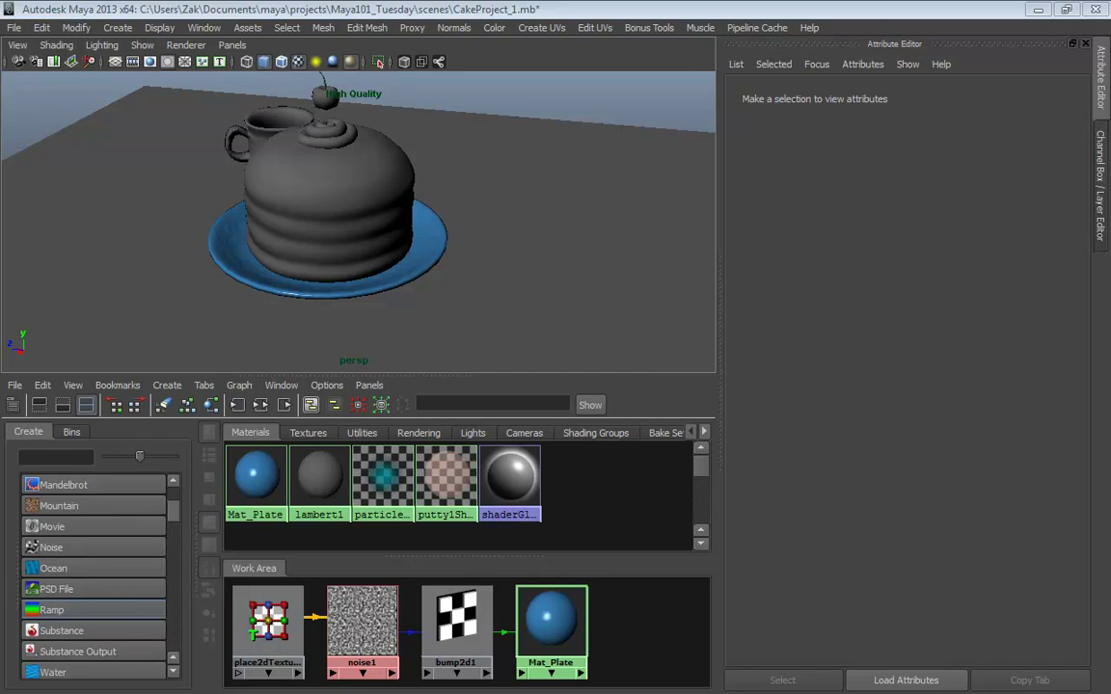
Examine the table, plate, cake, icing swirl, cherry and cherry stem one by one to review which objects need materials
left_click(404, 308)
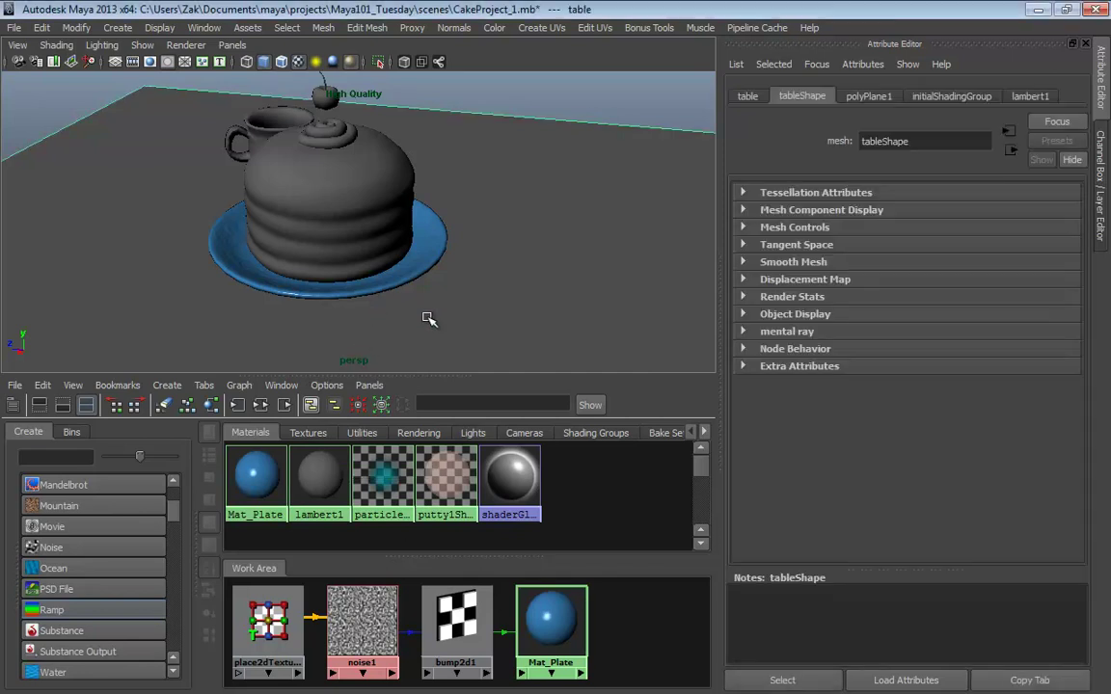
left_click(369, 244)
left_click(463, 256)
left_click(343, 179)
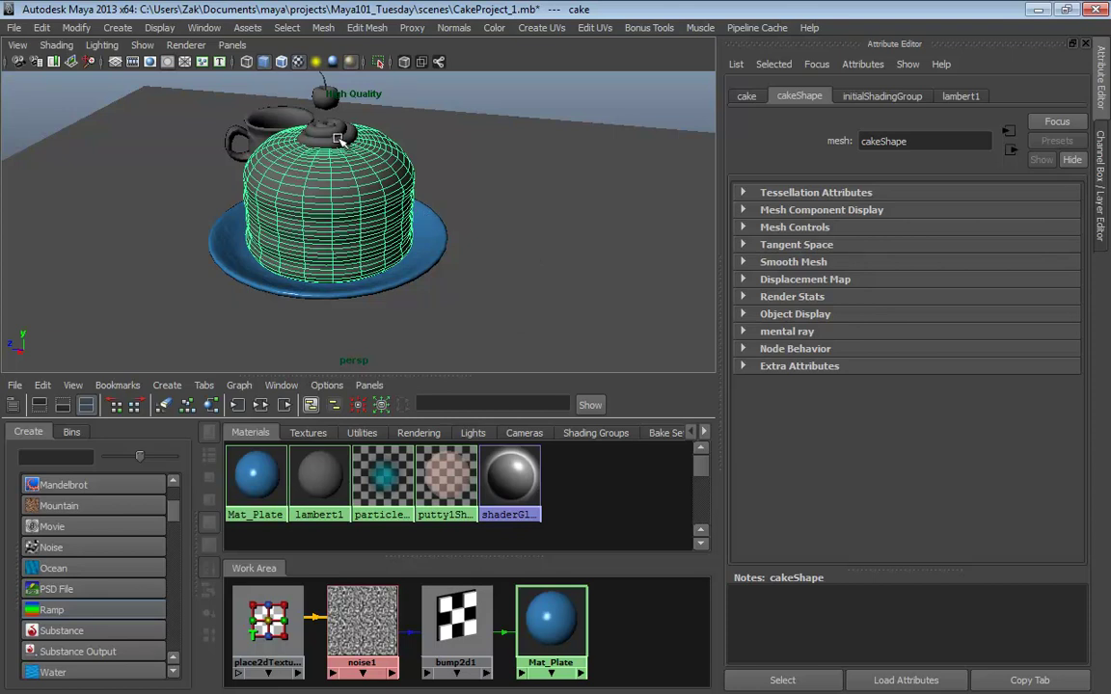
left_click(306, 128)
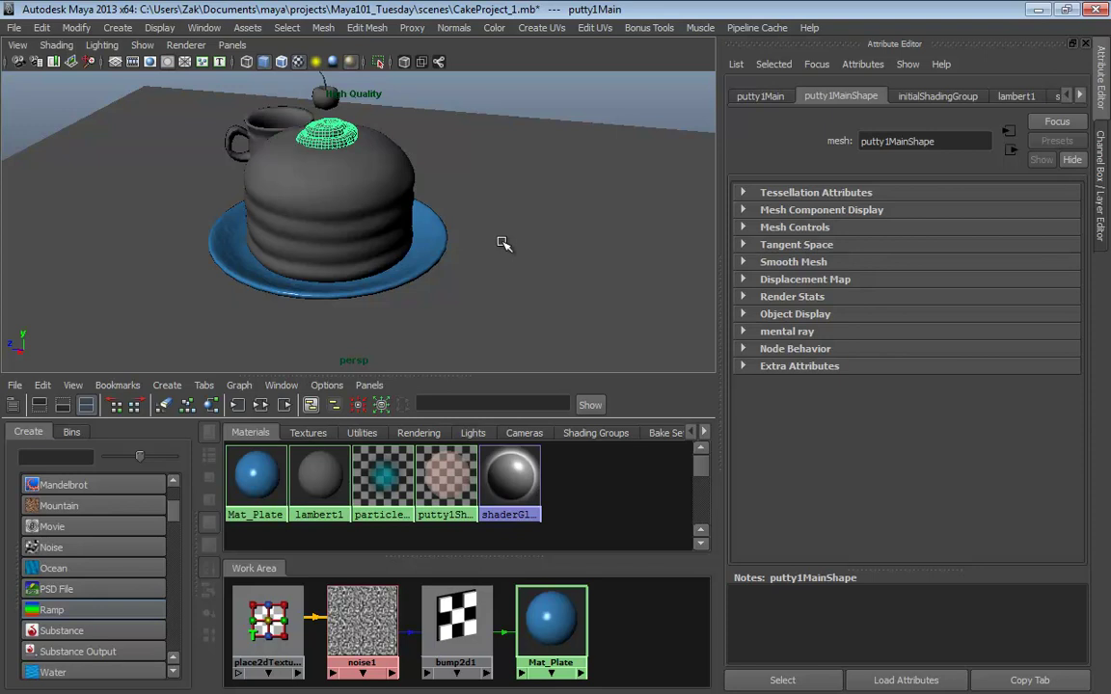
left_click(322, 99)
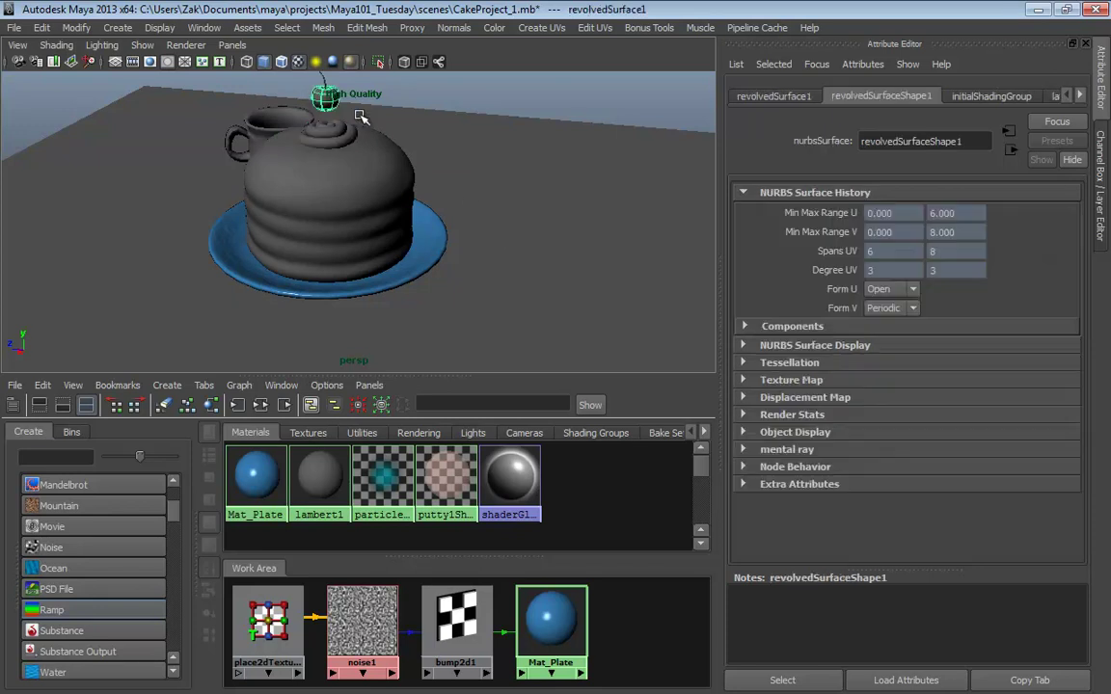
key("f")
left_click_drag(425, 193, 505, 246, "alt")
left_click(434, 135)
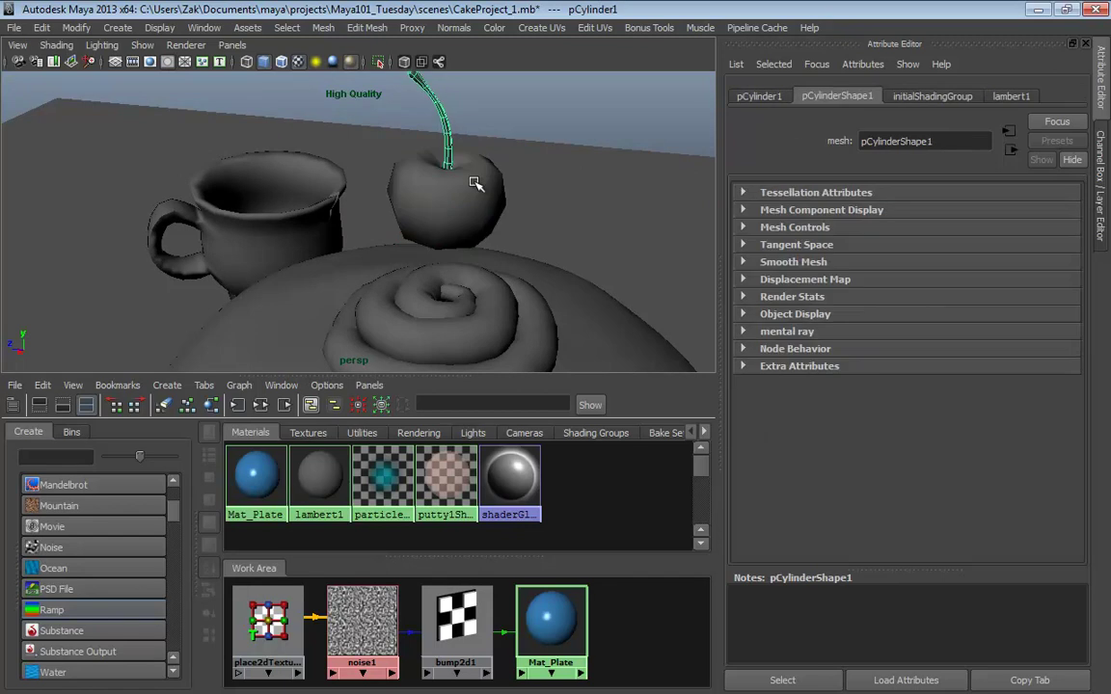
left_click(485, 208)
scroll(485, 207, "down", 2)
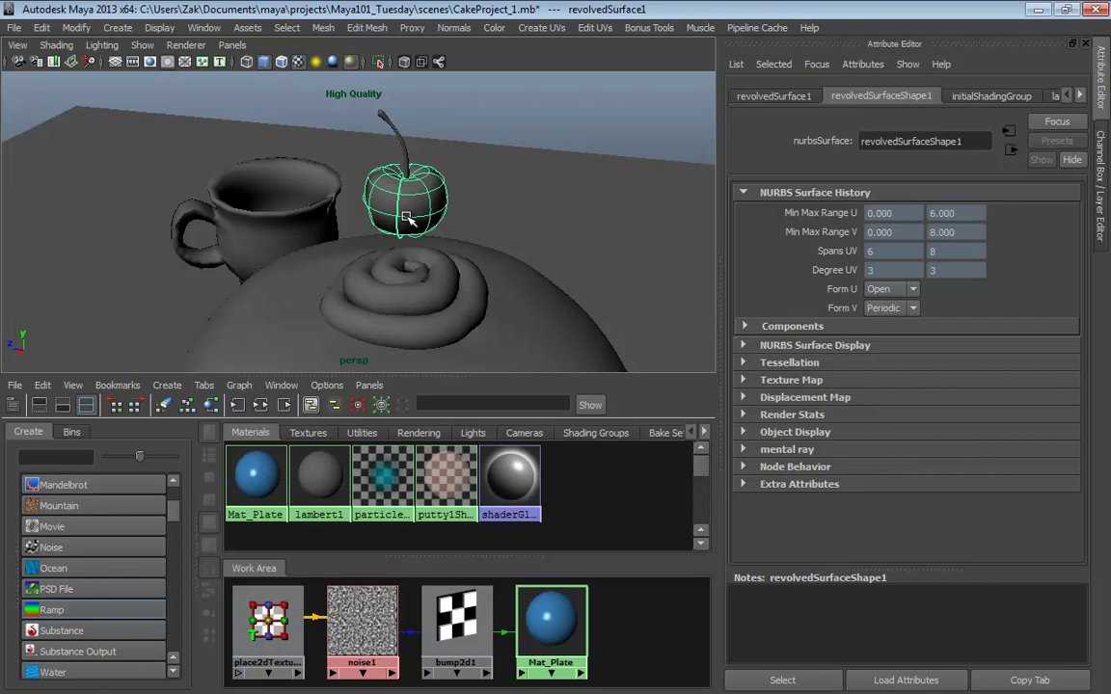
left_click_drag(409, 220, 370, 199, "alt")
Examine the cup and the table surface from several angles around the cake
left_click(289, 208)
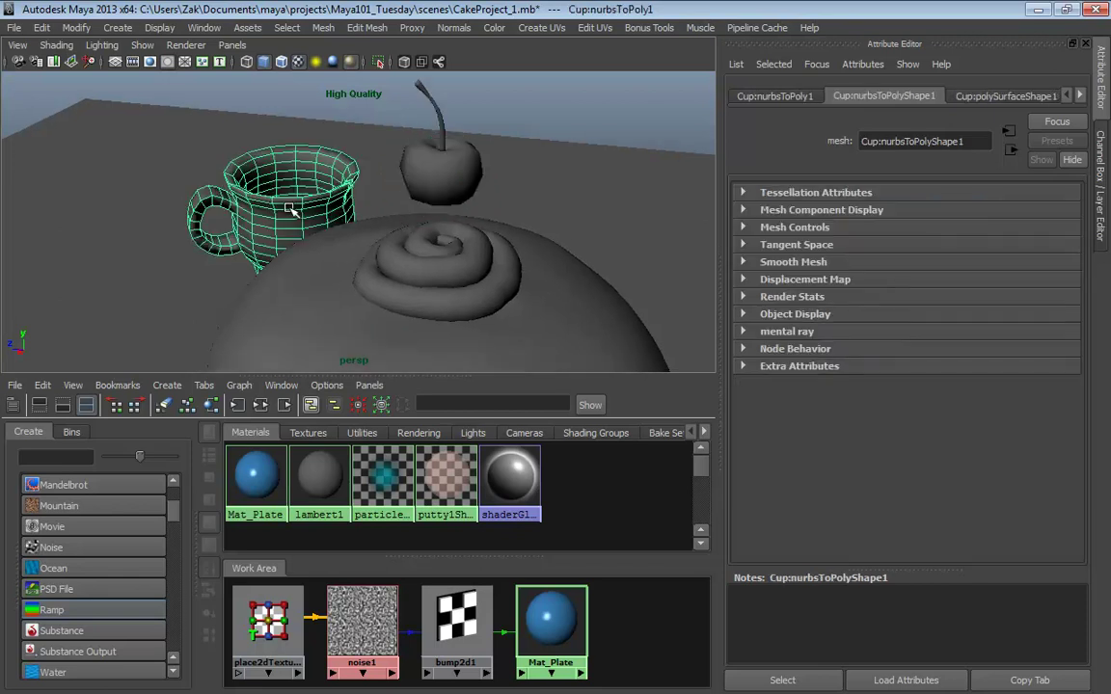
left_click(347, 135)
left_click_drag(347, 135, 326, 217, "alt")
left_click(371, 160)
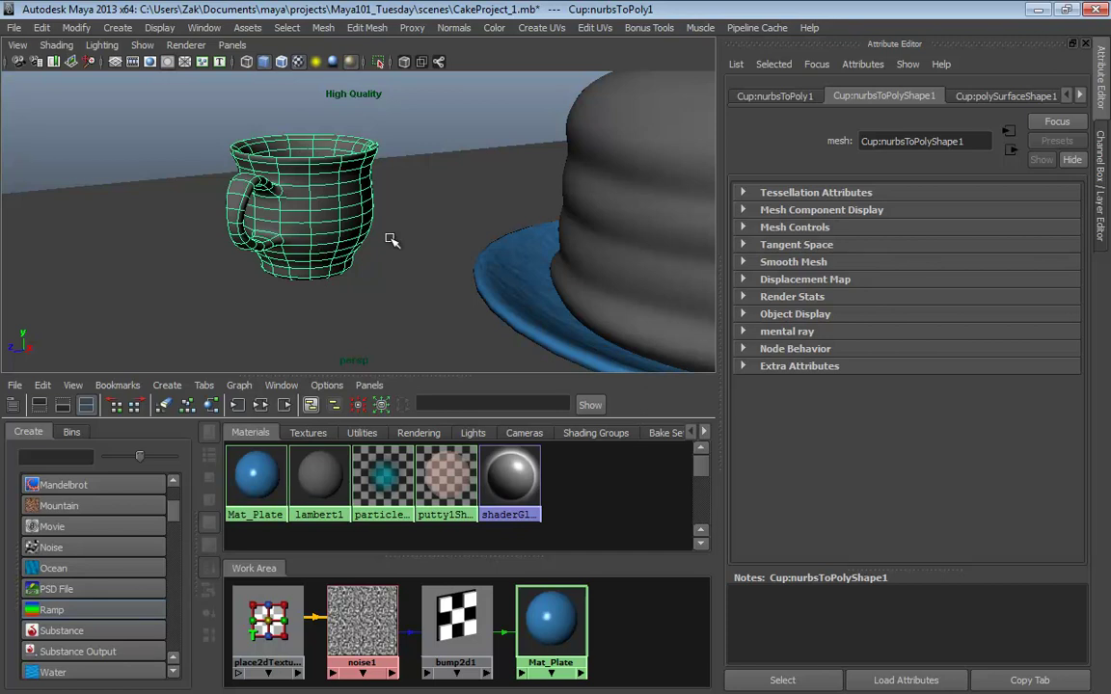
left_click_drag(390, 232, 286, 223, "alt")
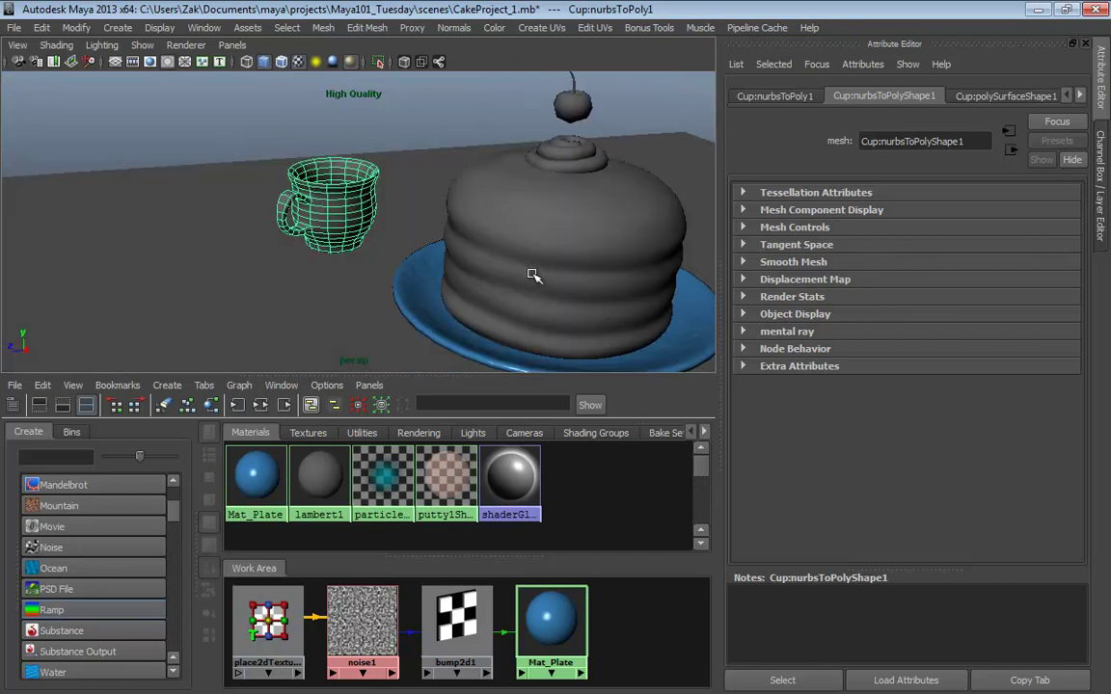
left_click_drag(533, 273, 454, 266, "alt")
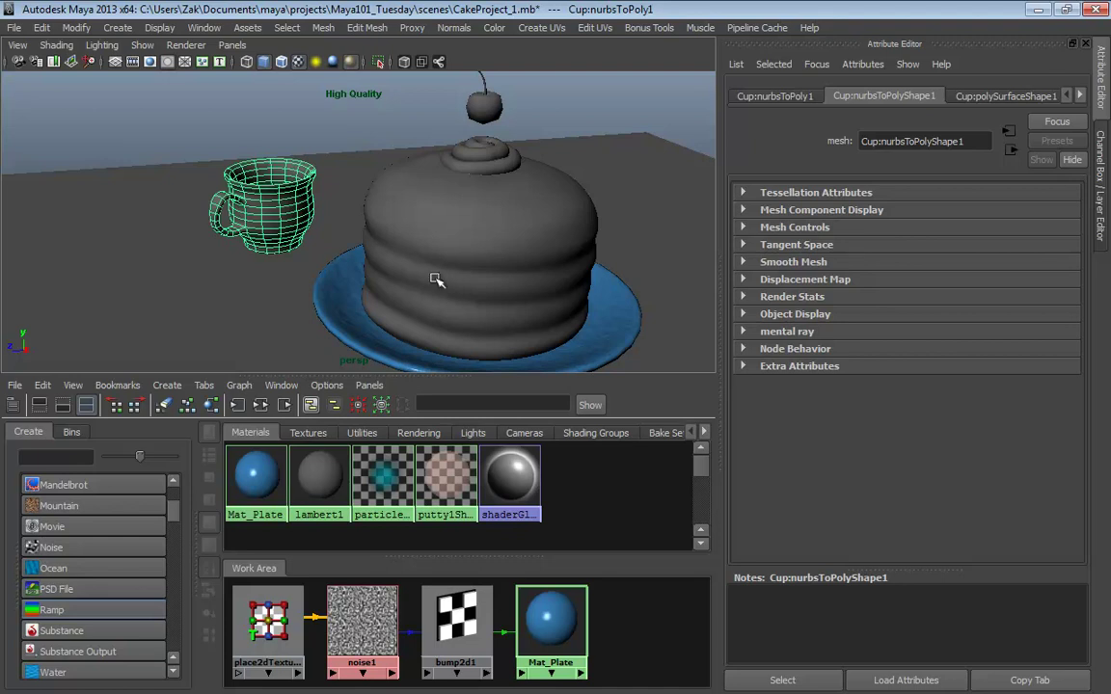
left_click(638, 220)
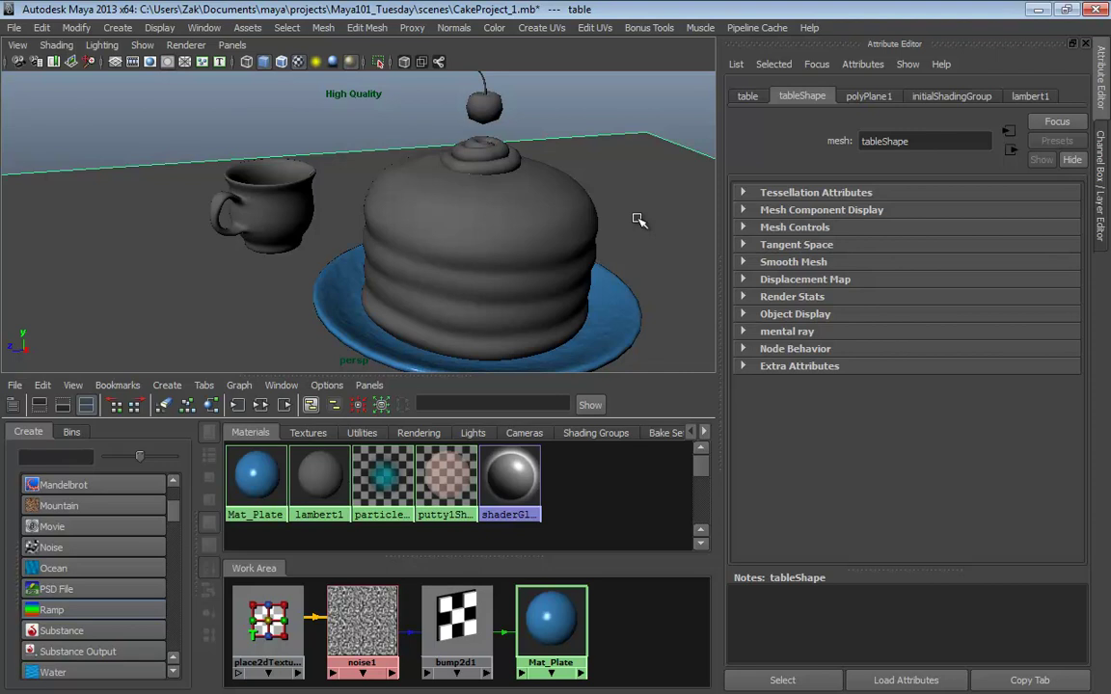
left_click_drag(639, 212, 537, 171, "alt")
right_click_drag(537, 171, 470, 183, "alt")
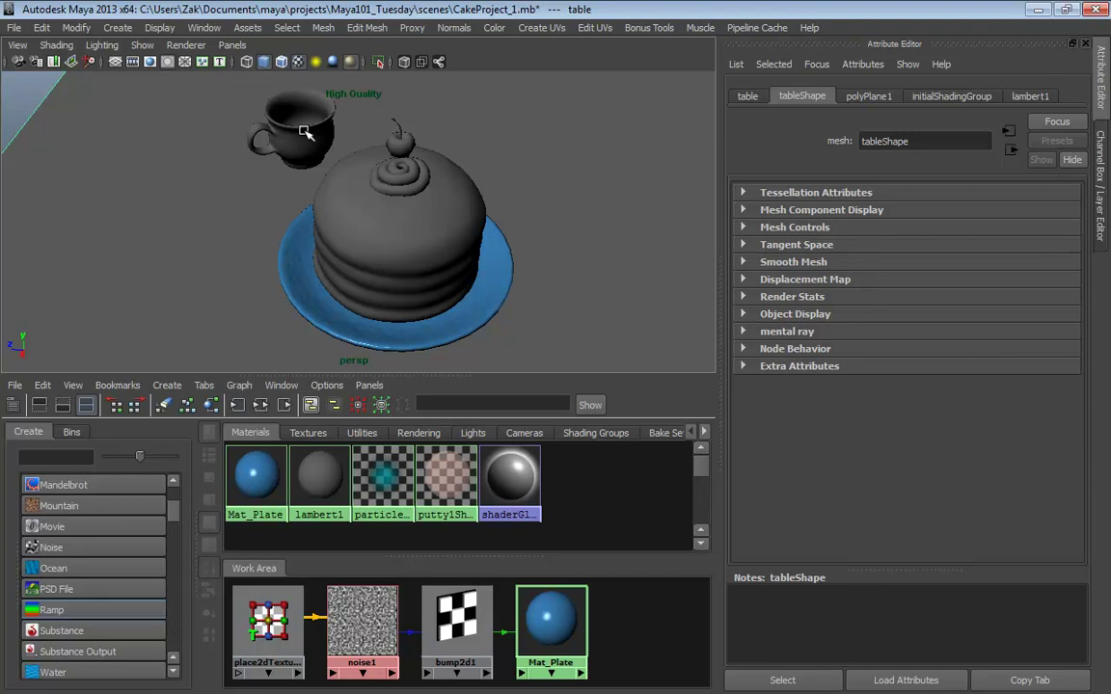
left_click_drag(365, 177, 357, 154, "alt")
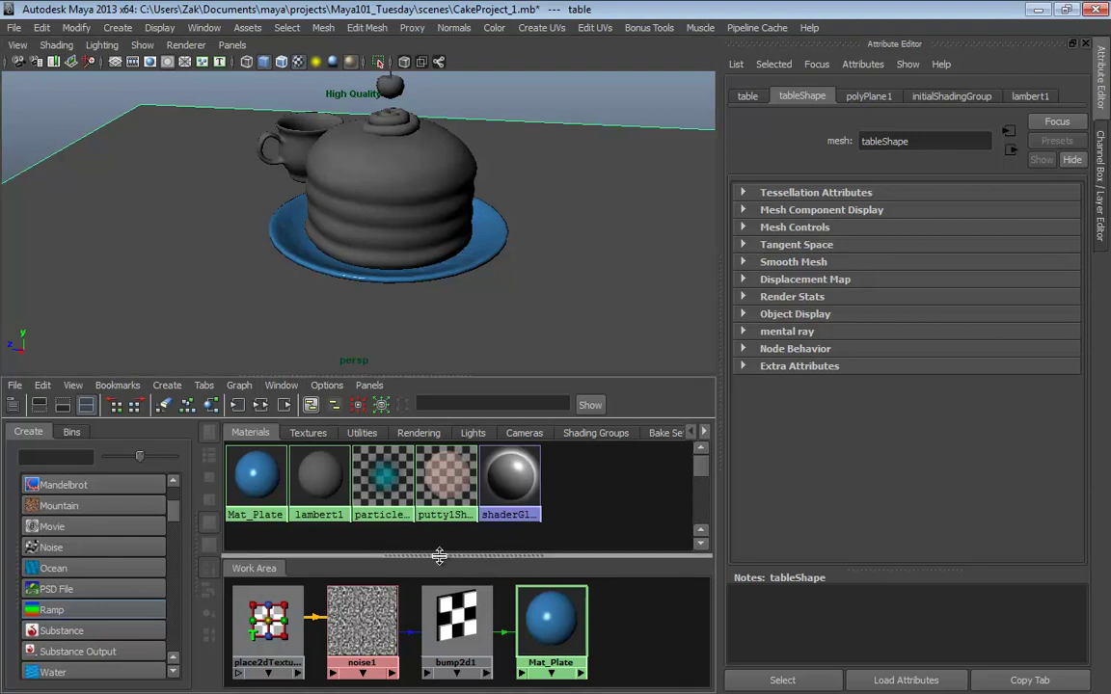
Show only the Hypershade work area and clear the plate material's graph from it
left_click(63, 406)
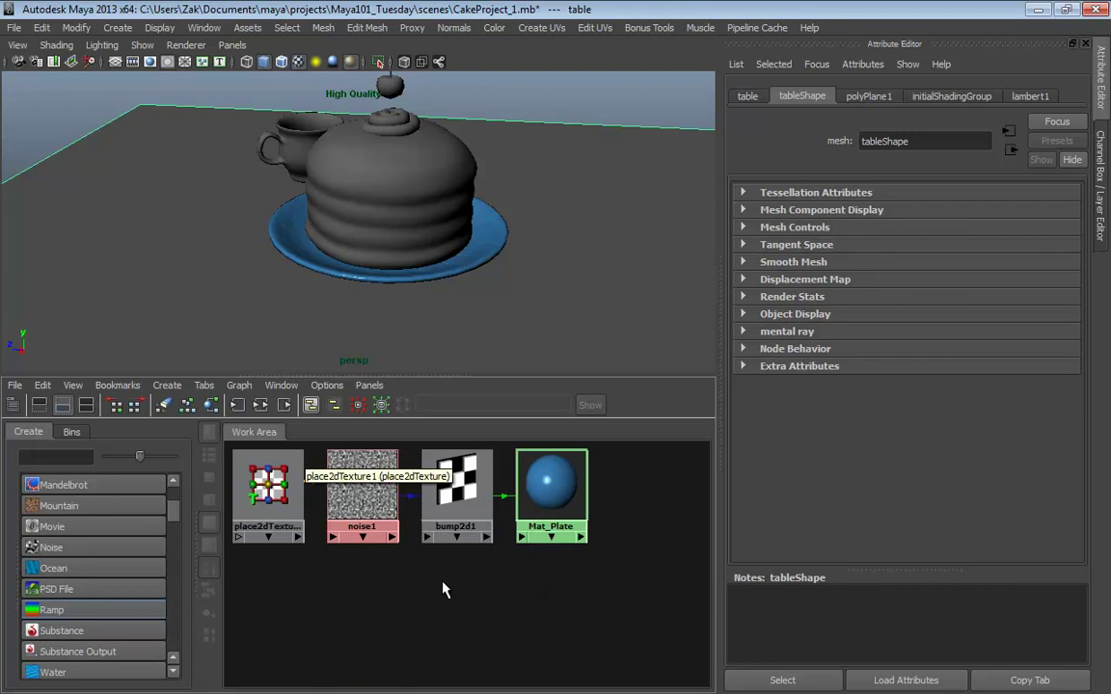
right_click(449, 434)
mouse_move(480, 525)
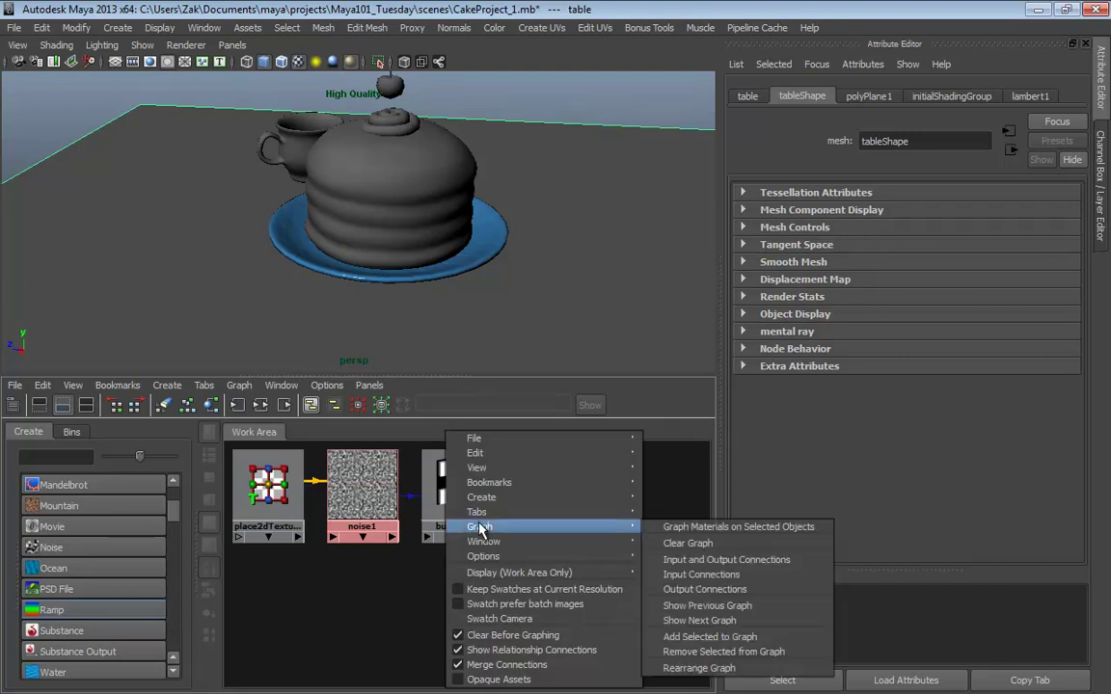
left_click(689, 544)
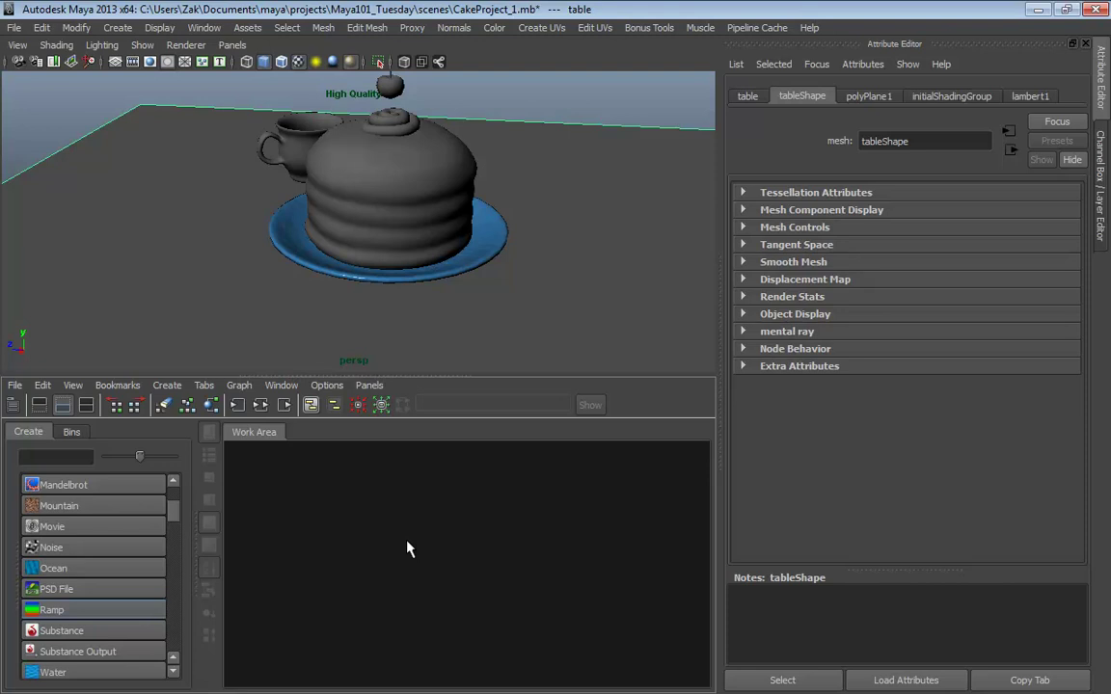
Create a new Phong material in the empty Hypershade work area
scroll(162, 482, "up", 10)
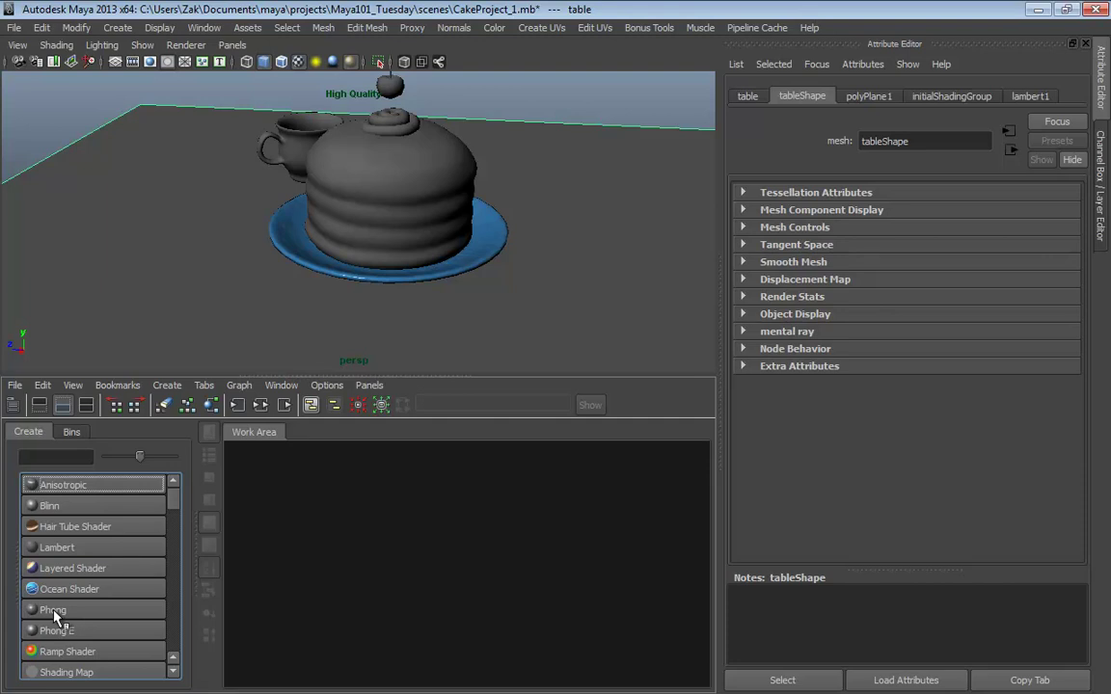
left_click(55, 614)
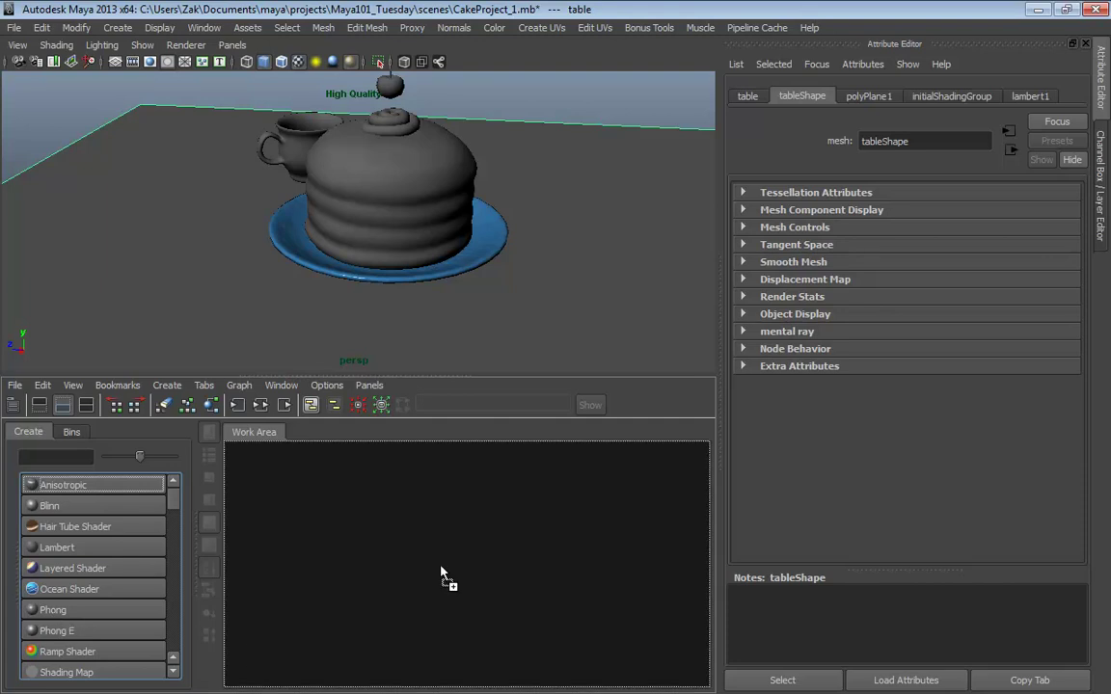
left_click_drag(280, 488, 524, 545)
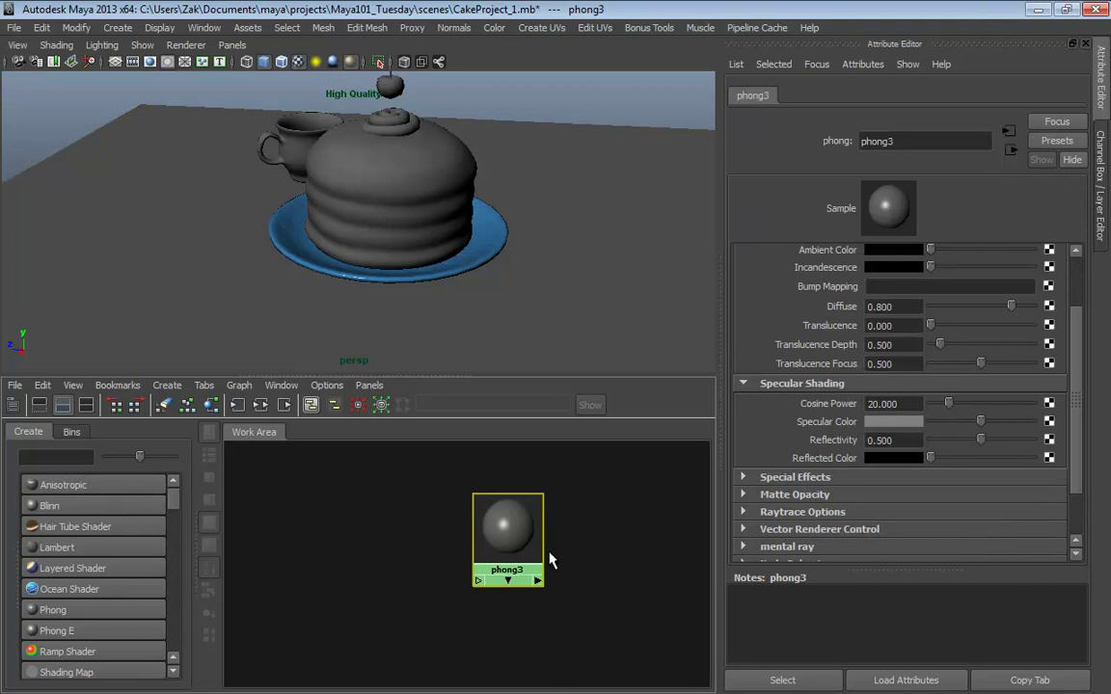
Rename the new Phong material Mat_Table and move its node aside in the work area
double_click(913, 136)
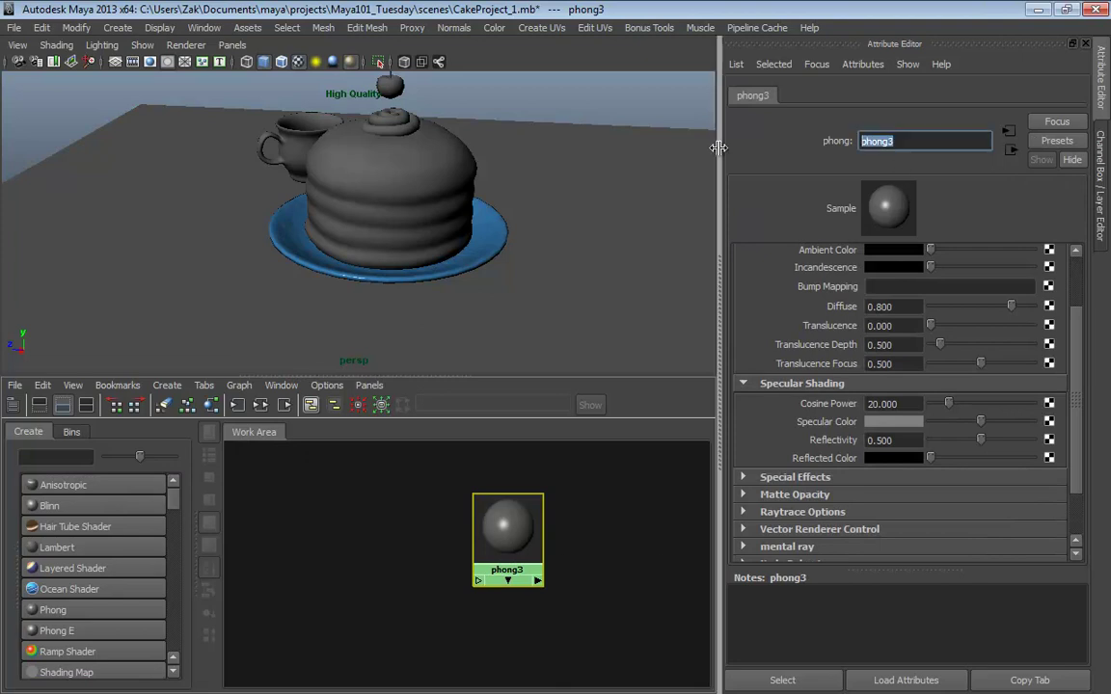
type("M")
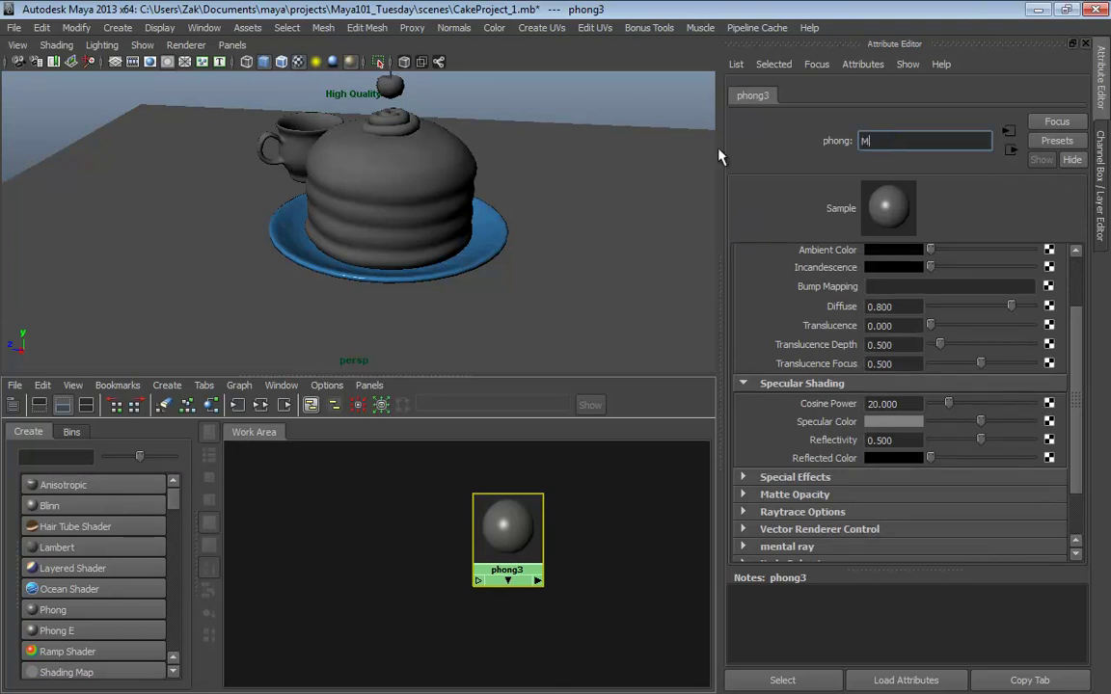
type("at_Table")
key("Return")
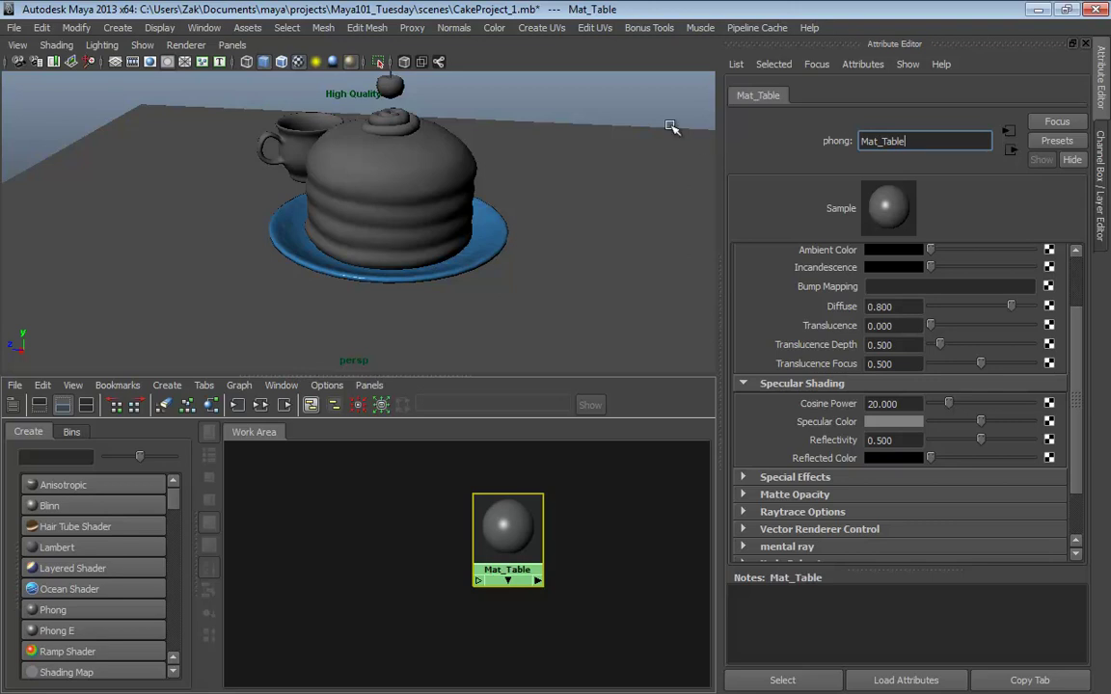
left_click_drag(501, 530, 574, 550)
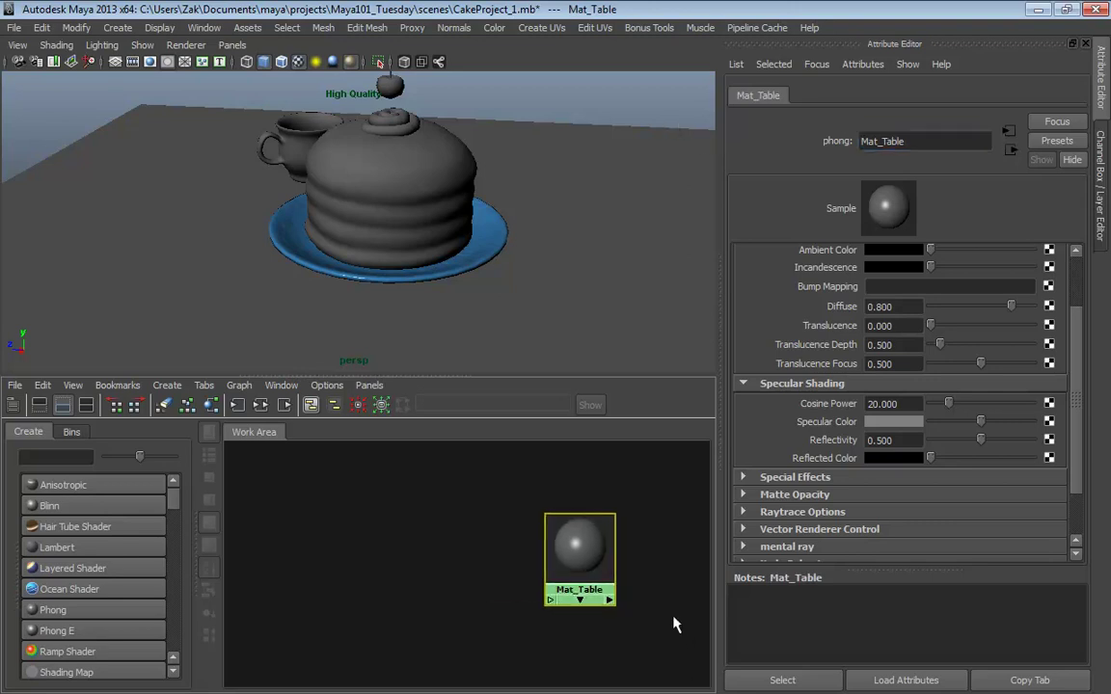
scroll(625, 584, "up", 3)
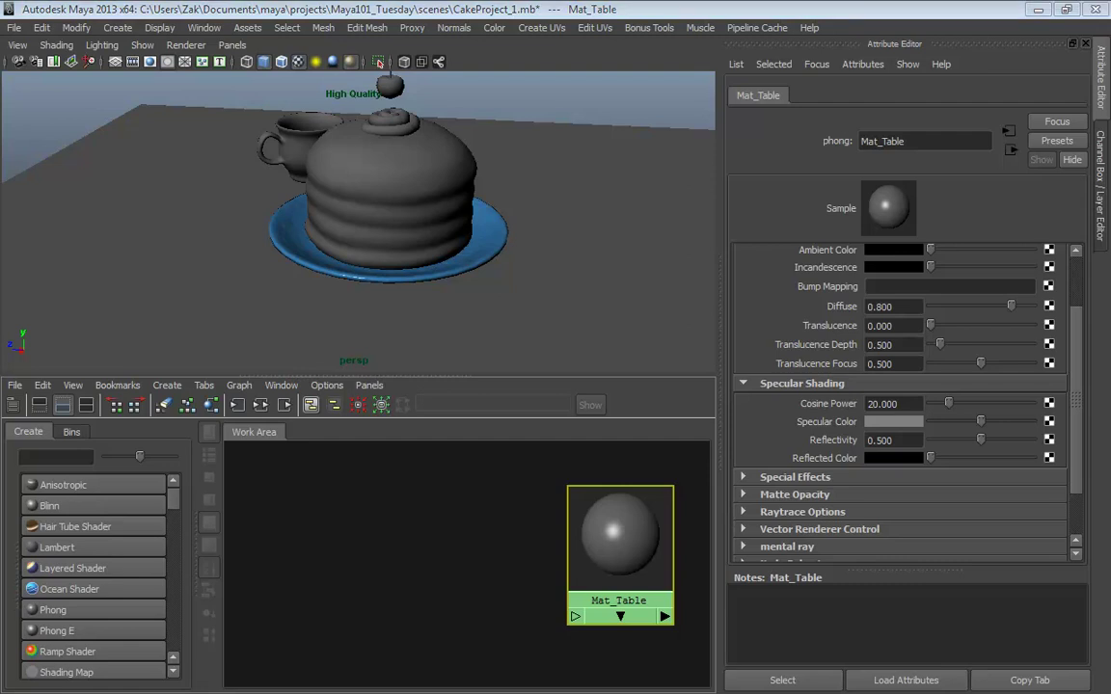
Switch to the Chrome browser, maximize it, and open the Member Sponsor Lounge in the 3D Buzz forums
key("alt+Tab")
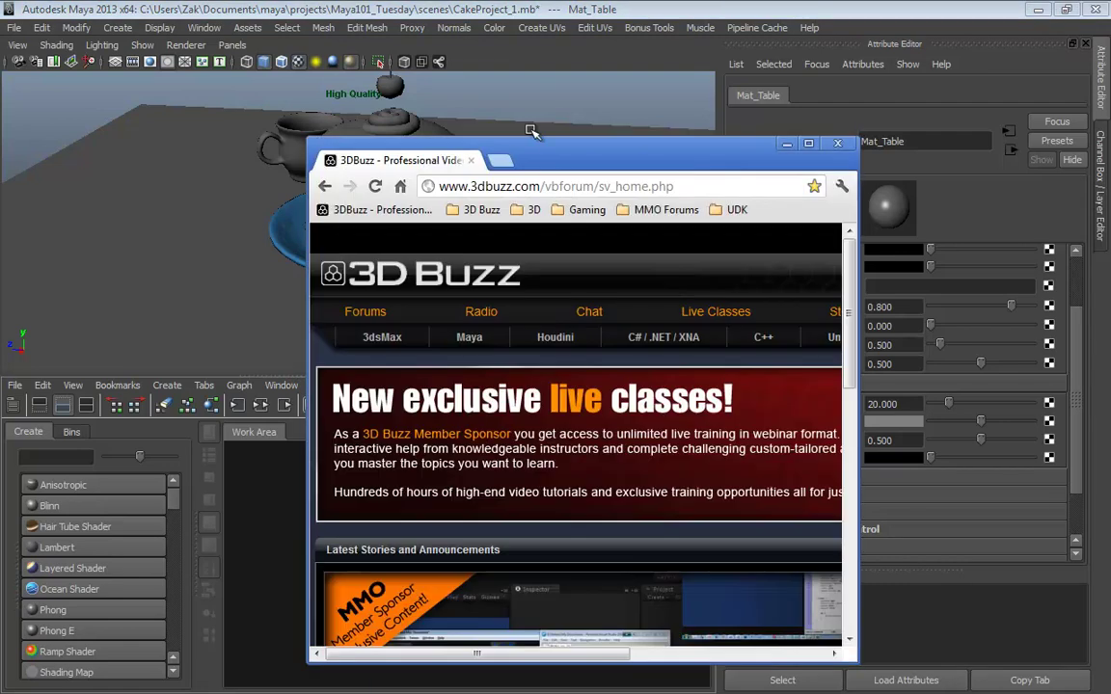
double_click(497, 141)
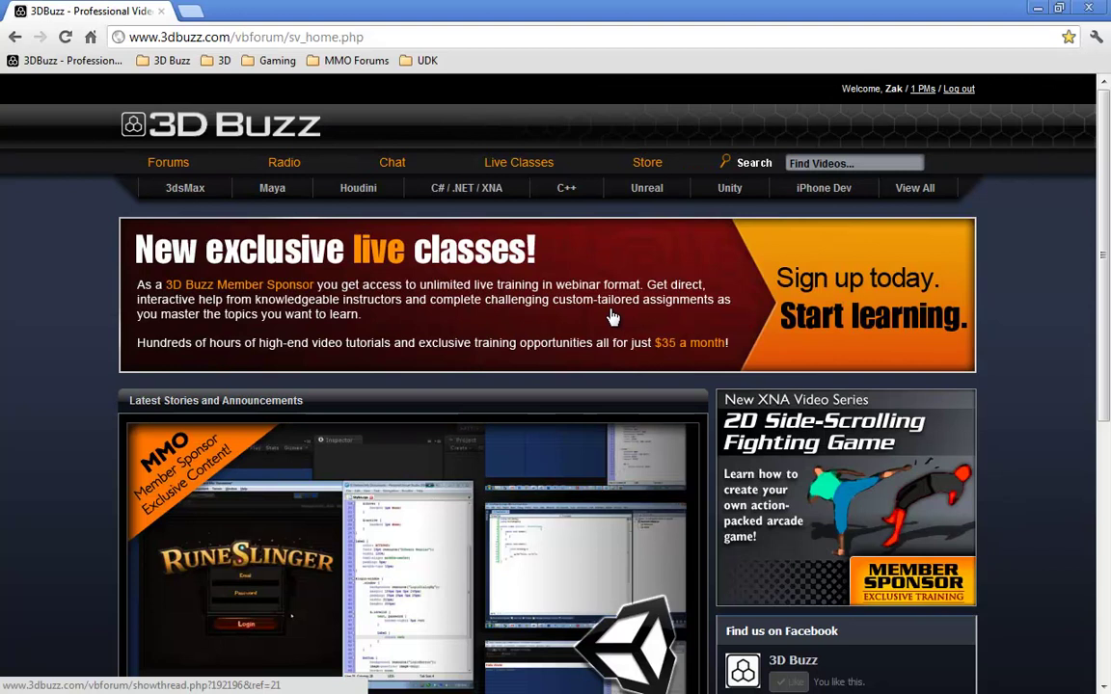
left_click(162, 168)
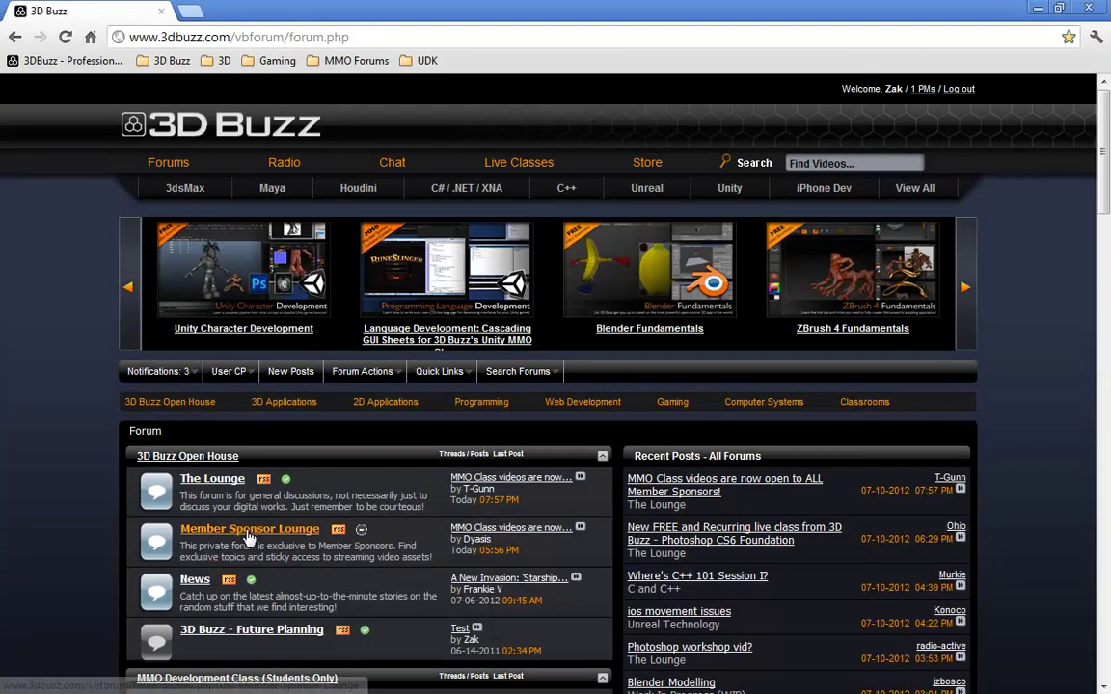
left_click(248, 529)
scroll(3, 467, "down", 2)
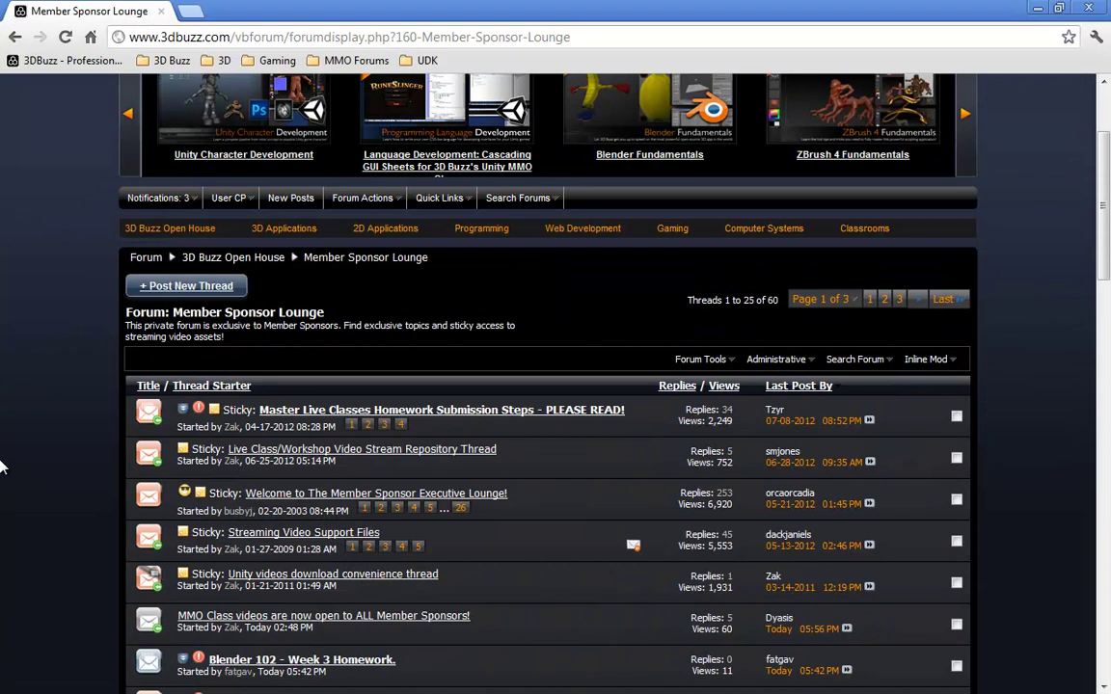
Open the Streaming Video Support Files thread and follow its link to the associated assets
left_click(290, 534)
scroll(193, 535, "down", 2)
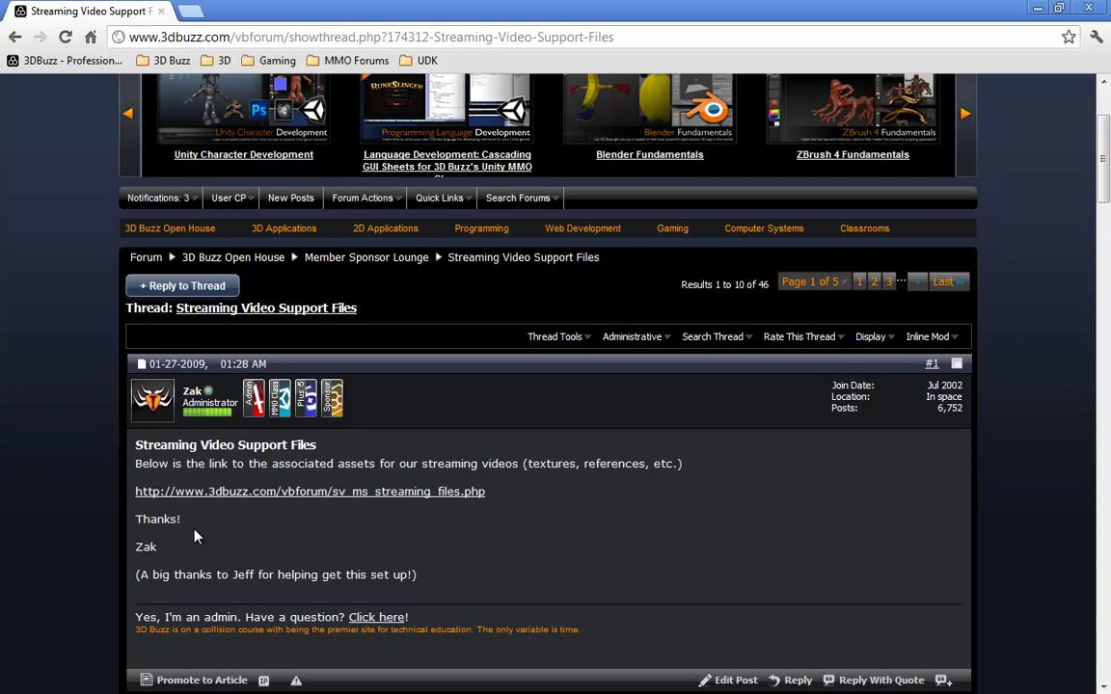
left_click(328, 493)
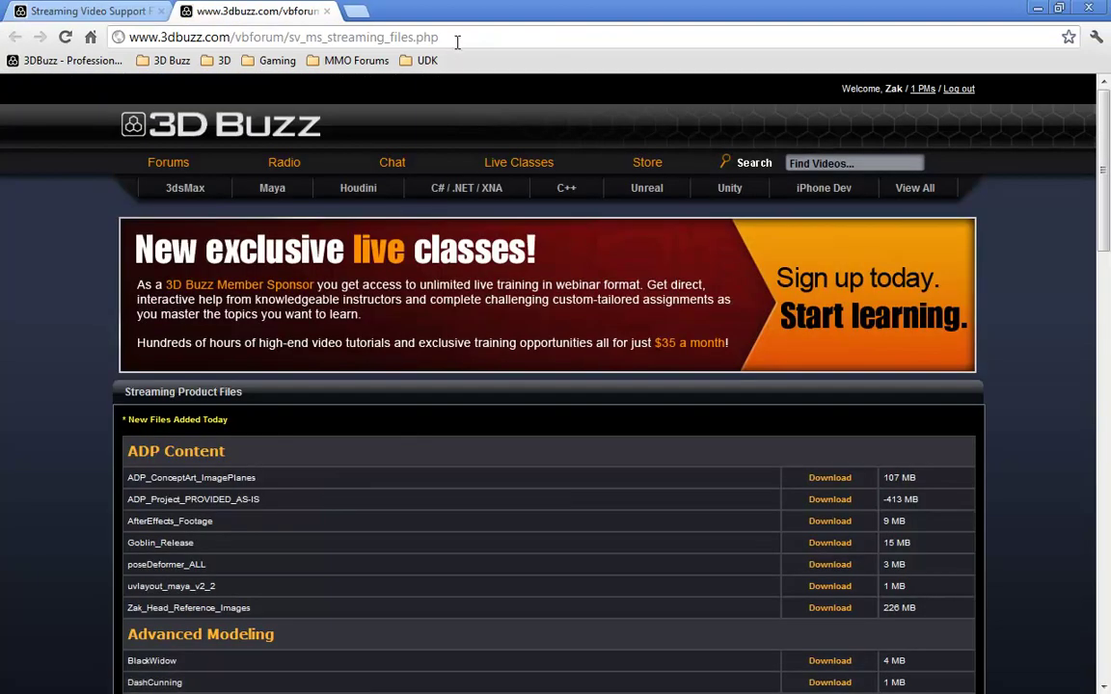
Highlight the download page's address and find the Maya_101_Textures entry under Maya Classes
left_click_drag(415, 36, 77, 35)
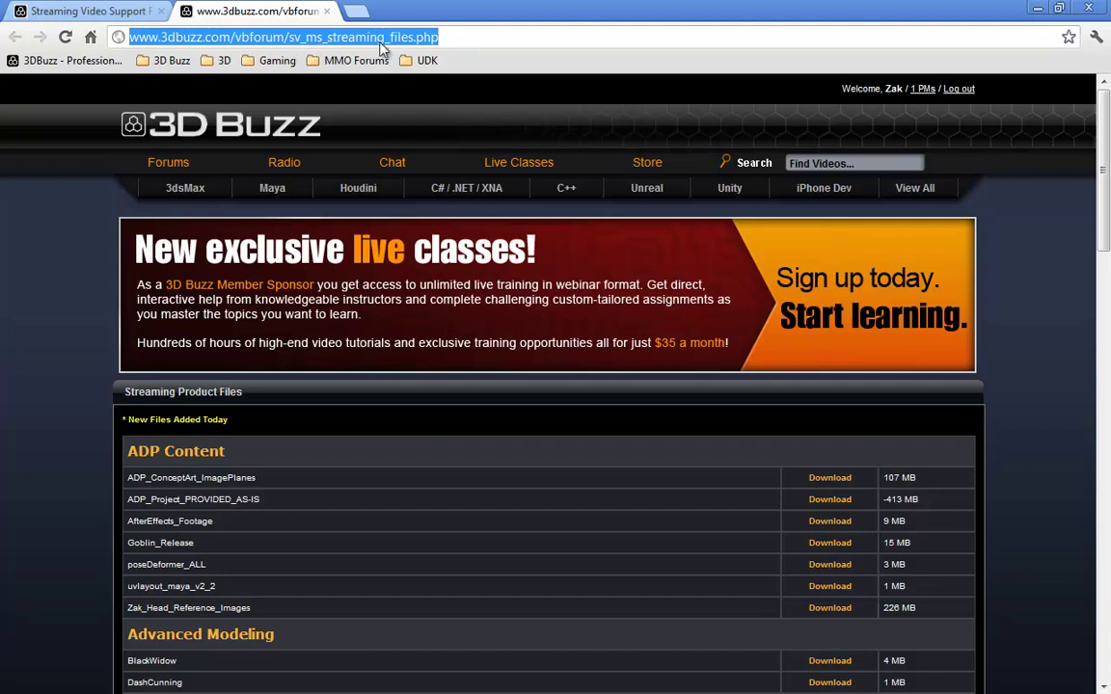
left_click(55, 434)
scroll(55, 434, "down", 3)
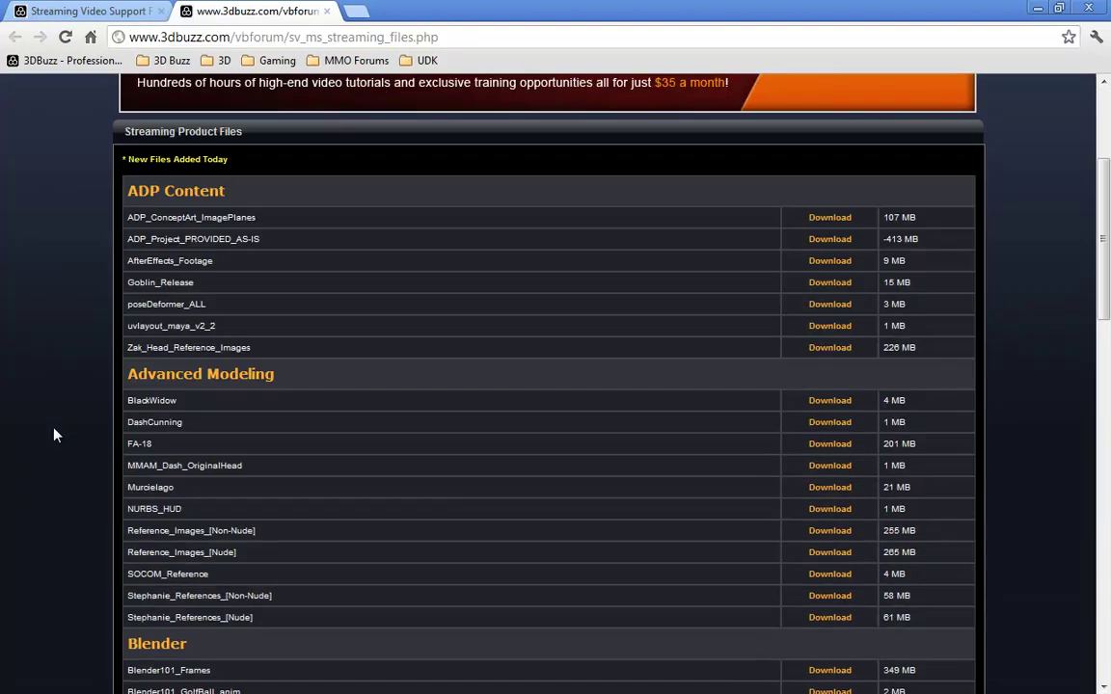
scroll(55, 434, "down", 8)
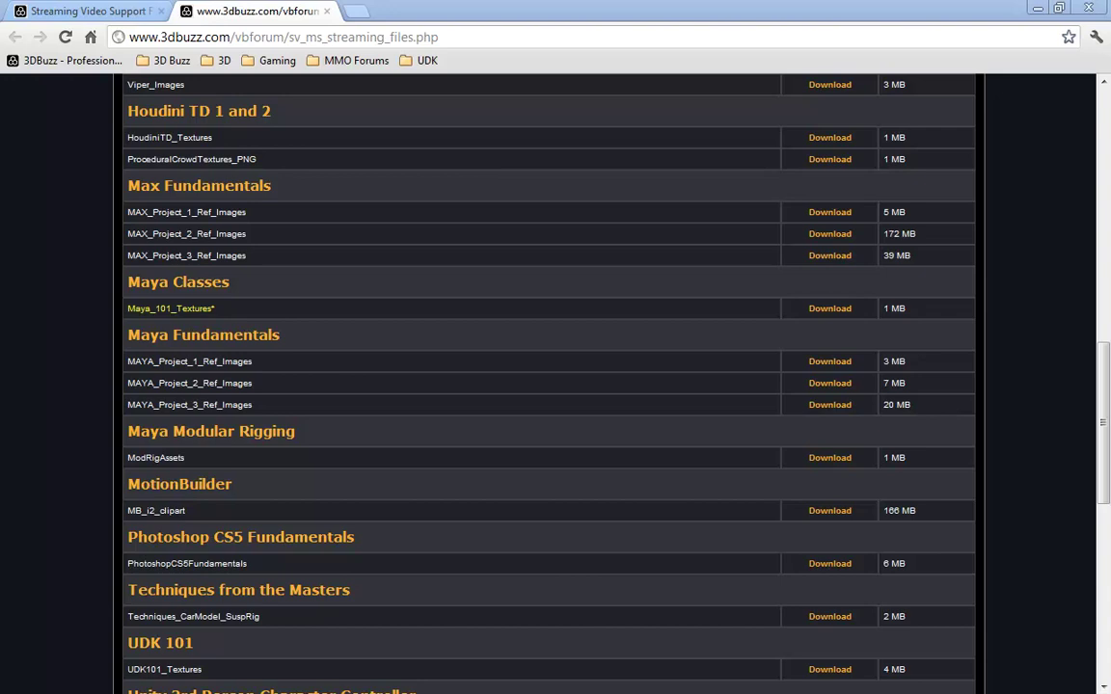
Open a file browser window and go to the sourceimages folder of the Maya101_Tuesday project under Documents, maya, projects
key("super+e")
left_click_drag(342, 270, 476, 104)
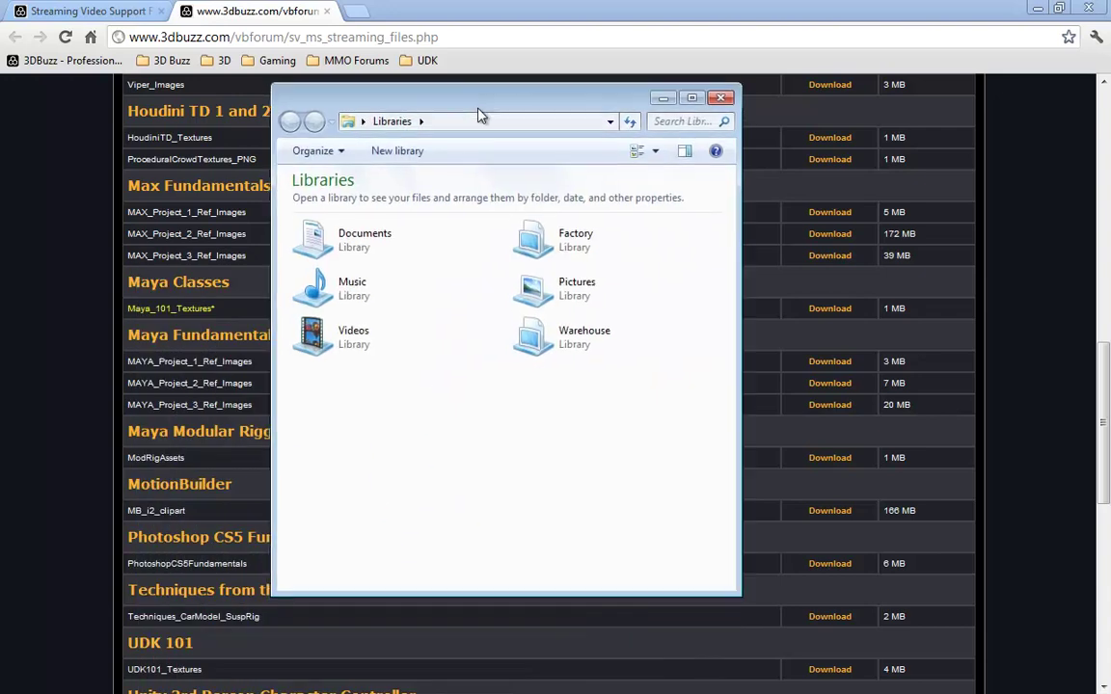
left_click(370, 249)
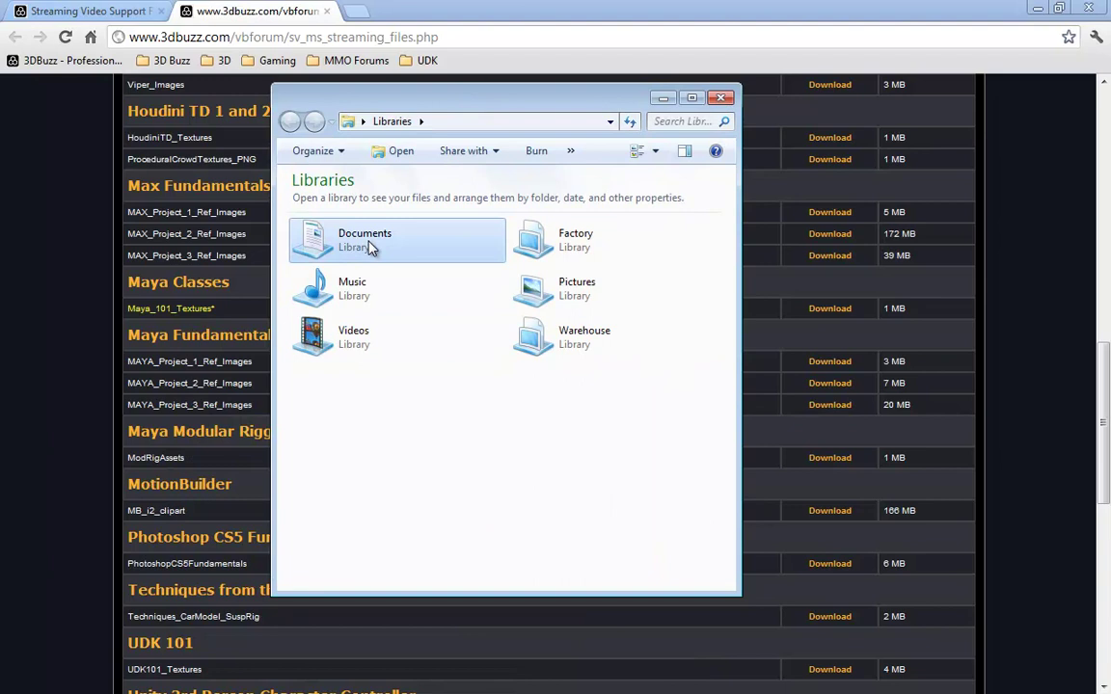
double_click(370, 248)
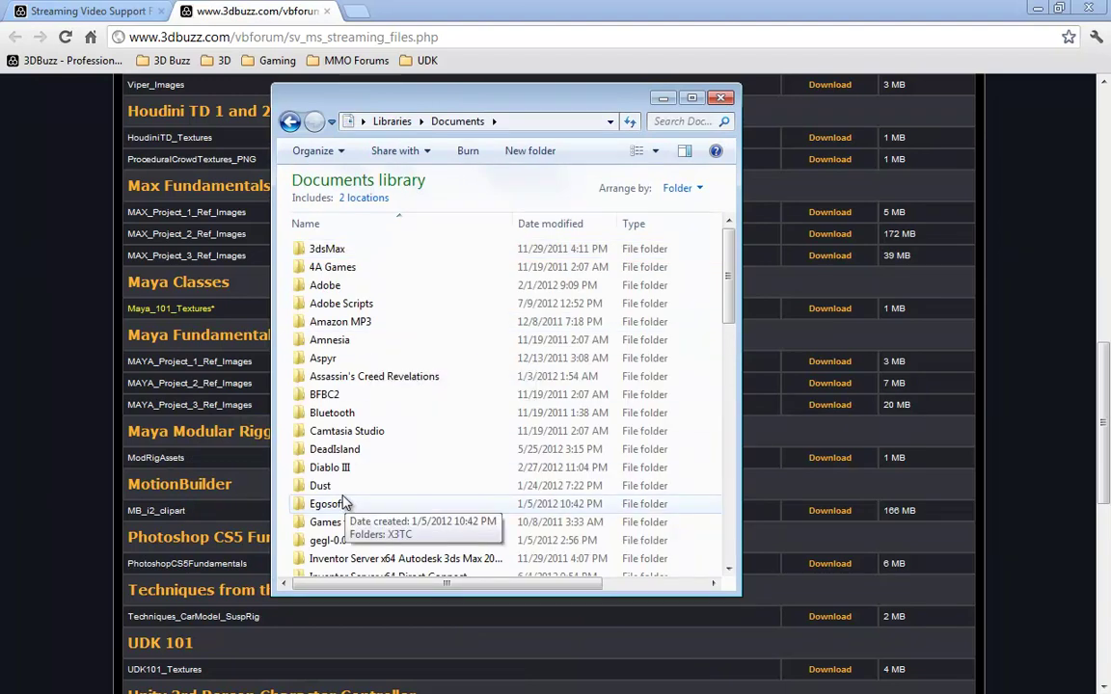
scroll(391, 458, "down", 2)
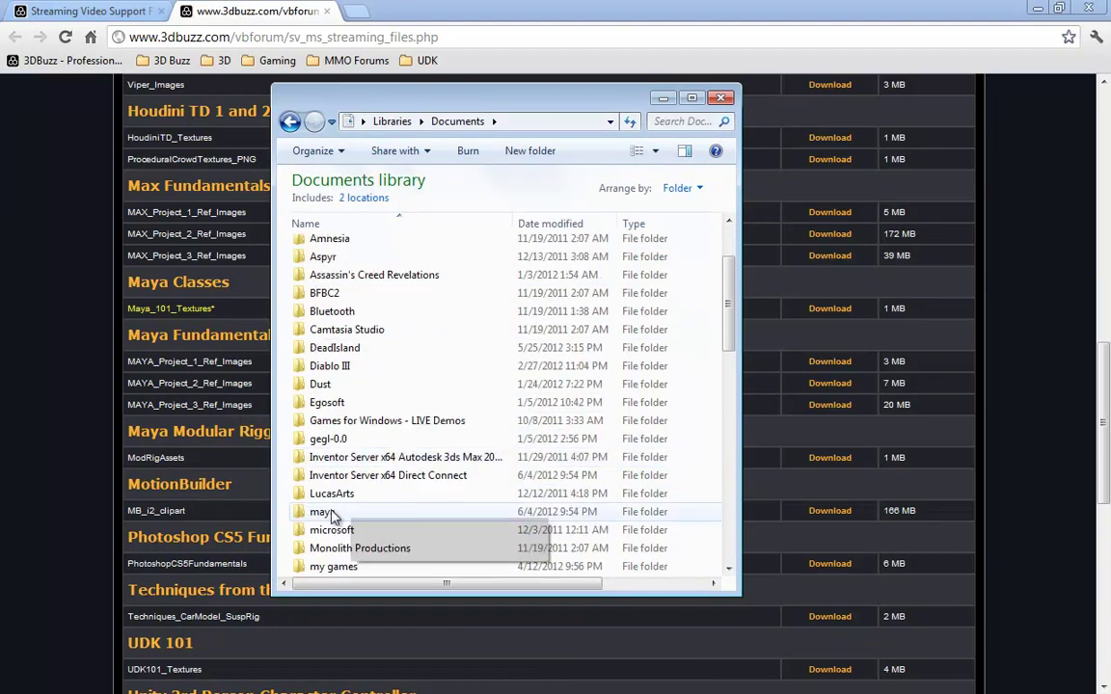
double_click(329, 518)
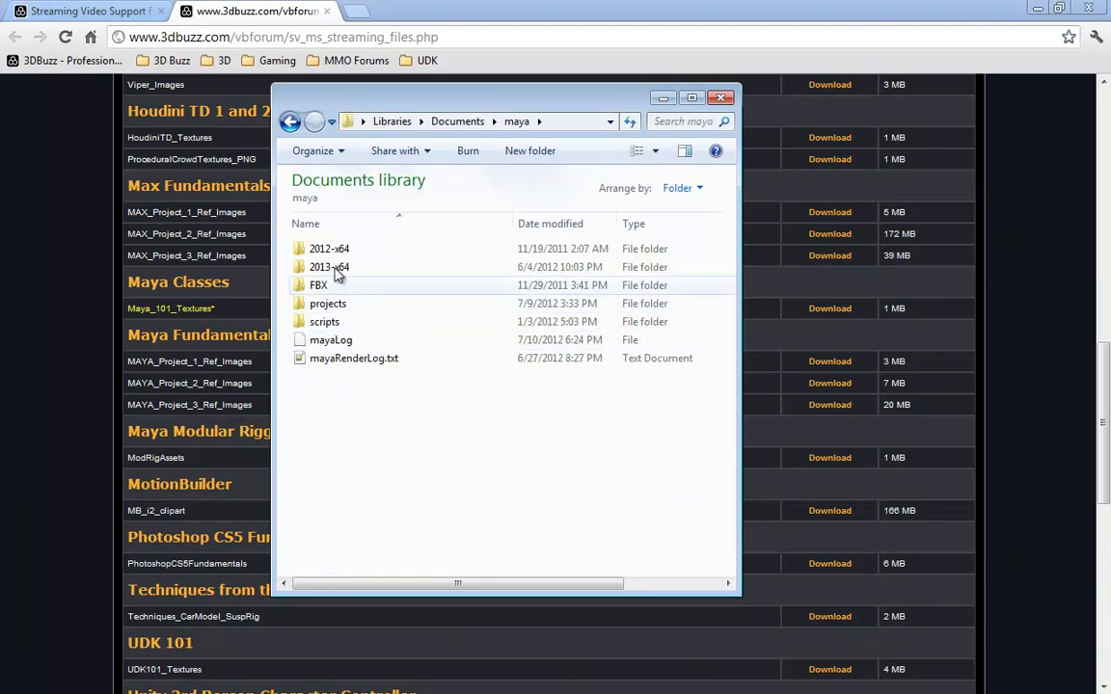
double_click(330, 304)
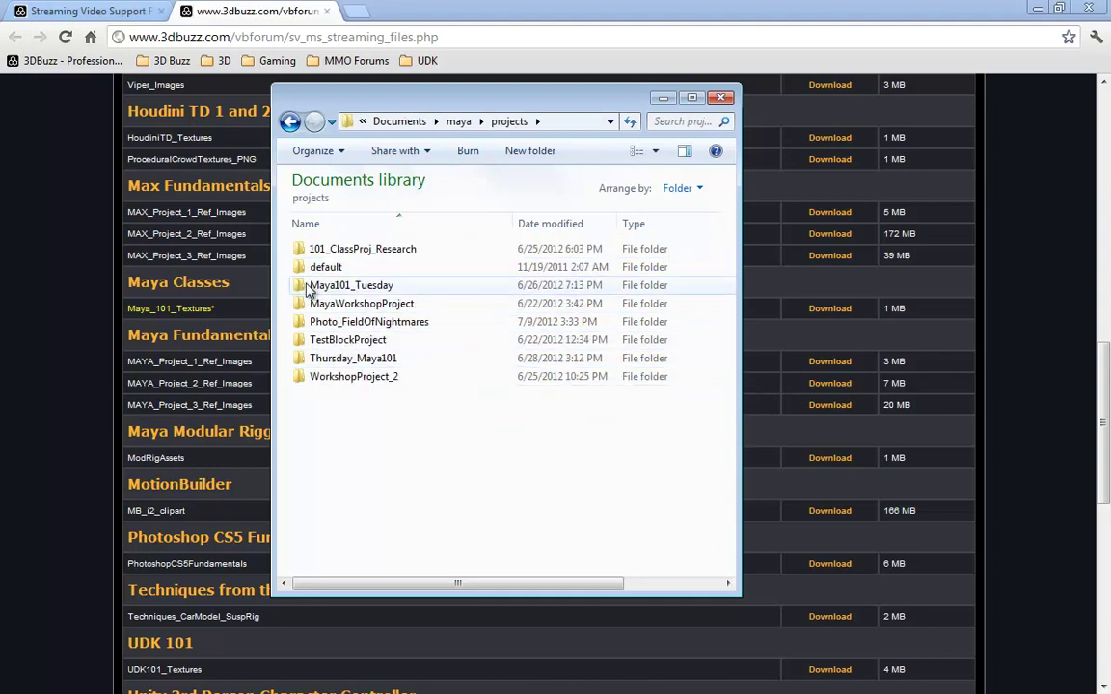
double_click(318, 285)
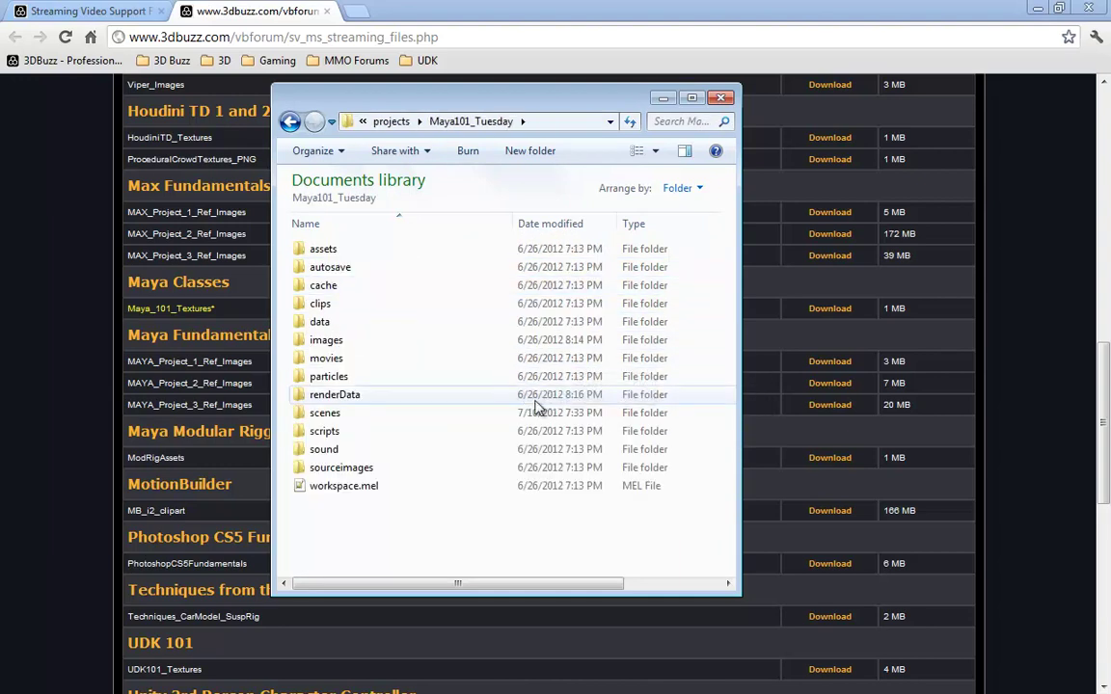
double_click(349, 468)
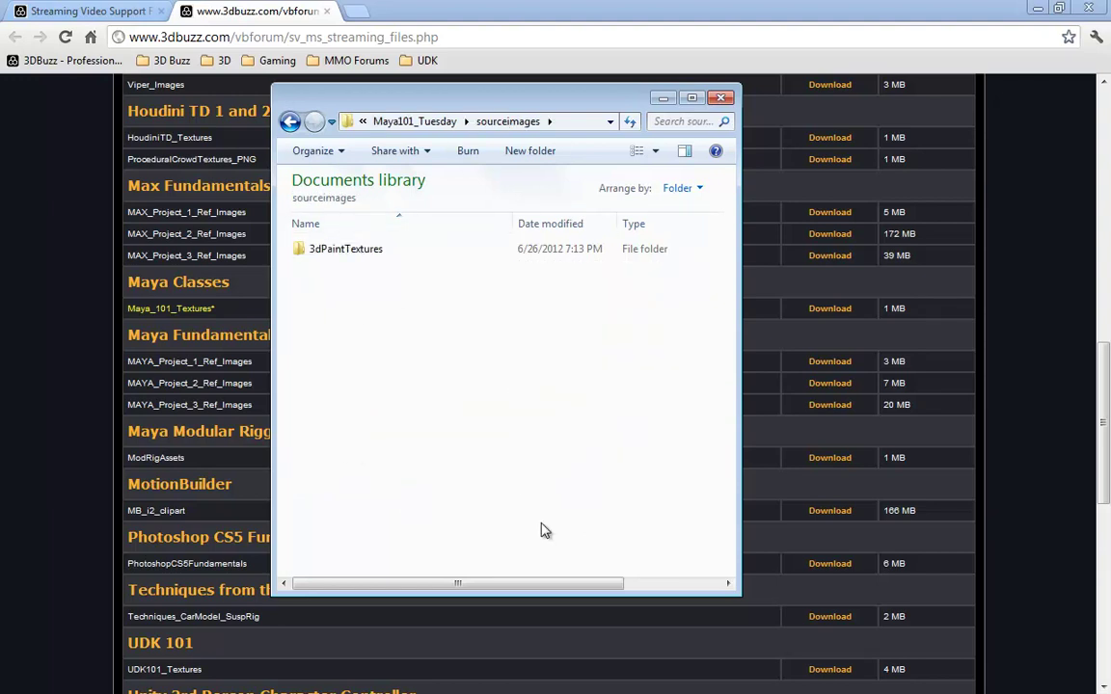
Place Maya_101_Textures.rar in the sourceimages folder and extract its contents directly there
left_click_drag(347, 405, 386, 487)
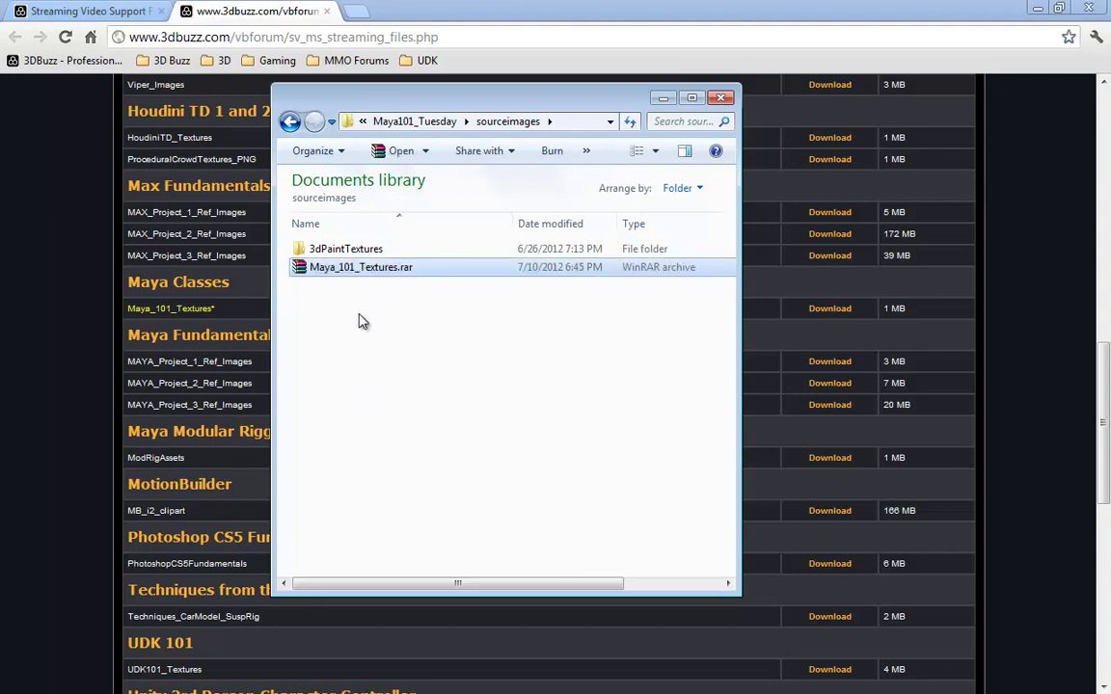
right_click(351, 274)
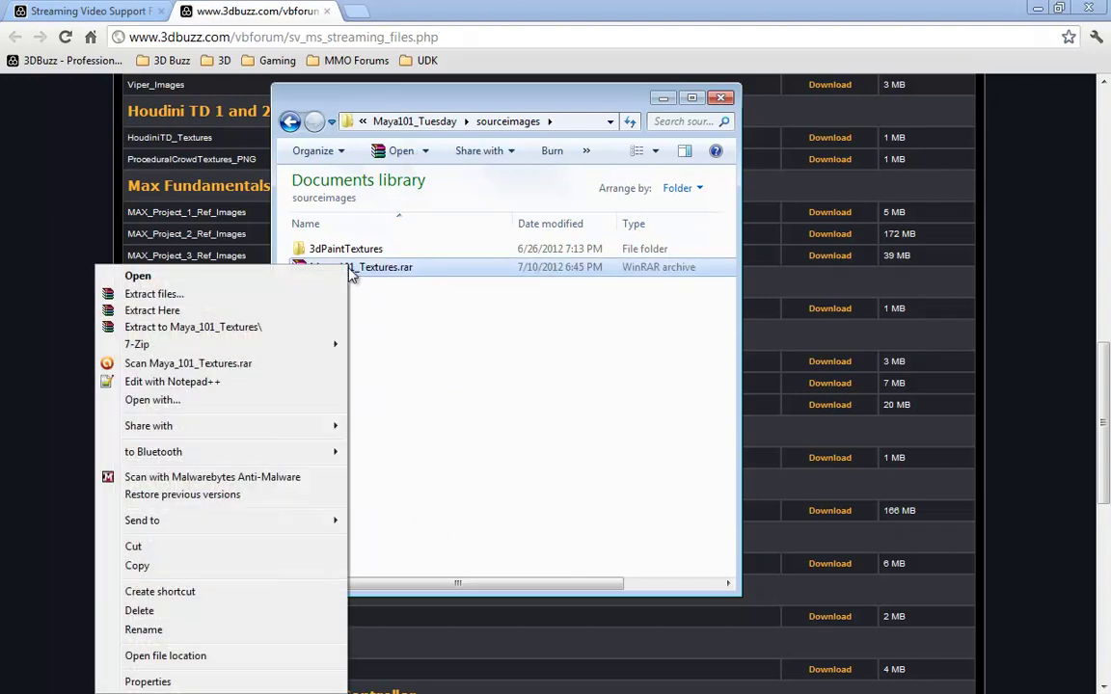
left_click(224, 326)
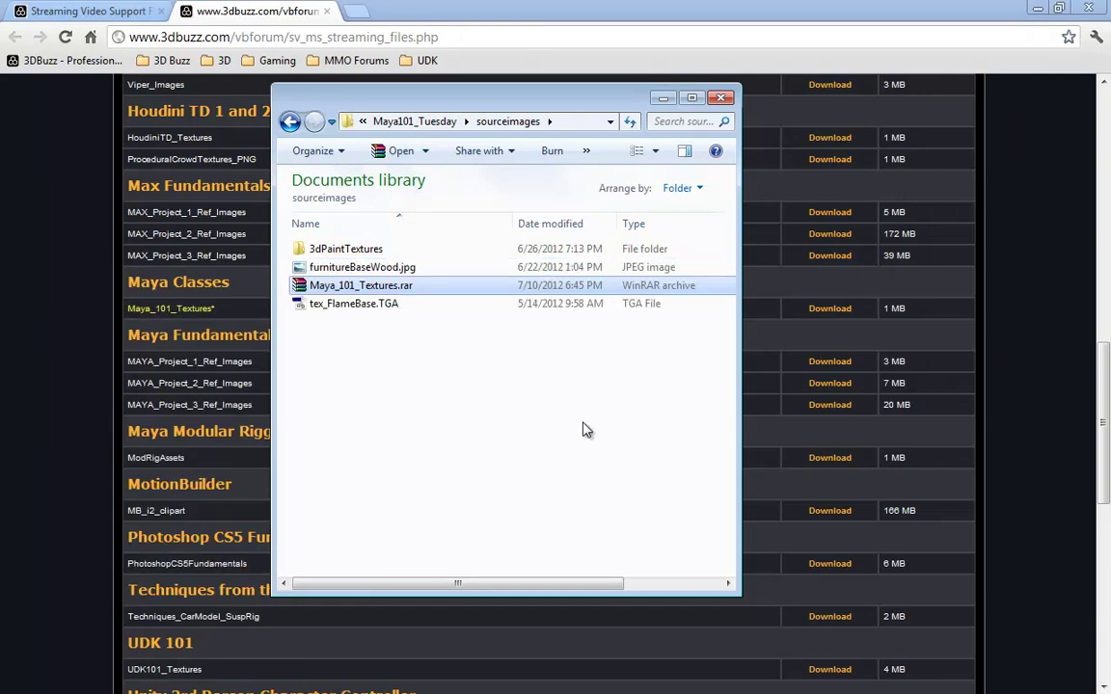
left_click(553, 433)
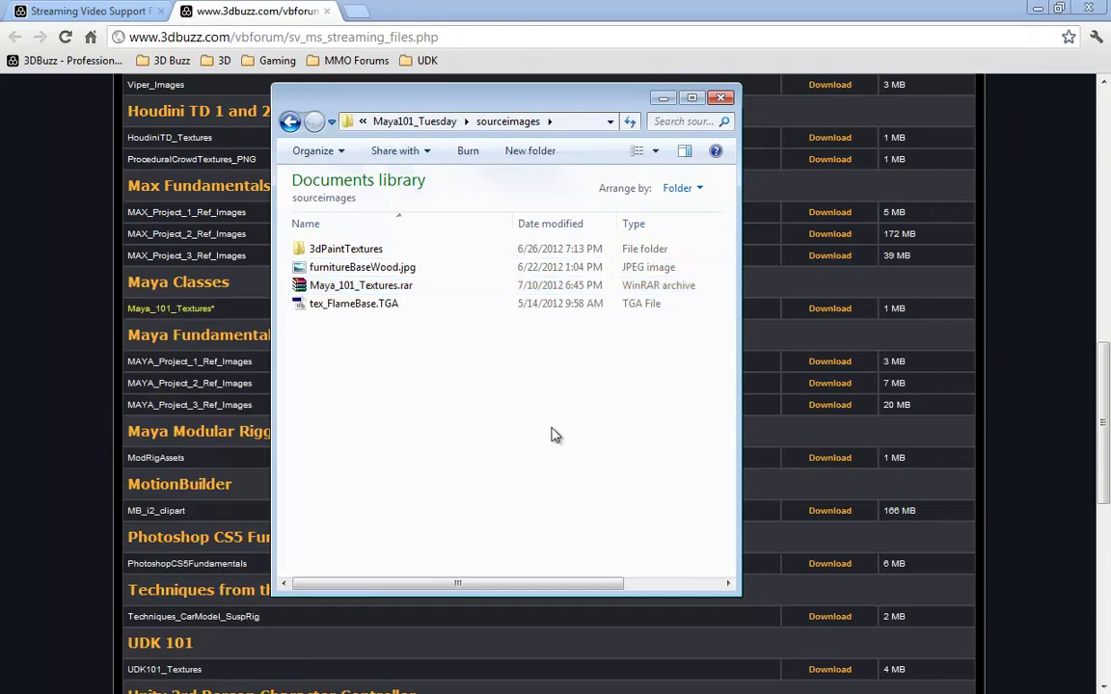
left_click(347, 305)
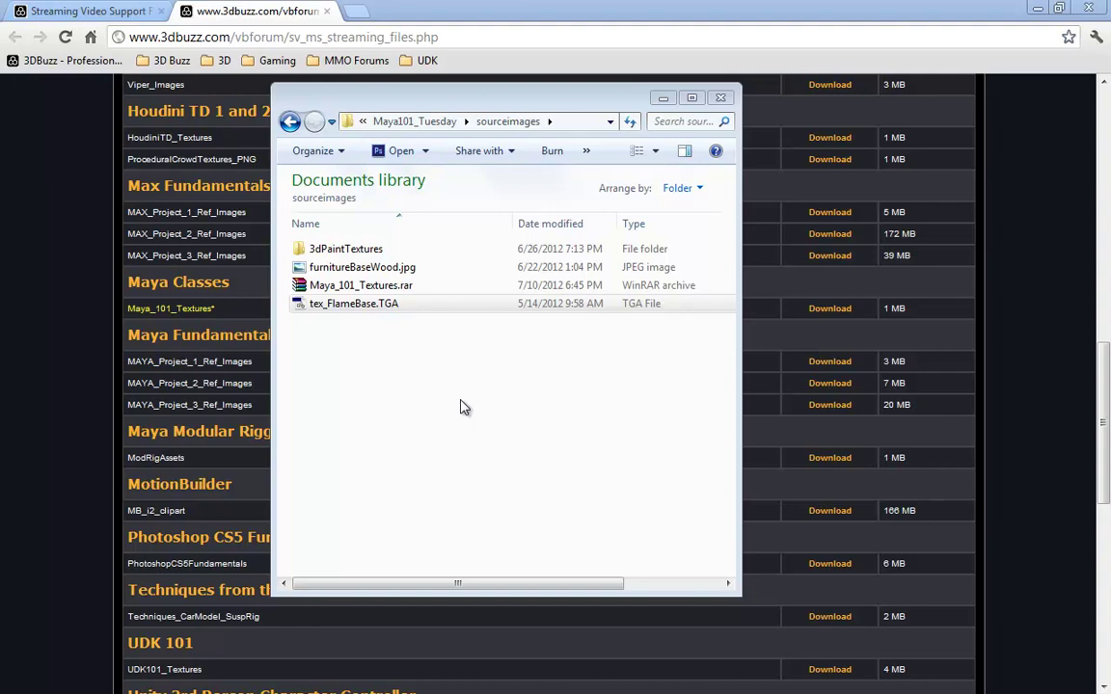
Look inside the project's images folder, return to Maya101_Tuesday and highlight the sourceimages folder
left_click(431, 121)
double_click(326, 341)
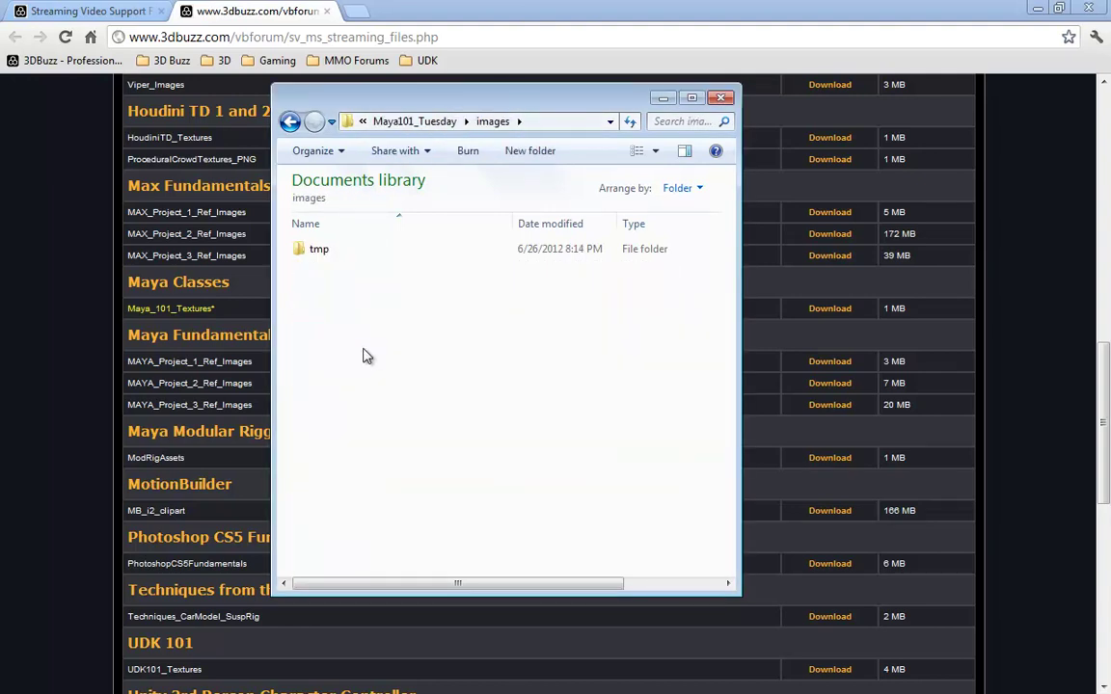
left_click(414, 121)
left_click(371, 468)
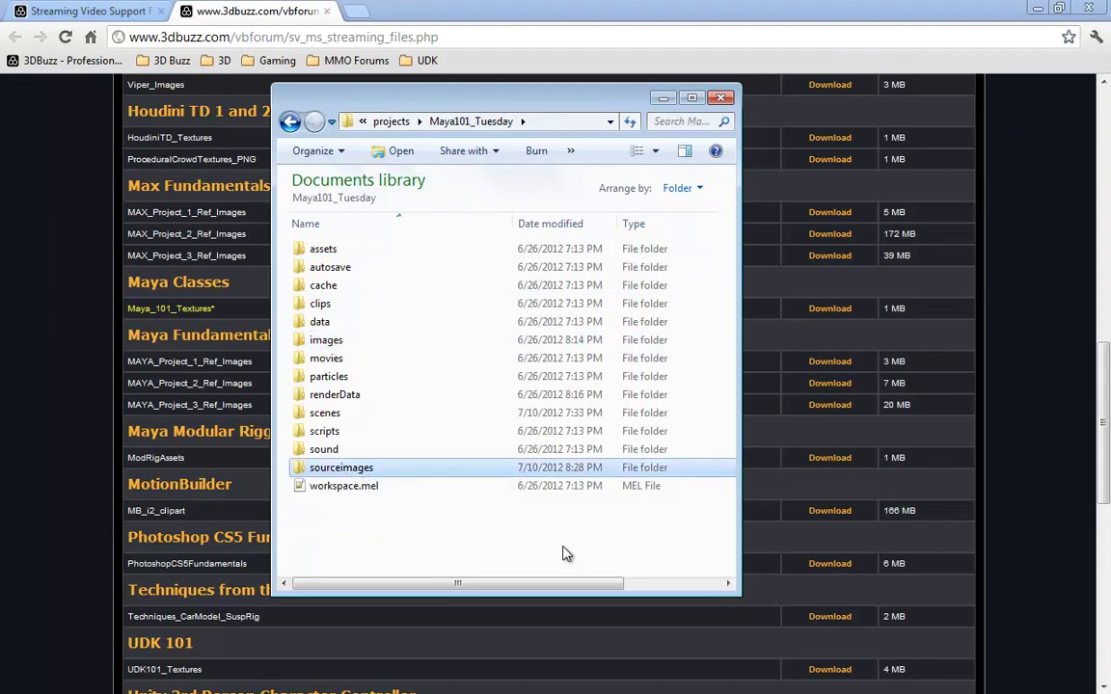
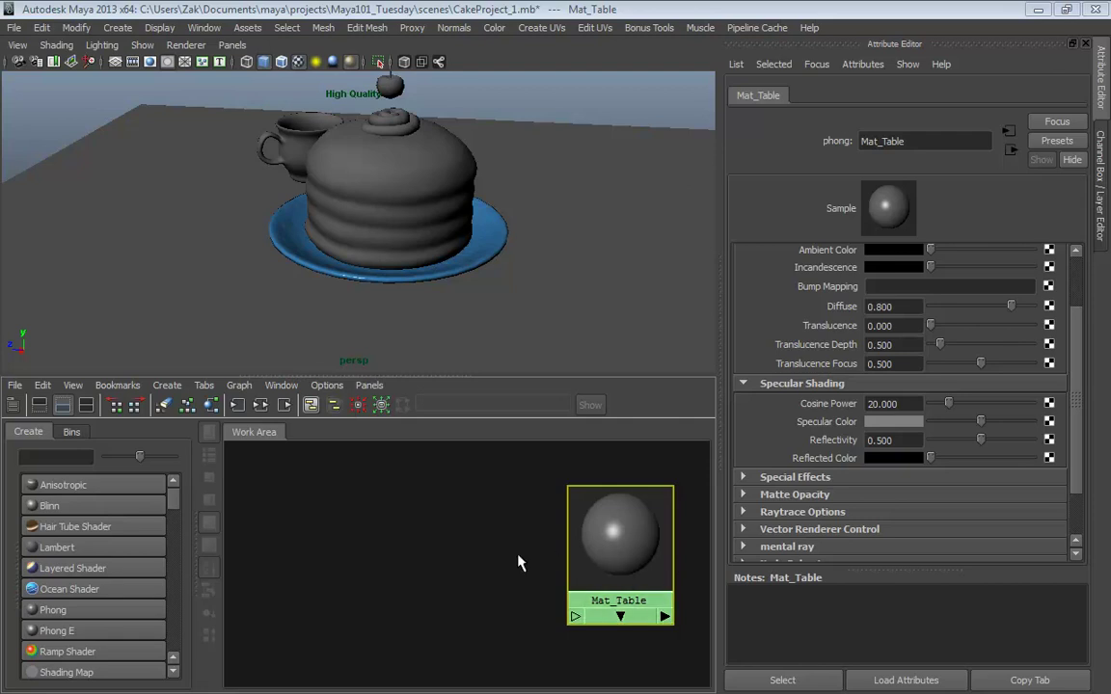
Switch to Maya and create a File texture node in the Hypershade work area
left_click_drag(174, 486, 181, 511)
scroll(132, 586, "up", 3)
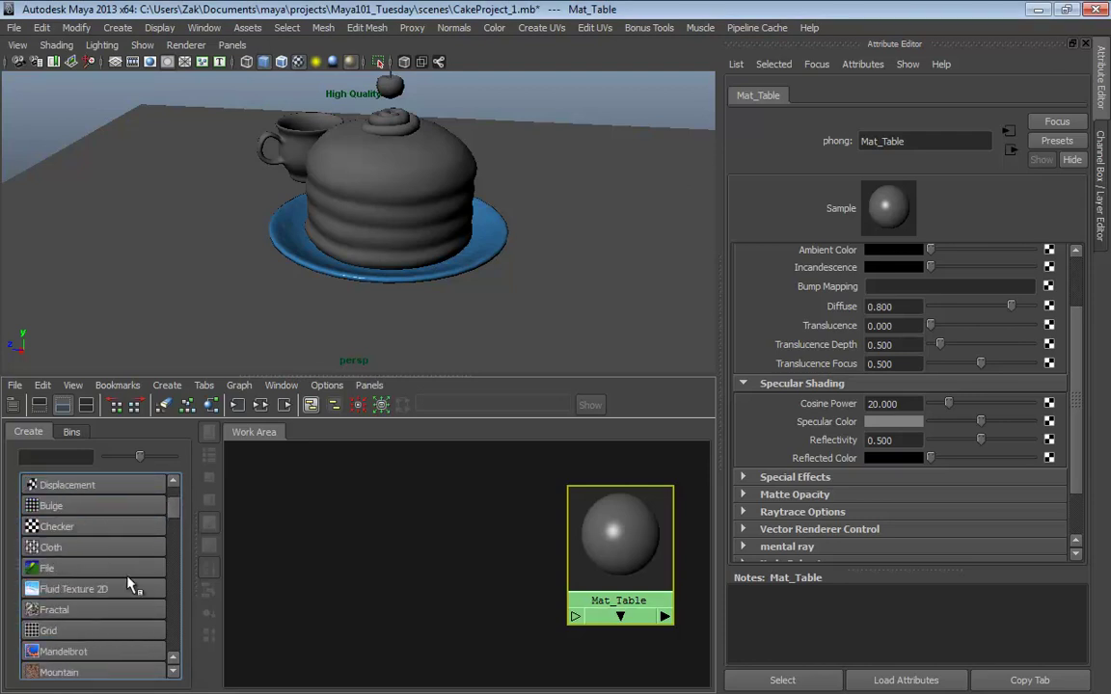
left_click(50, 571)
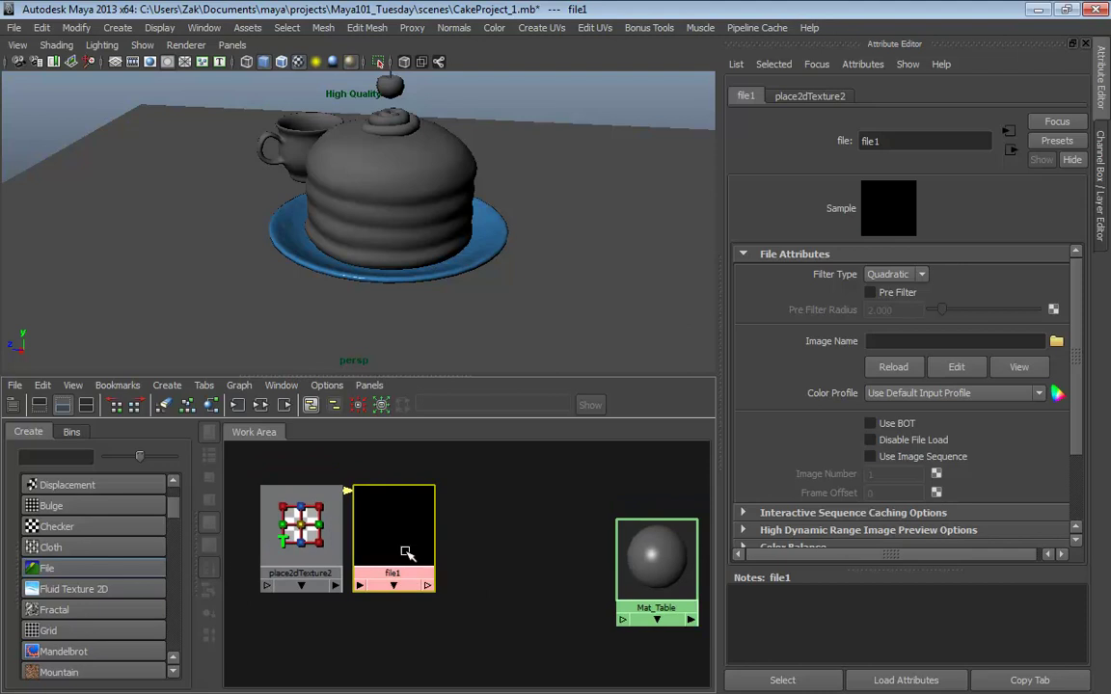
Arrange the file texture node and its 2D placement node side by side, leaving a gap before Mat_Table
left_click_drag(406, 552, 458, 567)
left_click_drag(288, 546, 337, 558)
left_click(426, 551)
middle_click_drag(549, 557, 474, 537, "alt")
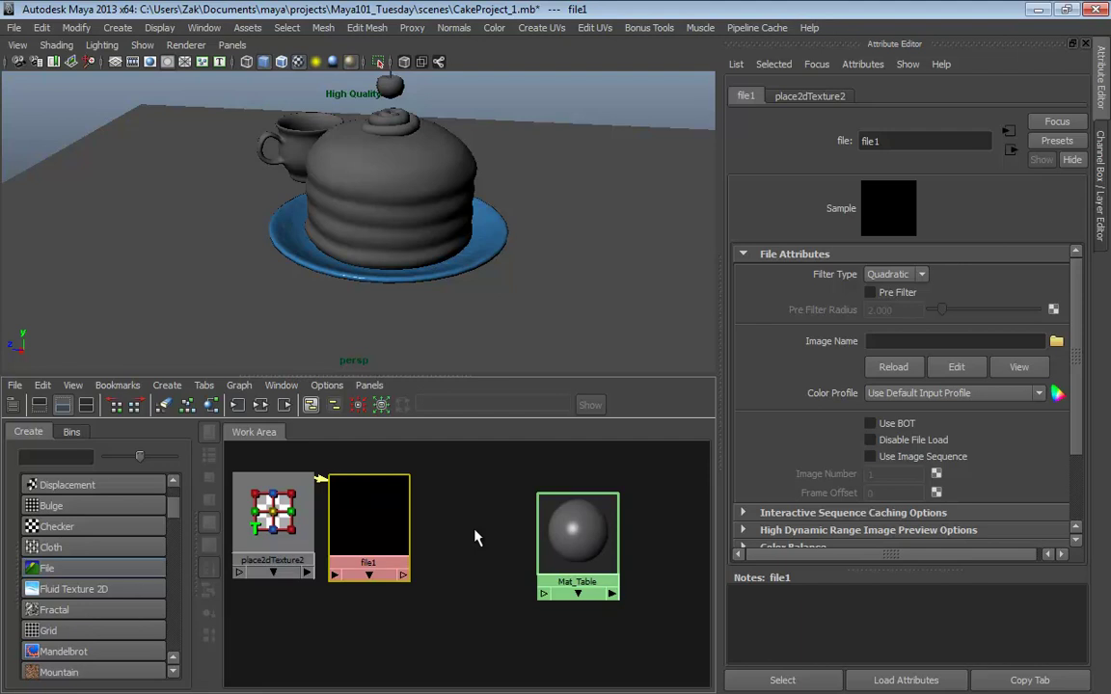
left_click_drag(405, 525, 445, 538)
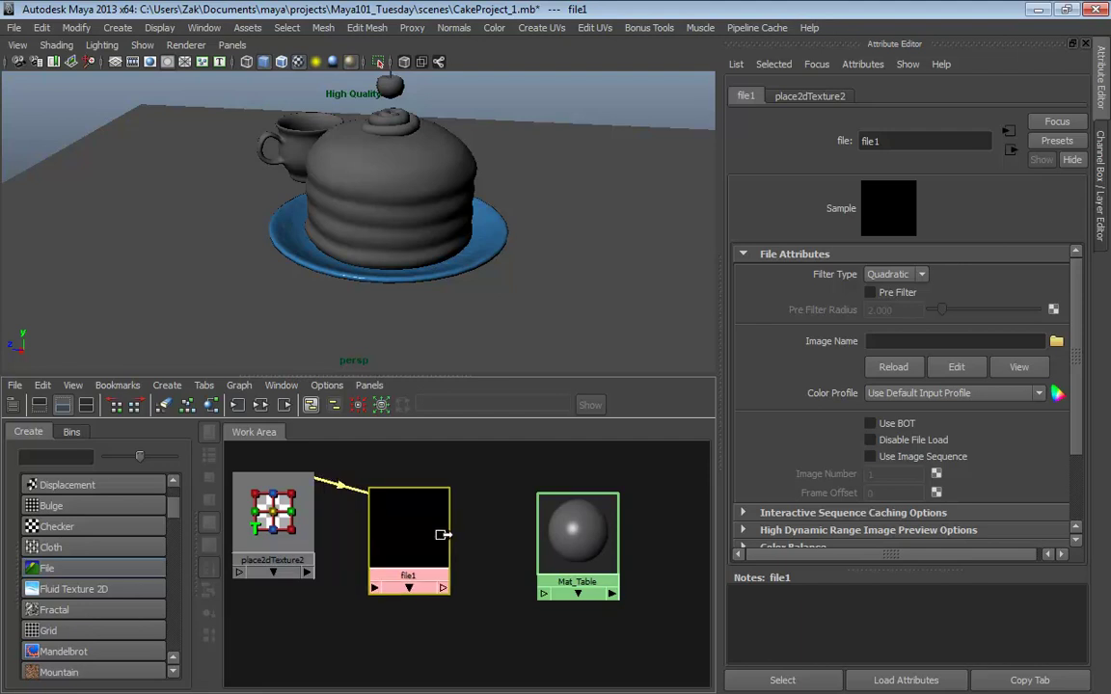
left_click_drag(307, 527, 340, 536)
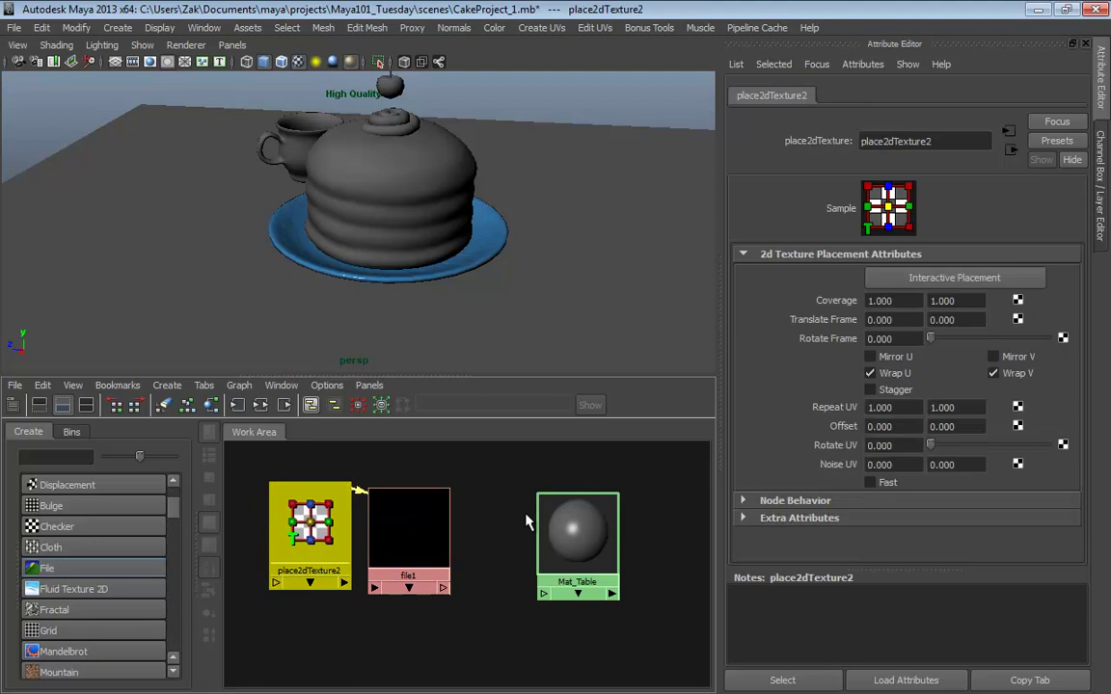
Rename the file texture node Tex_Table_Wood
left_click(408, 565)
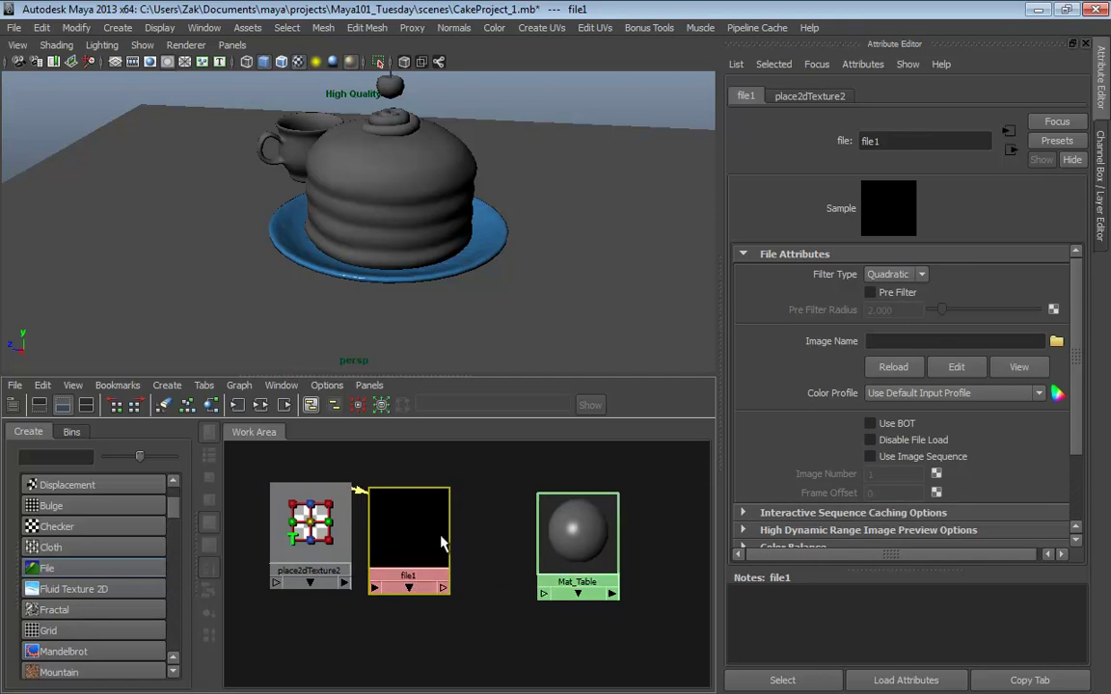
double_click(949, 140)
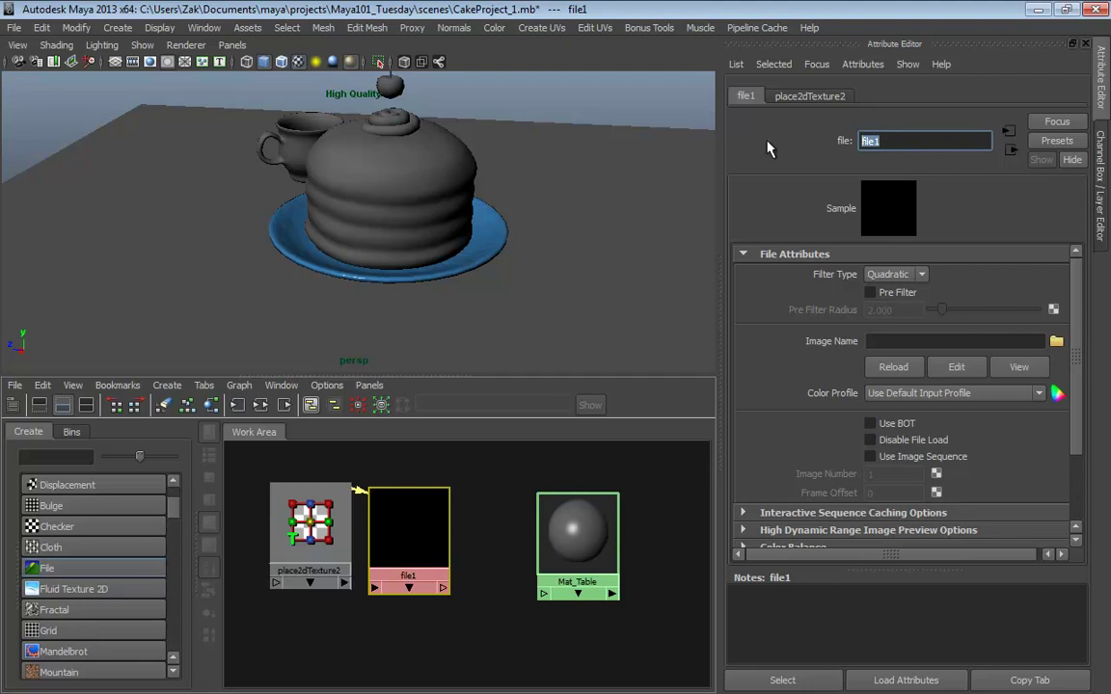
type("Tex_Table_Wood")
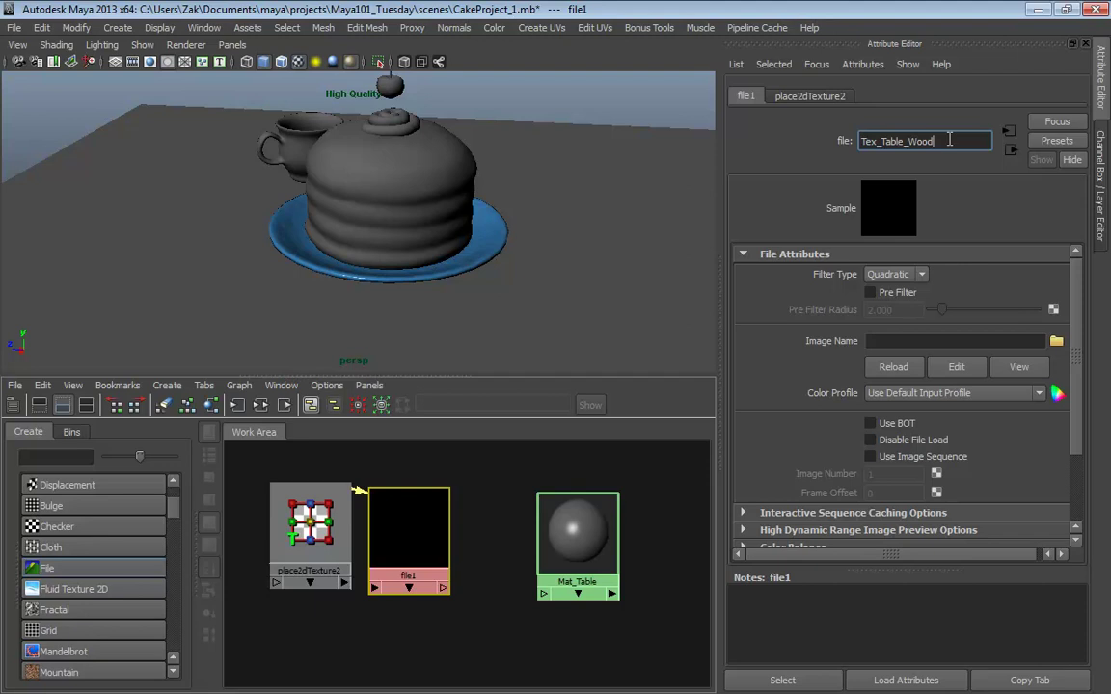
key("Return")
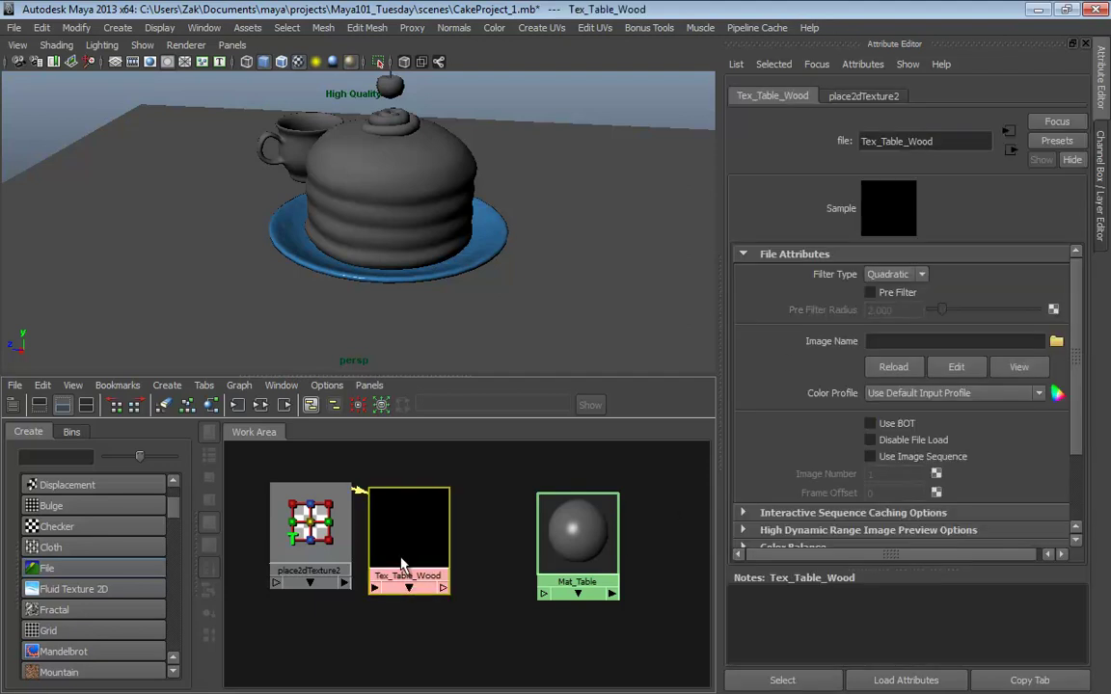
Load furnitureBaseWood.jpg from the project's sourceimages folder as the image of the Tex_Table_Wood node
left_click(578, 545)
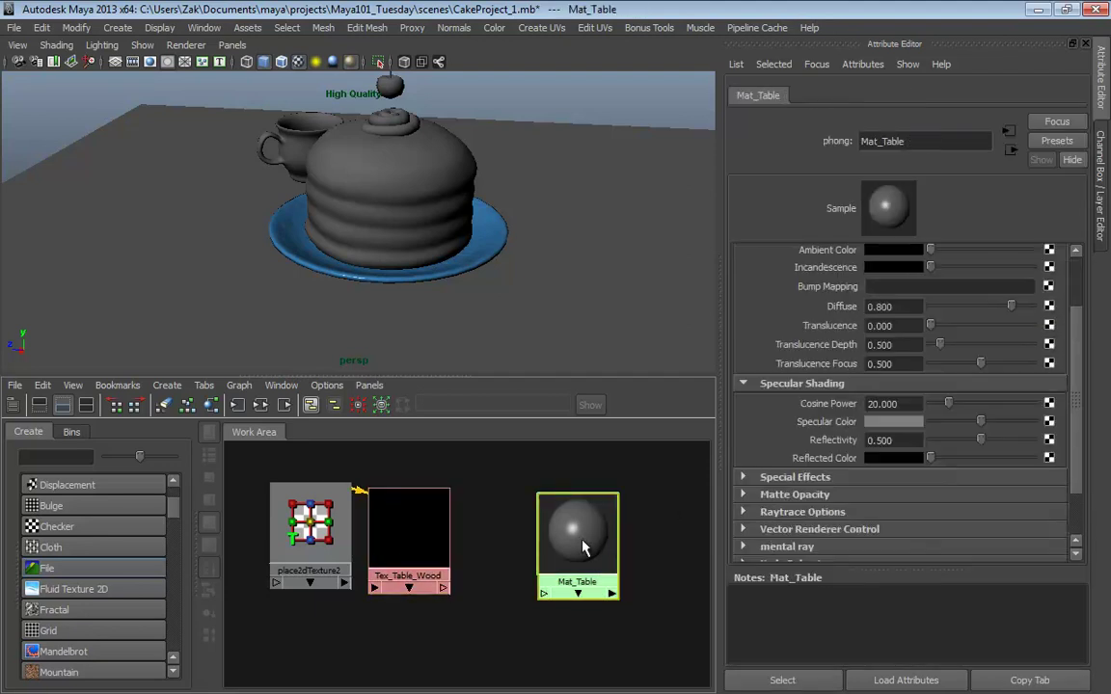
left_click(391, 537)
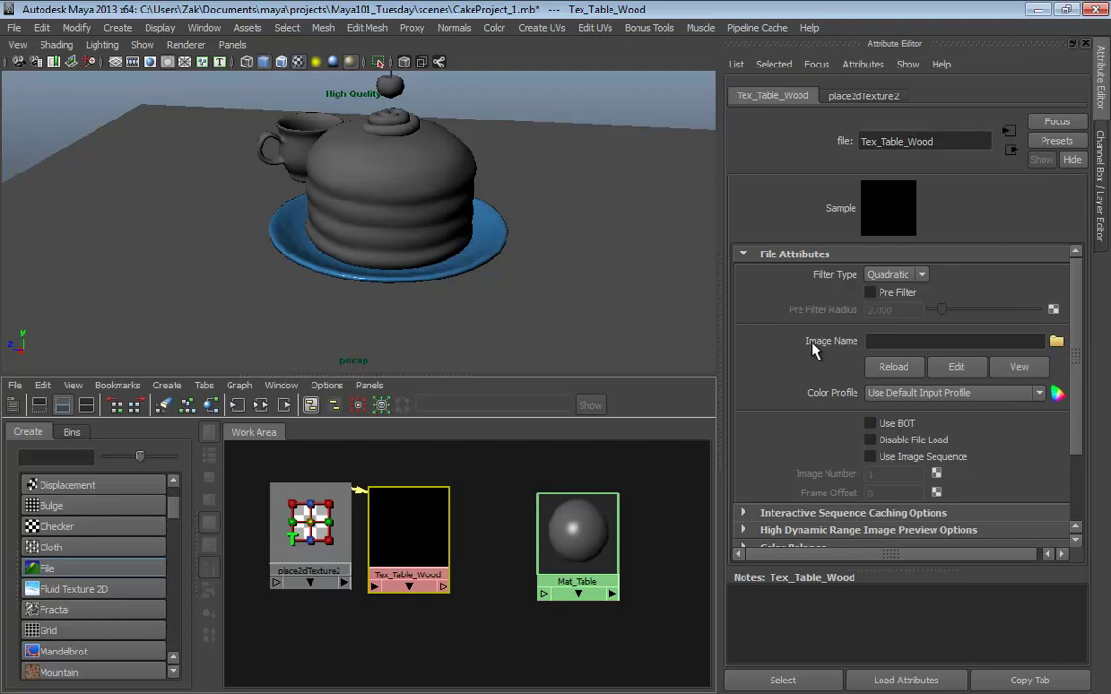
left_click(1056, 342)
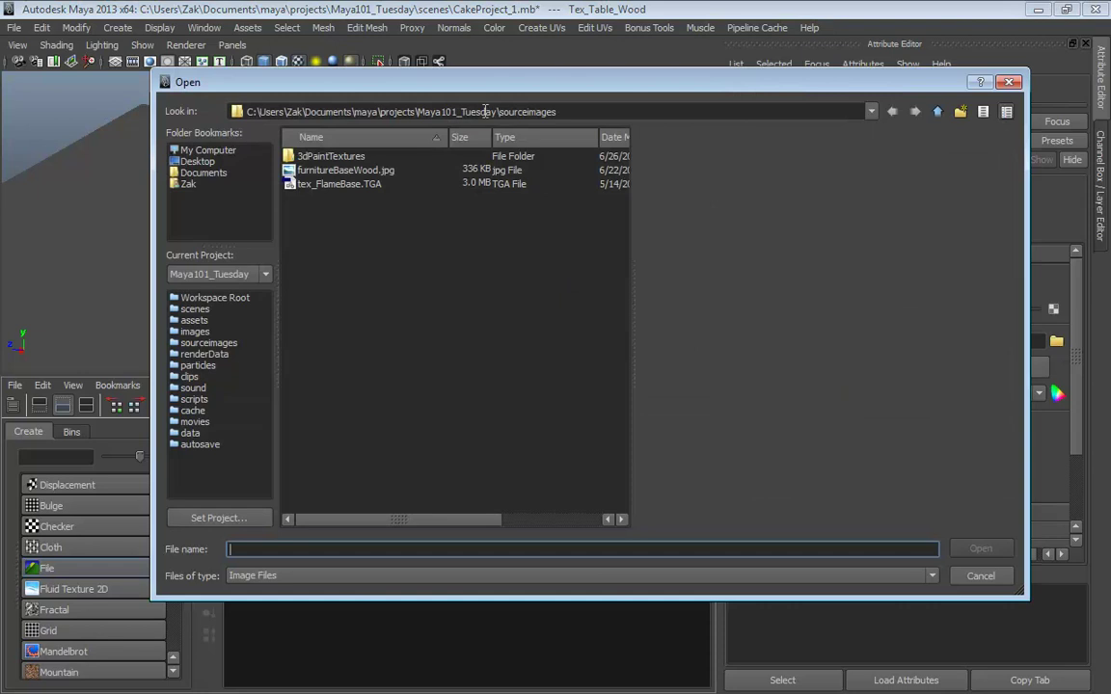
left_click(338, 171)
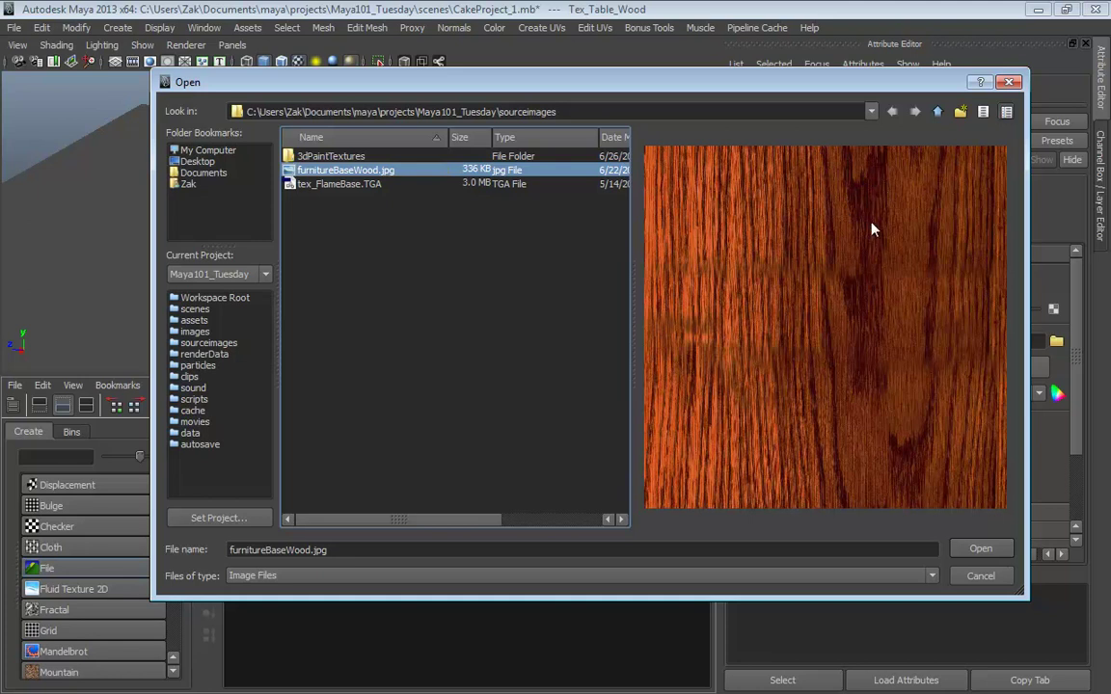
double_click(339, 171)
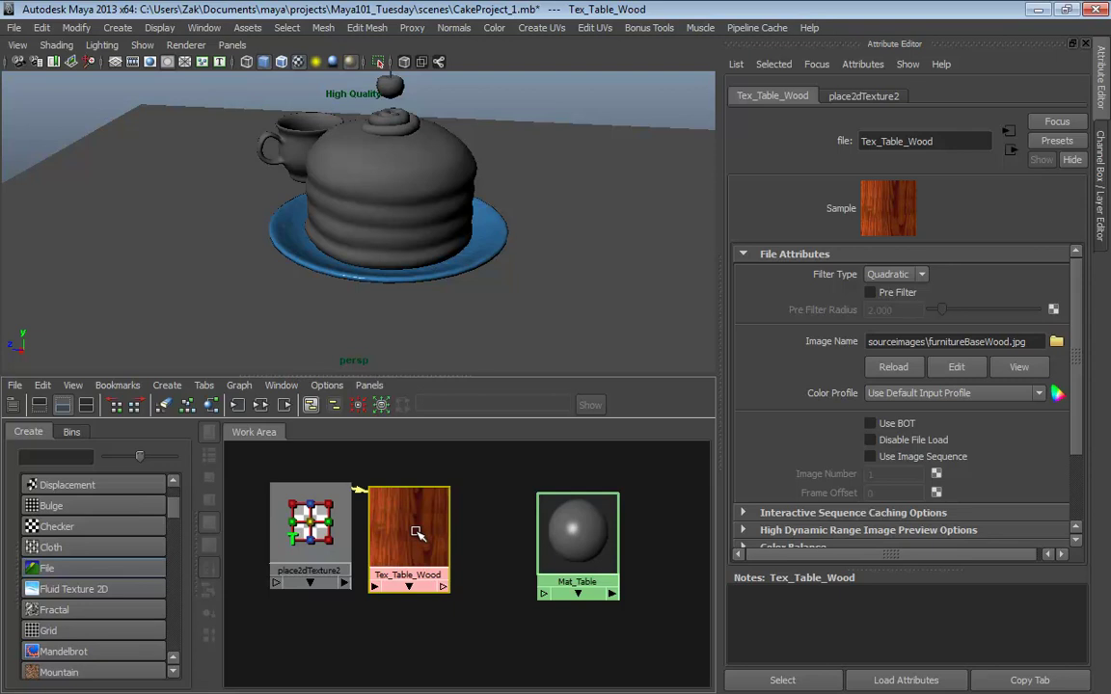
middle_click_drag(367, 484, 599, 526)
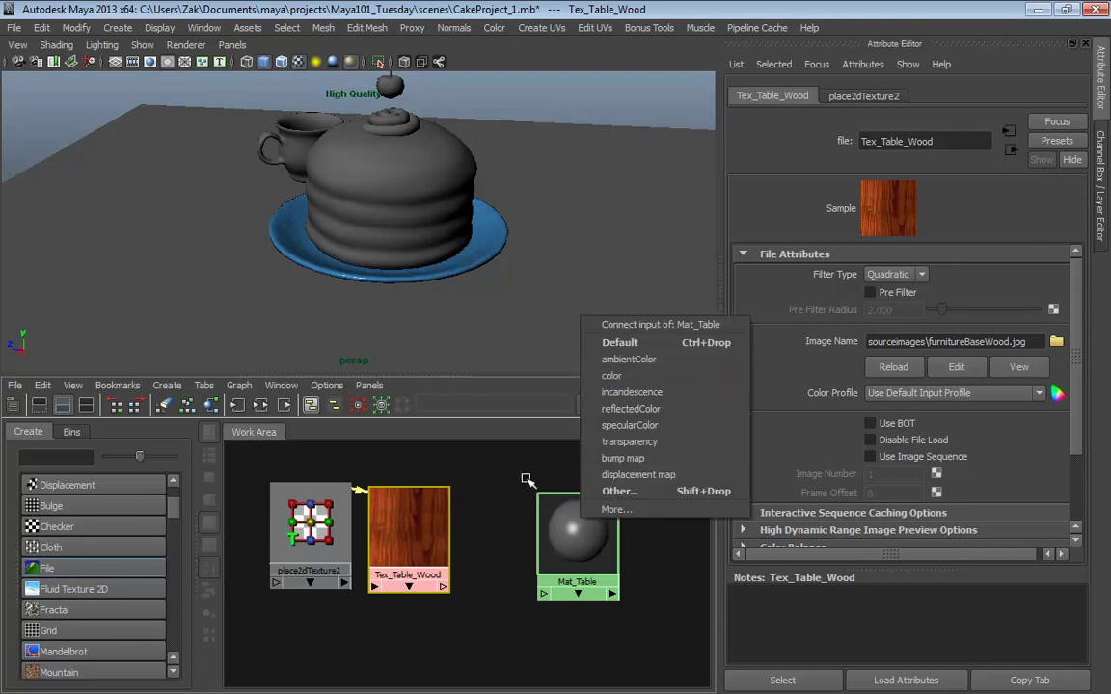
left_click(464, 557)
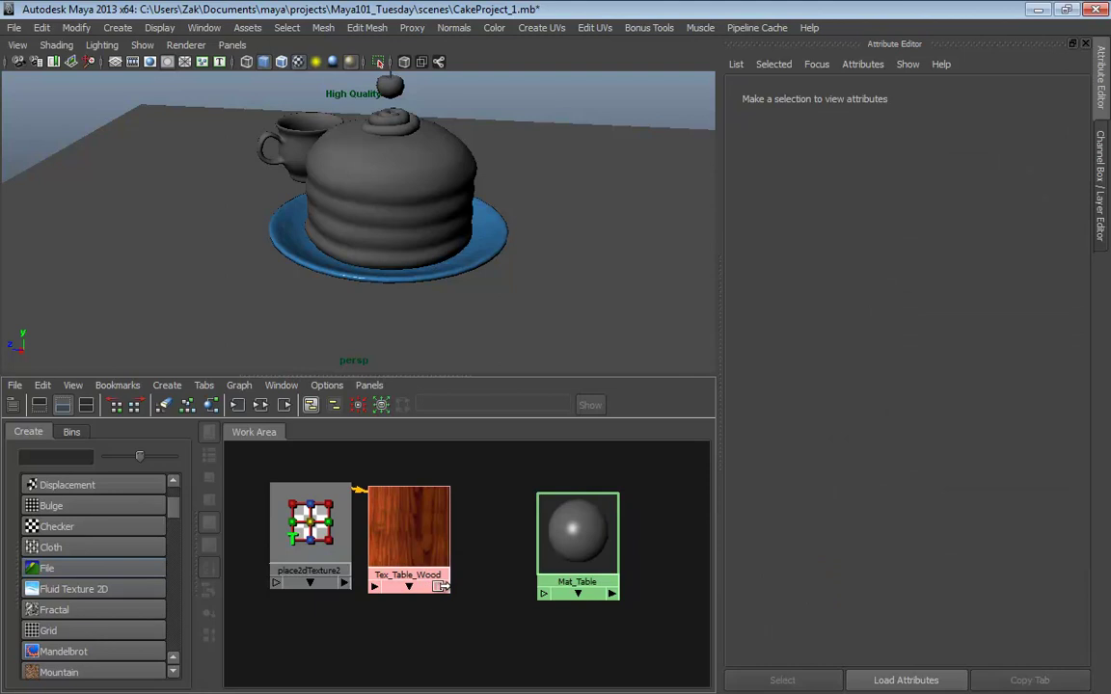
left_click(442, 588)
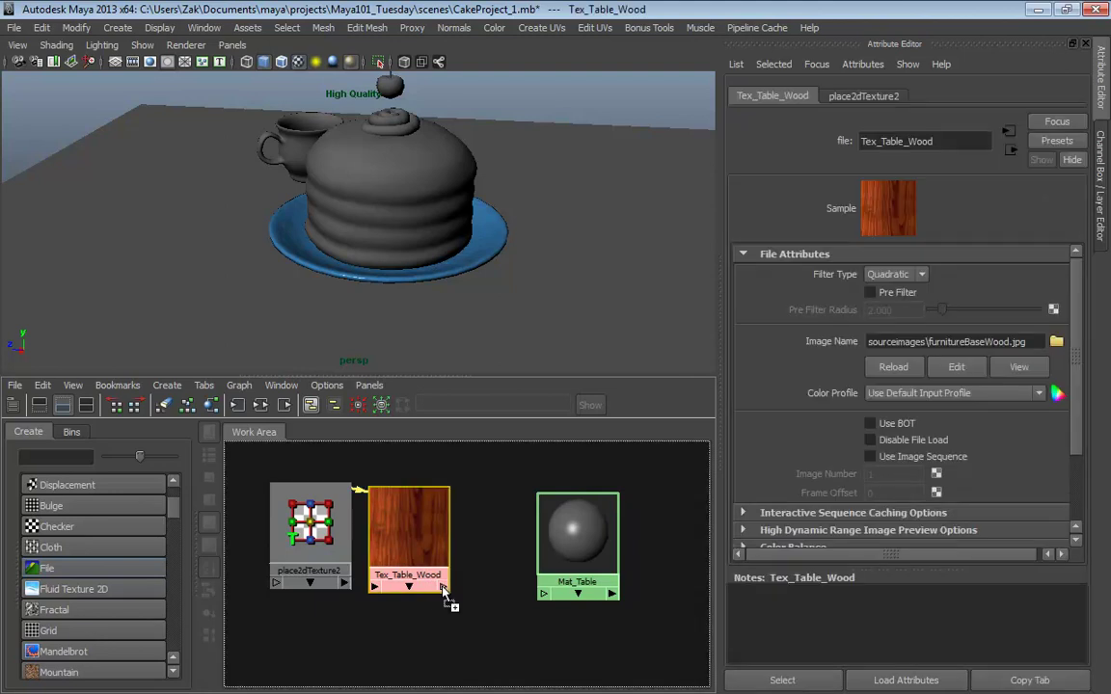
left_click(441, 590)
left_click(453, 529)
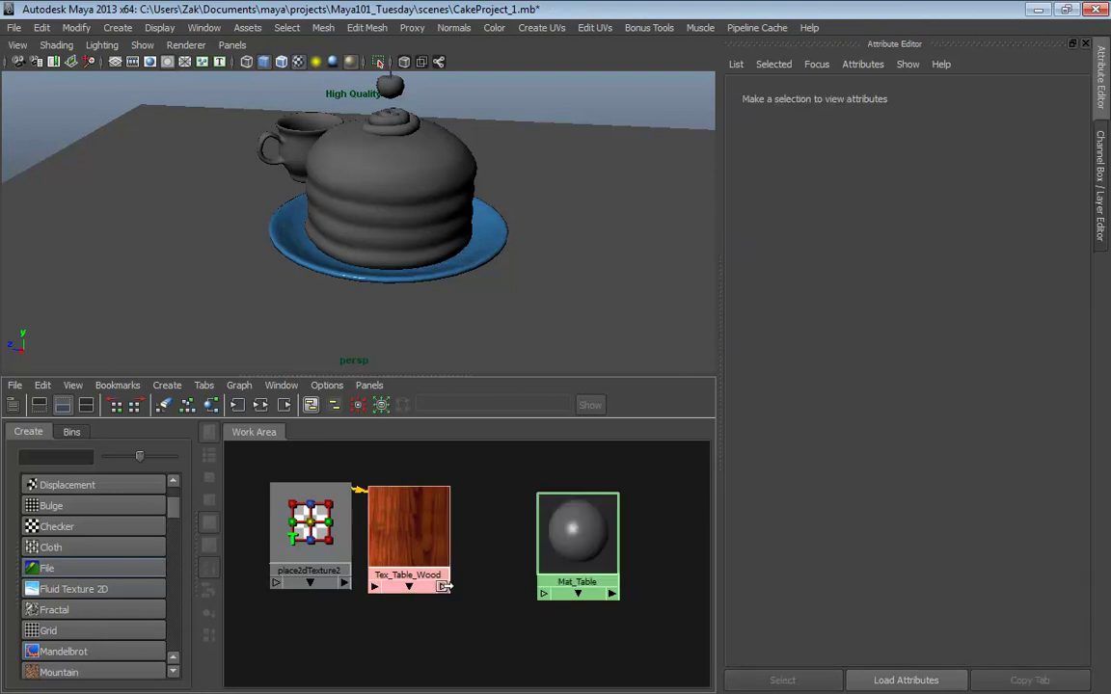
left_click(443, 587)
left_click(444, 589)
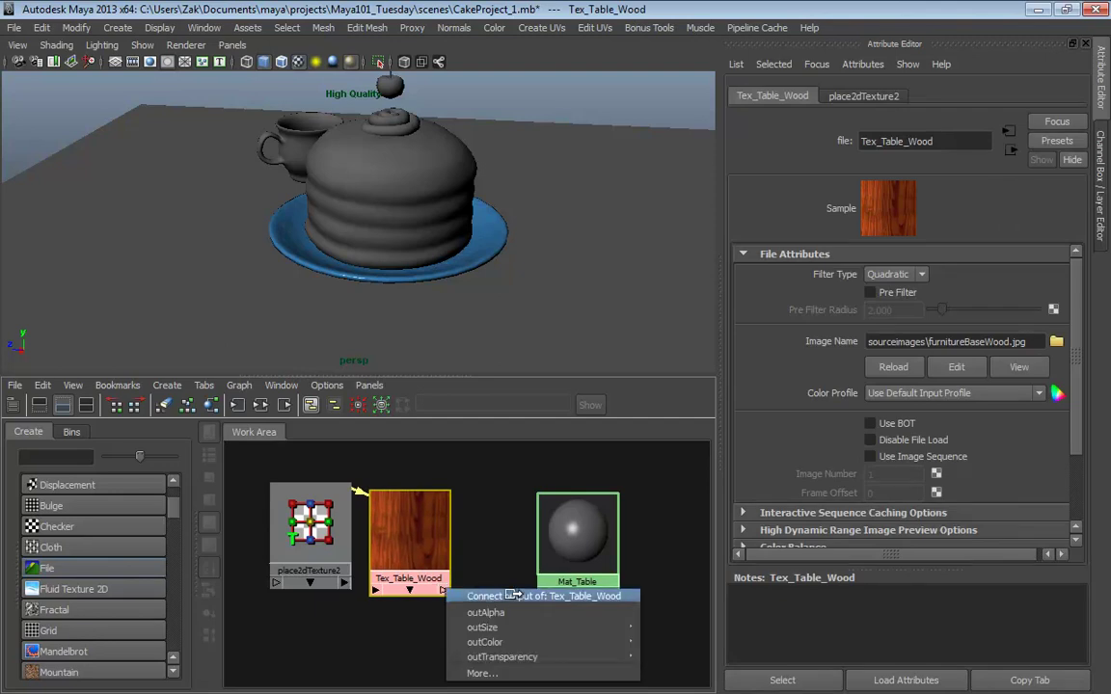
mouse_move(517, 644)
mouse_move(482, 642)
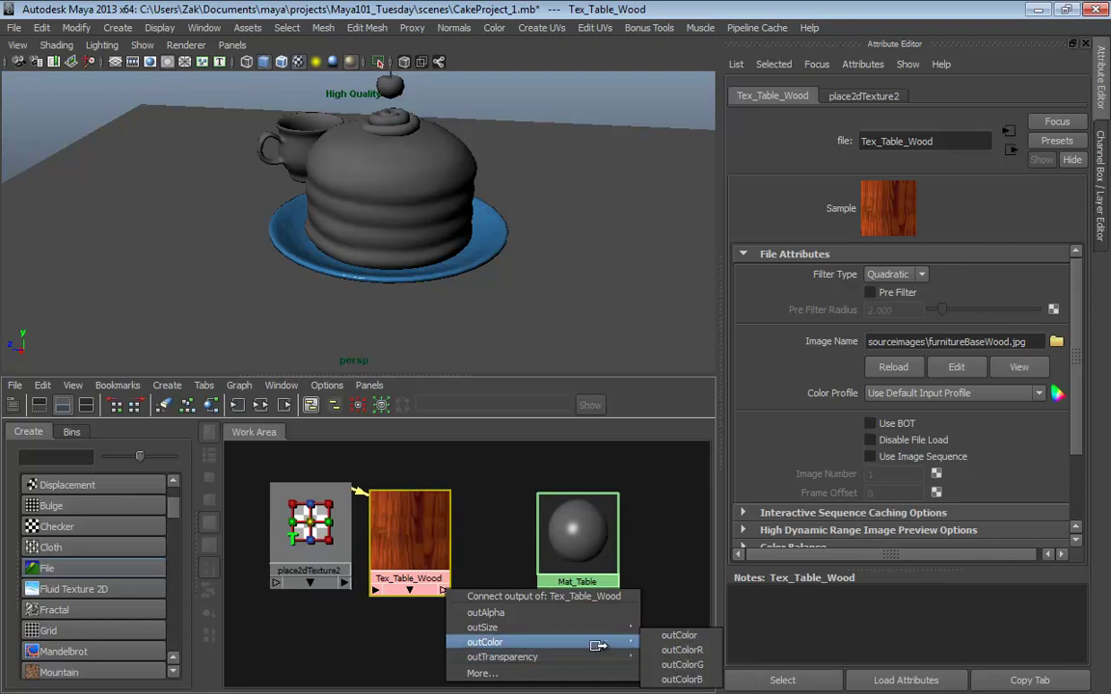
left_click(692, 636)
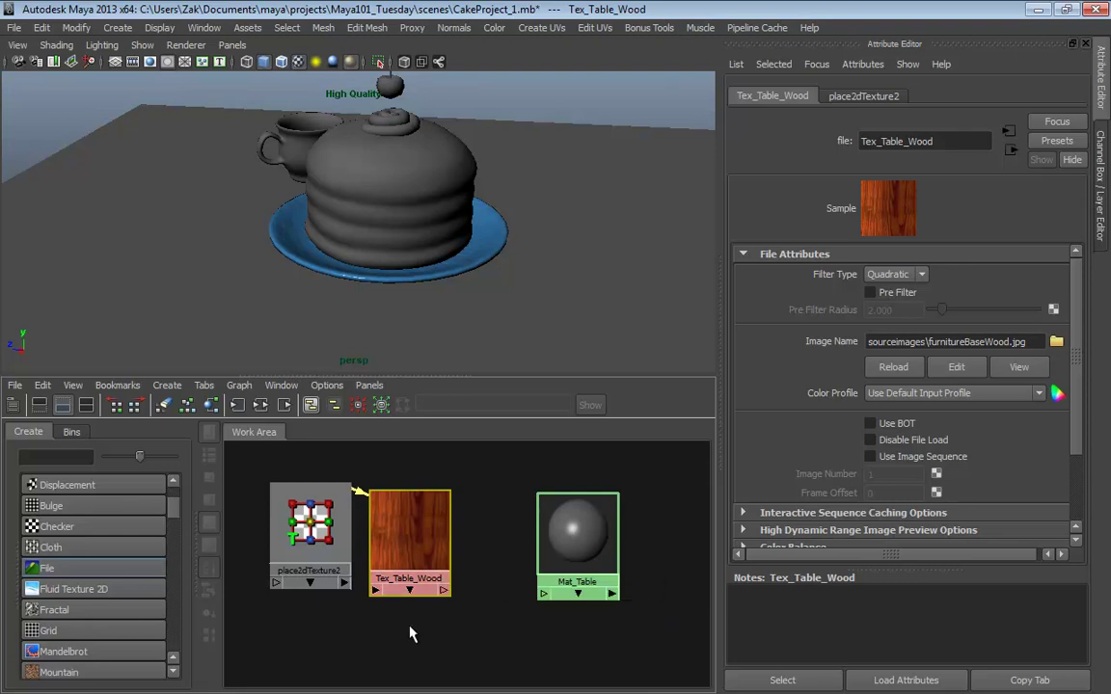
Connect the outColor output of Tex_Table_Wood to the color input of Mat_Table and undo the connection
left_click(445, 590)
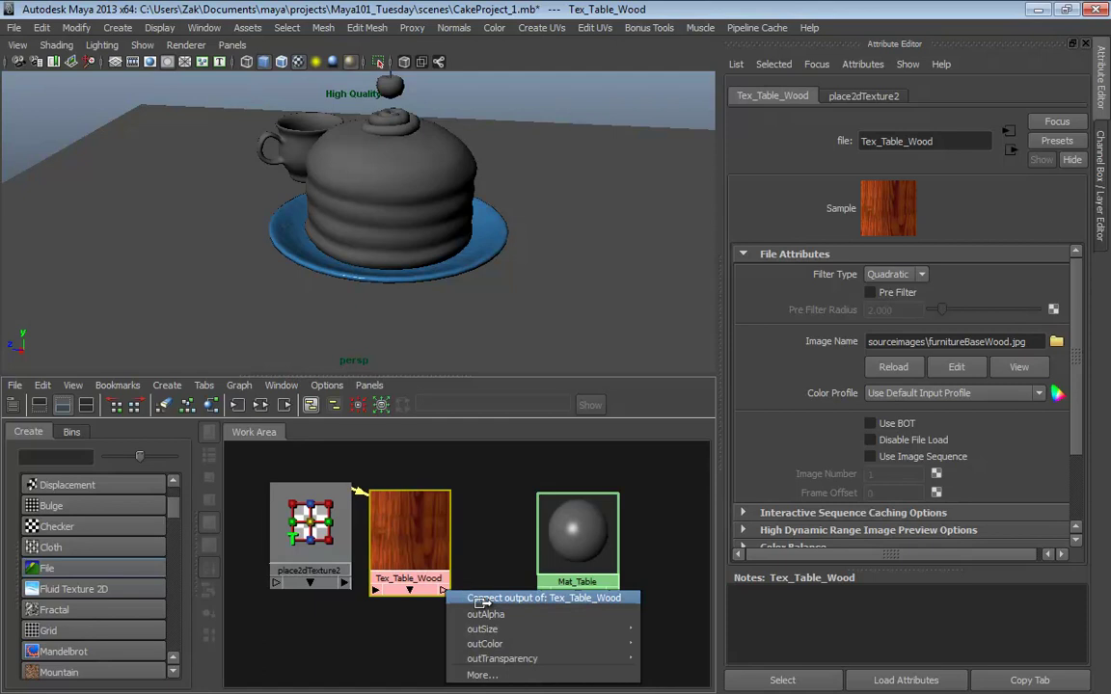
left_click(667, 637)
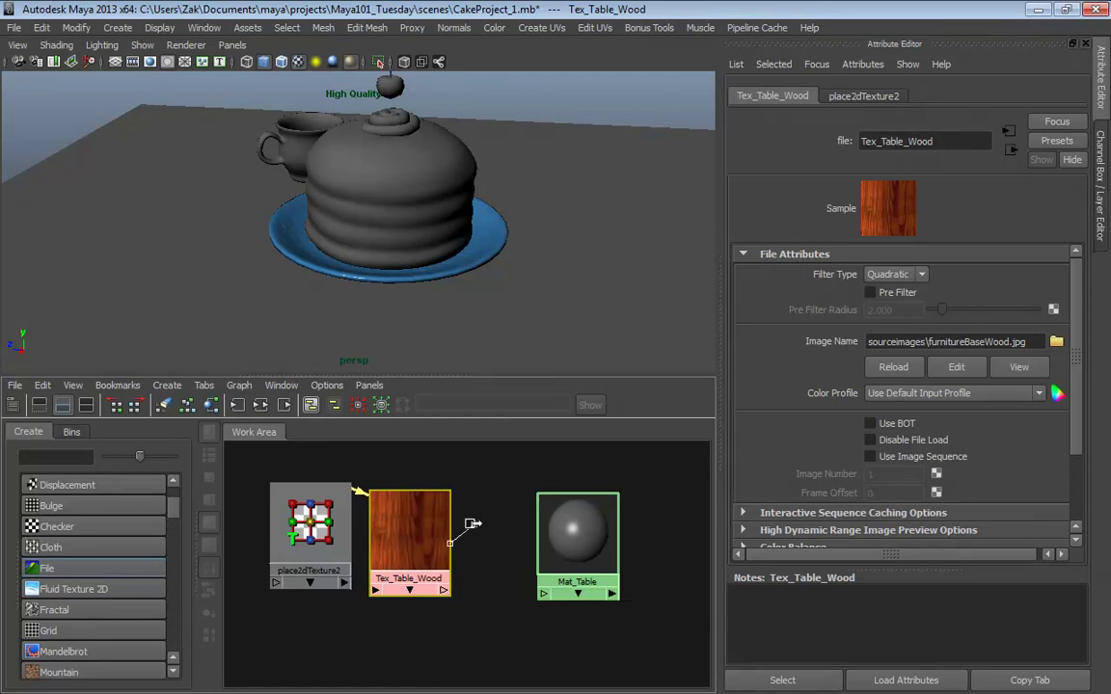
left_click(542, 593)
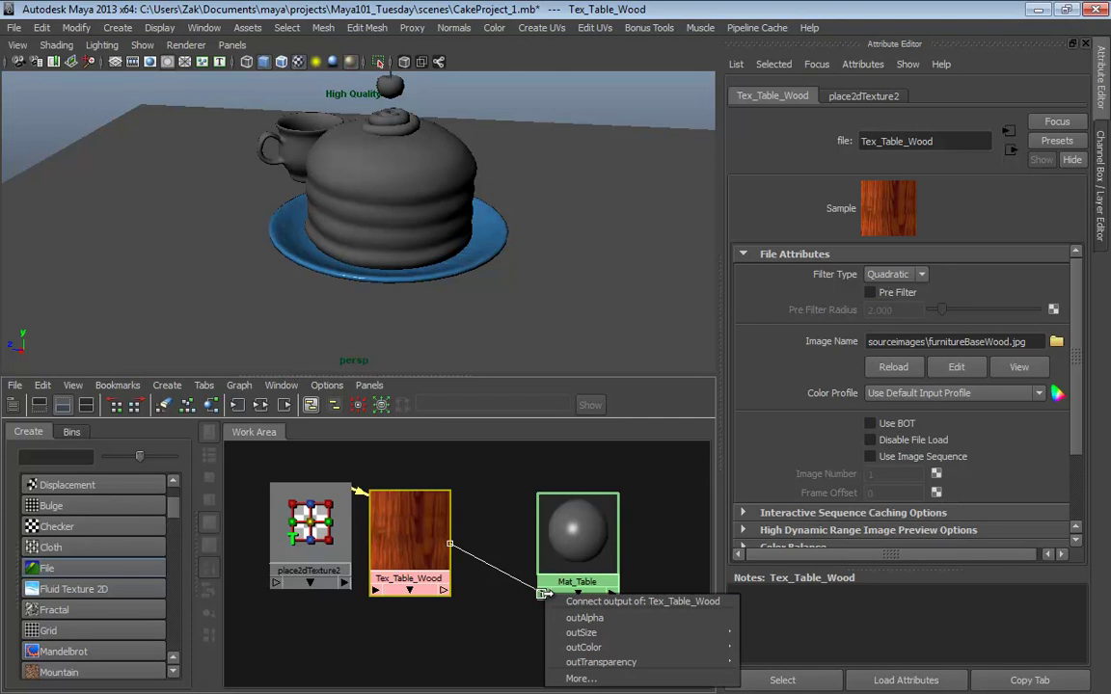
mouse_move(606, 647)
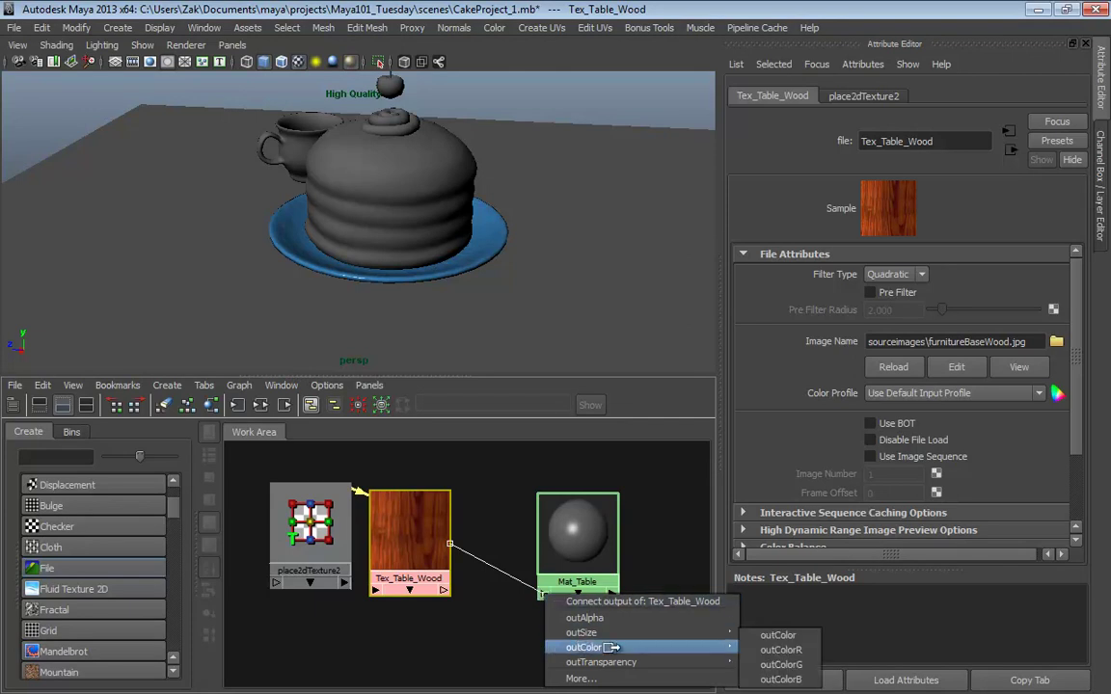
left_click(766, 635)
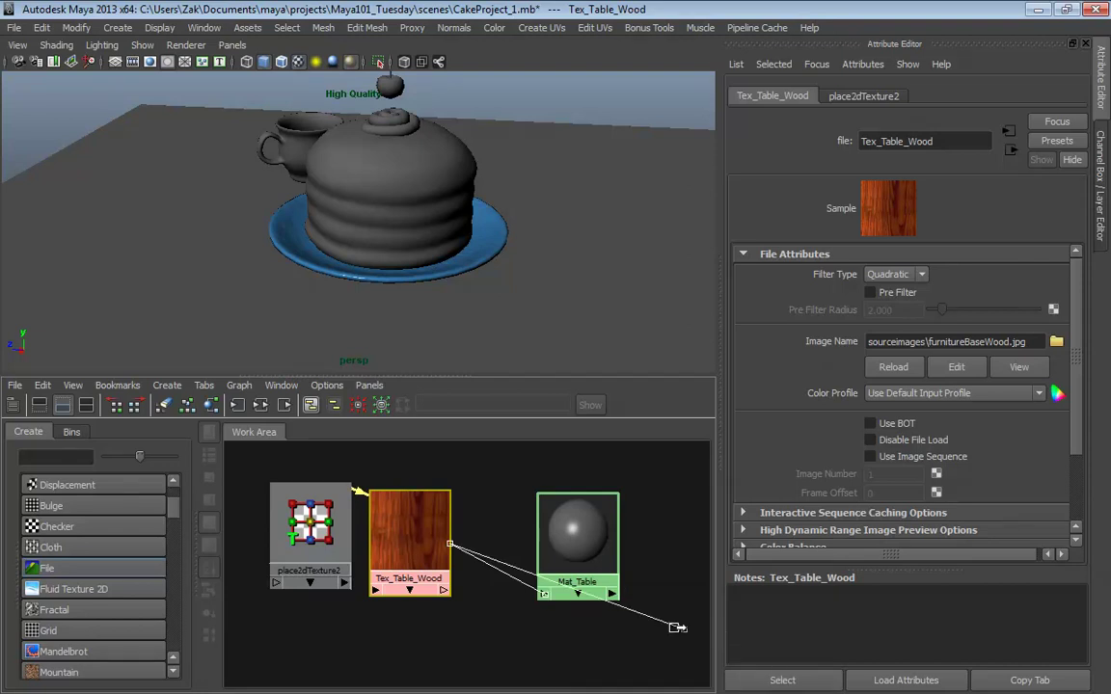
left_click(543, 593)
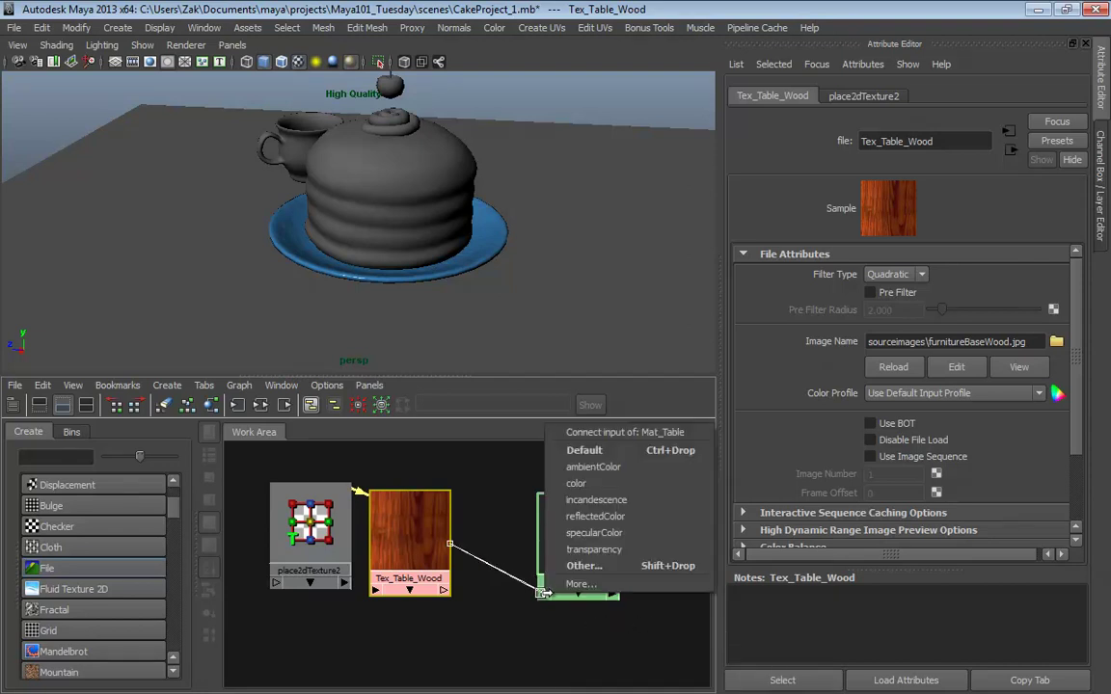
left_click(574, 483)
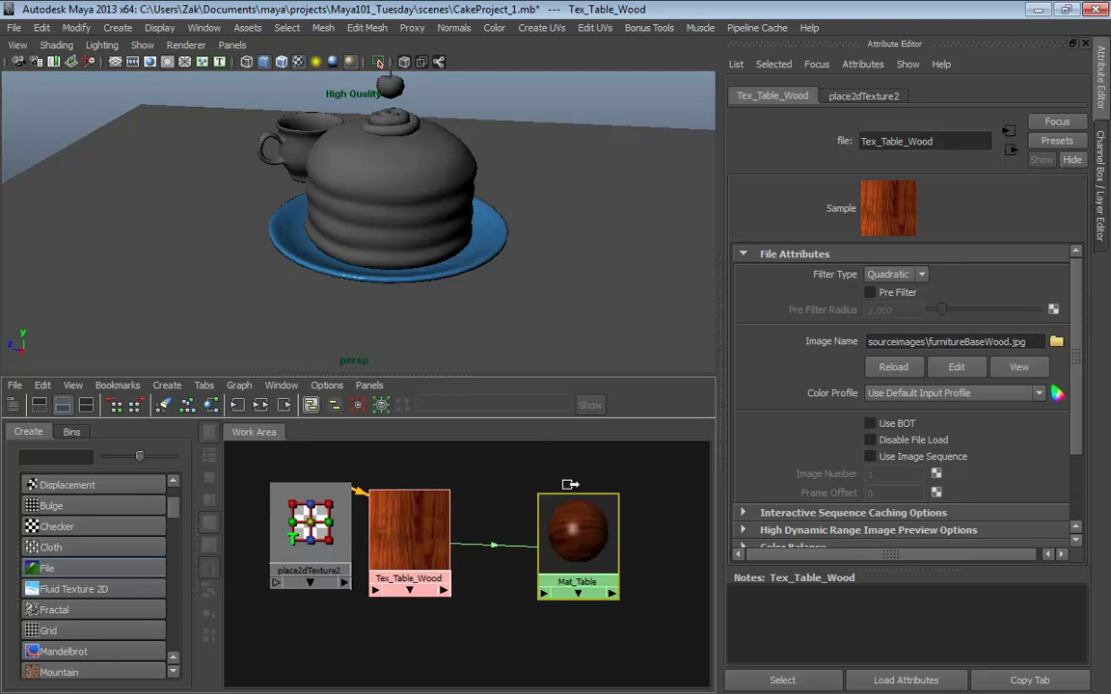
left_click(498, 576)
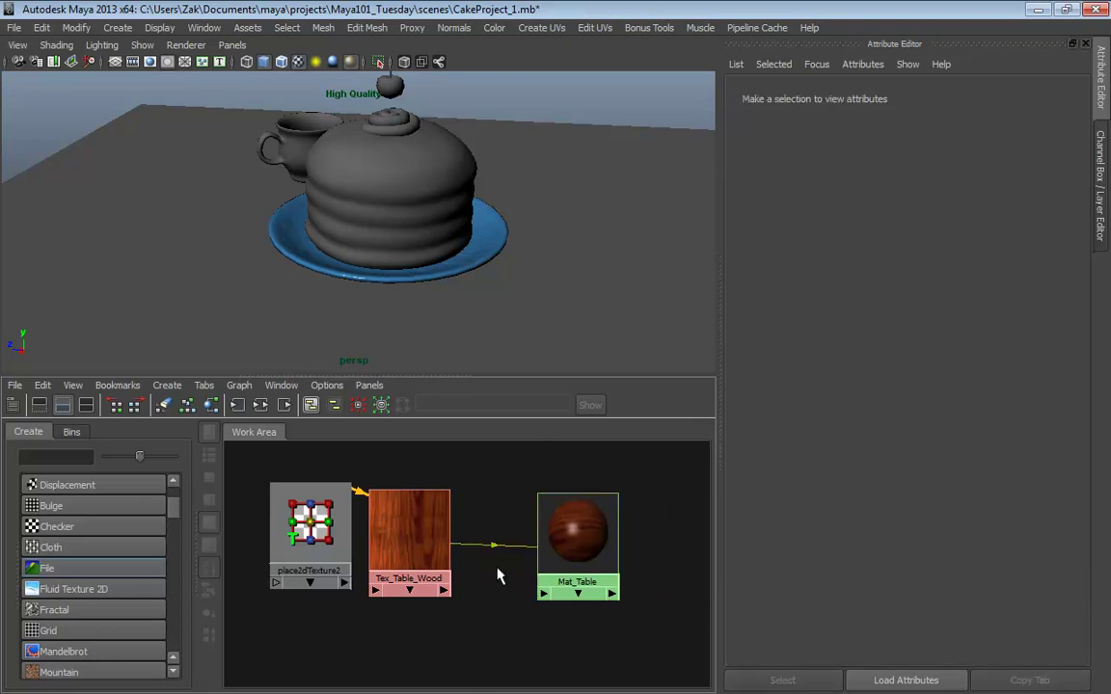
key("ctrl+z")
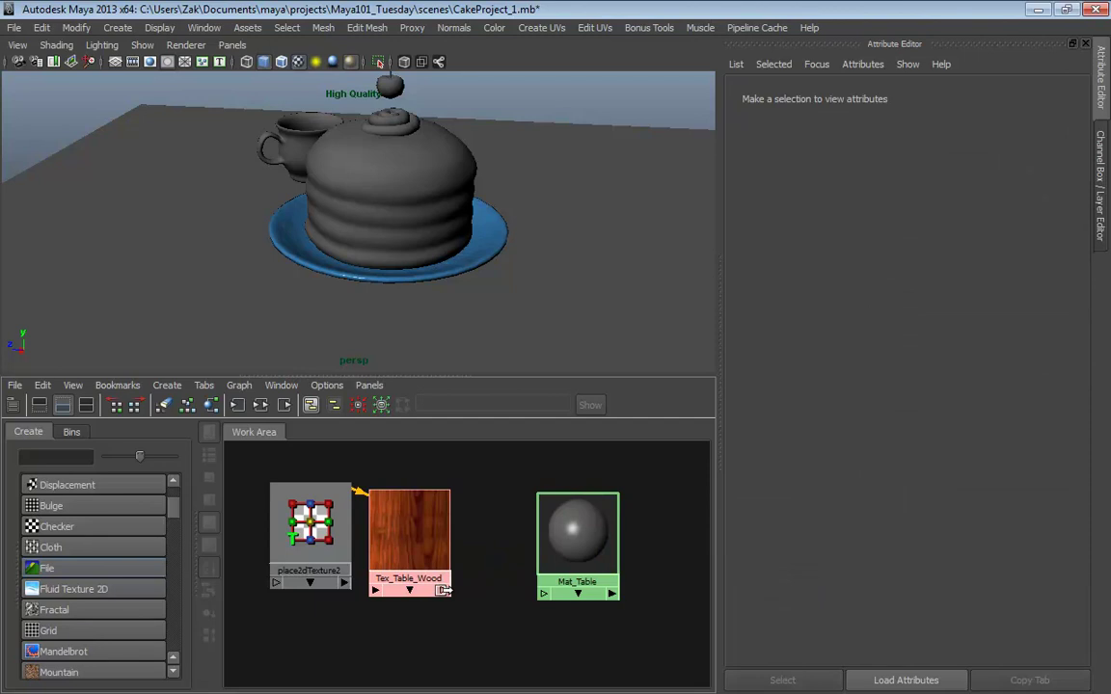
Link Tex_Table_Wood's outColor to Mat_Table's color once more and delete that connection
left_click(444, 590)
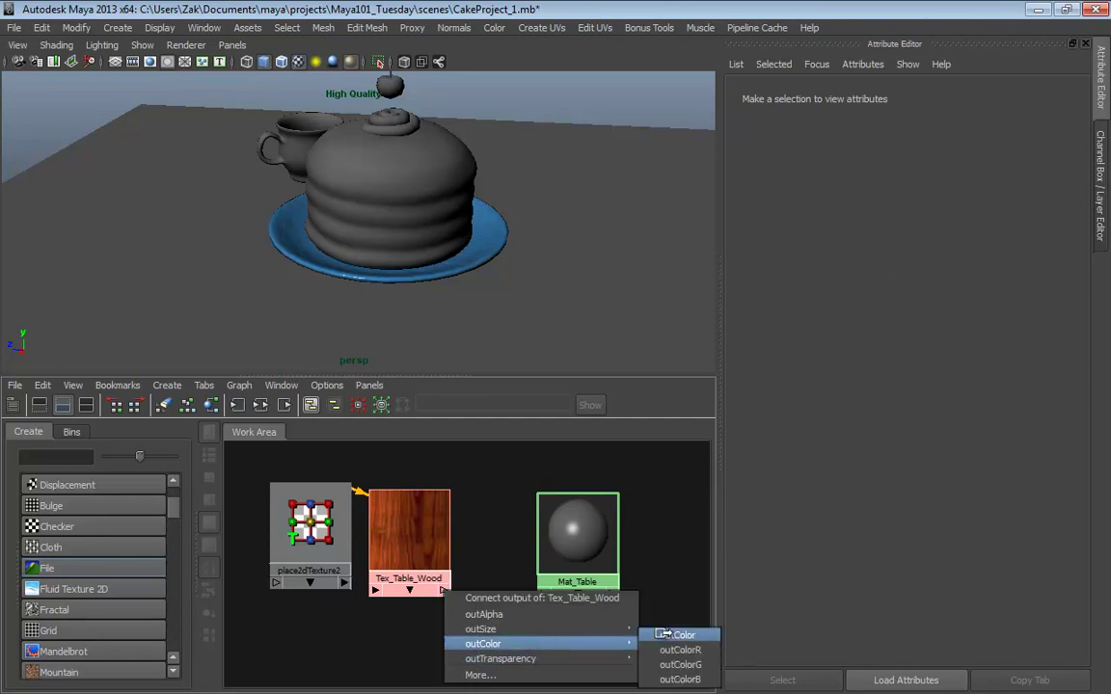
left_click(665, 634)
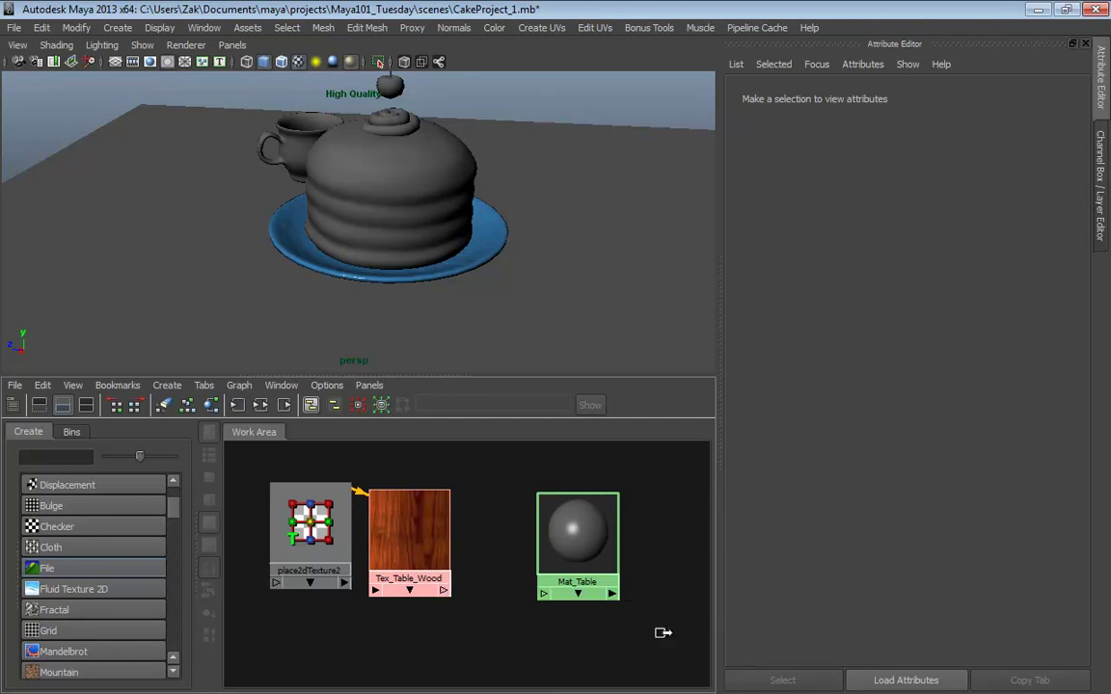
left_click(543, 593)
left_click(555, 485)
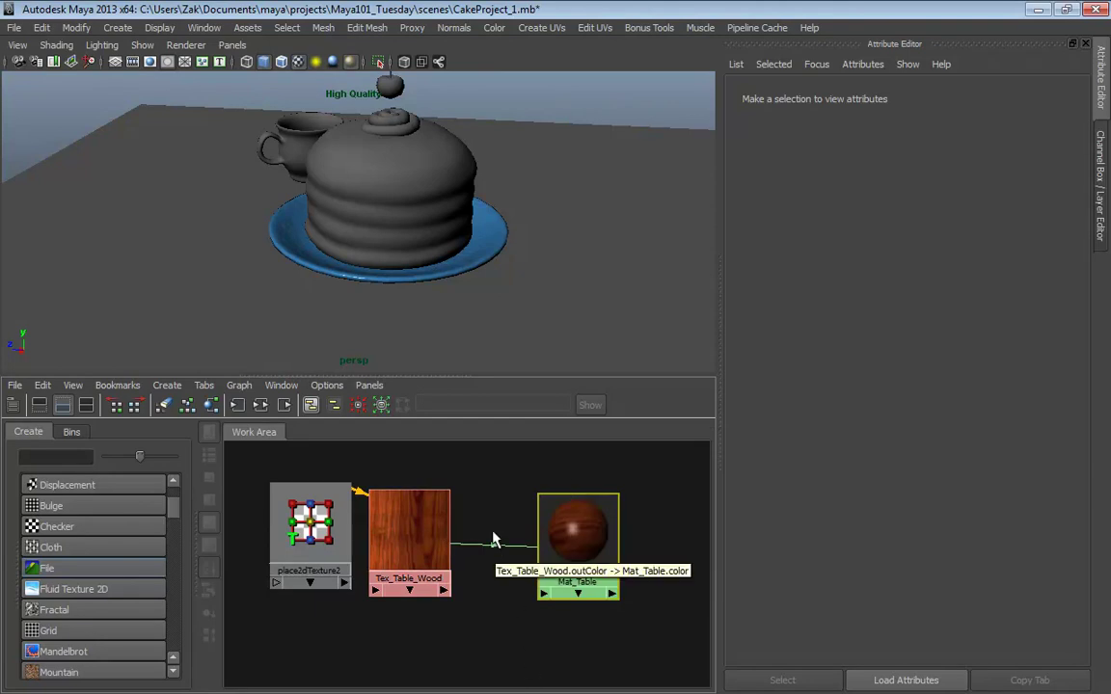
left_click_drag(476, 528, 516, 579)
key("Delete")
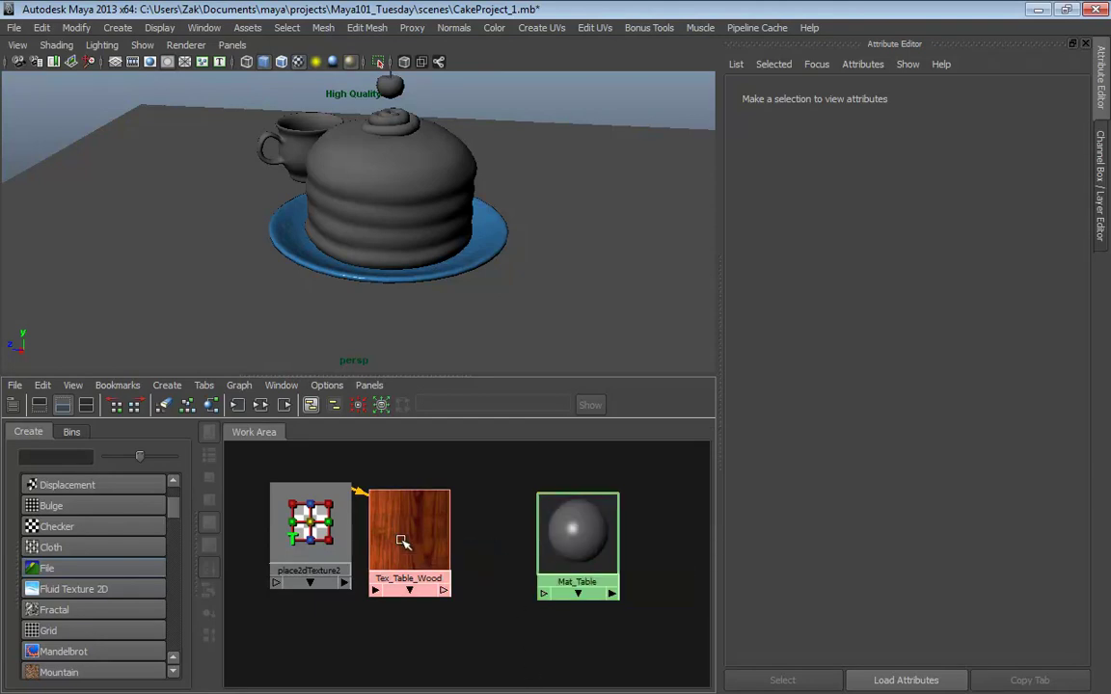
Drop the Tex_Table_Wood texture onto the Mat_Table material and connect it to the color attribute
middle_click_drag(585, 536, 578, 533)
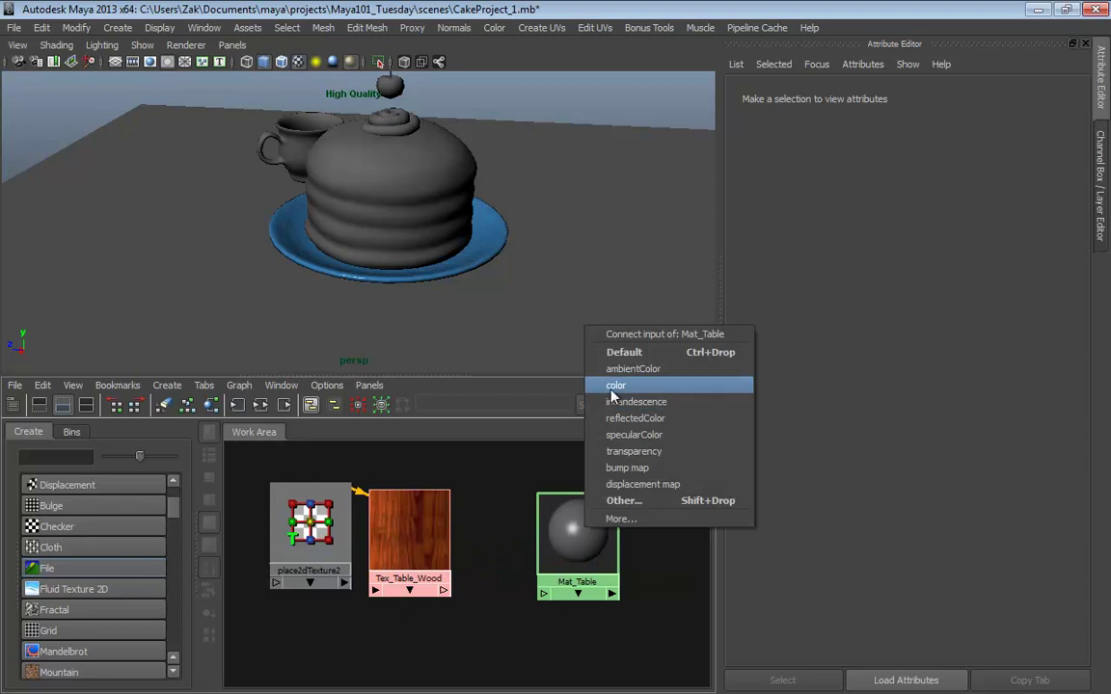
left_click(582, 384)
left_click(407, 531)
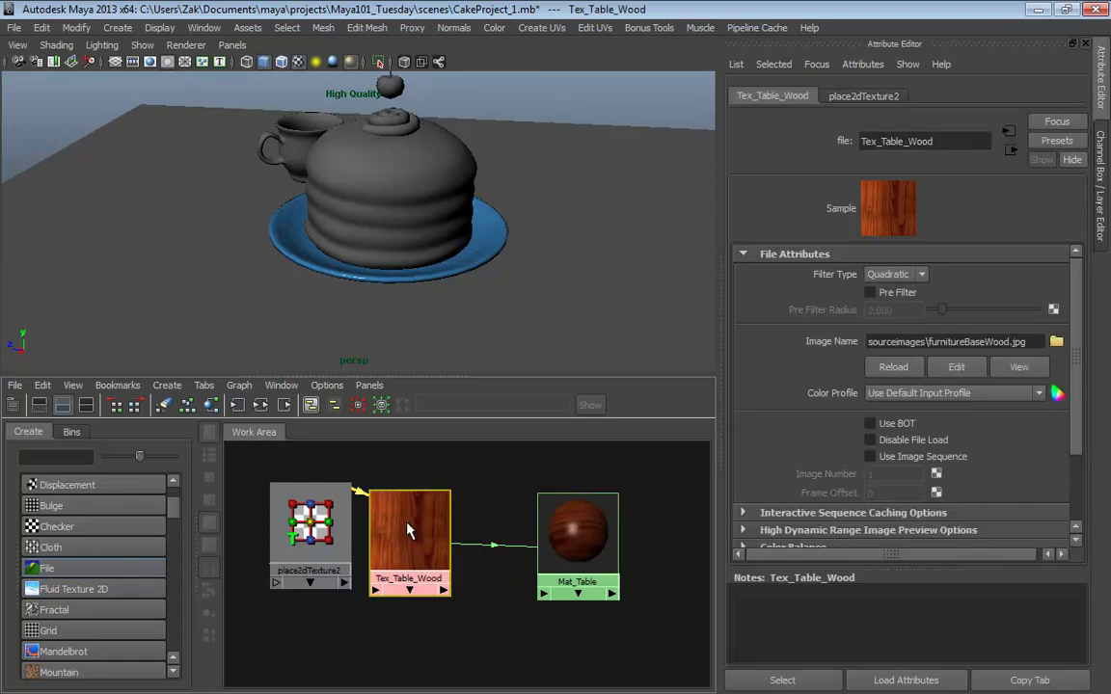
mouse_move(487, 547)
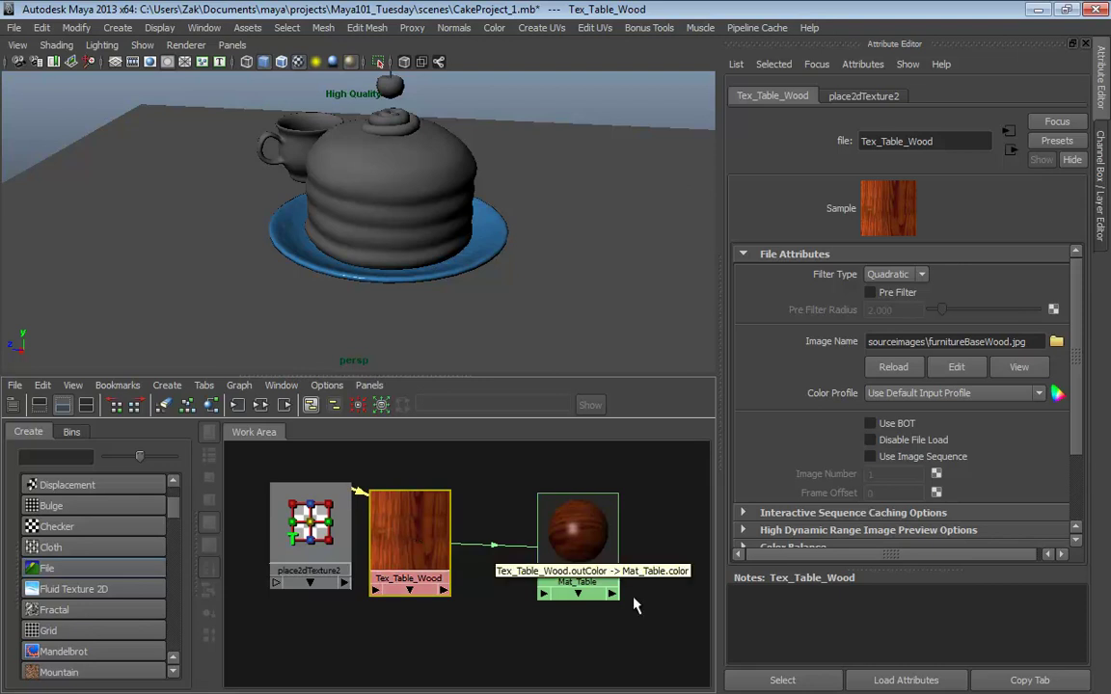
Assign the Mat_Table material to the table surface in the perspective view
middle_click_drag(584, 547, 582, 319)
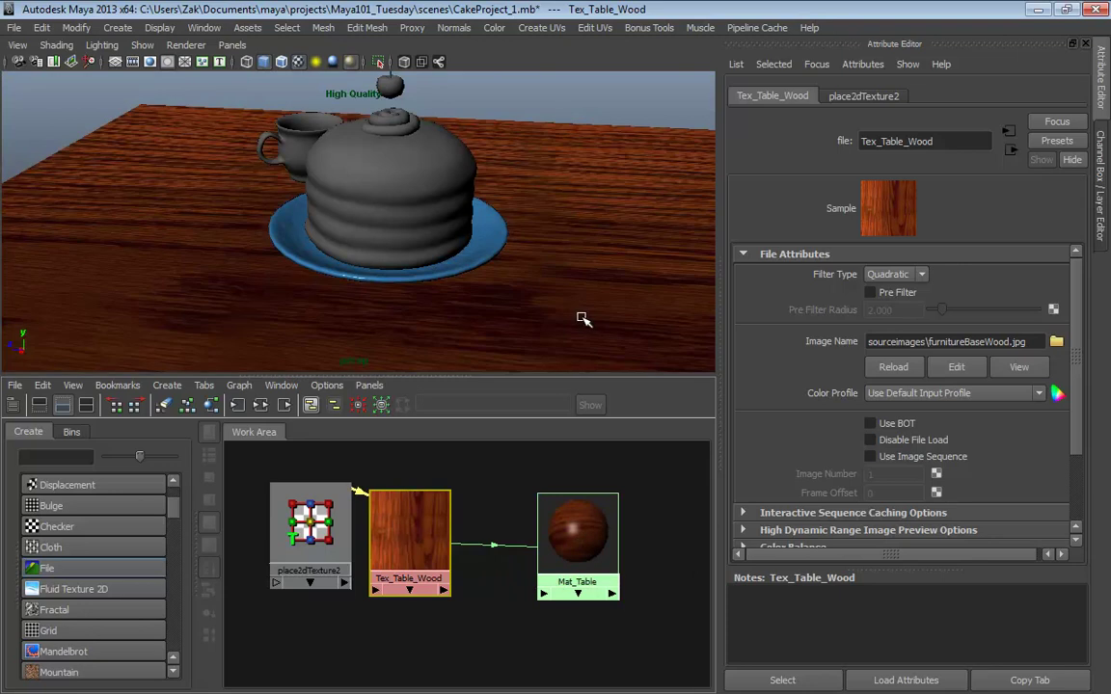
left_click_drag(565, 298, 449, 285, "alt")
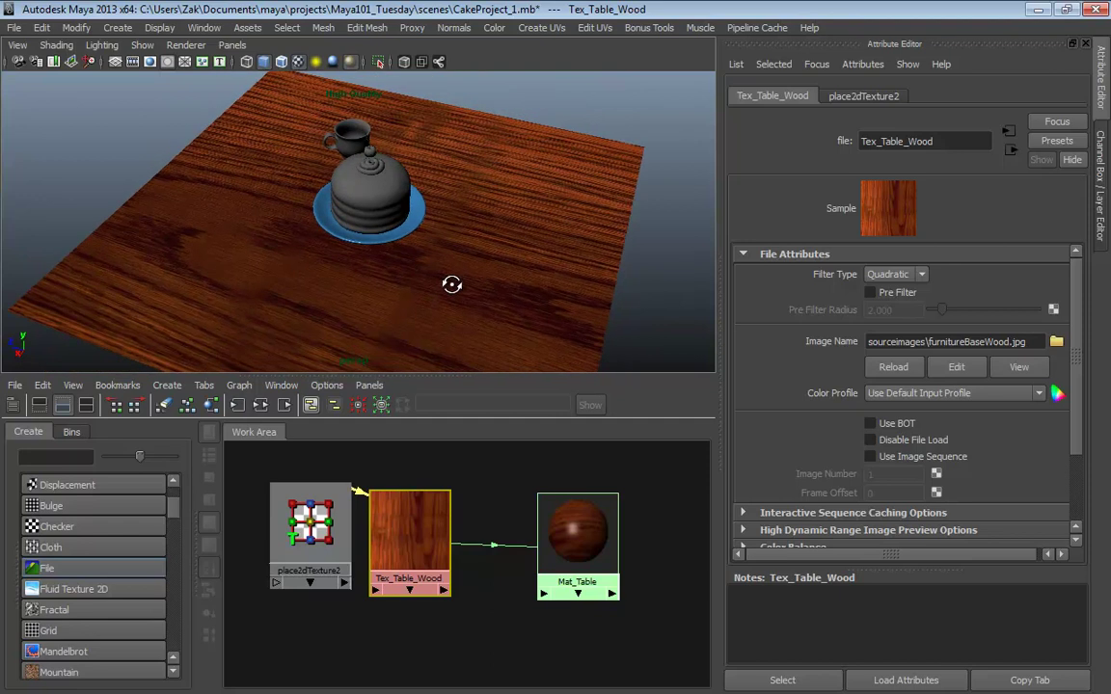
Set Repeat UV of the wood texture's place2dTexture2 node to 2 in both U and V
left_click(305, 521)
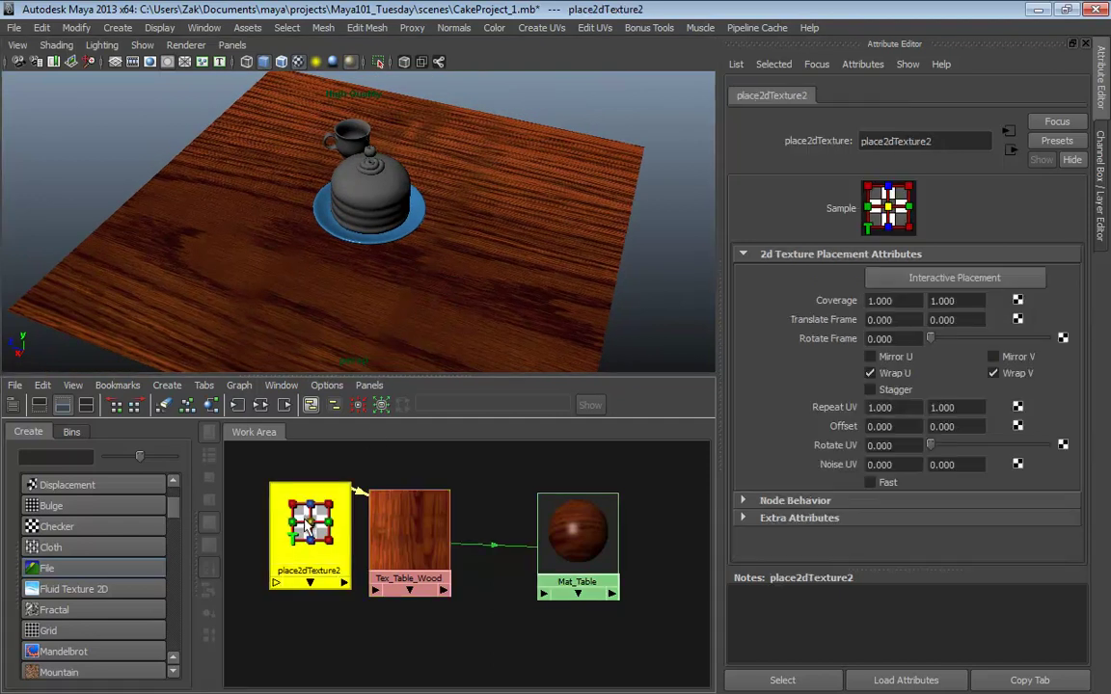
double_click(881, 409)
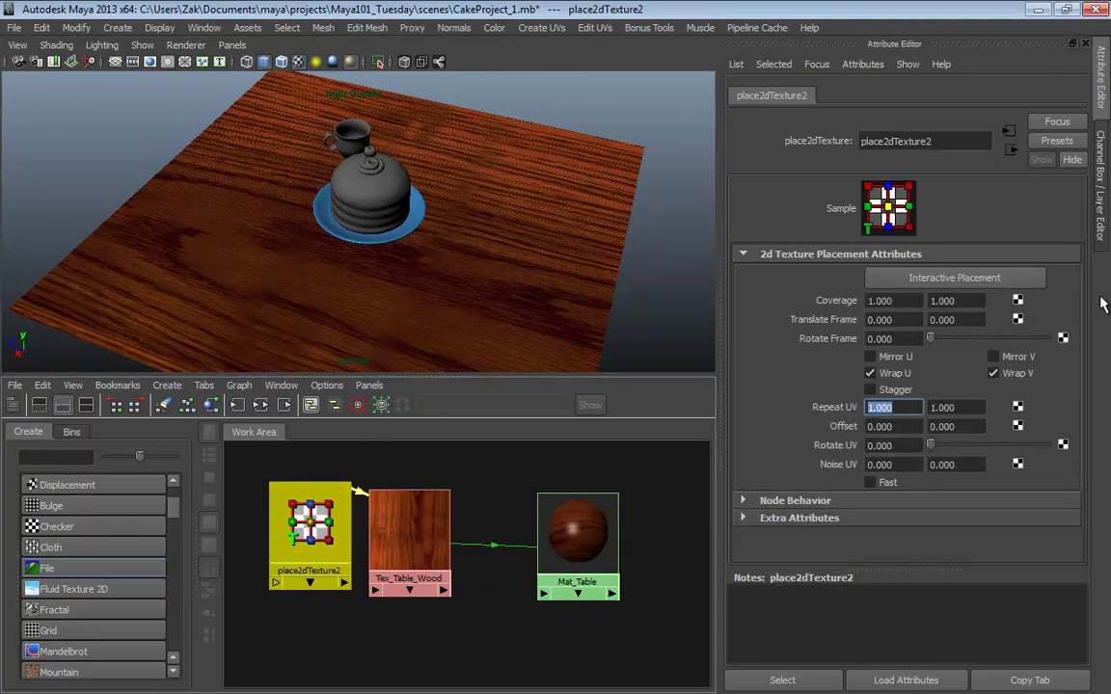
type("2")
key("Tab")
type("2")
key("Return")
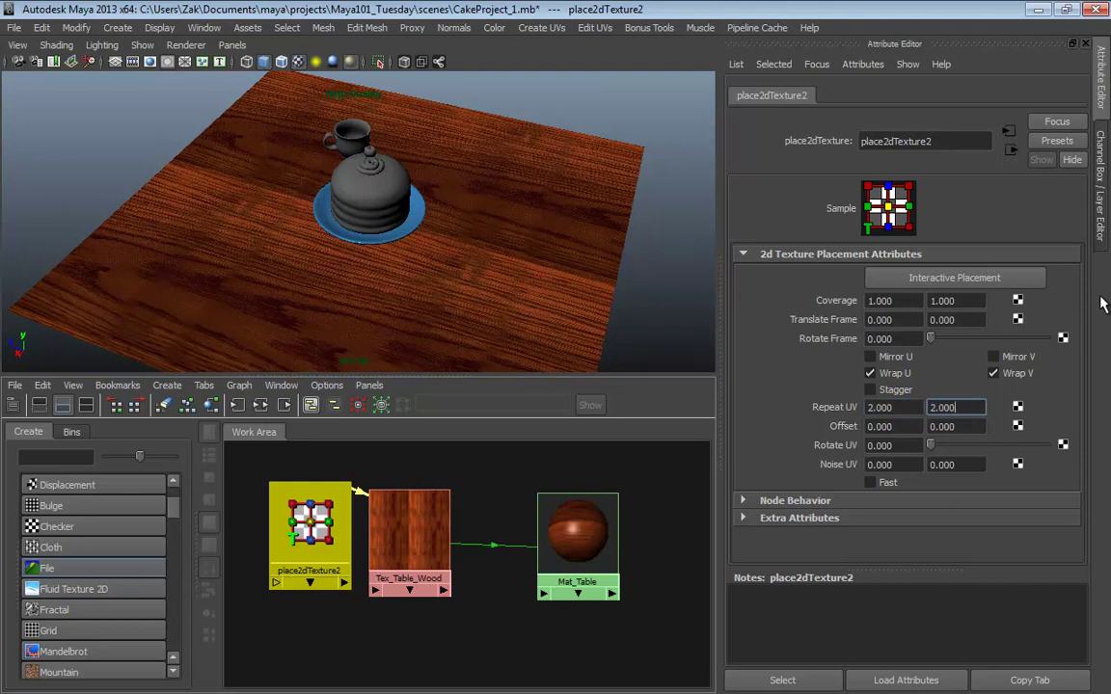
Set the first Repeat UV value (U) of place2dTexture2 to 1
left_click_drag(405, 236, 303, 220, "alt")
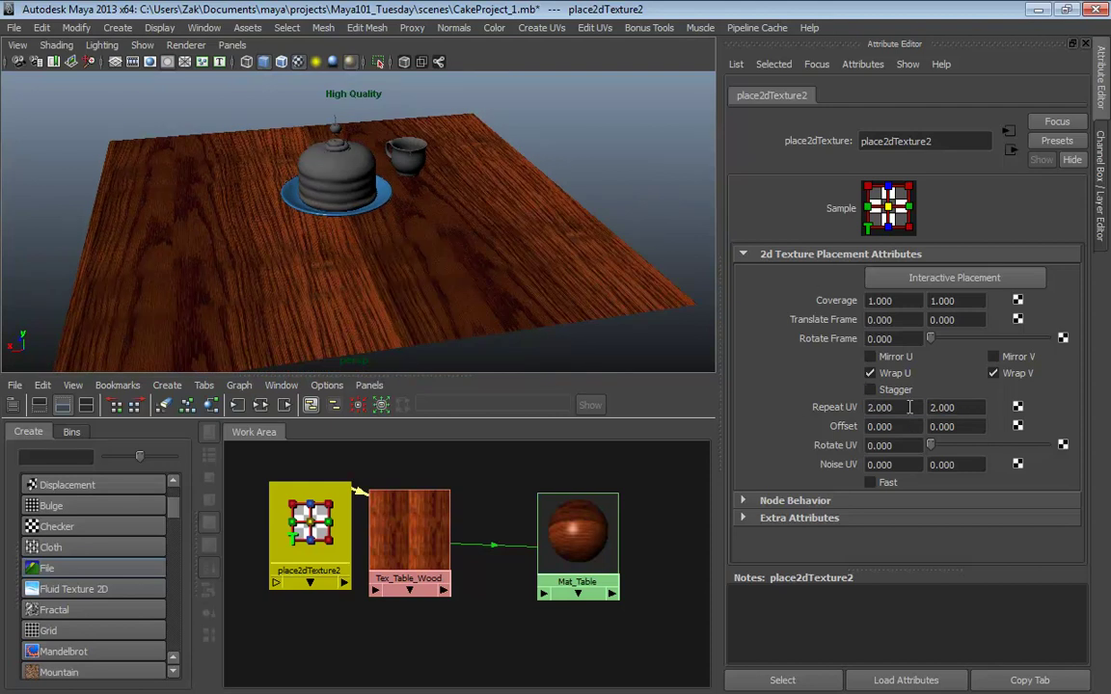
left_click_drag(909, 407, 828, 407)
type("1")
key("Return")
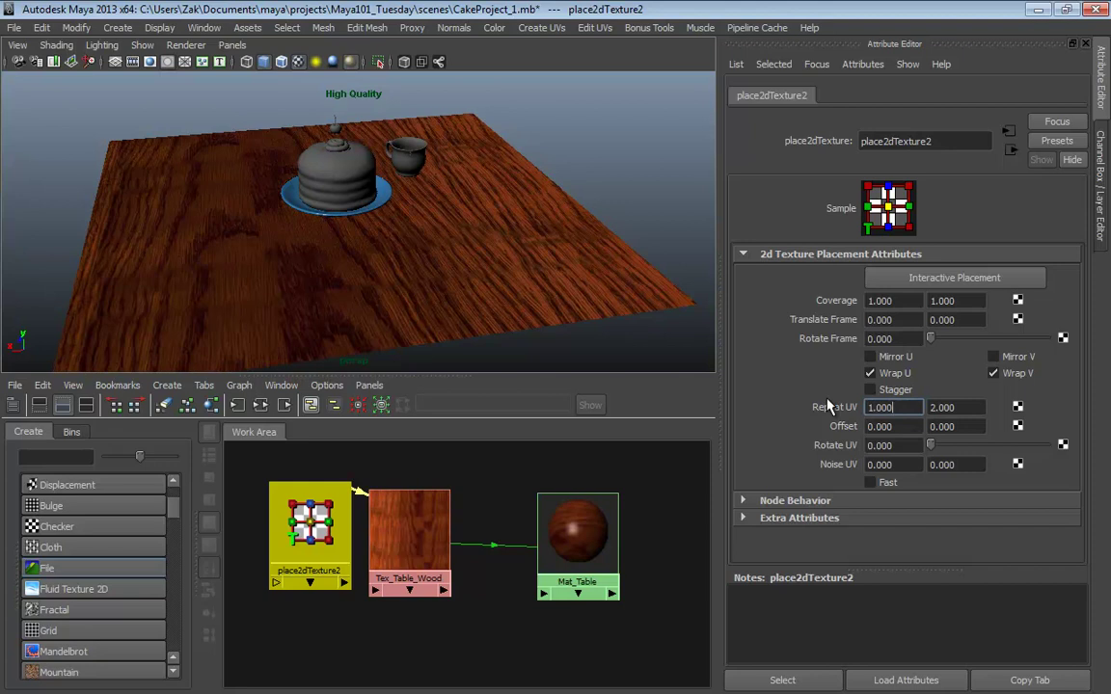
left_click_drag(656, 324, 491, 262, "alt")
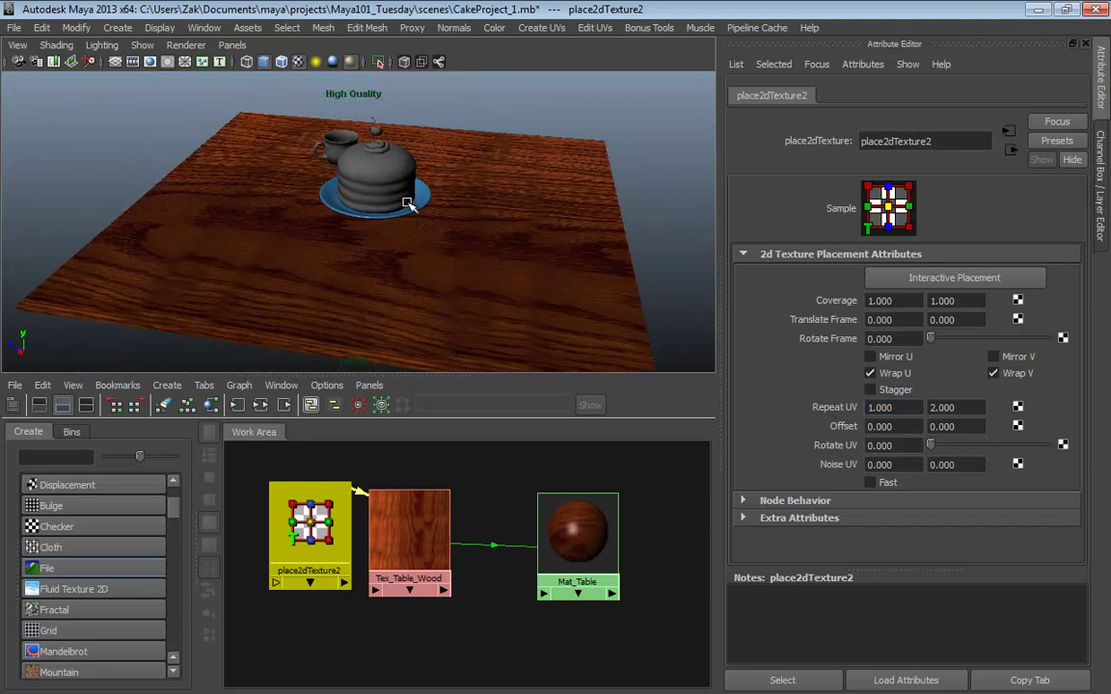
left_click_drag(578, 288, 326, 207, "alt")
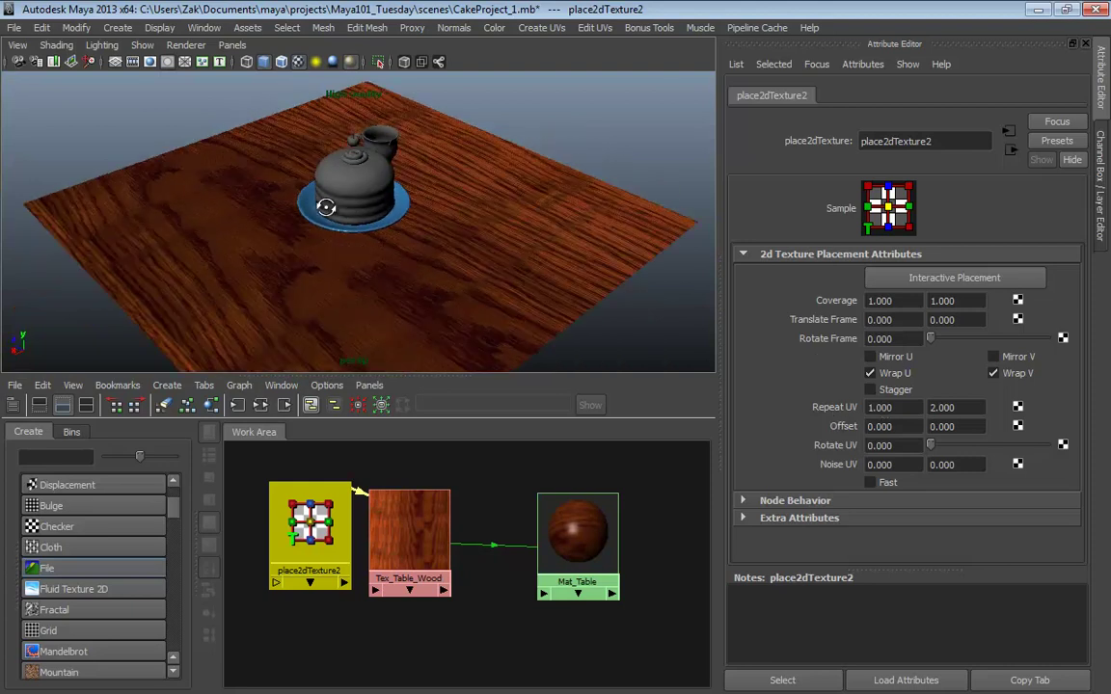
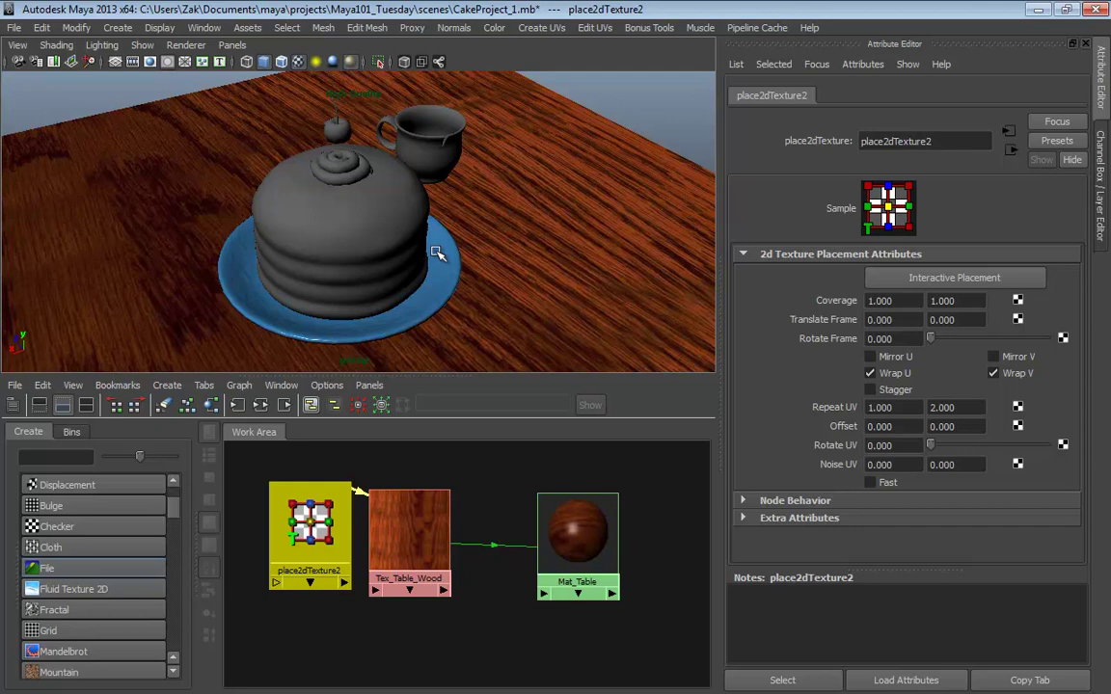
Move place2dTexture2 and Tex_Table_Wood slightly away from Mat_Table, and connect Tex_Table_Wood to the material's bump map
left_click_drag(393, 193, 475, 217, "alt")
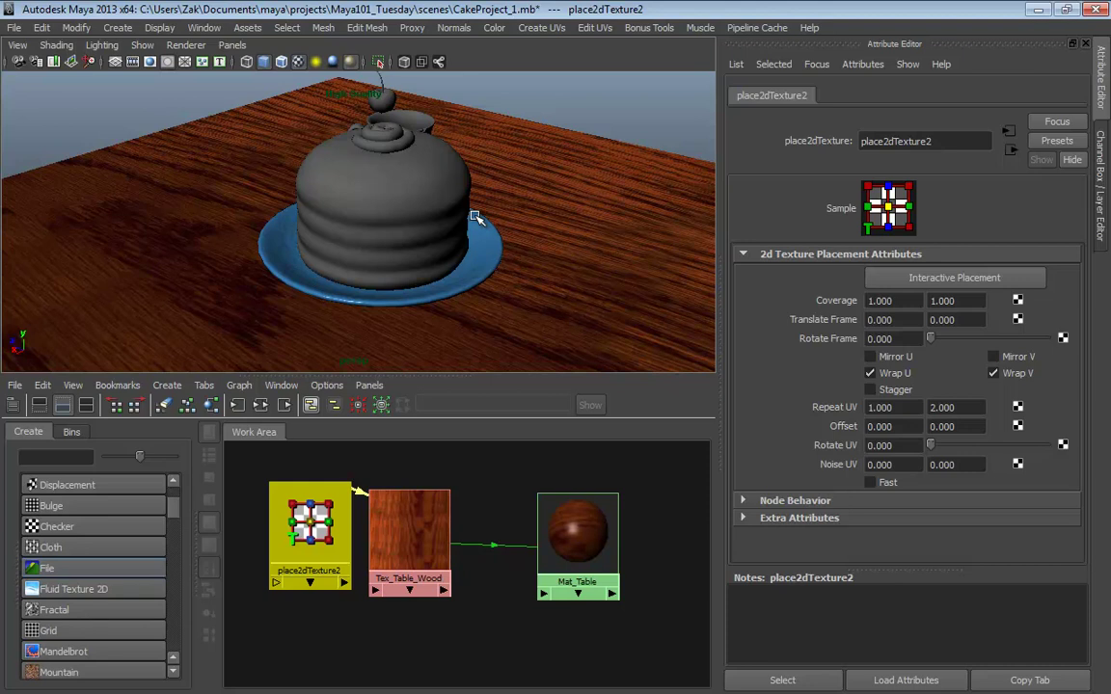
left_click_drag(425, 195, 471, 286, "alt")
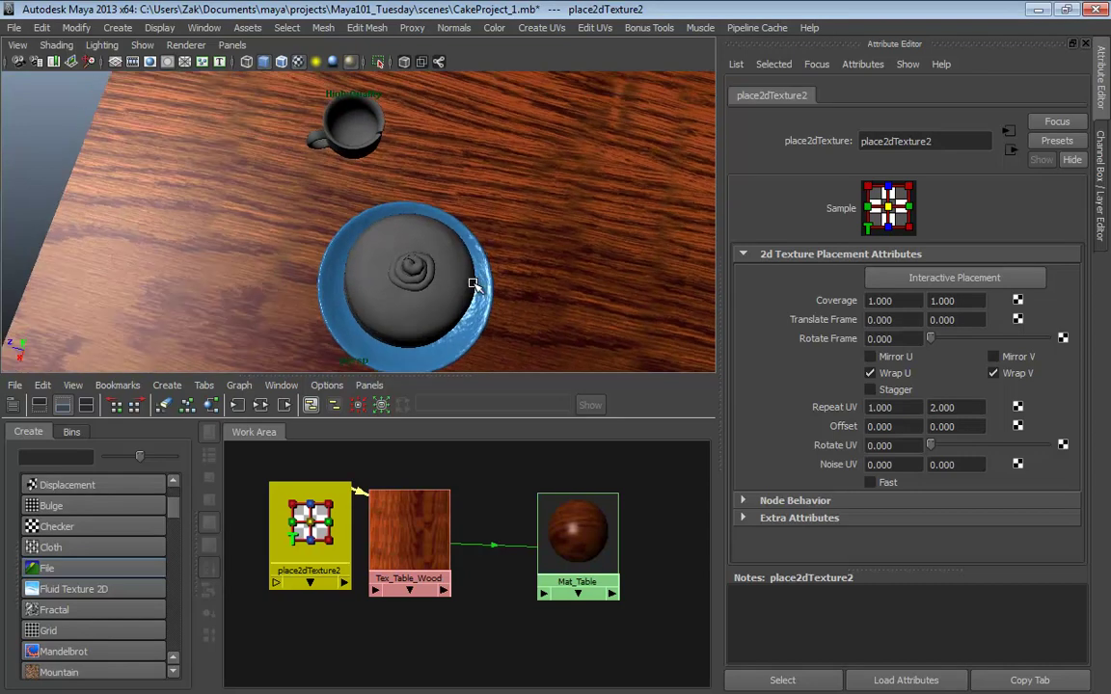
middle_click_drag(472, 280, 435, 240, "alt")
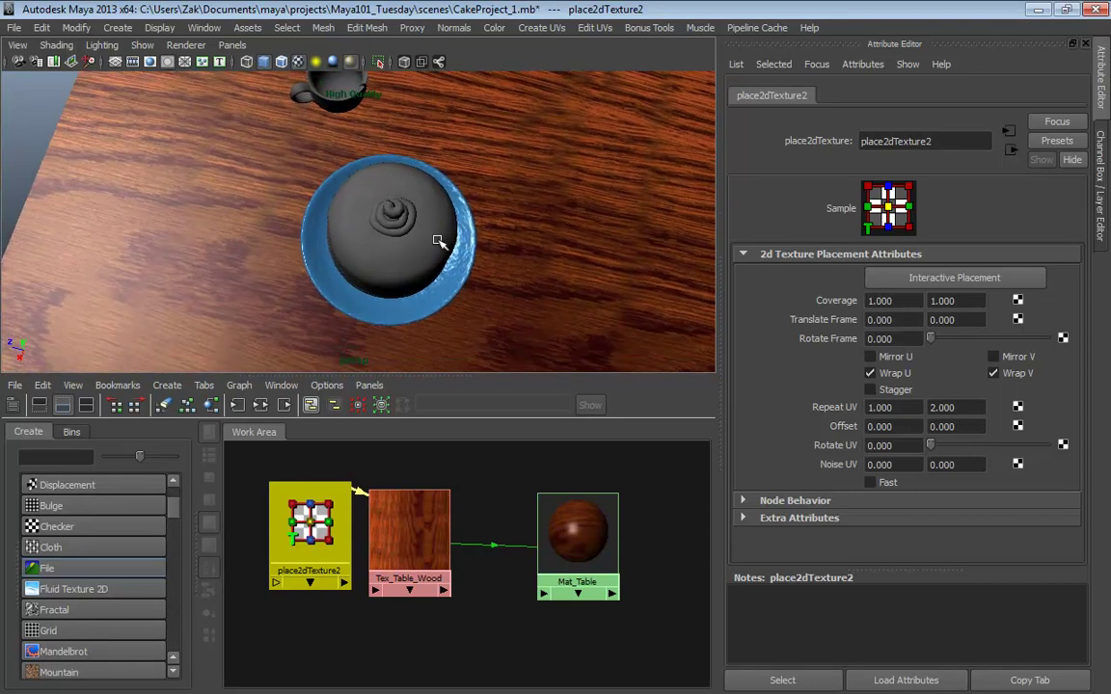
left_click(439, 530)
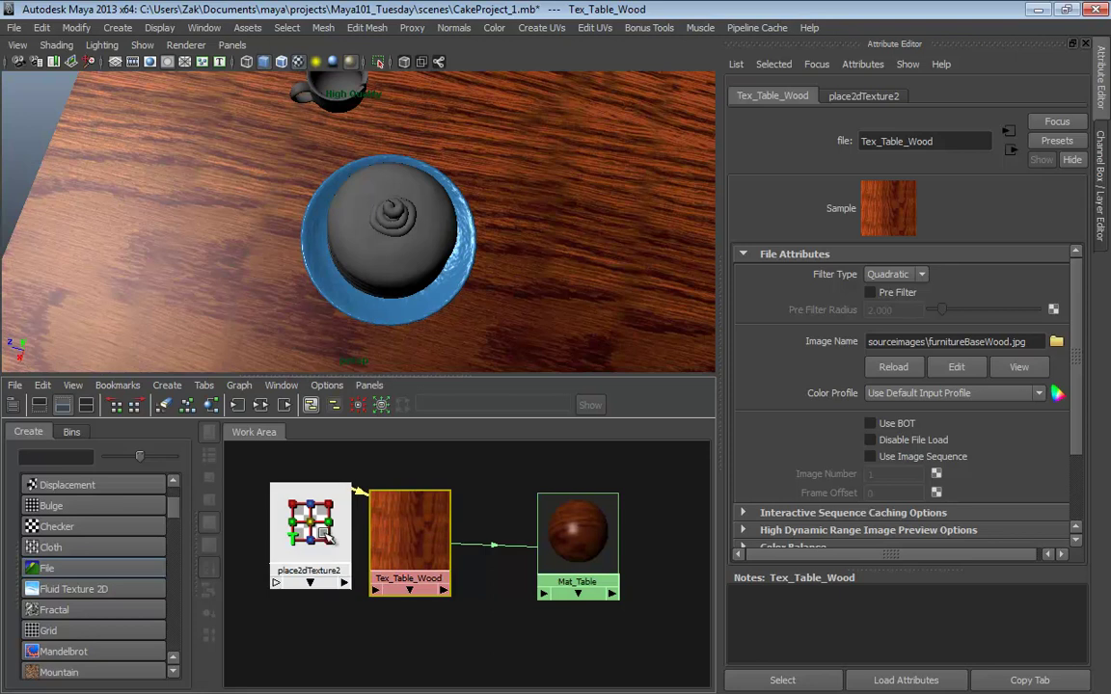
left_click_drag(292, 482, 277, 494)
left_click_drag(426, 537, 409, 545)
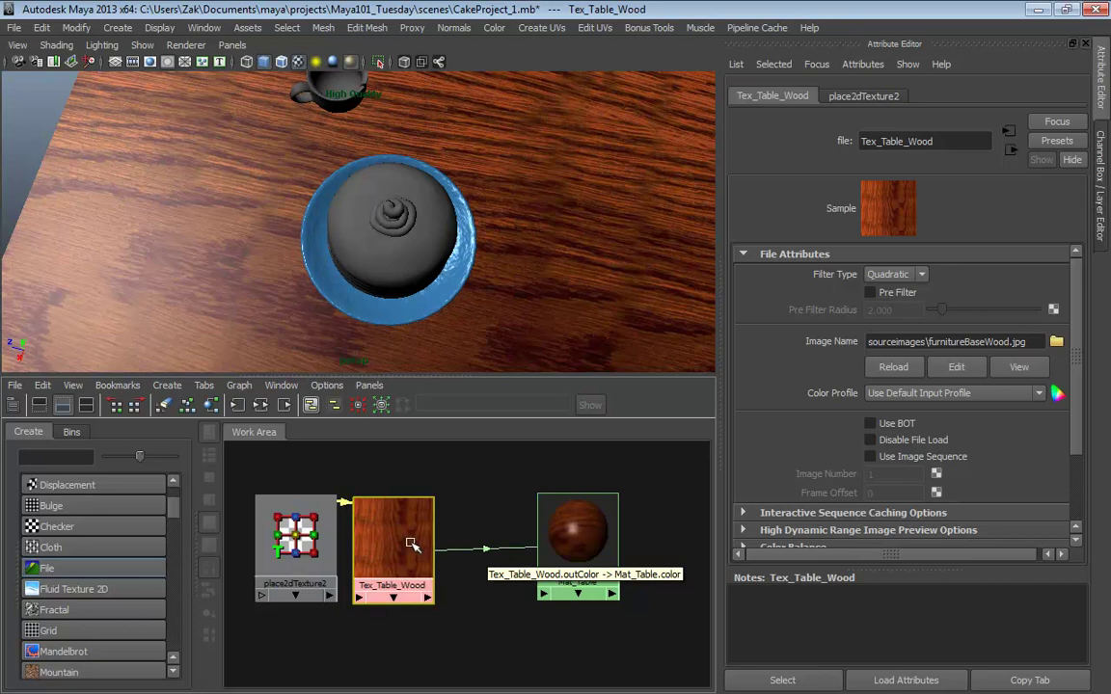
middle_click_drag(391, 515, 565, 530)
left_click(581, 462)
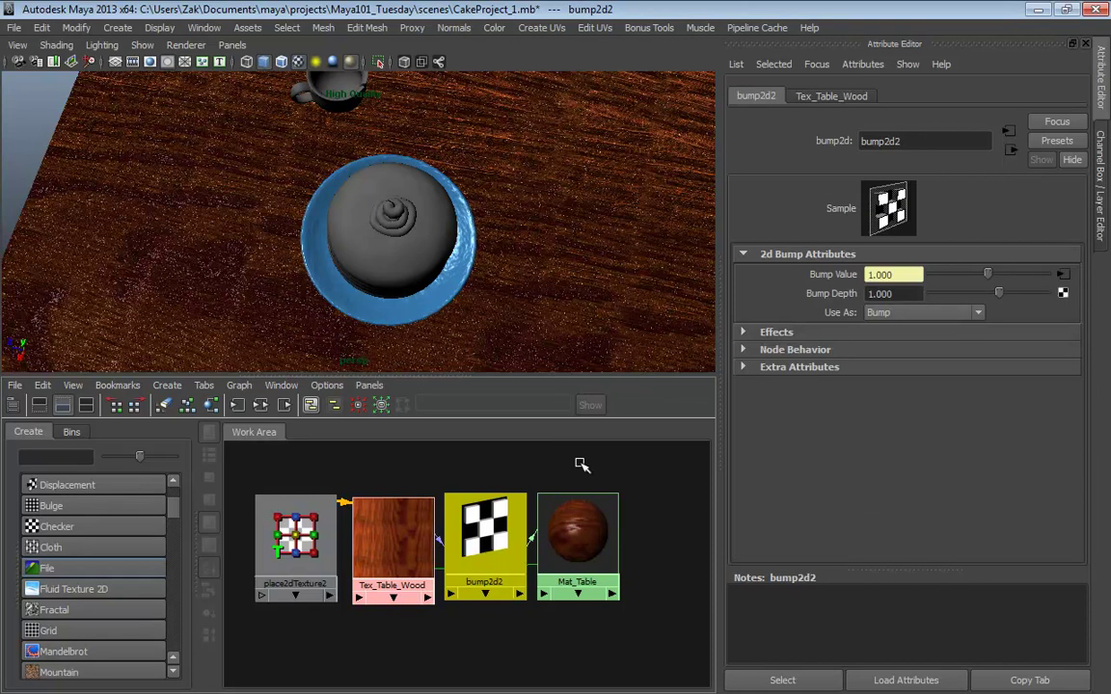
Rearrange the material network so bump2d2 sits above the other nodes and Mat_Table sits farther away with visible connections
left_click_drag(565, 252, 480, 159, "alt")
left_click_drag(472, 540, 480, 489)
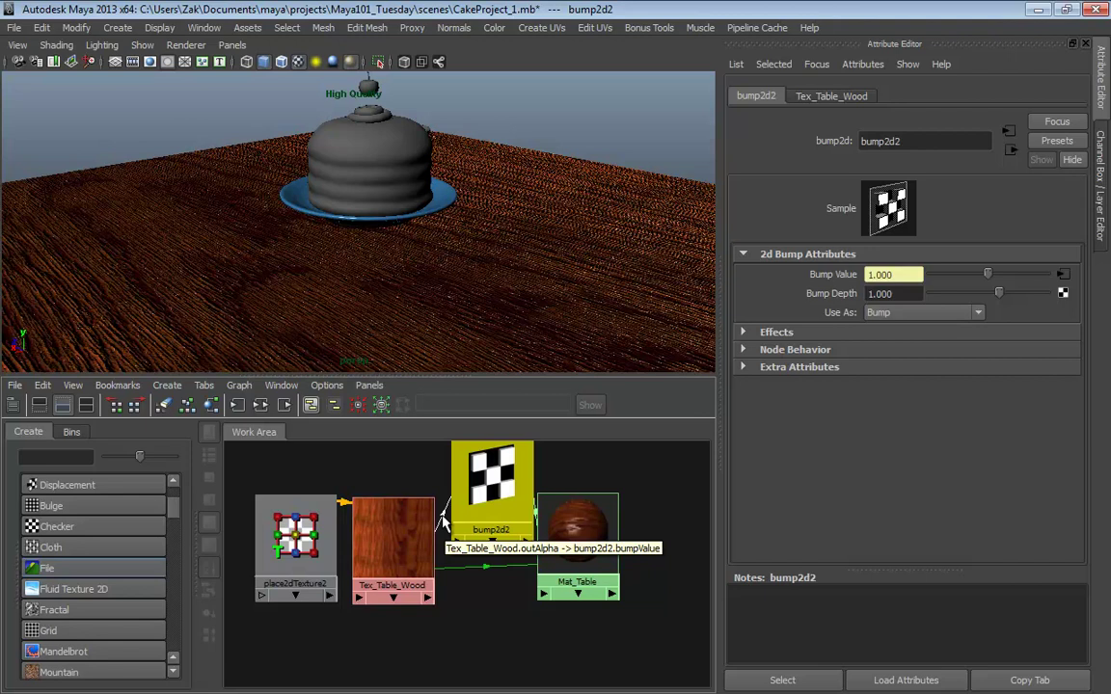
left_click_drag(579, 536, 622, 545)
left_click(509, 514)
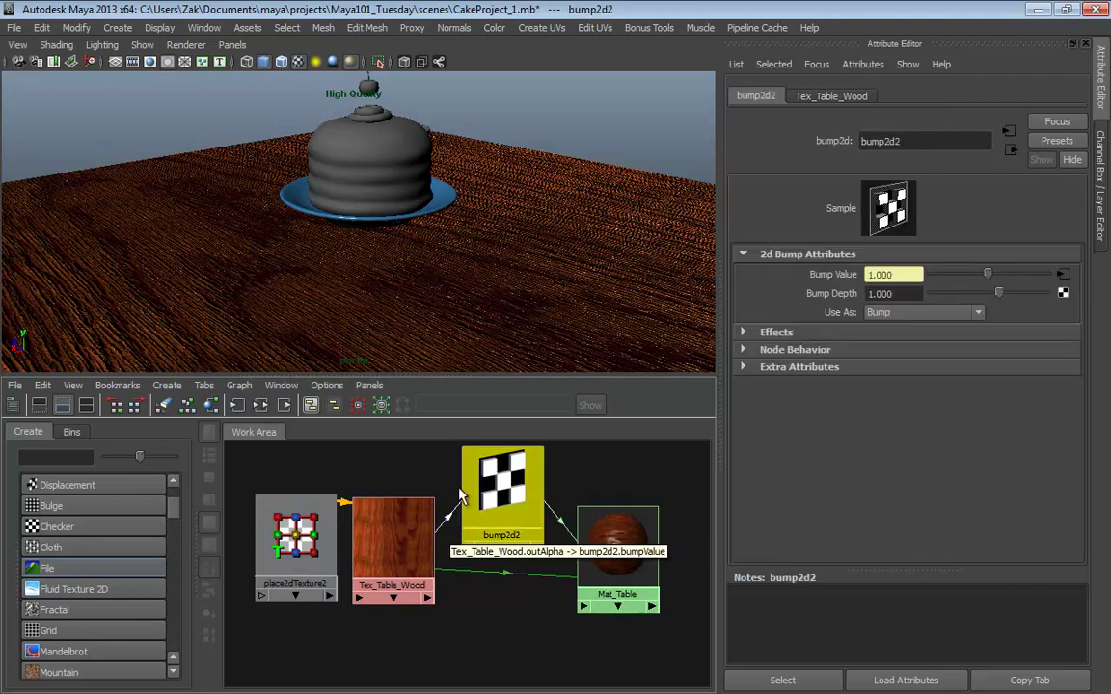
Reduce the Bump Depth of bump2d2 to about 0.338
left_click_drag(418, 273, 461, 322, "alt")
scroll(461, 322, "up", 8)
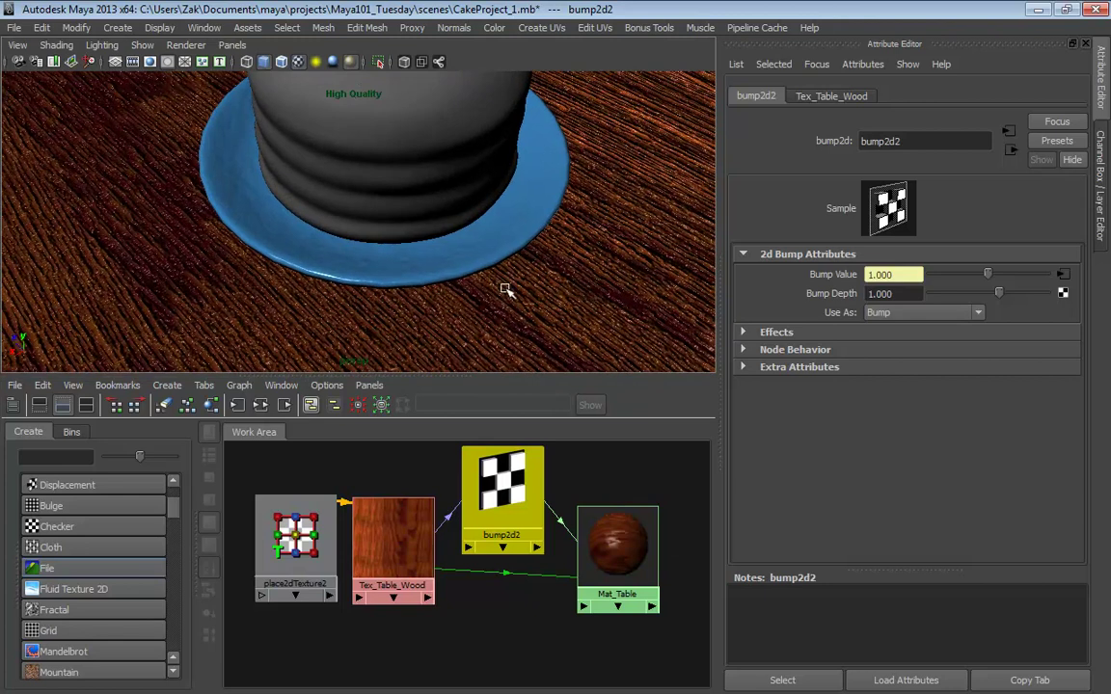
left_click_drag(506, 289, 434, 216, "alt")
middle_click_drag(434, 216, 488, 291, "alt")
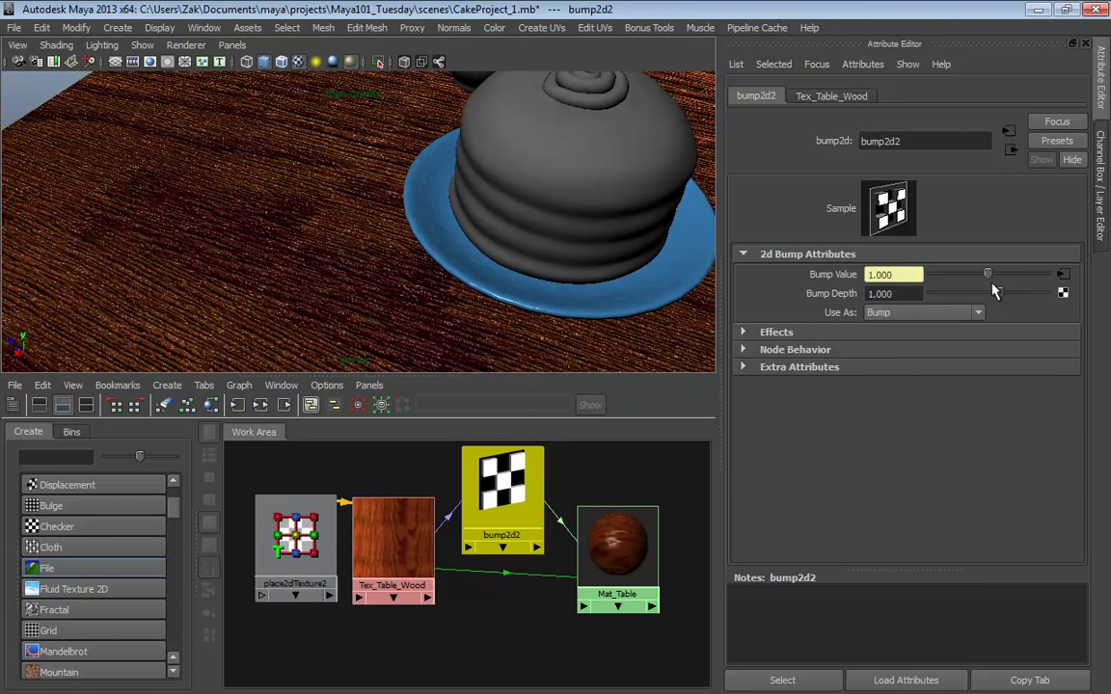
left_click_drag(994, 293, 994, 302)
Inspect the wood grain around the plate and lower the Bump Depth of bump2d2 to about -0.263
left_click_drag(558, 235, 522, 243, "alt")
middle_click_drag(284, 247, 363, 86, "alt")
left_click_drag(363, 87, 412, 229, "alt")
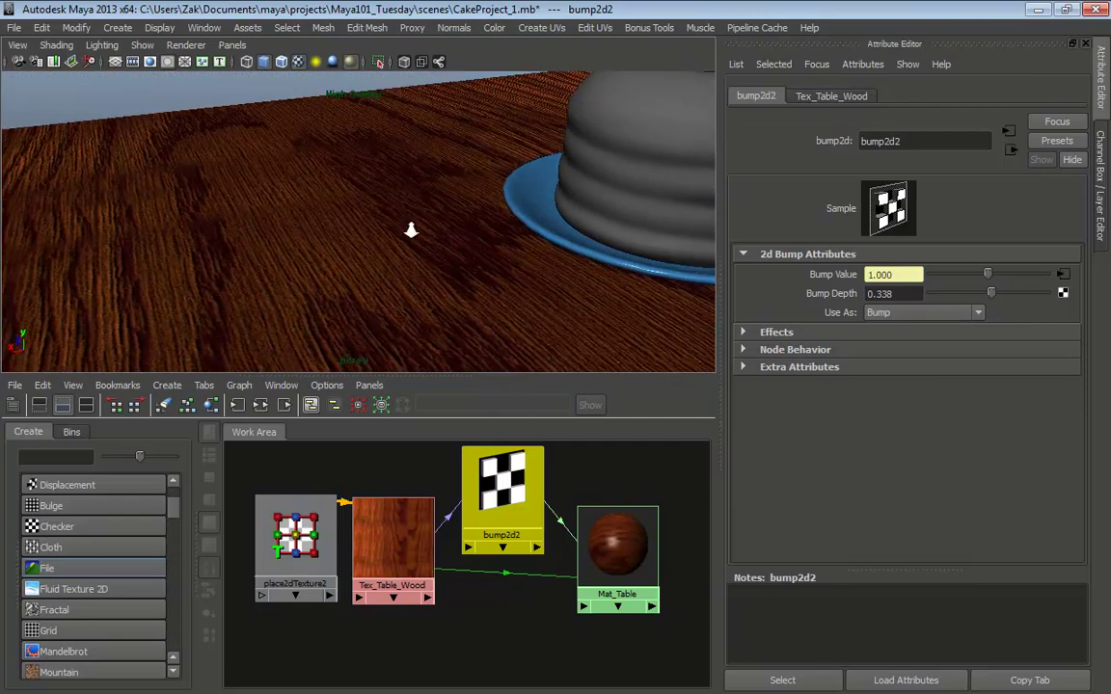
middle_click_drag(412, 229, 355, 166, "alt")
left_click_drag(355, 165, 397, 219, "alt")
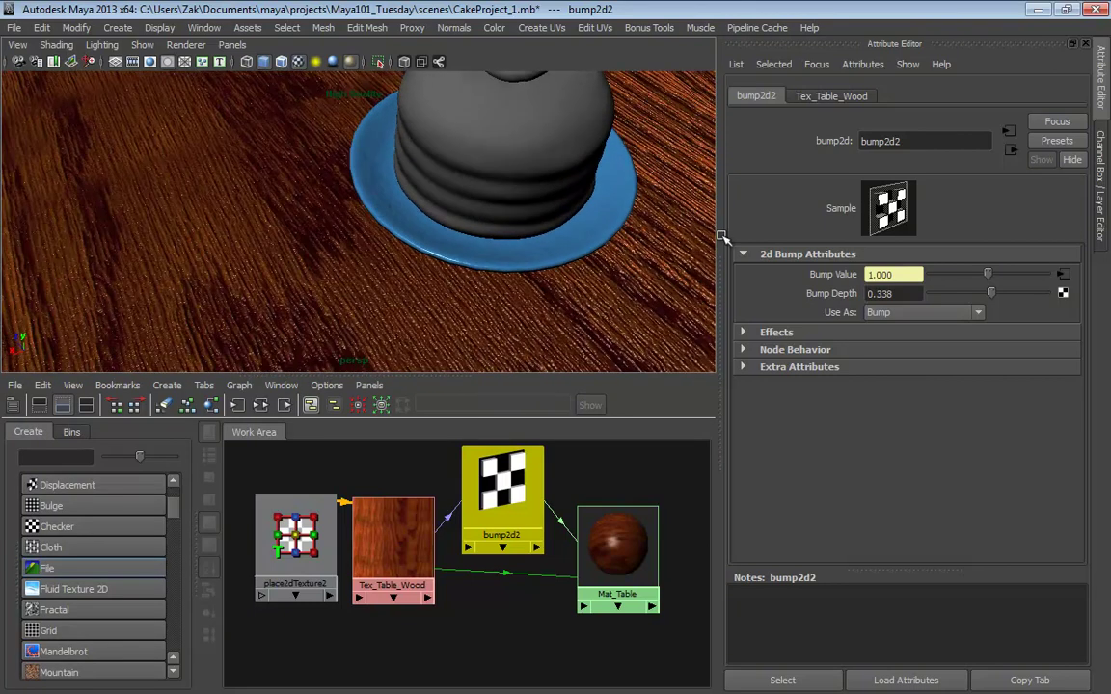
left_click_drag(992, 294, 984, 294)
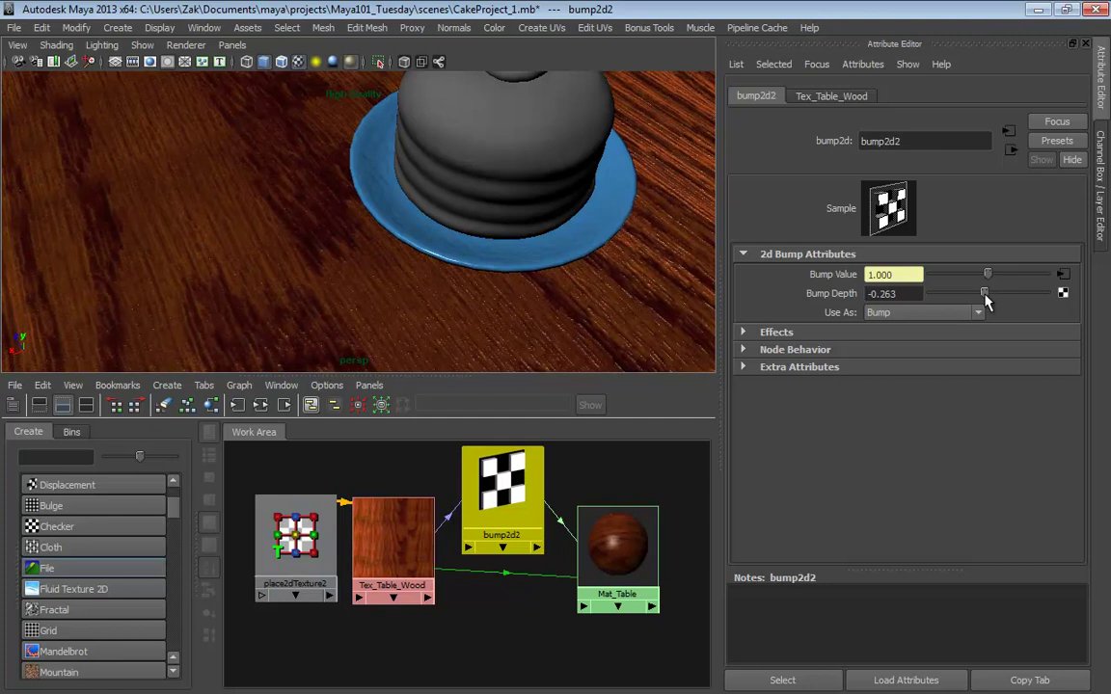
Set the Bump Depth of bump2d2 to -0.005
mouse_move(462, 237)
left_mouse_down("alt")
mouse_move(516, 281)
mouse_move(583, 281)
mouse_move(448, 235)
left_mouse_up("alt")
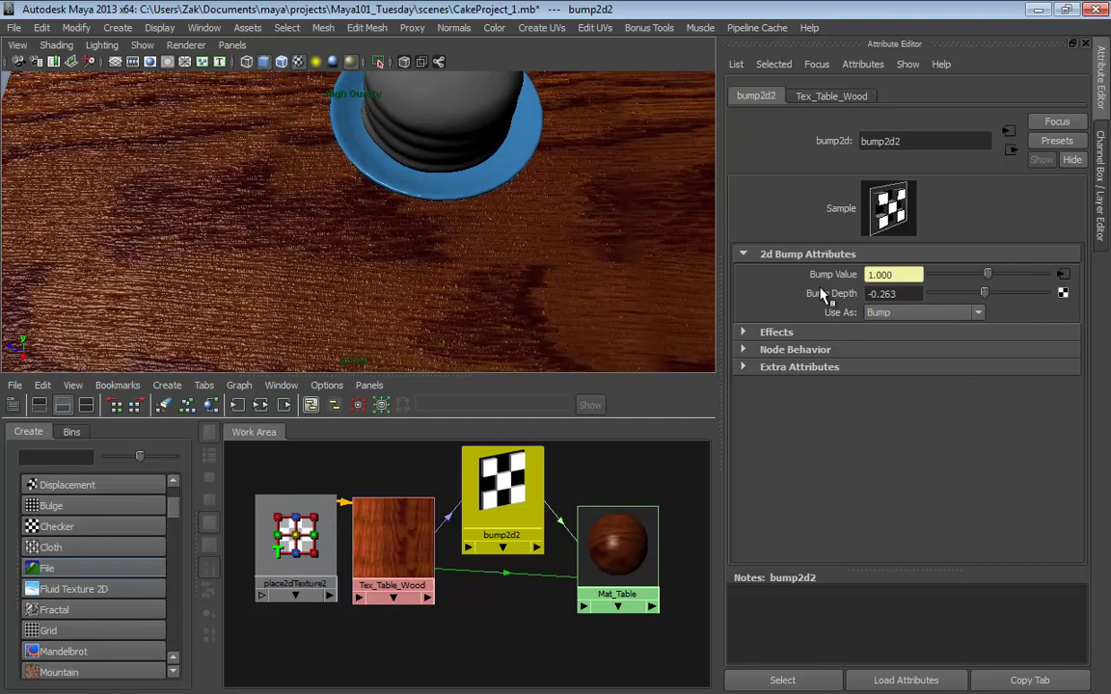
key("Tab")
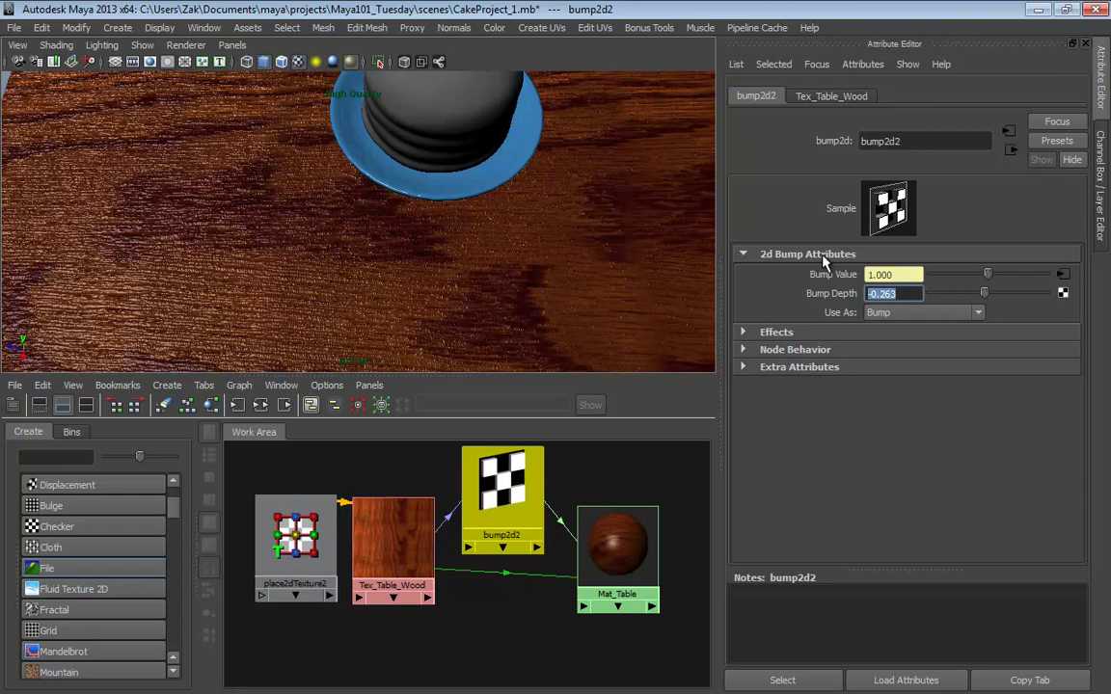
type("-0.005")
key("Return")
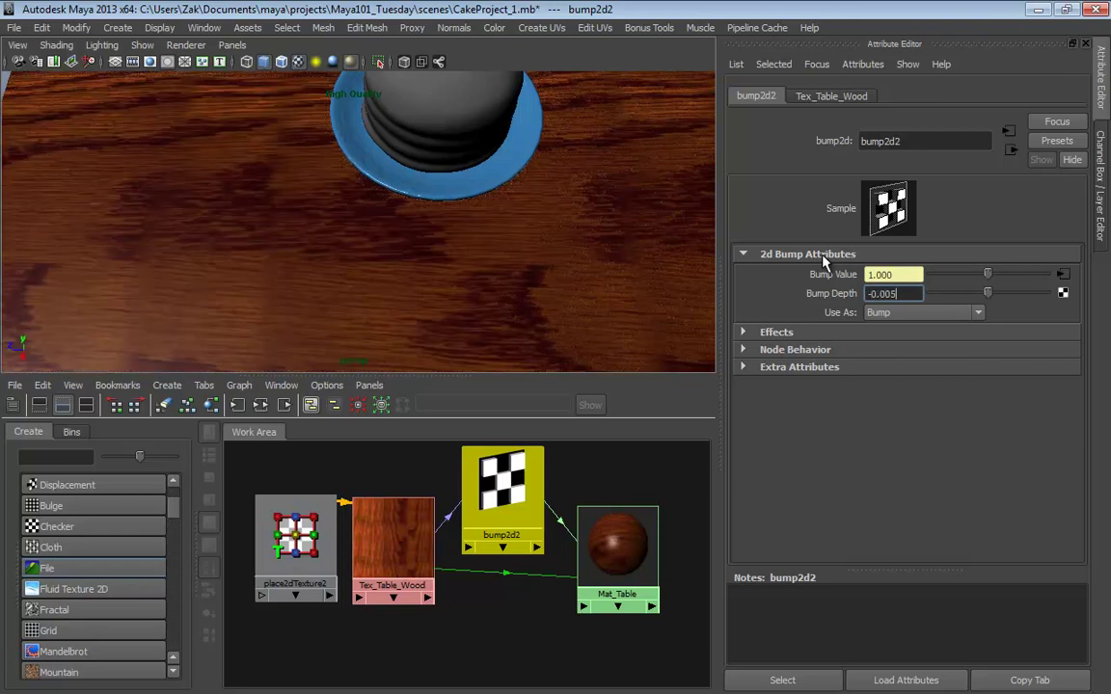
Check the table's highlights from above and change the Bump Depth of bump2d2 to -0.010
left_click_drag(437, 182, 426, 223, "alt")
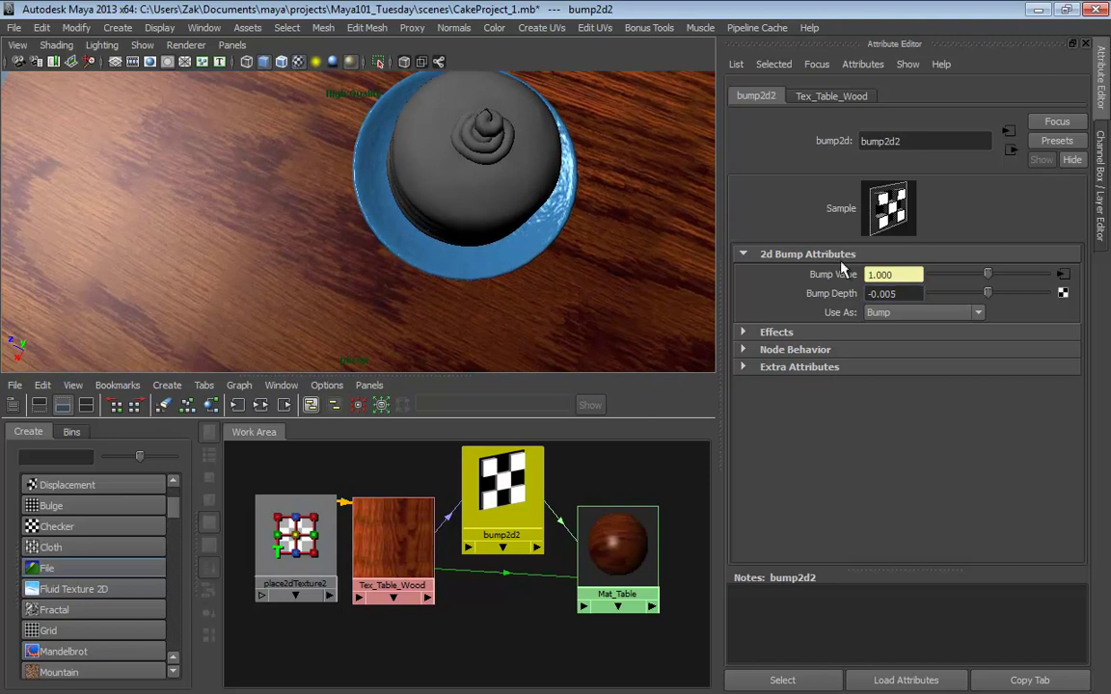
left_click_drag(886, 297, 898, 277)
type("1")
key("Return")
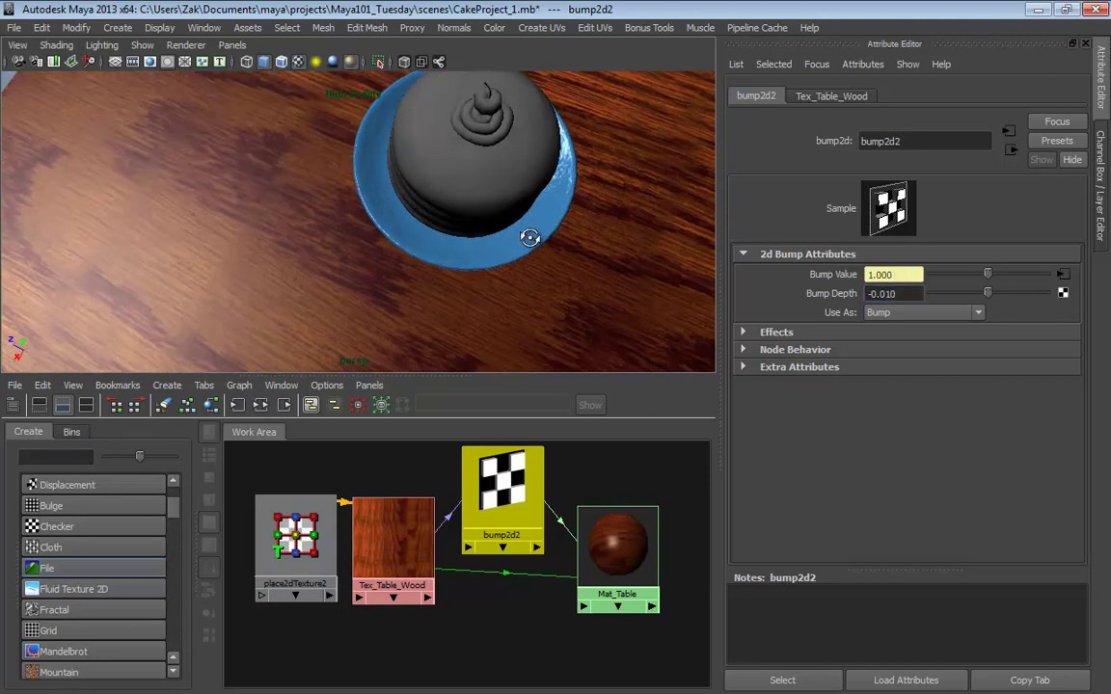
Try a Bump Depth of -0.030 on bump2d2, settle on -0.020, and review the table from several angles
left_click_drag(886, 294, 933, 302)
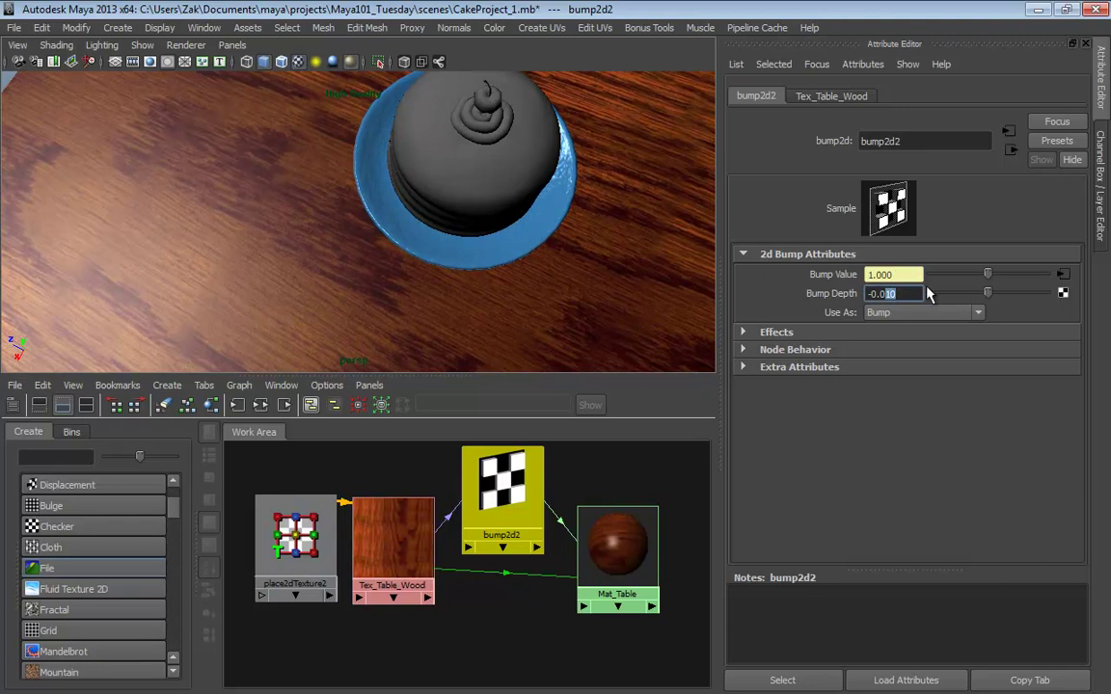
type("30")
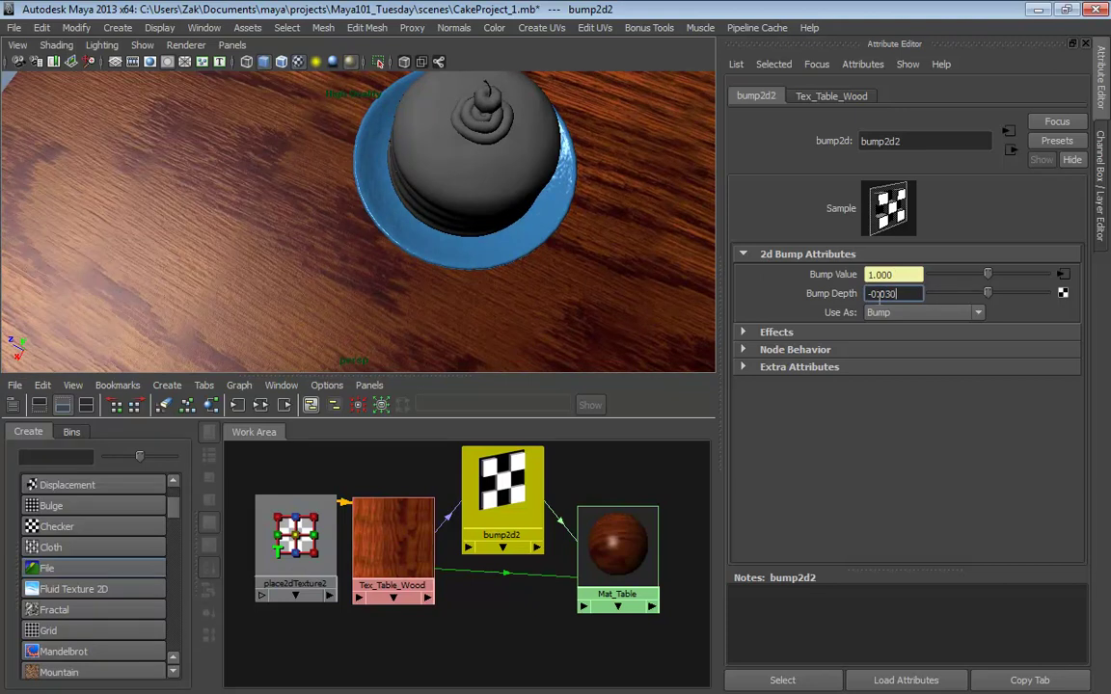
left_click_drag(887, 293, 898, 294)
left_click_drag(451, 288, 365, 291, "alt")
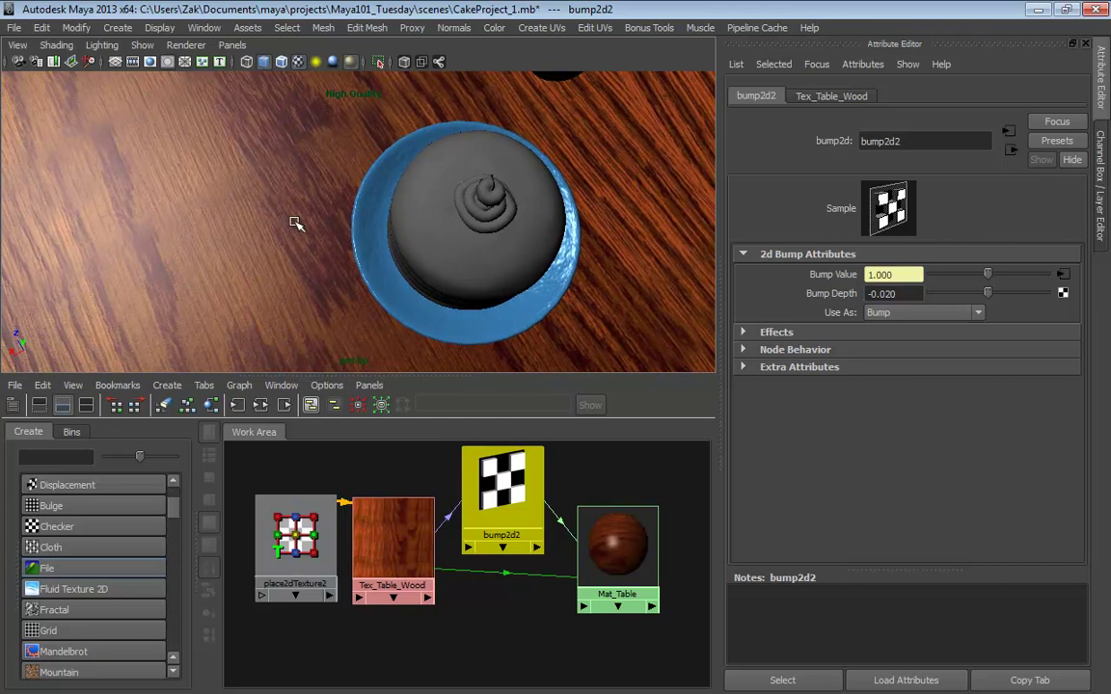
left_click_drag(328, 220, 451, 169, "alt")
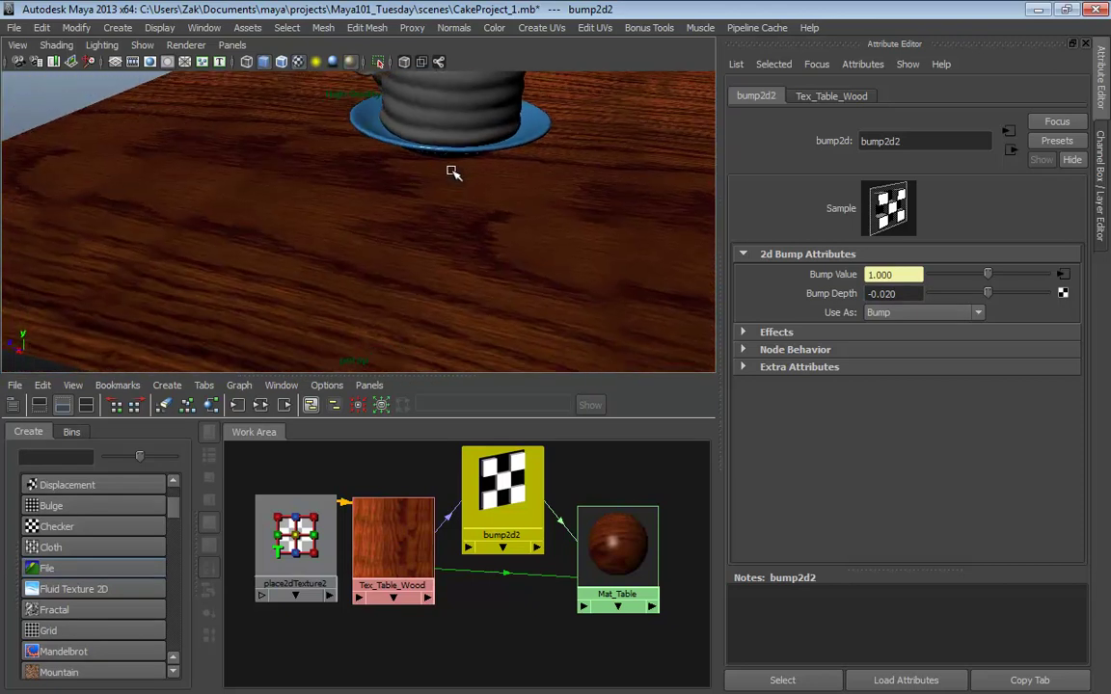
right_click_drag(452, 168, 461, 287, "alt")
left_click_drag(399, 279, 426, 260, "alt")
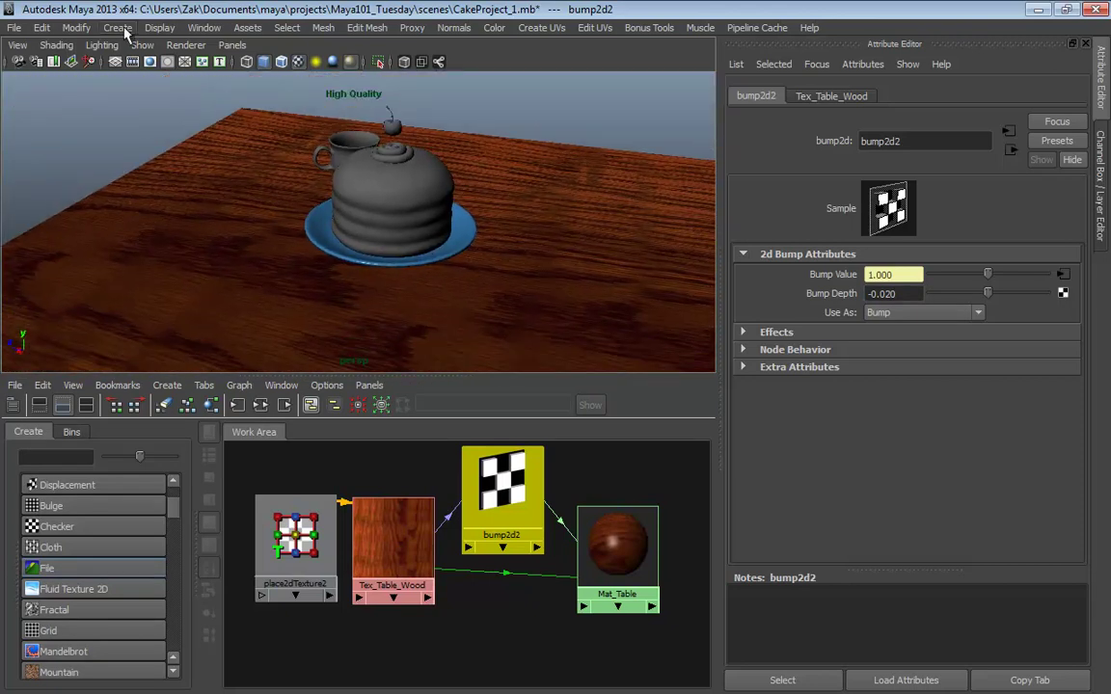
Show the Status Line in the interface so the render tools are available
left_click(203, 28)
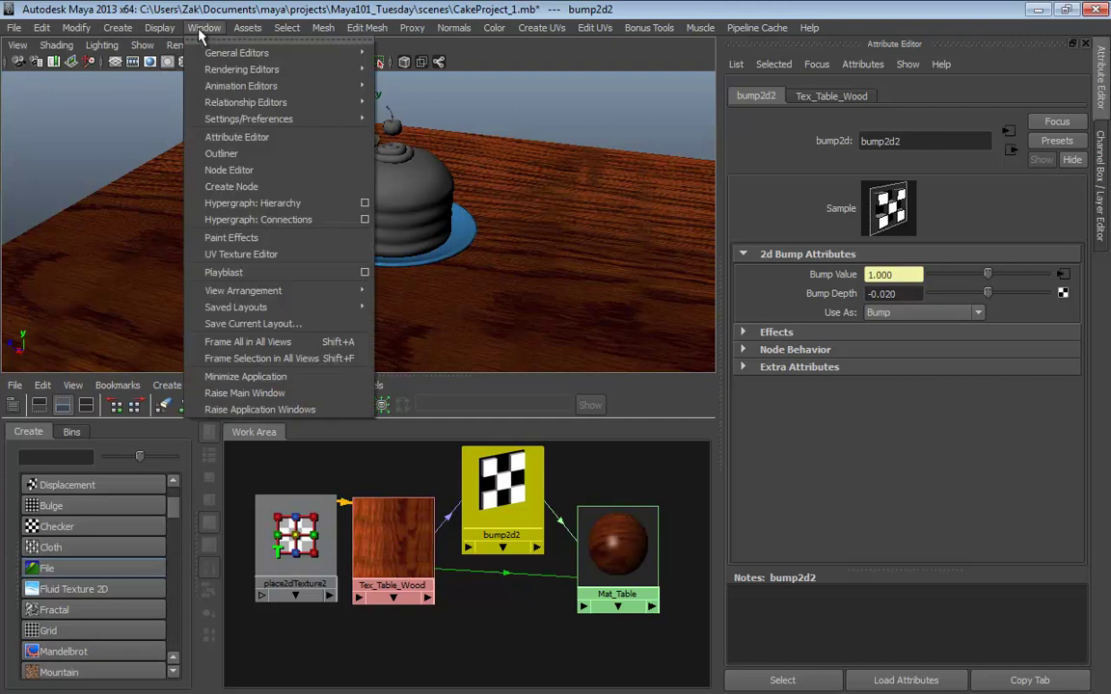
left_click(202, 28)
left_click(156, 29)
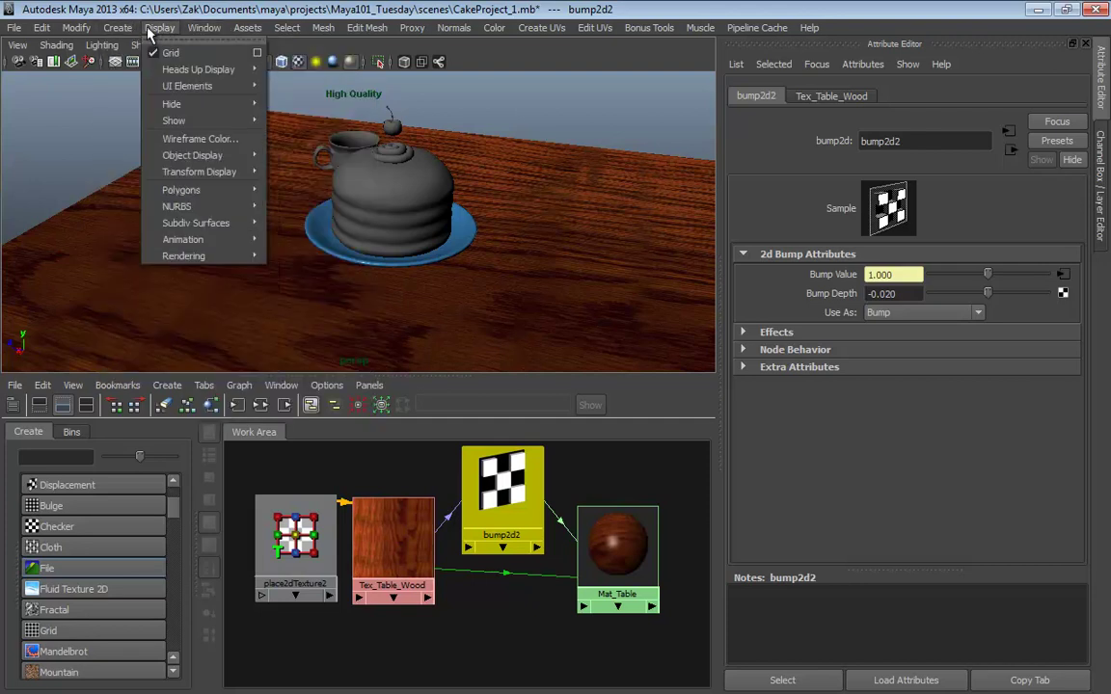
mouse_move(187, 86)
left_click(272, 91)
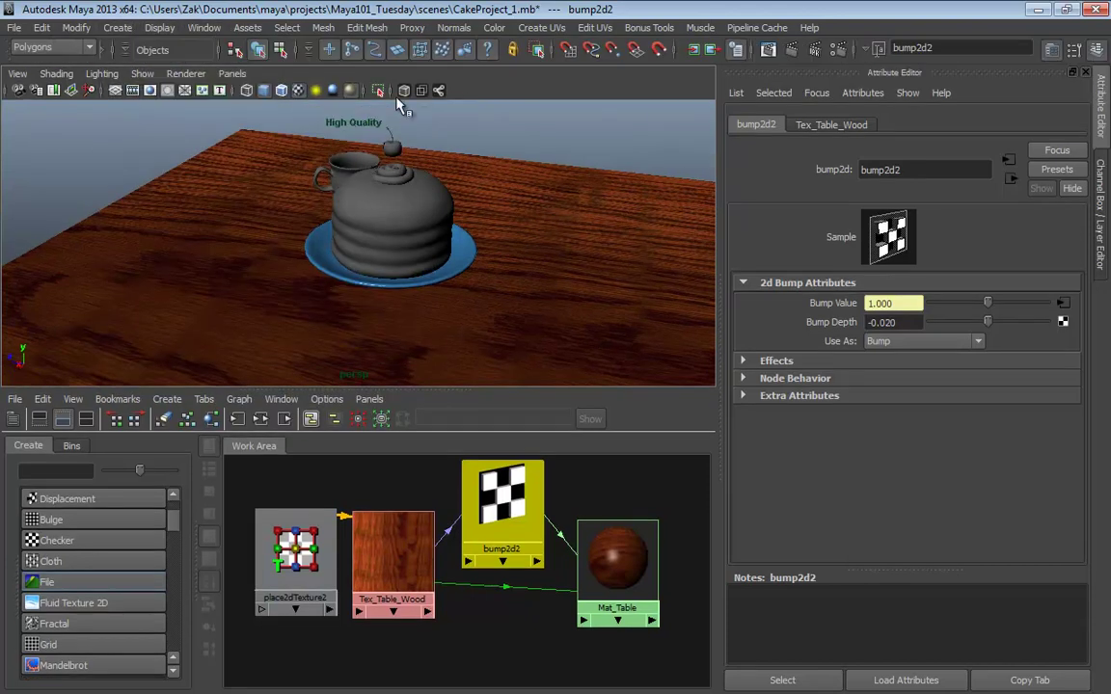
Review the available renderers in Render Settings, keeping mental ray as the renderer
left_click(764, 50)
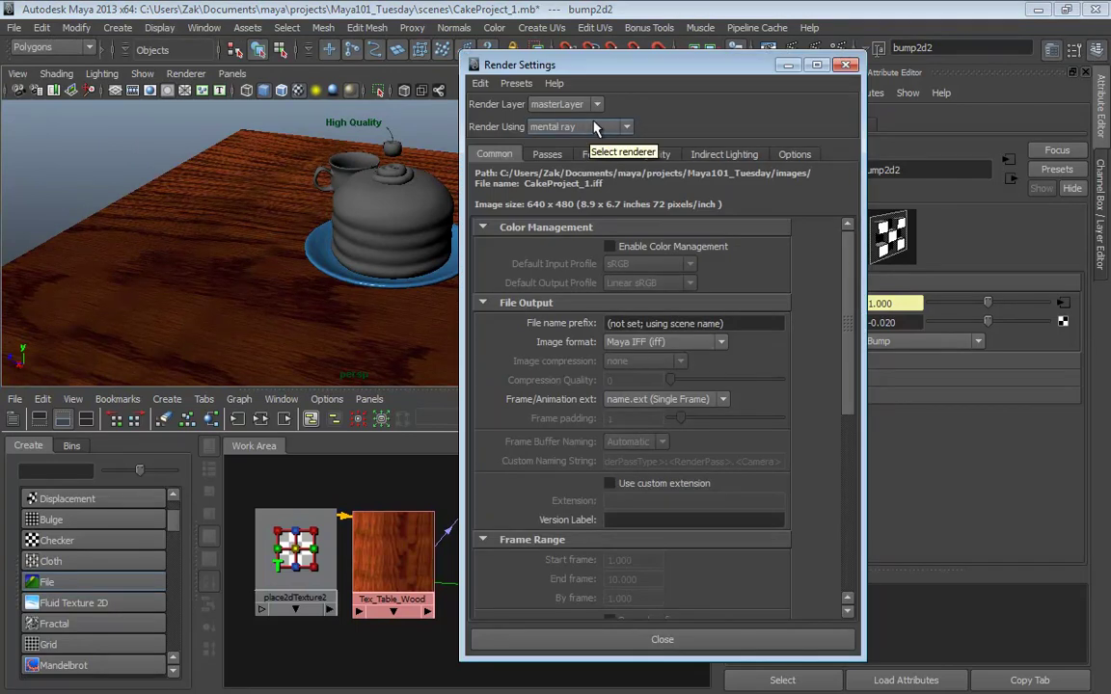
left_click(845, 66)
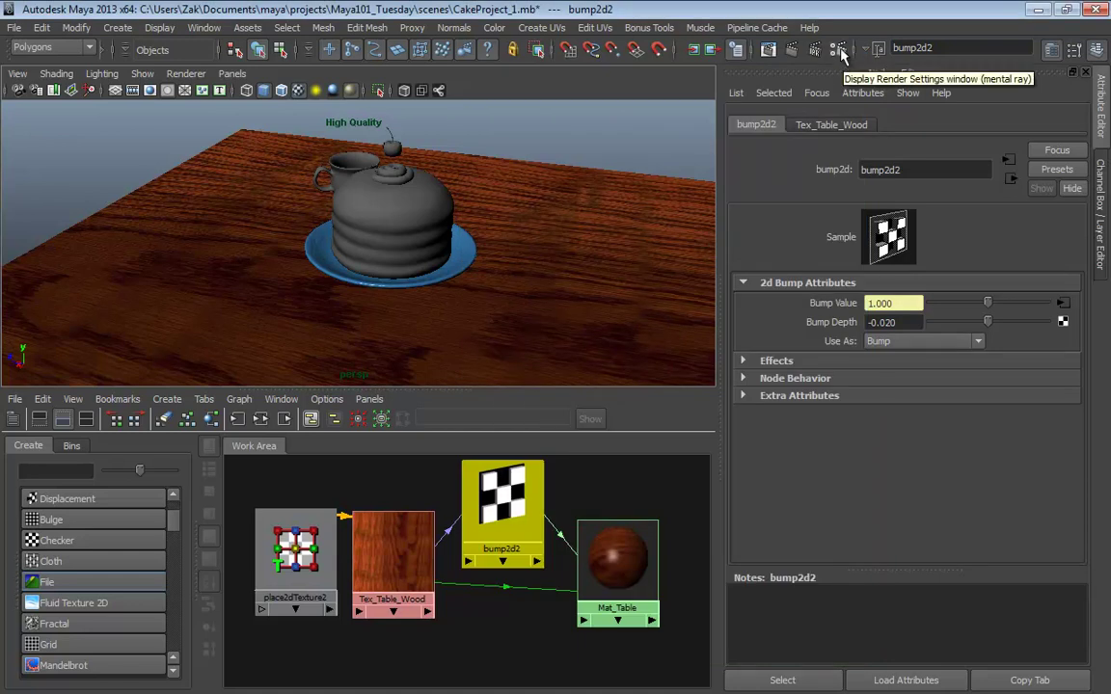
left_click(840, 51)
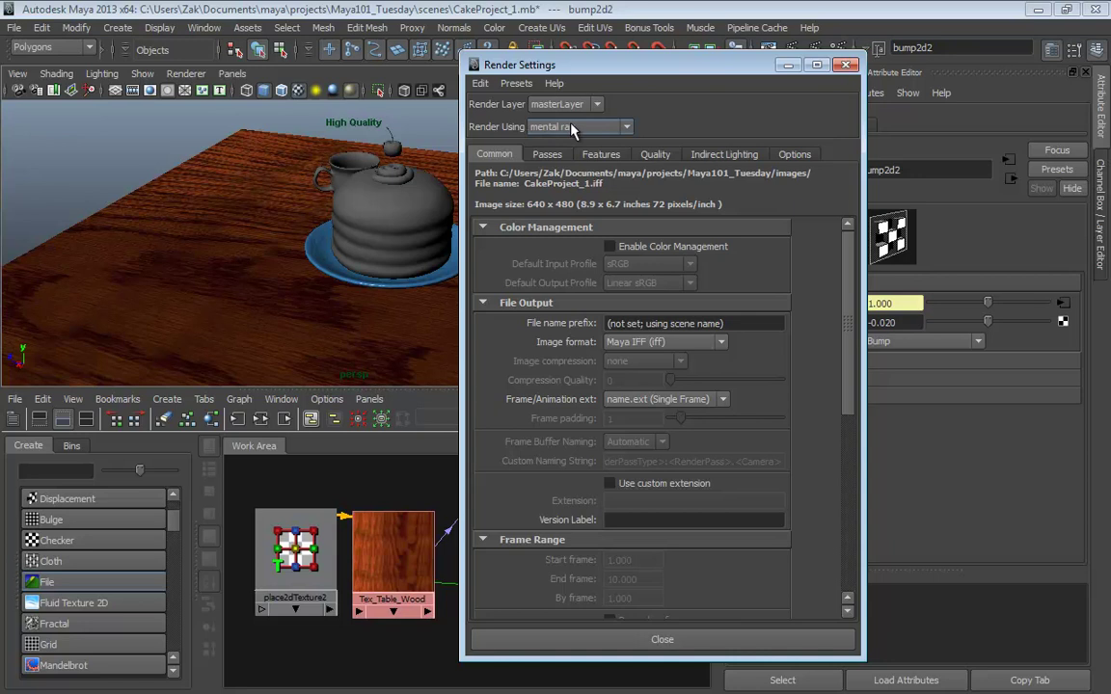
left_click(614, 129)
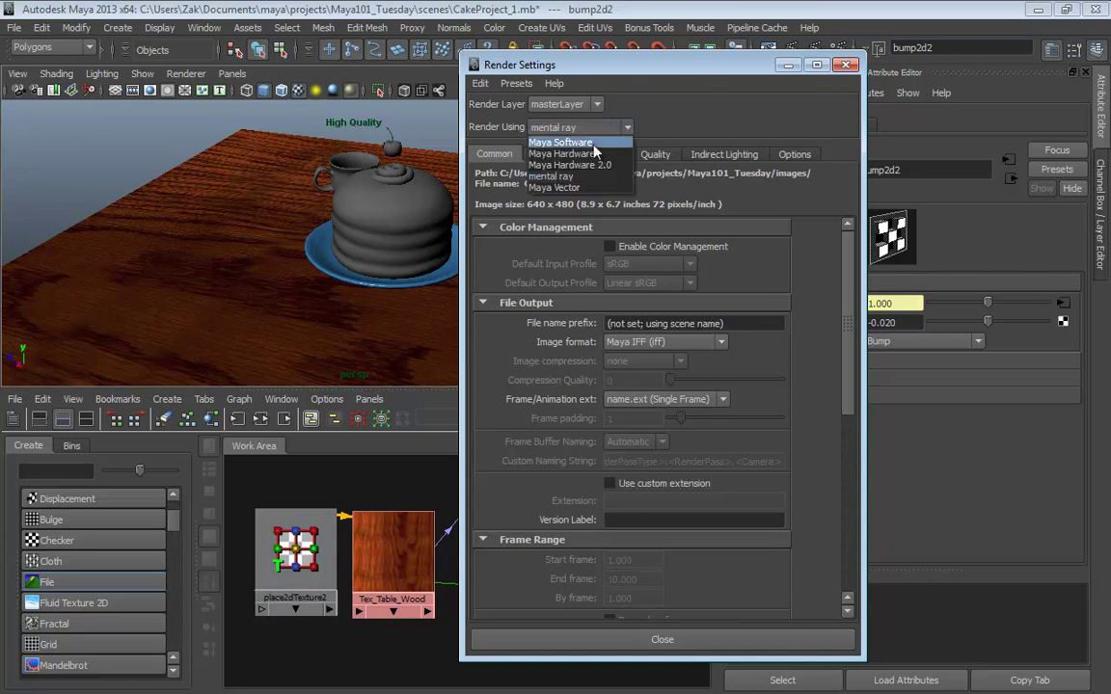
left_click(716, 121)
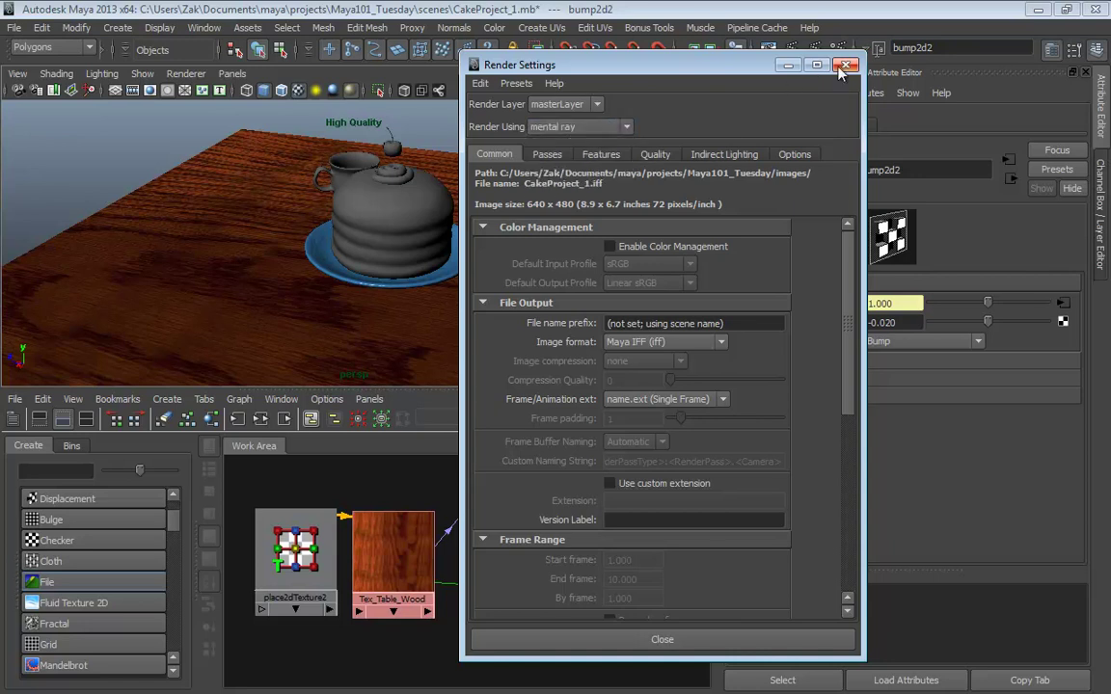
left_click(846, 65)
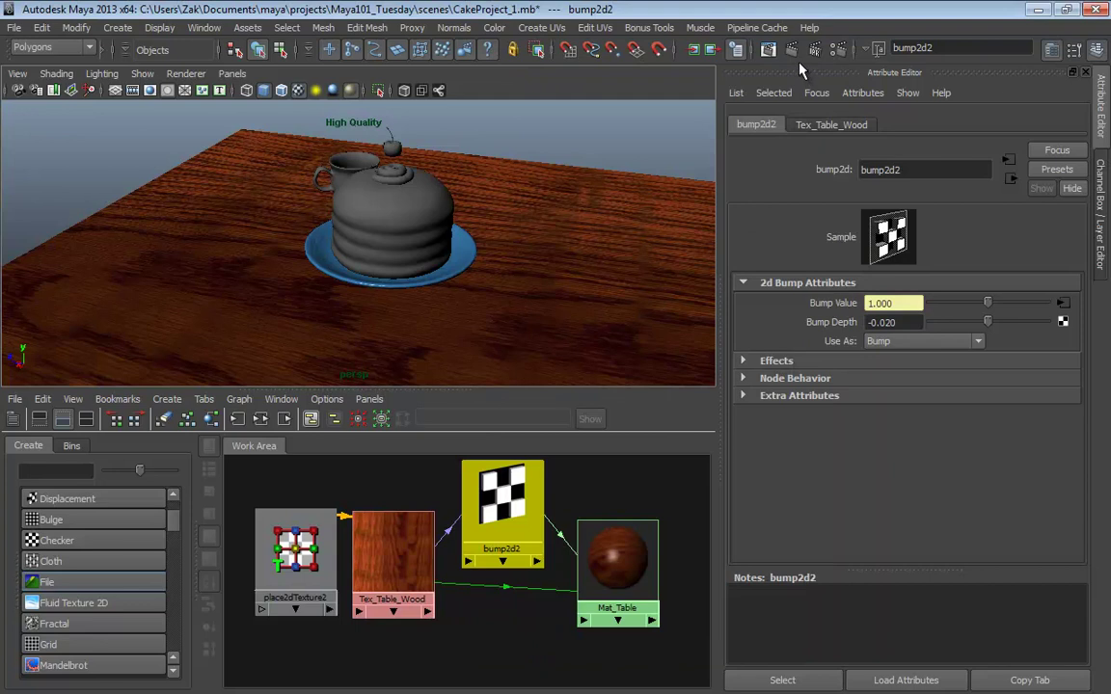
Check the Loaded and Auto load options of Mayatomr.mll in the Plug-in Manager, and recheck the renderer in Render Settings
left_click(204, 29)
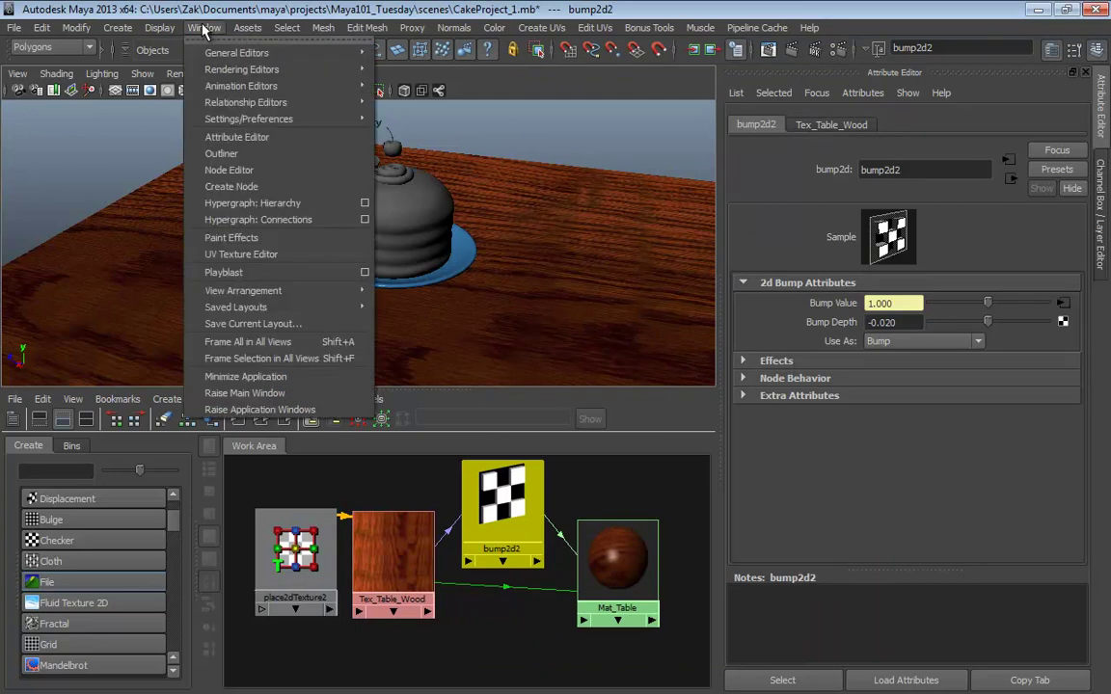
mouse_move(244, 120)
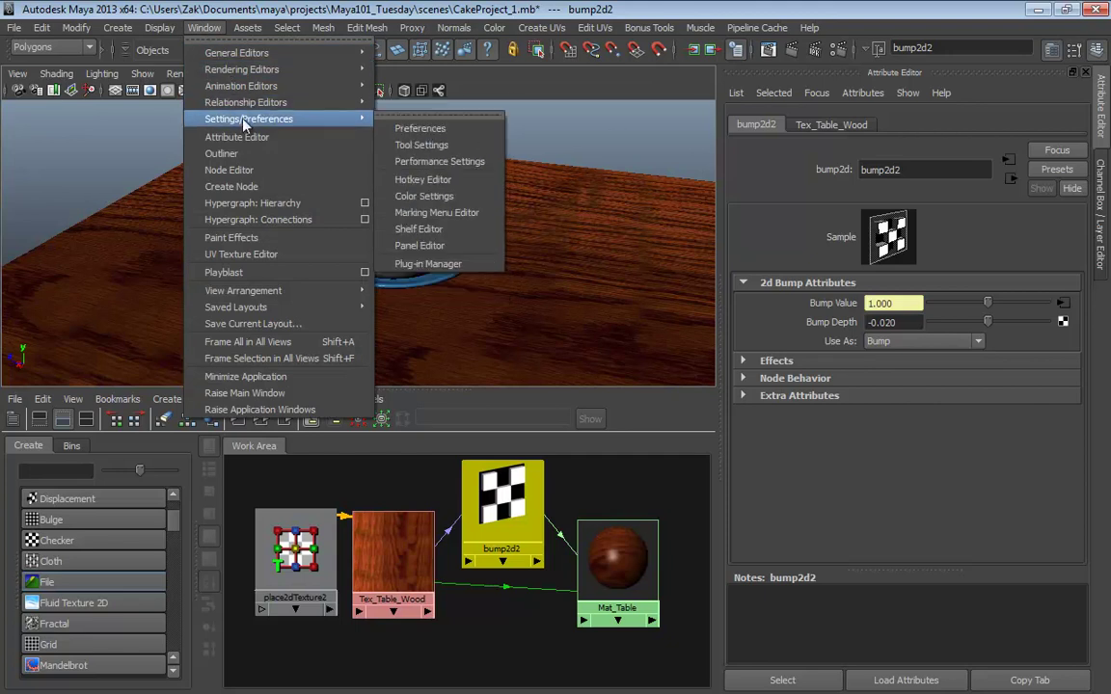
left_click(430, 267)
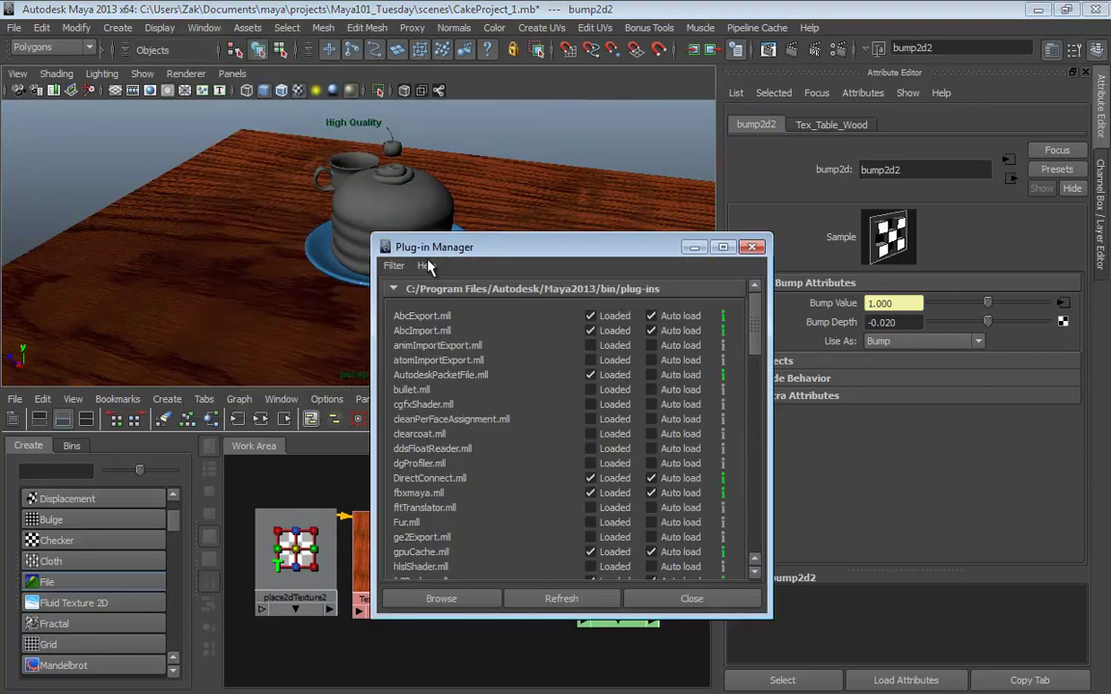
left_click_drag(473, 247, 508, 172)
left_click(202, 28)
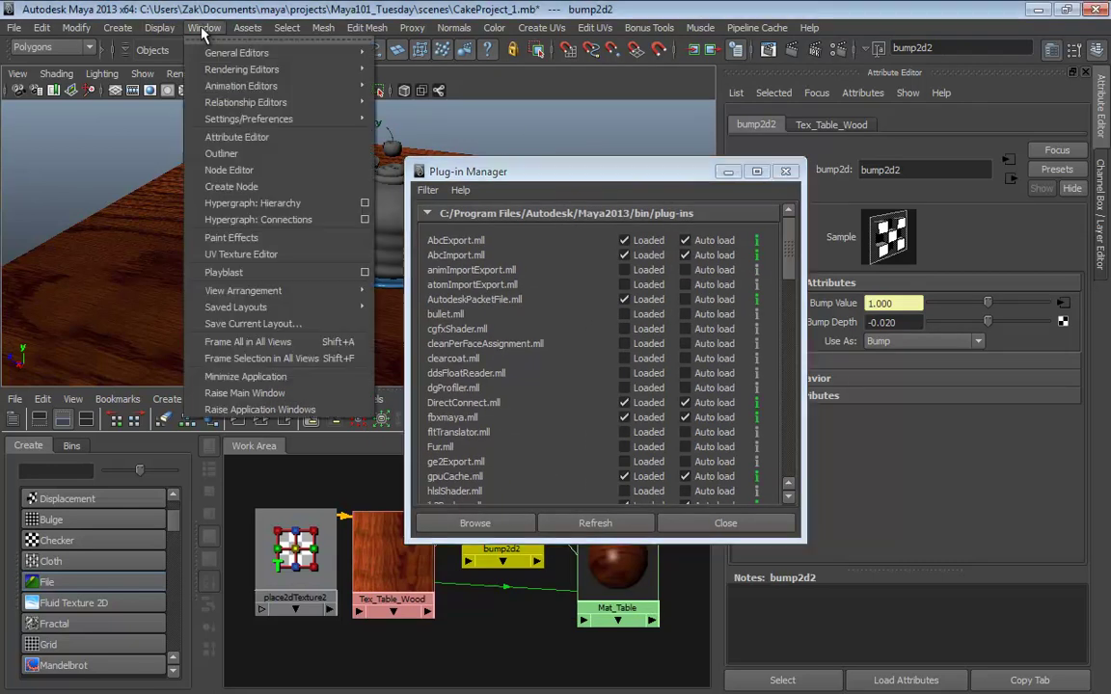
mouse_move(289, 119)
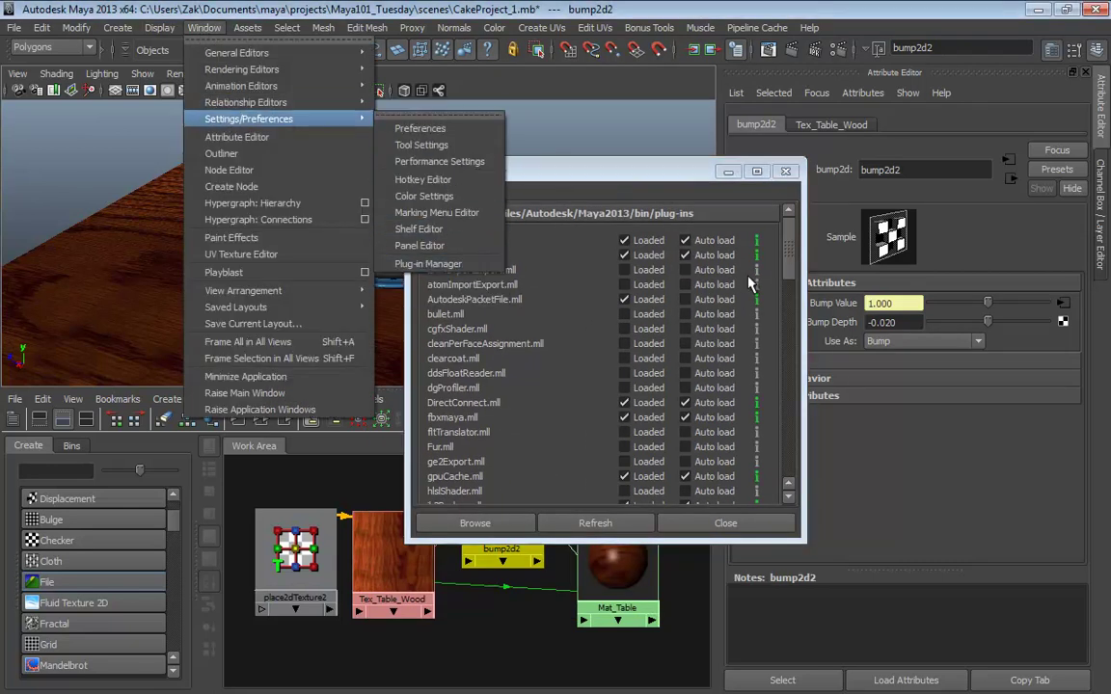
left_click(711, 216)
left_click_drag(789, 248, 728, 461)
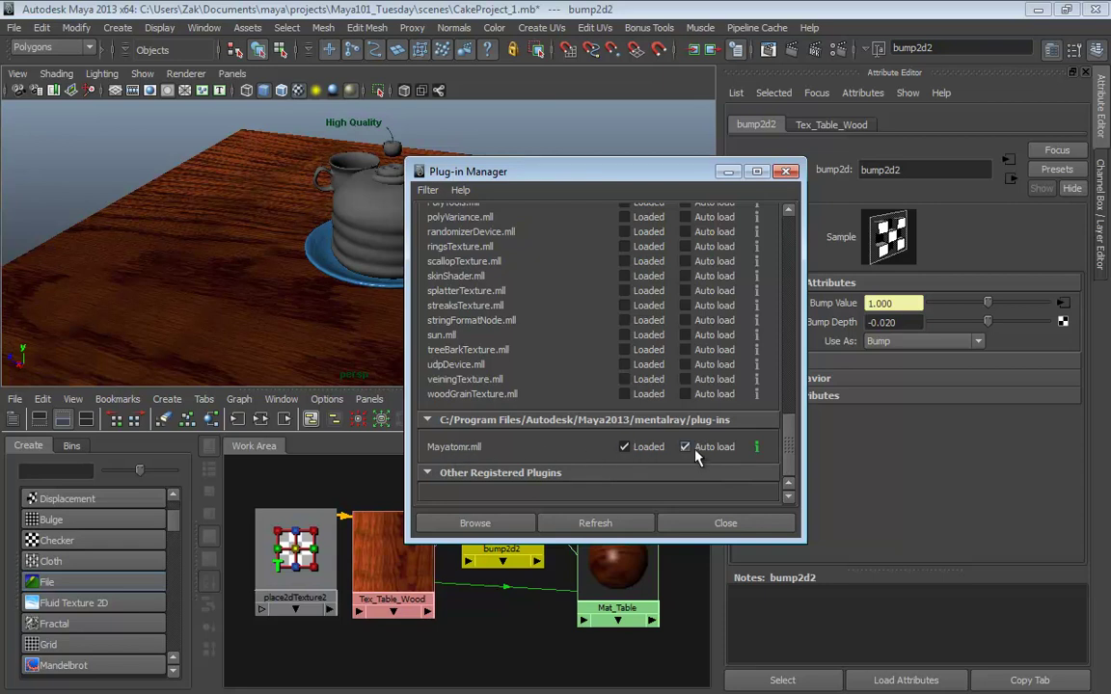
left_click(786, 173)
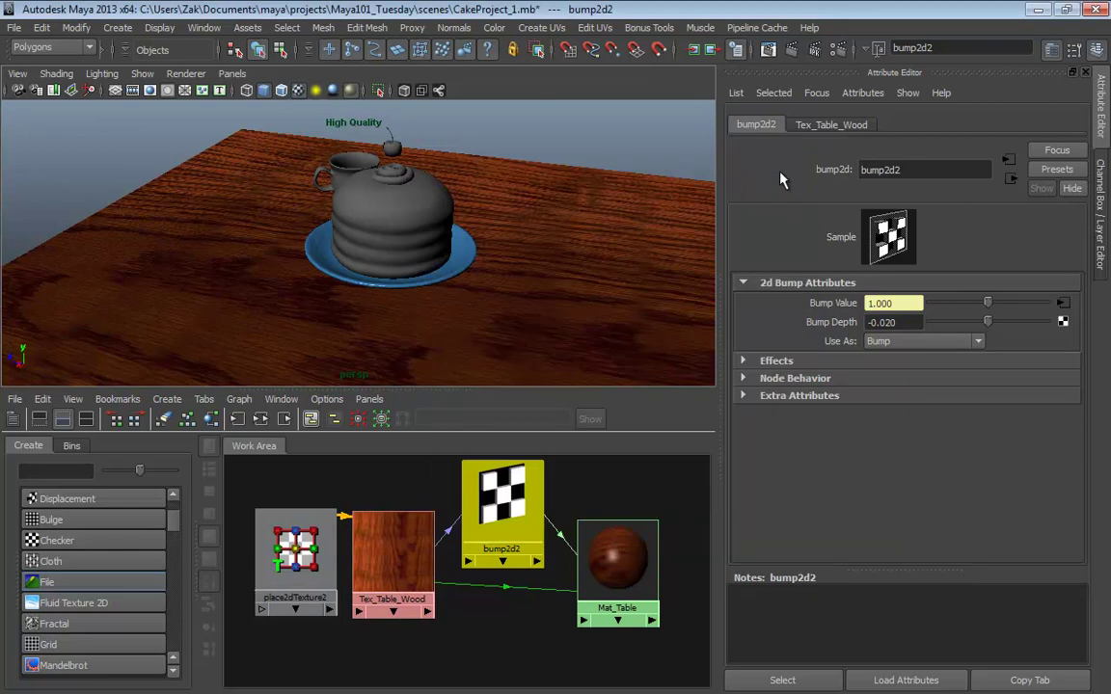
left_click(840, 49)
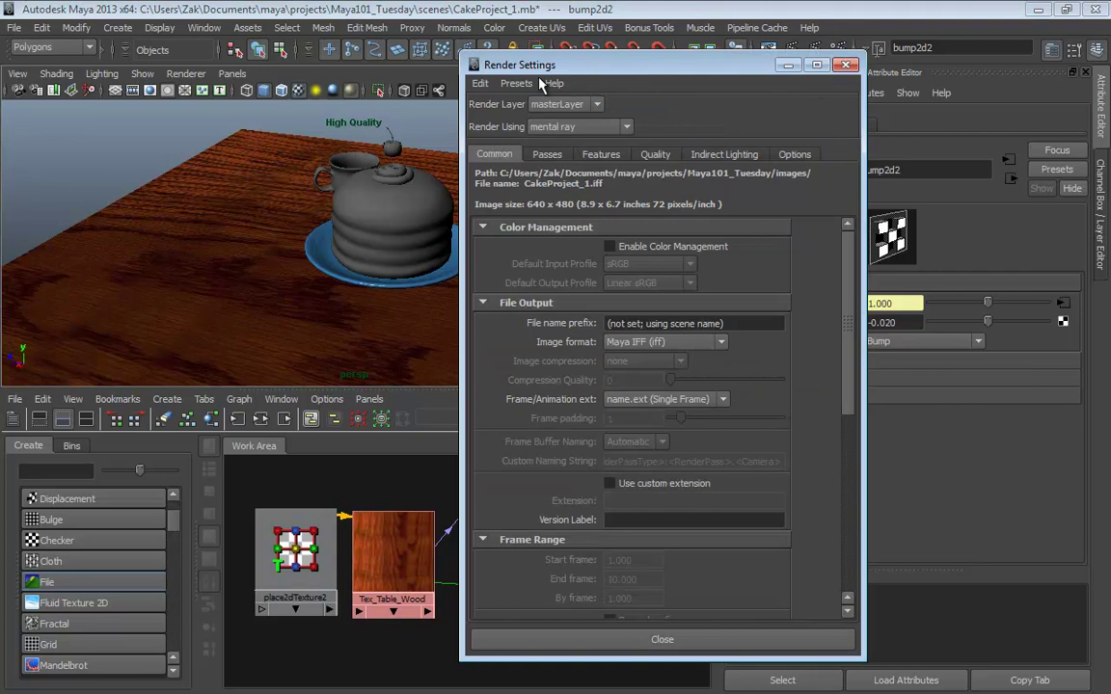
left_click(845, 65)
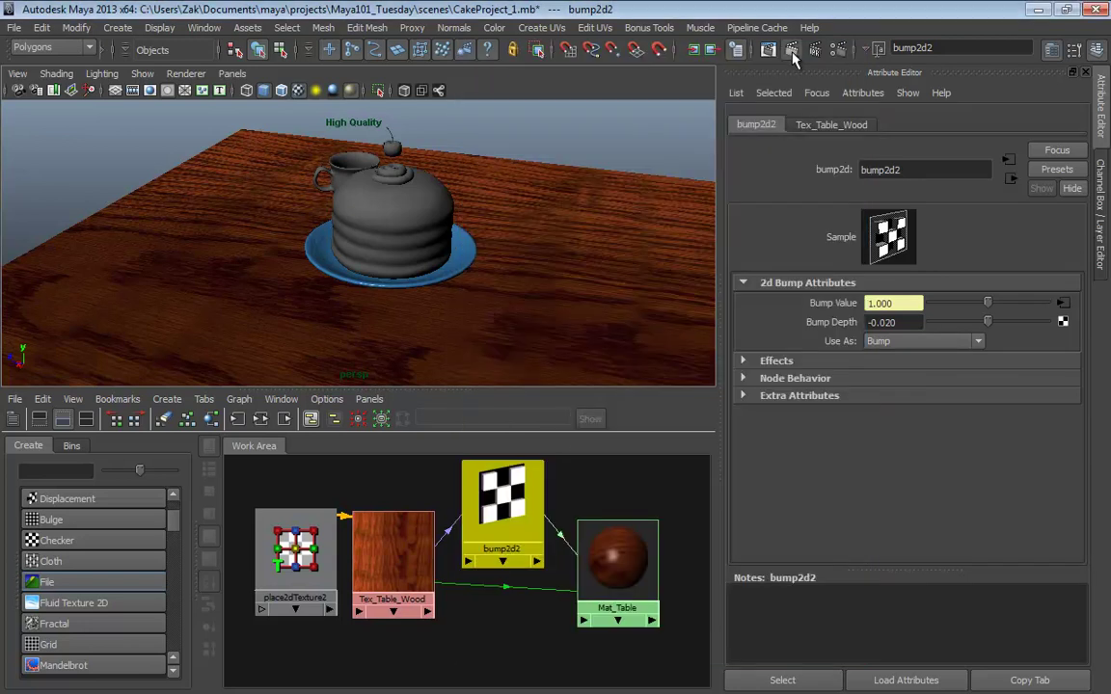
Render the current frame with mental ray from the high view and from a low close-up of the plate, inspecting the table's reflections
left_click(791, 50)
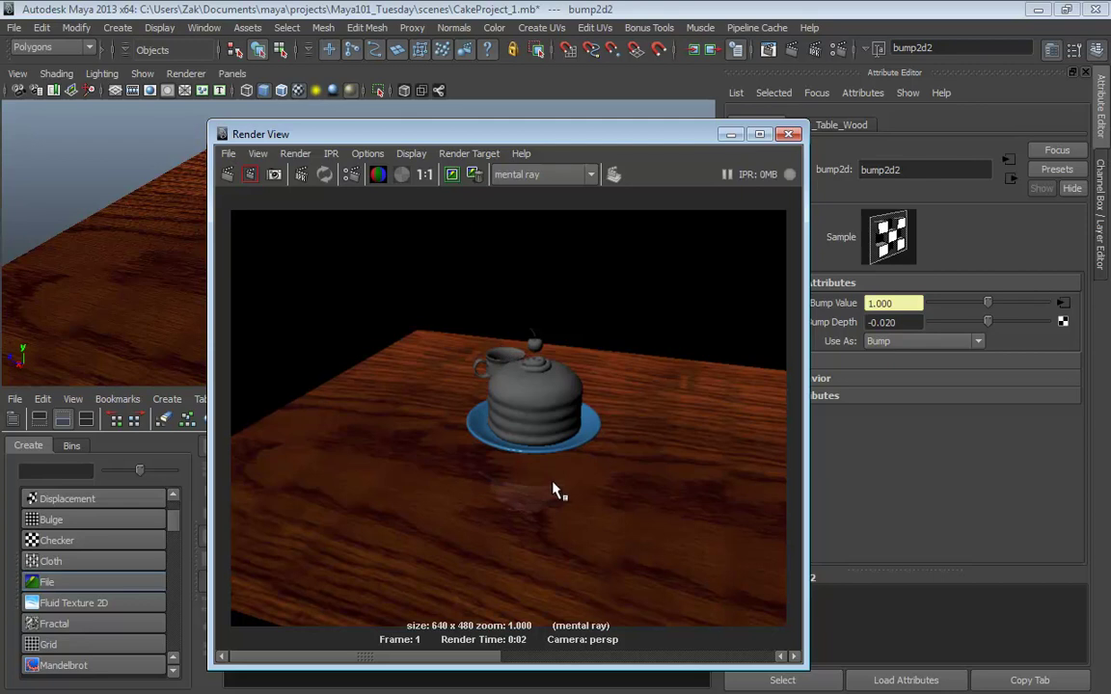
left_click(791, 134)
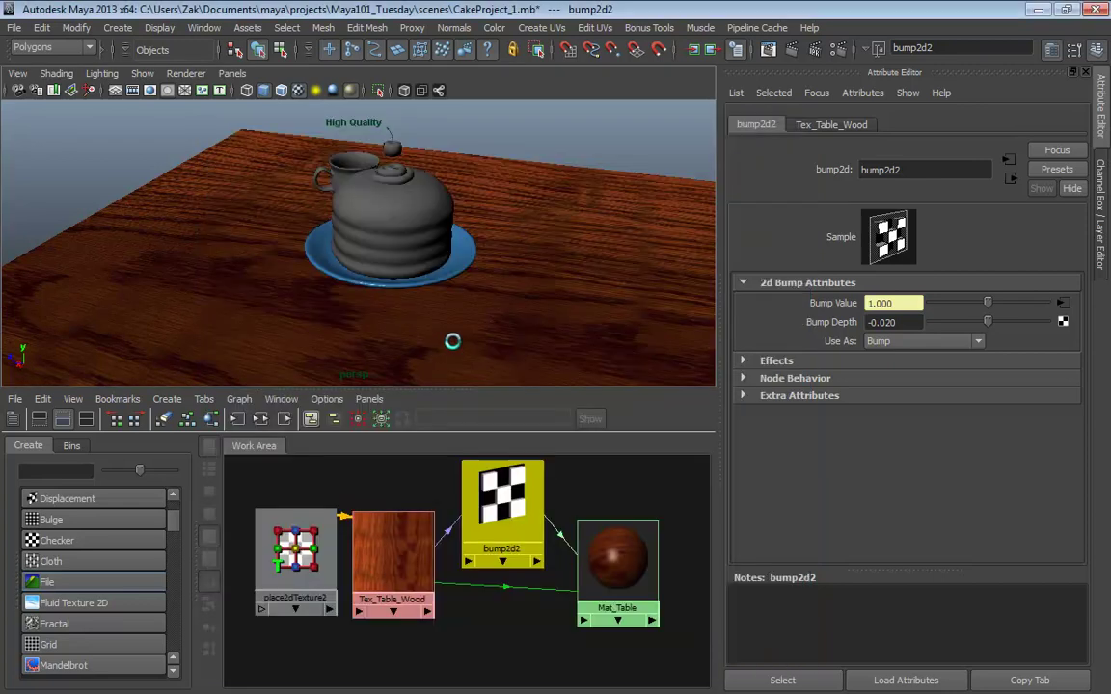
mouse_move(431, 279)
left_mouse_down("alt")
mouse_move(620, 292)
mouse_move(499, 248)
mouse_move(533, 245)
left_mouse_up("alt")
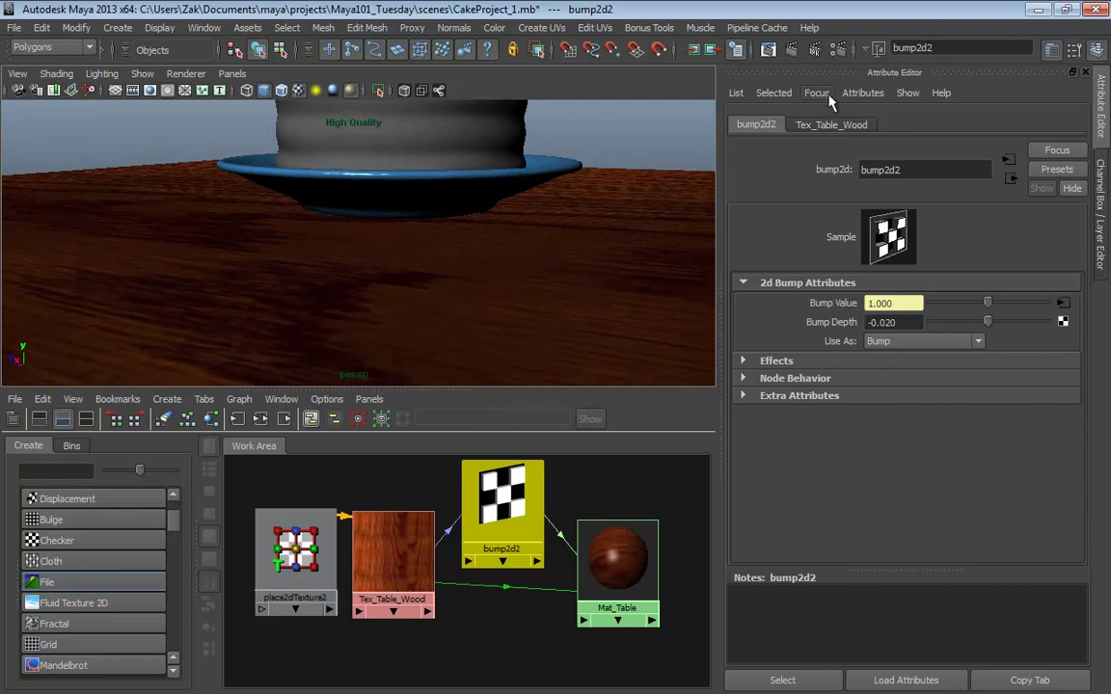
left_click(790, 50)
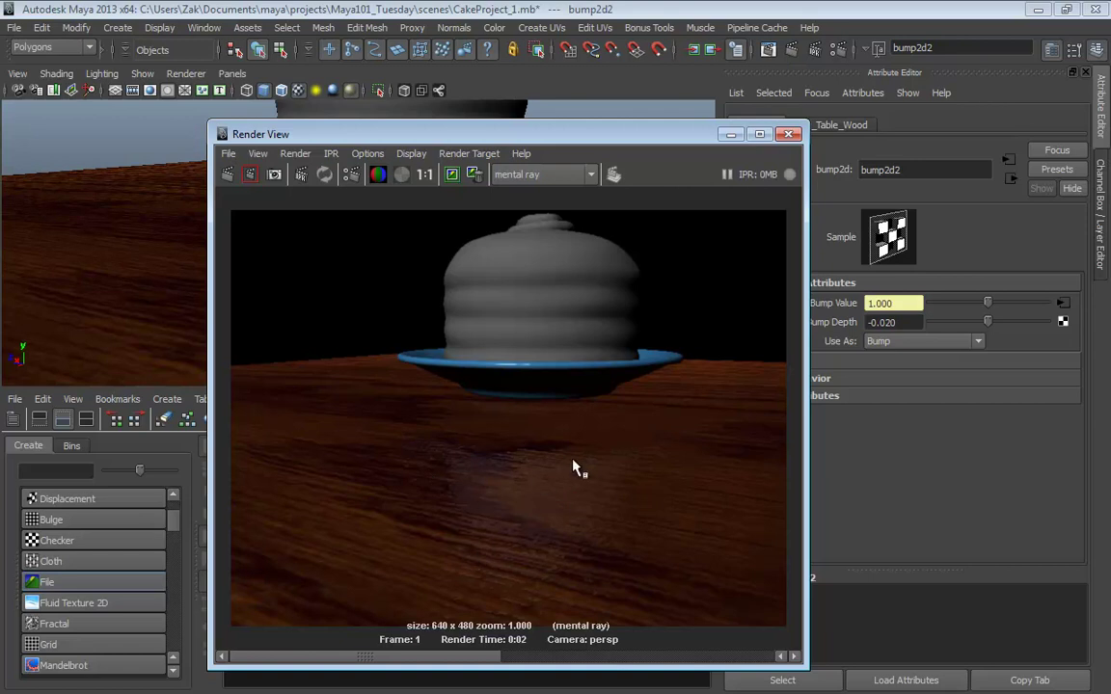
left_click(788, 134)
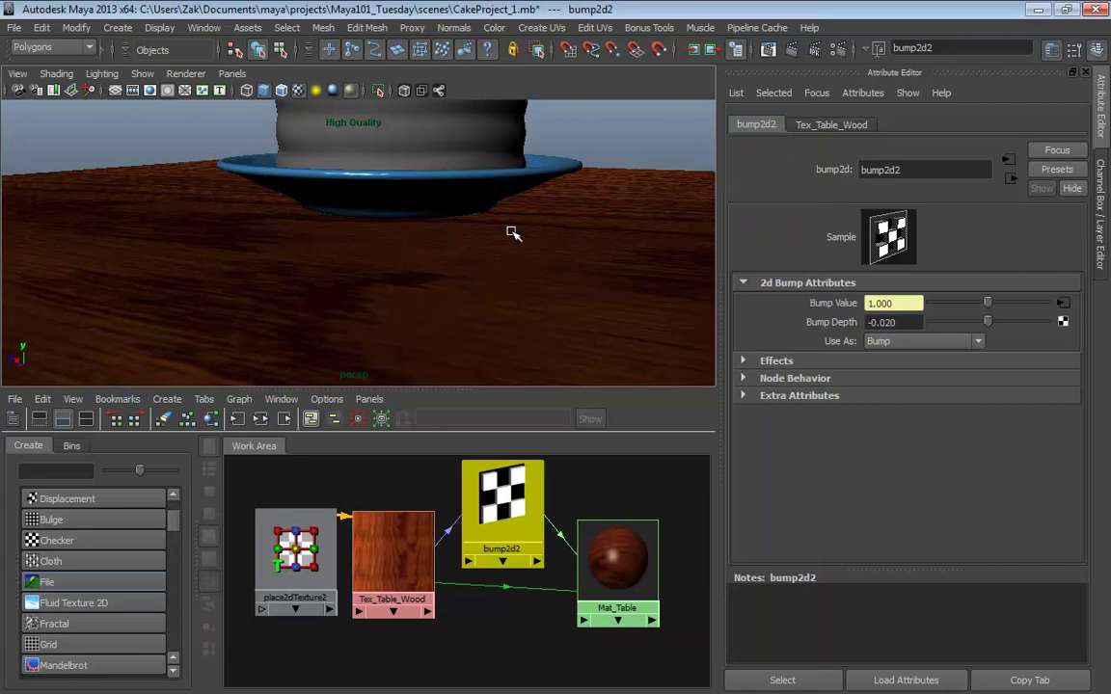
Delete the table's entire shading network: place2dTexture2, Tex_Table_Wood, bump2d2 and Mat_Table
right_click_drag(508, 231, 413, 306, "alt")
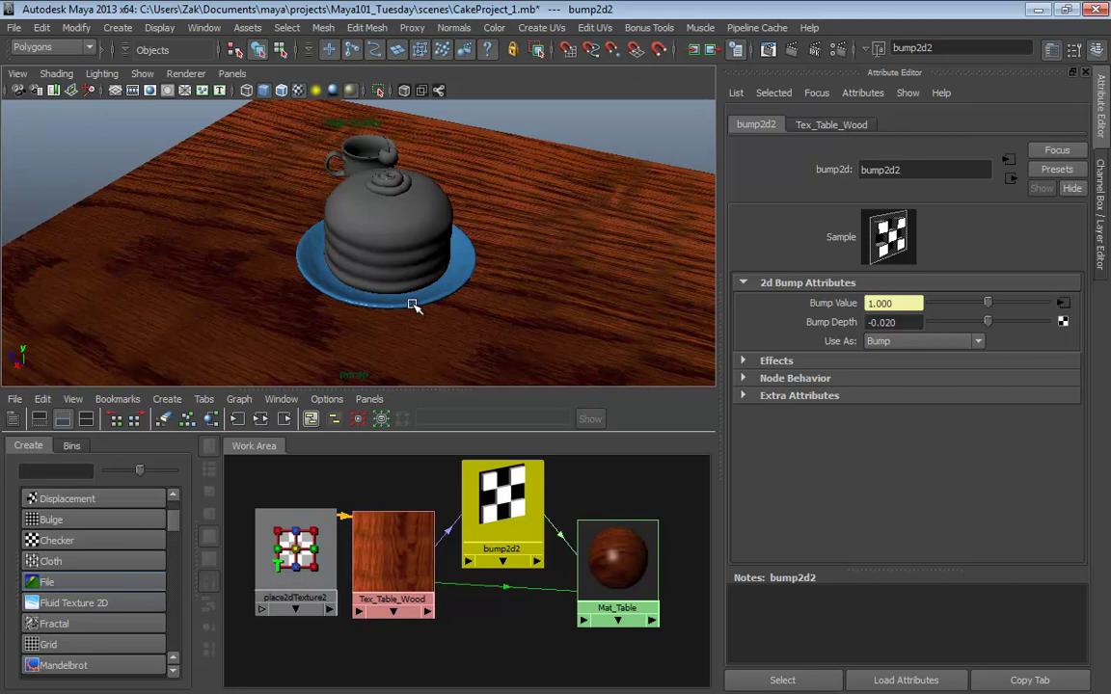
left_click_drag(414, 302, 418, 279, "alt")
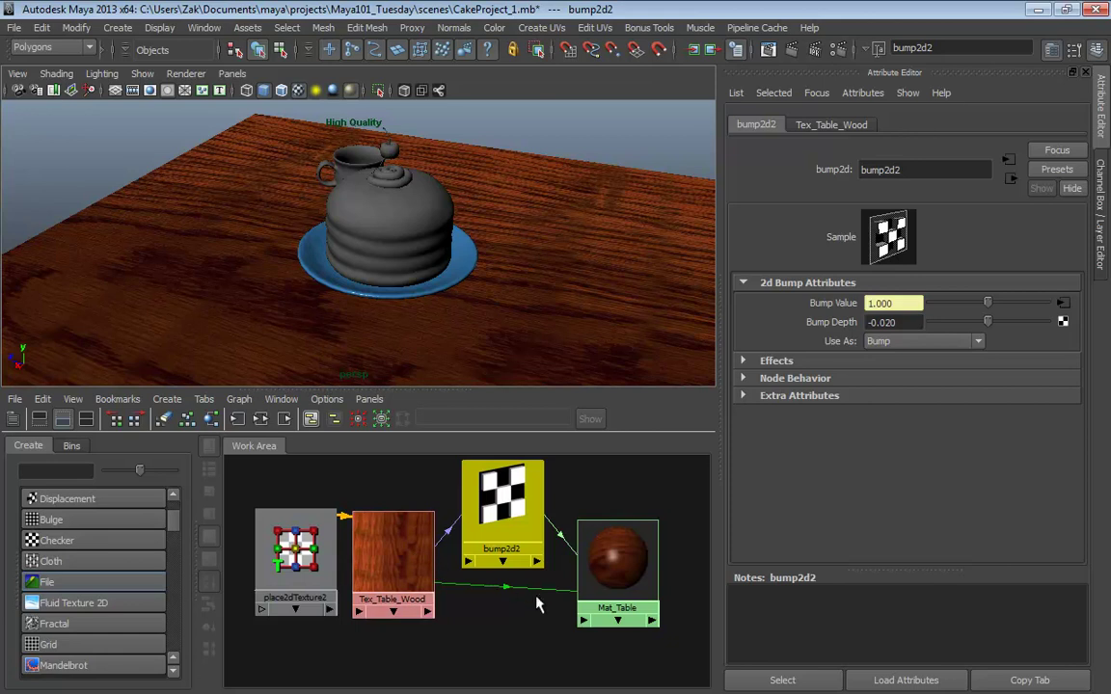
scroll(483, 579, "down", 3)
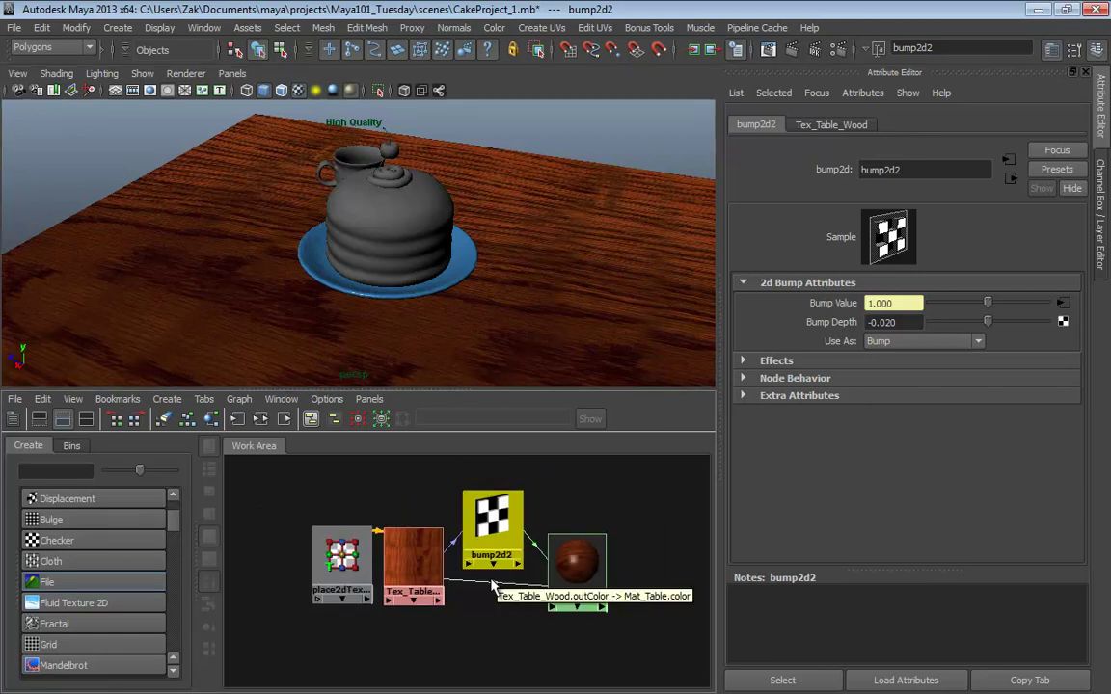
left_click(441, 646)
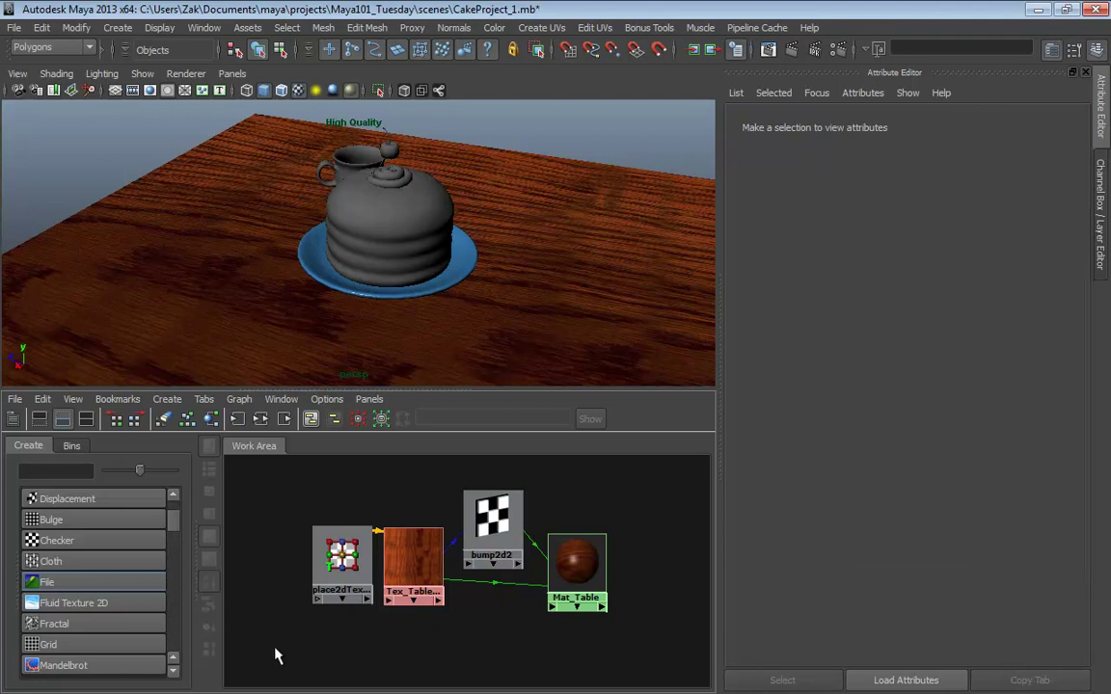
left_click_drag(270, 660, 673, 475)
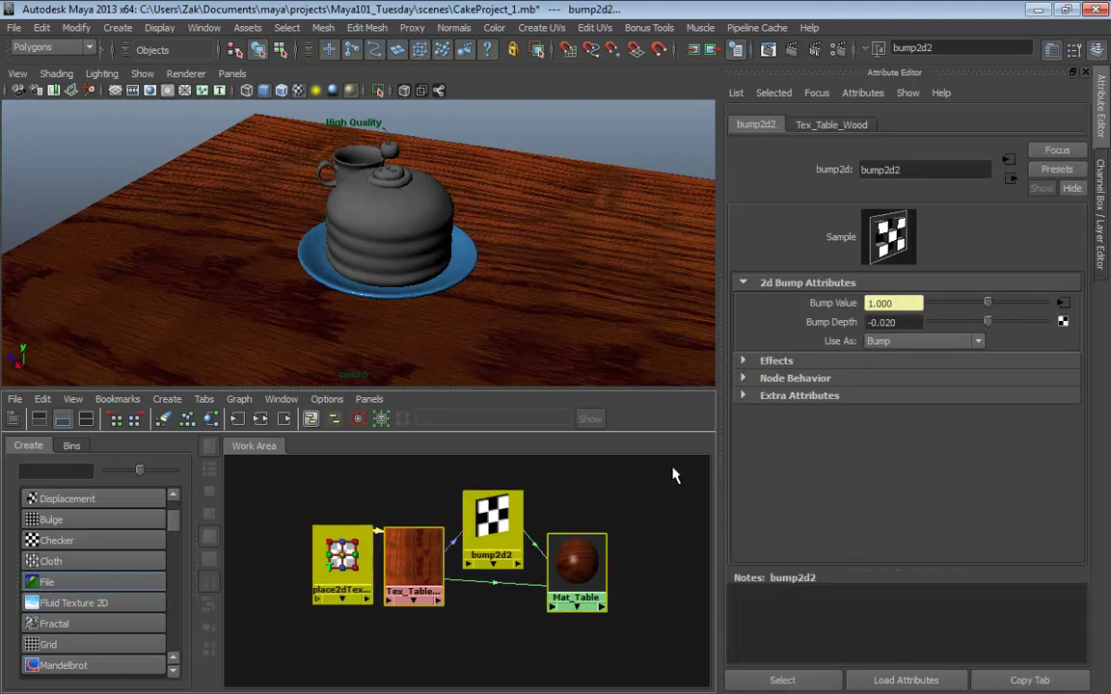
key("Delete")
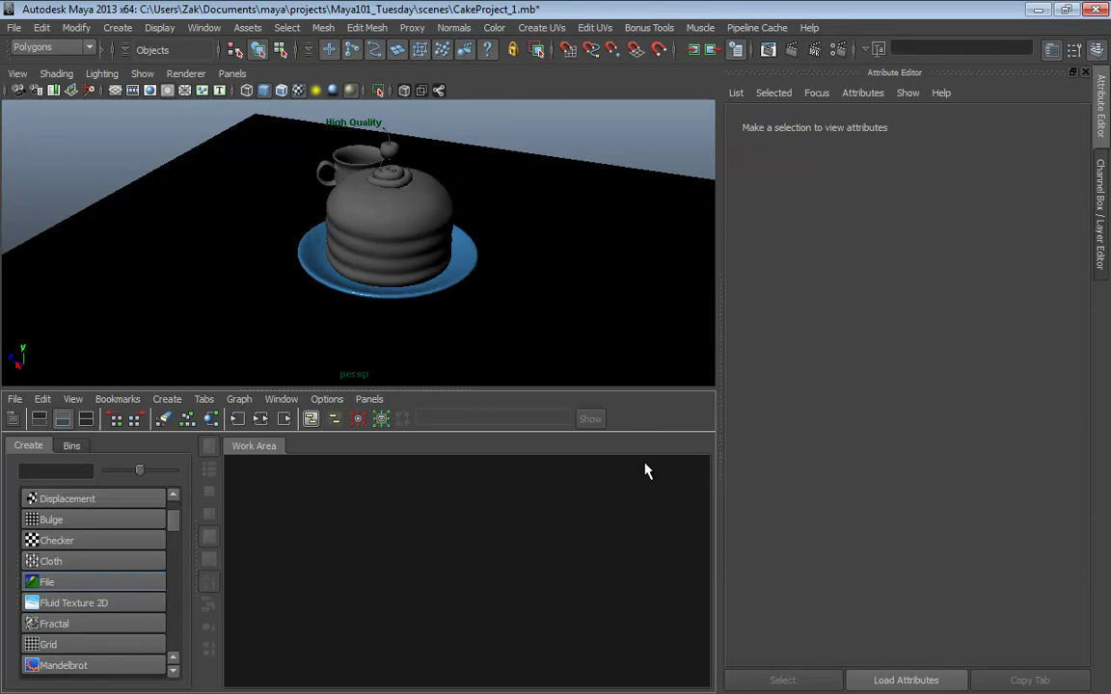
Assign the existing lambert1 material to the table
left_click(549, 284)
right_click(547, 281)
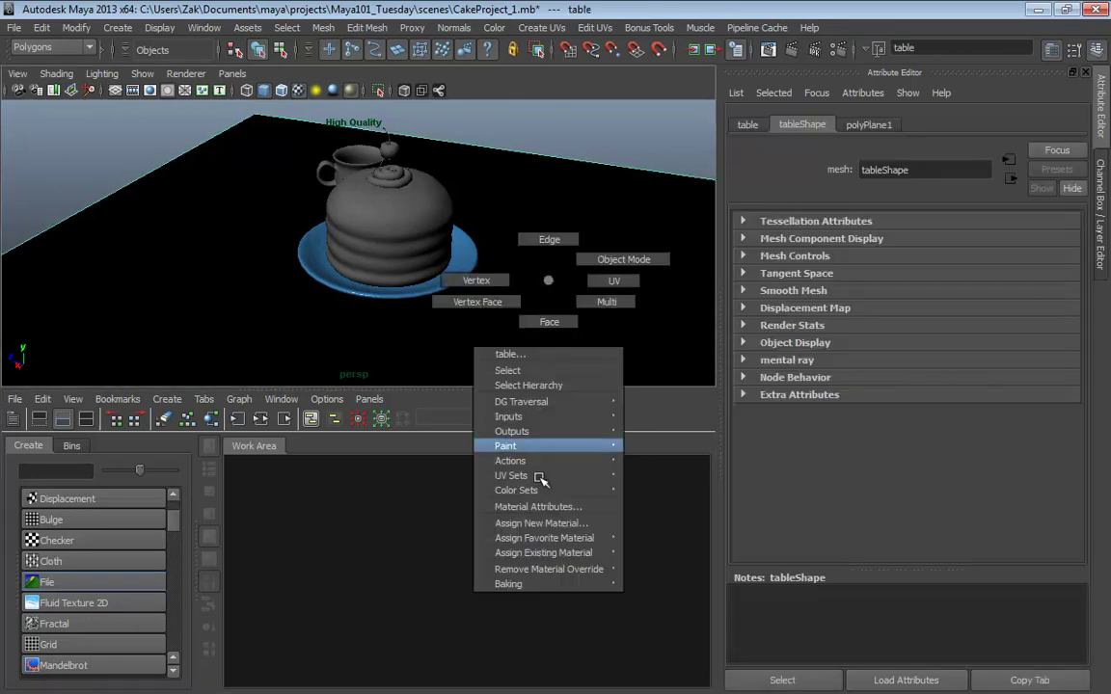
mouse_move(588, 552)
left_click(657, 549)
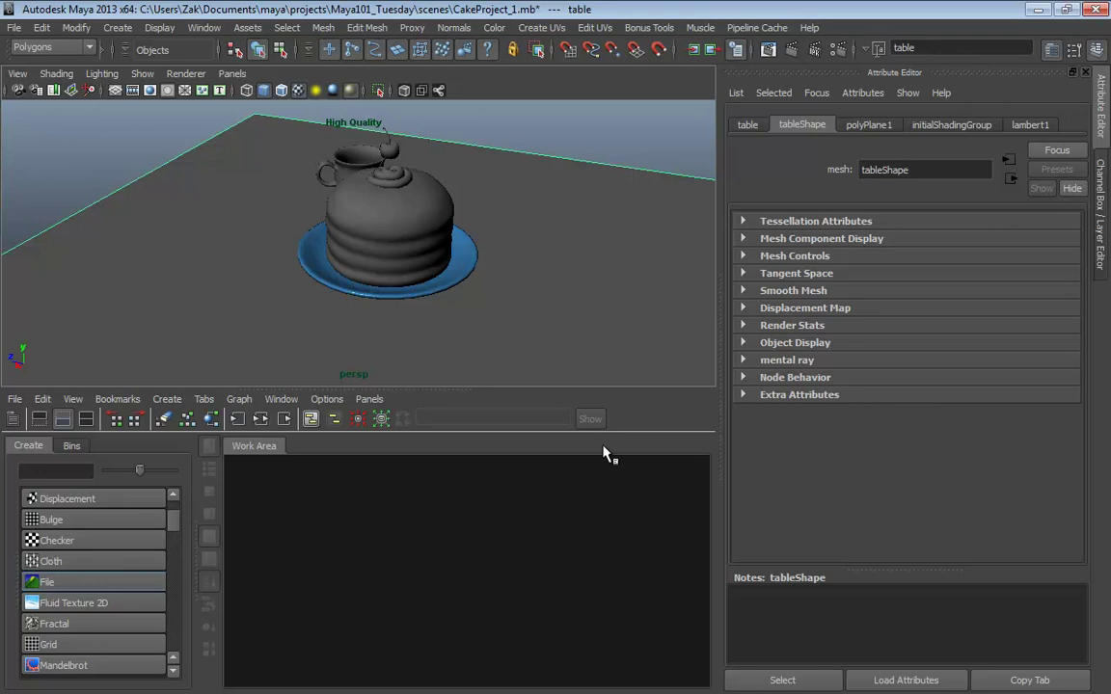
Replace the Hypershade below the perspective view with the Node Editor and give it more height
left_click(367, 399)
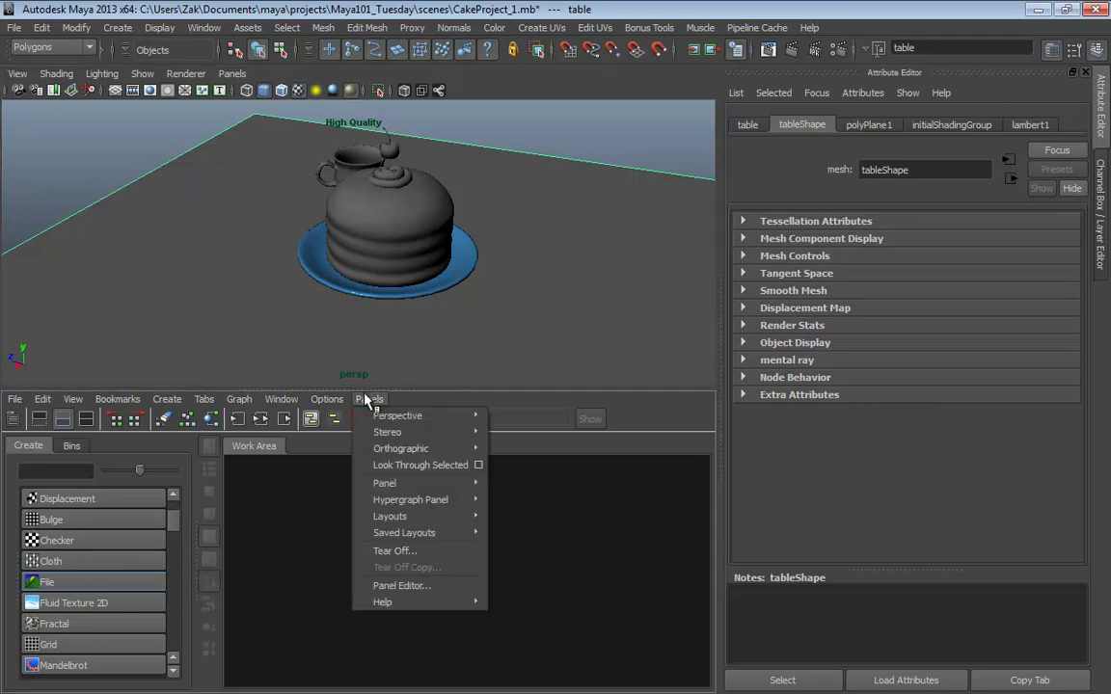
mouse_move(395, 491)
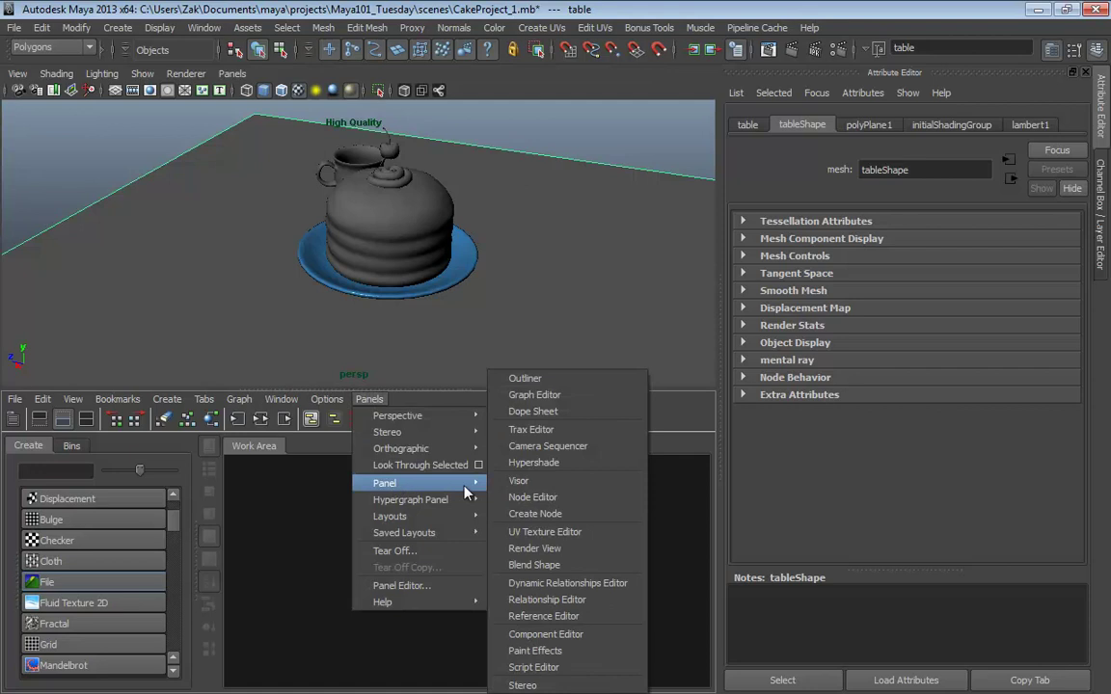
left_click(533, 498)
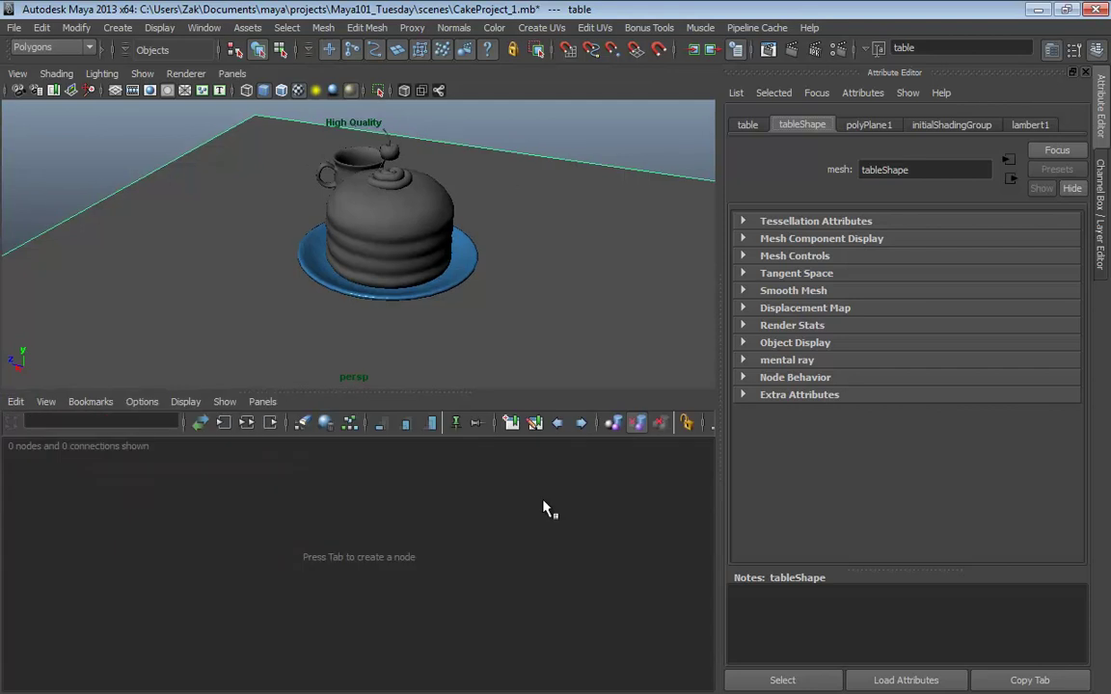
left_click(438, 391)
left_click_drag(438, 391, 443, 351)
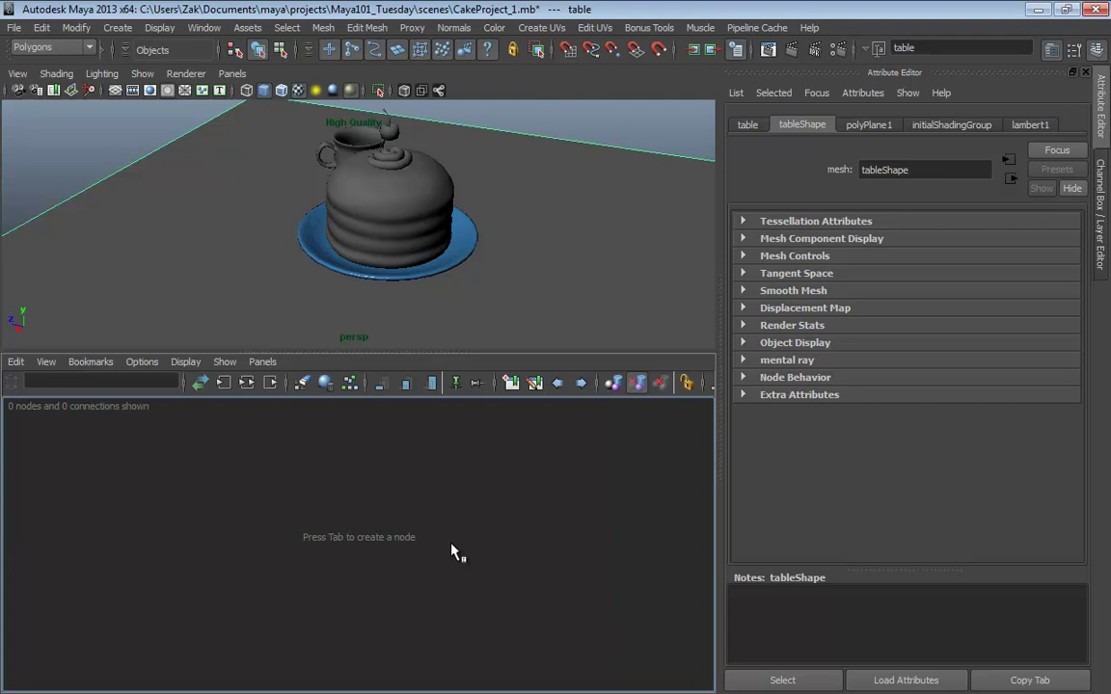
Create a phong material node in the Node Editor
key("Tab")
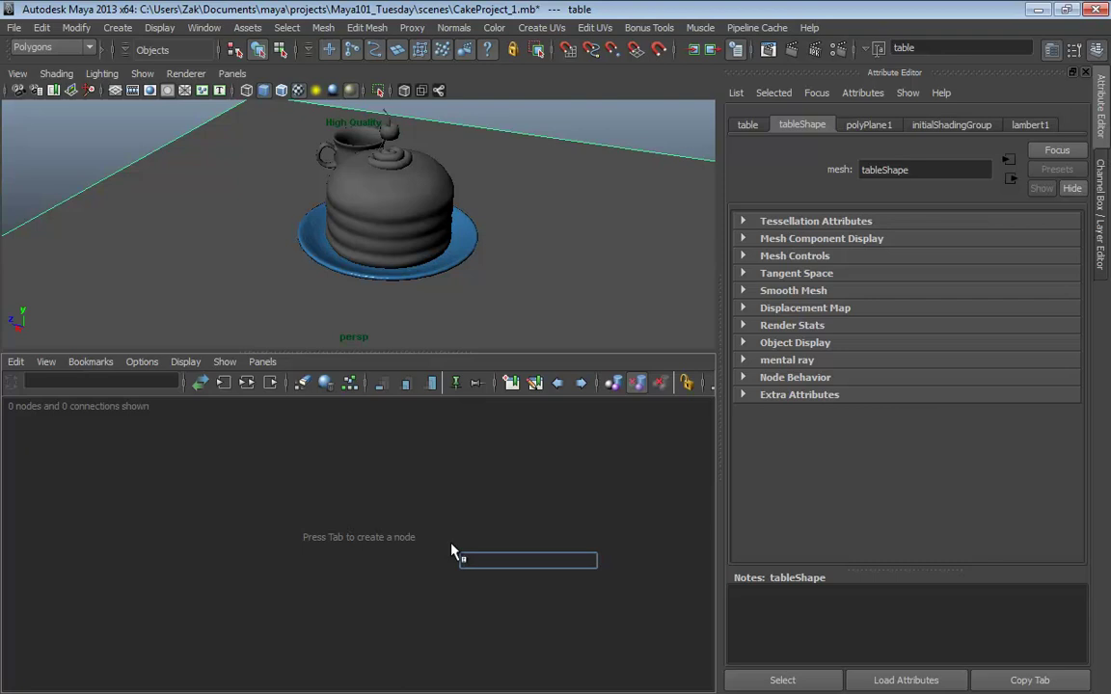
type("phong")
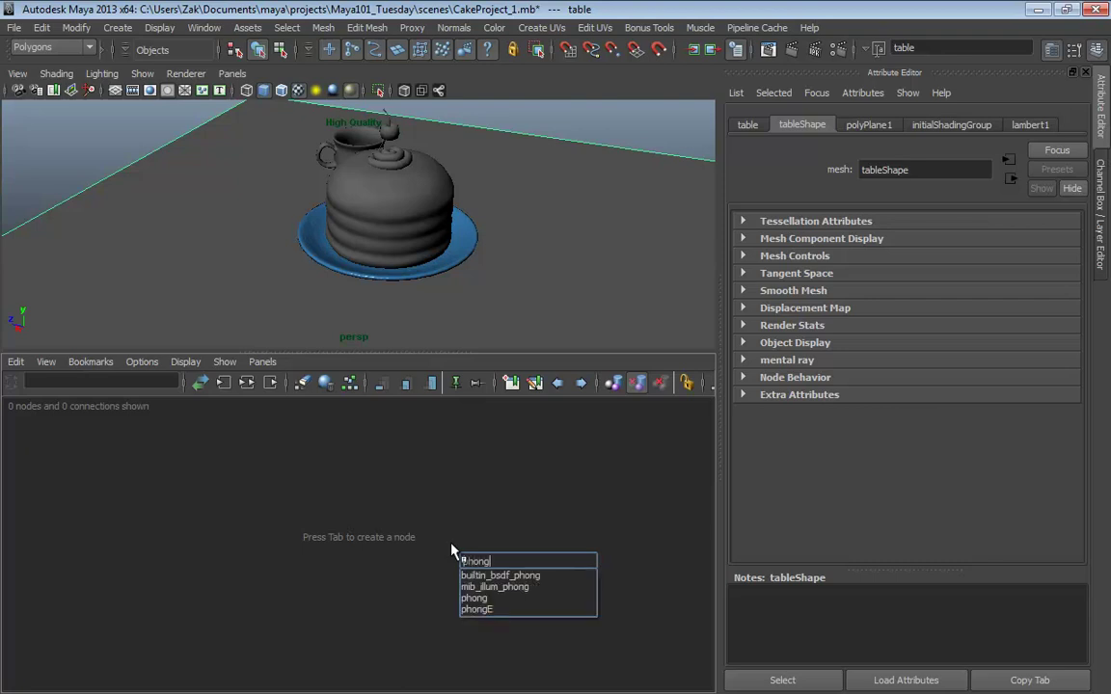
left_click(474, 602)
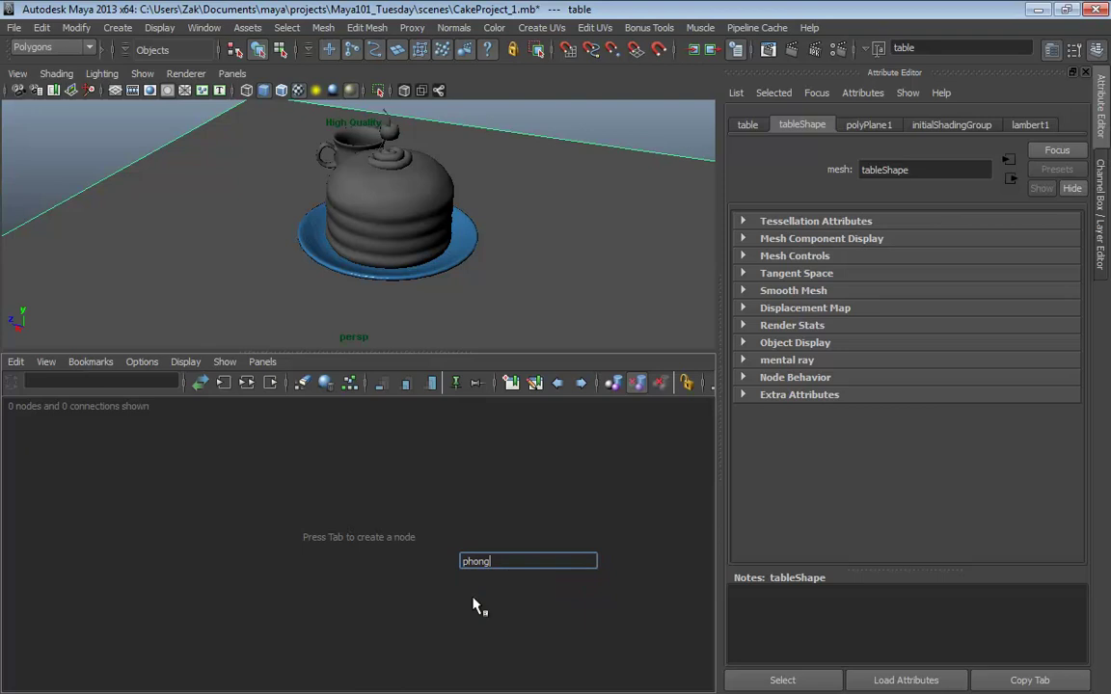
key("Return")
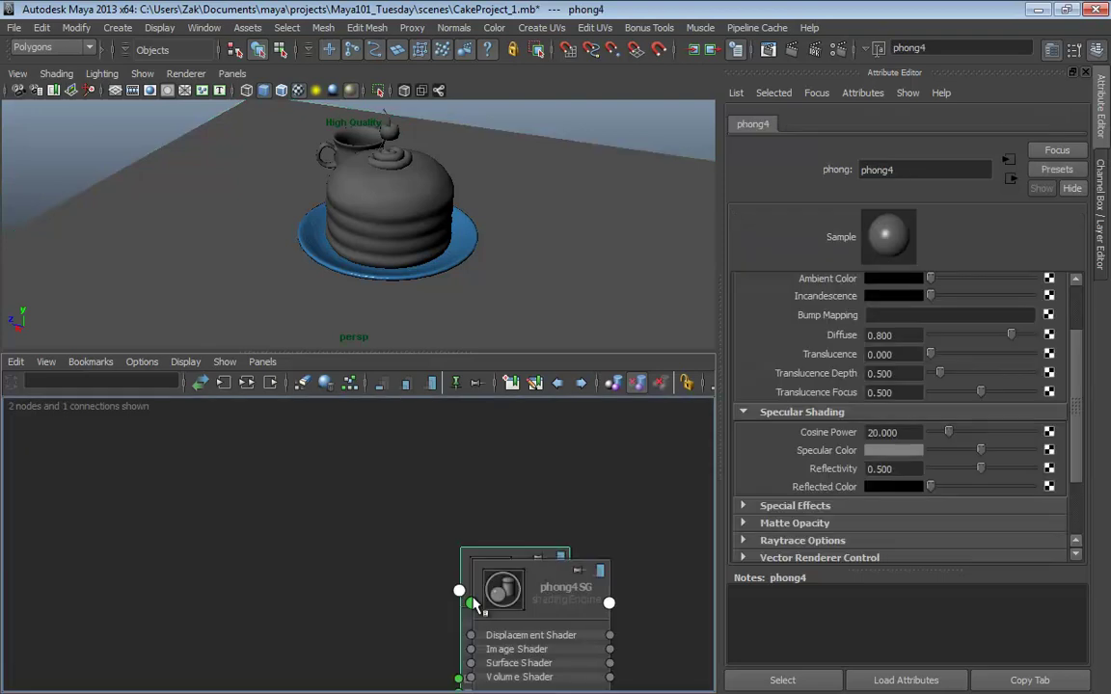
Expand the phong node's full attribute list, move its shading group clear of it, and enlarge the Node Editor to fit both nodes
key("3")
scroll(404, 486, "down", 3)
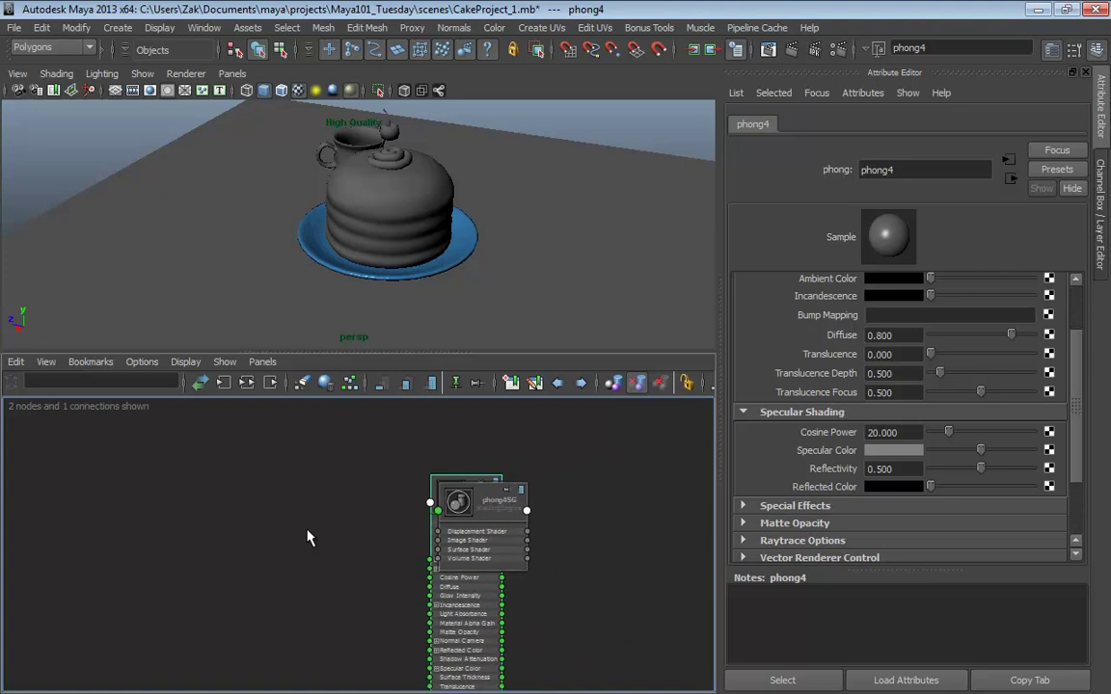
left_click_drag(482, 503, 597, 480)
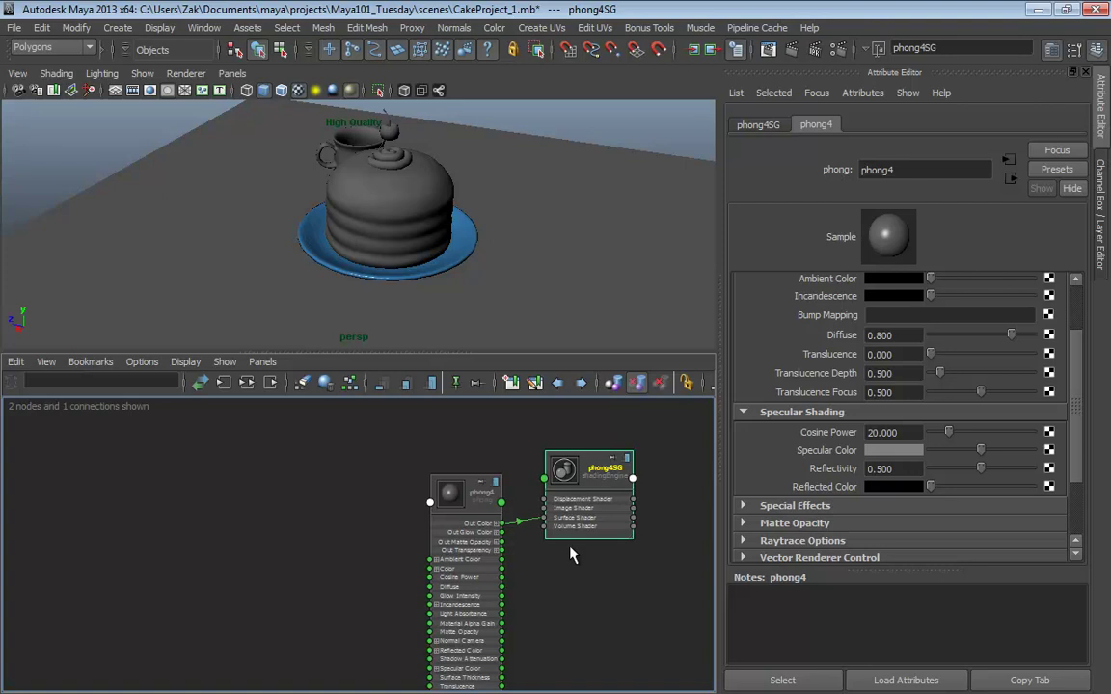
key("a")
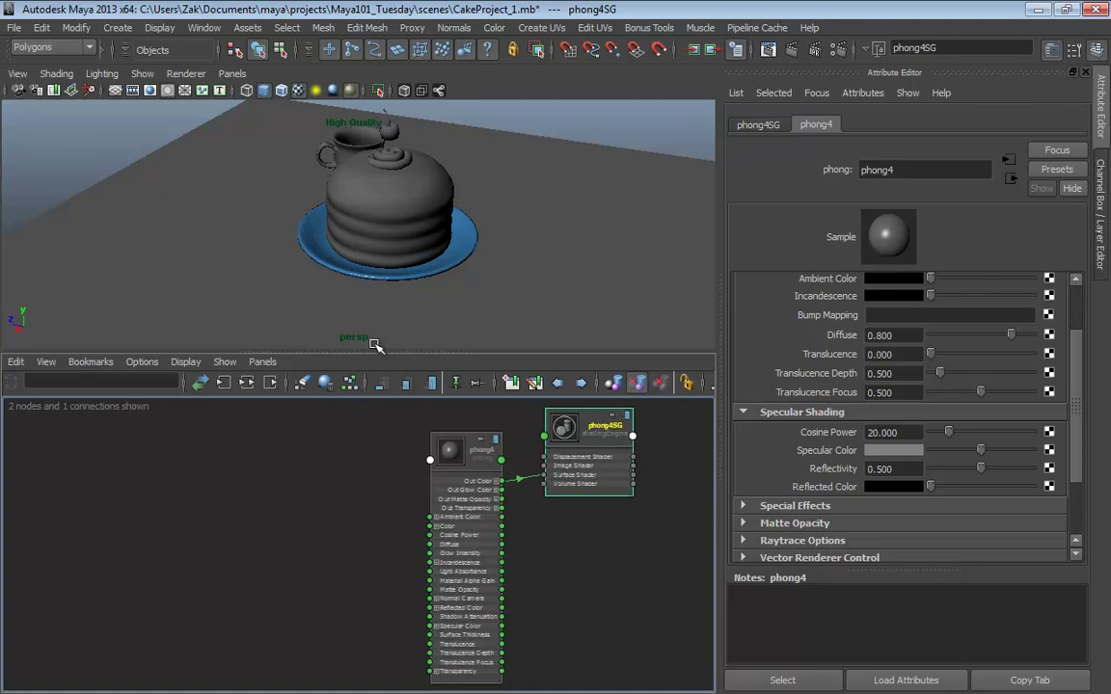
left_click_drag(376, 359, 376, 172)
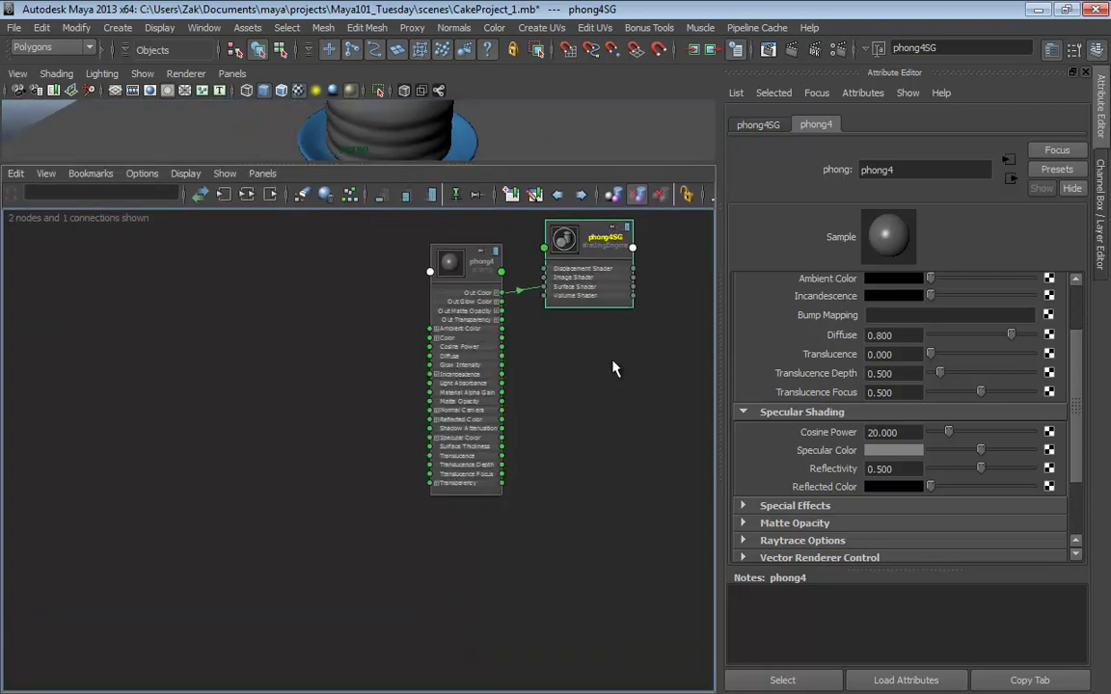
key("a")
key("a")
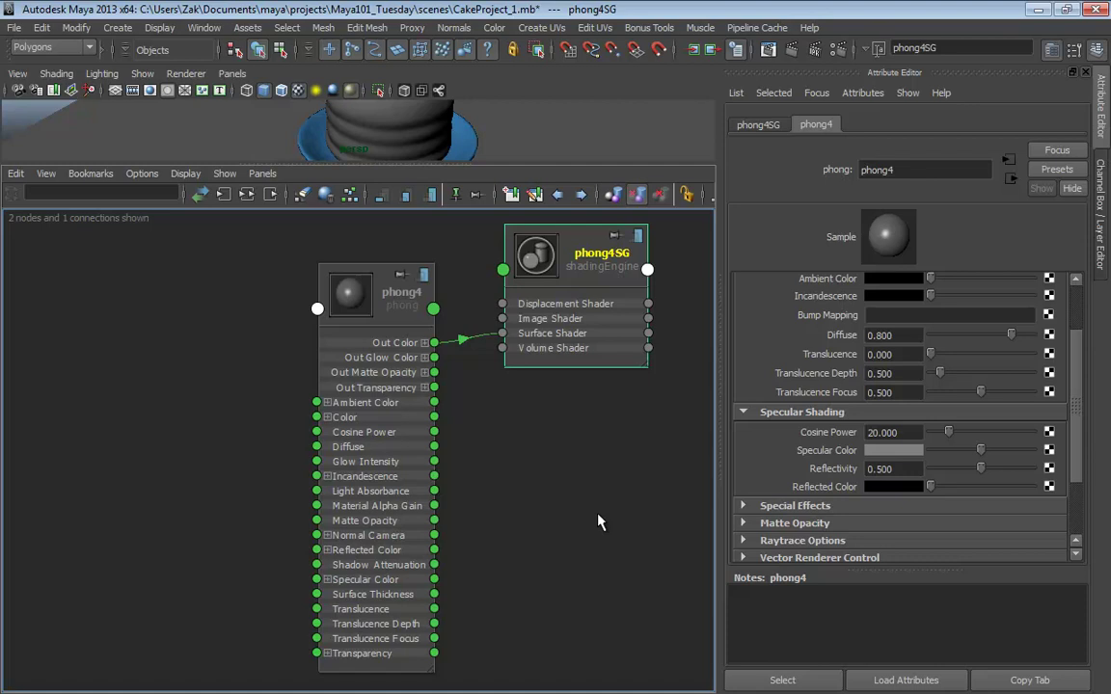
Rename the new phong material to Mat_Table
left_click(349, 268)
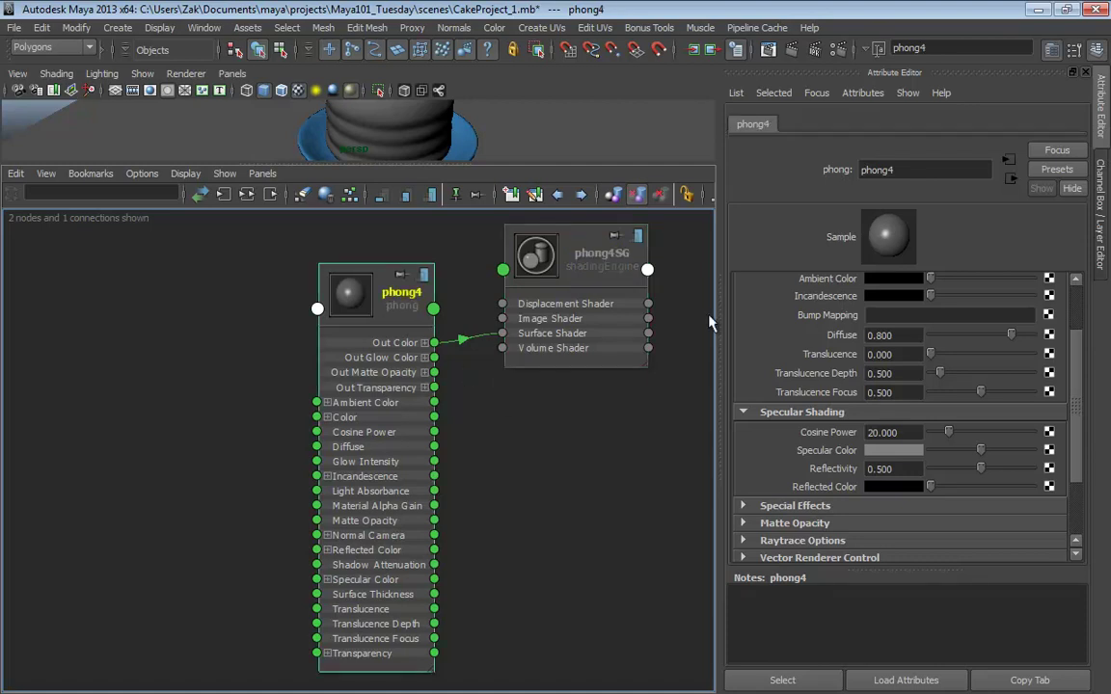
double_click(908, 172)
type("Mat_Table")
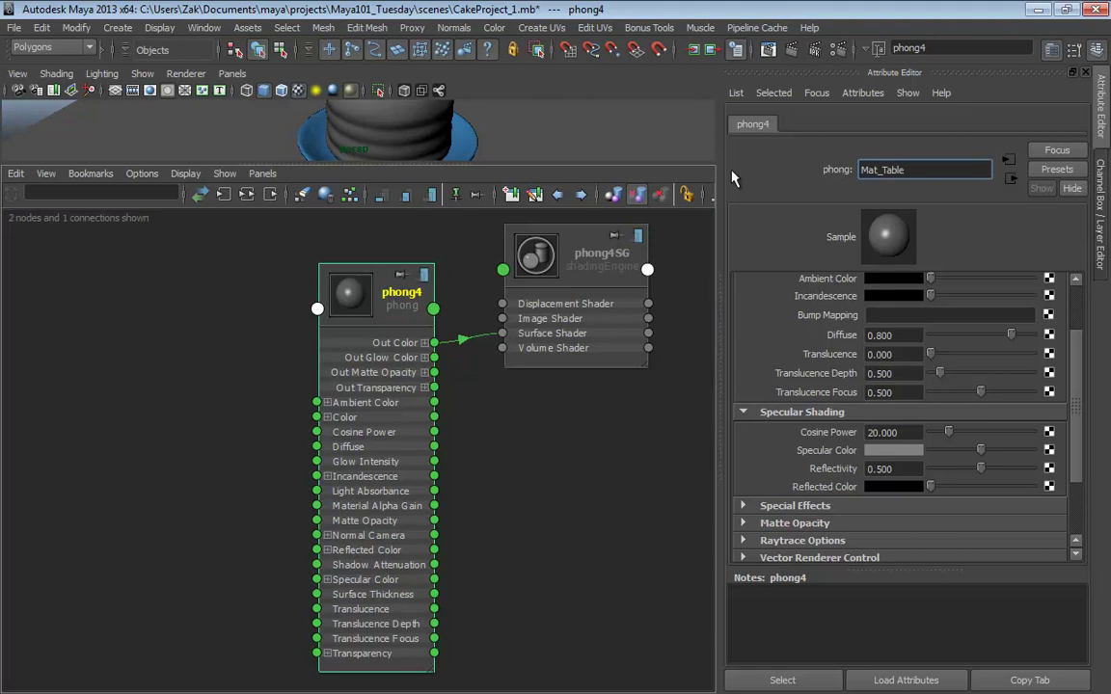
key("Return")
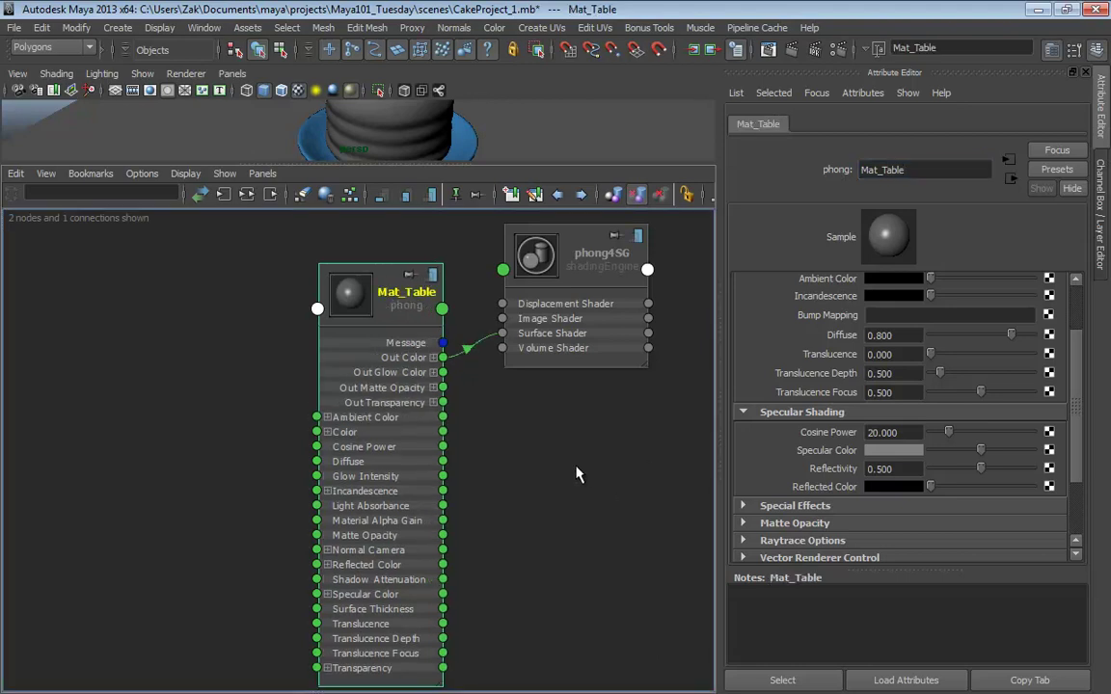
Create a file [Texture] node beside Mat_Table and move its placement node to the left of the file node
middle_click_drag(585, 471, 584, 453, "alt")
right_click_drag(583, 452, 531, 464, "alt")
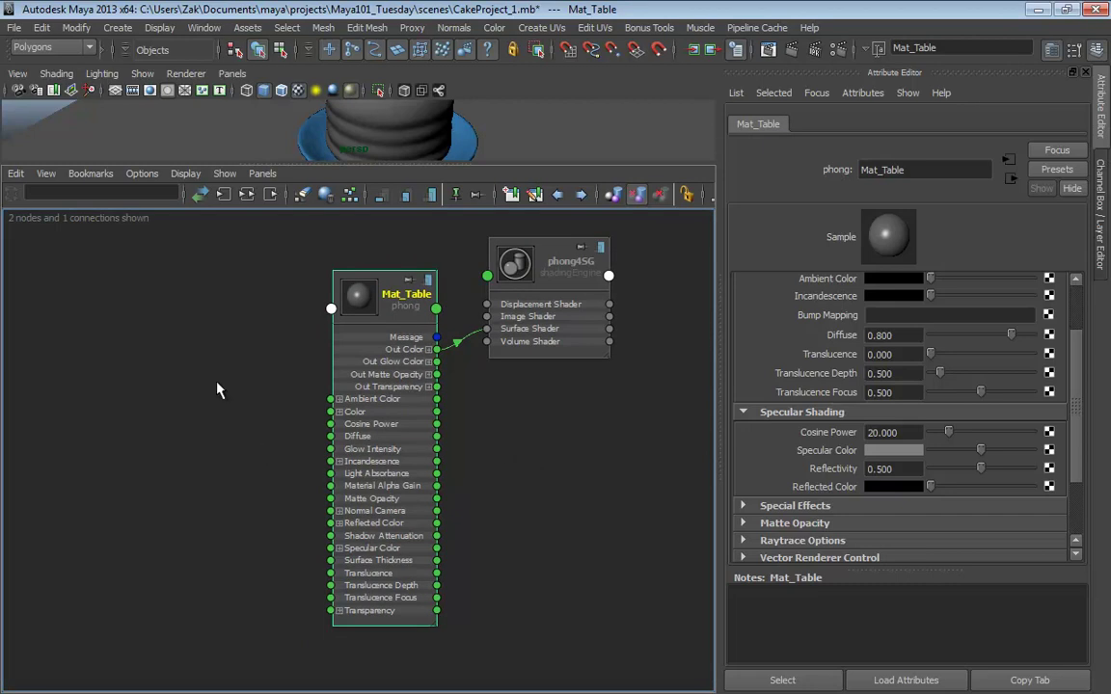
middle_click_drag(217, 389, 231, 417, "alt")
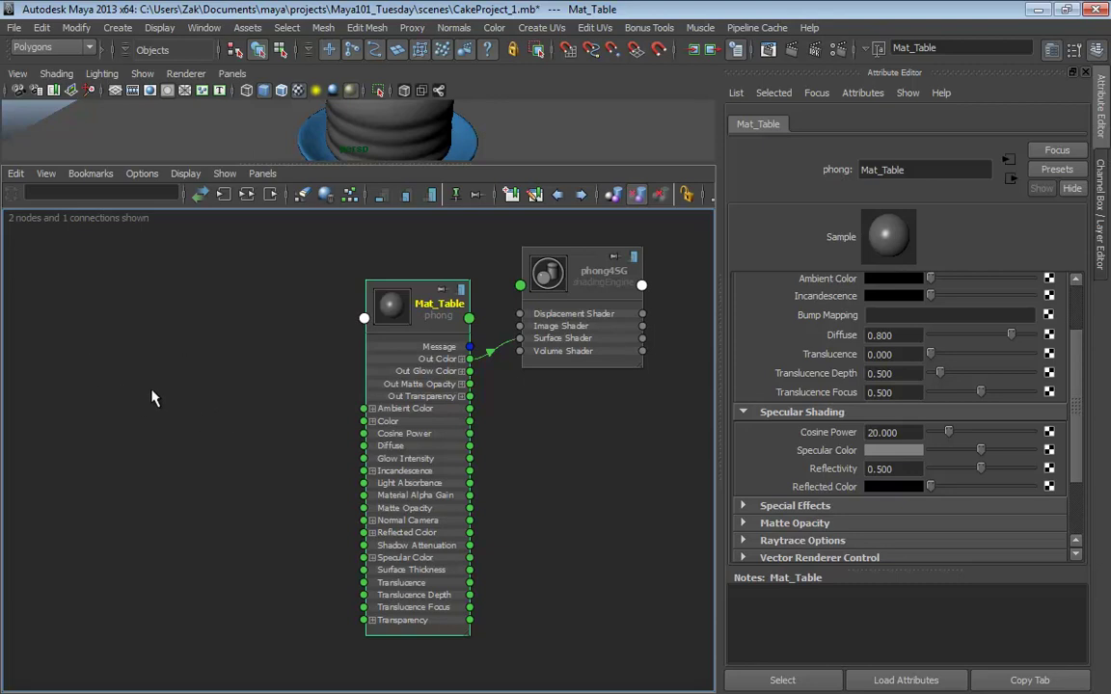
key("Tab")
type("file")
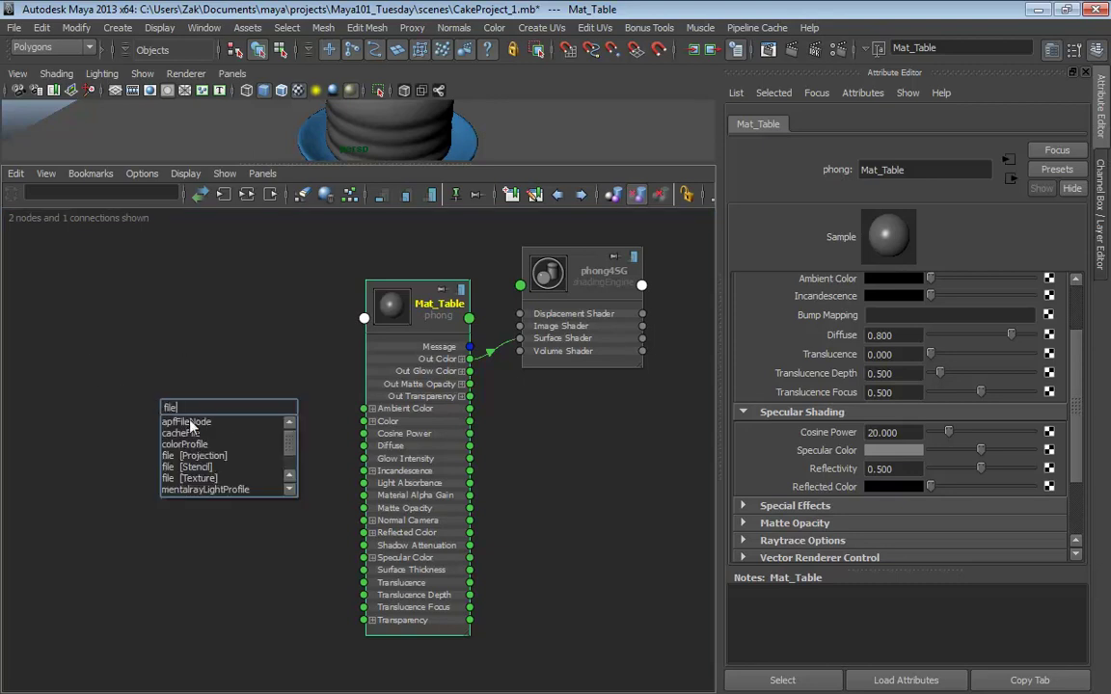
left_click(204, 480)
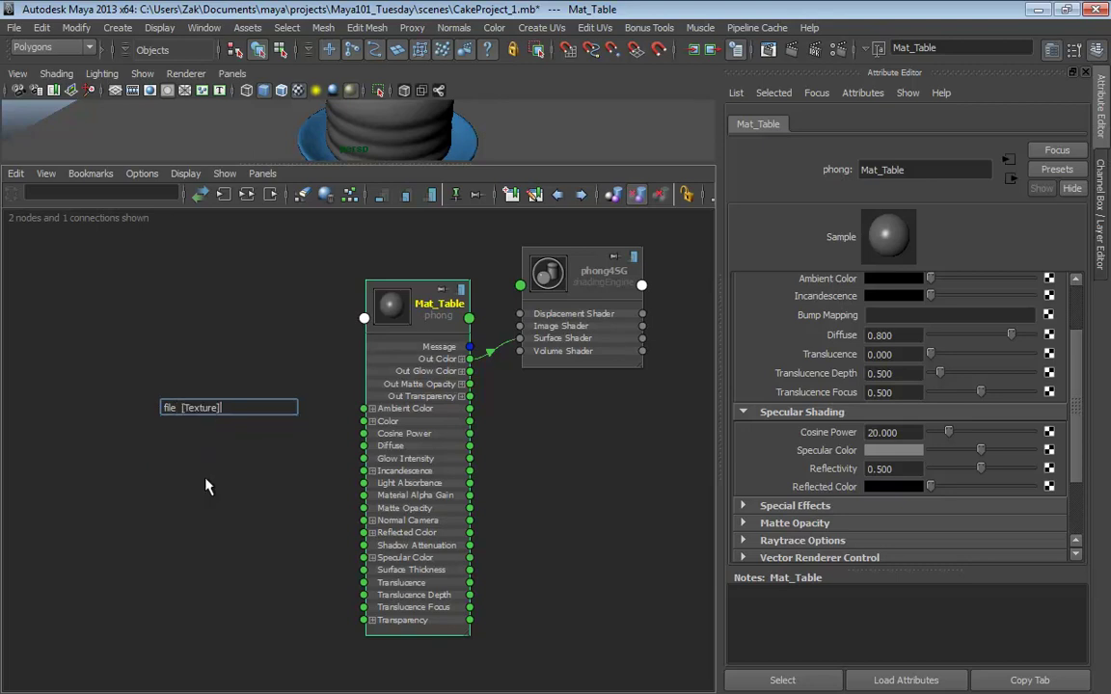
key("Return")
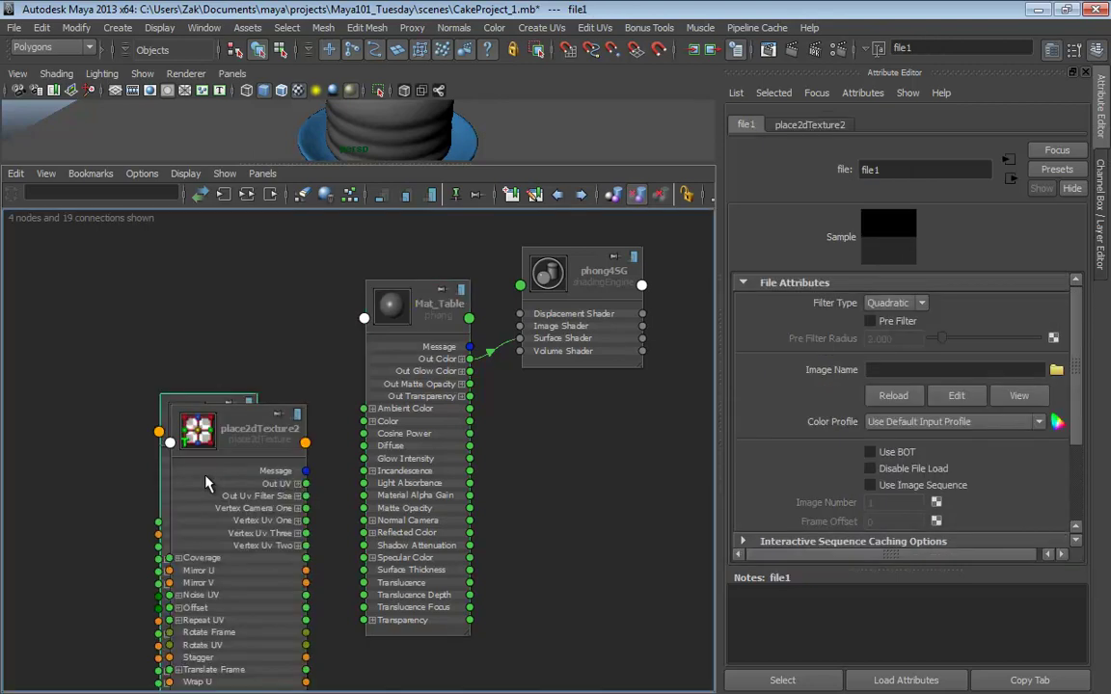
middle_click_drag(206, 400, 290, 360, "alt")
left_click_drag(290, 360, 97, 365)
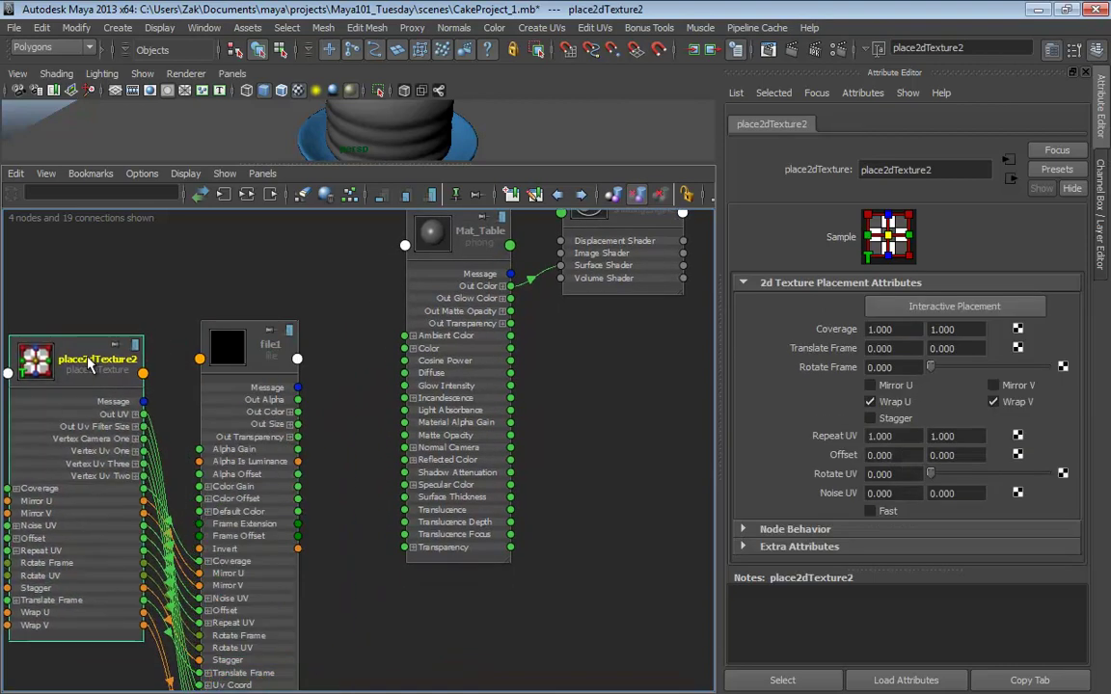
Move the file texture node up level with Mat_Table and rename it Tex_Table_Wood
left_click_drag(220, 320, 272, 246)
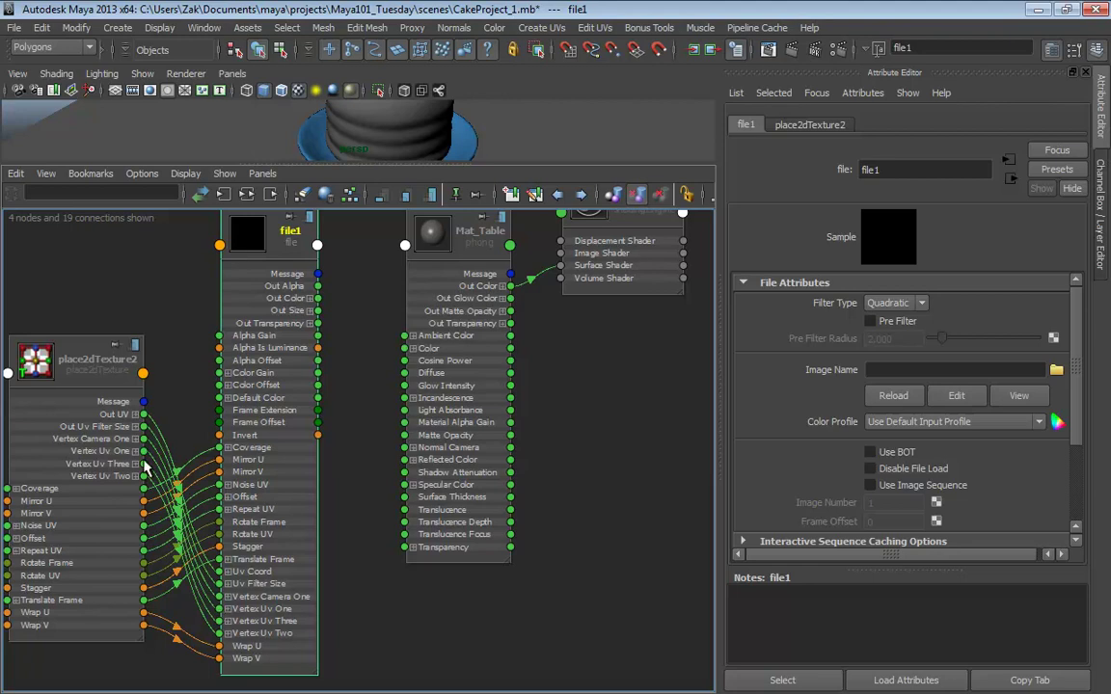
scroll(144, 467, "up", 1)
scroll(241, 530, "down", 3)
scroll(303, 595, "up", 4)
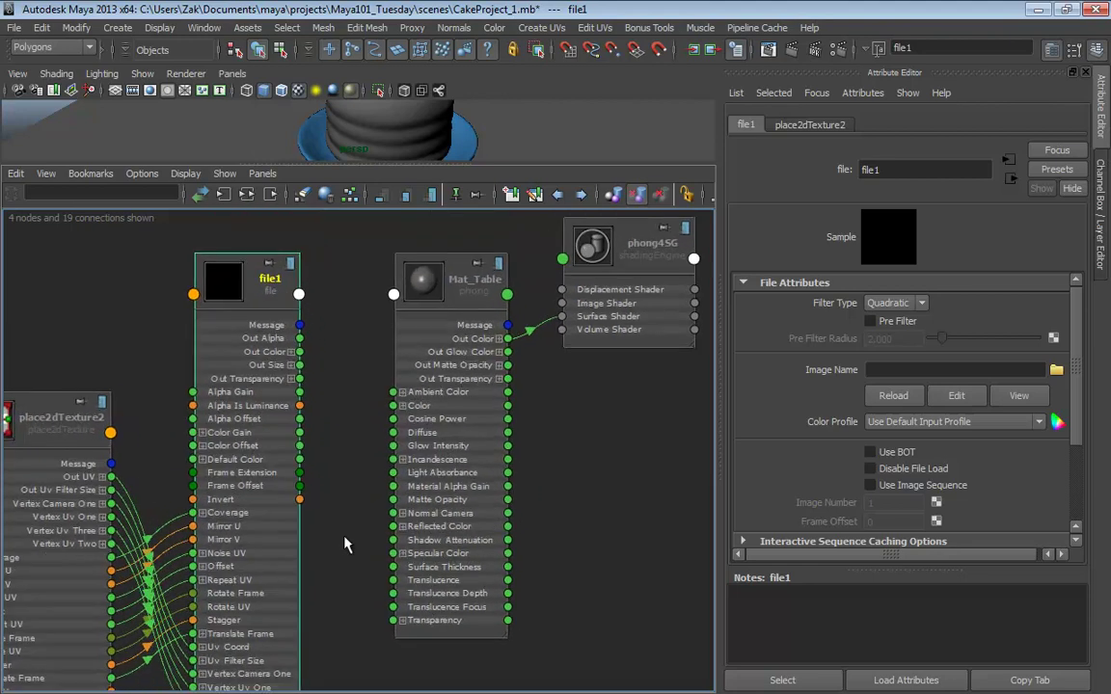
scroll(344, 545, "up", 1)
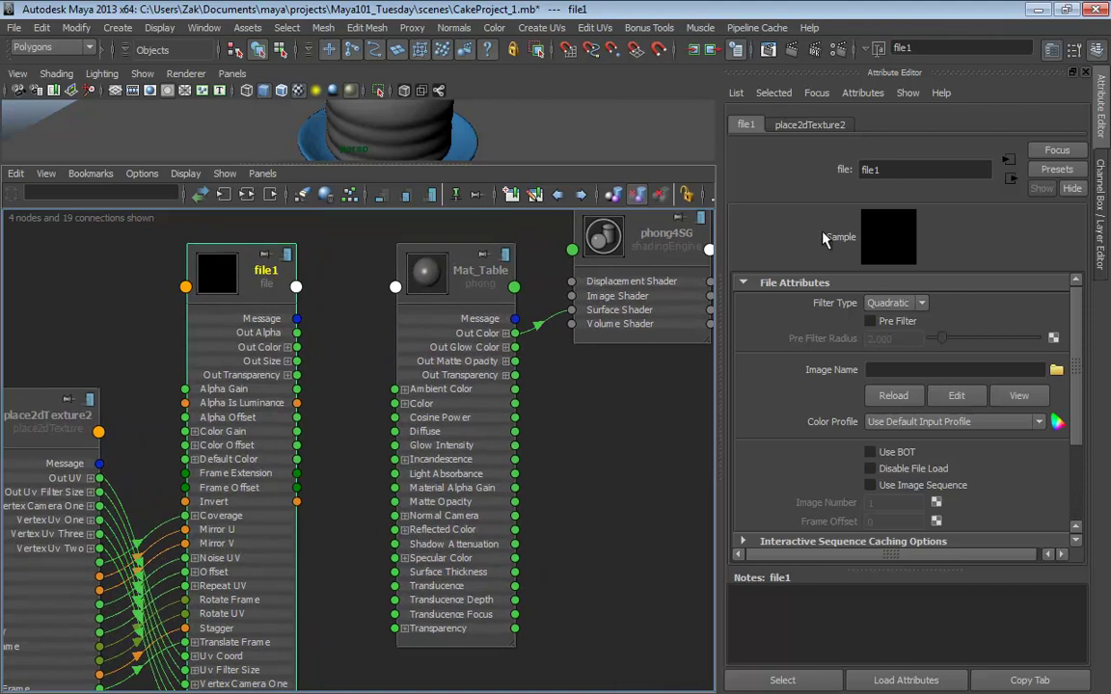
double_click(888, 170)
type("Tex")
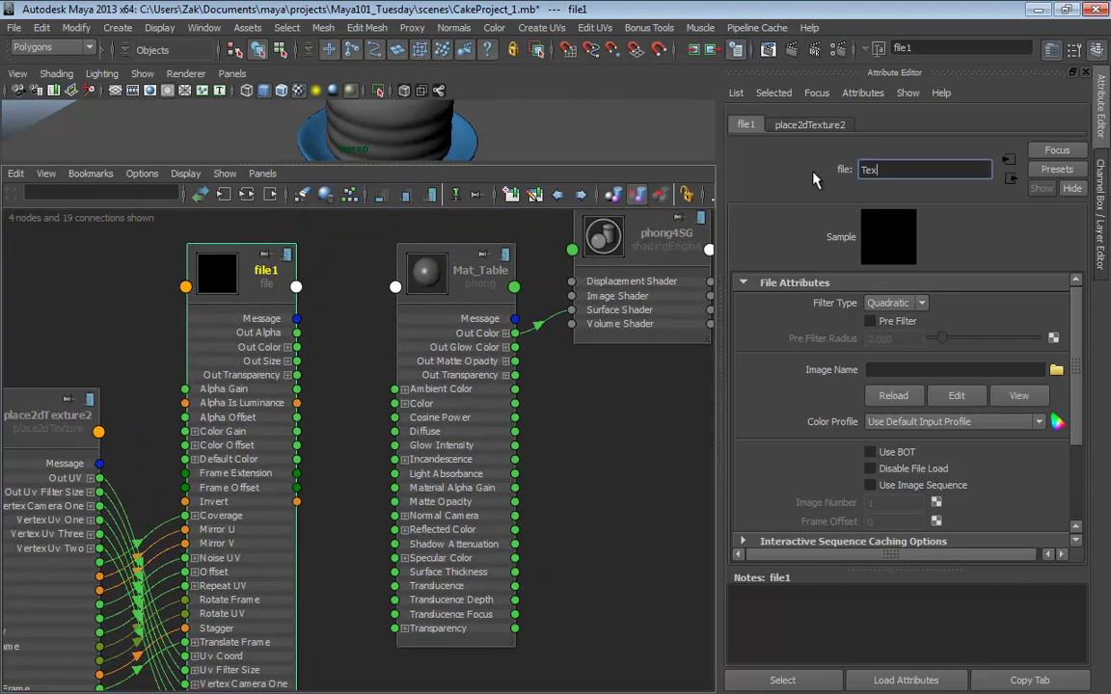
type("_Table_Wood")
key("Return")
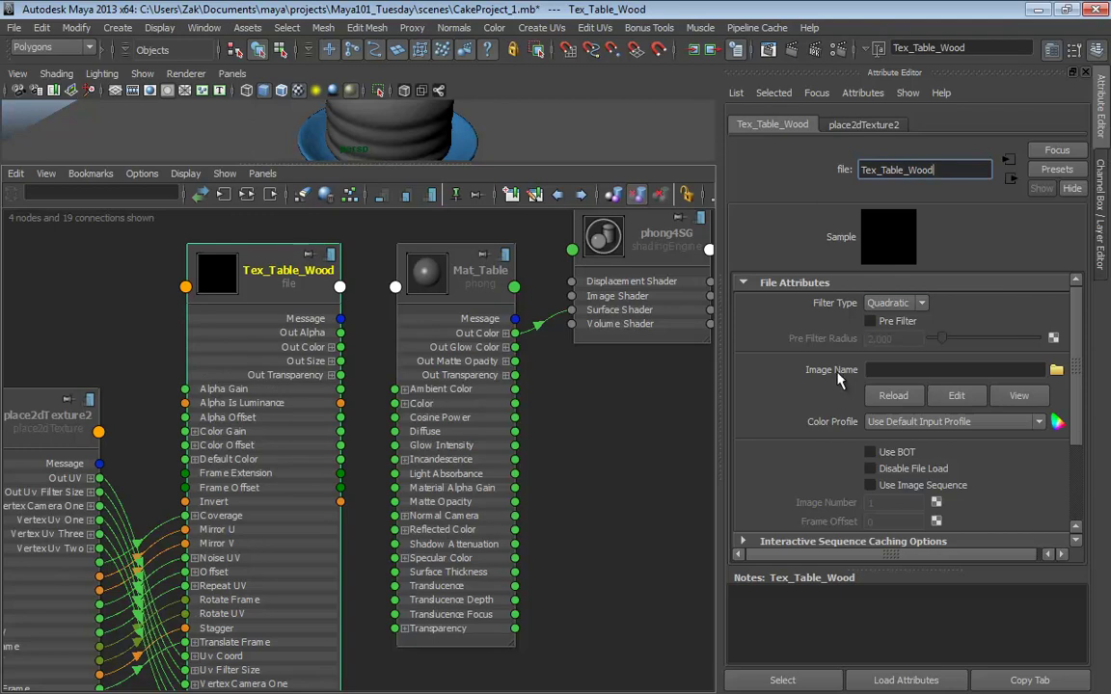
Load furnitureBaseWood.jpg from the project's sourceimages folder as the image of Tex_Table_Wood
left_click(1056, 371)
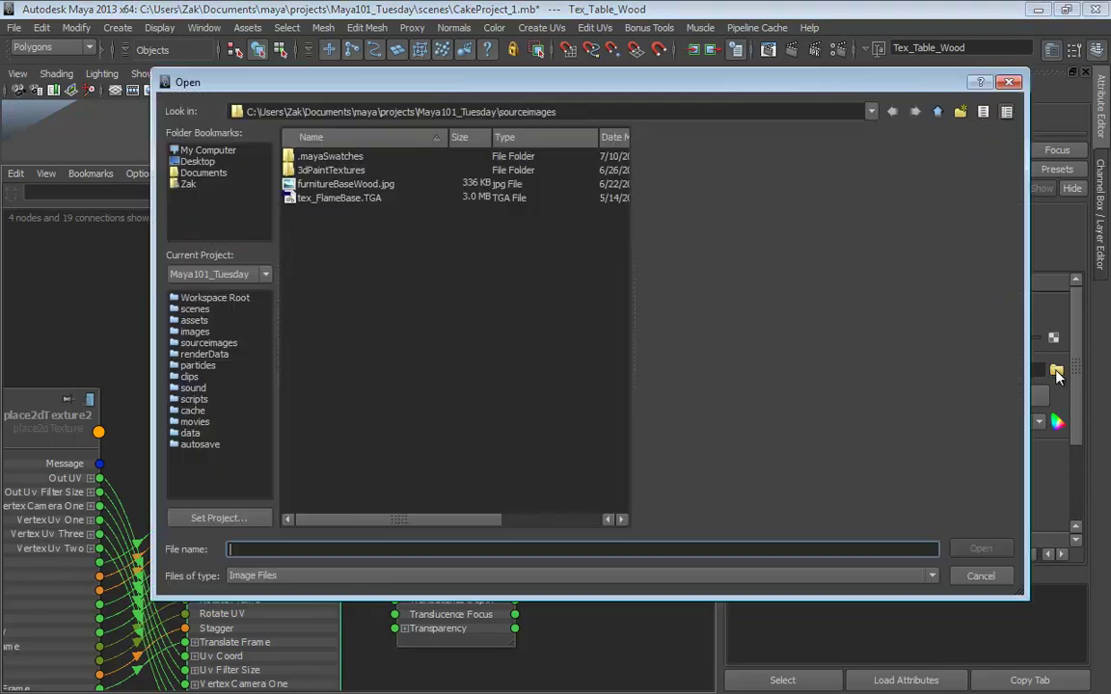
left_click(336, 187)
left_click(975, 548)
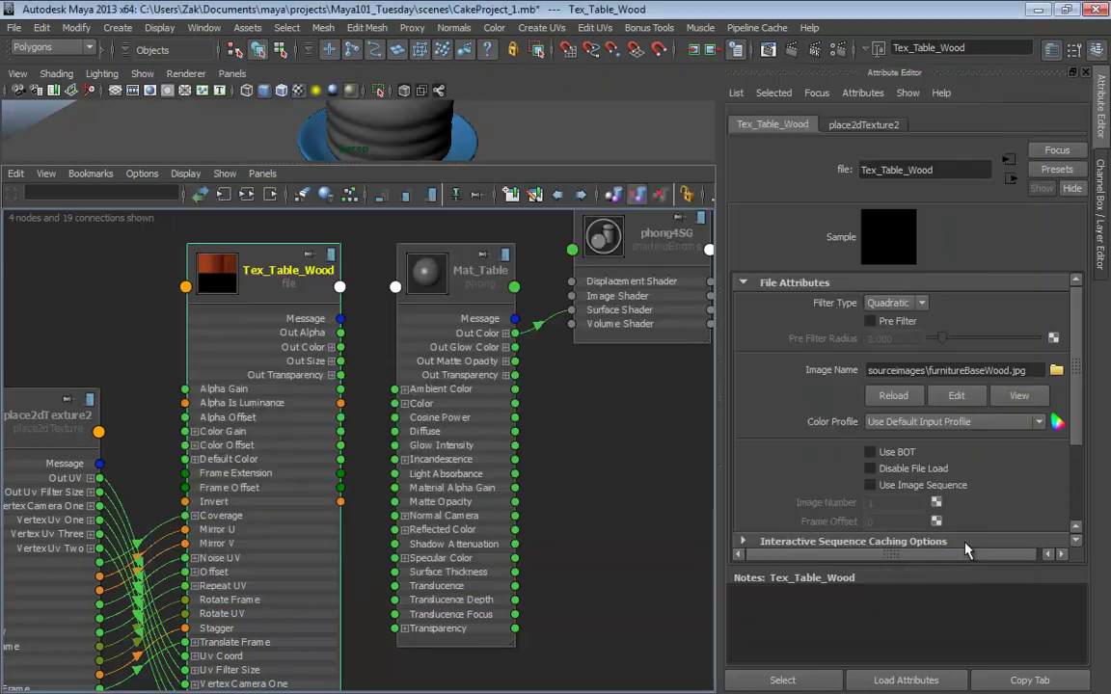
Connect the Out Color of Tex_Table_Wood to the Color input of Mat_Table
middle_click_drag(631, 499, 664, 466, "alt")
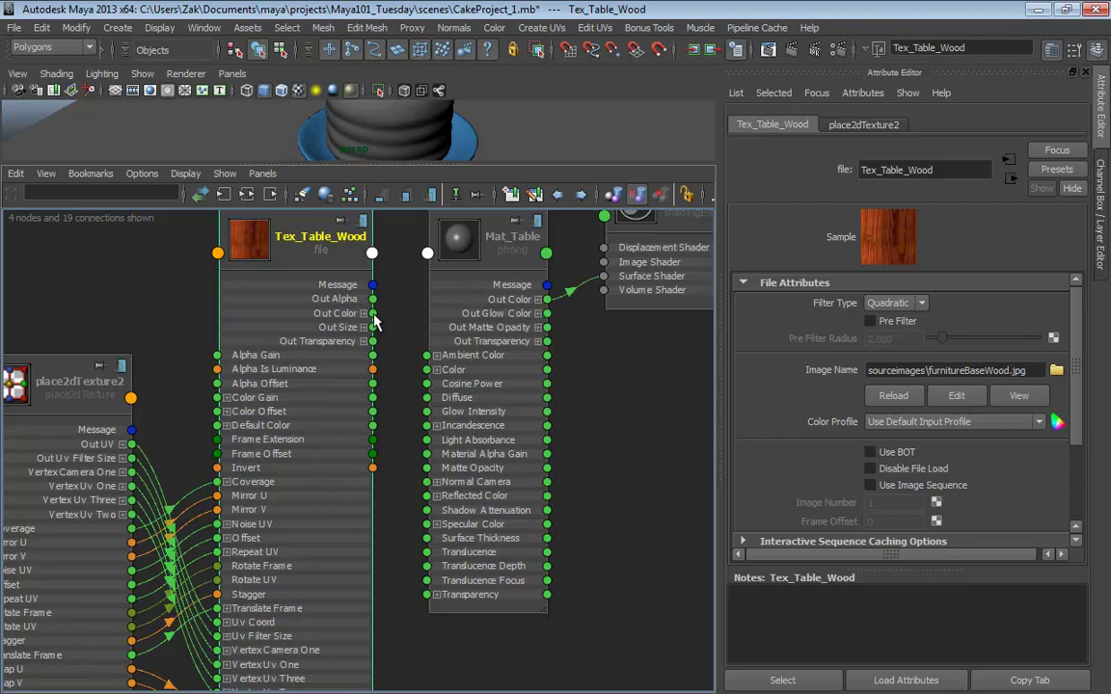
left_click_drag(372, 315, 424, 370)
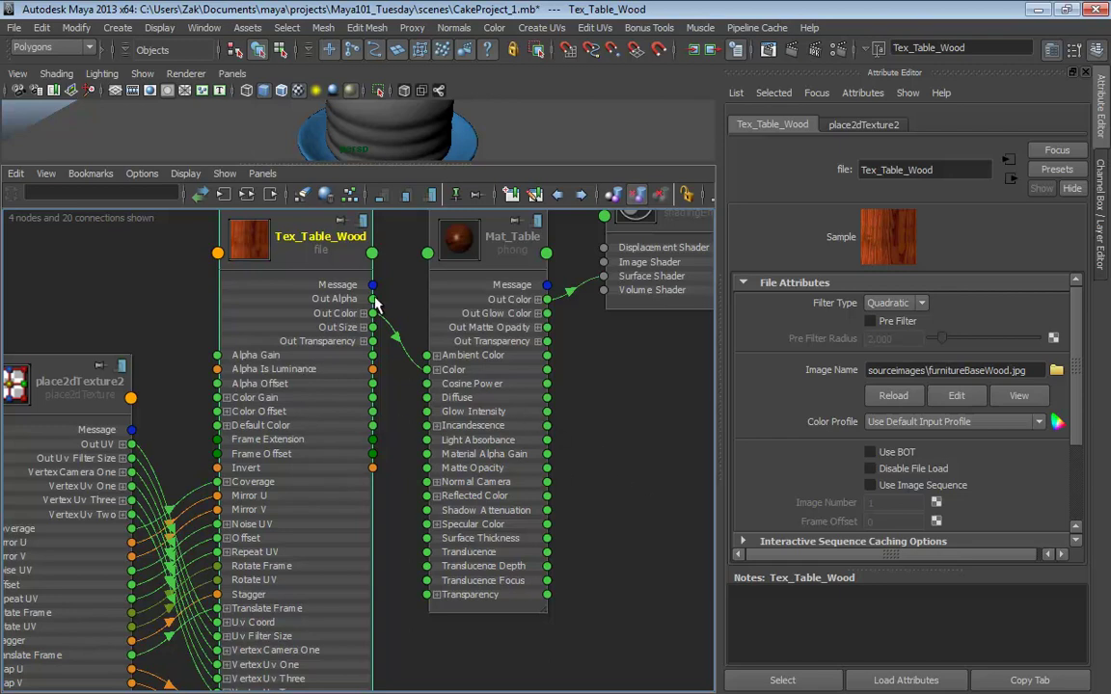
left_click_drag(372, 299, 385, 448)
left_click_drag(372, 299, 386, 445)
Move the placement node and Tex_Table_Wood farther from Mat_Table to make room for another node between them
scroll(539, 453, "down", 5)
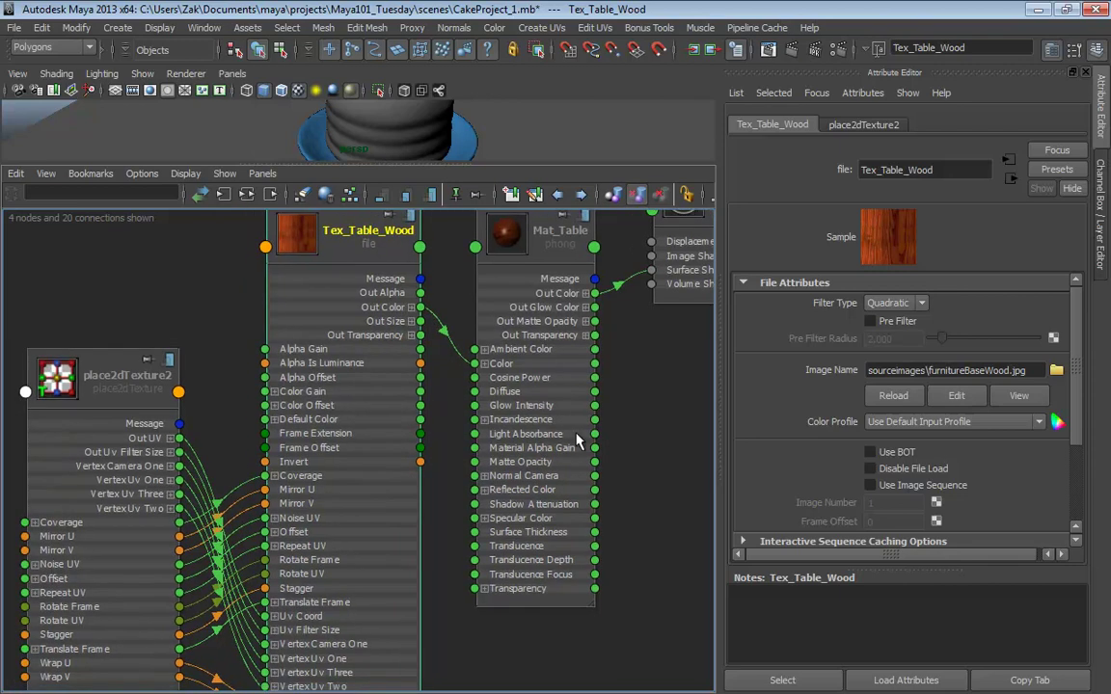
left_click_drag(194, 430, 101, 429)
left_click_drag(366, 436, 258, 436)
scroll(376, 439, "up", 5)
scroll(540, 463, "up", 2)
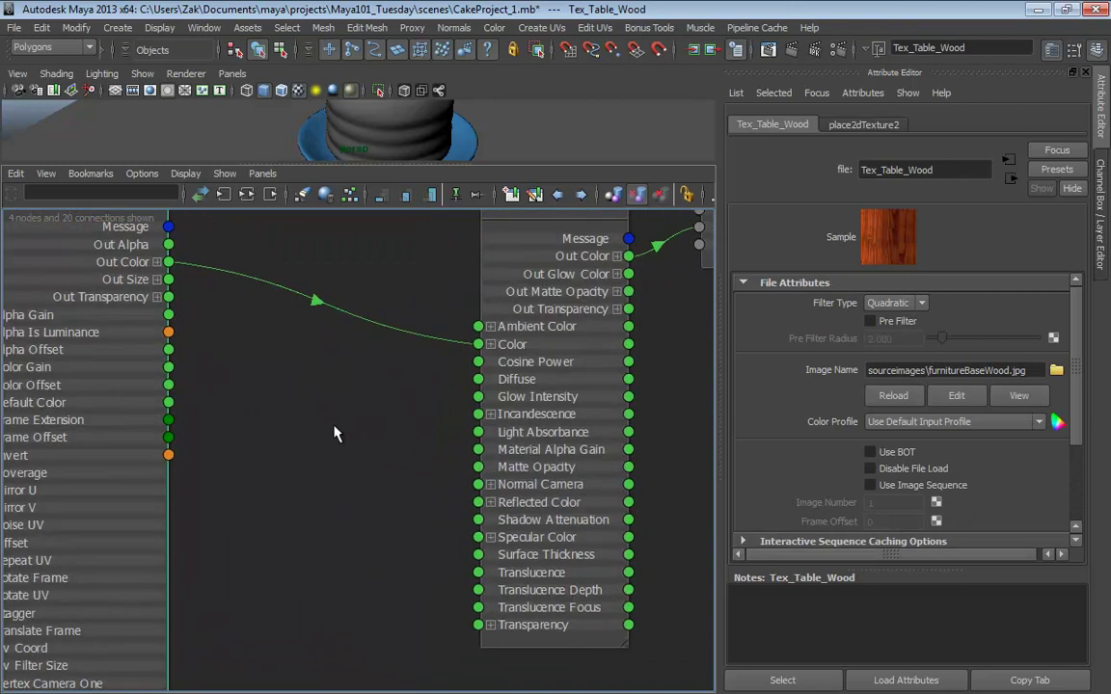
Create a bump2d node and place it between Tex_Table_Wood and Mat_Table, below the color connection
middle_click_drag(334, 434, 376, 465, "alt")
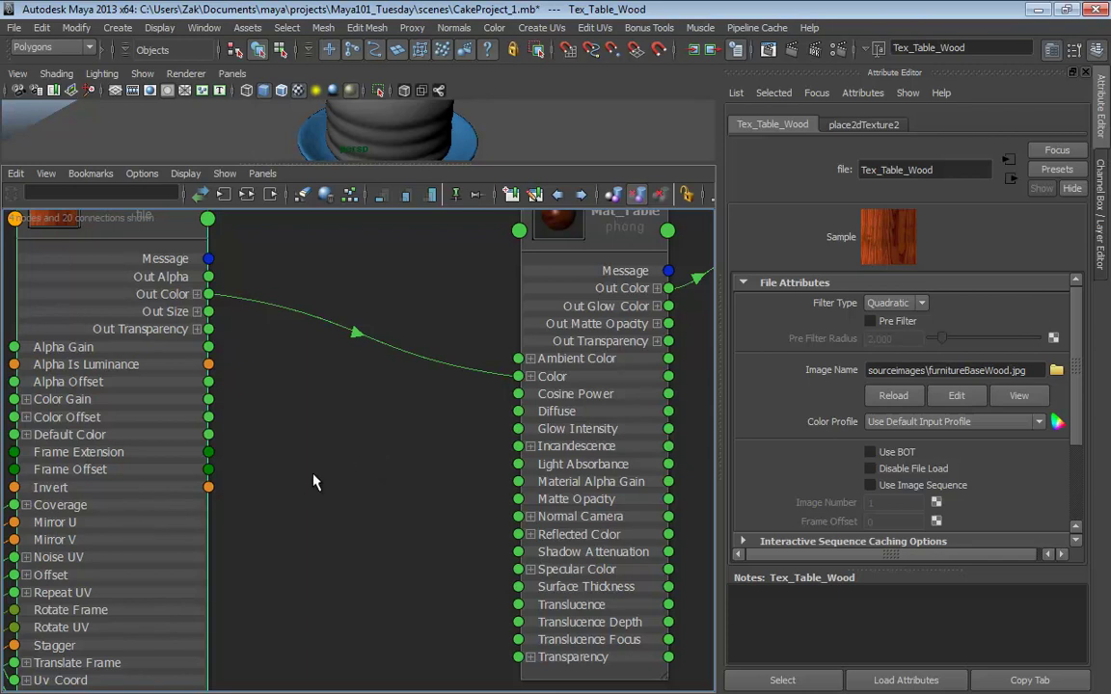
key("Tab")
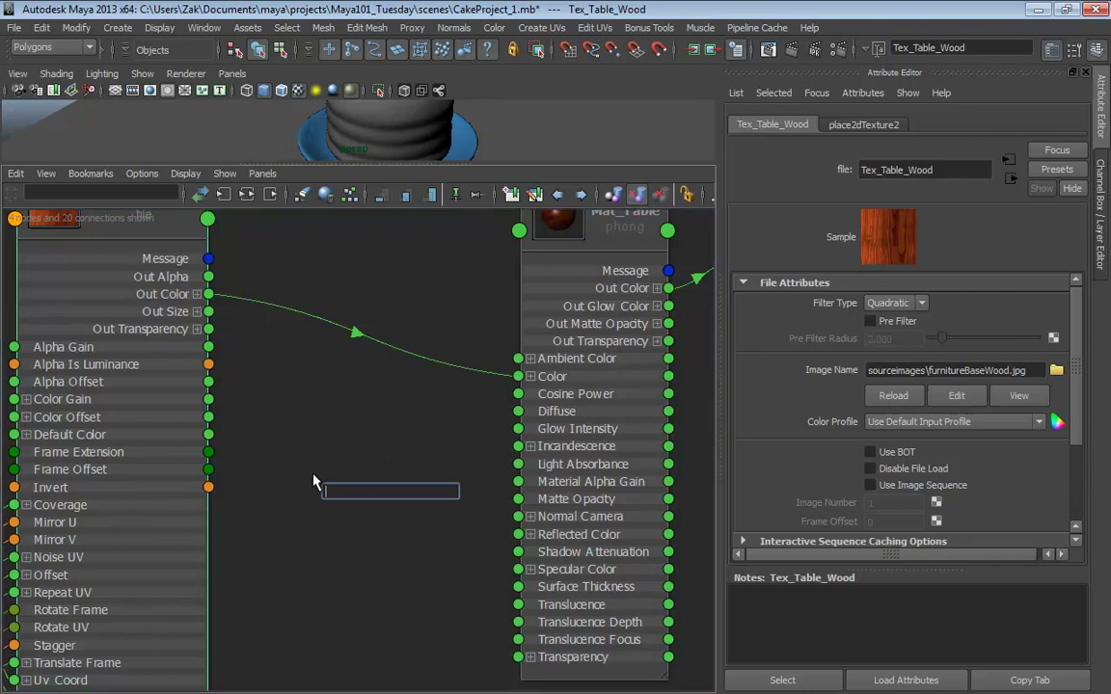
type("bump")
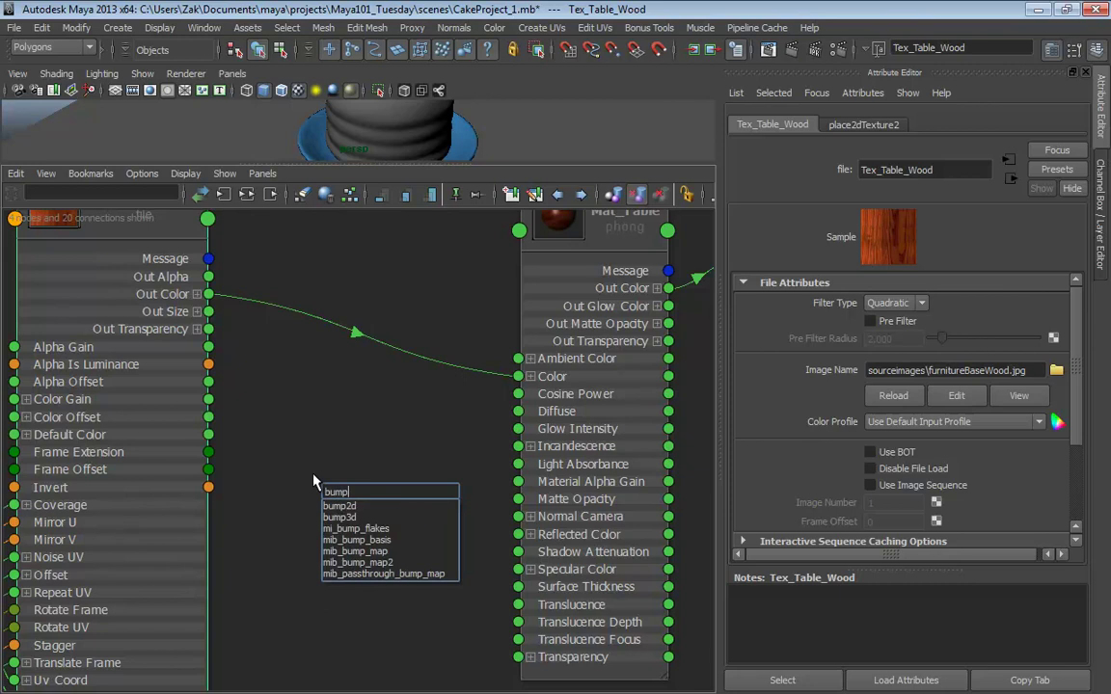
left_click(341, 509)
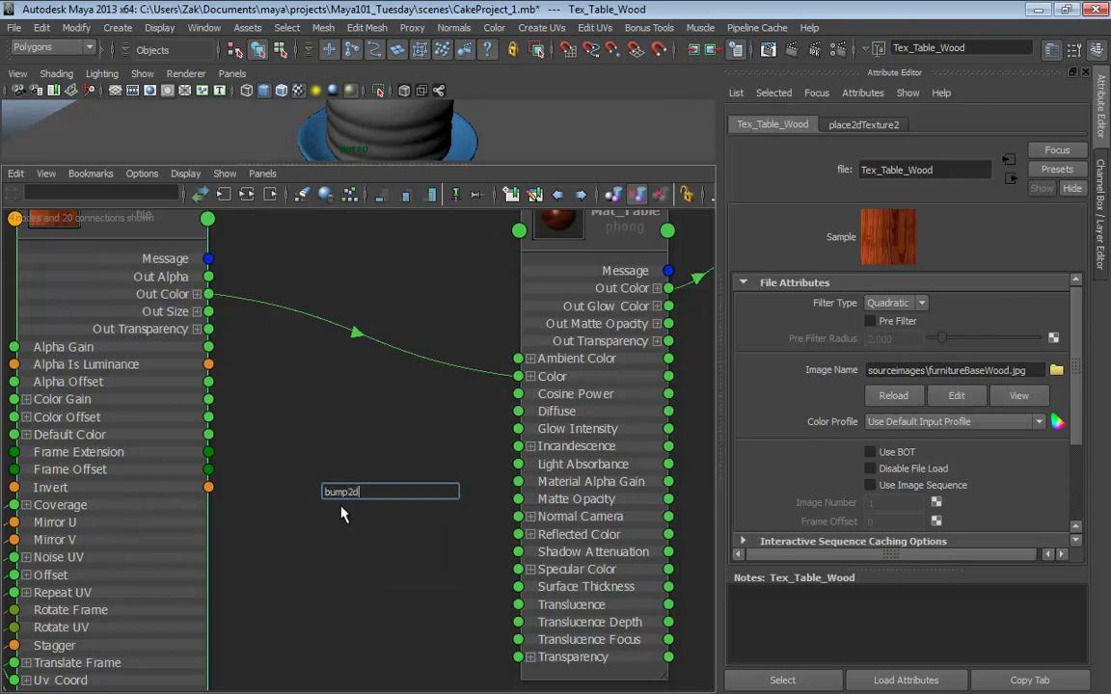
key("Return")
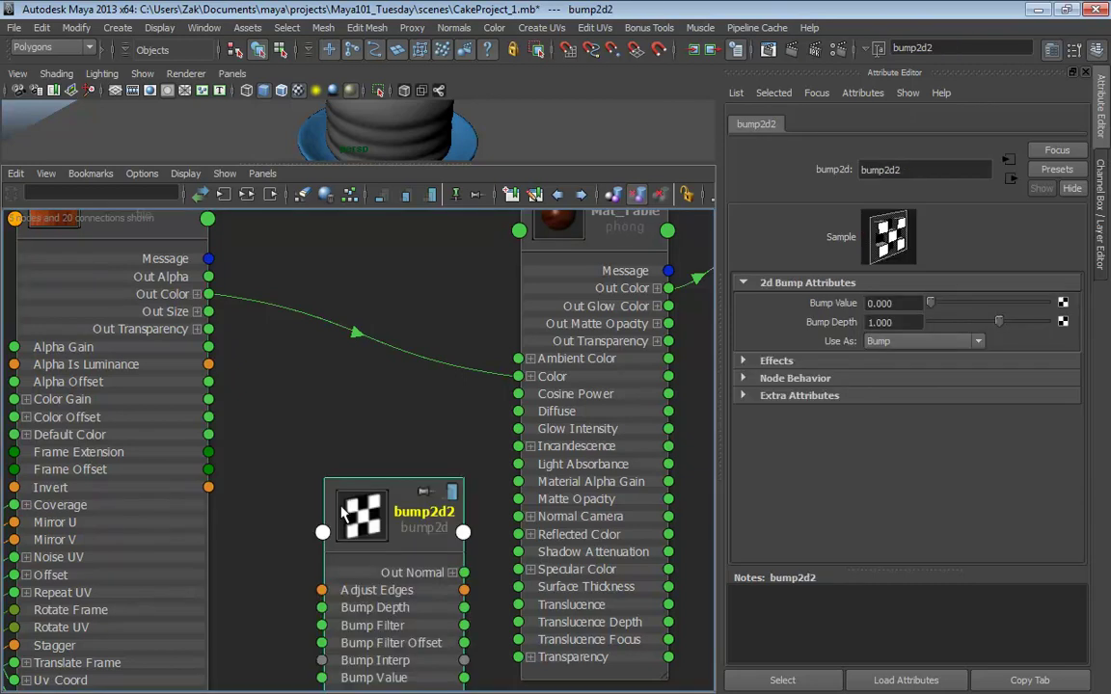
left_click_drag(344, 511, 342, 430)
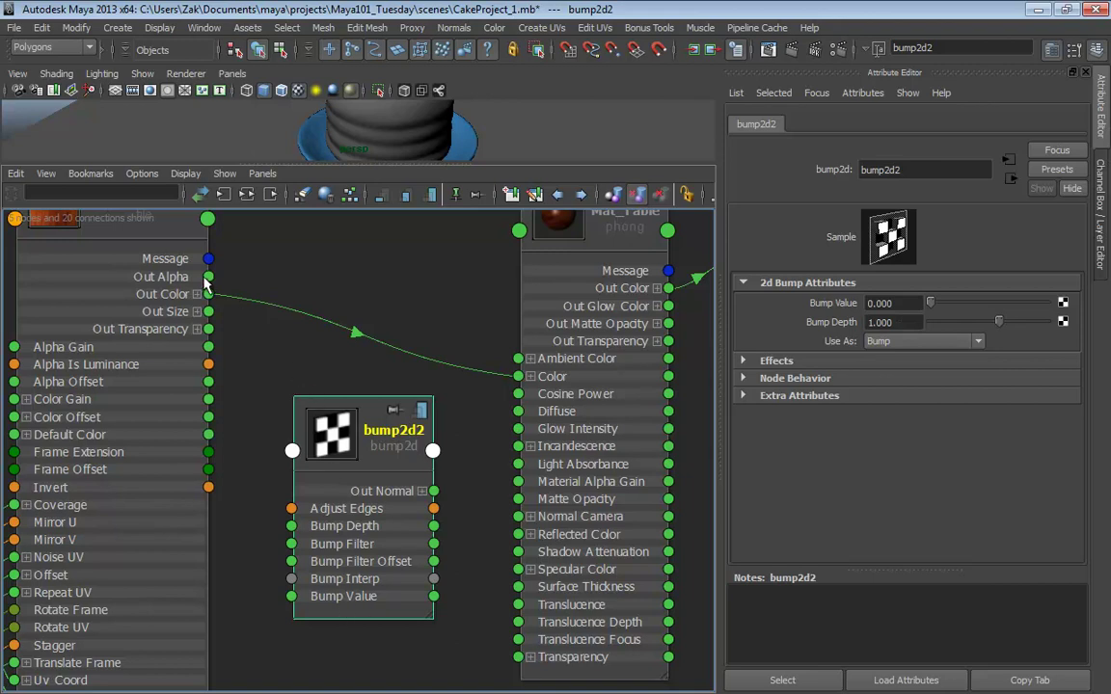
Connect Tex_Table_Wood's Out Alpha to the bump node's Bump Value, and the bump node's Out Normal to Mat_Table's Normal Camera
left_click_drag(209, 277, 291, 596)
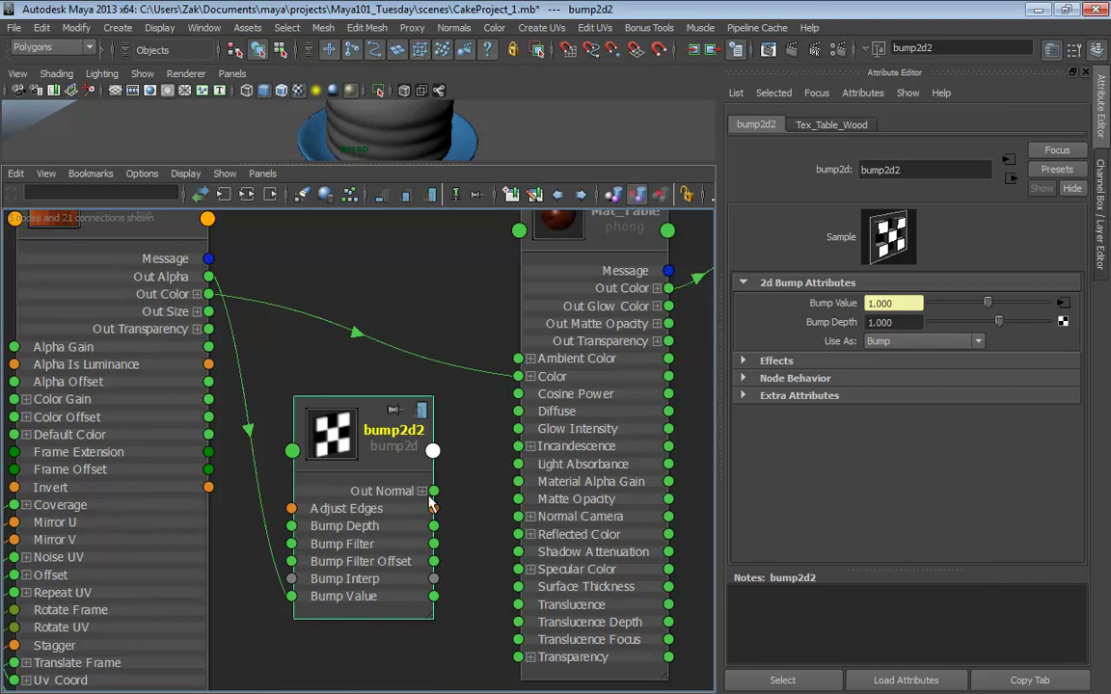
left_click_drag(434, 494, 518, 517)
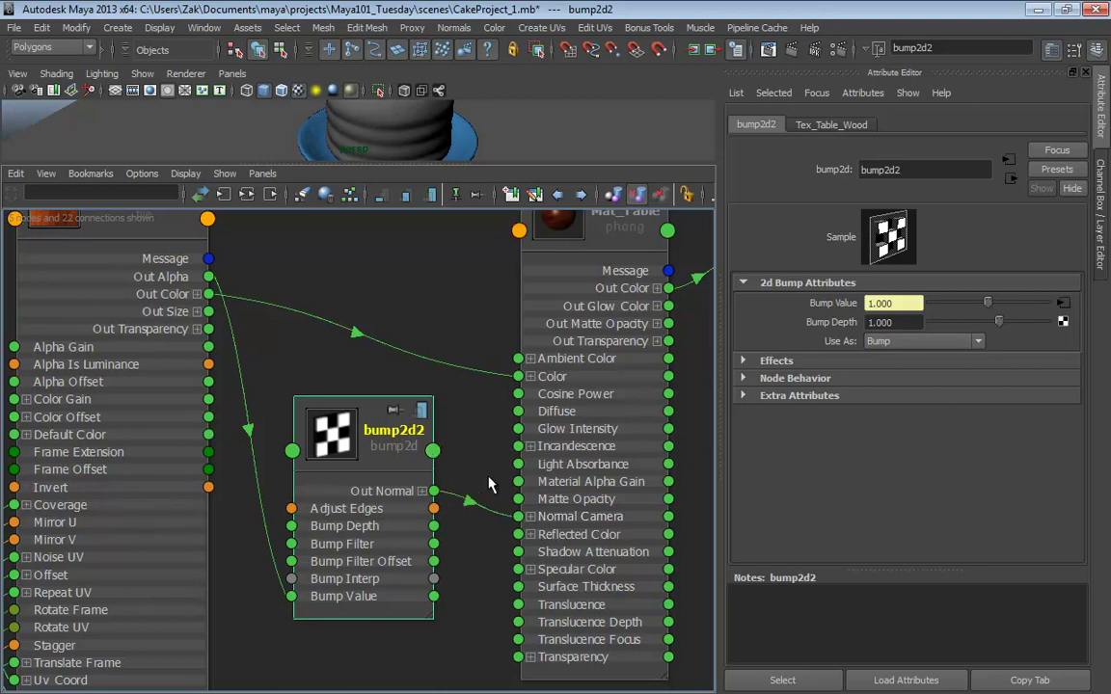
Set the second Repeat UV value of the wood texture's placement node to 2
middle_click_drag(417, 300, 456, 439, "alt")
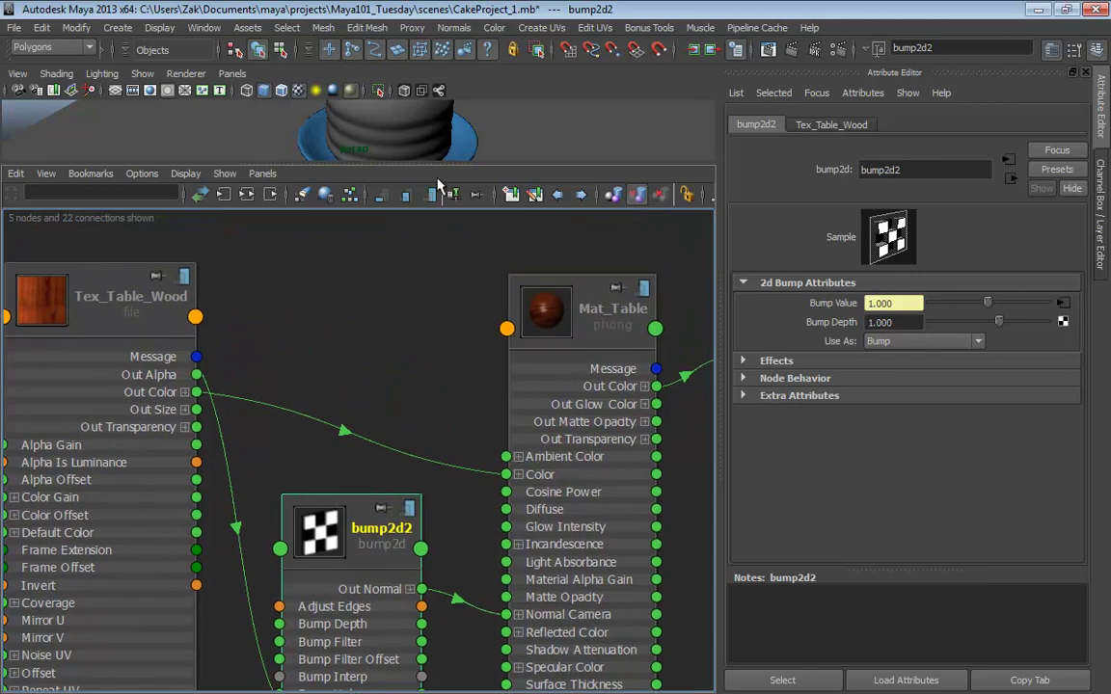
right_click_drag(439, 185, 305, 376, "alt")
left_click(40, 416)
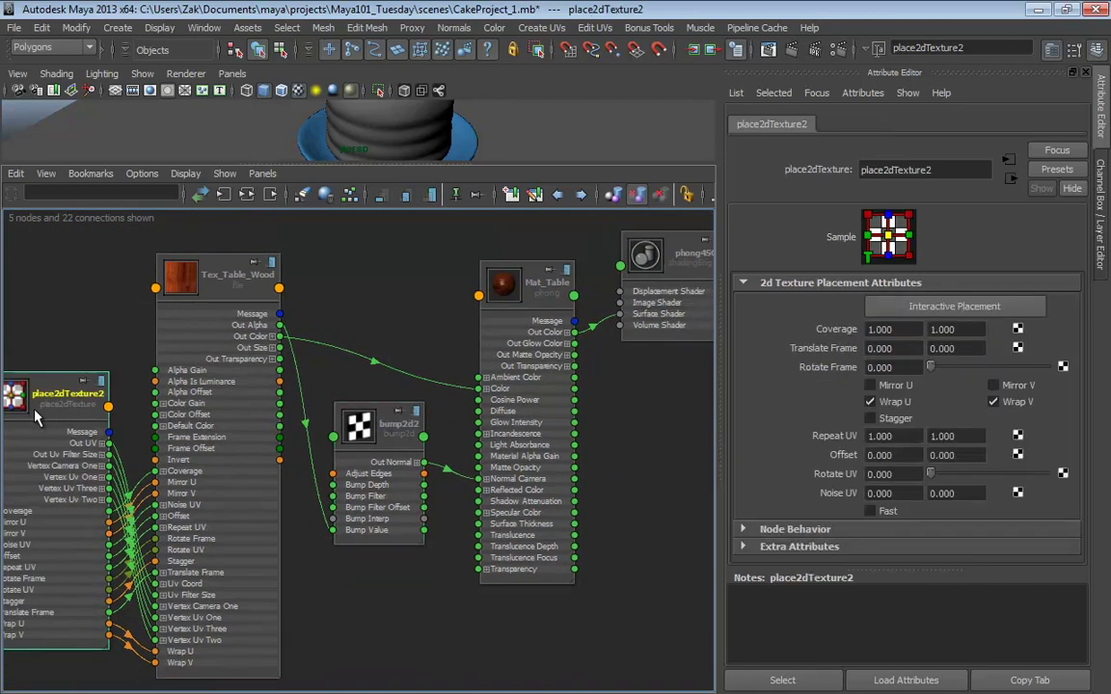
left_click_drag(906, 436, 852, 424)
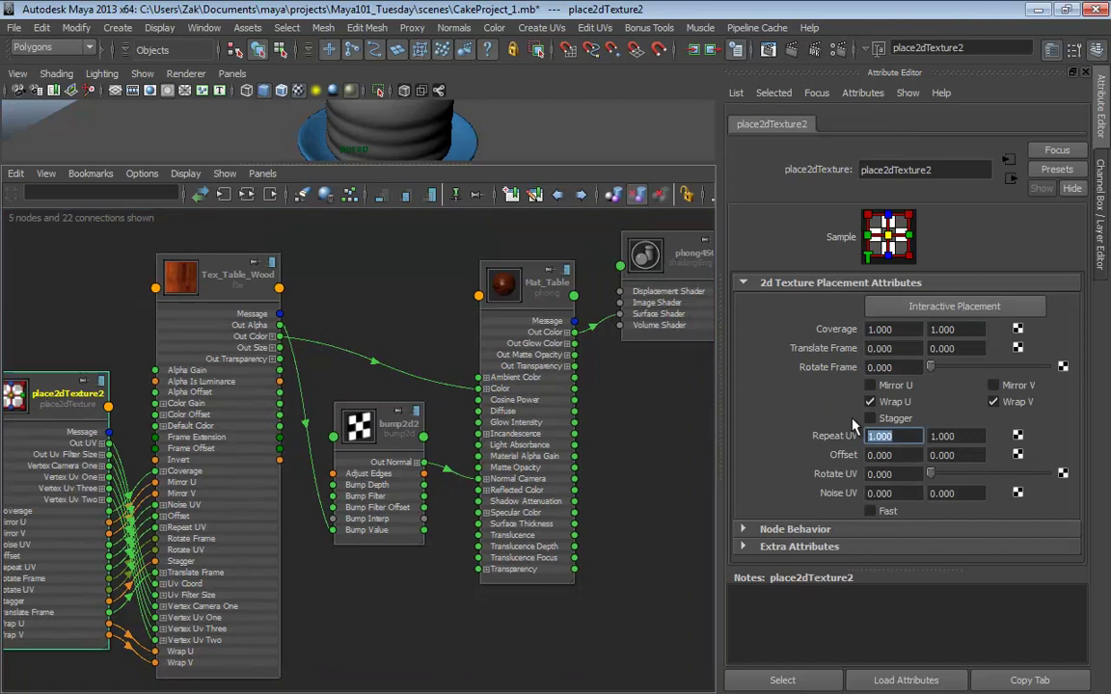
key("Tab")
type("2")
key("Return")
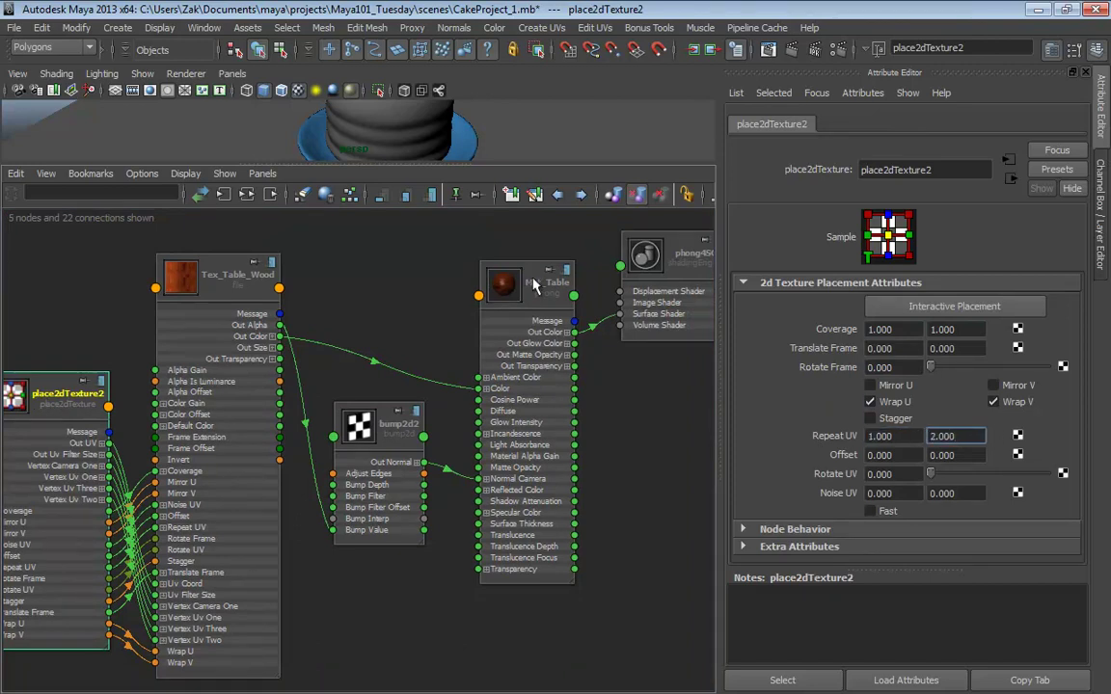
Set the Bump Depth of the bump2d node to -0.025
left_click(446, 349)
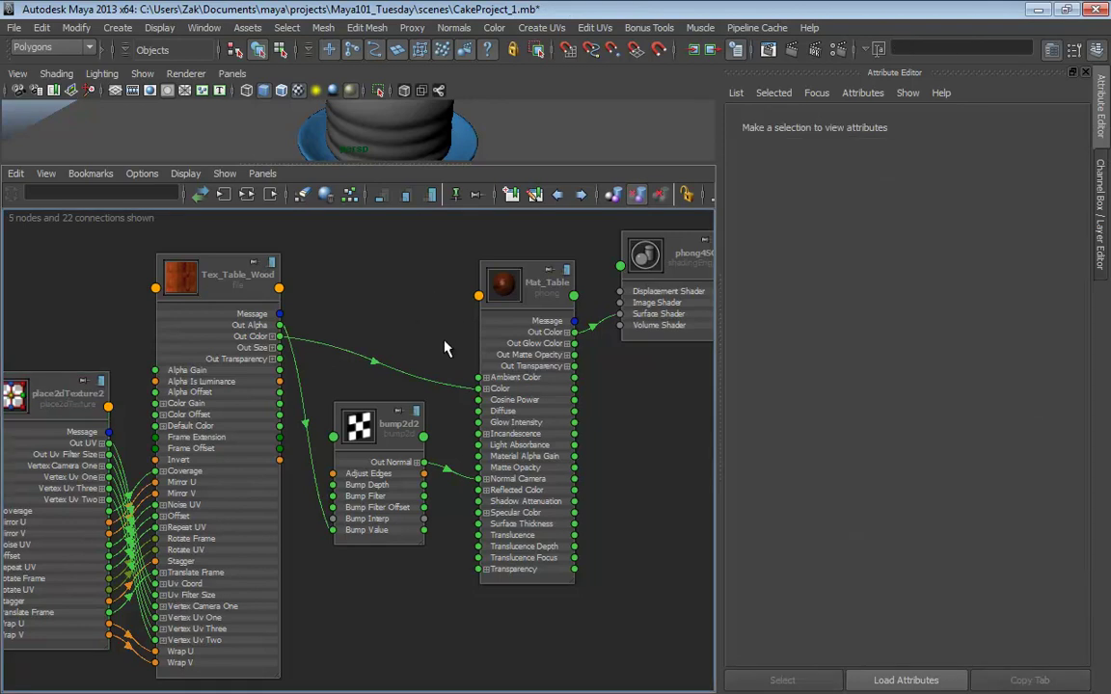
left_click(381, 425)
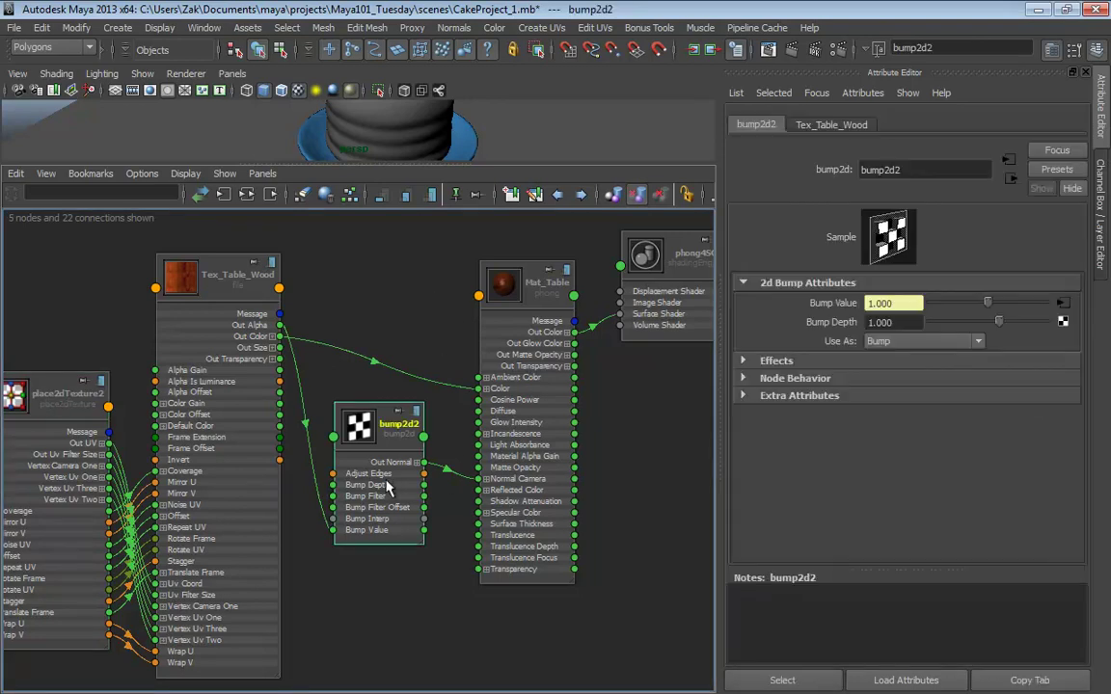
left_click(887, 322)
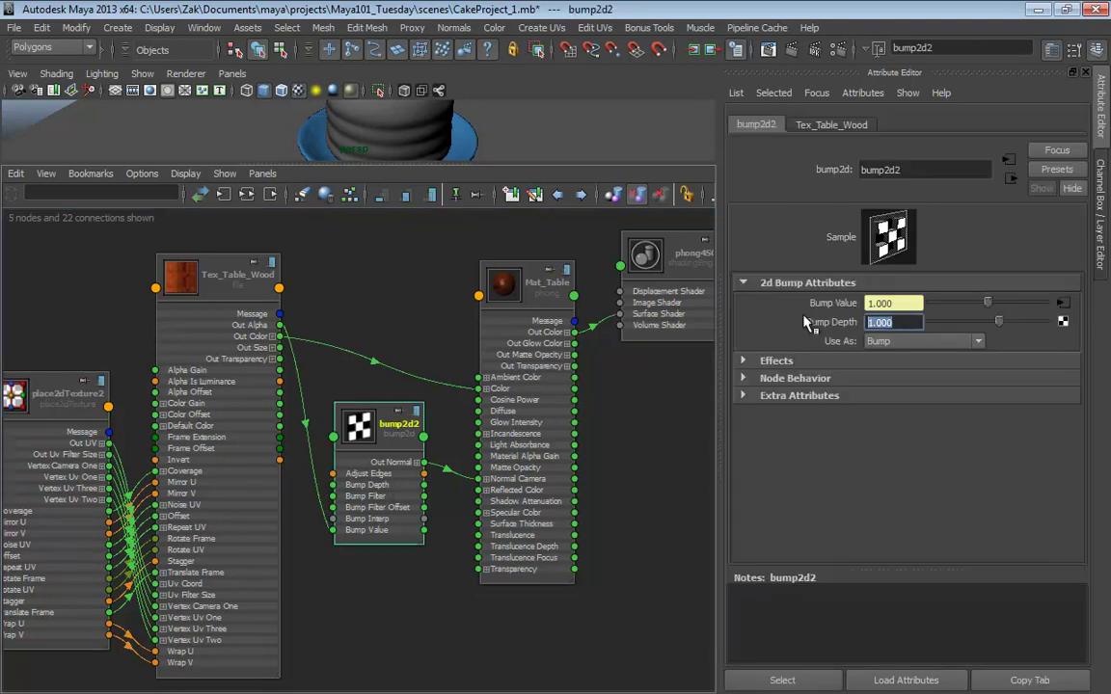
type("-.025")
key("Return")
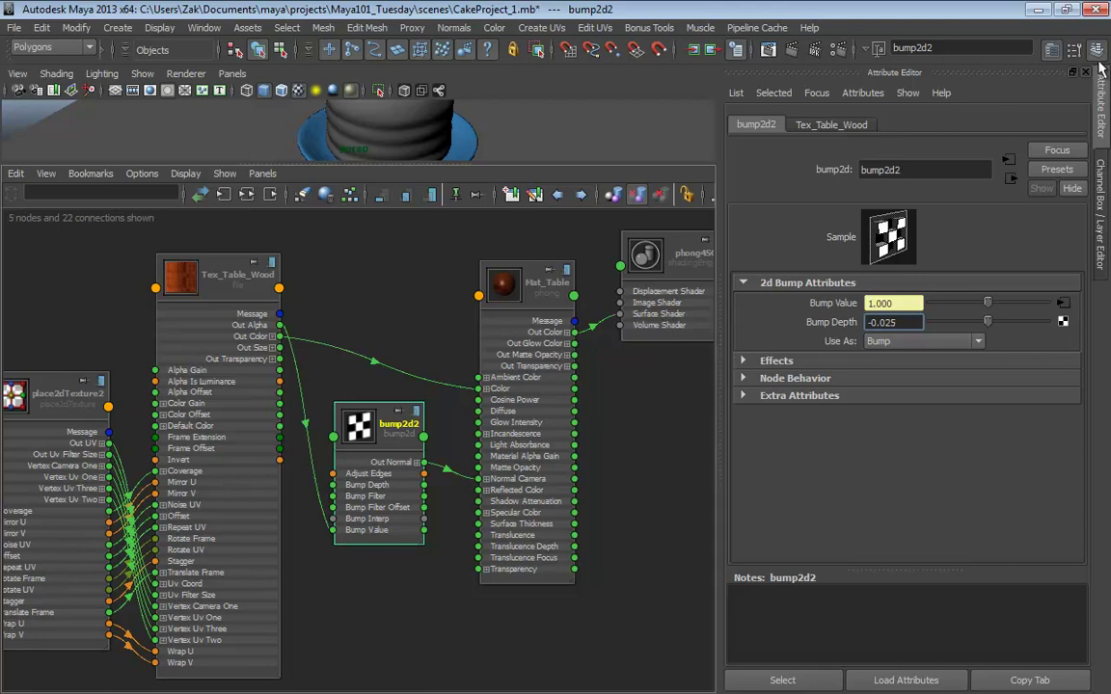
Hide the Attribute Editor and enlarge the Node Editor to examine the complete Mat_Table network through to its shading group
key("ctrl+a")
middle_click_drag(702, 383, 807, 384, "alt")
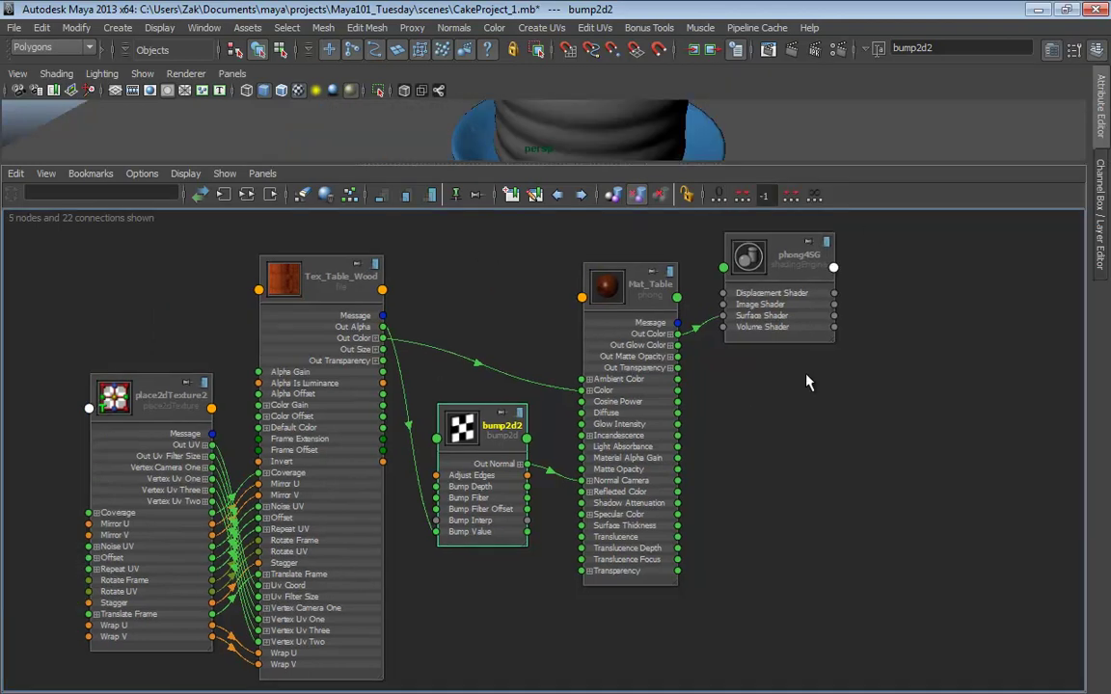
left_click_drag(669, 164, 676, 113)
scroll(794, 409, "up", 2)
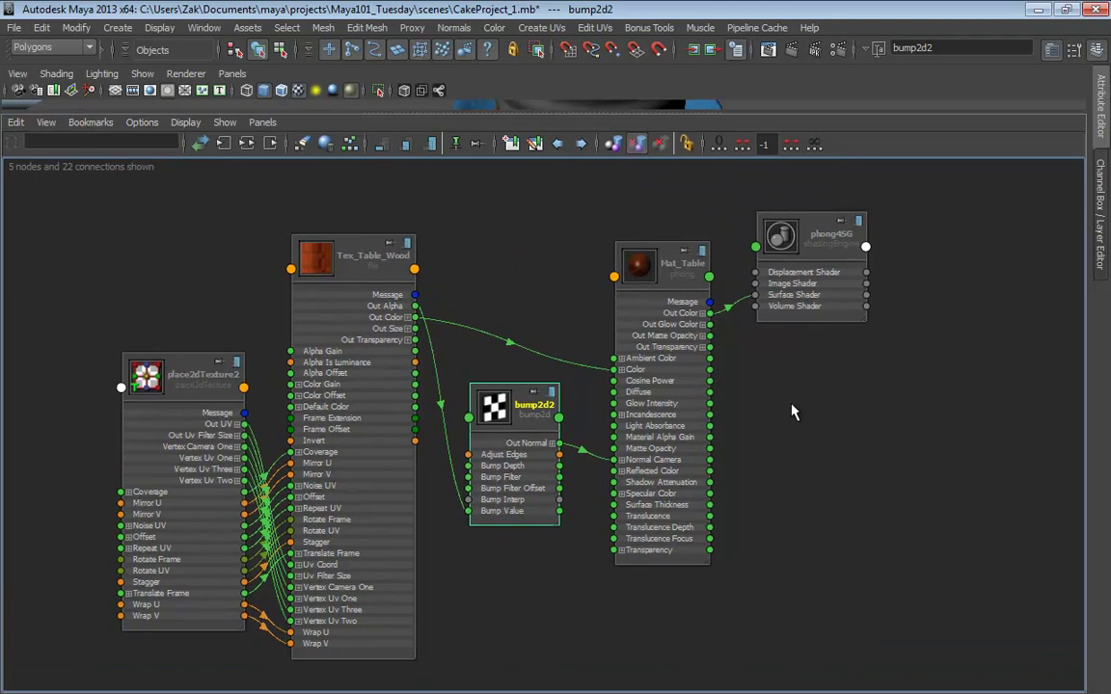
scroll(835, 408, "up", 1)
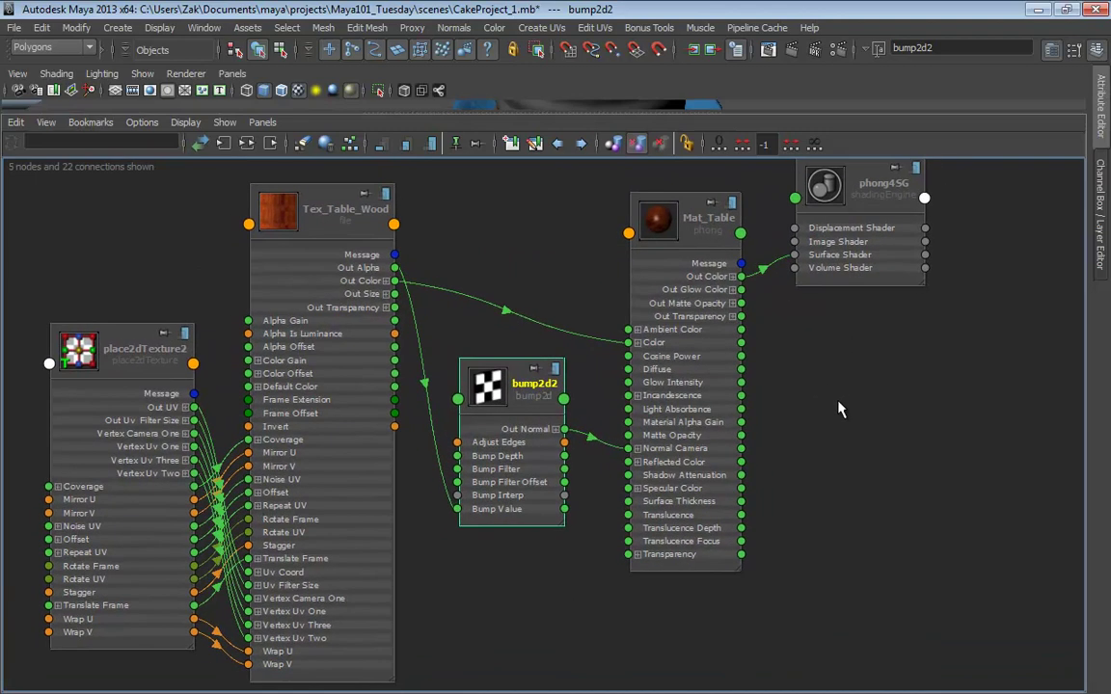
left_click(868, 184)
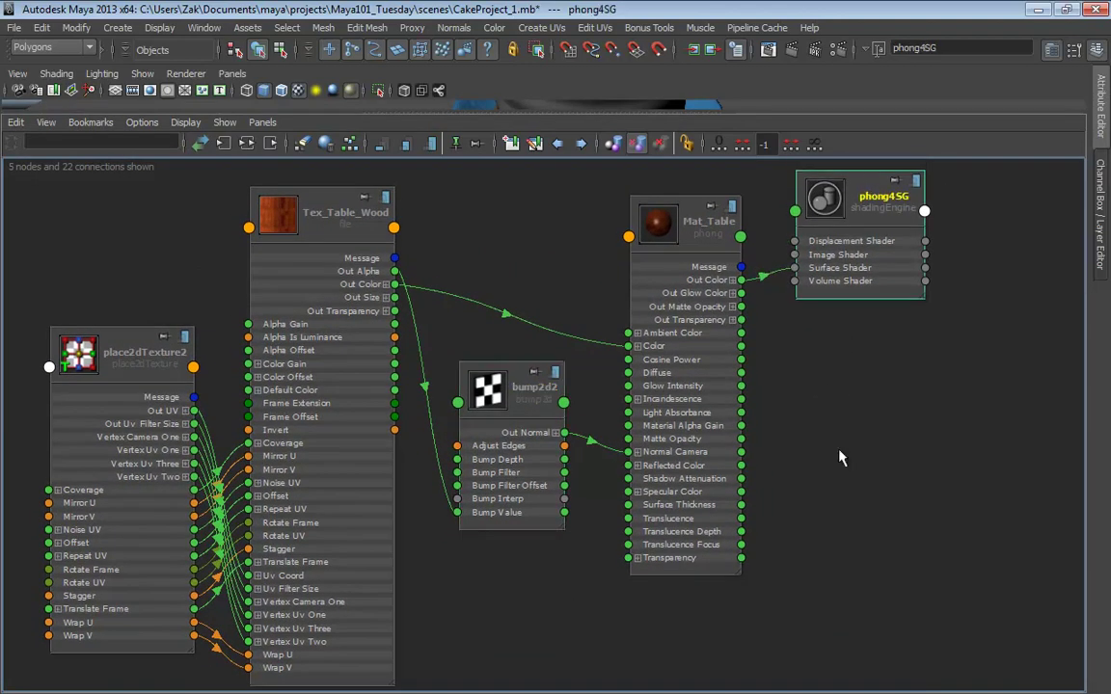
scroll(611, 354, "down", 1)
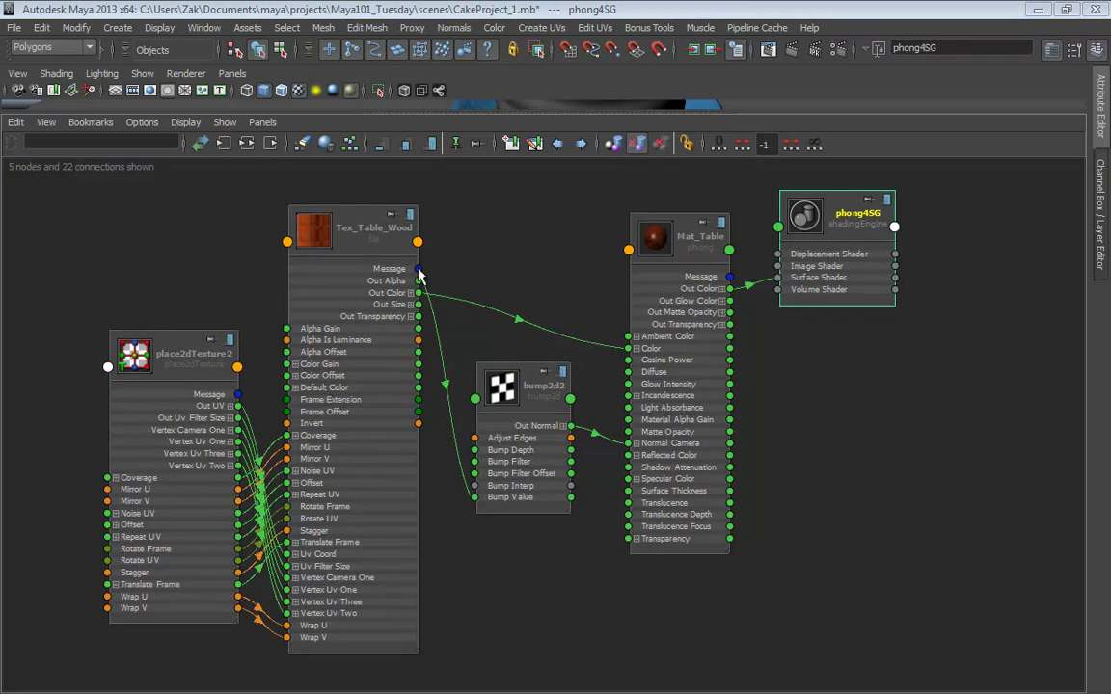
Shrink the Node Editor to bring the perspective view back above it, and reopen the Attribute Editor
left_click_drag(434, 115, 495, 377)
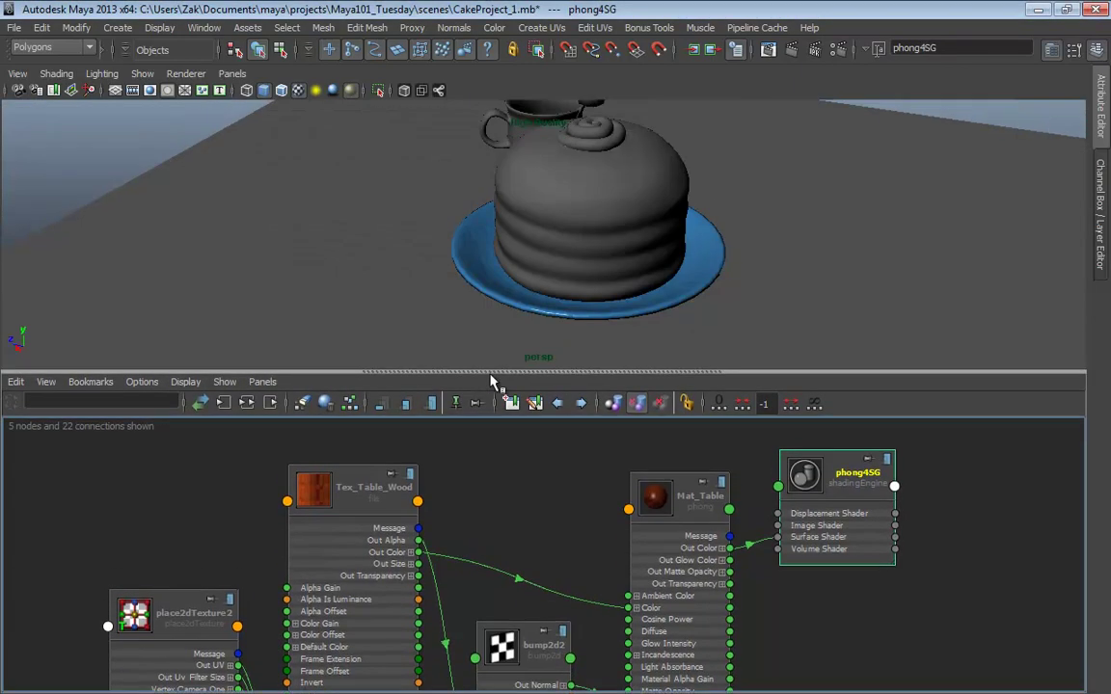
scroll(490, 451, "down", 4)
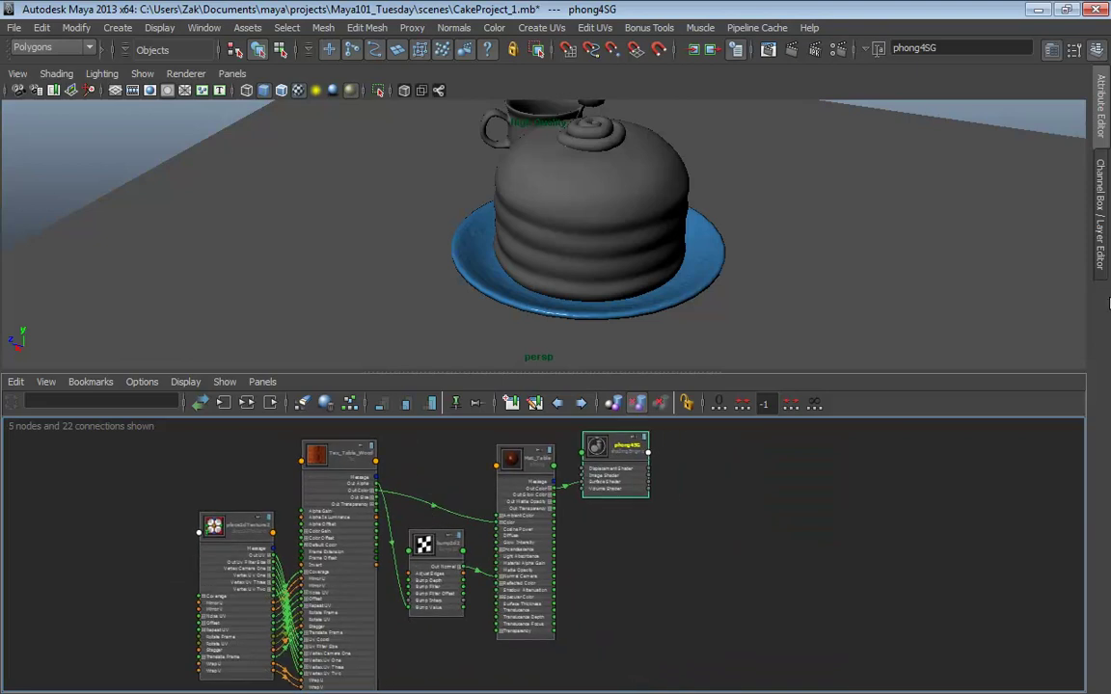
left_click(1103, 121)
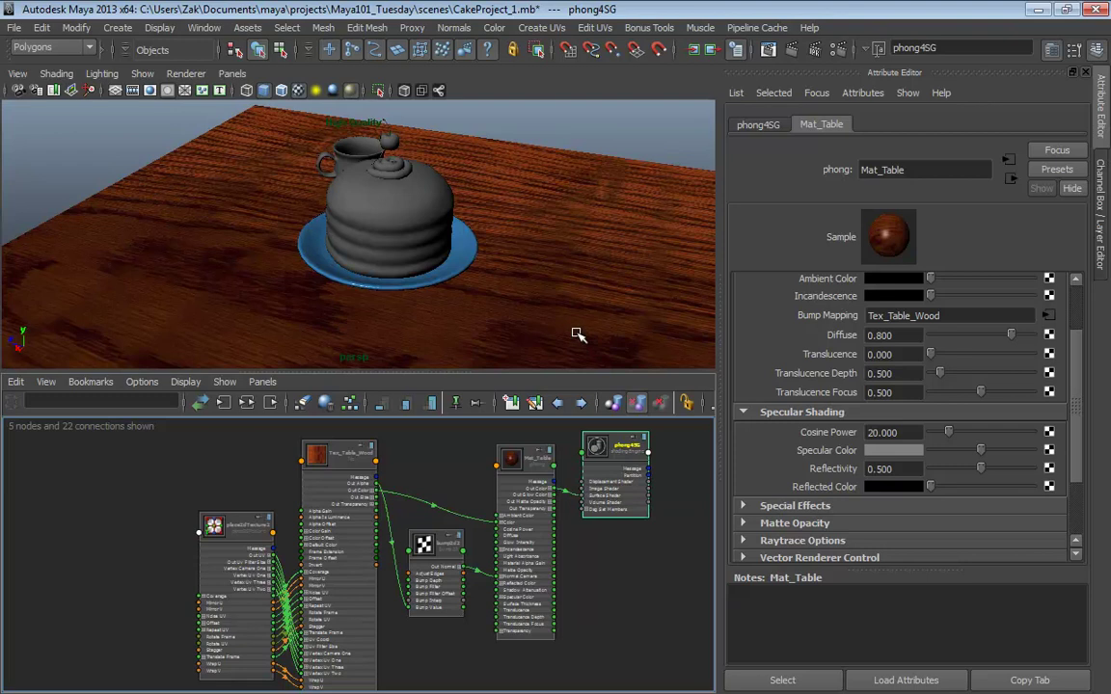
Collapse the Mat_Table node so that its attributes are hidden in the Node Editor
left_click_drag(577, 332, 384, 286, "alt")
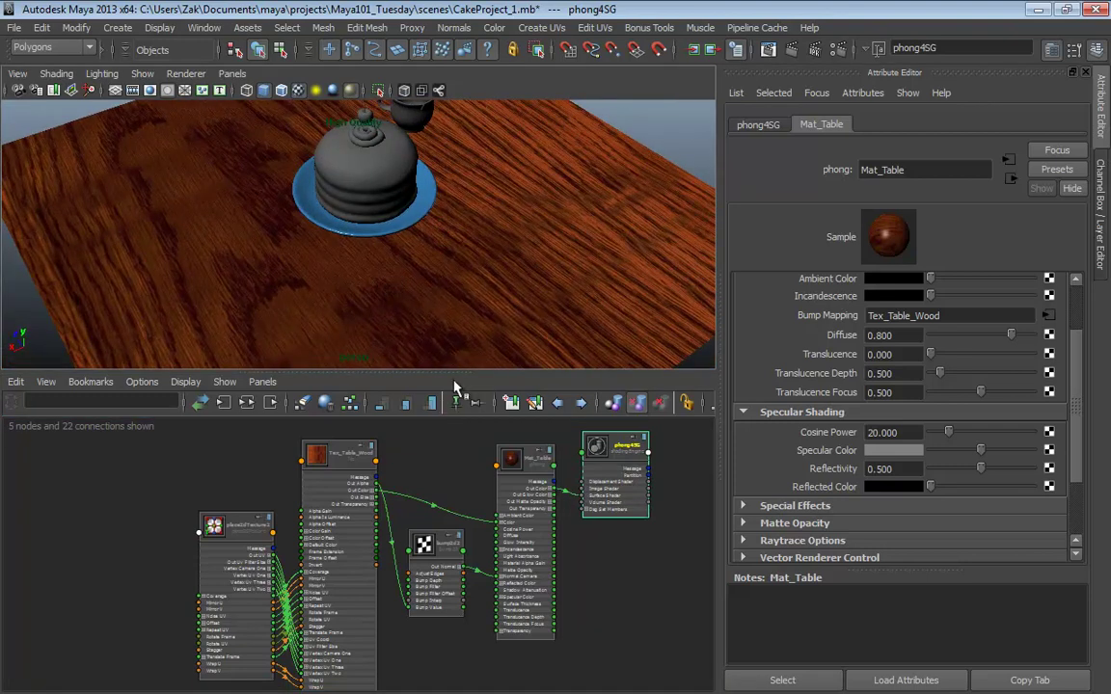
scroll(461, 526, "up", 5)
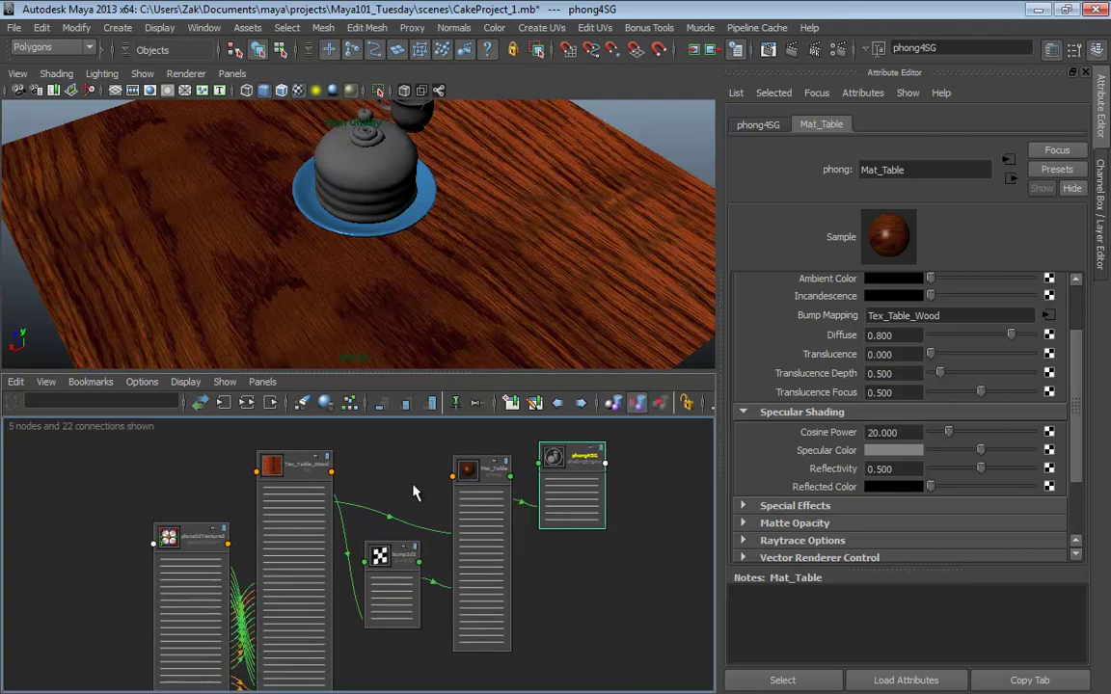
scroll(530, 501, "down", 3)
scroll(541, 517, "up", 8)
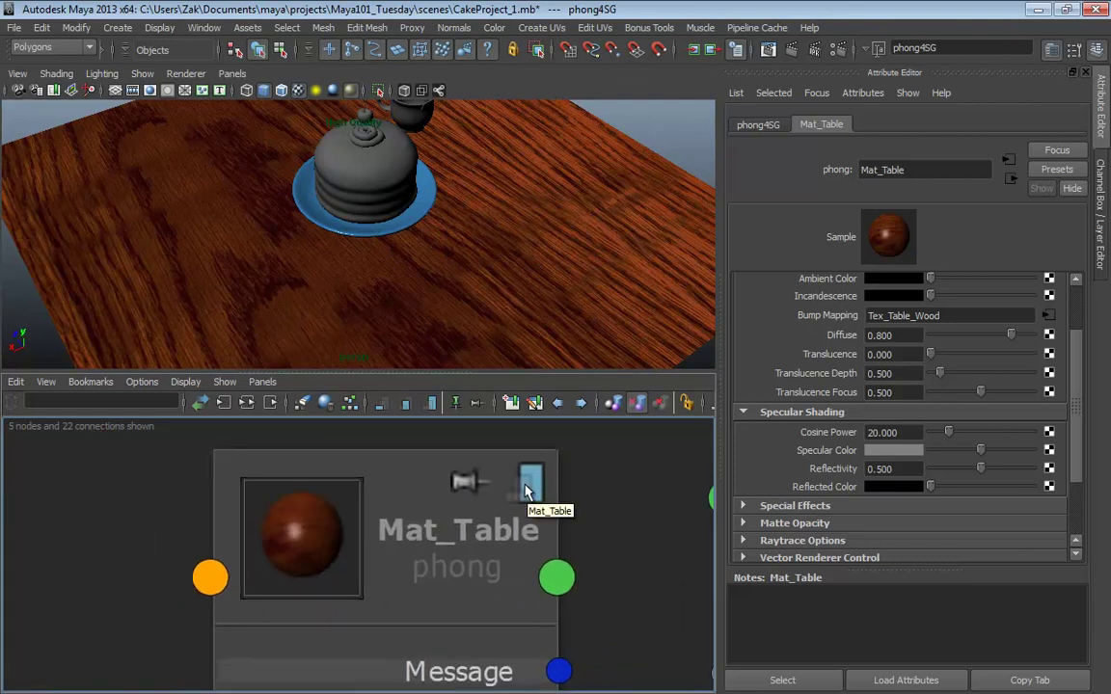
scroll(525, 492, "down", 5)
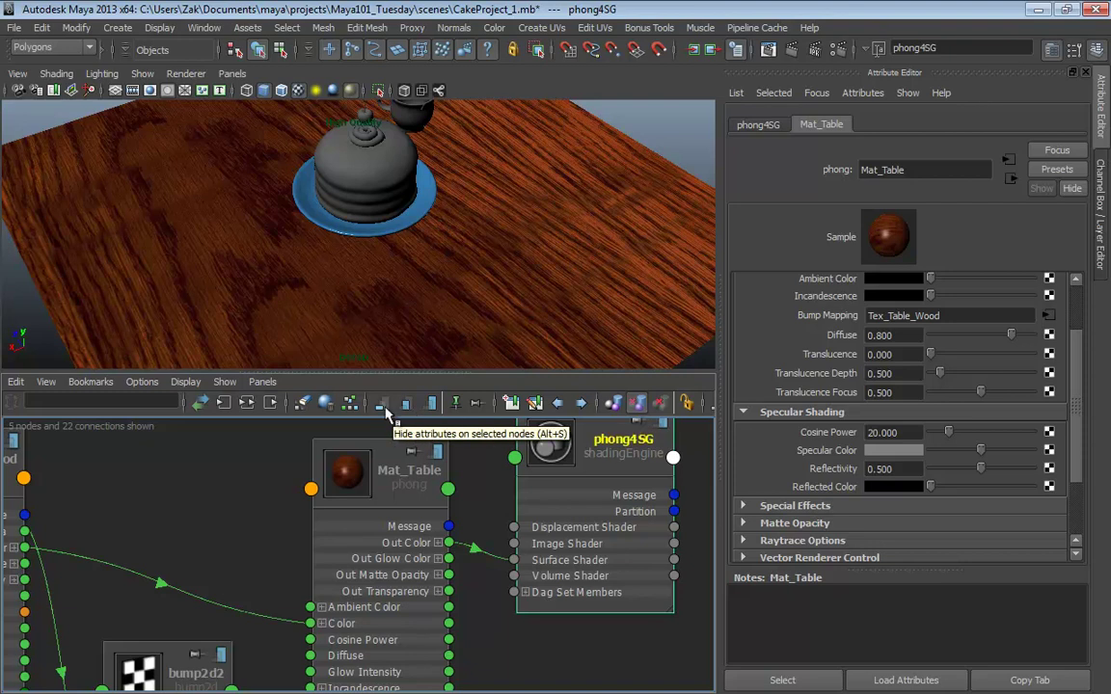
left_click(439, 466)
key("alt+s")
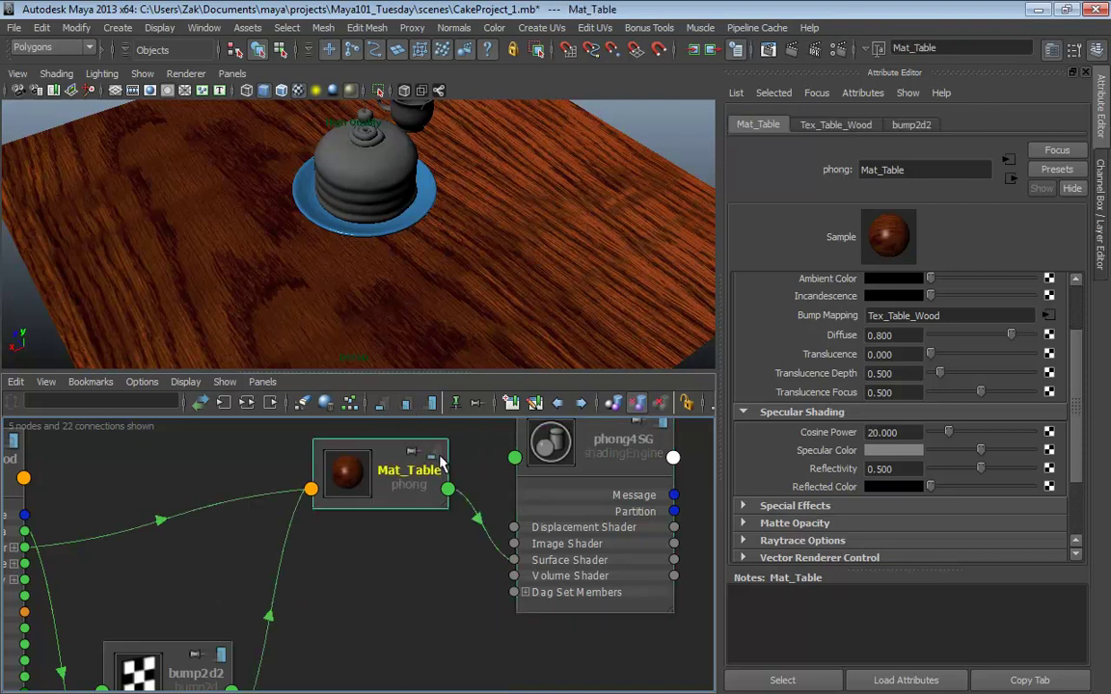
Collapse the bump2d2, Tex_Table_Wood, place2dTexture2 and phong4SG nodes to hide their attributes
scroll(440, 465, "down", 6)
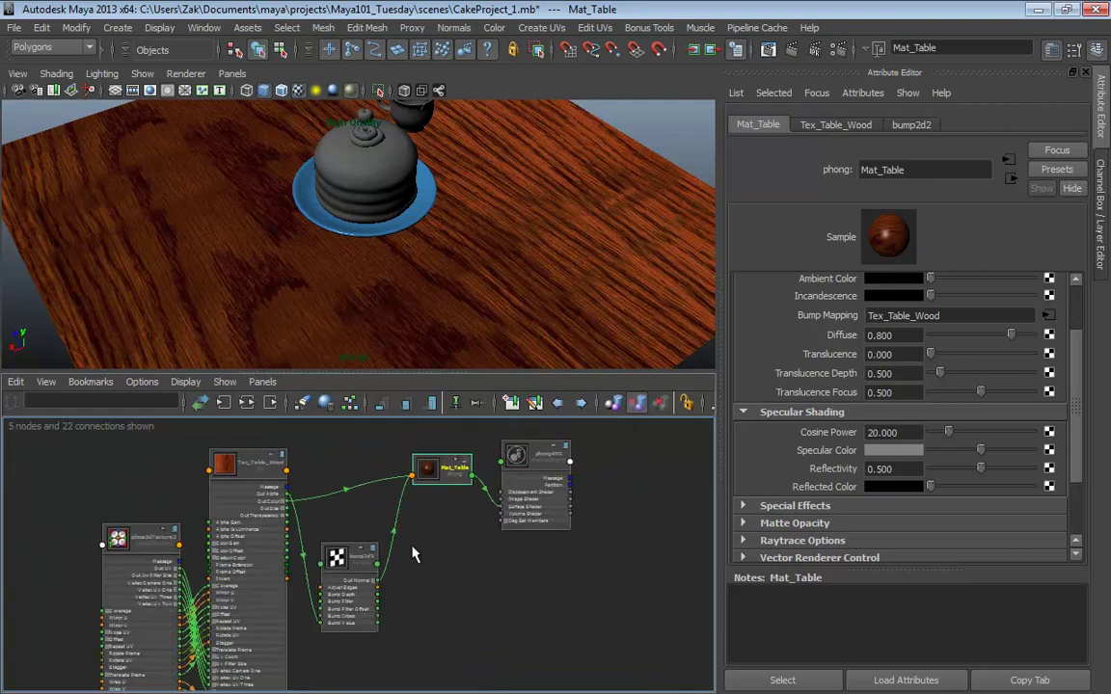
left_click(340, 557)
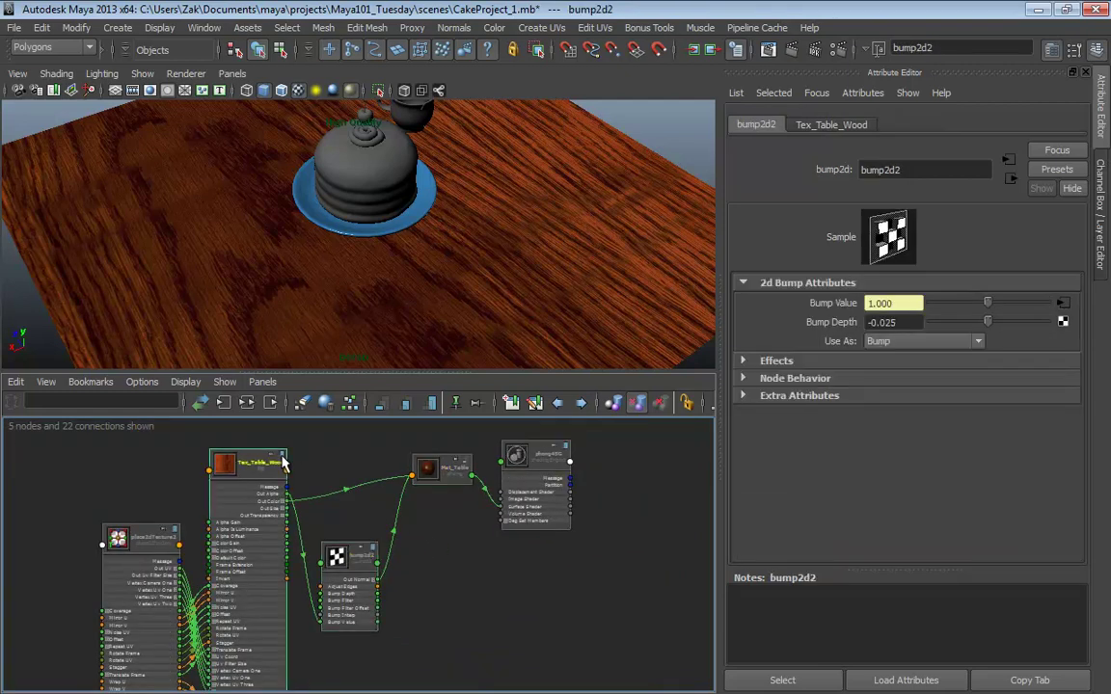
left_click(283, 463)
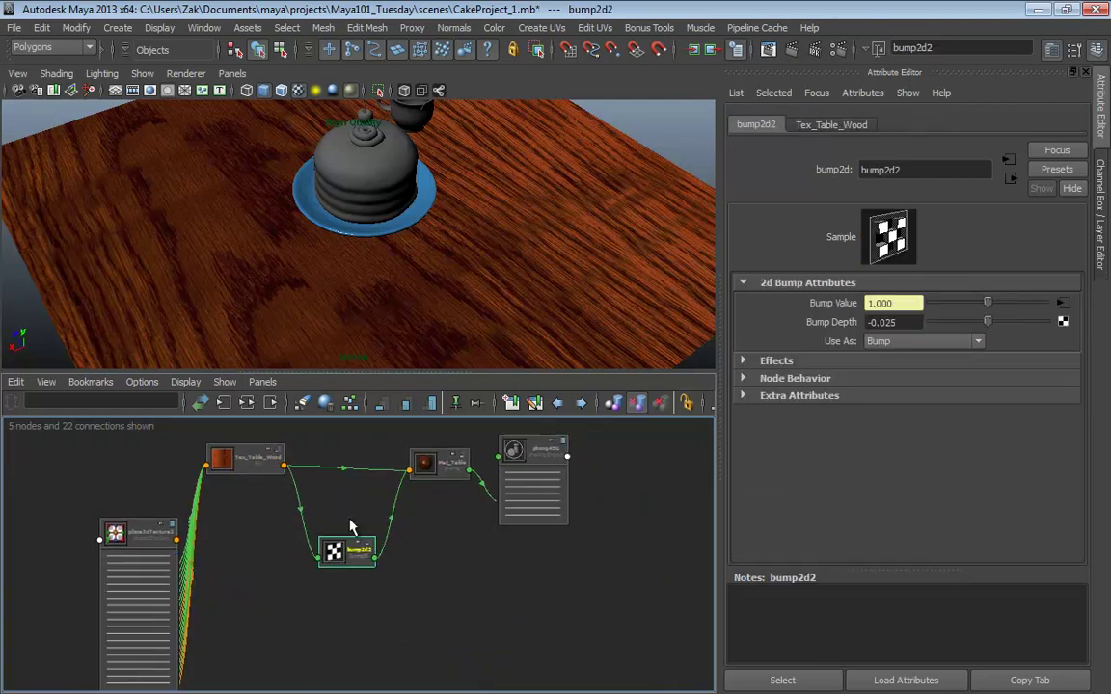
left_click(169, 453)
key("f")
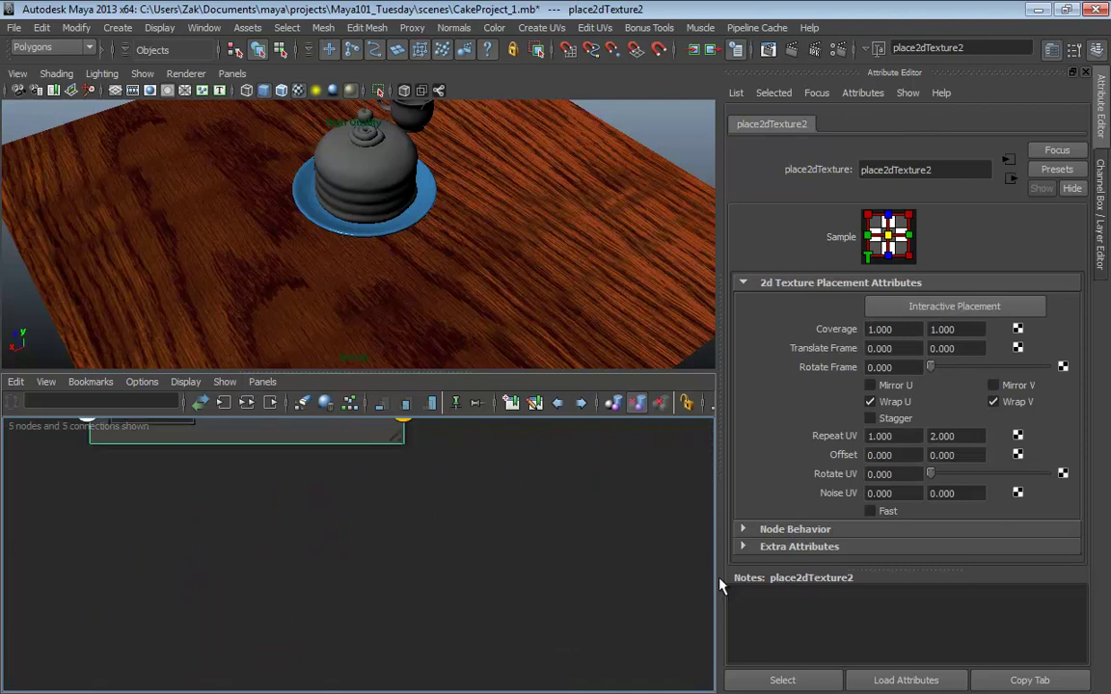
scroll(490, 552, "down", 6)
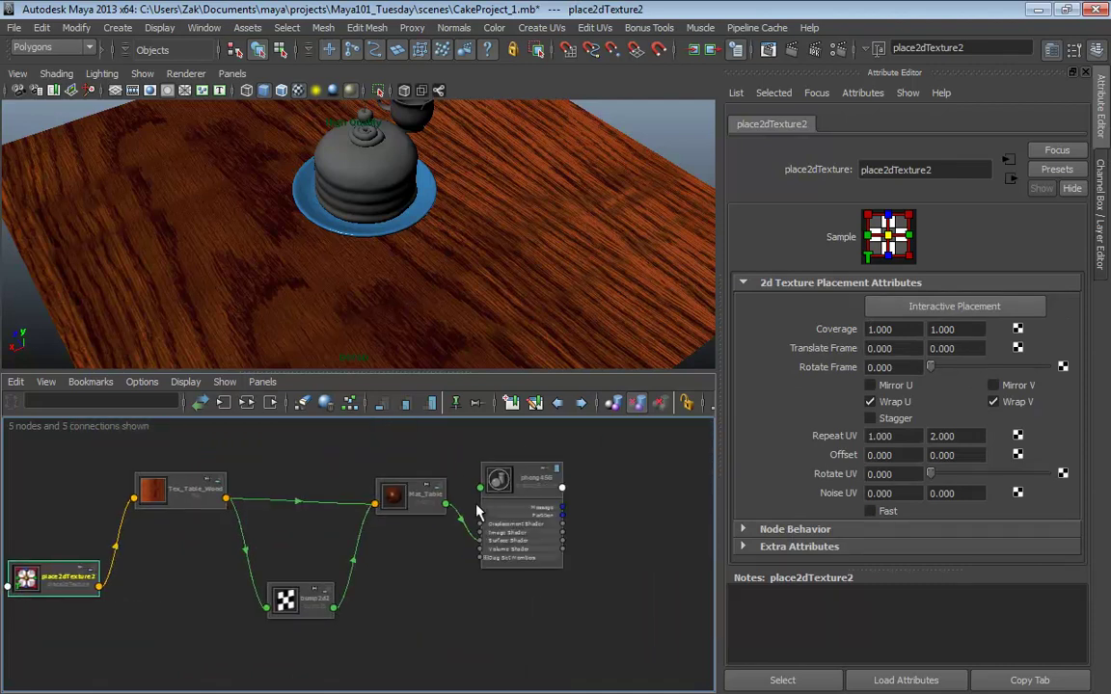
left_click(558, 475)
Tighten the collapsed network's layout by moving the bump2d2 and place2dTexture2 nodes closer to Tex_Table_Wood
scroll(461, 529, "up", 2)
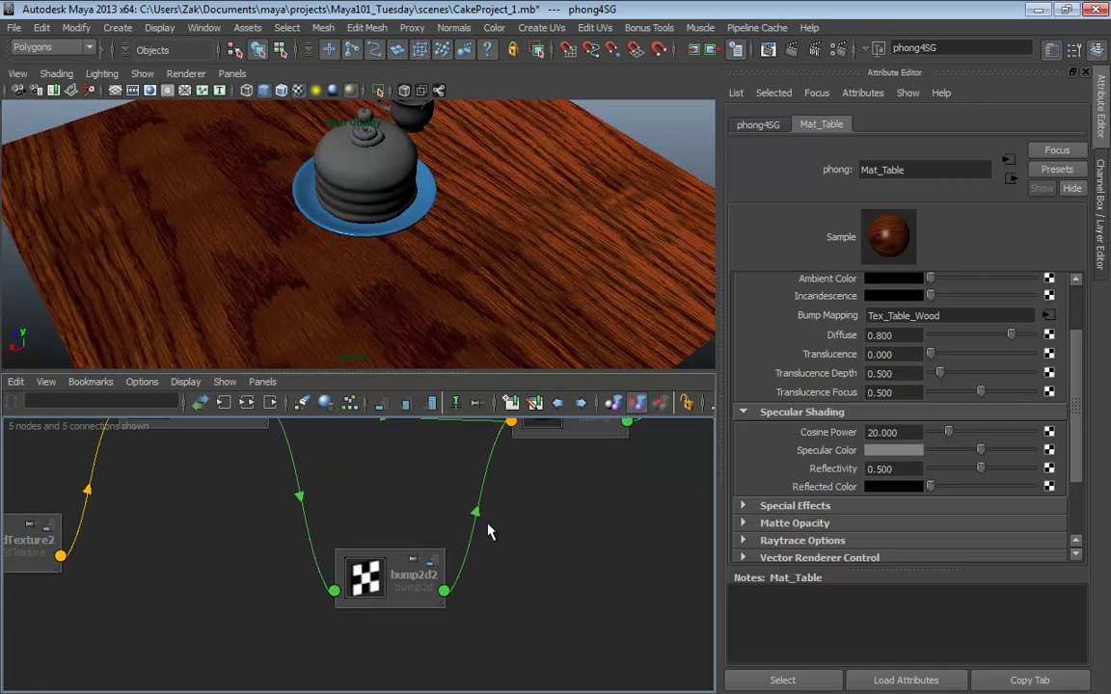
left_click(475, 515)
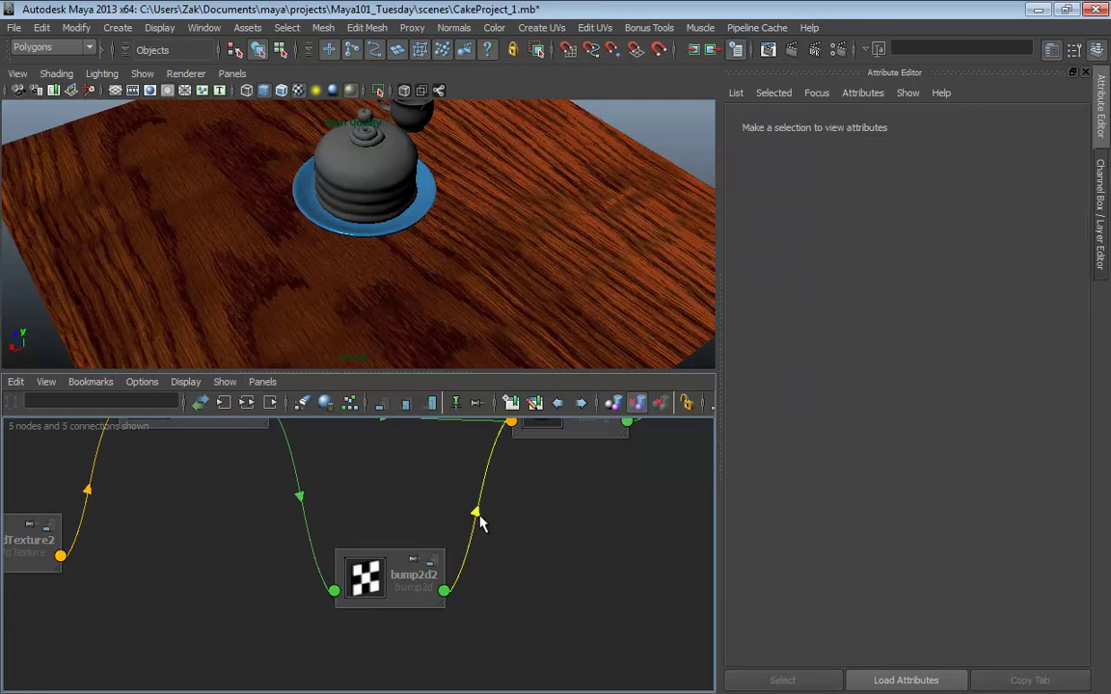
middle_click_drag(476, 513, 478, 575, "alt")
left_click(352, 637)
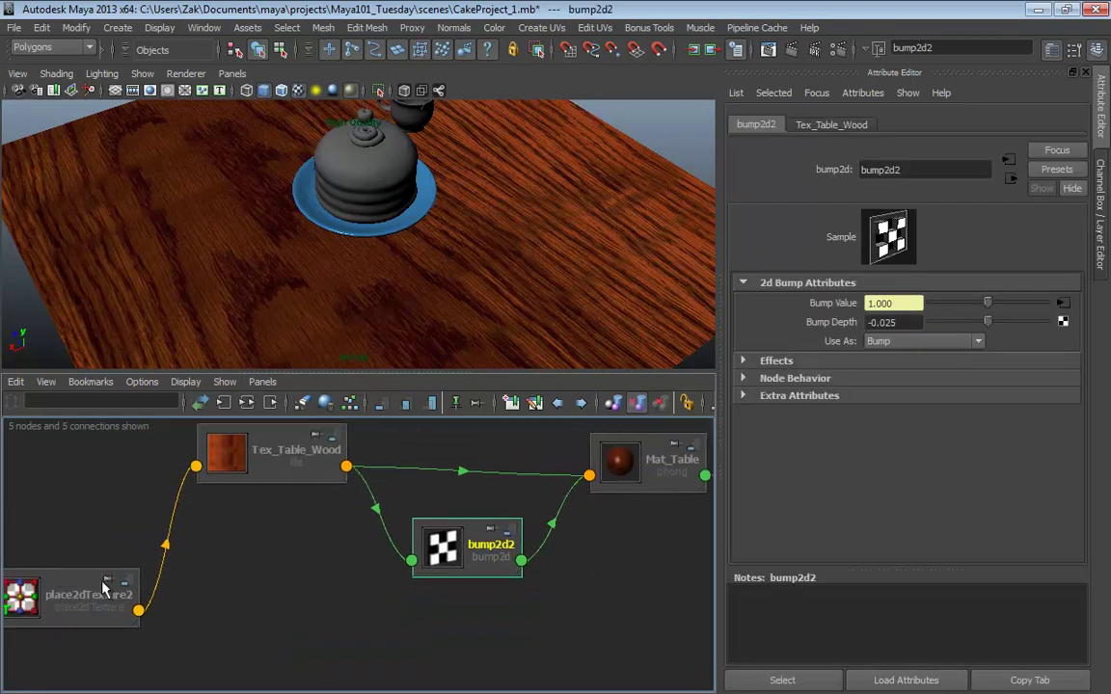
left_click(77, 538)
scroll(294, 520, "down", 2)
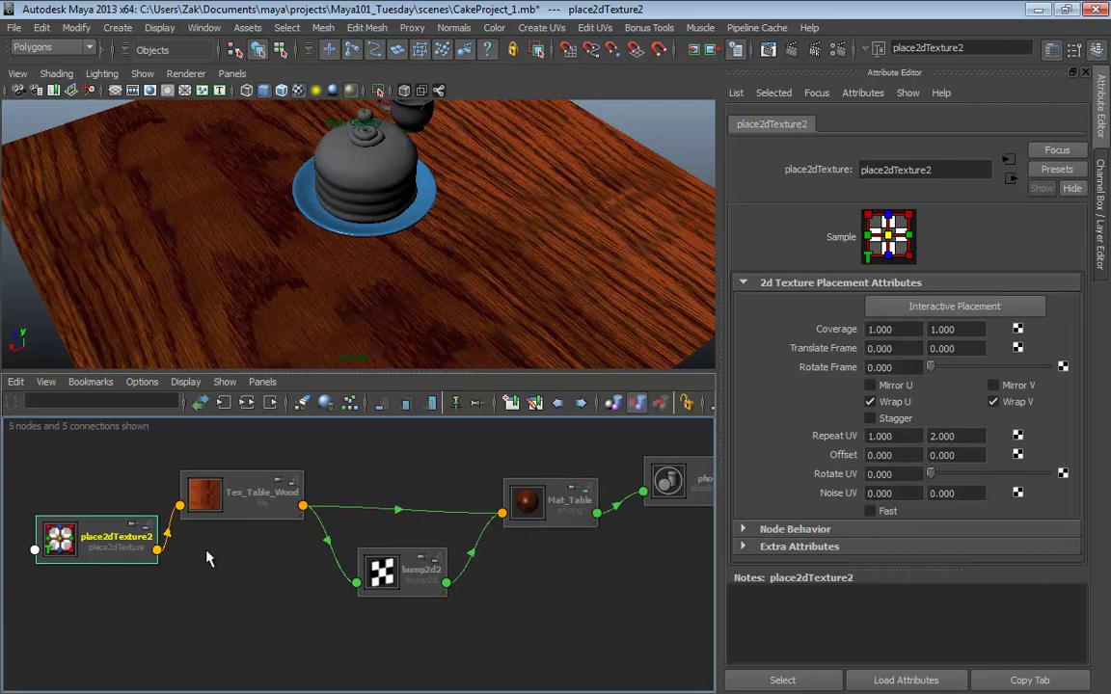
Show only the connected attributes on all five nodes of the network, moving bump2d2 lower to make room
left_click(293, 497)
scroll(362, 464, "down", 2)
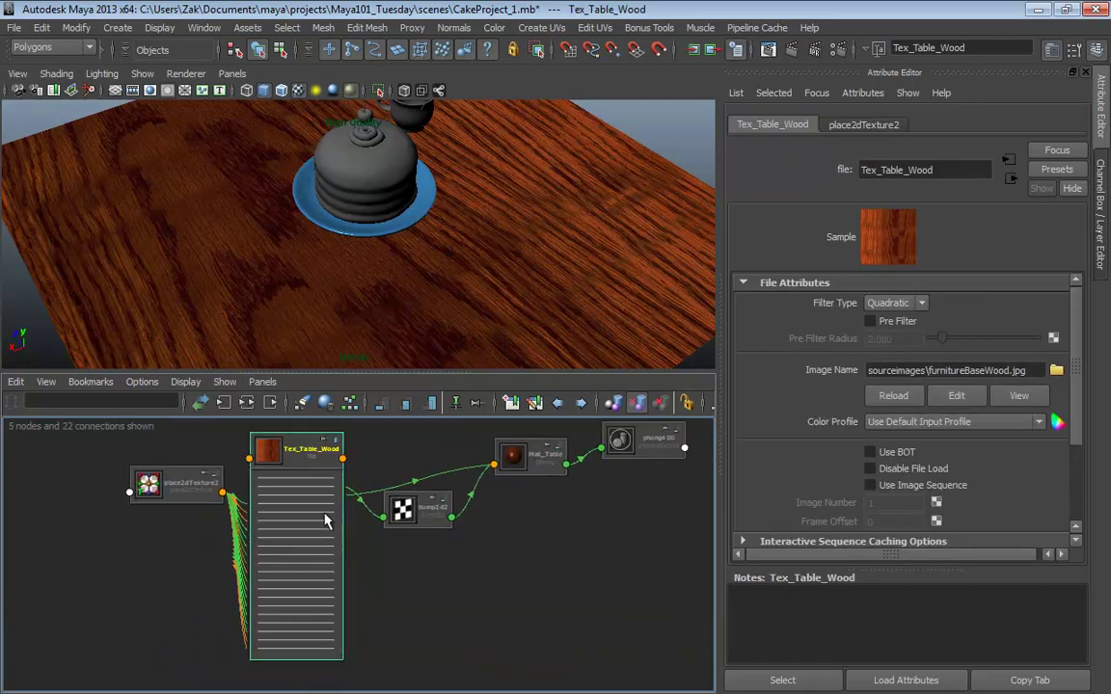
scroll(396, 512, "down", 2)
scroll(434, 508, "up", 2)
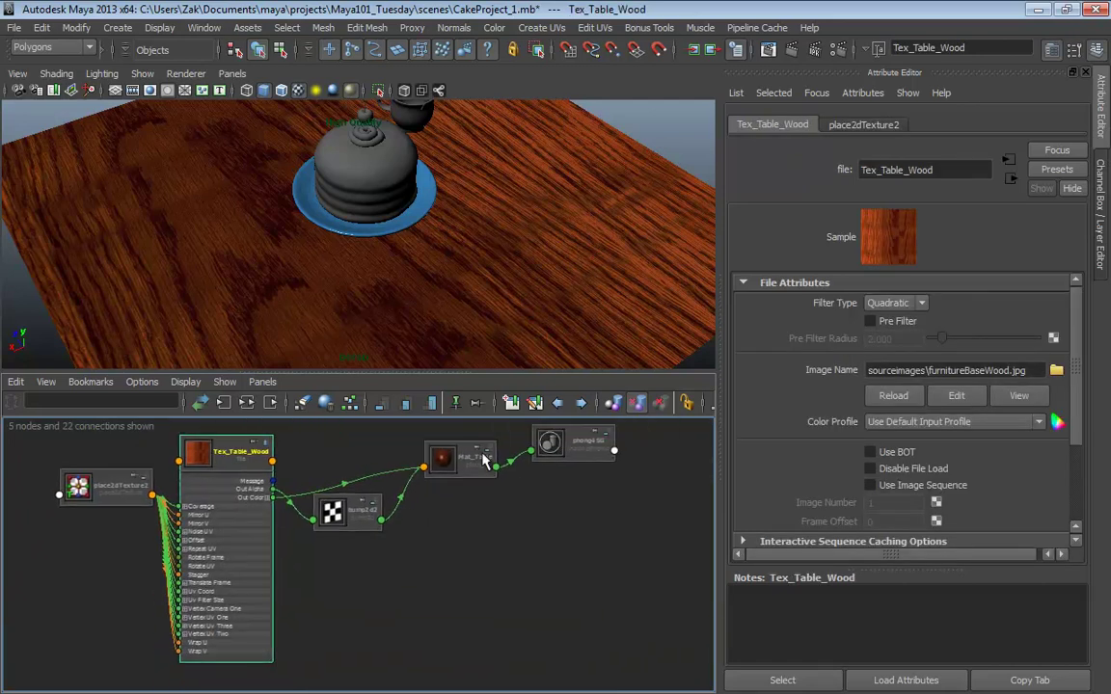
left_click(490, 453)
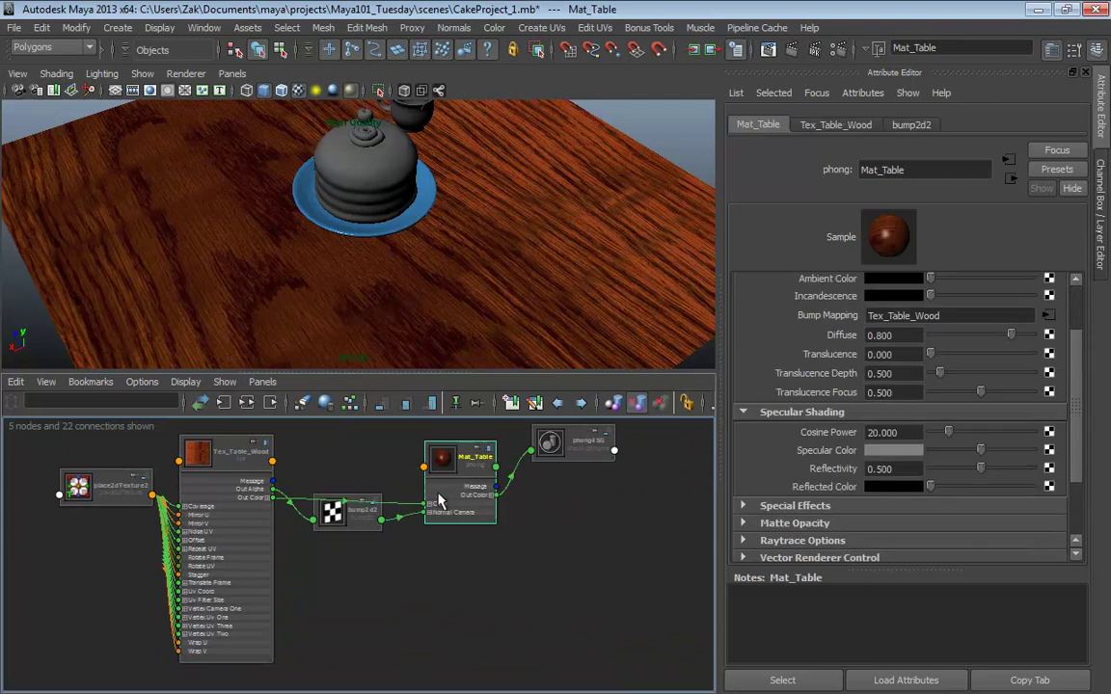
left_click(369, 519)
left_click_drag(369, 518, 366, 558)
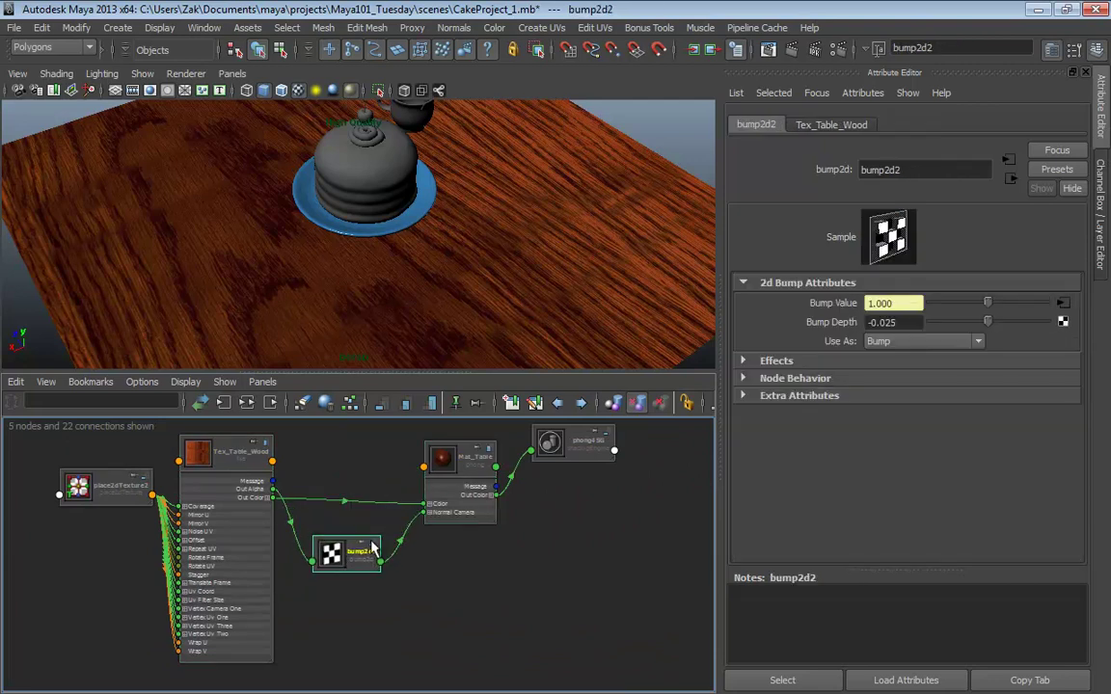
left_click(374, 542)
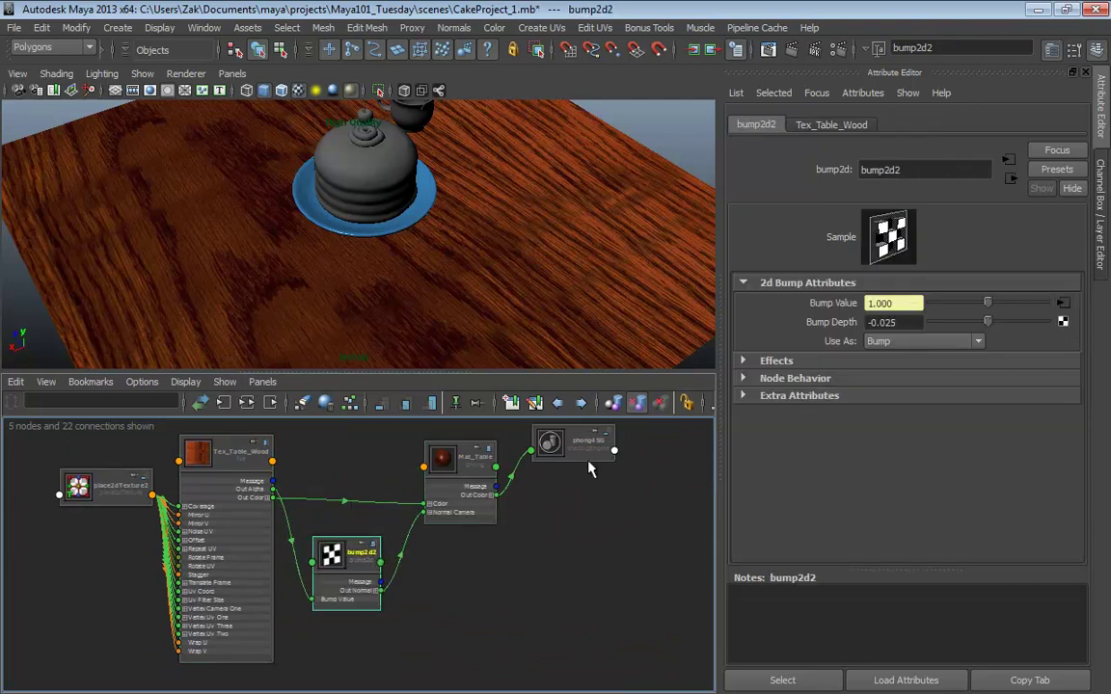
left_click(612, 443)
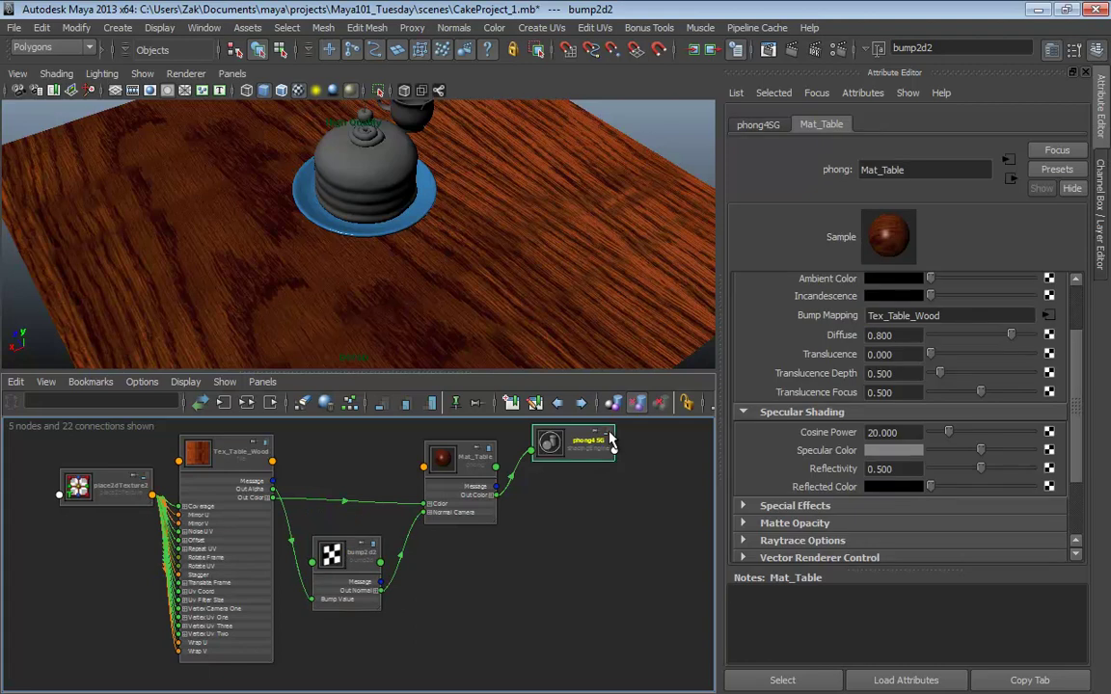
left_click(144, 487)
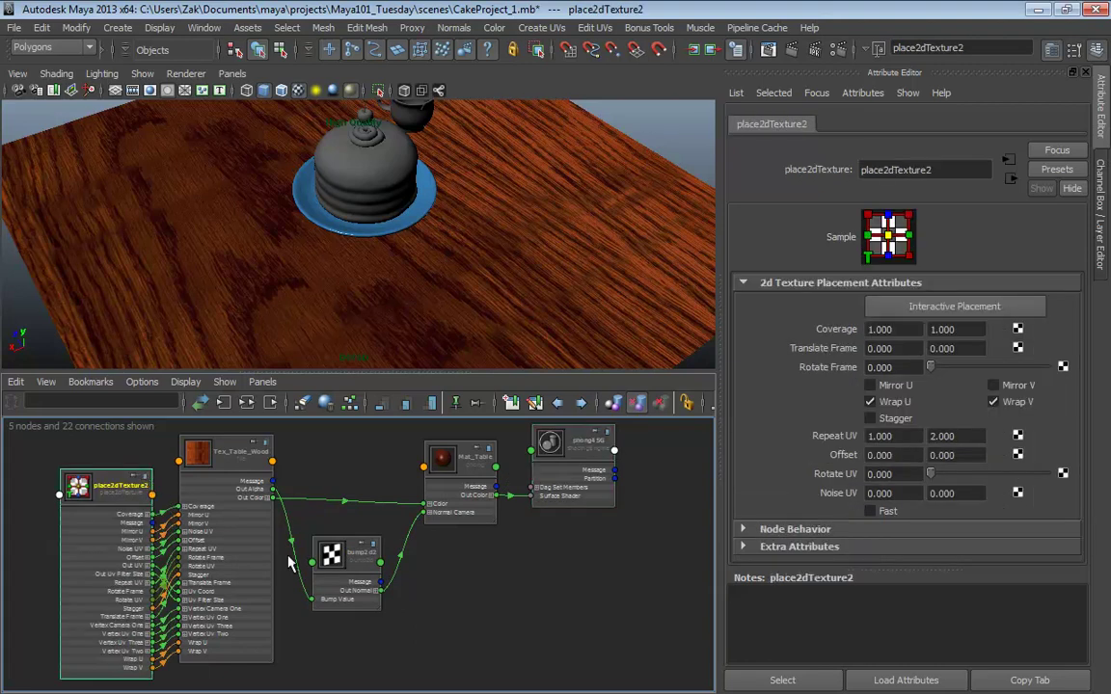
Expand place2dTexture2, Tex_Table_Wood, Mat_Table and bump2d2 to show all their attributes, and fit the whole network in view
left_click(146, 478)
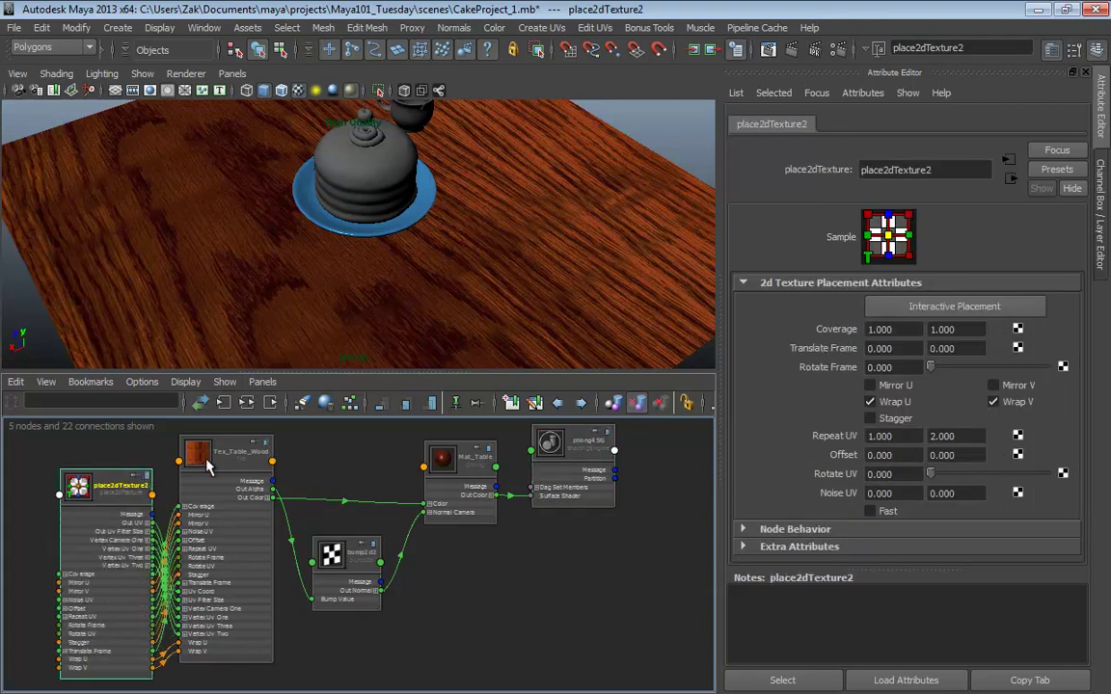
left_click(270, 451)
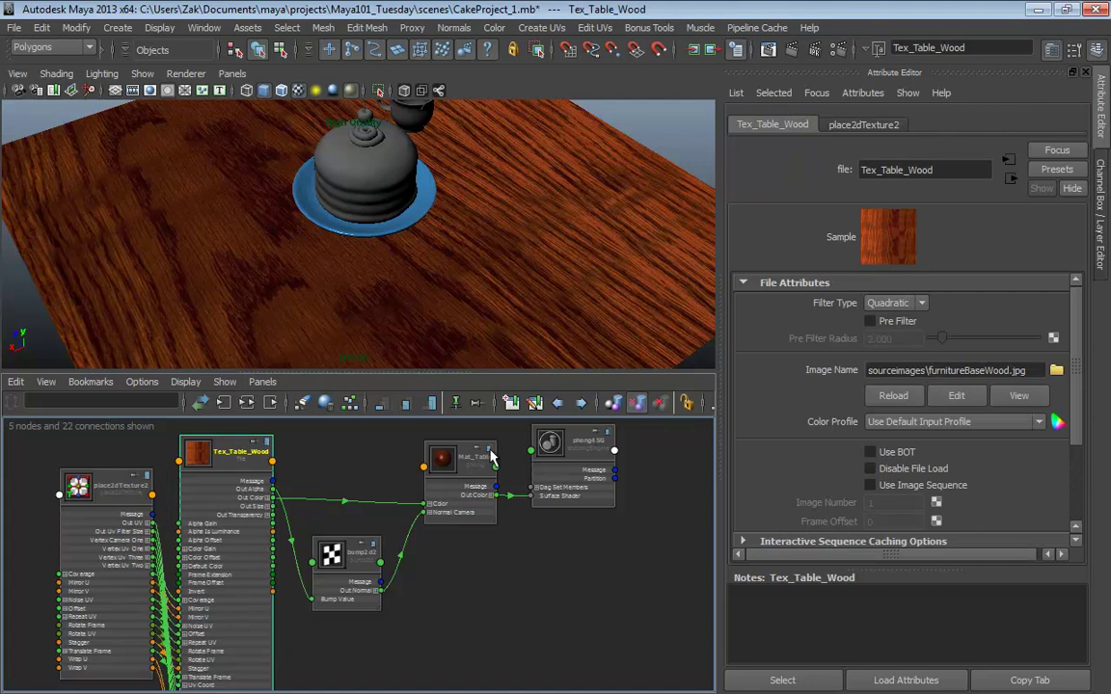
left_click(474, 508)
left_click(347, 552)
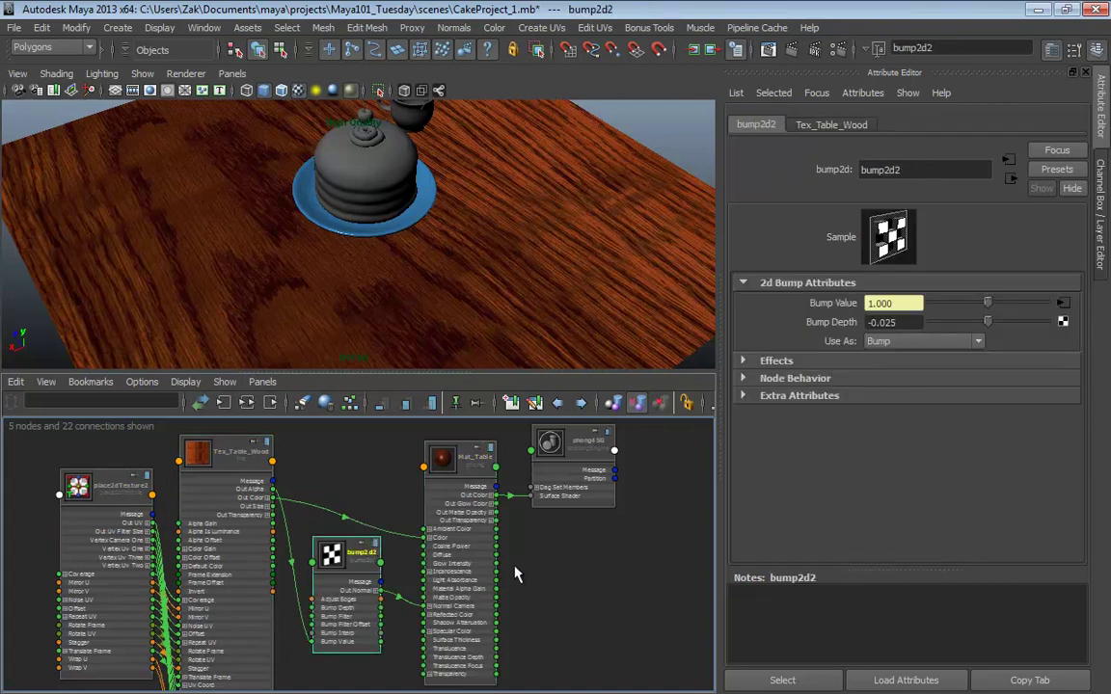
key("a")
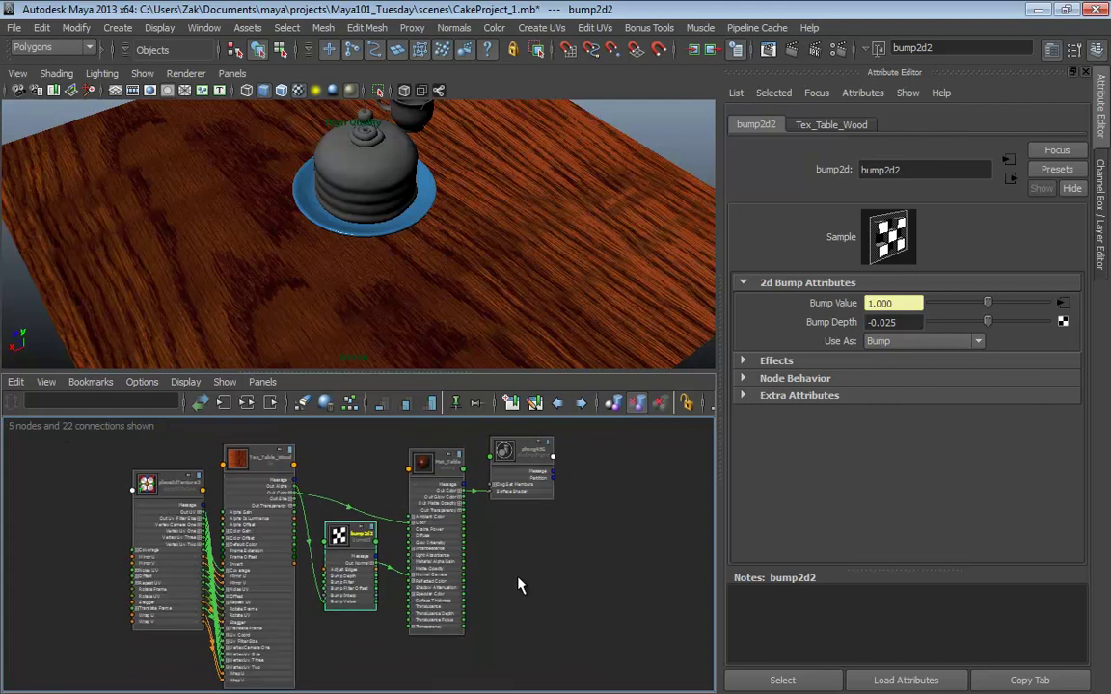
Replace the Node Editor below the perspective view with the Hypershade
left_click(262, 382)
mouse_move(295, 469)
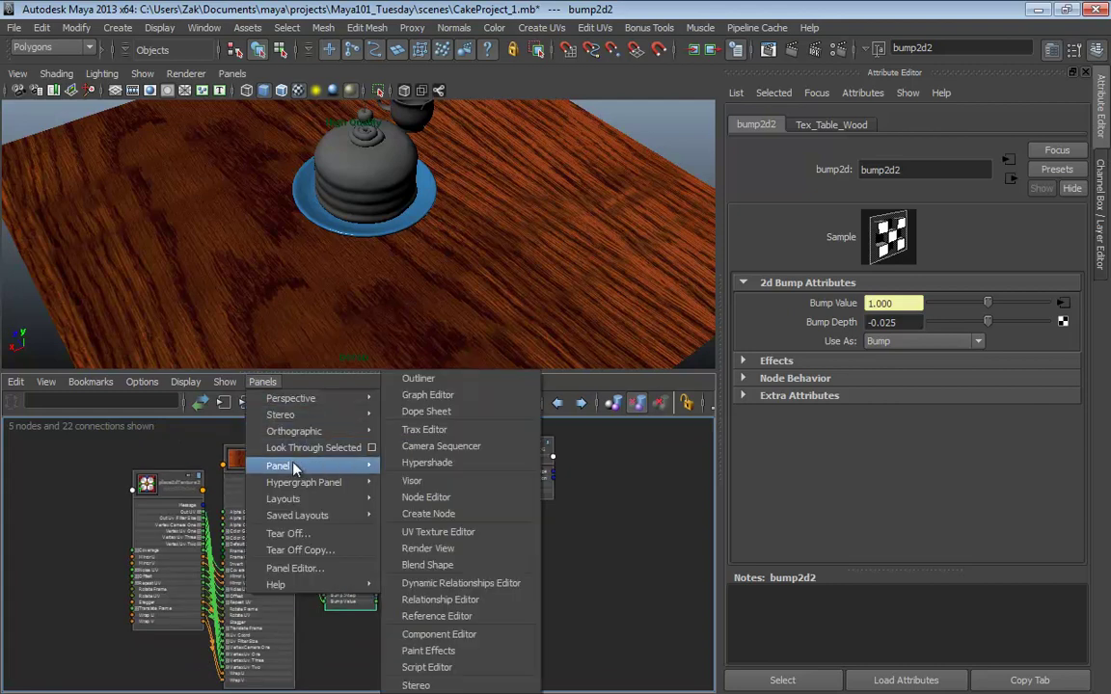
left_click(460, 472)
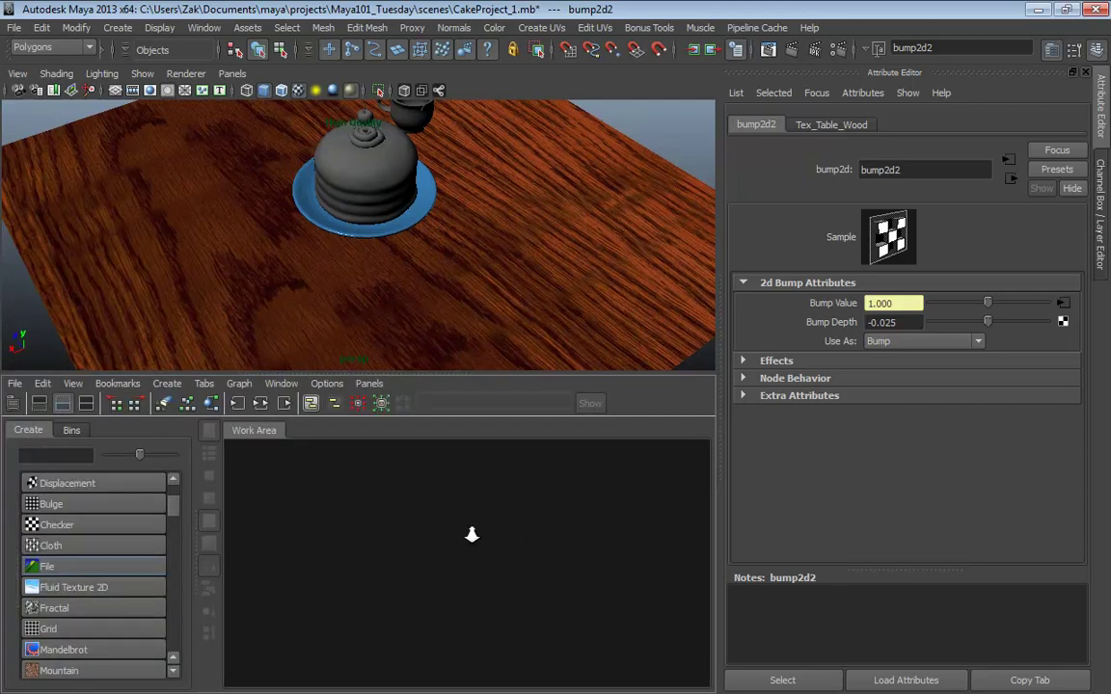
Select the cake mesh and frame it in the perspective view
mouse_move(451, 307)
right_mouse_down("alt")
mouse_move(459, 362)
mouse_move(470, 304)
right_mouse_up("alt")
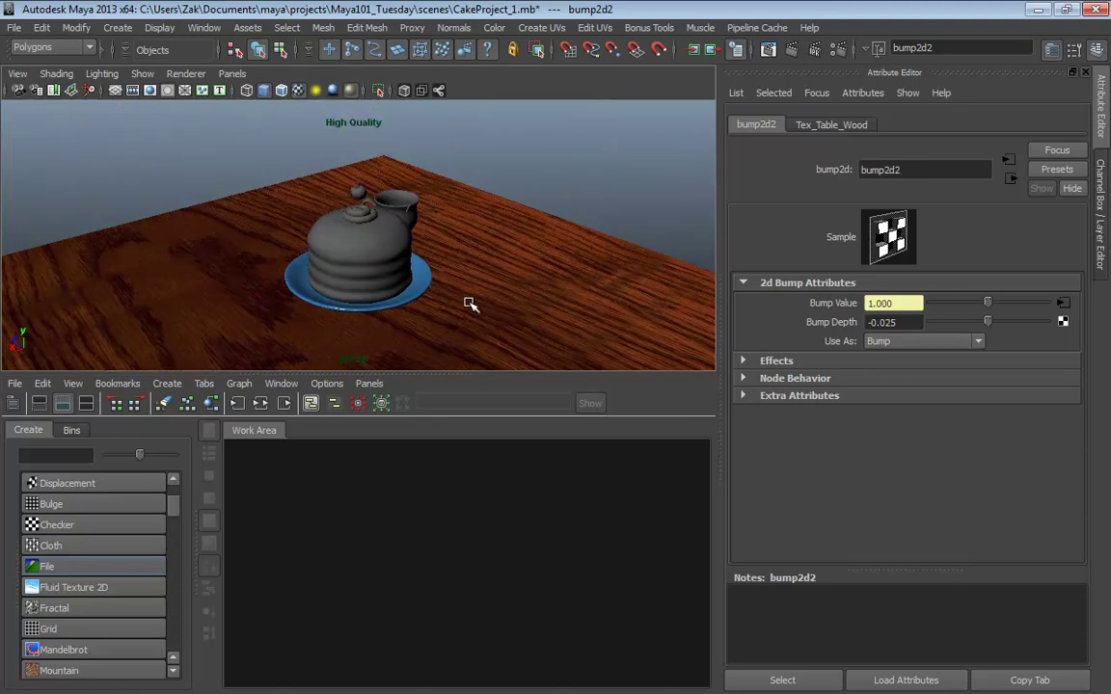
left_click_drag(305, 236, 352, 317, "alt")
scroll(565, 280, "up", 5)
left_click(429, 306)
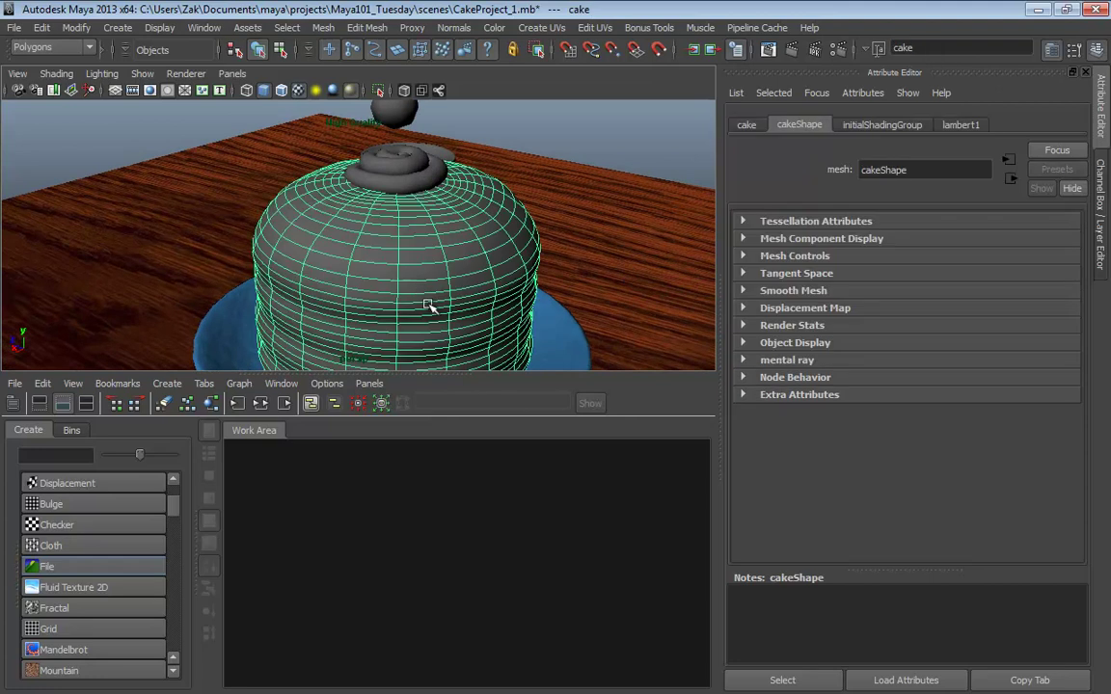
left_click_drag(430, 306, 543, 248, "alt")
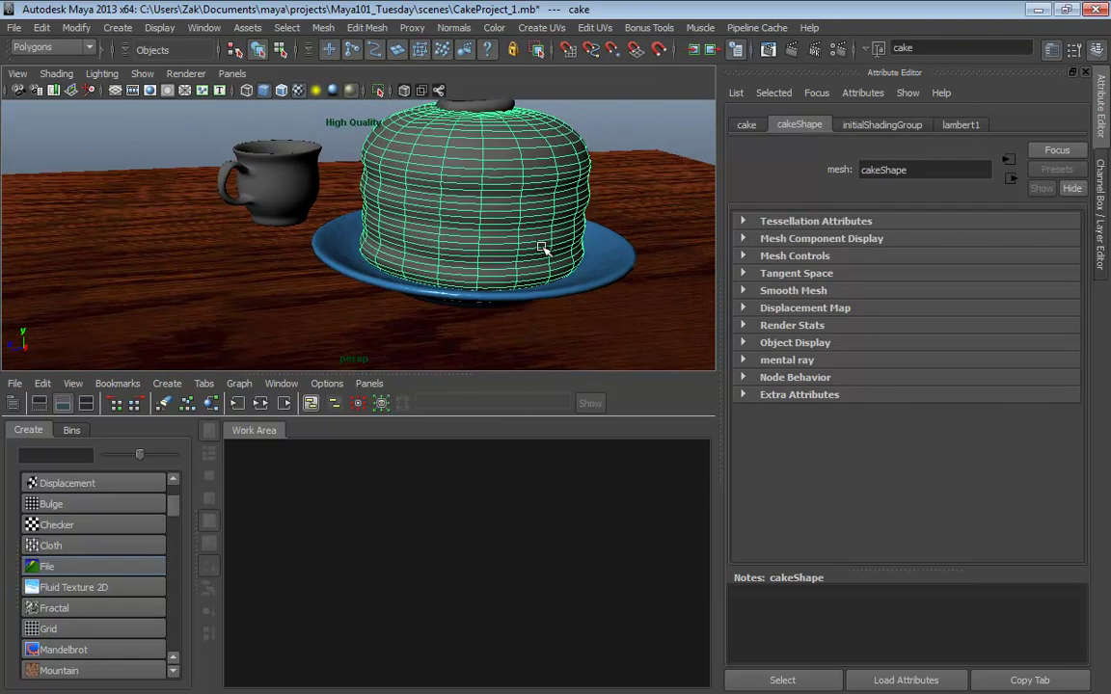
key("f")
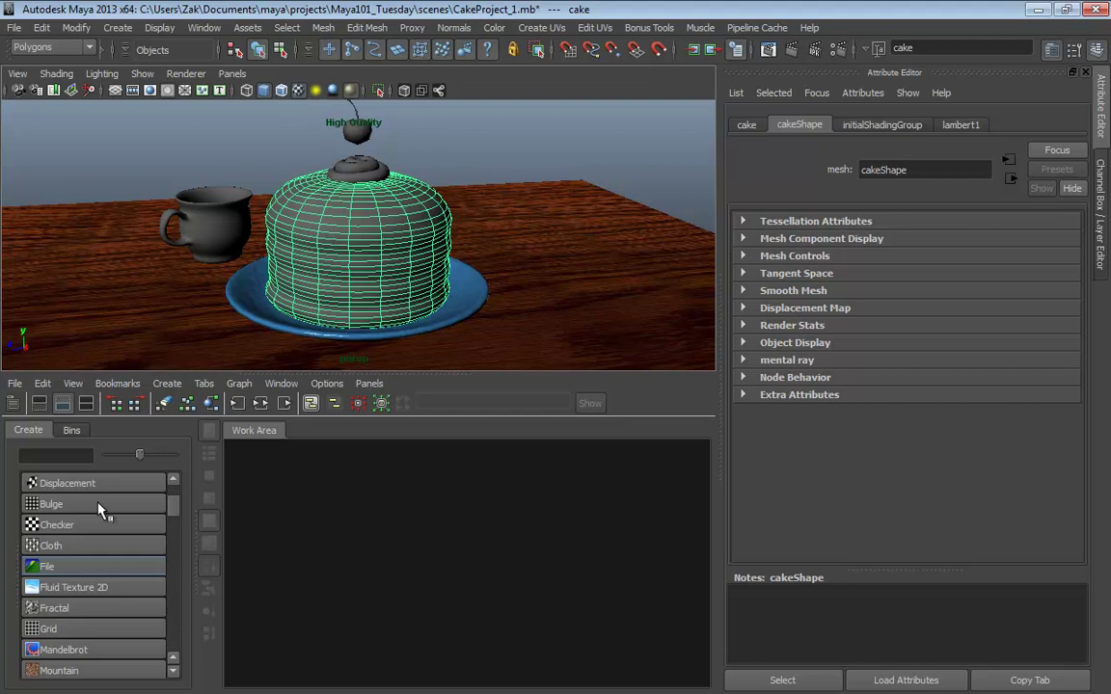
Create a Phong material in the Hypershade work area and name it Mat_CakeIcing
left_click_drag(170, 518, 170, 499)
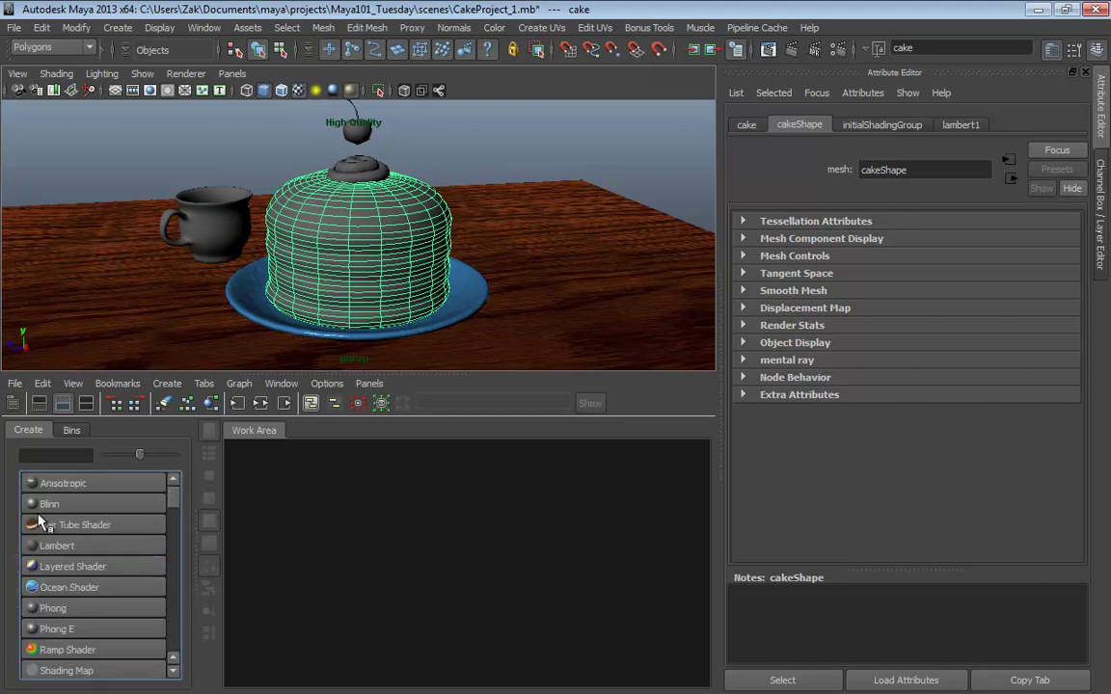
middle_click_drag(49, 606, 429, 584)
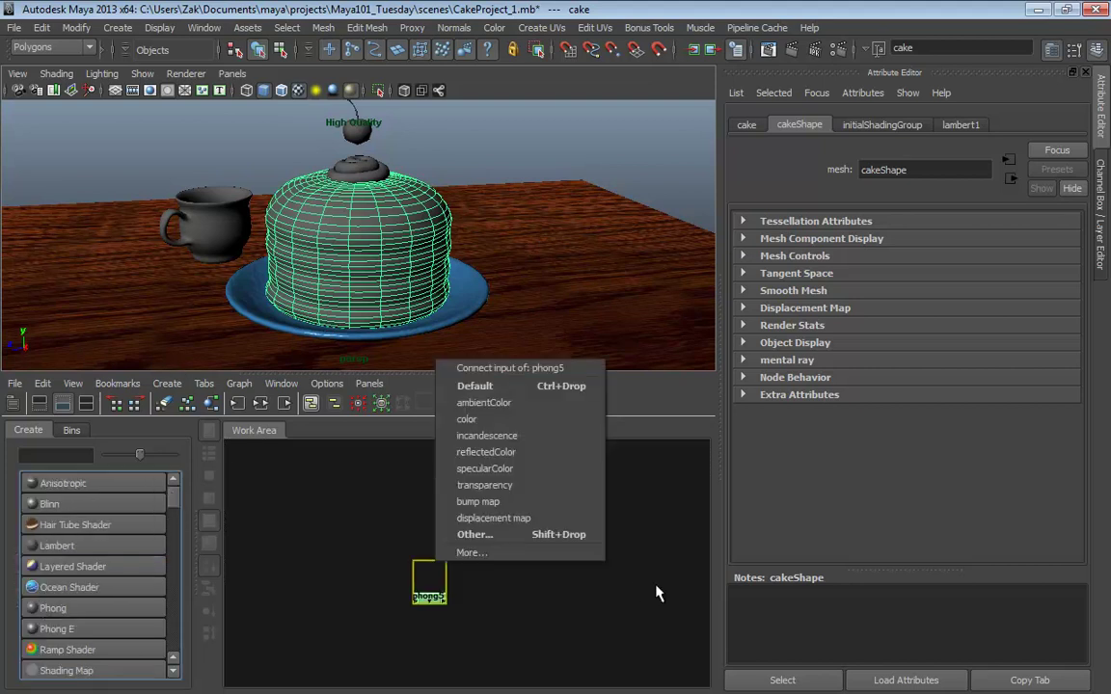
left_click(540, 602)
left_click(429, 581)
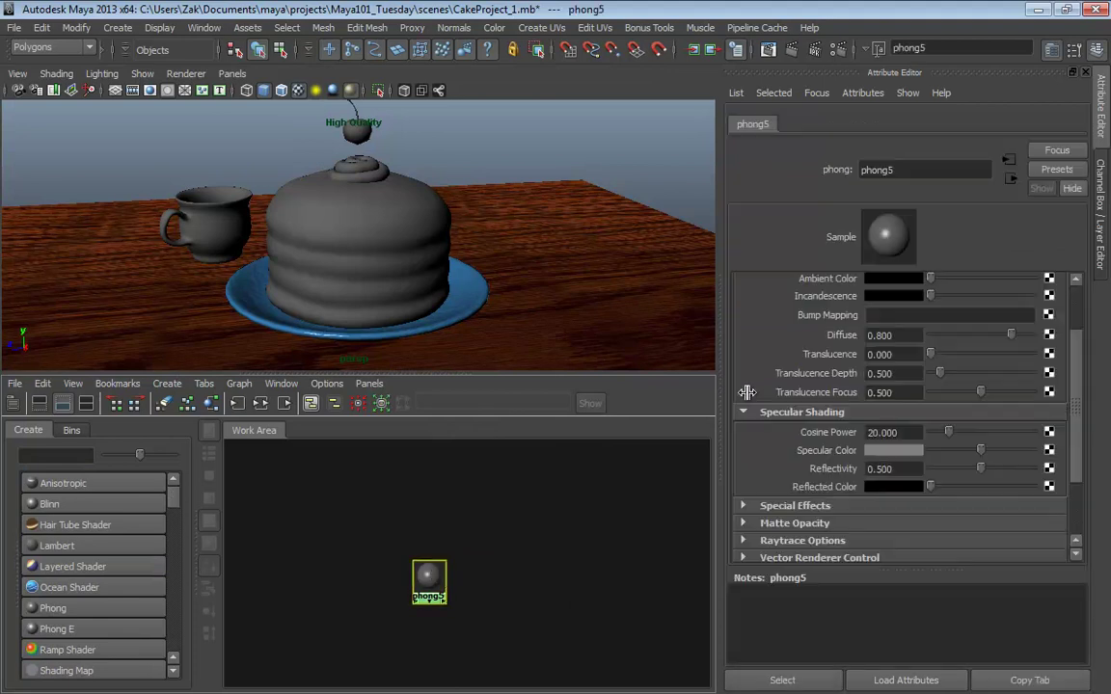
double_click(917, 171)
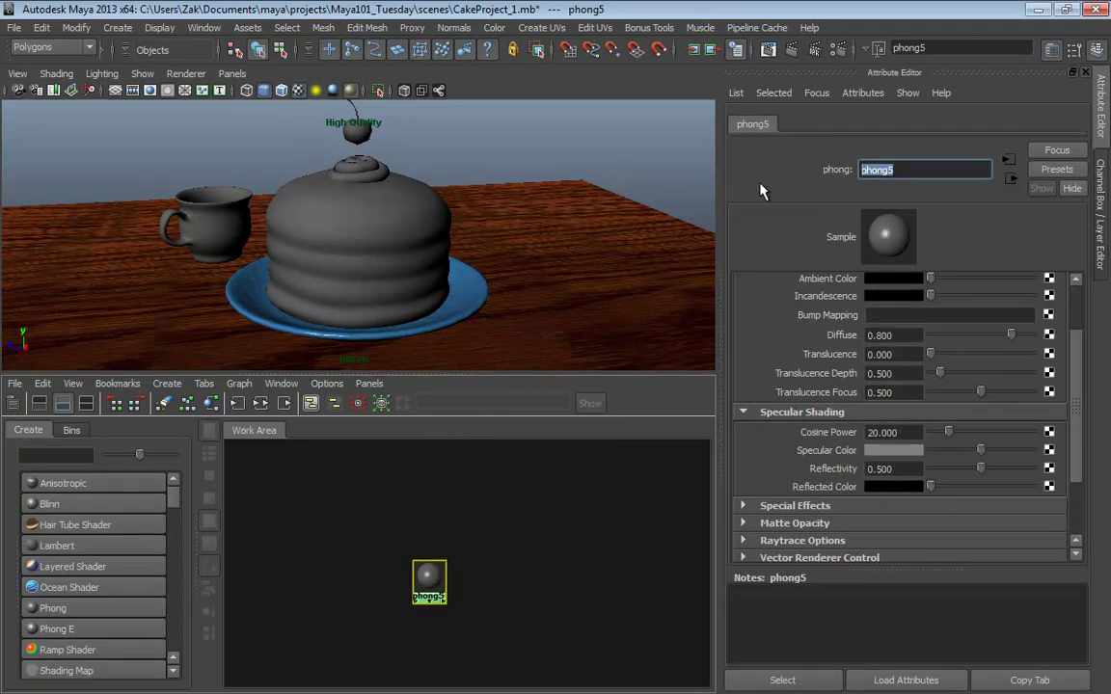
type("Mat_CakeIcing")
key("Return")
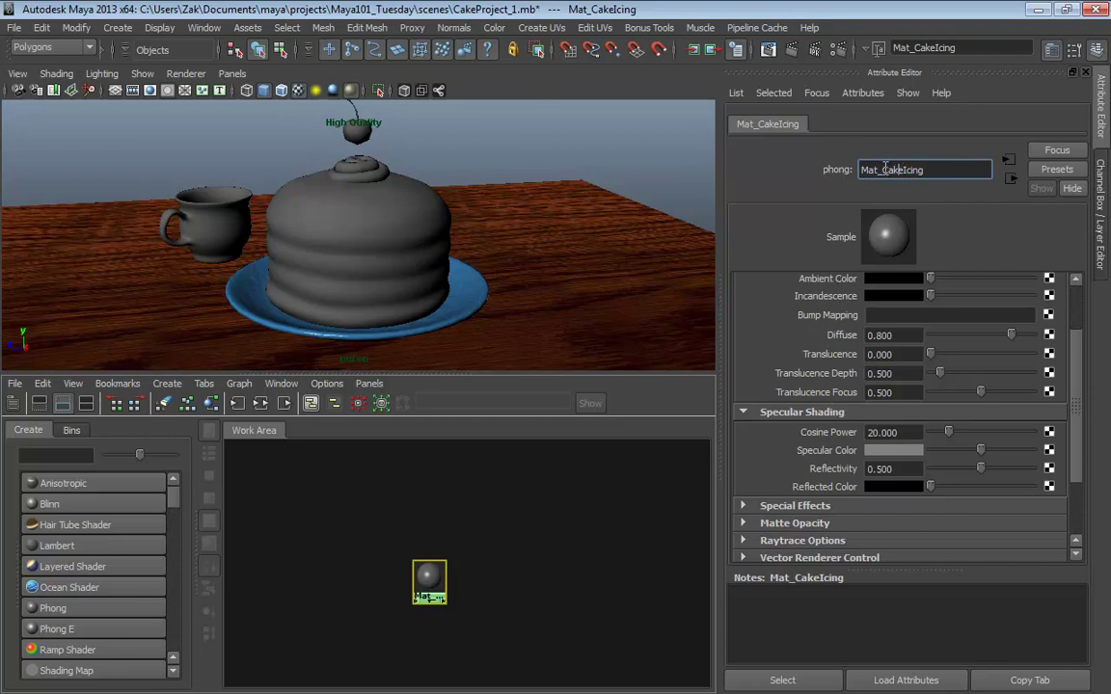
left_click_drag(883, 170, 921, 173)
left_click(904, 170)
Try to assign Mat_CakeIcing to the cake mesh, and move its node slightly aside in the work area
left_click(290, 212)
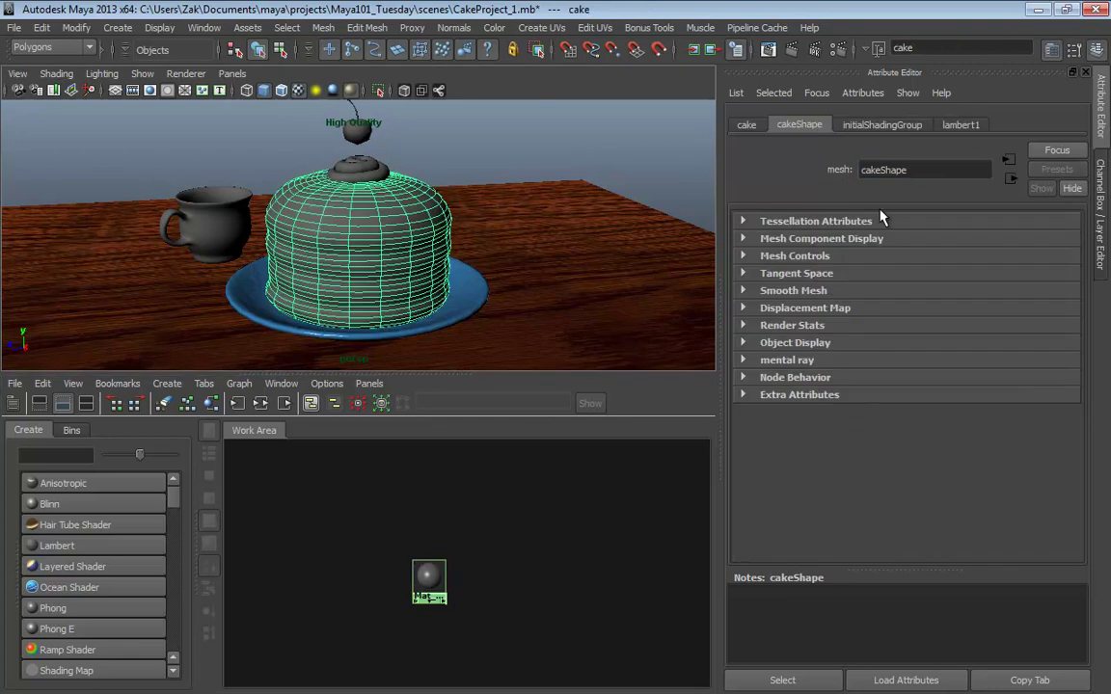
left_click(427, 576)
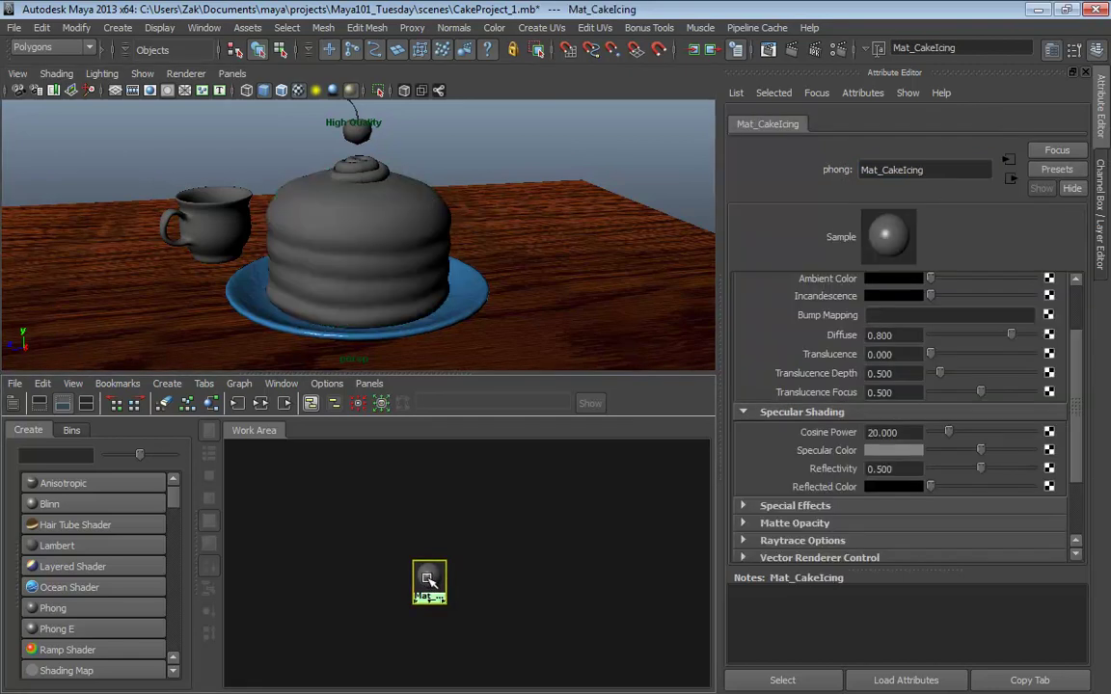
middle_click_drag(427, 576, 395, 248)
left_click_drag(428, 575, 484, 550)
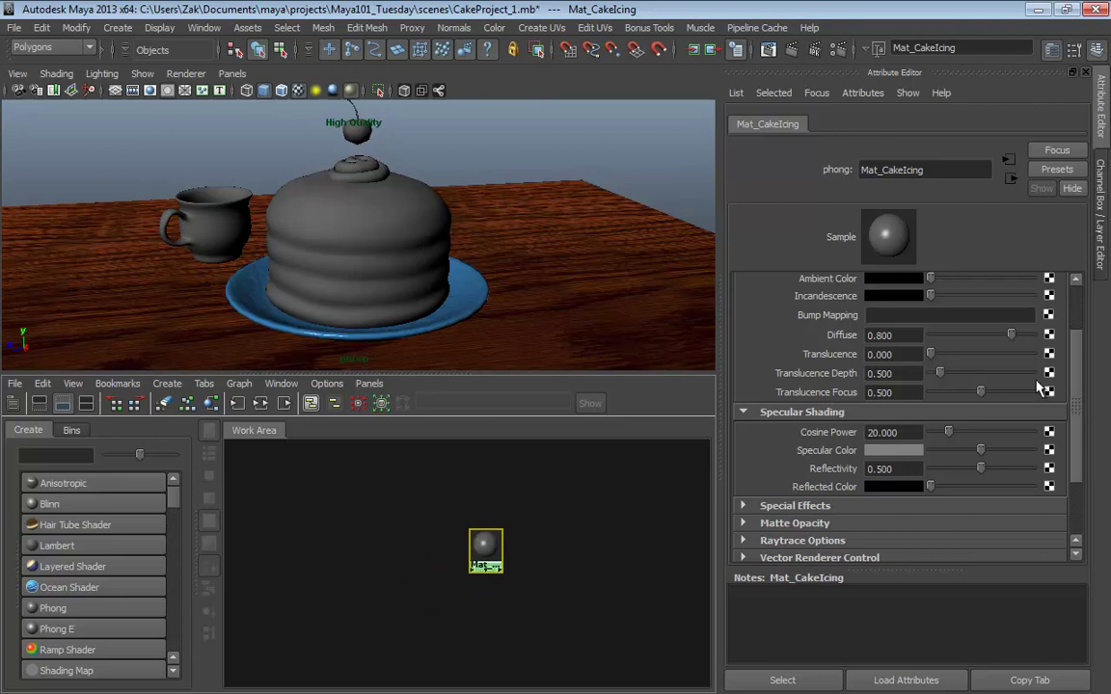
Set Mat_CakeIcing's color to a dark chocolate brown and assign the material to the cake mesh
scroll(969, 347, "up", 3)
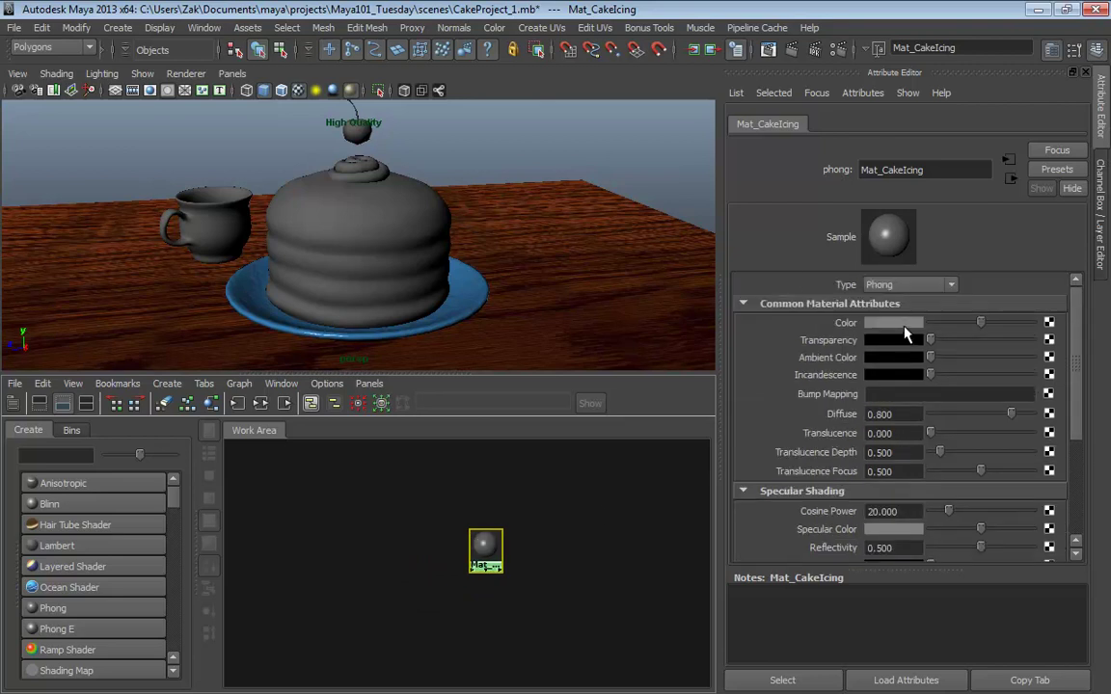
left_click(903, 326)
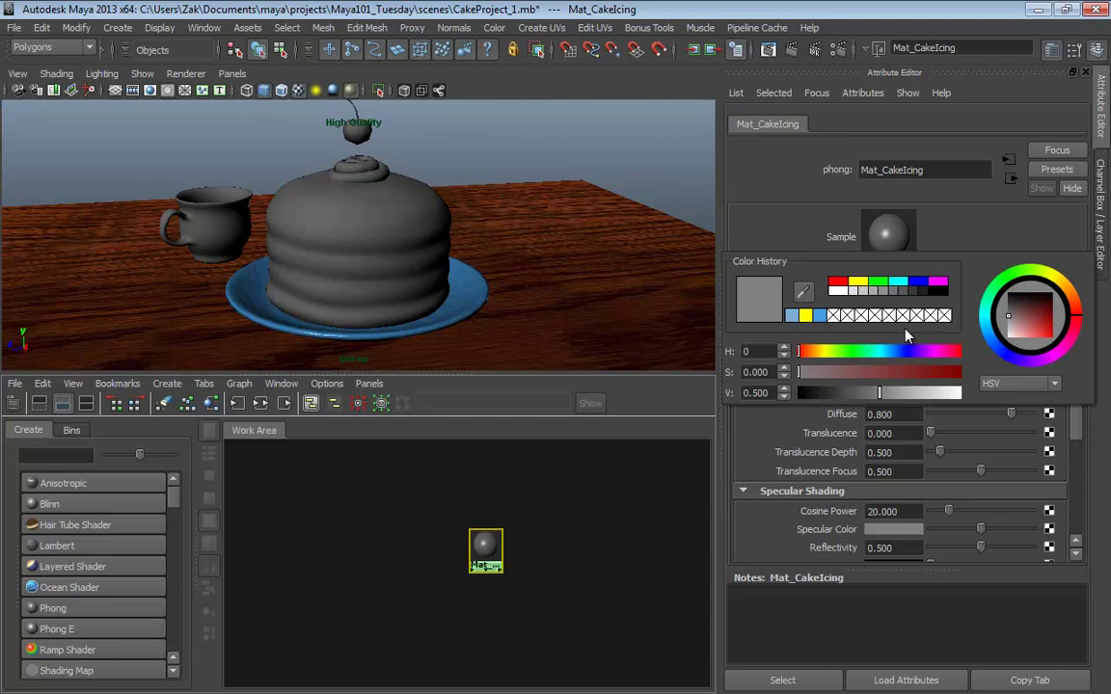
left_click(1078, 301)
left_click_drag(1049, 318, 1051, 312)
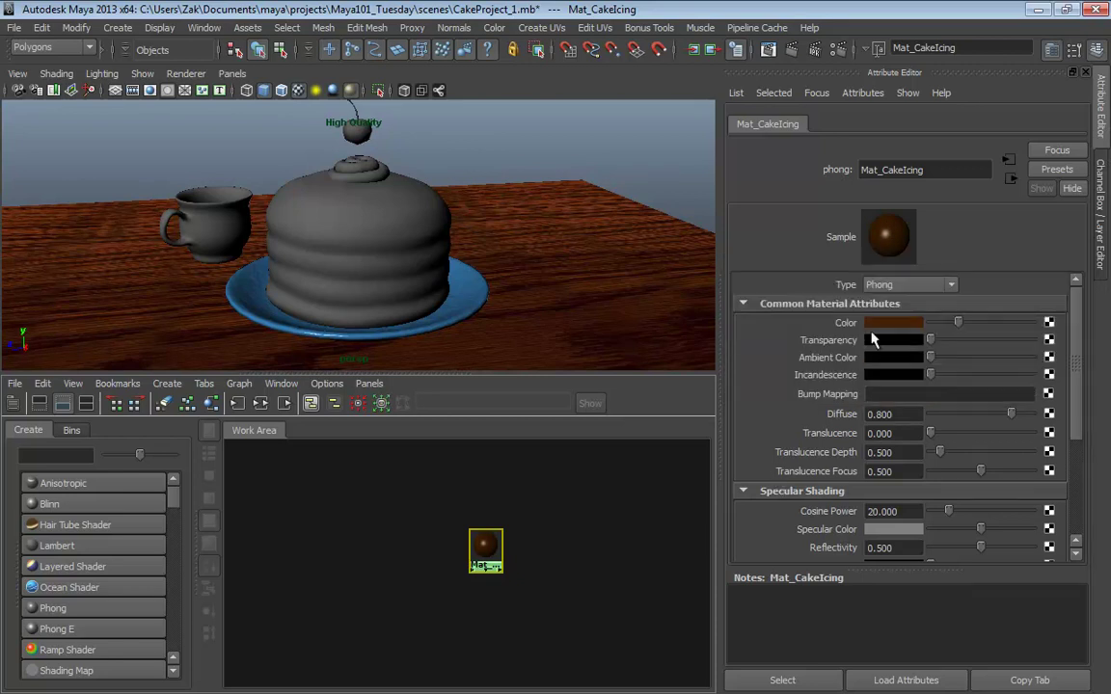
middle_click_drag(486, 544, 333, 248)
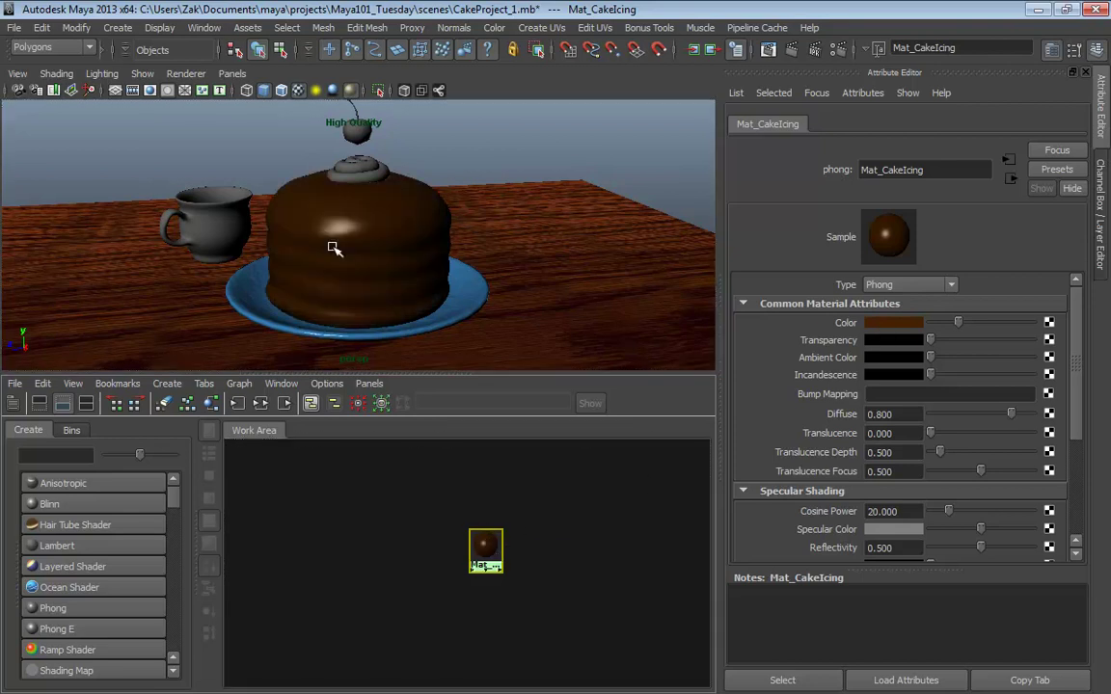
left_click_drag(333, 248, 588, 240, "alt")
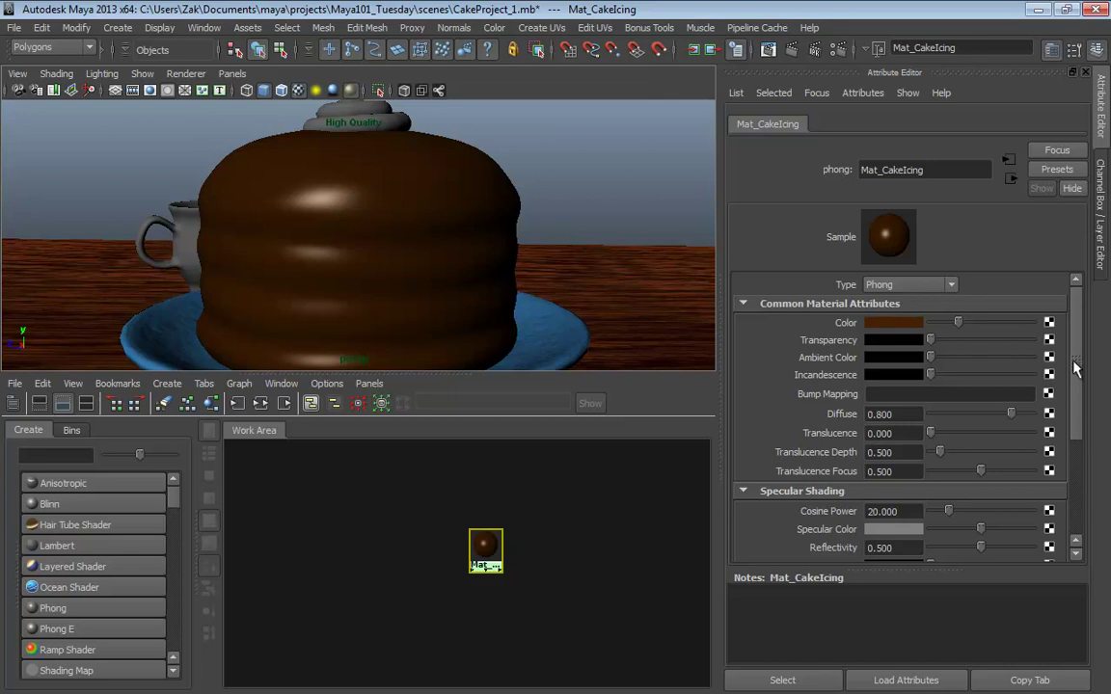
Lower the Reflectivity of Mat_CakeIcing to 0 in its specular shading
left_click_drag(1076, 347, 1078, 405)
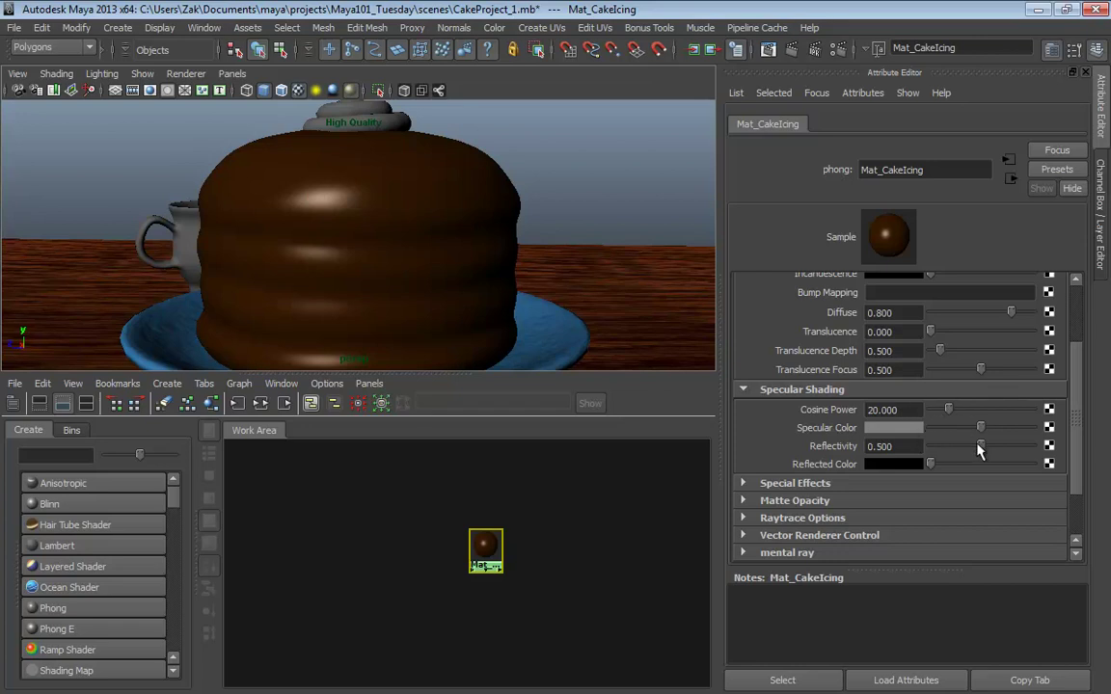
left_click_drag(977, 444, 937, 446)
left_click_drag(940, 454, 942, 451)
left_click_drag(937, 447, 769, 446)
Test a Cosine Power of 53.932 on Mat_CakeIcing and settle on 3.675 for a broad, soft highlight
left_click_drag(598, 260, 442, 277, "alt")
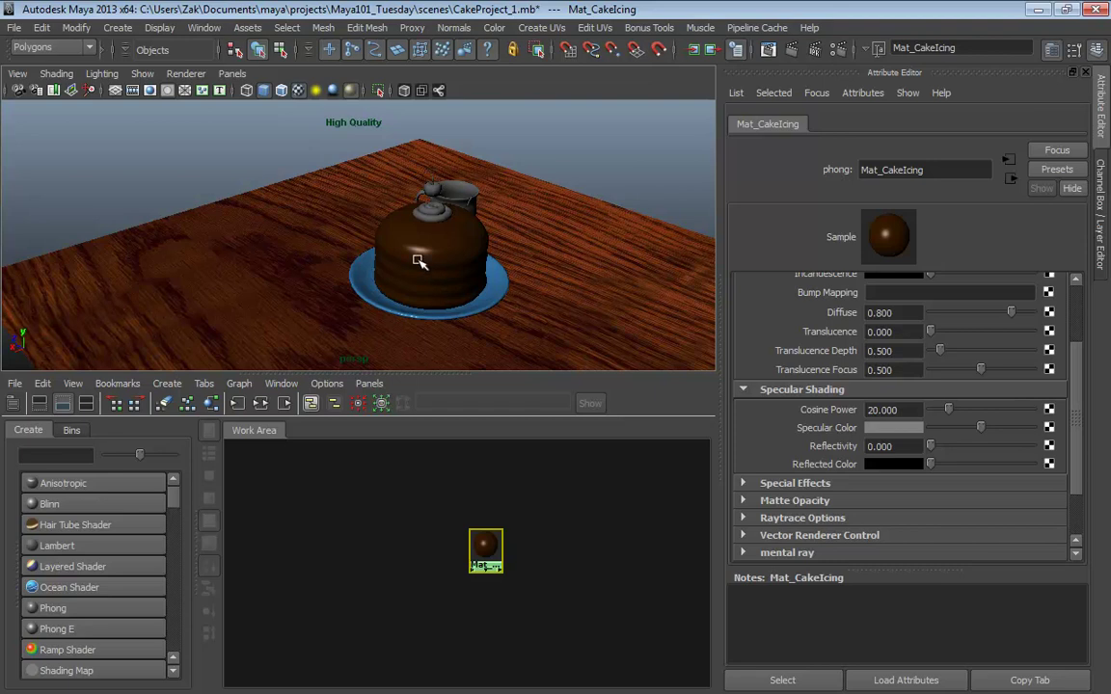
right_click_drag(540, 546, 661, 559, "alt")
scroll(578, 576, "up", 3)
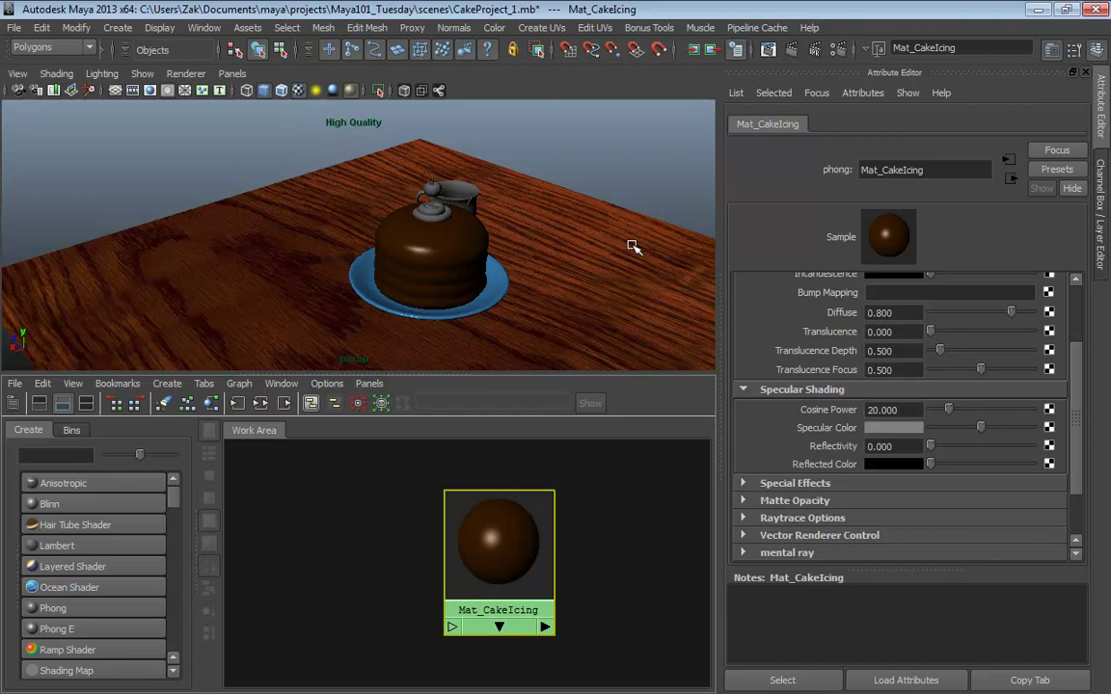
middle_click_drag(461, 325, 469, 290, "alt")
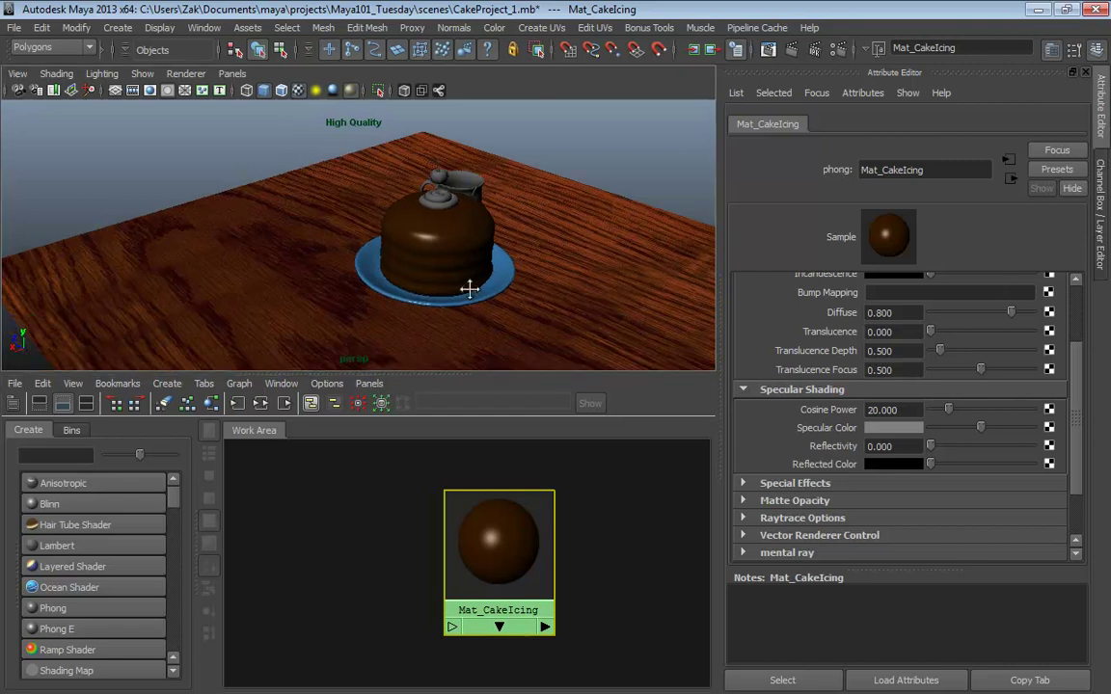
right_click_drag(469, 289, 555, 310, "alt")
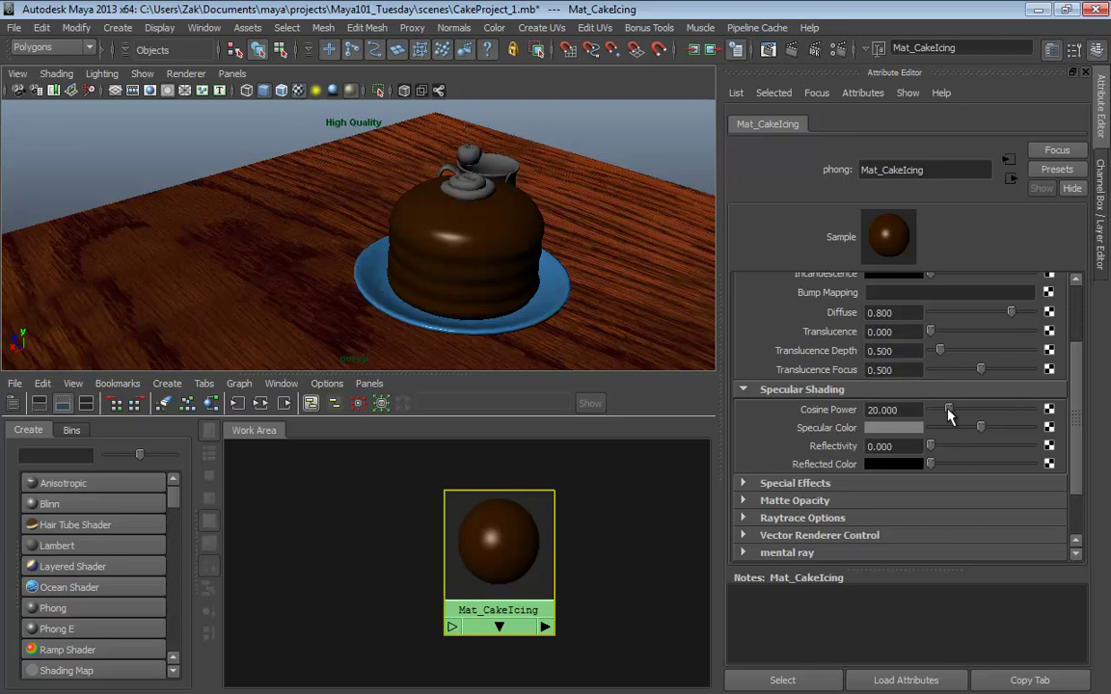
left_click_drag(948, 410, 932, 415)
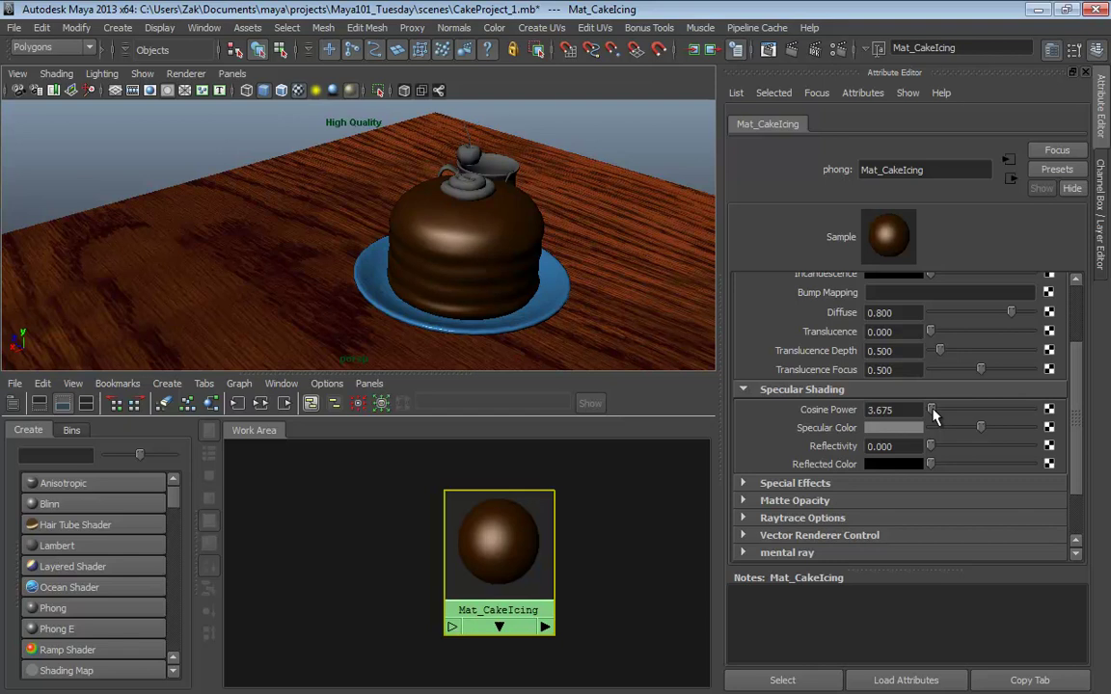
right_click_drag(518, 225, 595, 256, "alt")
left_click_drag(595, 255, 359, 210, "alt")
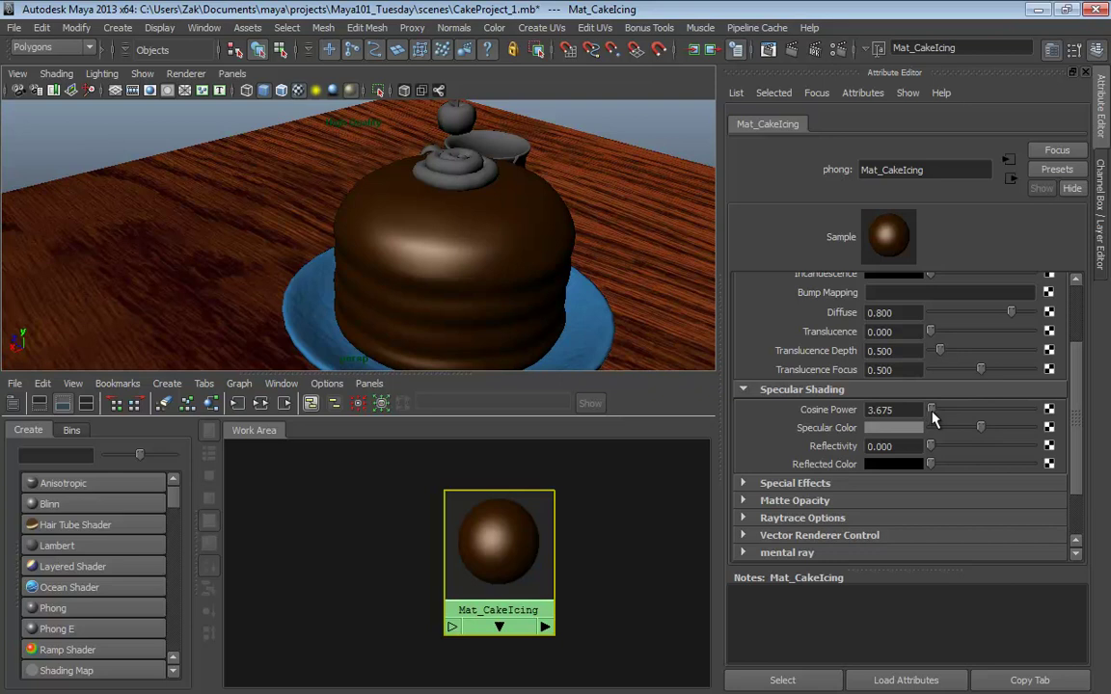
left_click_drag(930, 411, 984, 425)
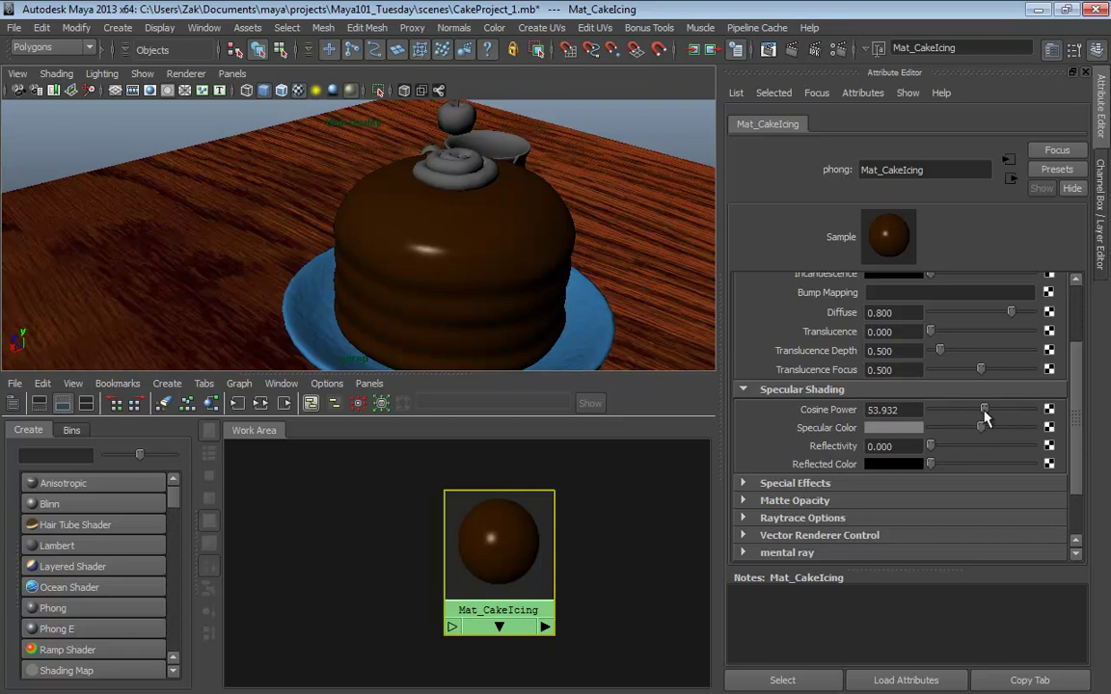
left_click_drag(984, 415, 933, 415)
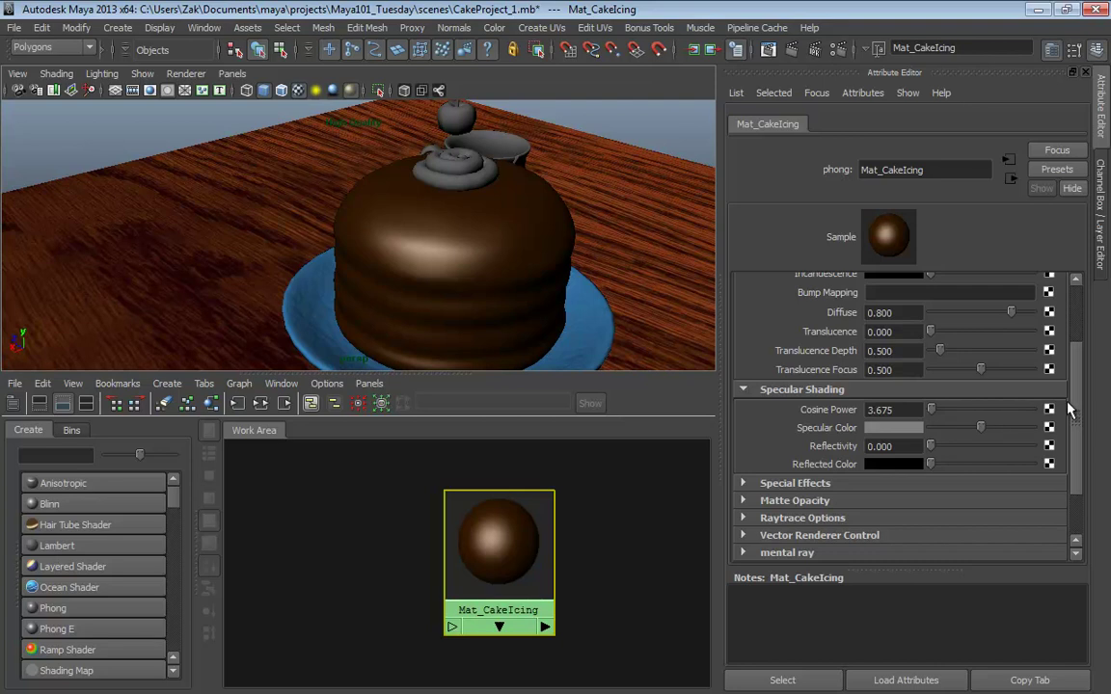
Darken the Specular Color of Mat_CakeIcing to a dark gray and check the cake's highlights from several angles
scroll(1077, 366, "up", 3)
scroll(1077, 366, "up", 1)
mouse_move(931, 326)
left_mouse_down()
mouse_move(1025, 328)
mouse_move(923, 325)
left_mouse_up()
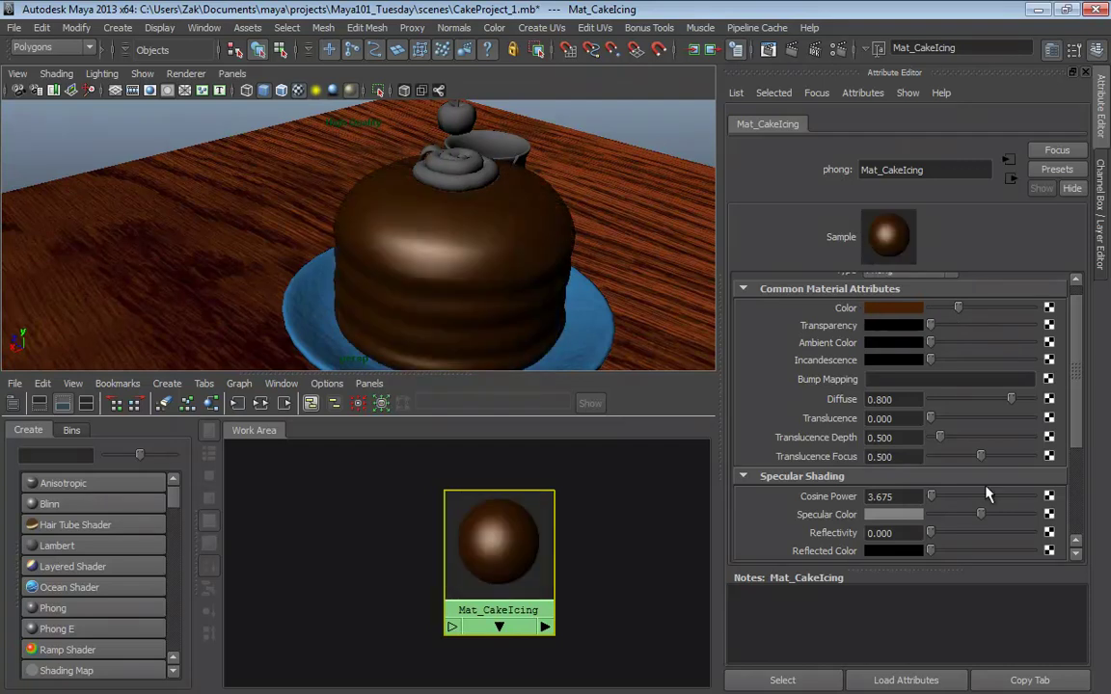
left_click_drag(1076, 373, 1077, 414)
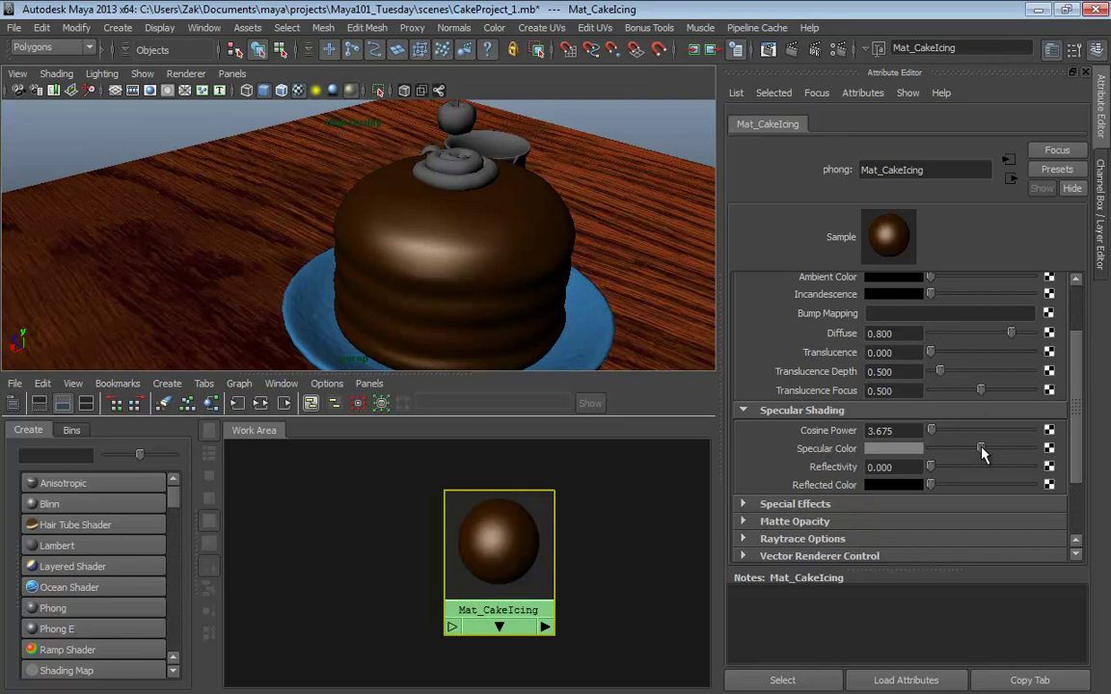
left_click_drag(982, 453, 953, 453)
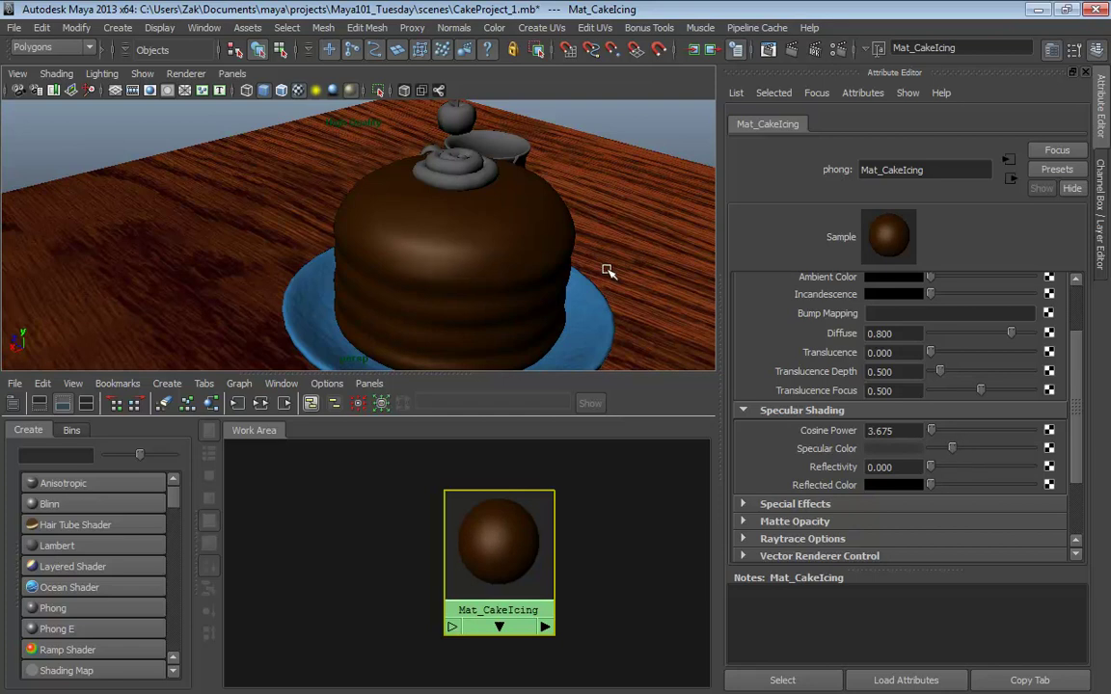
left_click_drag(608, 268, 604, 240, "alt")
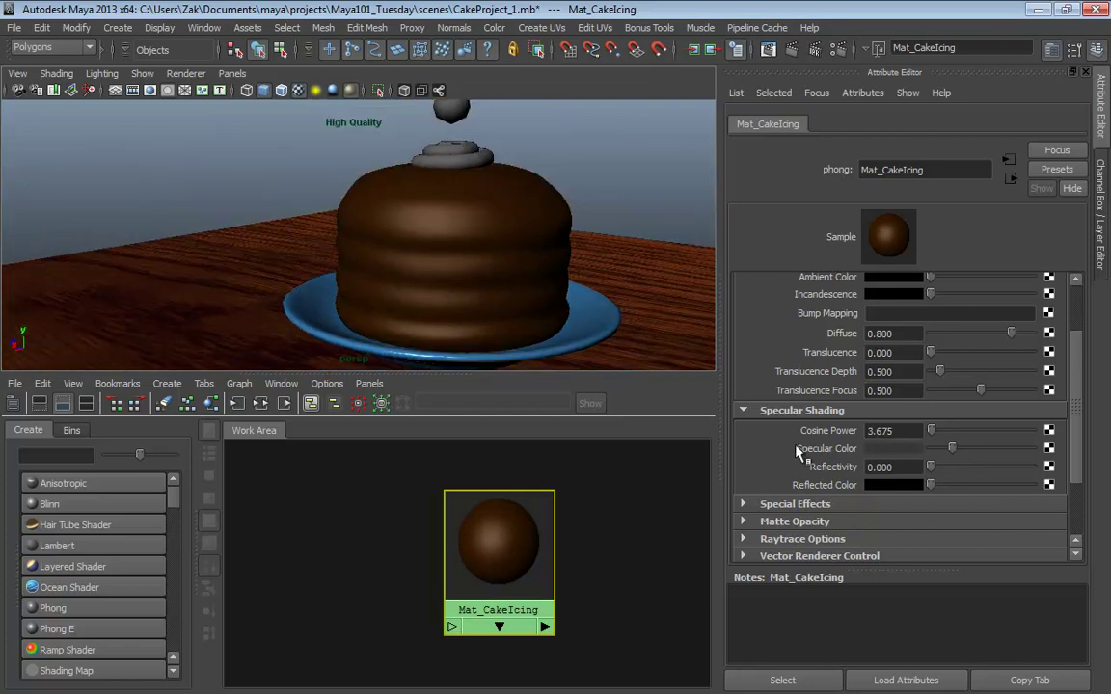
left_click_drag(543, 290, 530, 300, "alt")
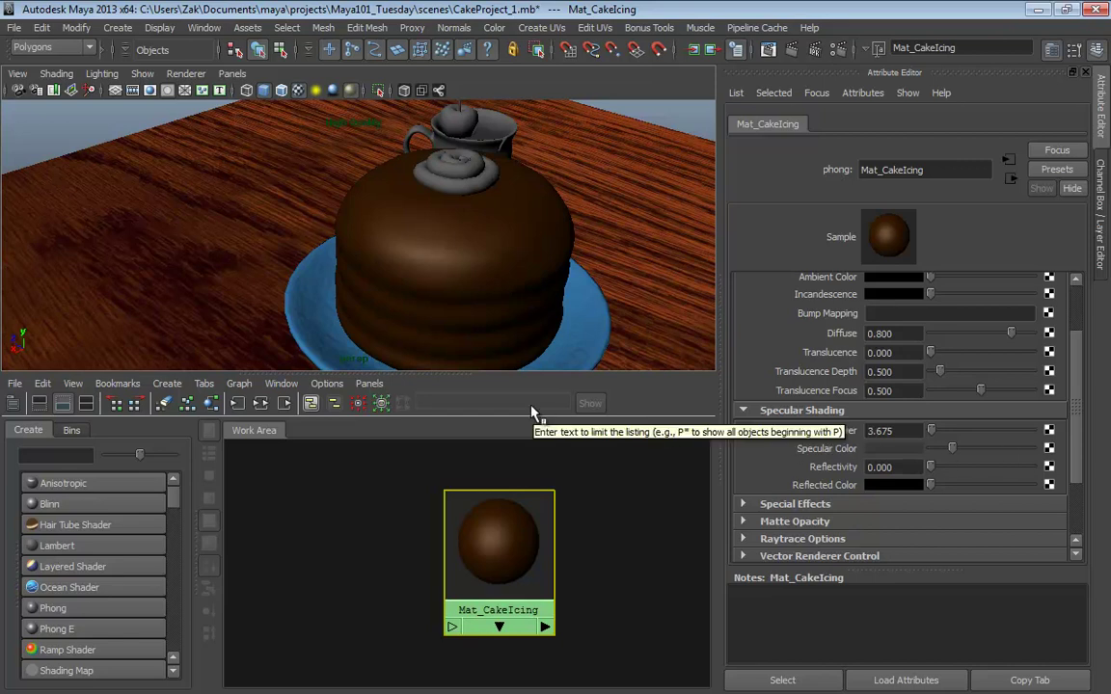
left_click_drag(530, 330, 456, 256, "alt")
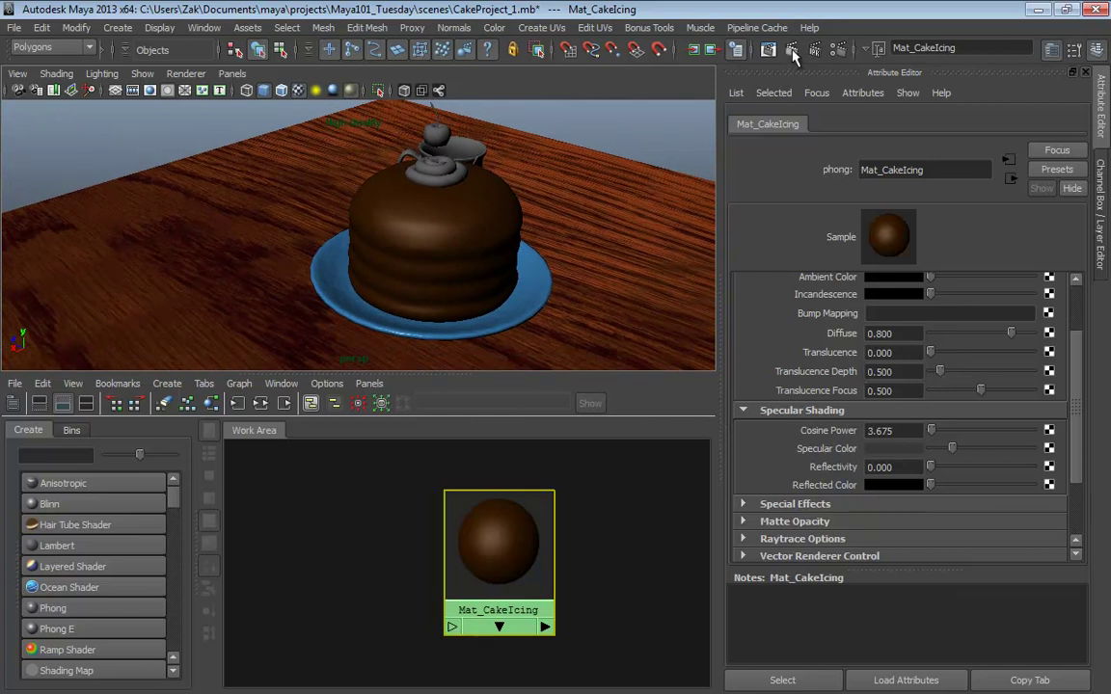
Move the Mat_CakeIcing node aside and create an unconnected File texture node in the work area
left_click_drag(506, 543, 634, 545)
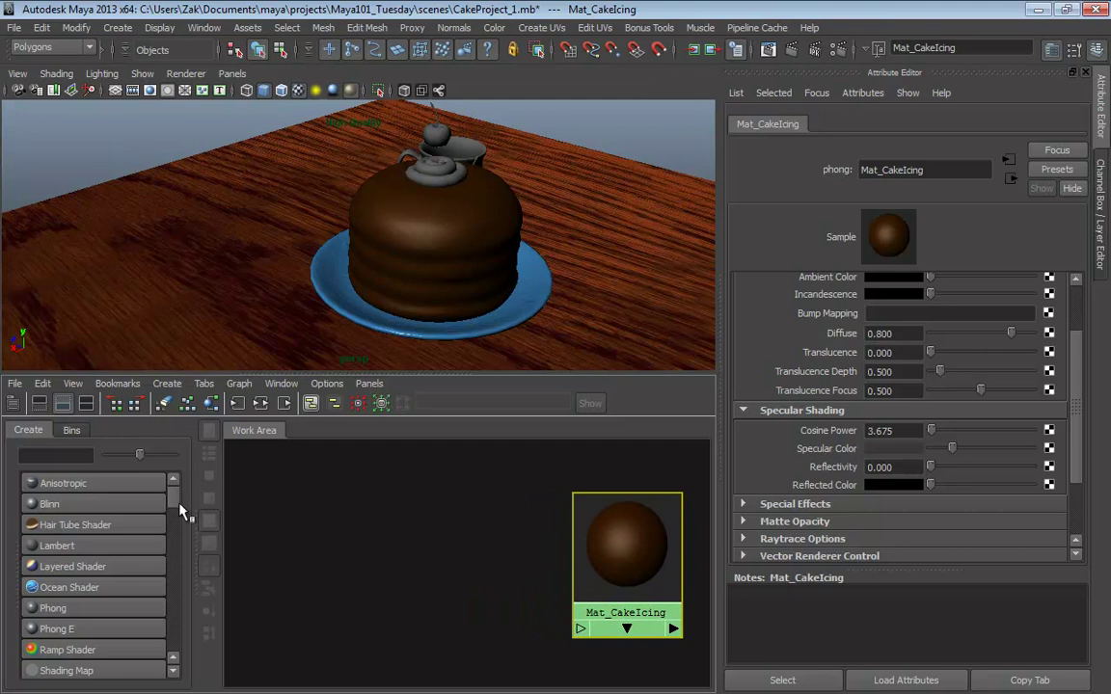
scroll(179, 513, "down", 6)
middle_click_drag(38, 556, 324, 547)
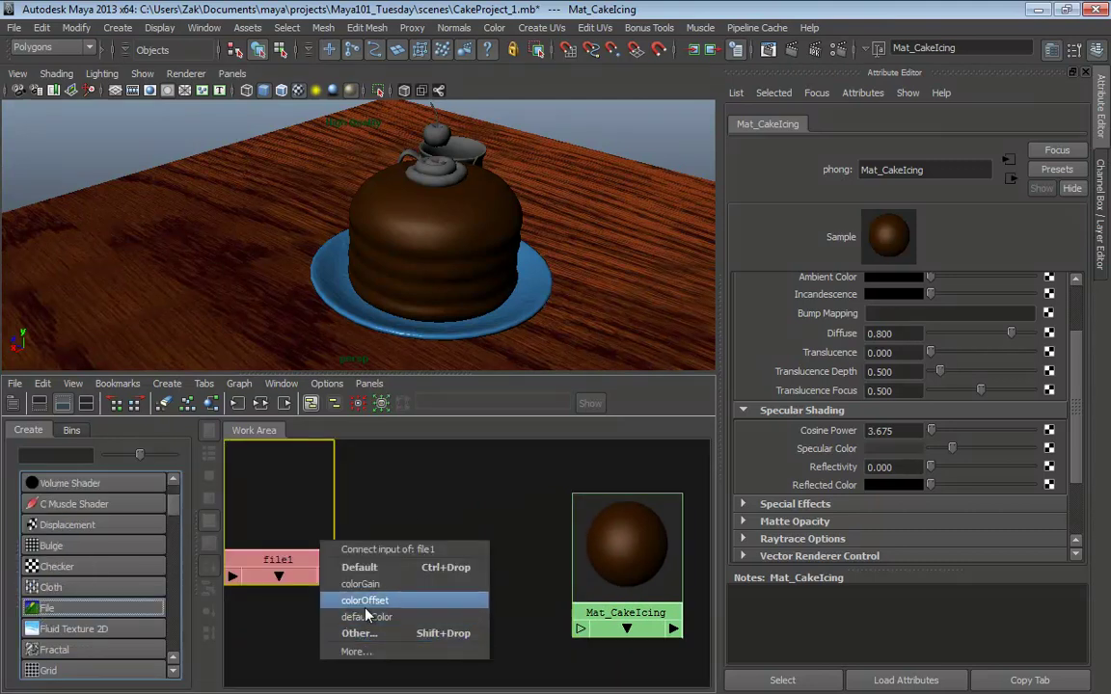
left_click(403, 514)
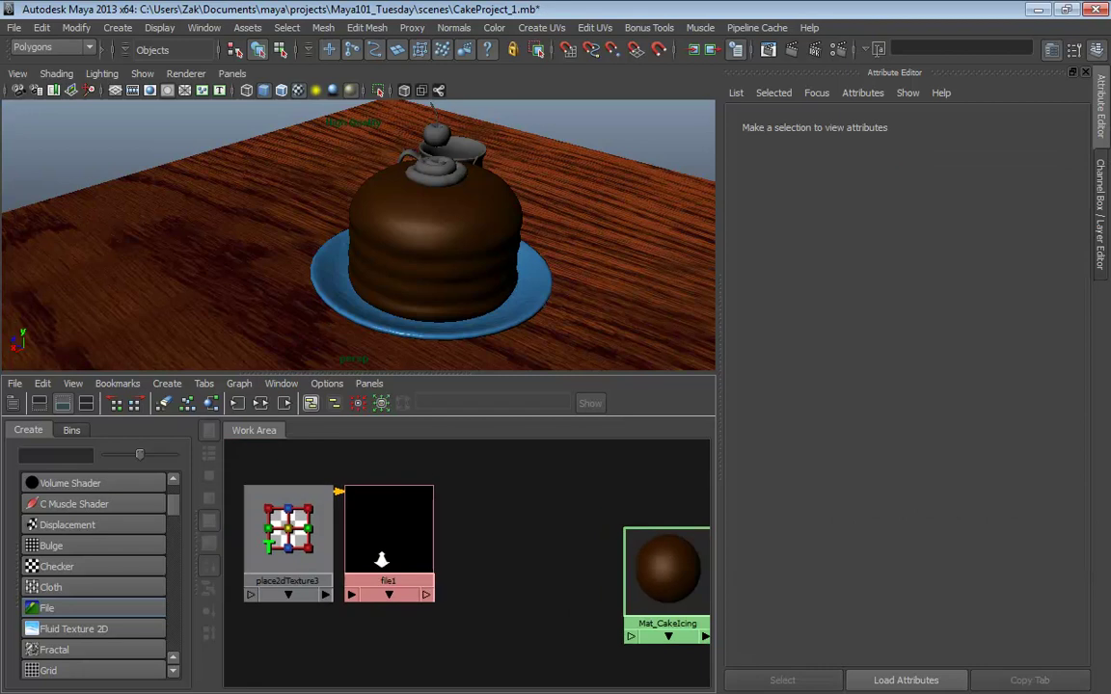
Rename the new file texture node Tex_Cake_IcingBump and save the scene
left_click(378, 520)
double_click(898, 165)
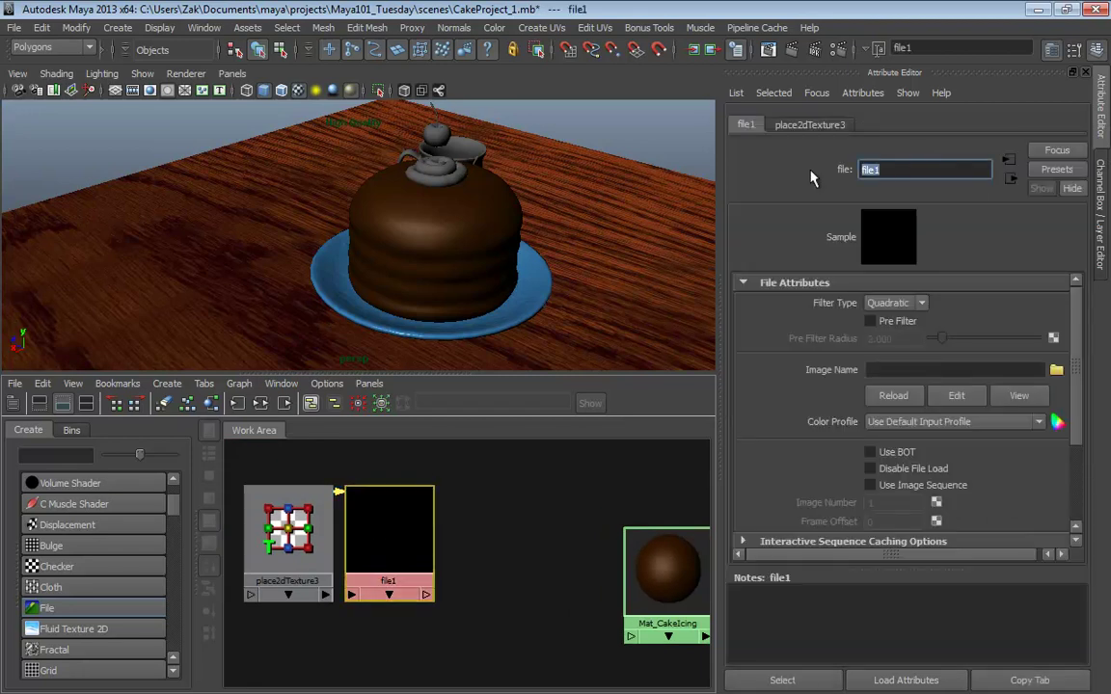
type("Tex_Cake_")
type("Bump")
key("BackSpace")
key("BackSpace")
key("BackSpace")
key("BackSpace")
type("IcingBump")
key("BackSpace")
key("BackSpace")
key("BackSpace")
key("BackSpace")
key("BackSpace")
key("BackSpace")
key("BackSpace")
key("BackSpace")
type("cingBump")
key("Return")
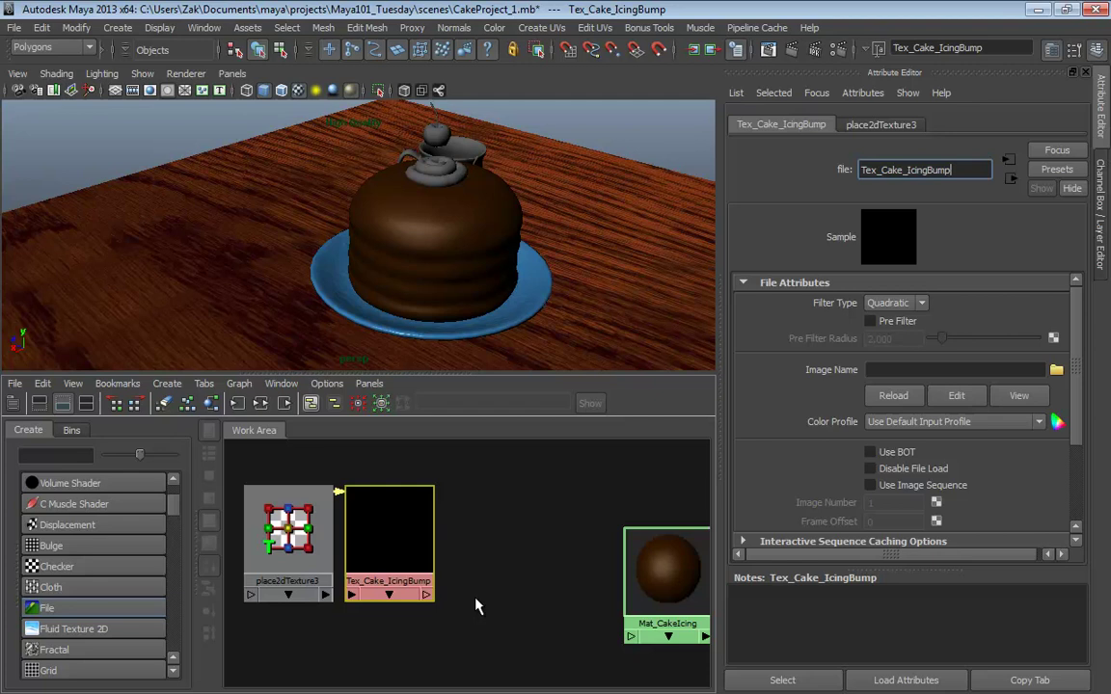
left_click(14, 29)
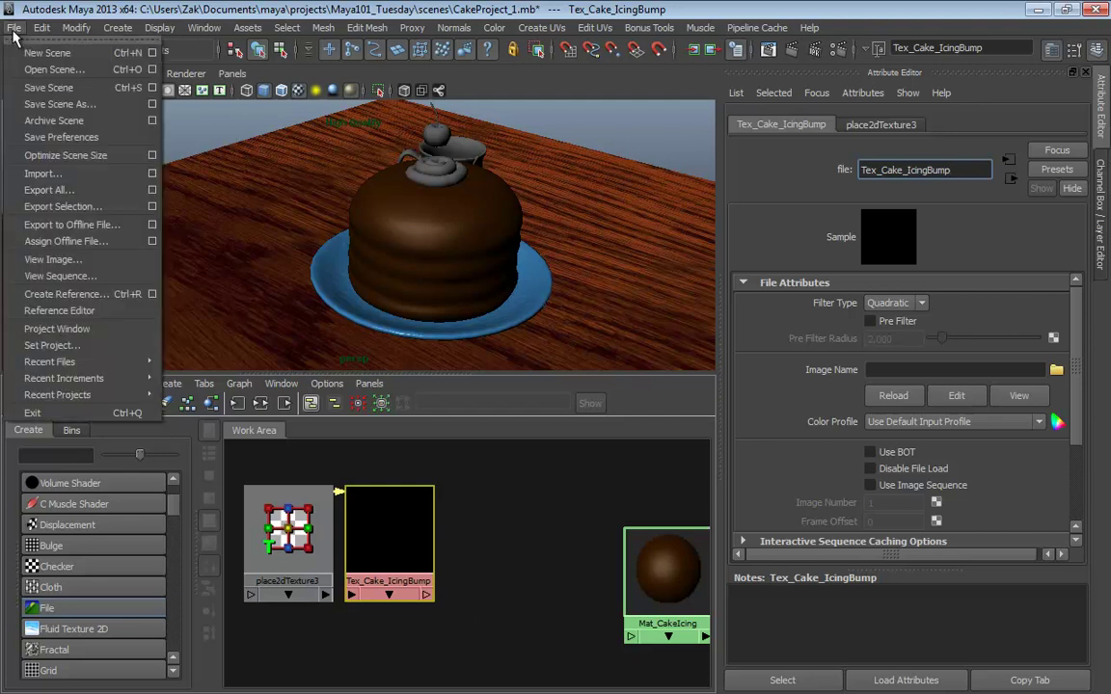
left_click(60, 89)
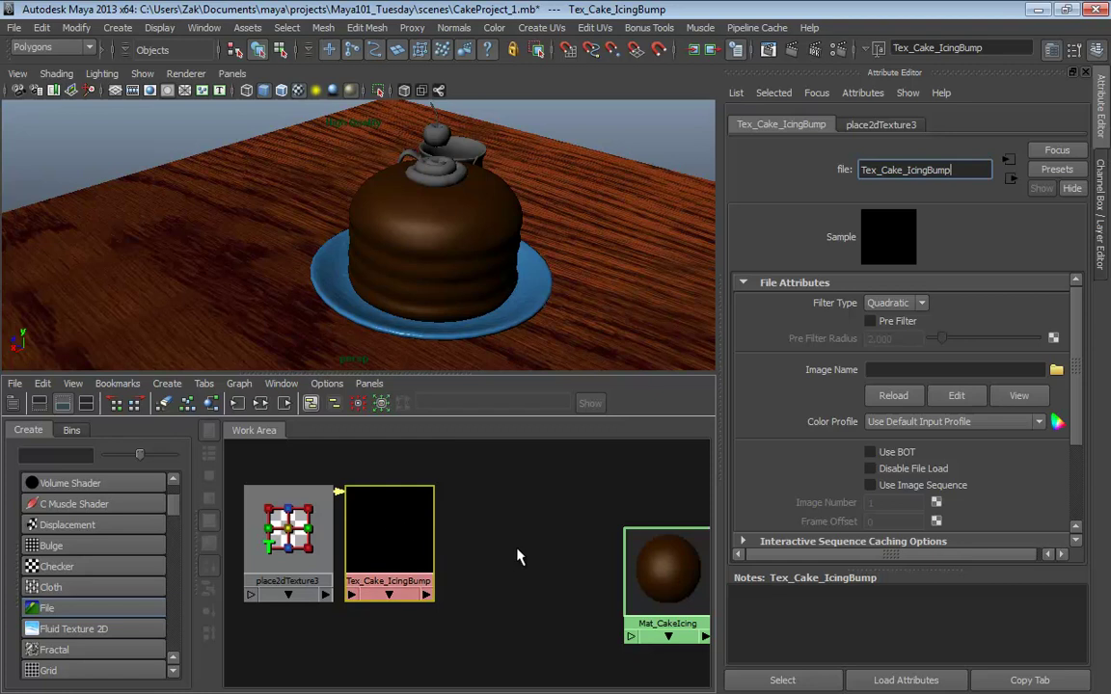
Load tex_FlameBase.TGA from sourceimages as the image of Tex_Cake_IcingBump and inspect its swatch up close
middle_click_drag(518, 557, 480, 532, "alt")
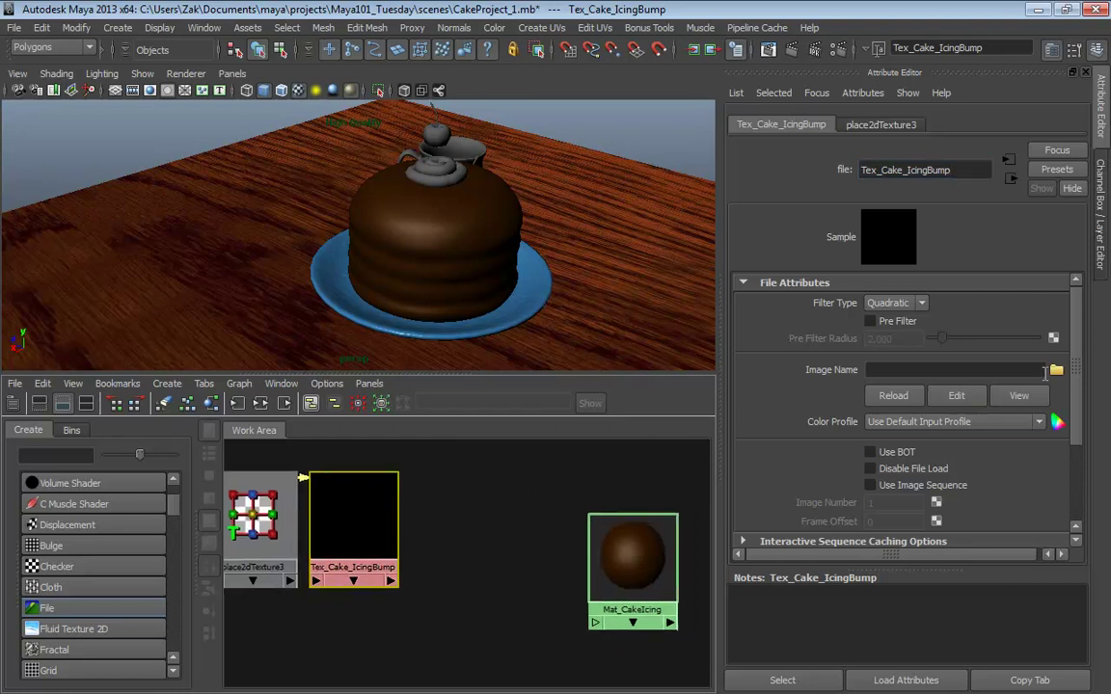
left_click(1056, 371)
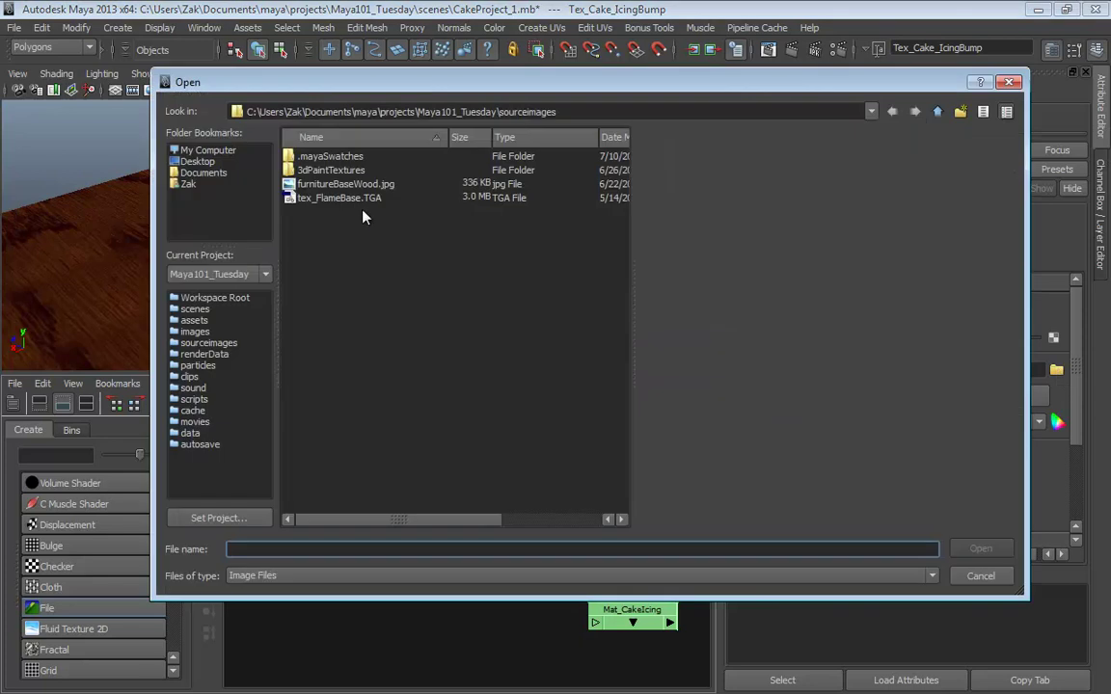
left_click(333, 198)
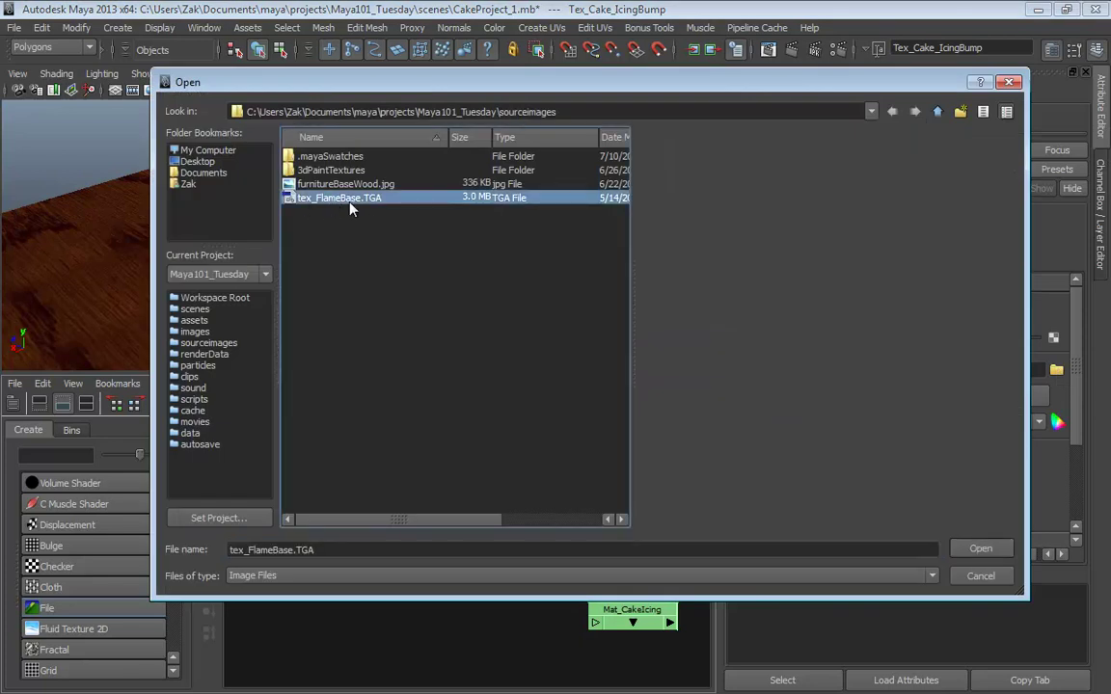
double_click(350, 199)
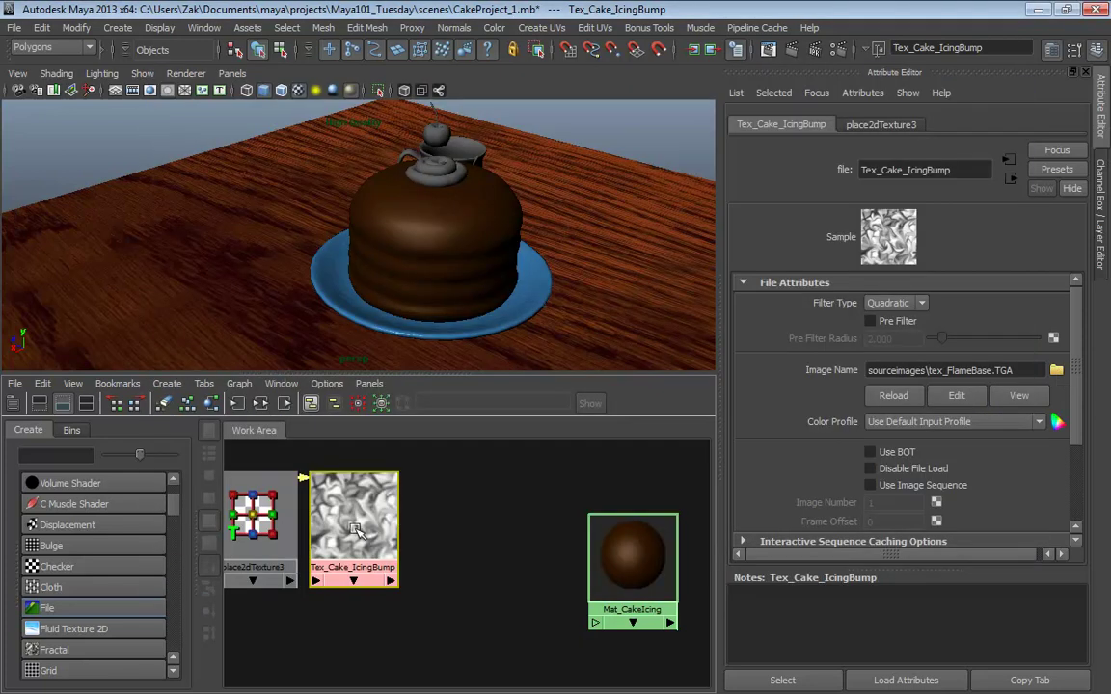
scroll(373, 545, "up", 5)
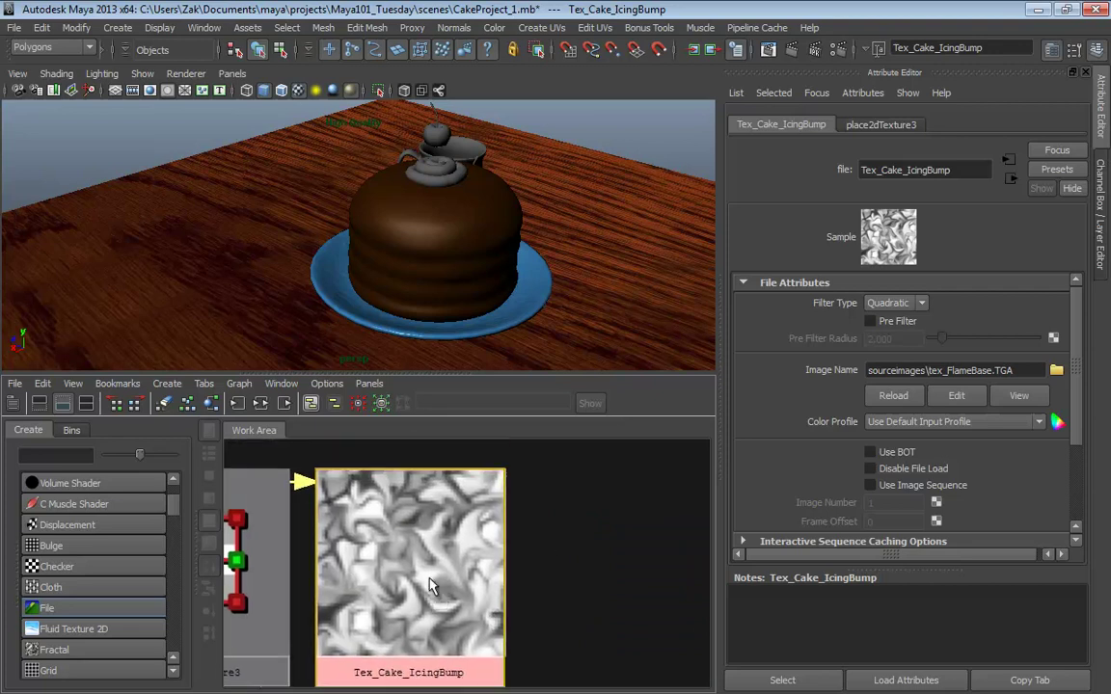
scroll(431, 586, "up", 2)
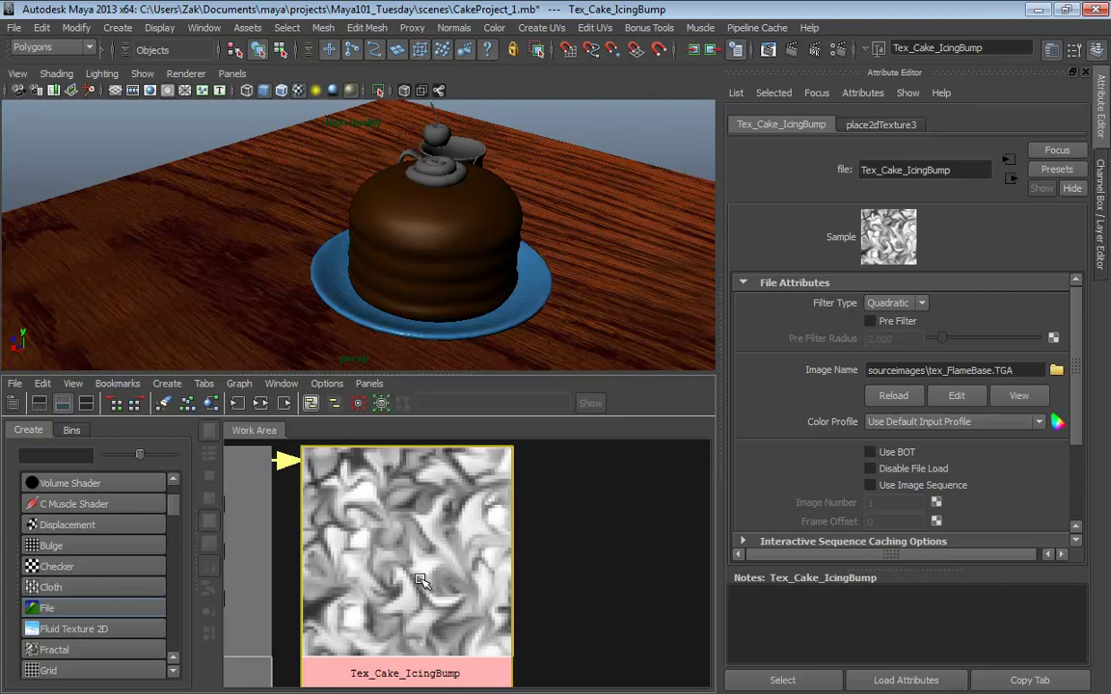
scroll(421, 580, "down", 3)
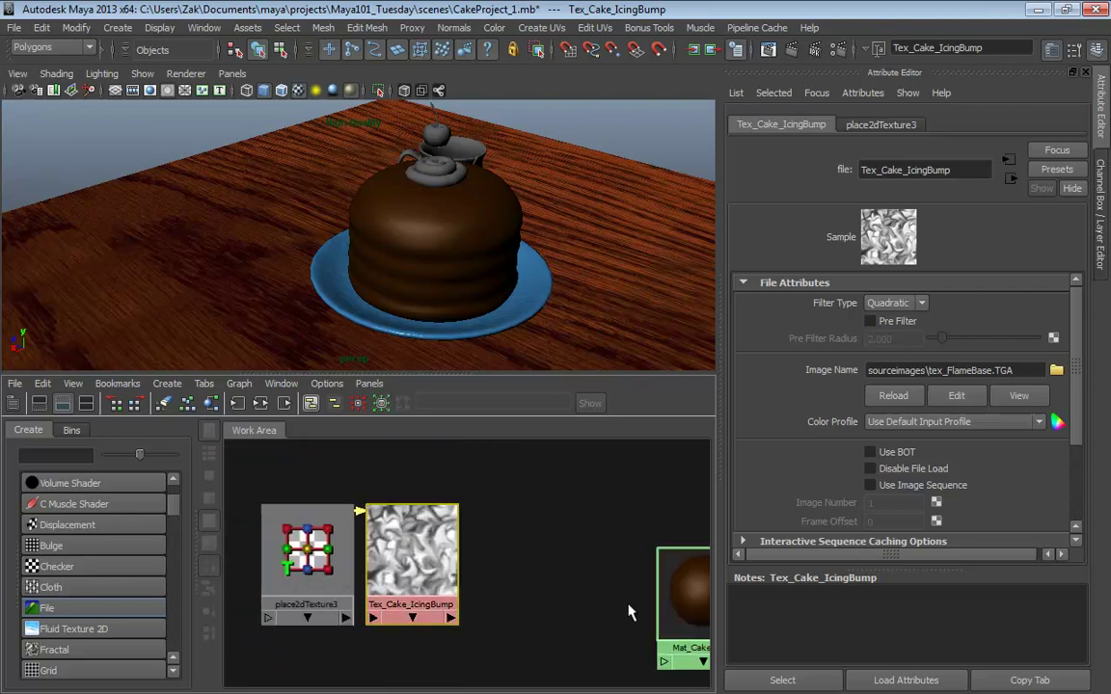
Space out the place2dTexture3 and Tex_Cake_IcingBump nodes and connect Tex_Cake_IcingBump to the bump map input of Mat_CakeIcing
middle_click_drag(620, 587, 594, 566, "alt")
left_click_drag(381, 540, 456, 547)
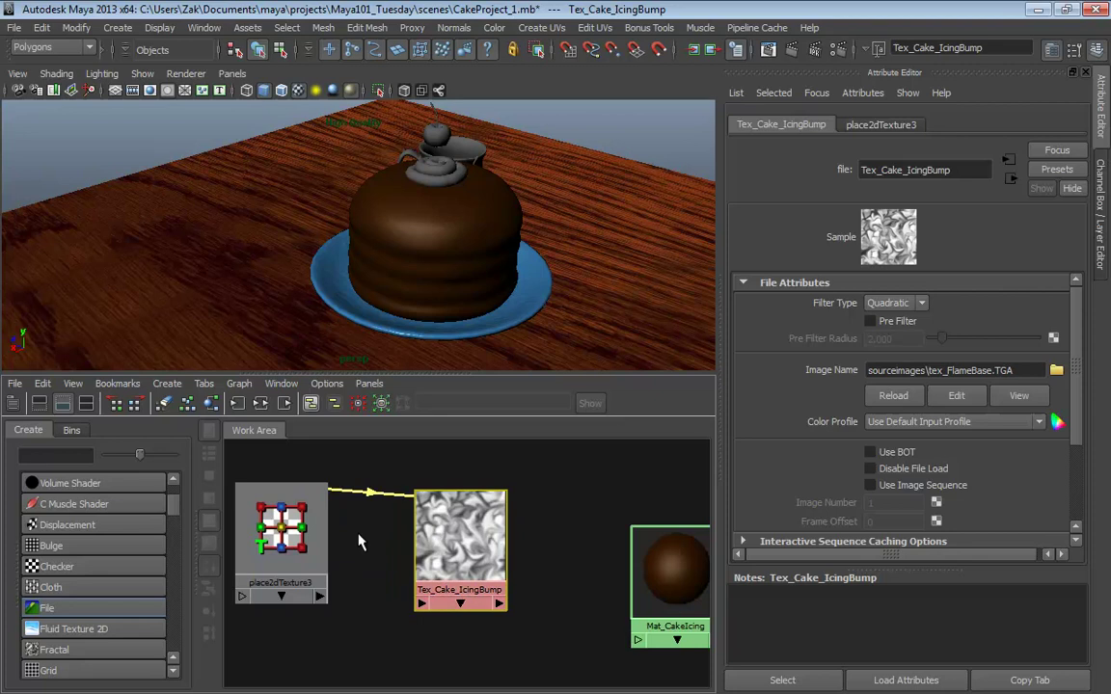
left_click_drag(299, 535, 354, 539)
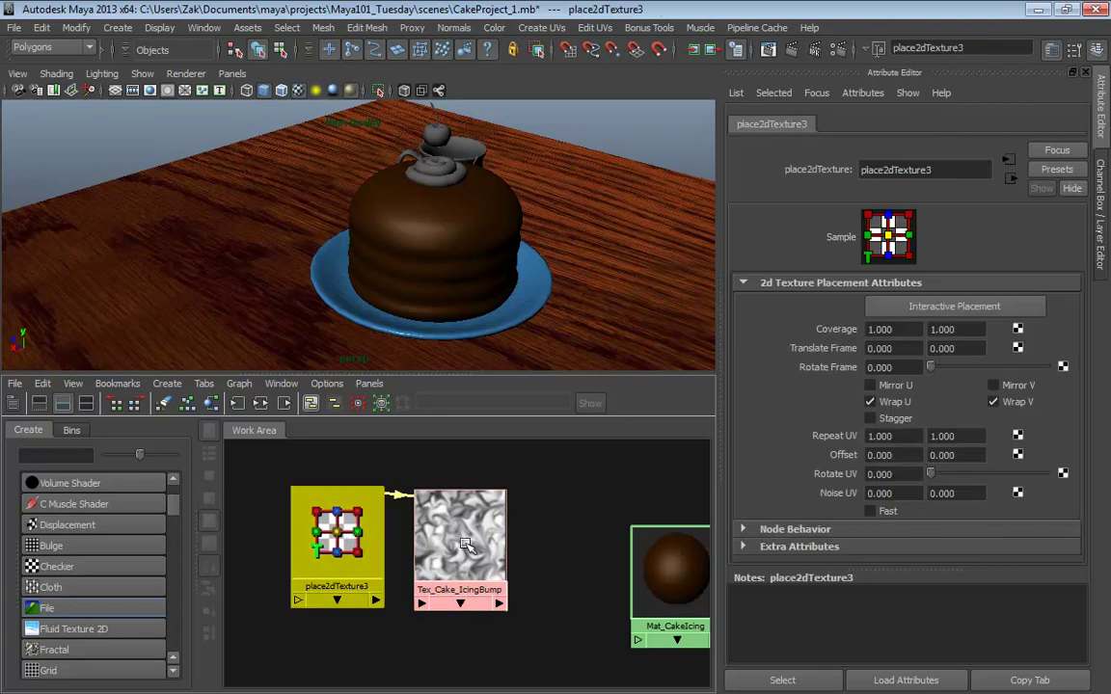
middle_click_drag(465, 545, 395, 511, "alt")
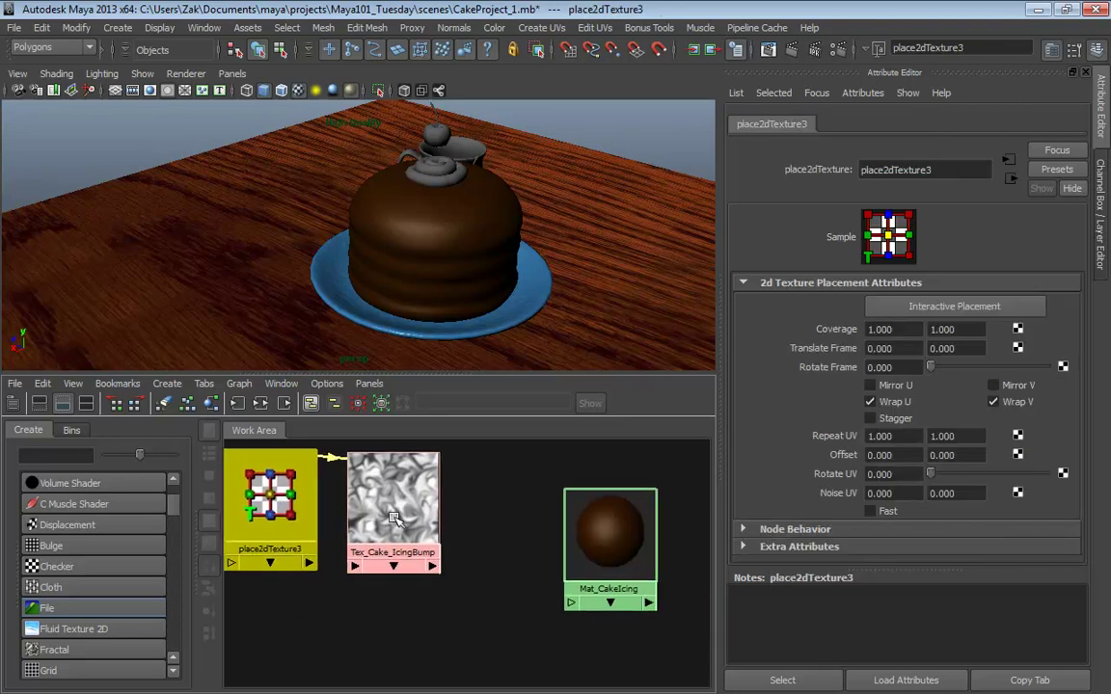
middle_click_drag(358, 463, 599, 548)
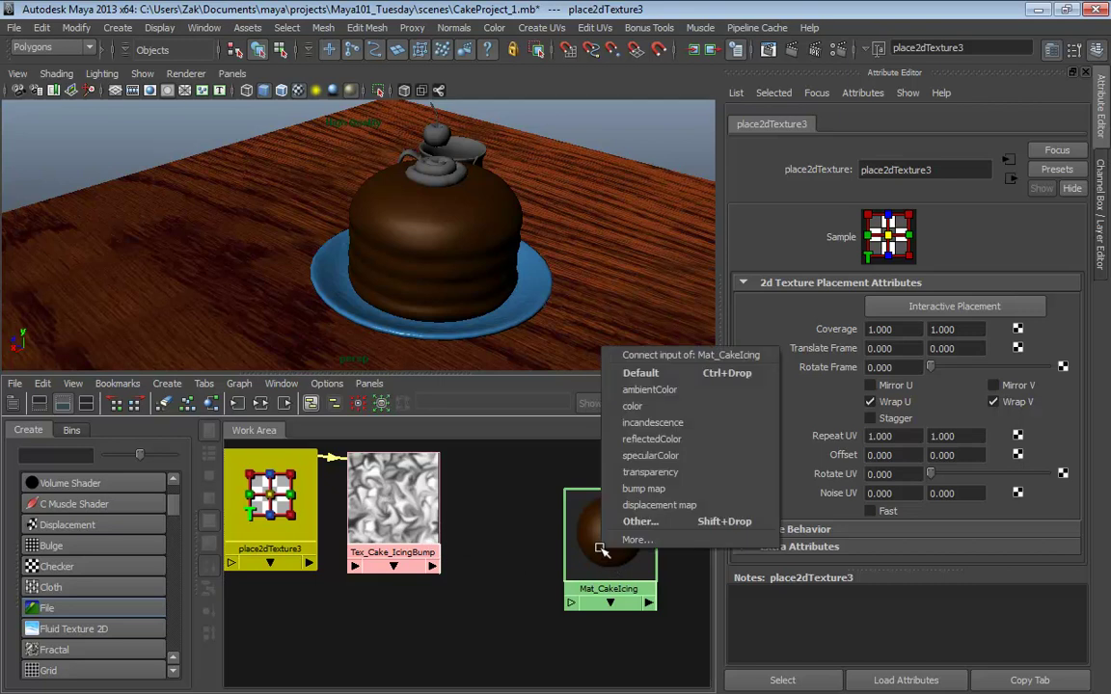
left_click(643, 487)
Examine the bump on the cake and set the Bump Depth of bump2d3 to 1.316
left_click_drag(499, 274, 486, 240, "alt")
right_click_drag(486, 241, 546, 273, "alt")
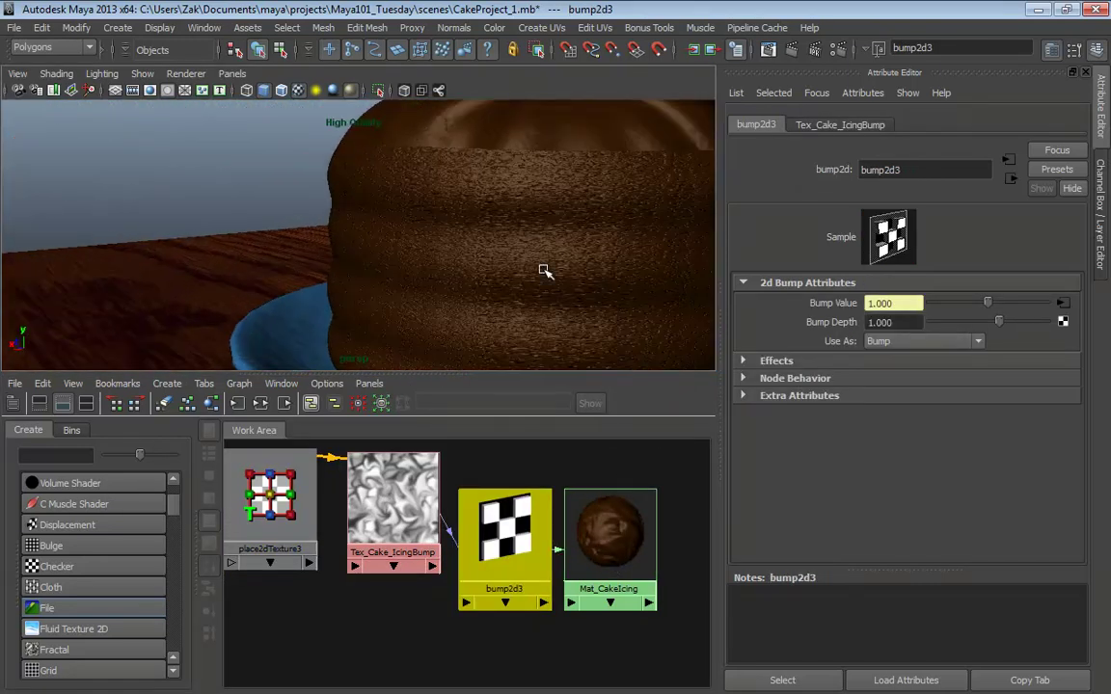
left_click_drag(546, 273, 313, 279, "alt")
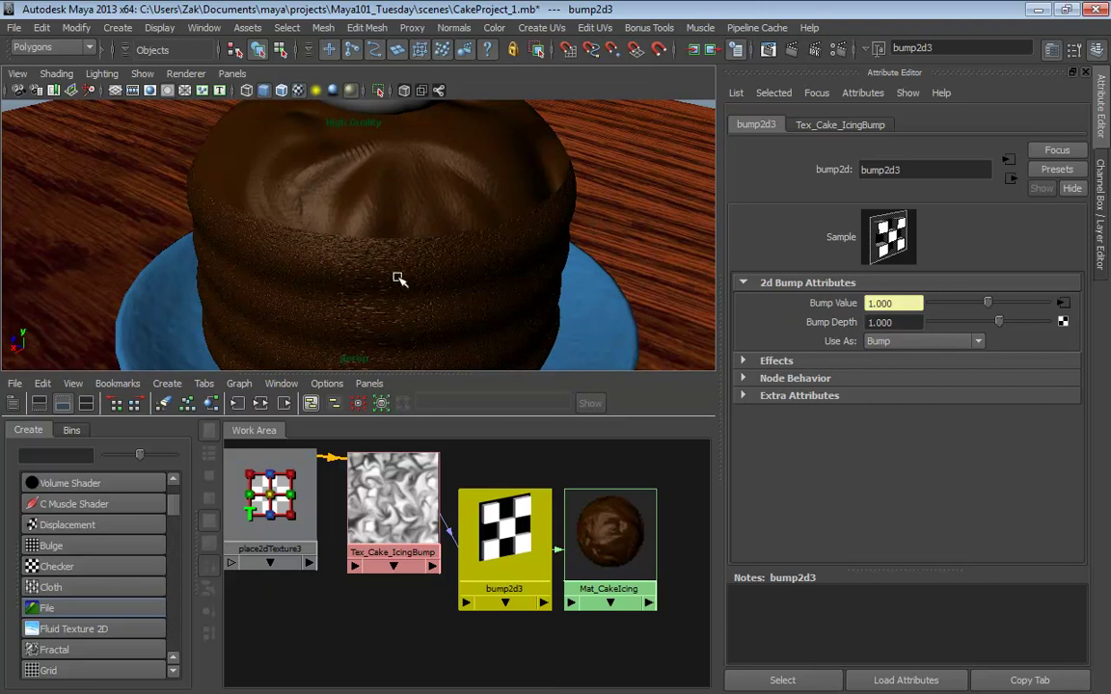
mouse_move(429, 276)
left_mouse_down("alt")
mouse_move(513, 291)
mouse_move(427, 281)
left_mouse_up("alt")
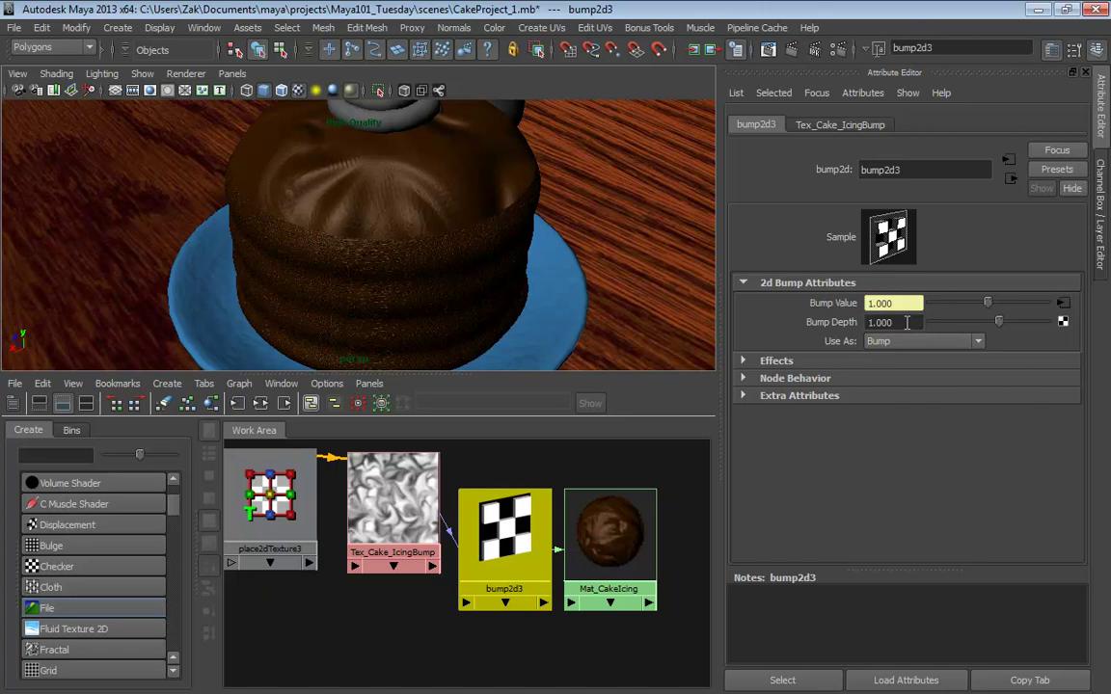
left_click_drag(907, 322, 806, 322)
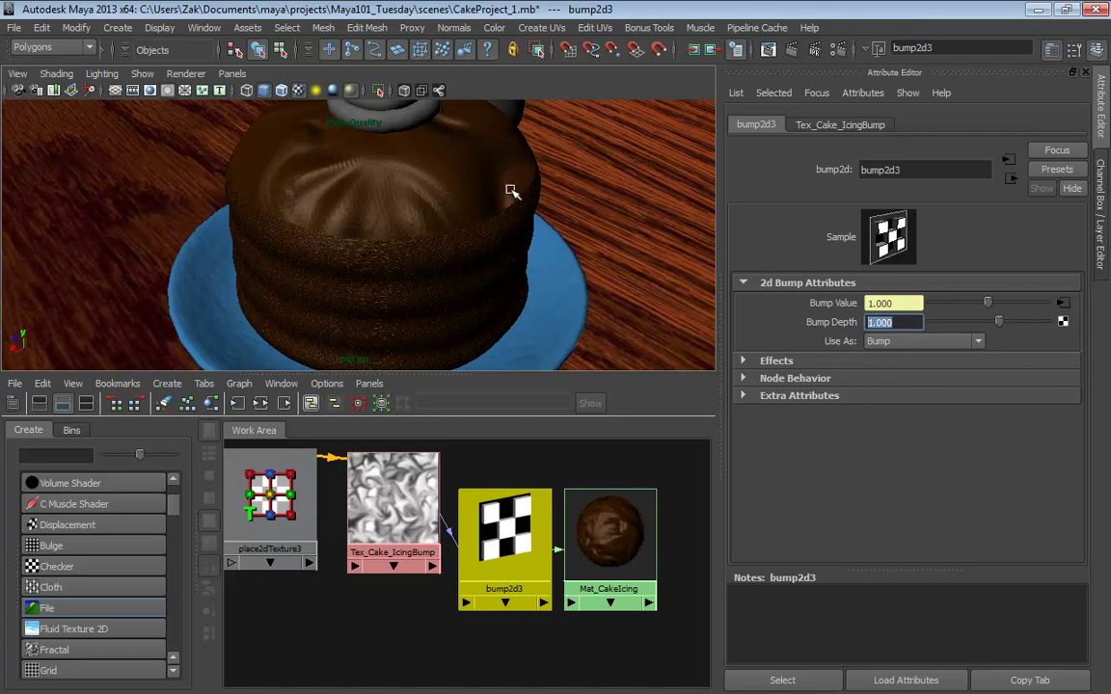
left_click_drag(483, 238, 479, 268, "alt")
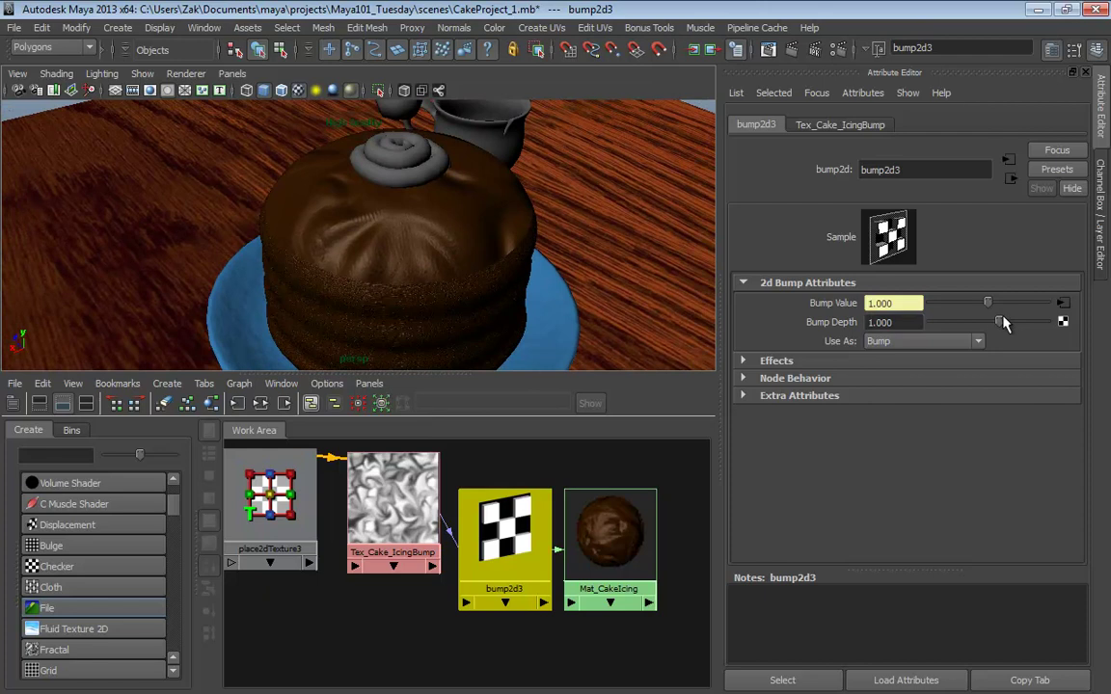
mouse_move(1003, 324)
left_mouse_down()
mouse_move(979, 322)
mouse_move(1005, 319)
left_mouse_up()
left_click_drag(504, 258, 524, 233, "alt")
left_click_drag(394, 249, 370, 208, "alt")
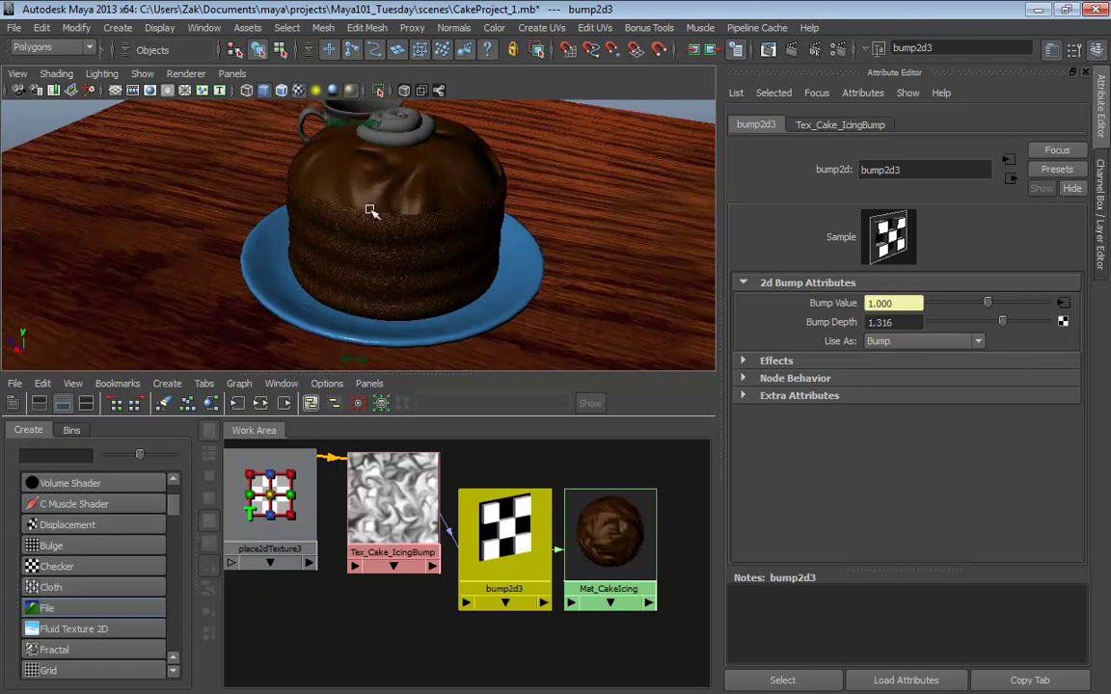
Examine the cake's UV layout in the UV Texture Editor, and minimize that editor
left_click(370, 208)
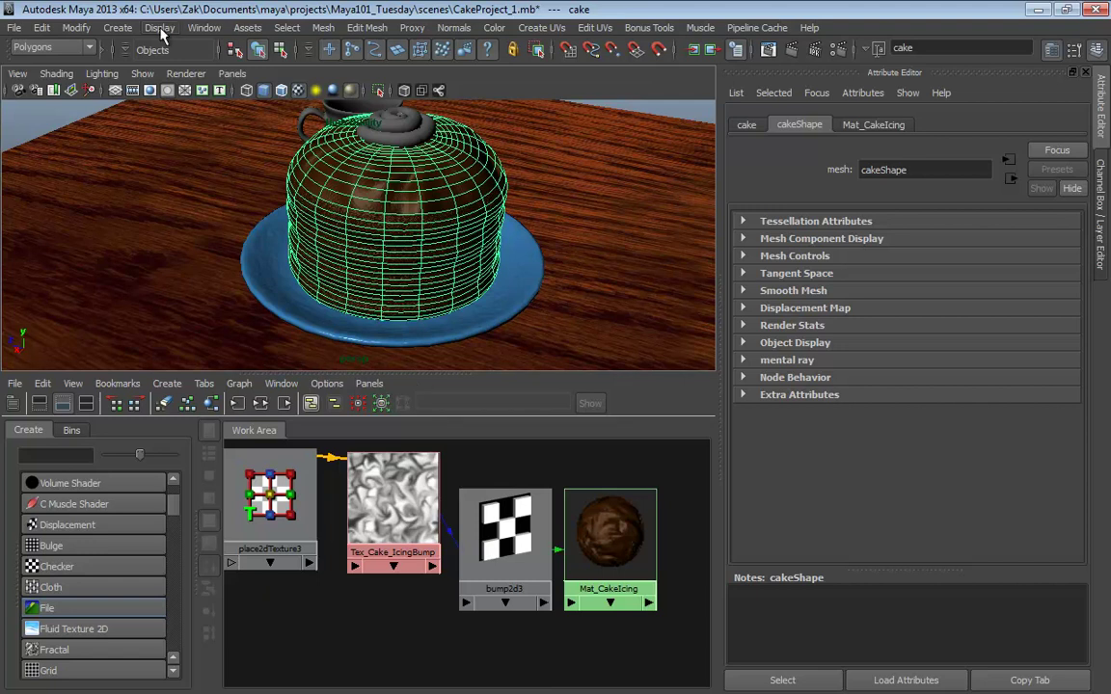
left_click(207, 29)
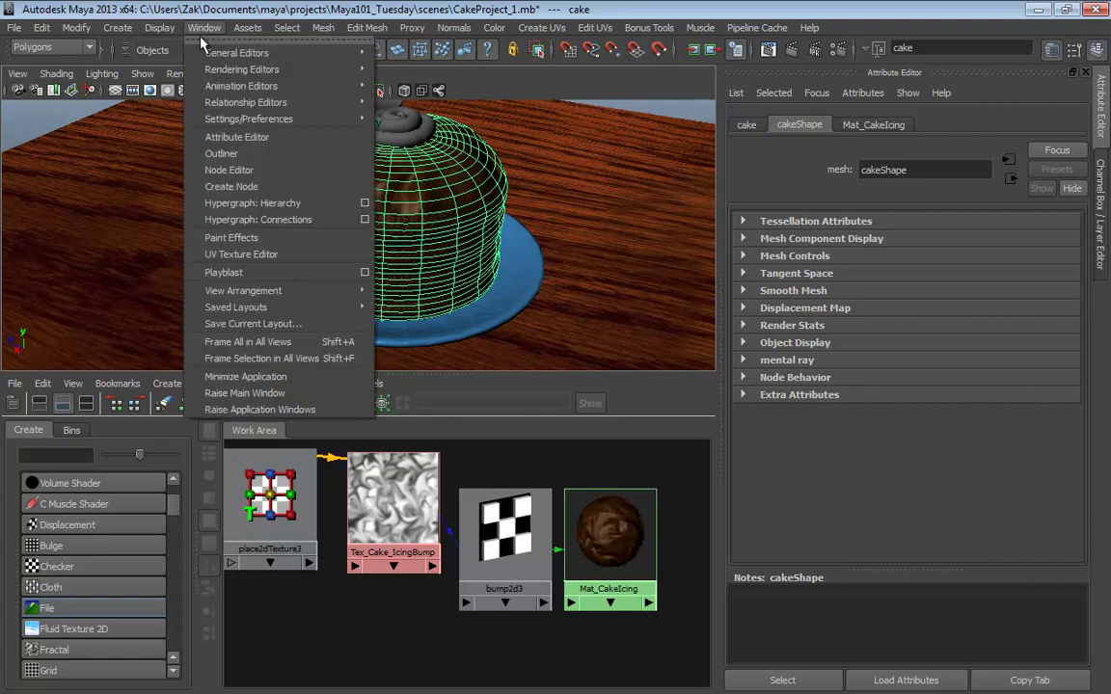
left_click(266, 257)
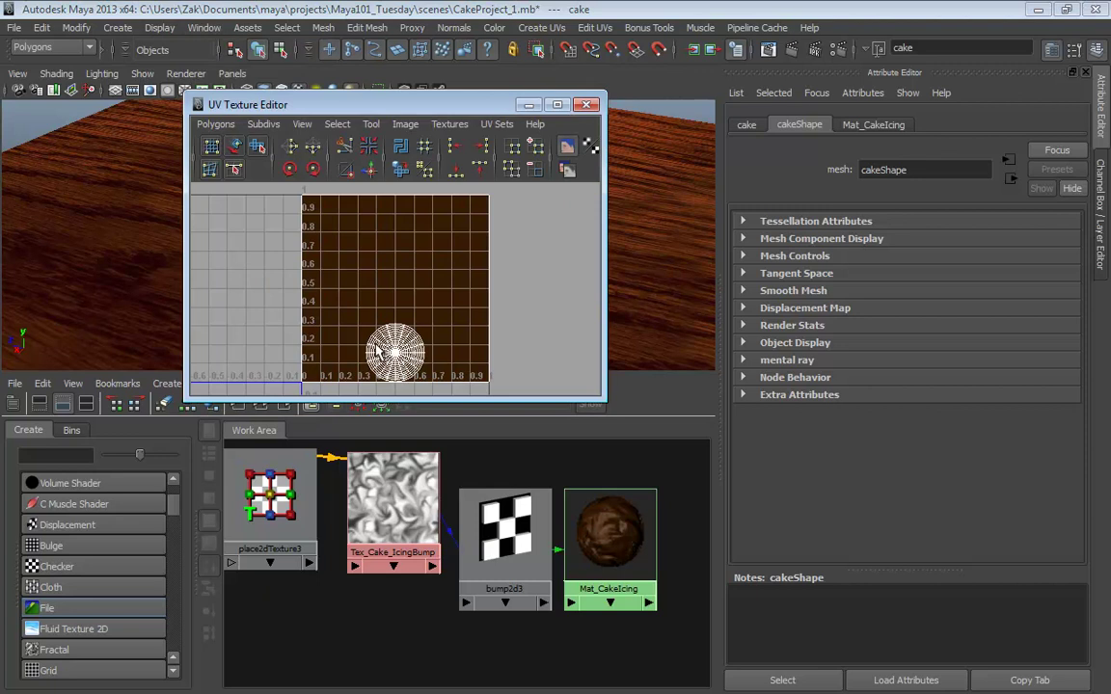
scroll(375, 309, "down", 2)
scroll(376, 309, "up", 6)
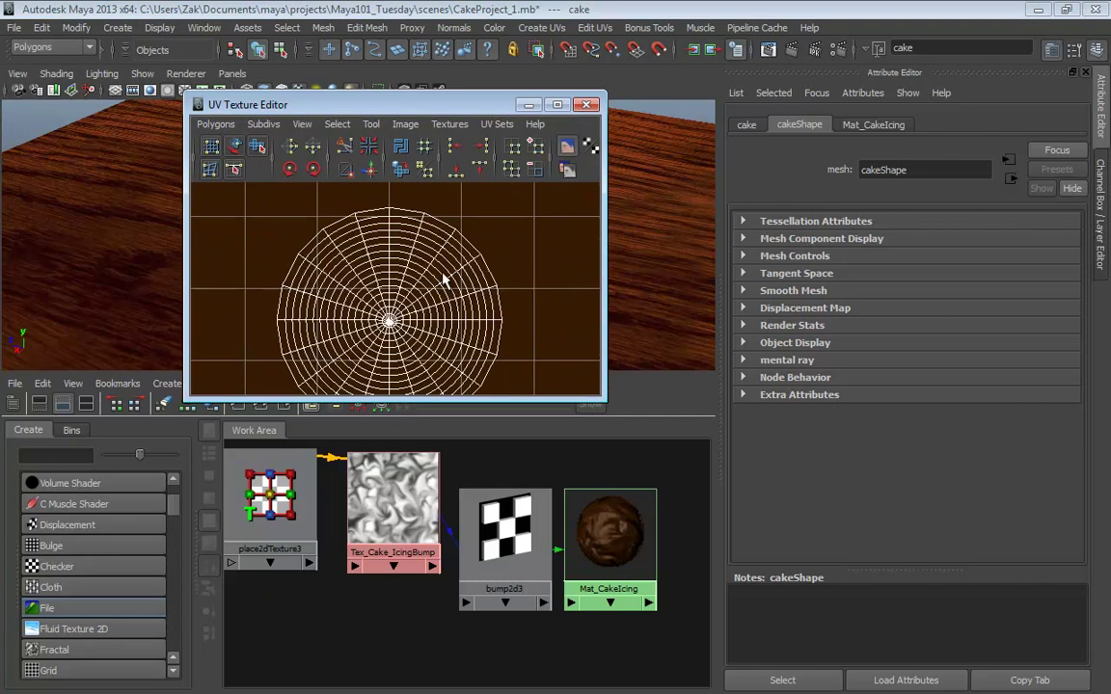
scroll(462, 321, "down", 2)
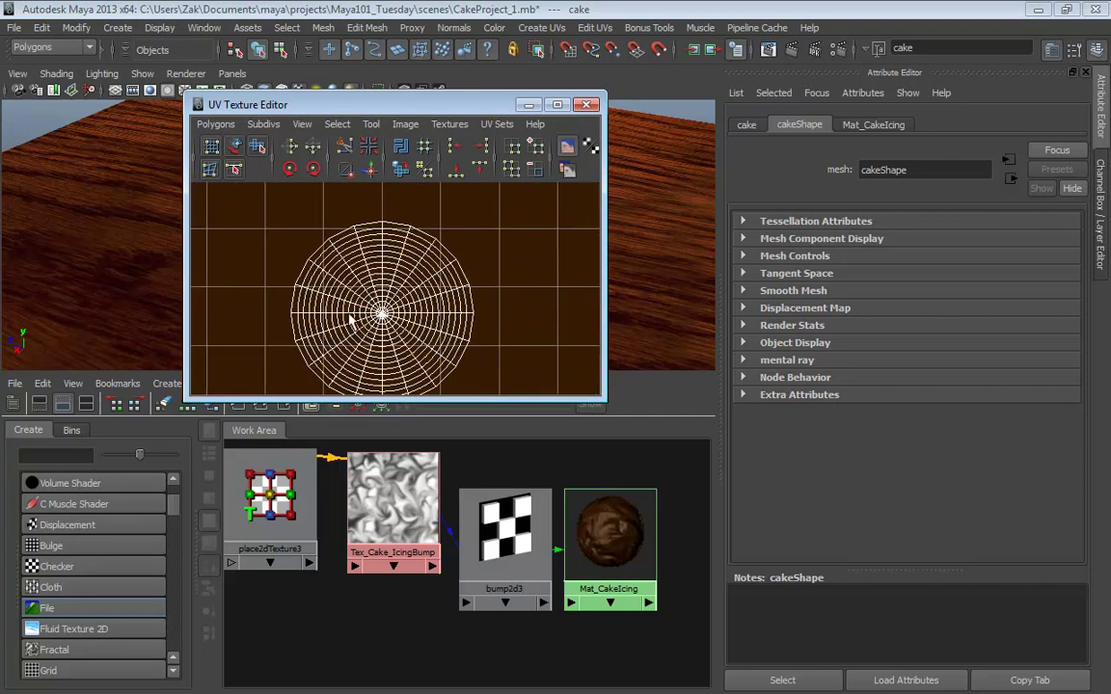
left_click(529, 104)
Examine how the icing bump lies on the cake's sides and top from several angles
left_click_drag(411, 256, 533, 243, "alt")
left_click(650, 171)
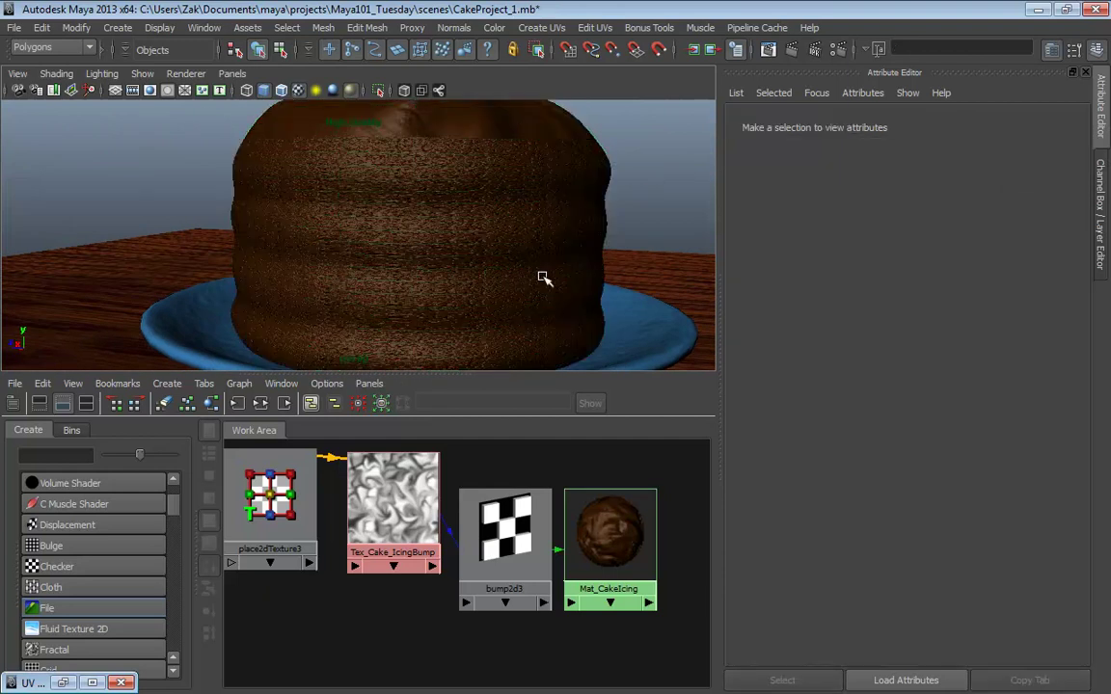
middle_click_drag(540, 275, 545, 266, "alt")
scroll(542, 261, "down", 5)
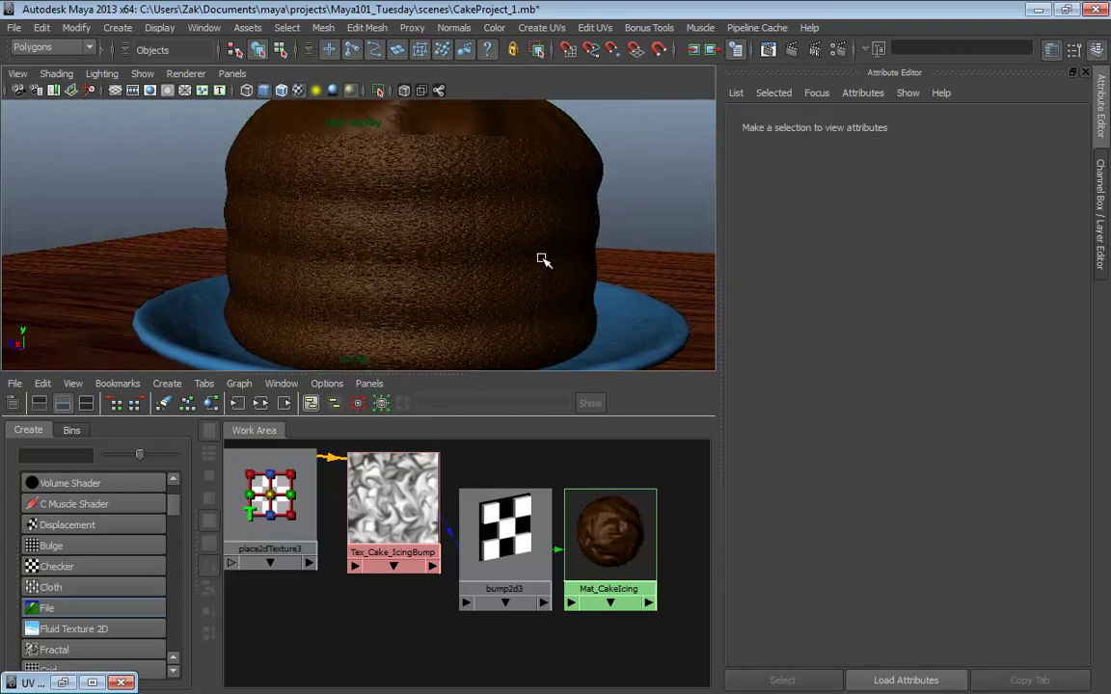
left_click(479, 191)
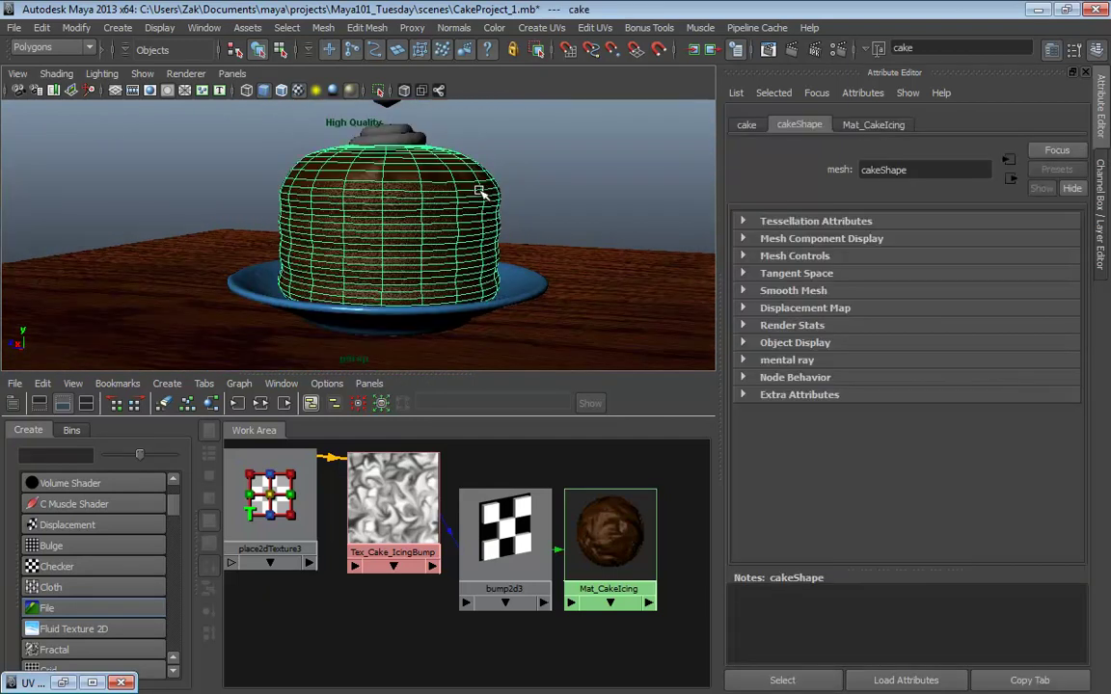
left_click_drag(479, 191, 427, 287, "alt")
mouse_move(426, 287)
middle_mouse_down("alt")
mouse_move(425, 257)
mouse_move(425, 267)
middle_mouse_up("alt")
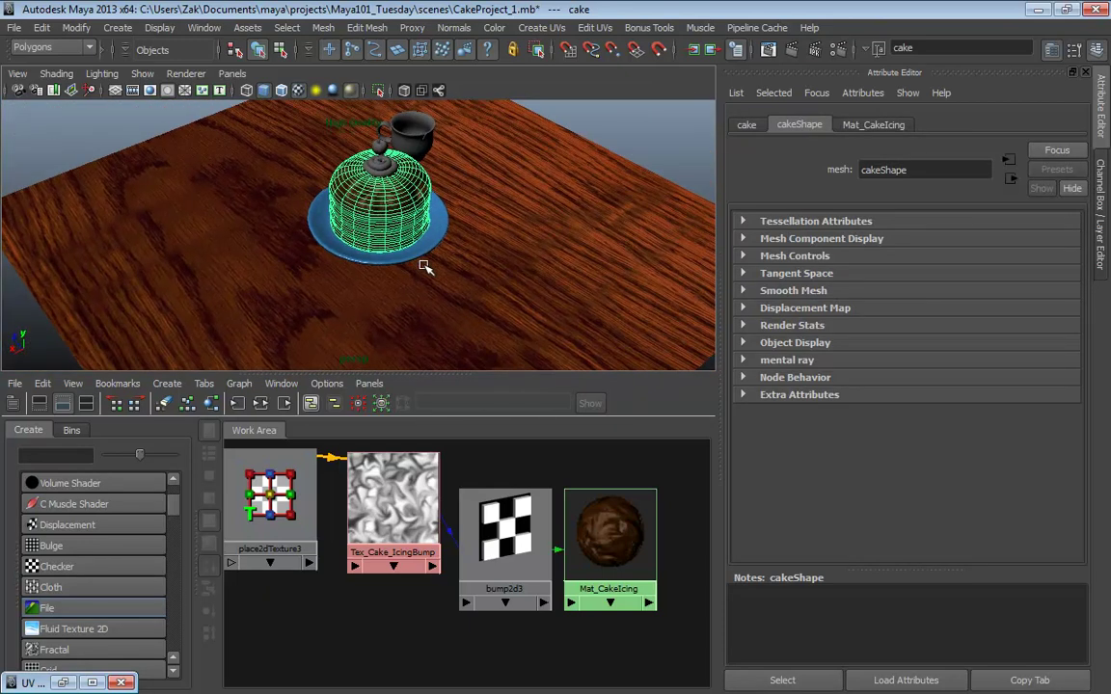
left_click_drag(426, 267, 430, 206, "alt")
middle_click_drag(430, 207, 461, 243, "alt")
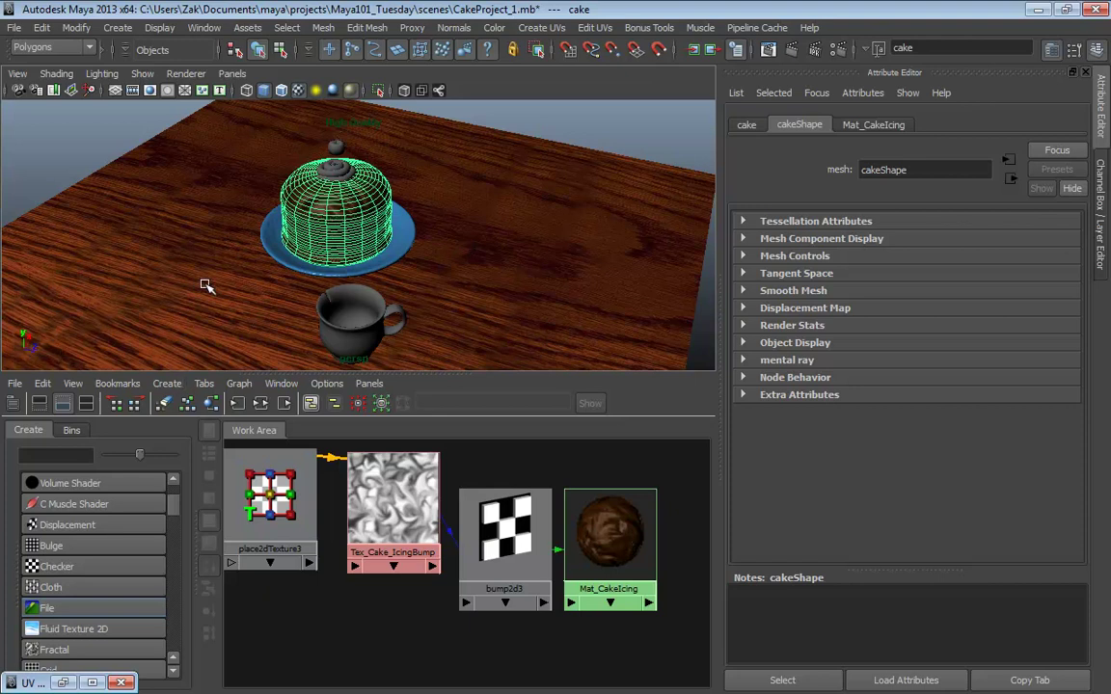
middle_click_drag(206, 286, 340, 297, "alt")
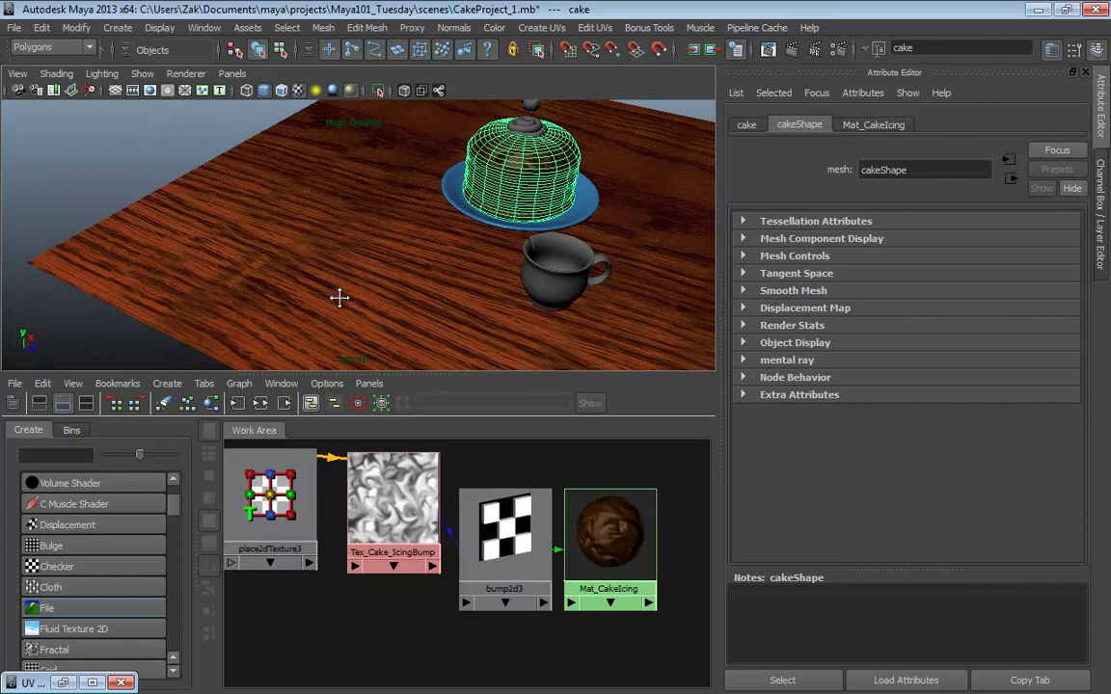
middle_click_drag(426, 293, 259, 289, "alt")
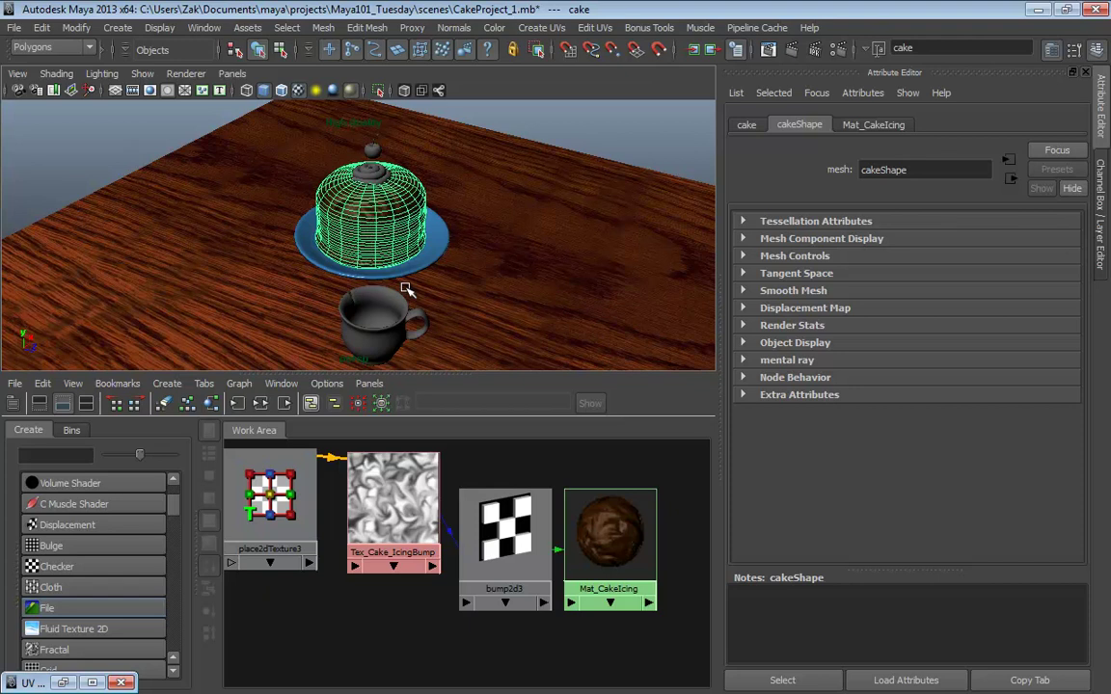
Deselect the cake and maximize the perspective view with the cake shown close up
left_click(590, 134)
left_click_drag(590, 134, 465, 210, "alt")
right_click_drag(466, 211, 506, 306, "alt")
key("space")
key("space")
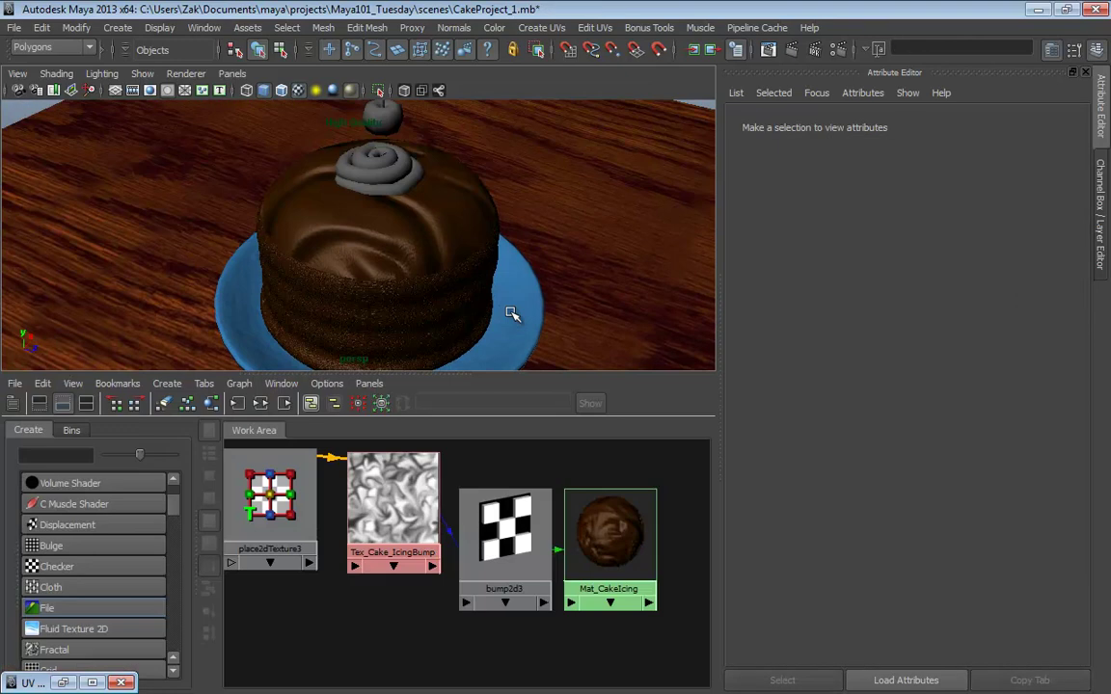
key("space")
right_click_drag(473, 295, 549, 336, "alt")
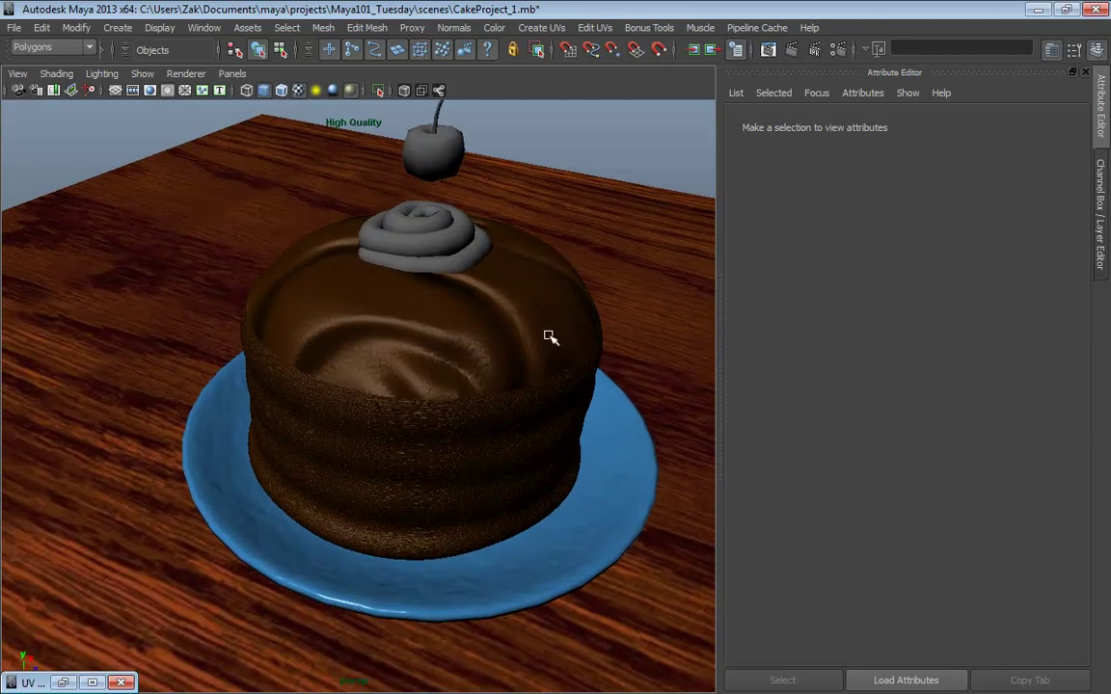
Apply Spherical Mapping to the cake's UVs, then deselect the cake and check the icing bump
left_click(473, 333)
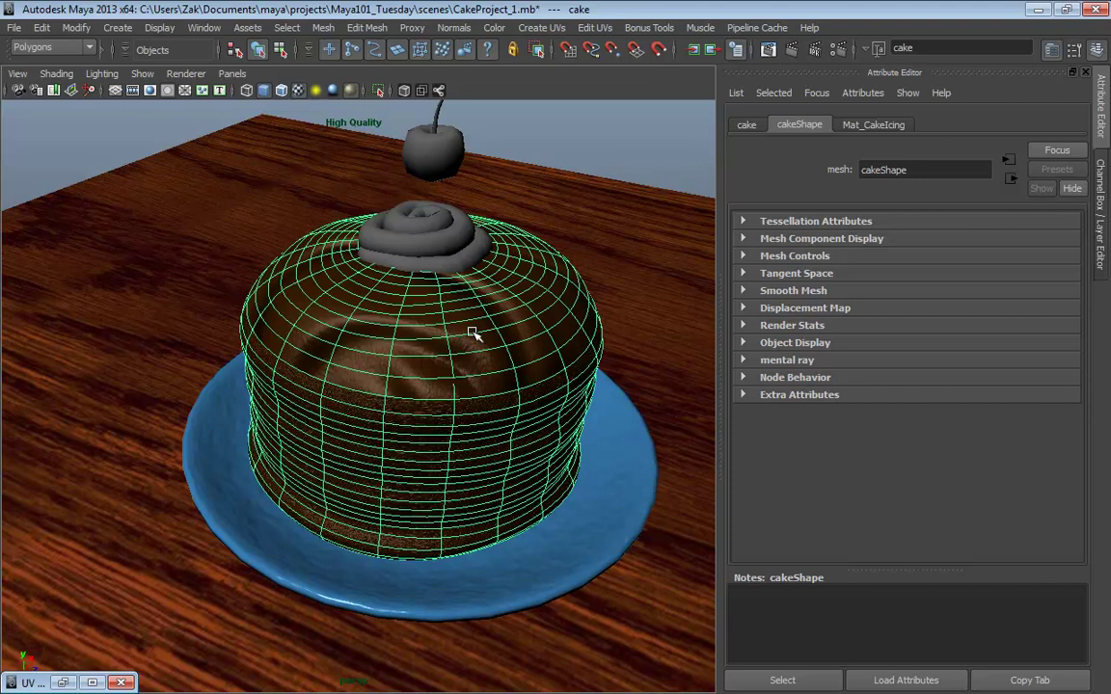
left_click(542, 29)
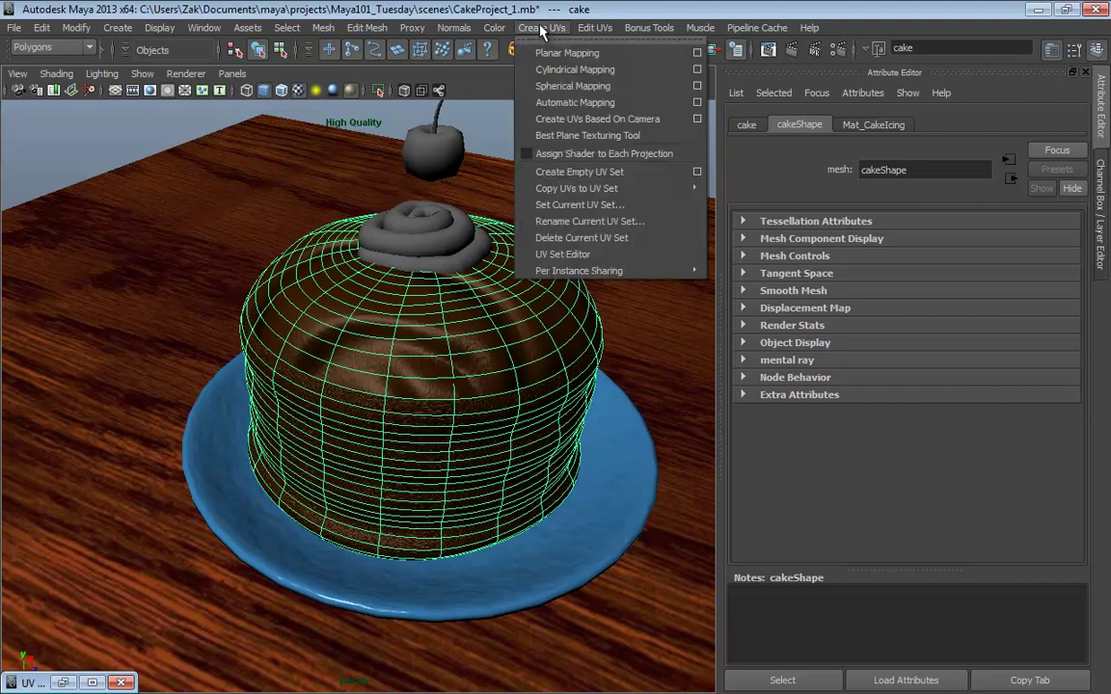
left_click(569, 87)
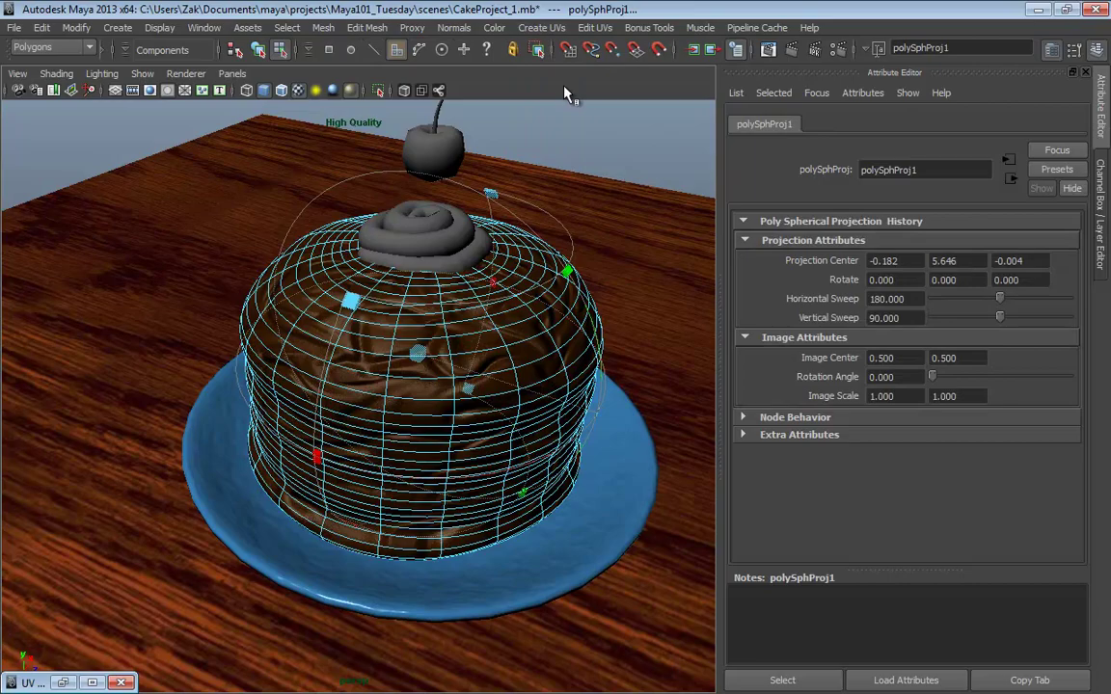
left_click_drag(578, 343, 545, 330, "alt")
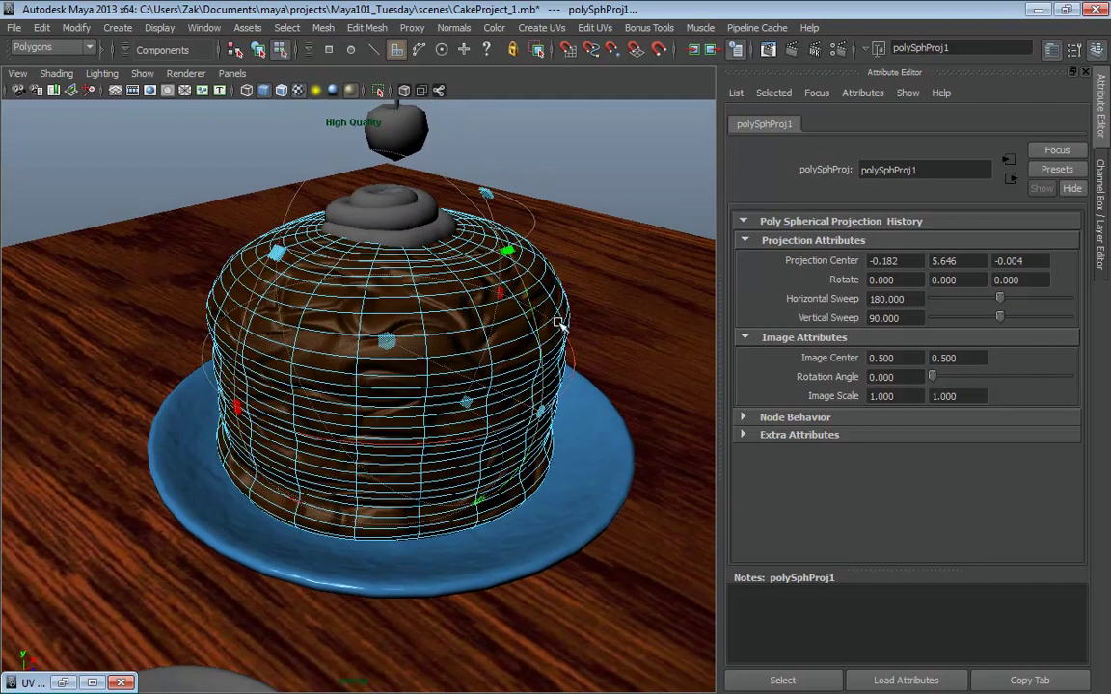
left_click(498, 289)
left_click(582, 160)
left_click_drag(524, 250, 525, 294, "alt")
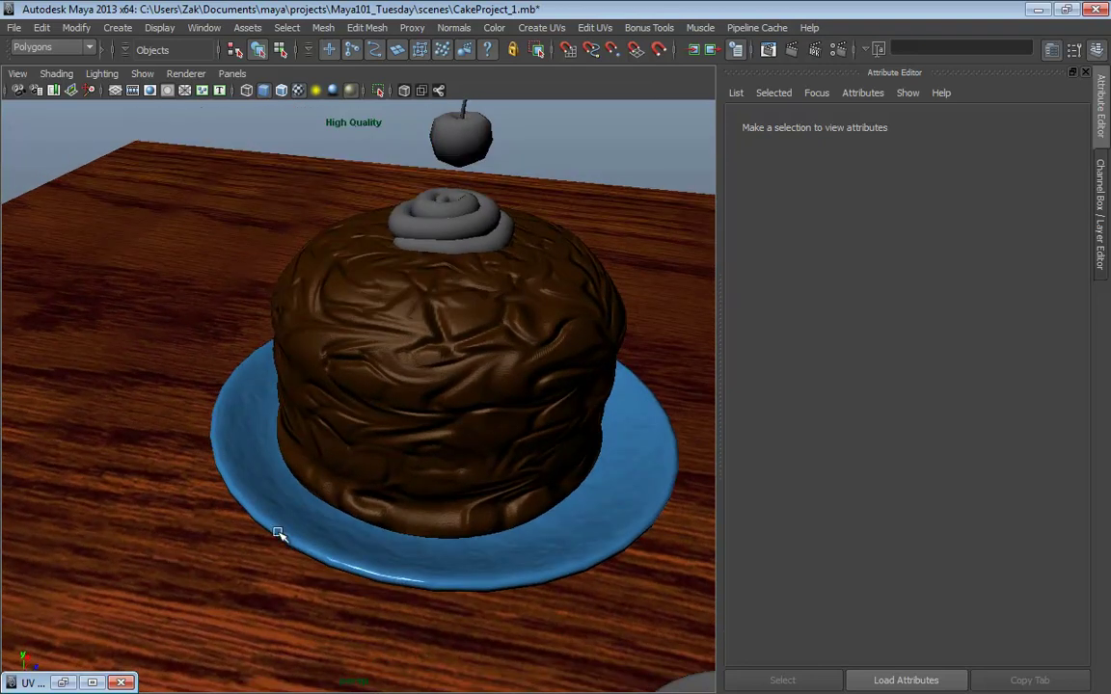
Restore the split layout with the node work area and open the first Repeat UV value of place2dTexture3 for editing
key("space")
middle_click_drag(378, 501, 389, 522, "alt")
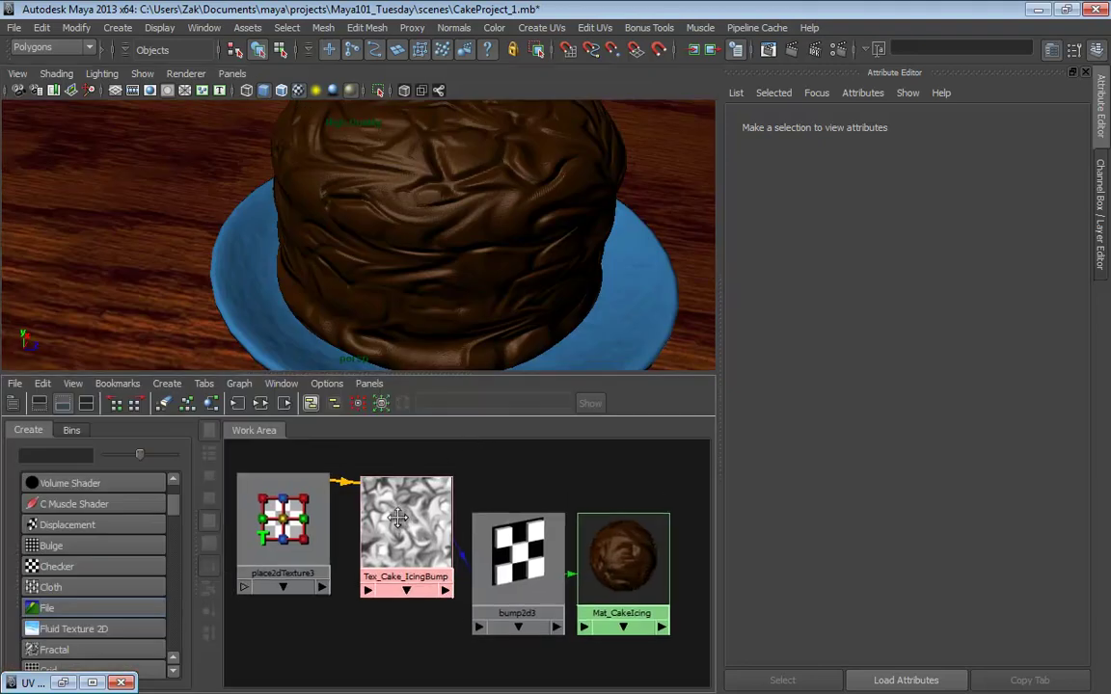
right_click_drag(538, 291, 486, 285, "alt")
left_click(294, 508)
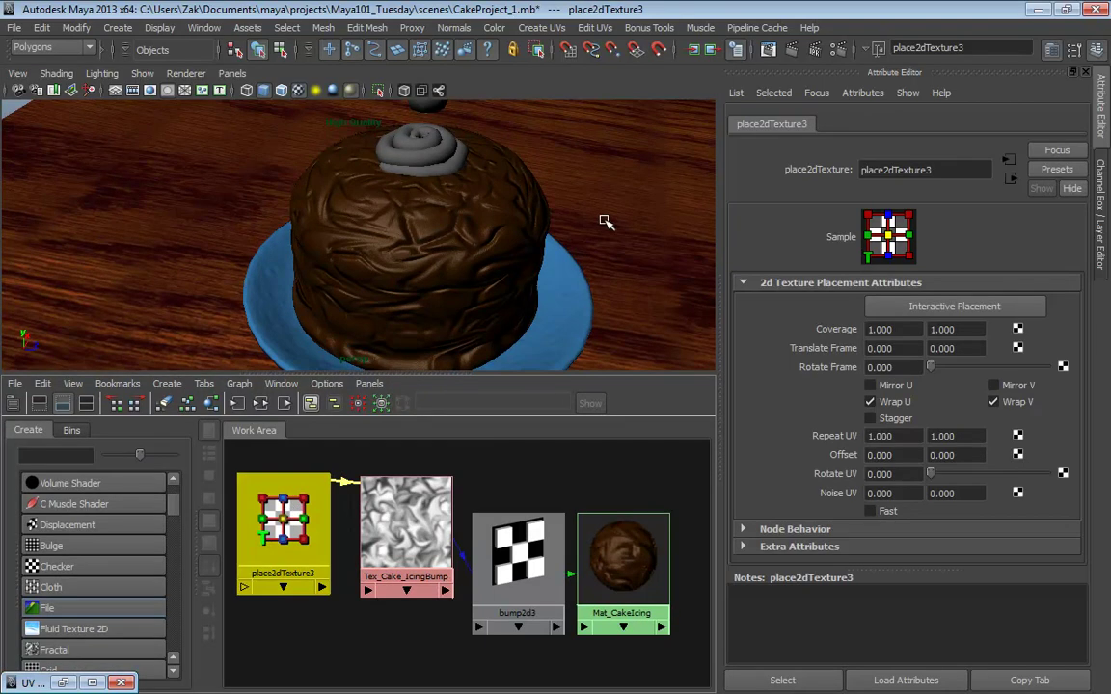
left_click(912, 436)
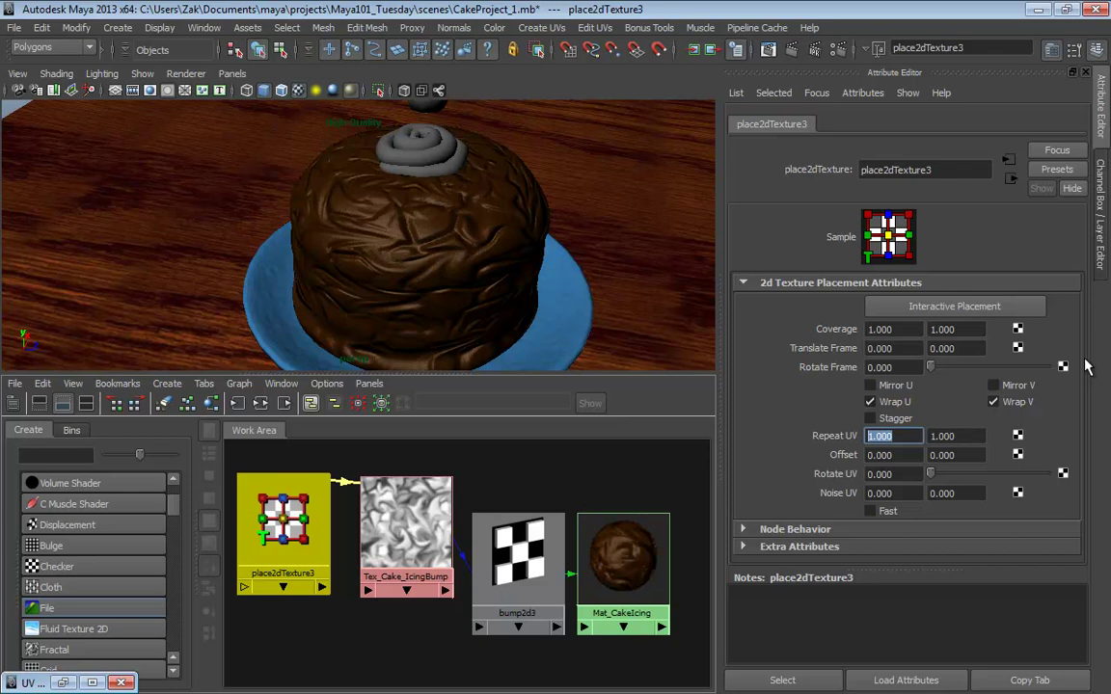
Set the U repeat of the icing bump texture's 2D placement to 2 and check the wrinkles around the cake
type("2")
key("Return")
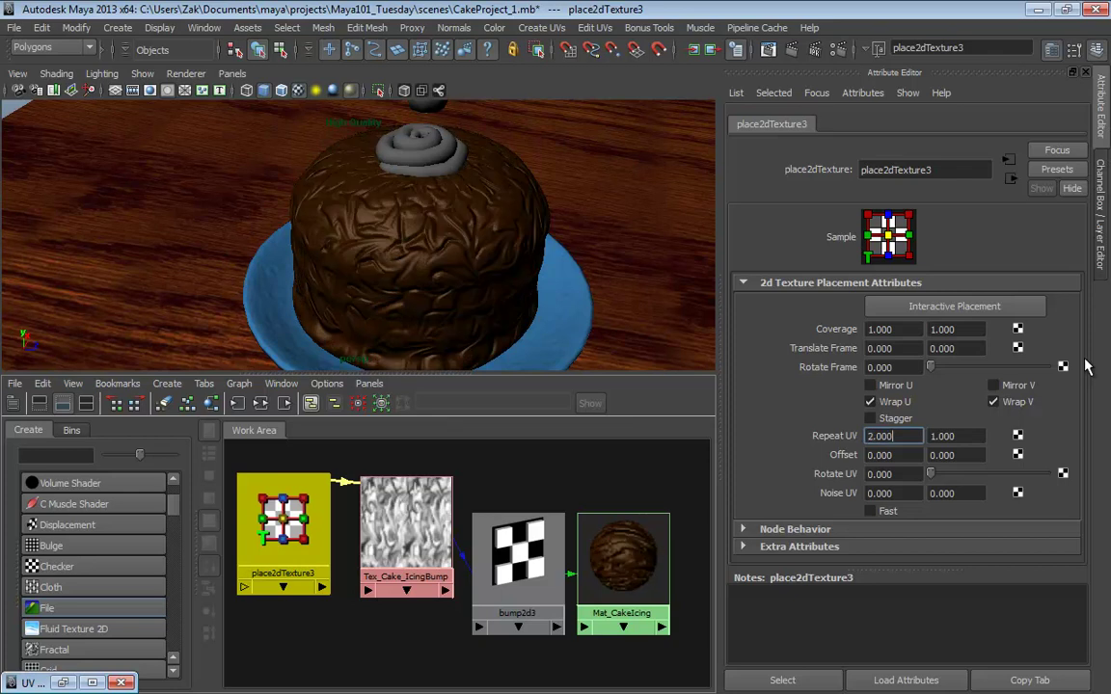
left_click_drag(589, 301, 504, 275, "alt")
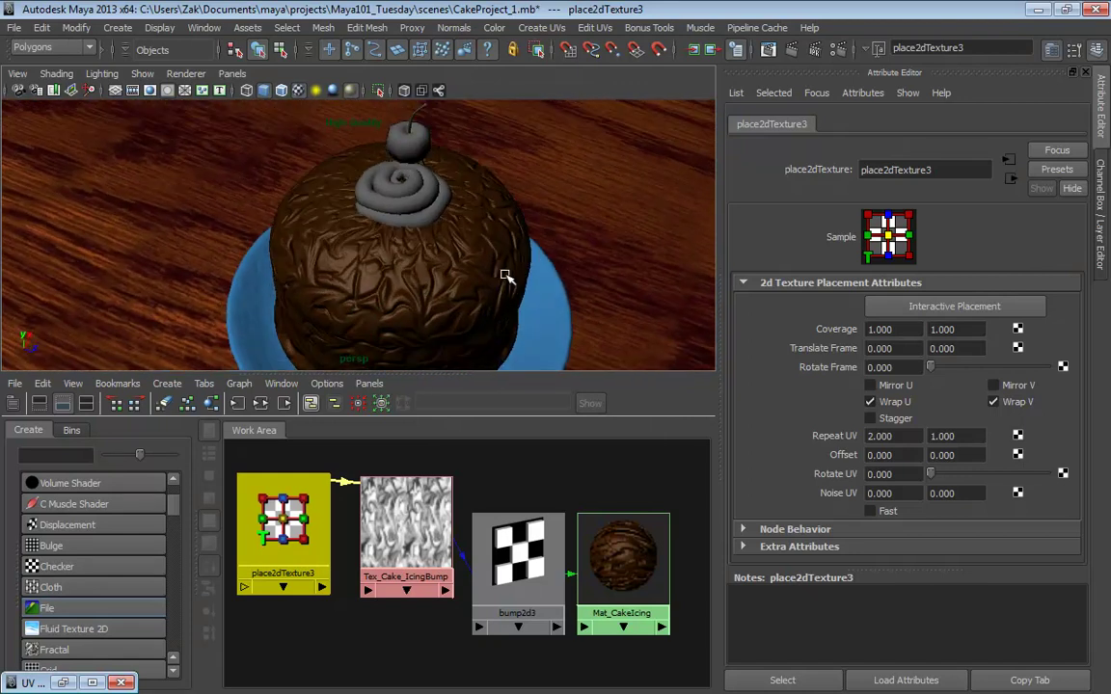
left_click_drag(505, 277, 464, 264, "alt")
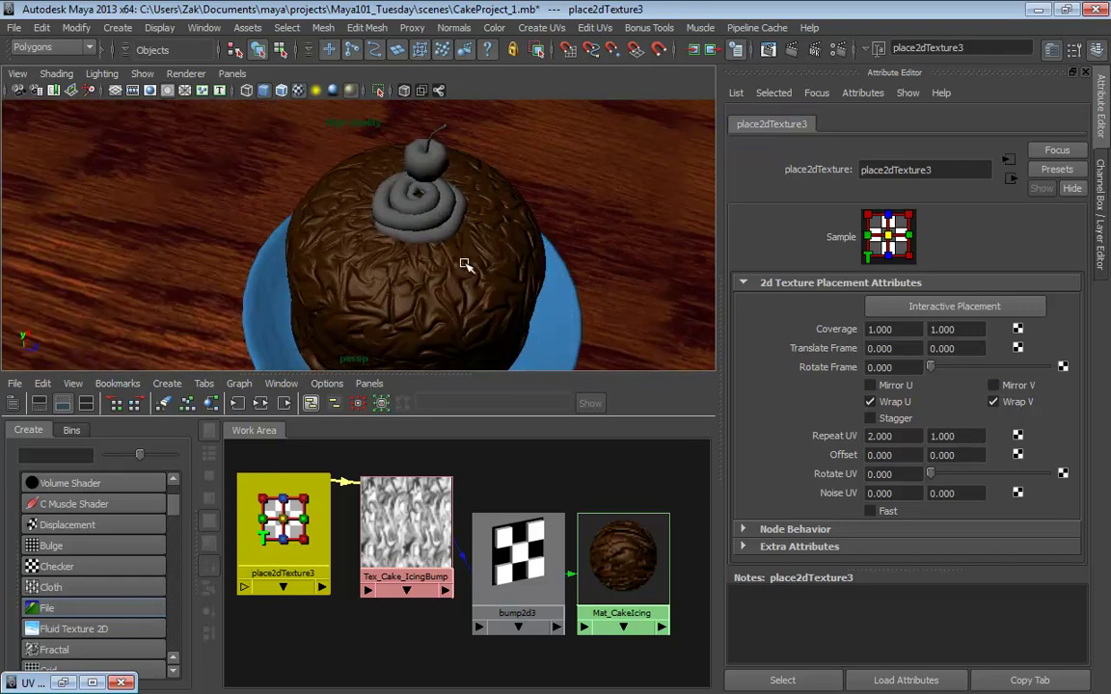
left_click_drag(449, 371, 441, 417)
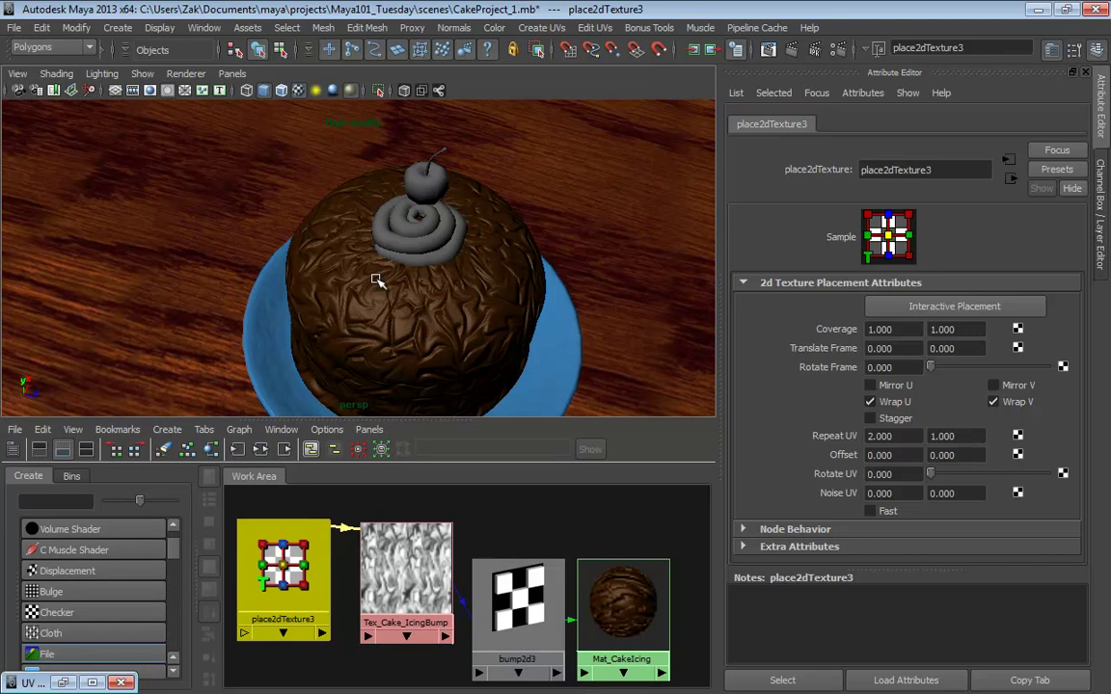
left_click_drag(384, 280, 381, 289, "alt")
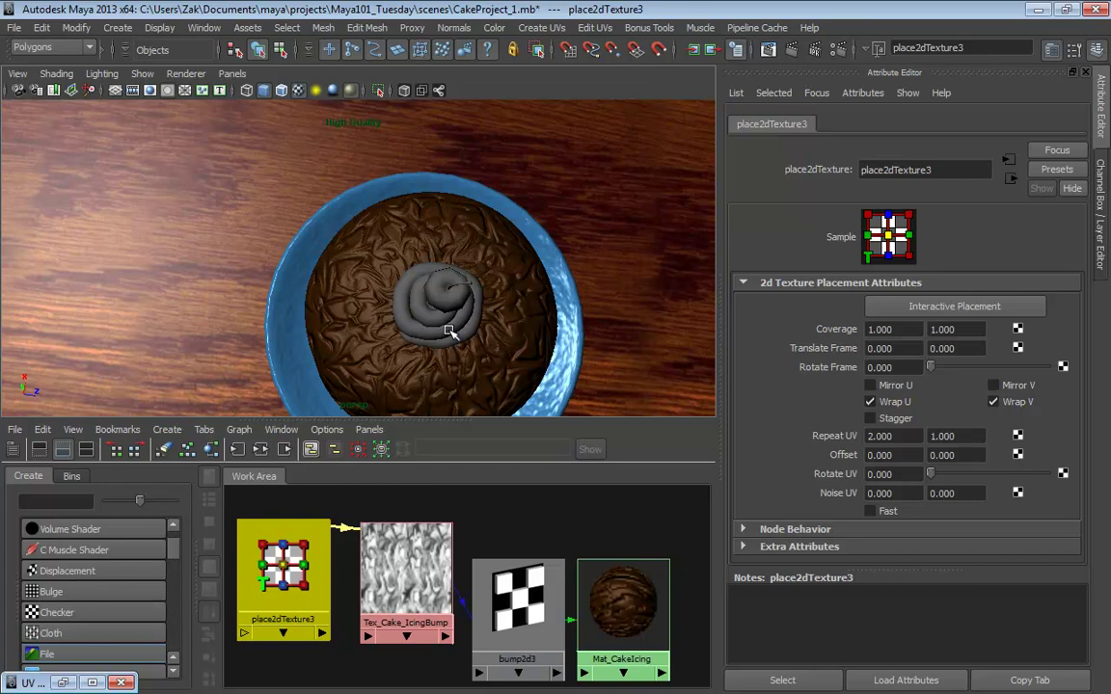
left_click_drag(451, 334, 365, 216, "alt")
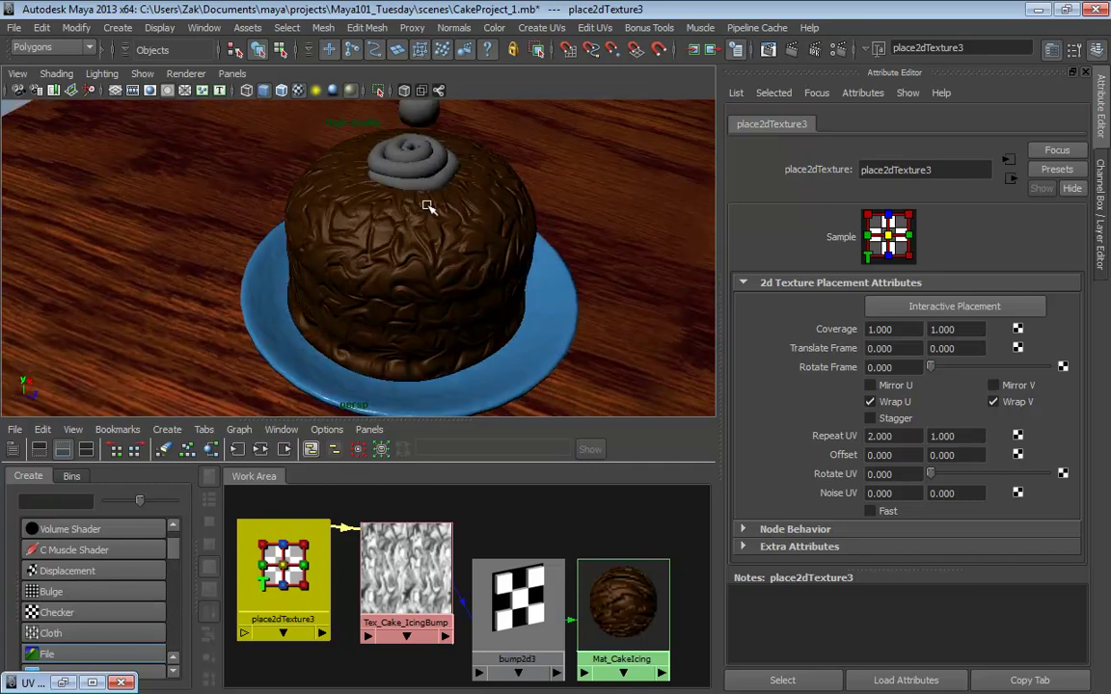
Open the cake's spherical projection settings and widen the projection's vertical sweep to 180
left_click(428, 217)
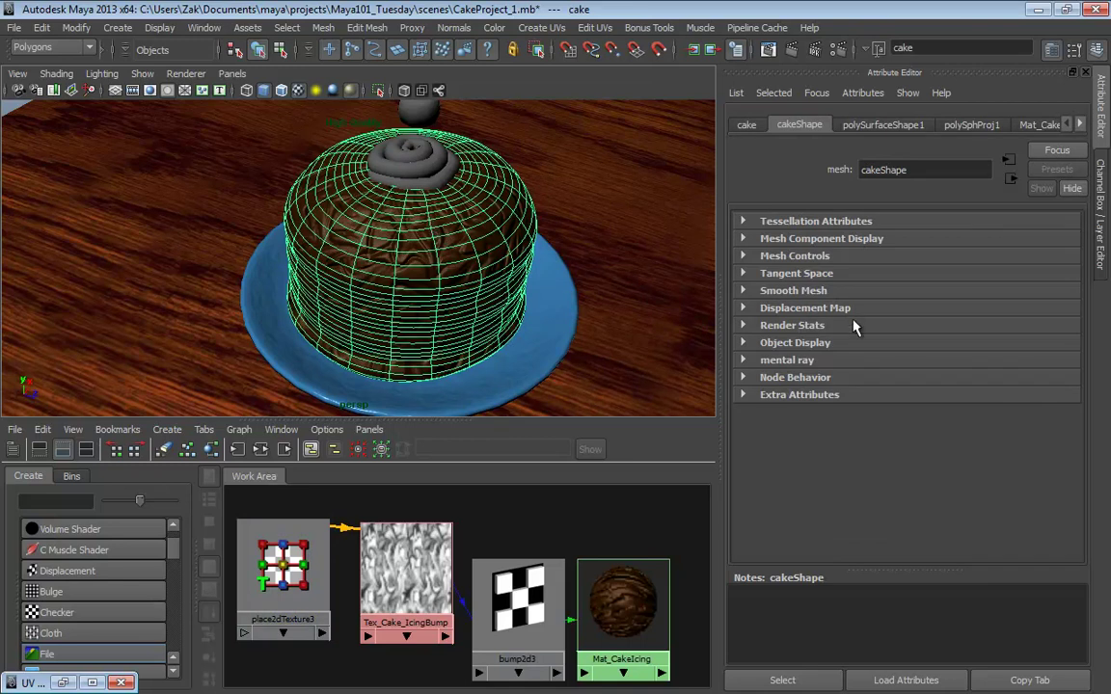
key("ctrl+a")
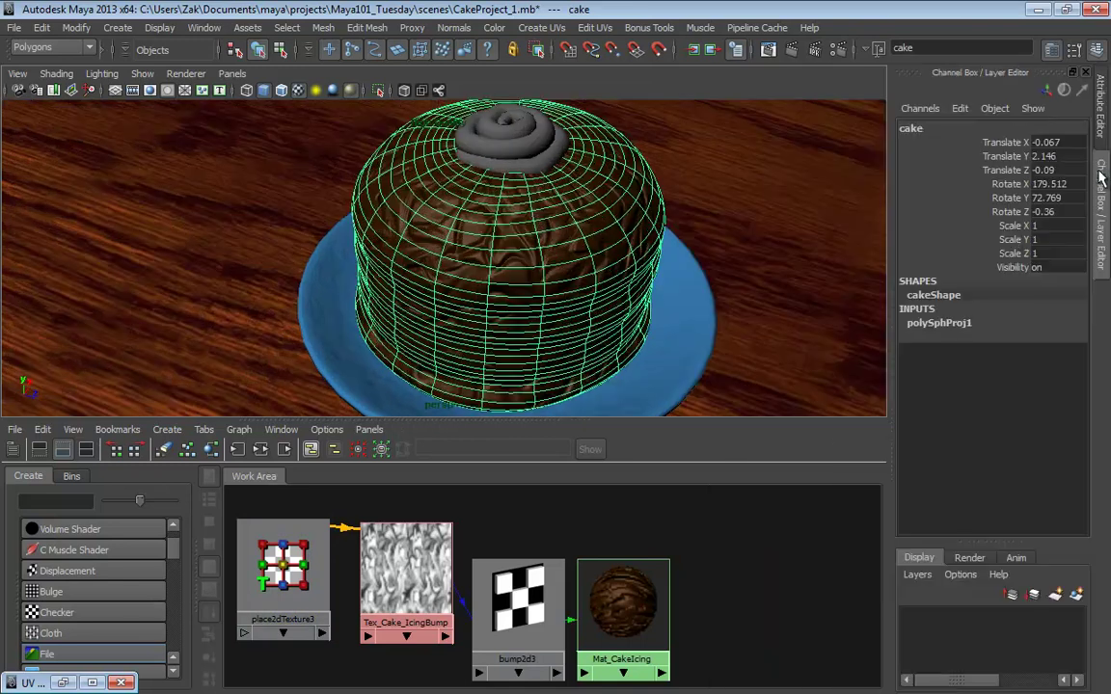
left_click(940, 324)
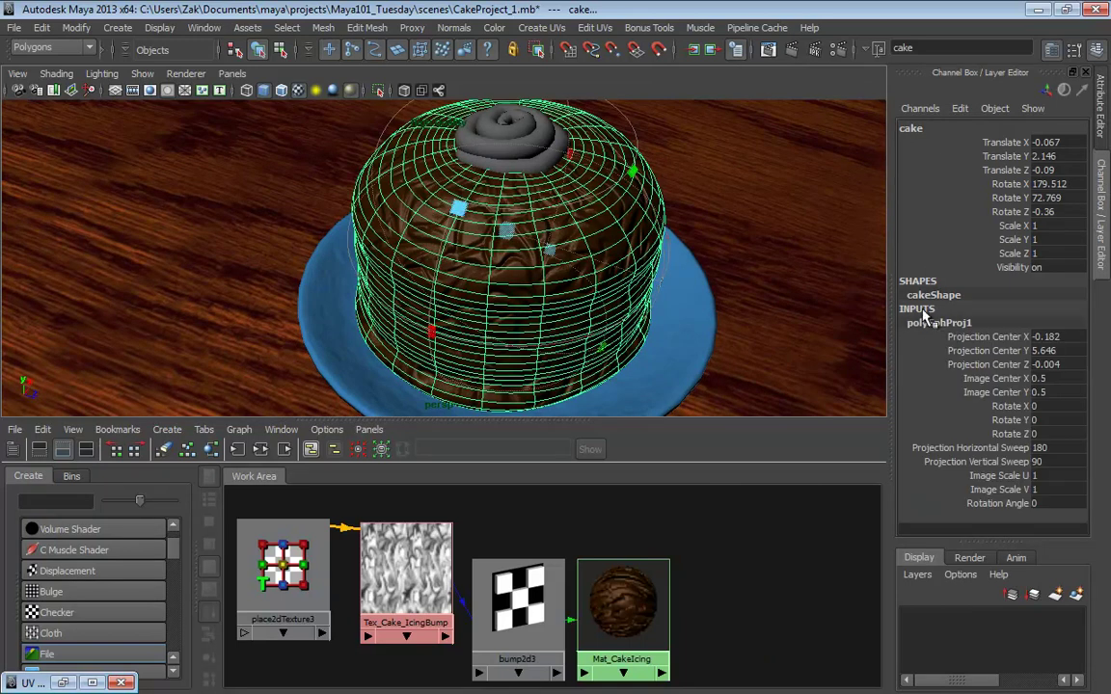
left_click_drag(739, 279, 682, 334, "alt")
right_click_drag(682, 335, 535, 216, "alt")
left_click(536, 216)
left_click(461, 259)
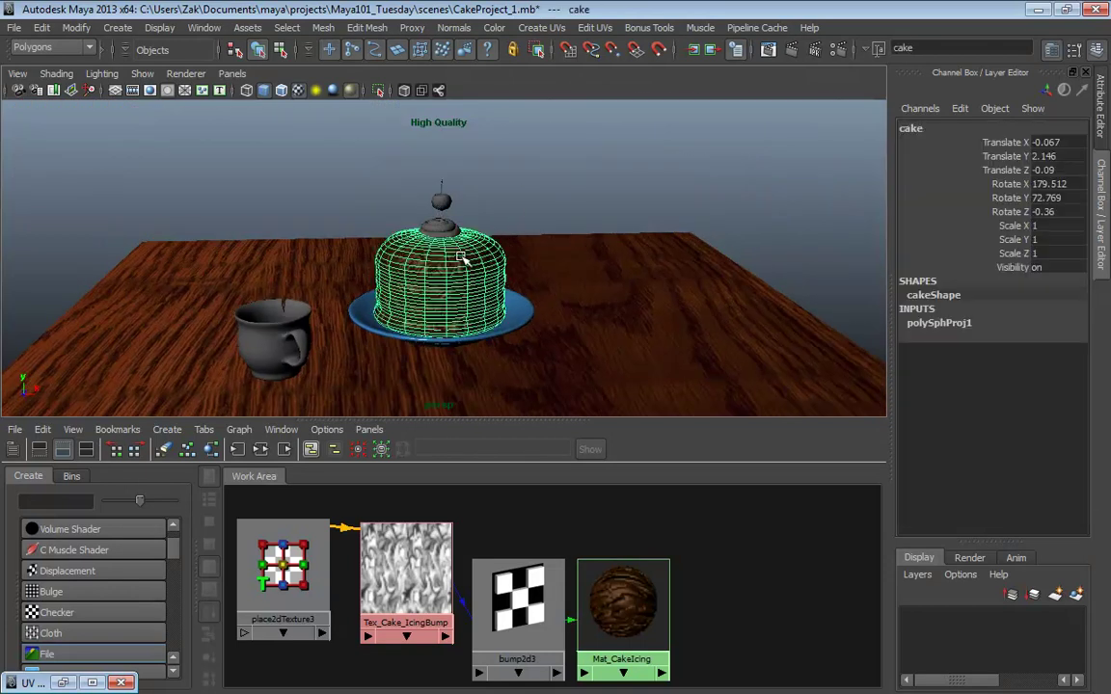
left_click_drag(461, 258, 543, 275, "alt")
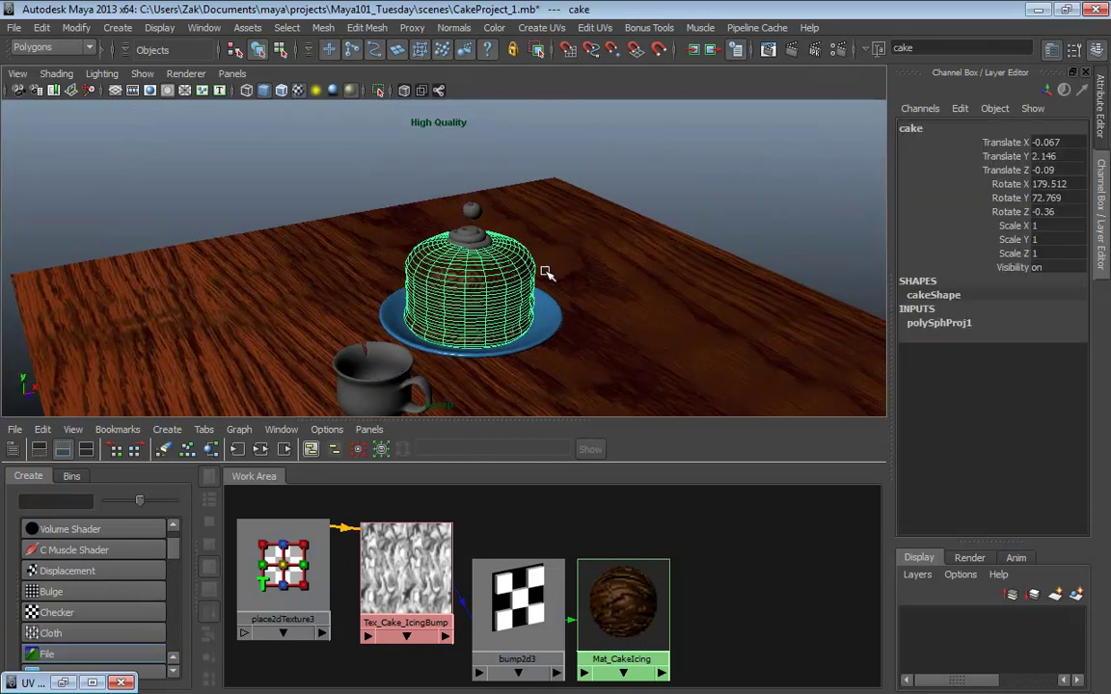
left_click(958, 330)
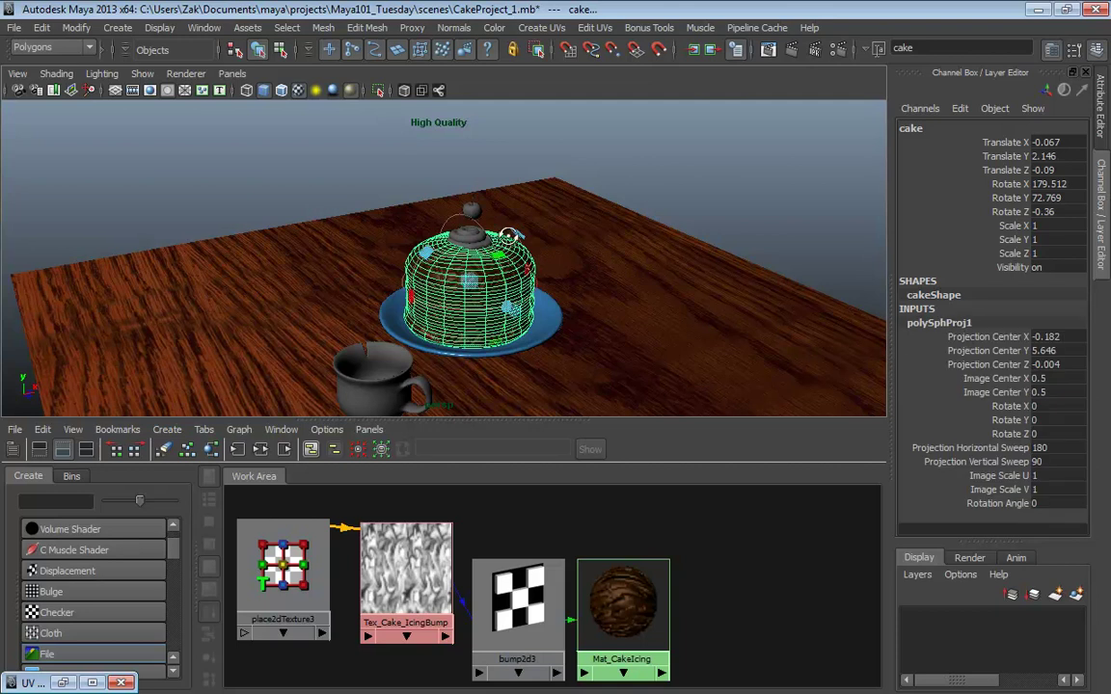
left_click_drag(579, 260, 332, 203, "alt")
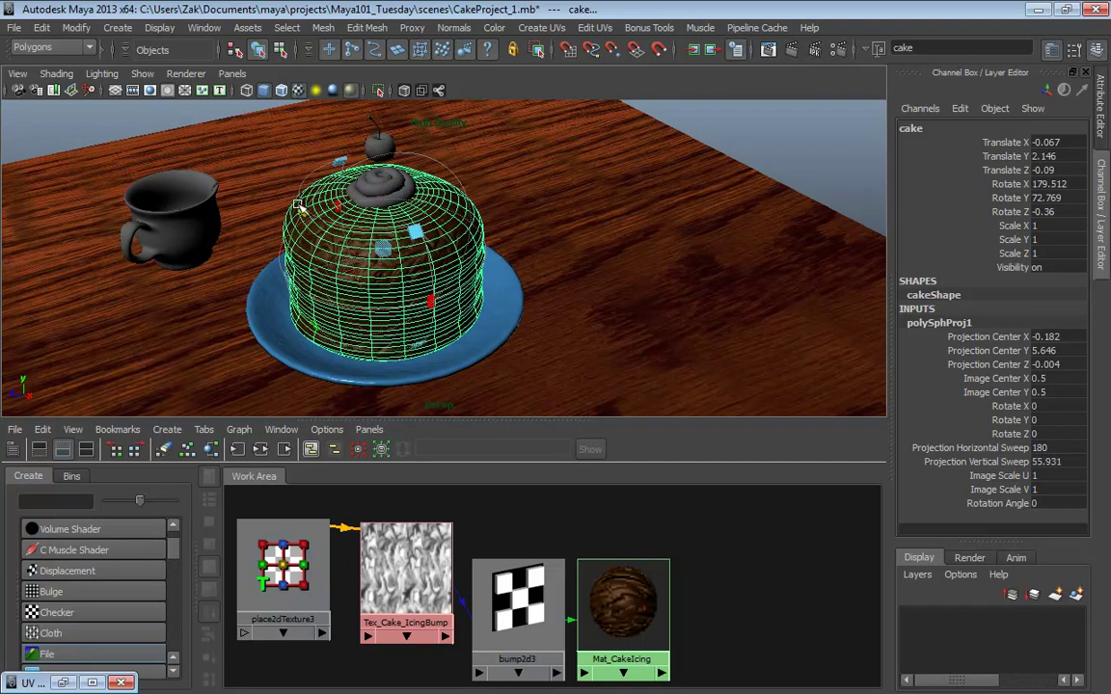
scroll(326, 184, "up", 10)
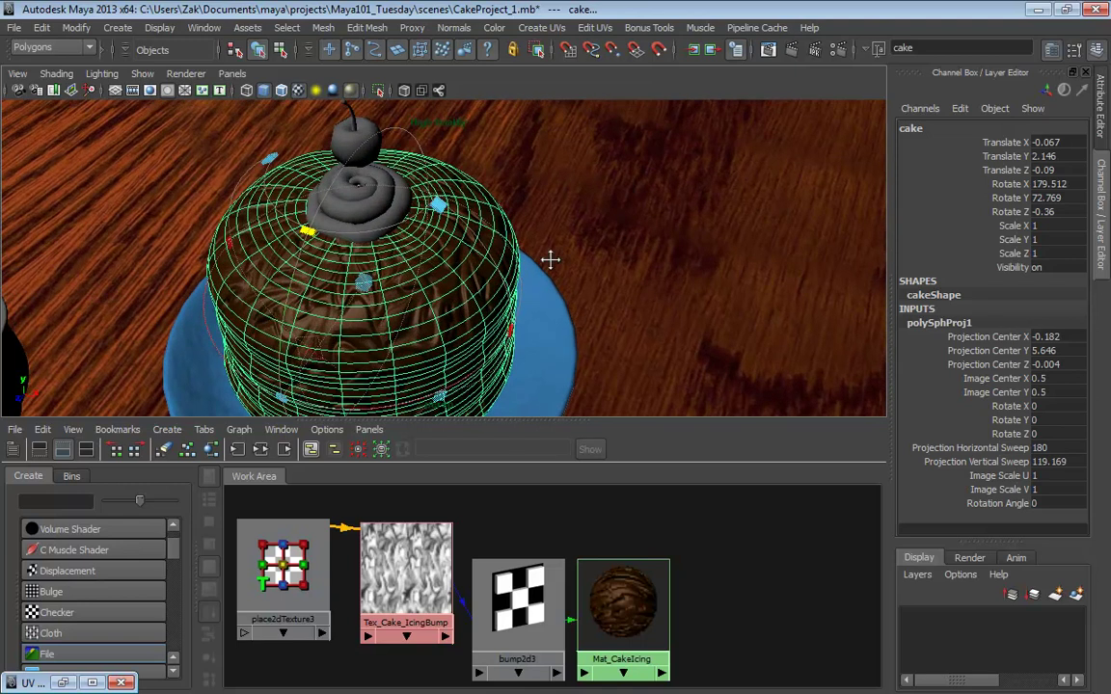
left_click_drag(403, 193, 400, 77)
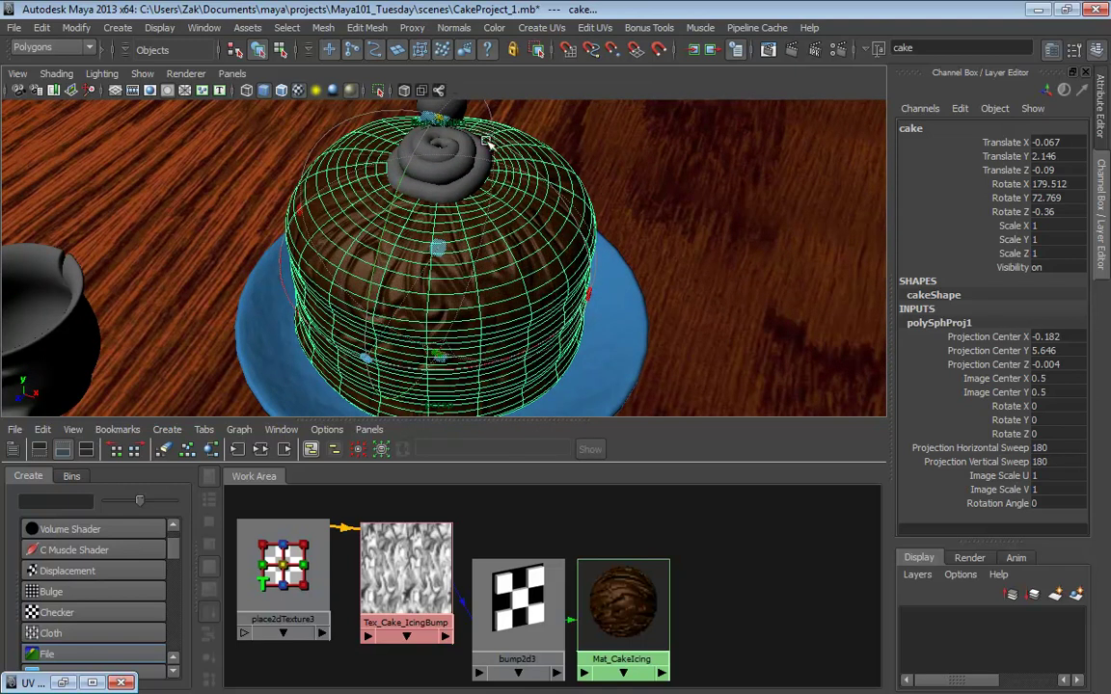
Extend the cake's spherical projection to a horizontal sweep of 360
left_click_drag(564, 179, 452, 265, "alt")
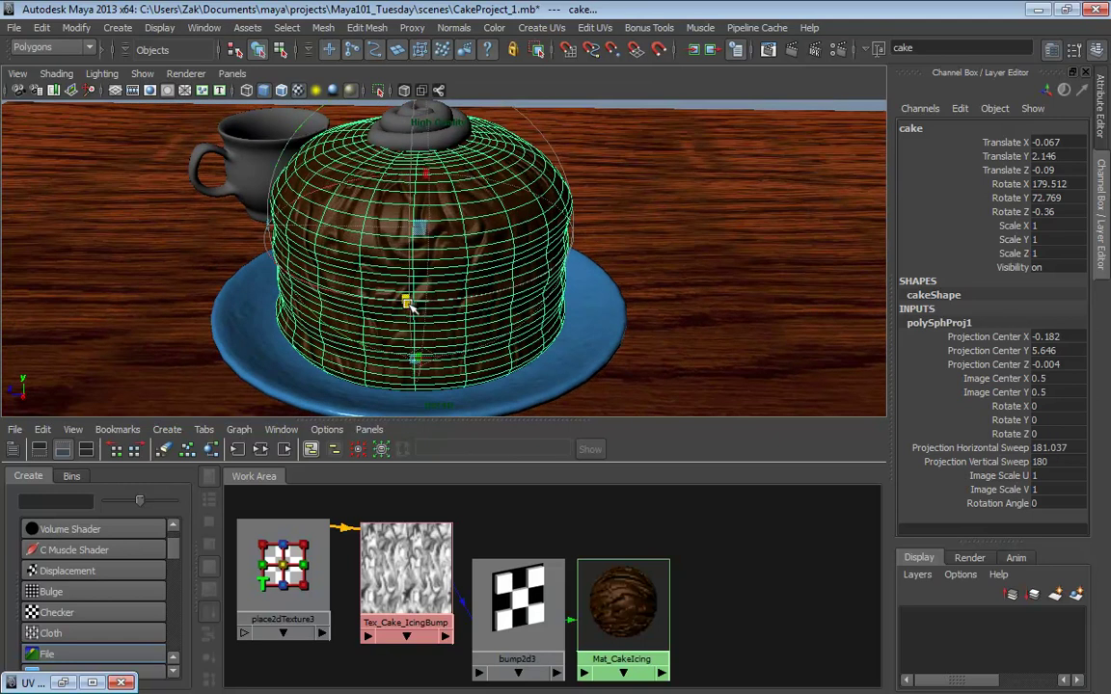
left_click_drag(546, 288, 686, 206)
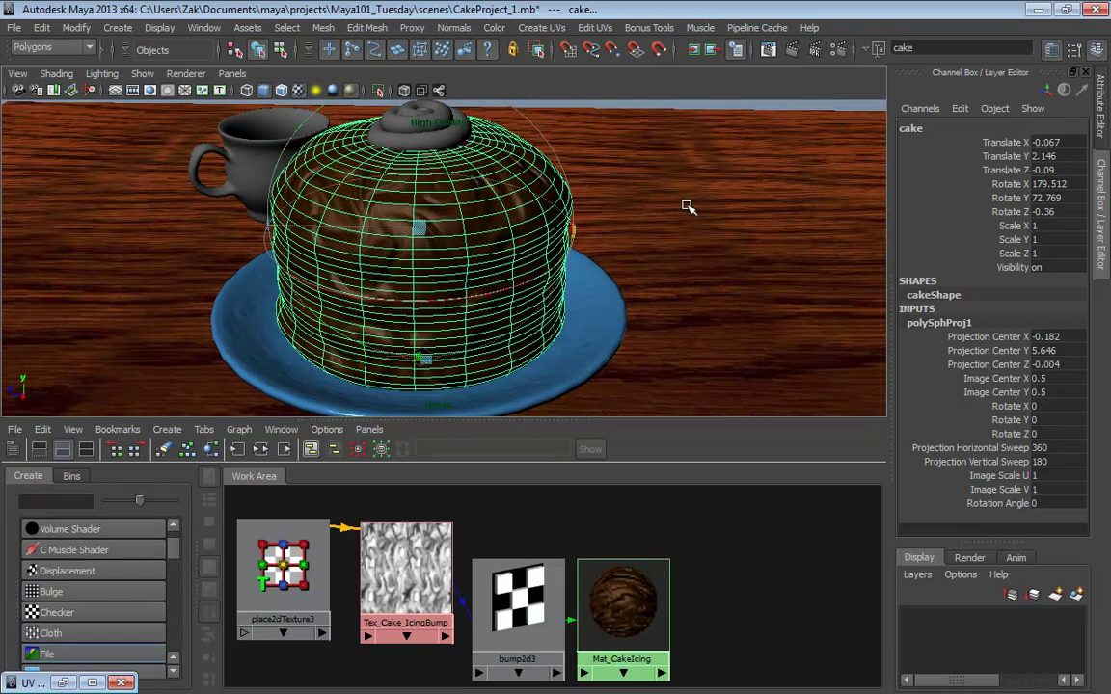
left_click_drag(524, 223, 632, 177, "alt")
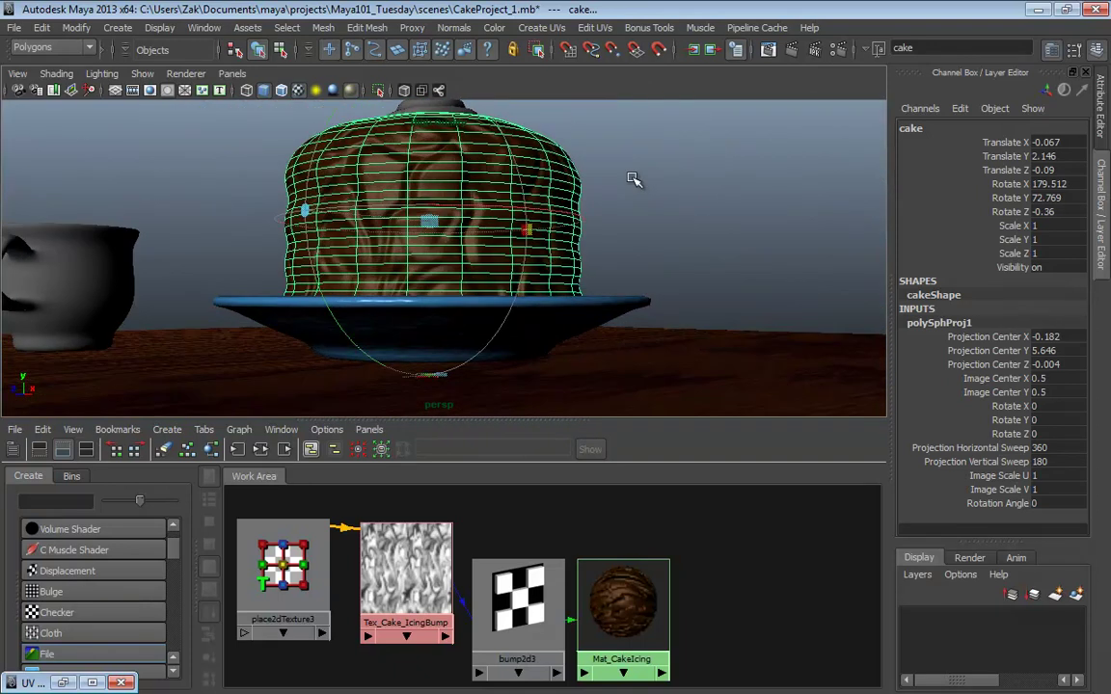
left_click_drag(574, 251, 531, 287, "alt")
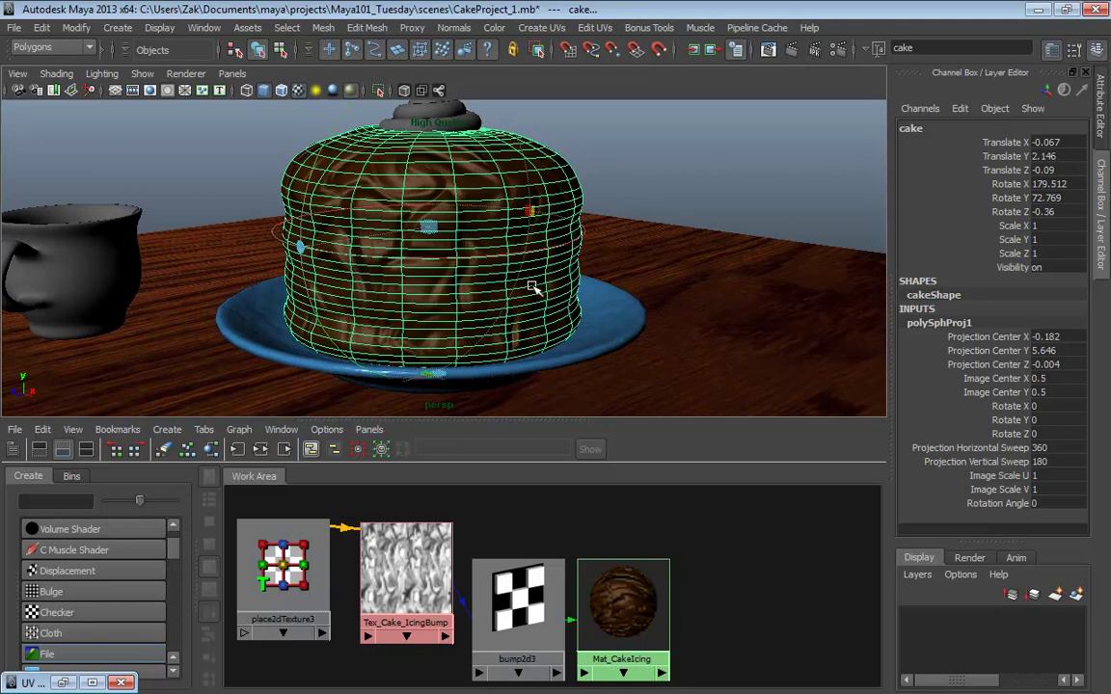
Try rotating the cake's spherical projection to about -90 in Z and about 37 in X
left_click_drag(531, 288, 466, 179, "alt")
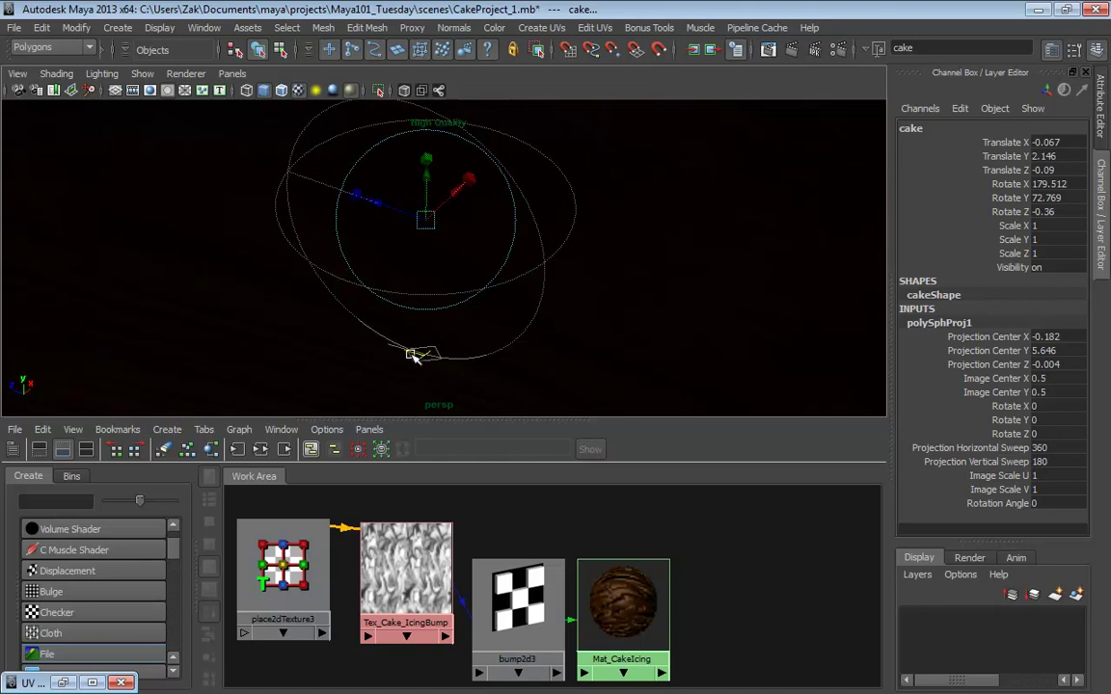
mouse_move(412, 355)
left_mouse_down("alt")
mouse_move(491, 354)
mouse_move(434, 350)
mouse_move(521, 280)
mouse_move(521, 331)
mouse_move(535, 347)
mouse_move(590, 352)
mouse_move(529, 354)
left_mouse_up("alt")
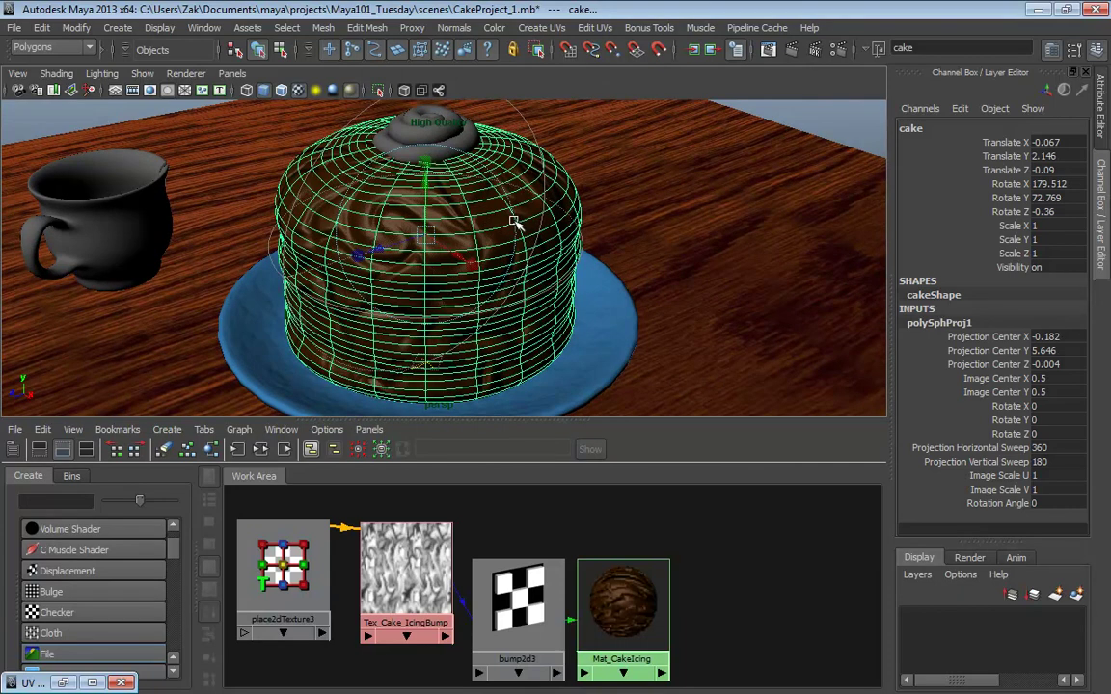
left_click_drag(467, 202, 550, 235)
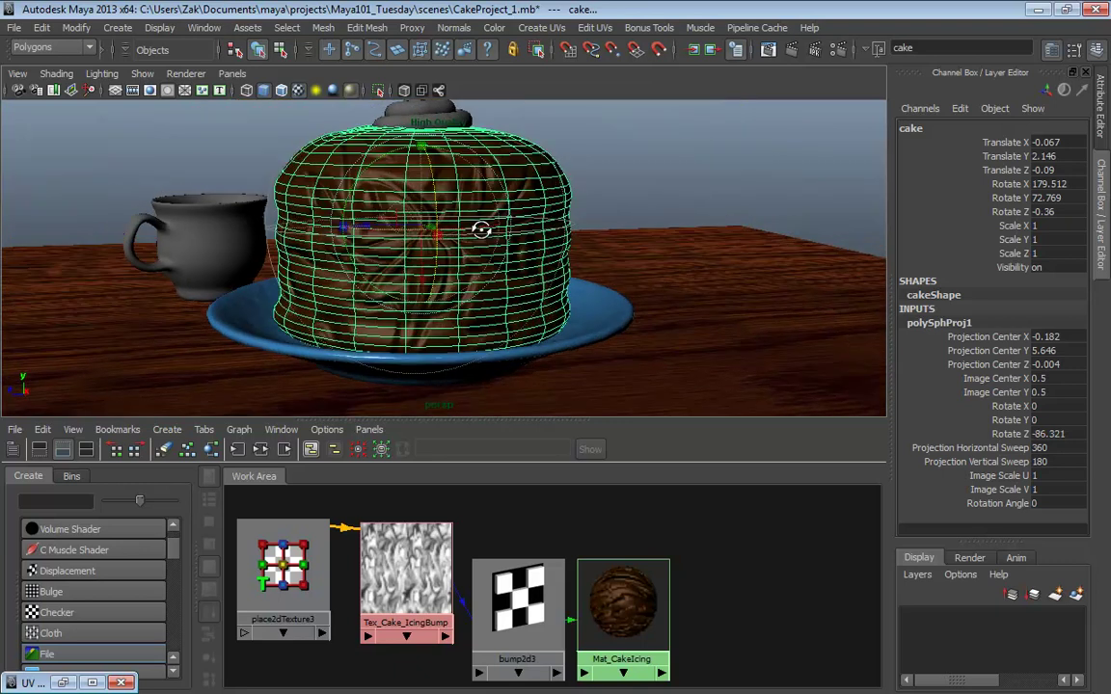
scroll(528, 250, "up", 5)
left_click_drag(326, 202, 565, 268, "alt")
right_click_drag(565, 269, 164, 293, "alt")
left_click_drag(164, 293, 202, 269, "alt")
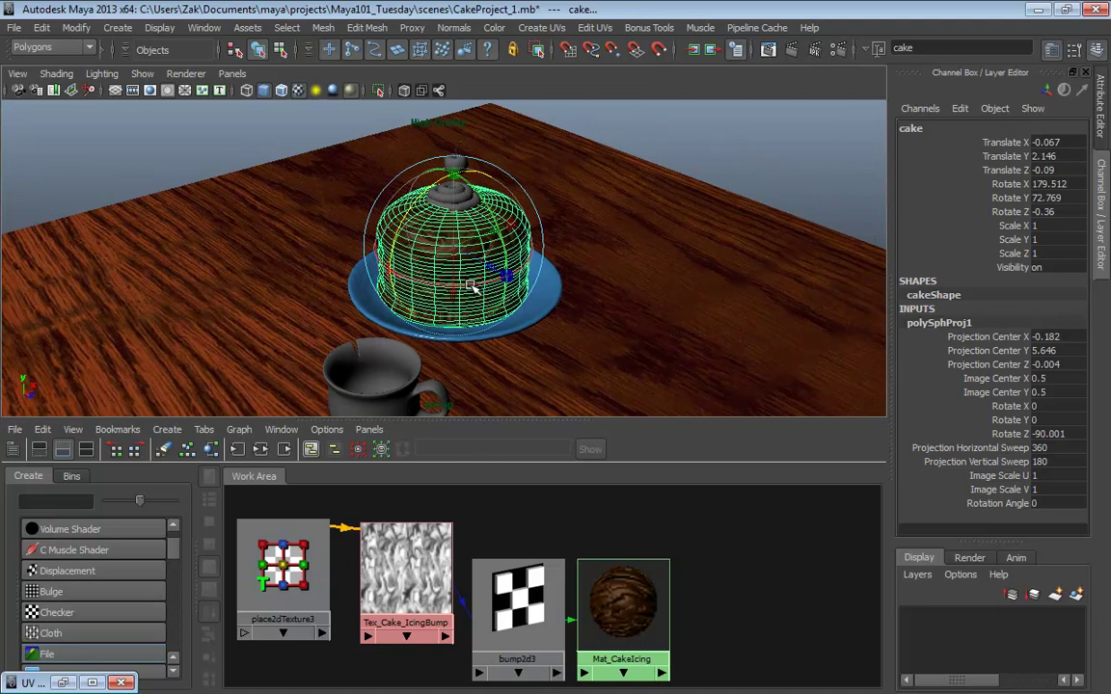
left_click(365, 238)
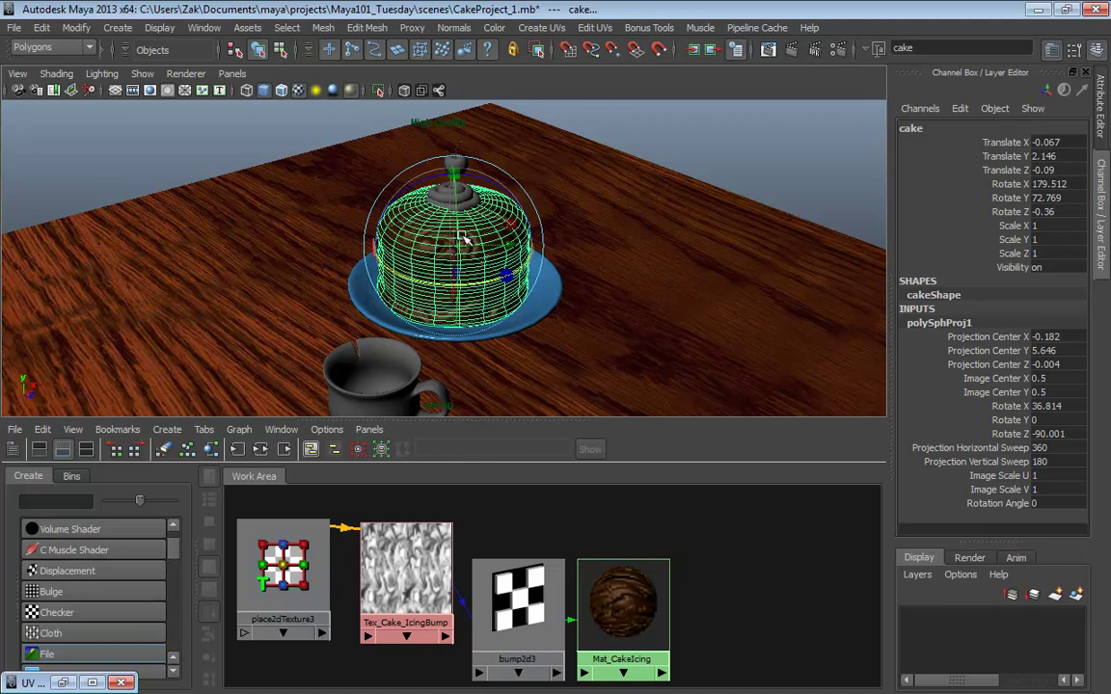
left_click_drag(675, 210, 643, 200, "alt")
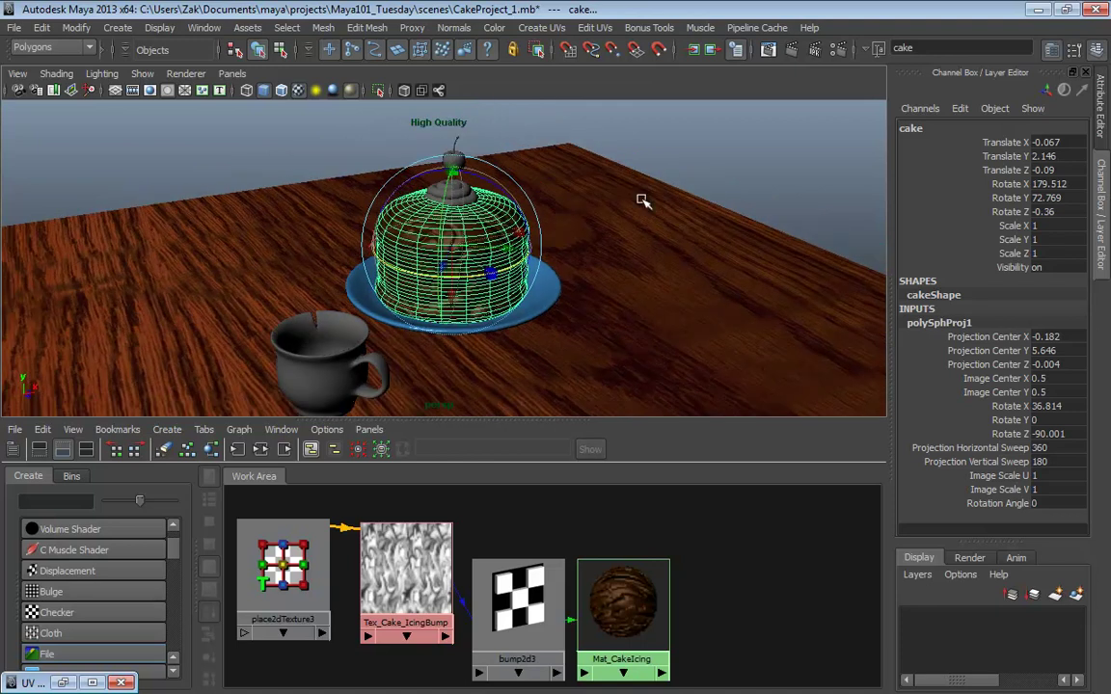
Undo the sweep and rotation changes to the cake's spherical projection and inspect the icing
key("q")
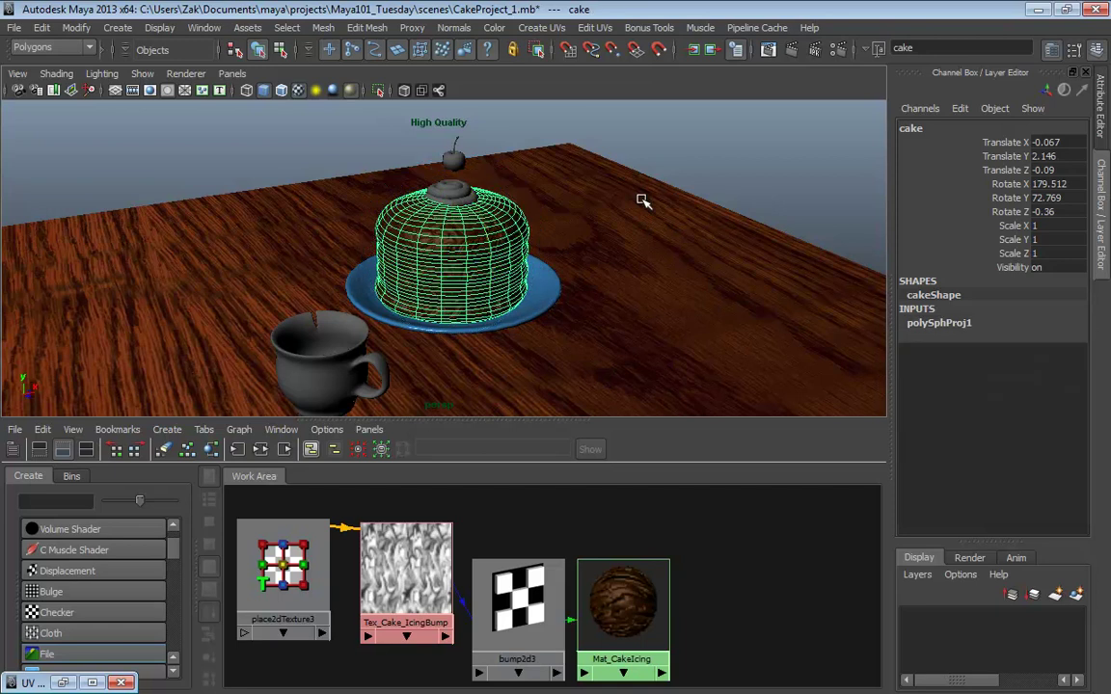
left_click_drag(642, 200, 684, 231, "alt")
scroll(700, 273, "up", 5)
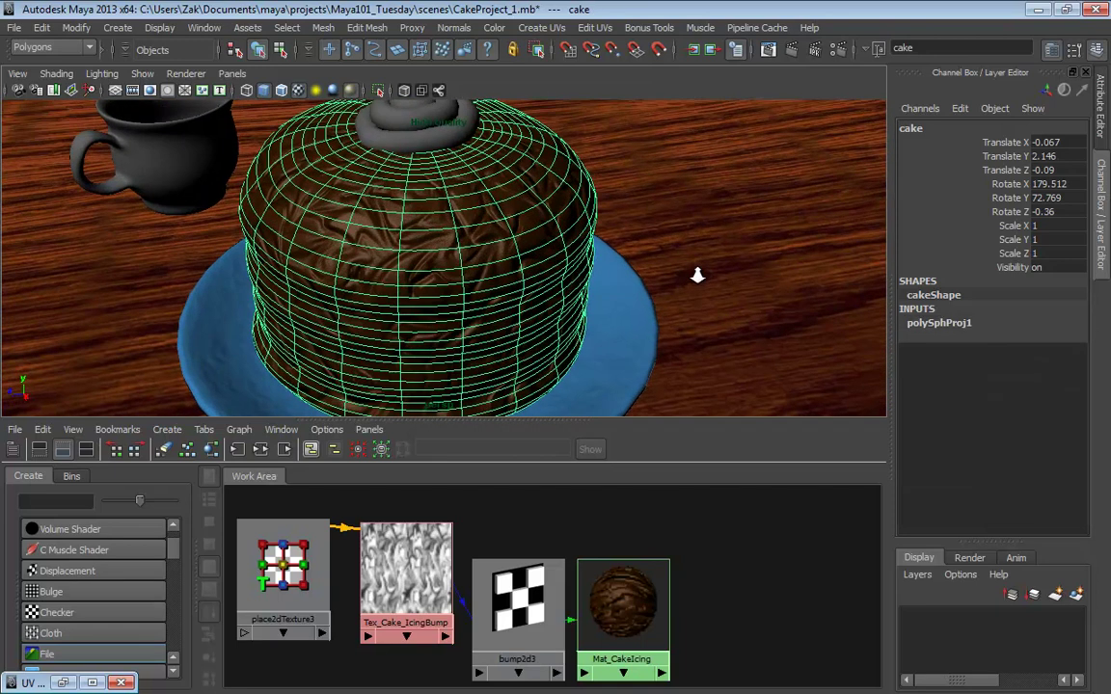
scroll(588, 237, "down", 3)
left_click(626, 112)
left_click_drag(627, 112, 442, 292, "alt")
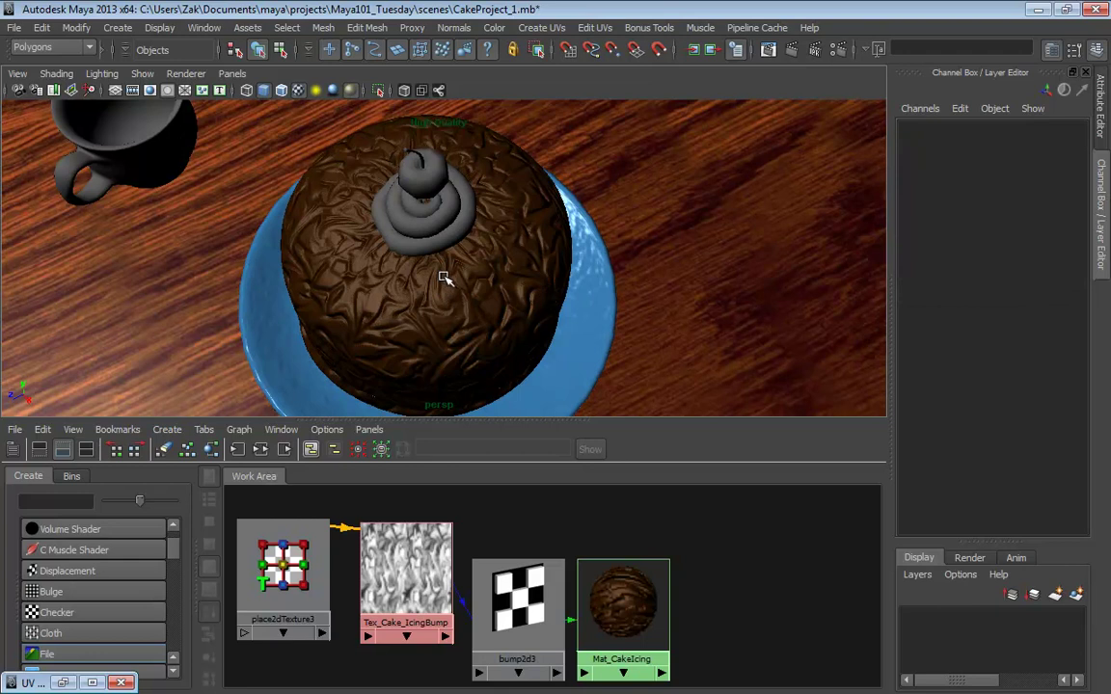
left_click_drag(444, 278, 422, 231, "alt")
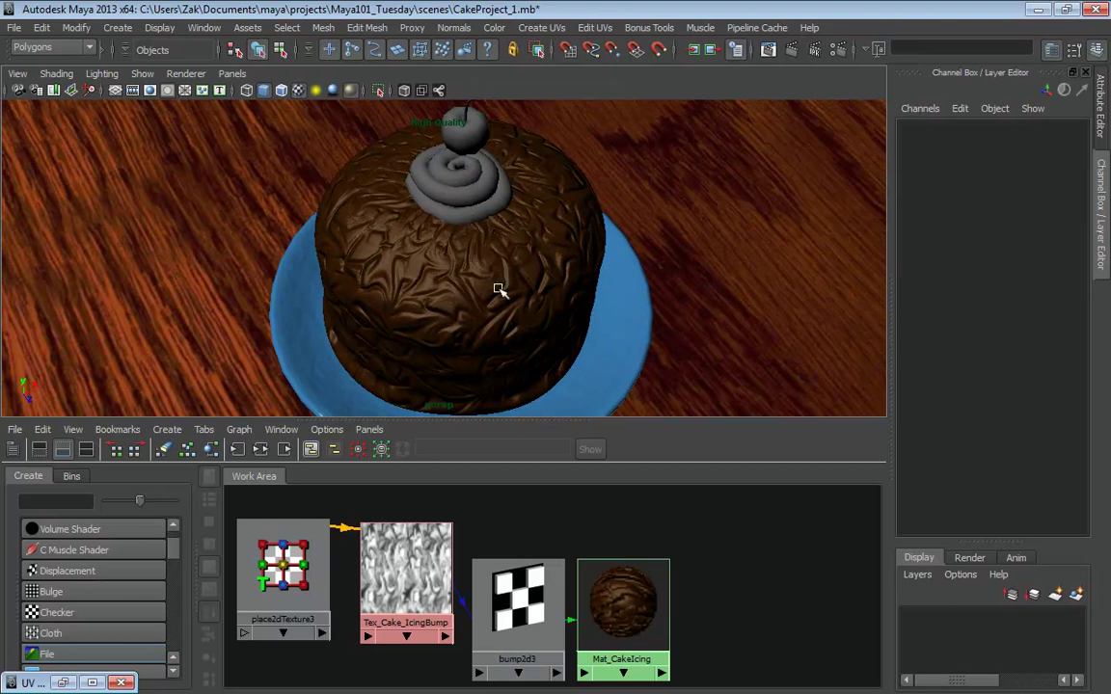
Adjust the cake's spherical projection to a horizontal sweep of about 134 and a vertical sweep of about 136
left_click_drag(451, 183, 455, 246, "alt")
left_click(456, 246)
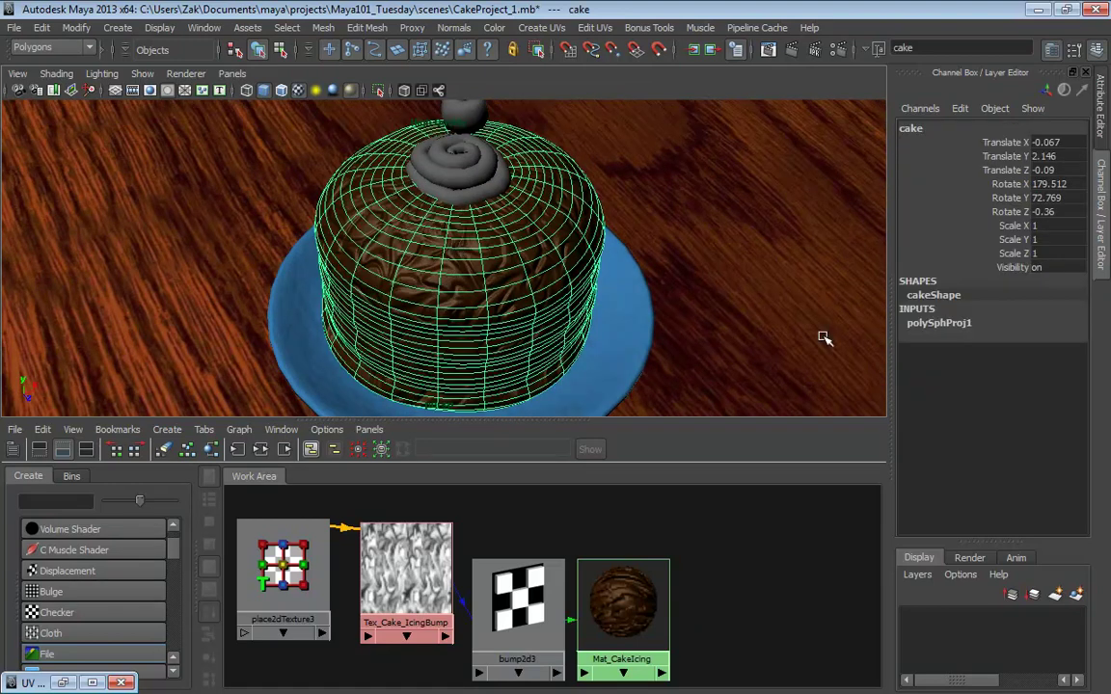
left_click(934, 324)
left_click_drag(525, 241, 551, 173, "alt")
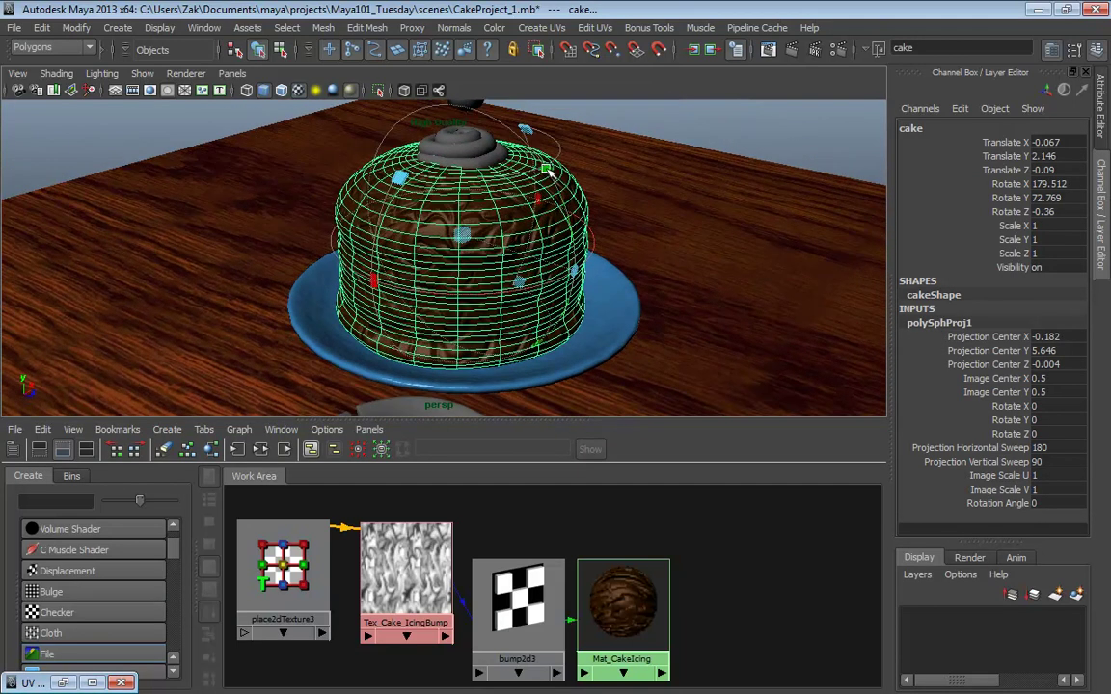
left_click_drag(511, 123, 421, 218)
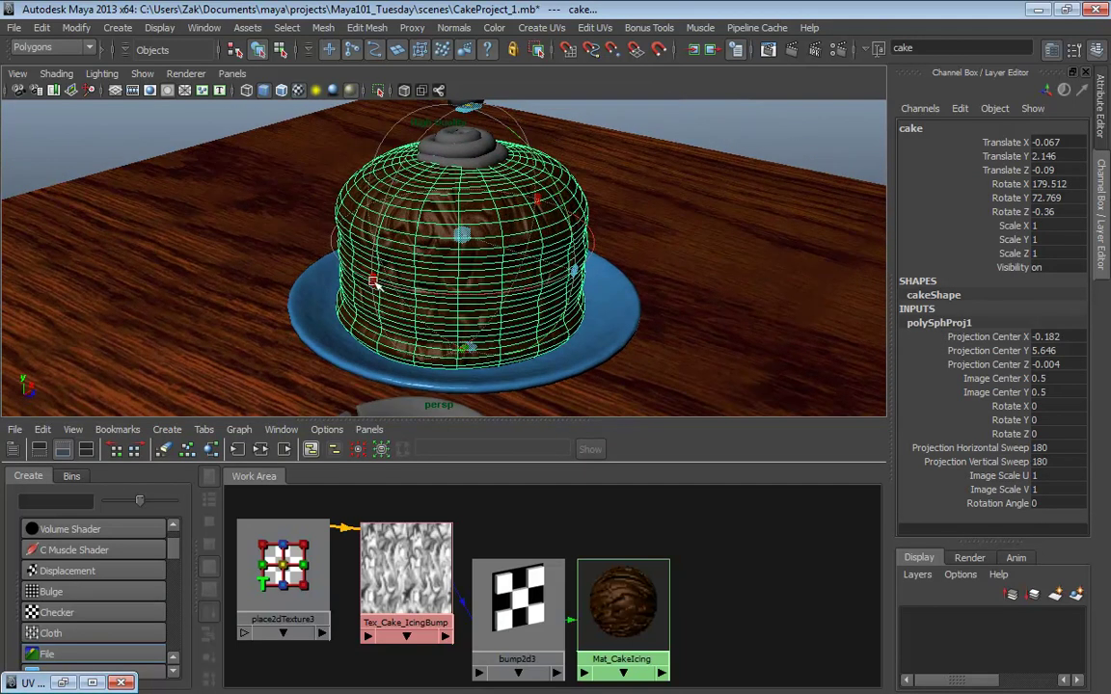
left_click_drag(374, 283, 518, 260)
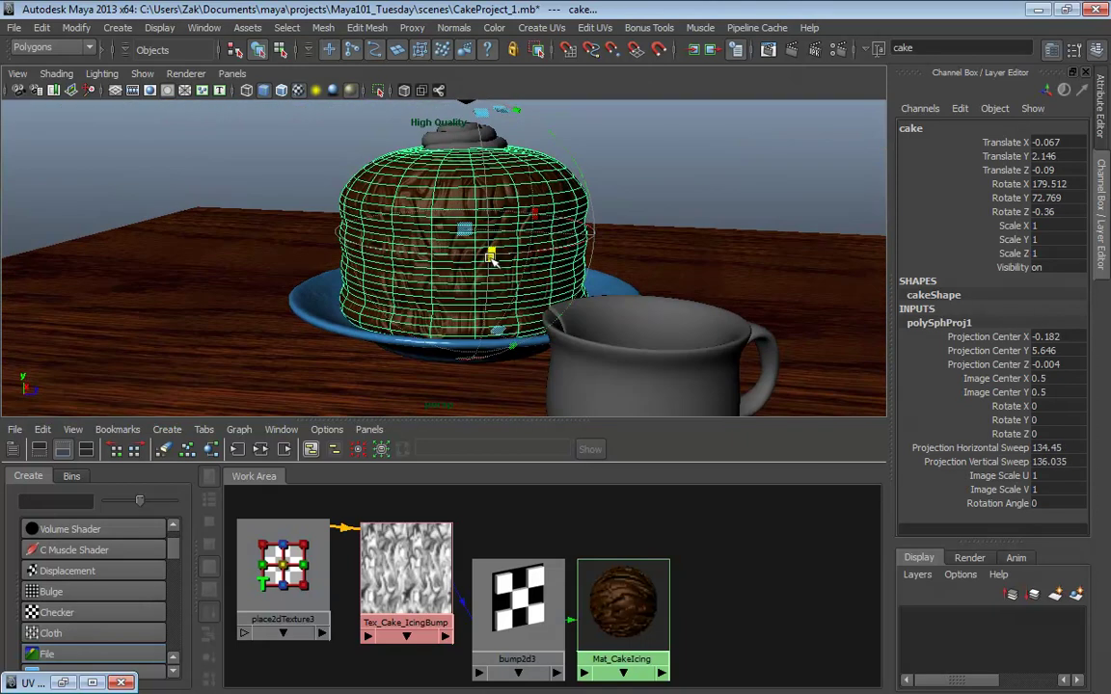
left_click(711, 177)
left_click_drag(711, 178, 543, 238, "alt")
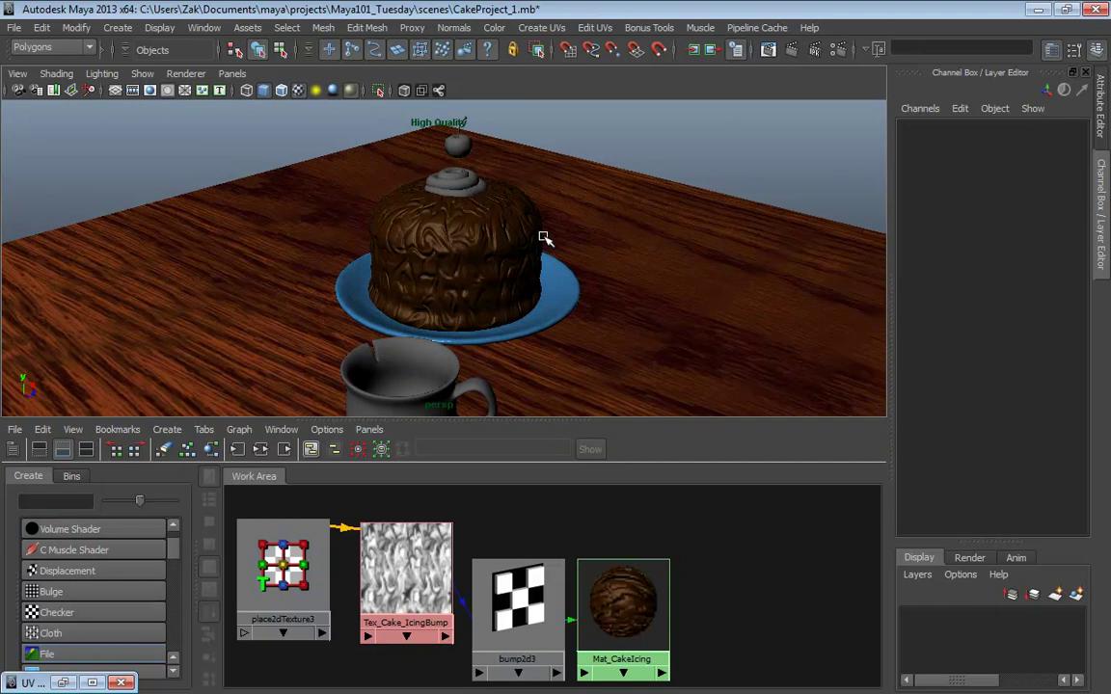
Show the attributes of the cake icing's bump2d3 node and lower its Bump Depth to about 0.79
left_click(511, 579)
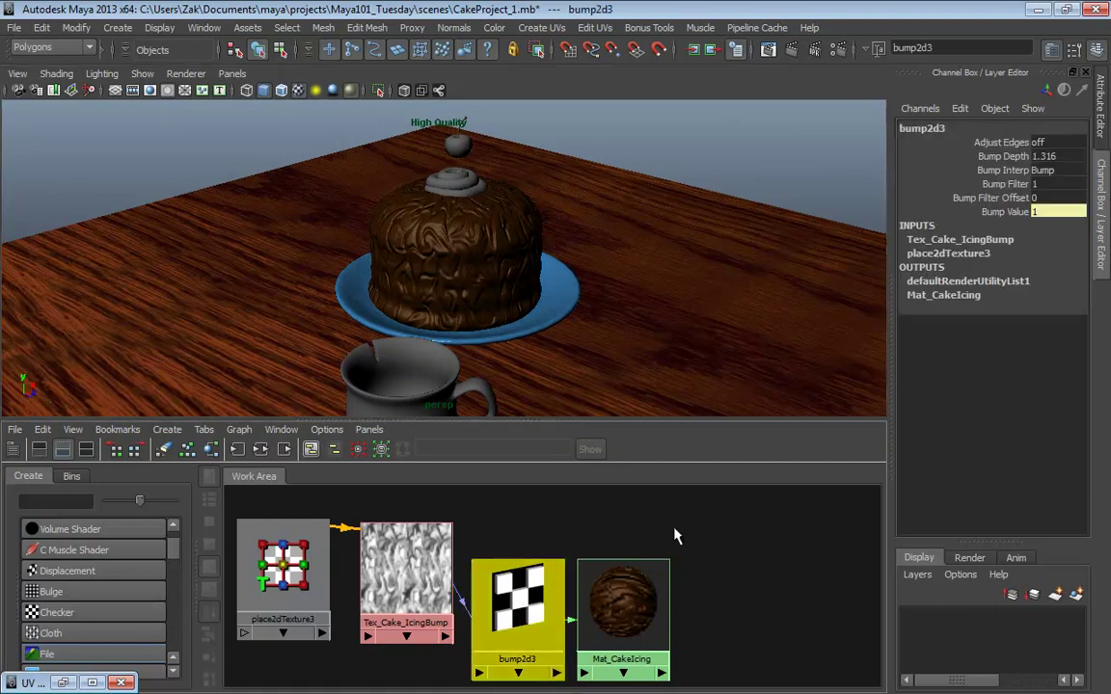
key("ctrl+a")
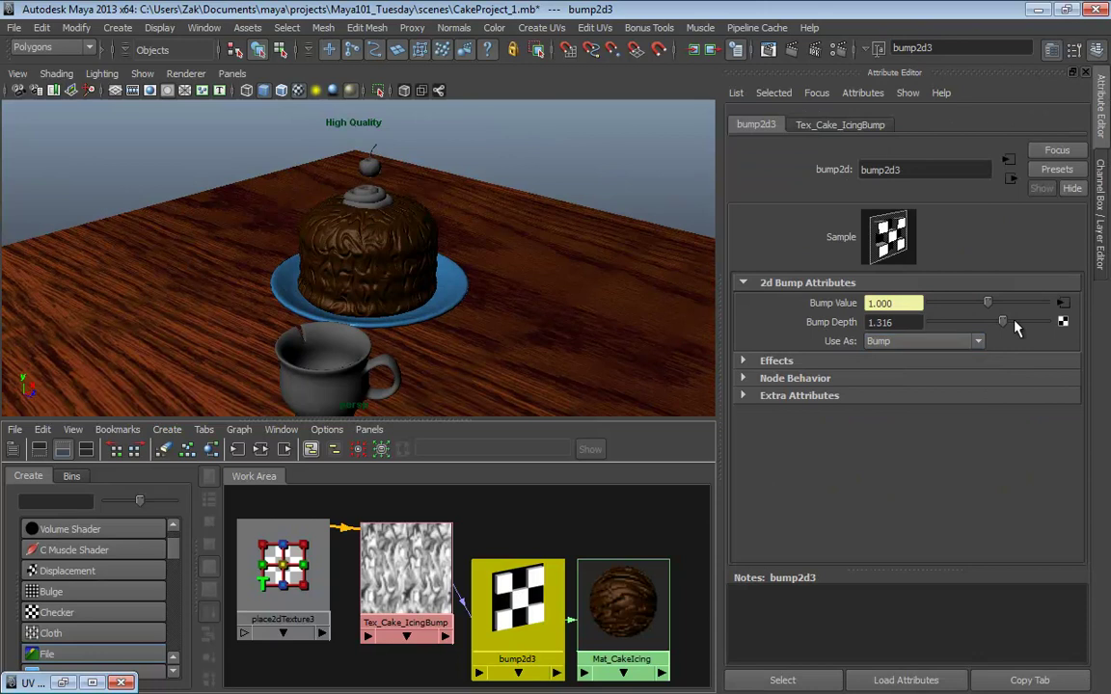
left_click_drag(1007, 326, 1000, 325)
scroll(371, 309, "up", 6)
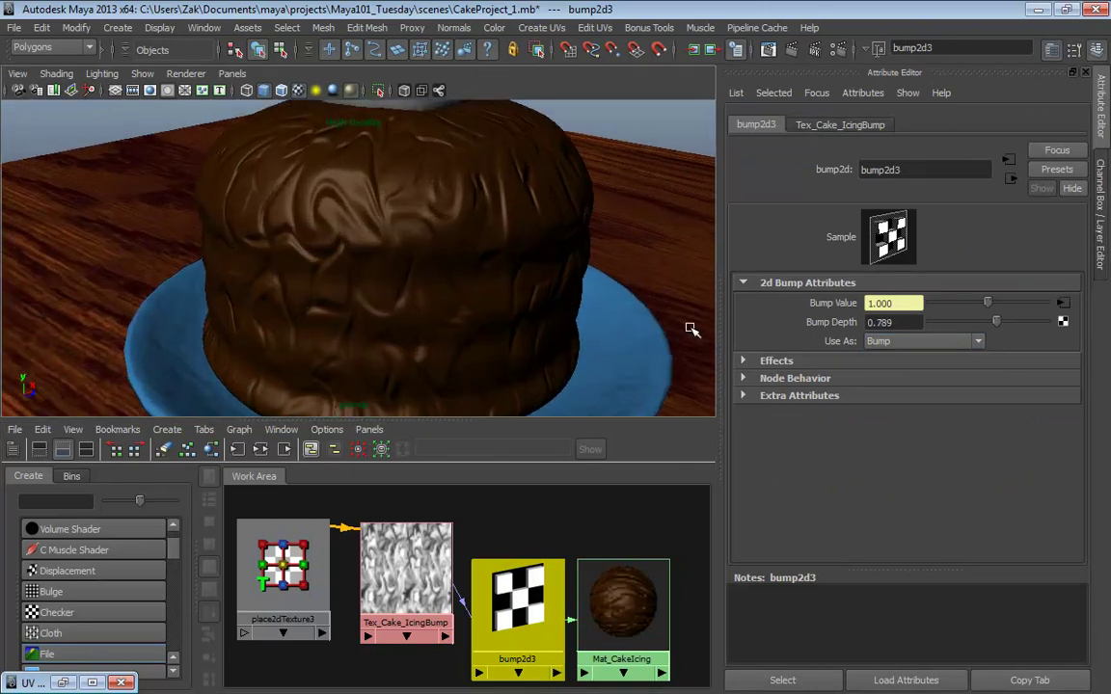
scroll(357, 297, "down", 1)
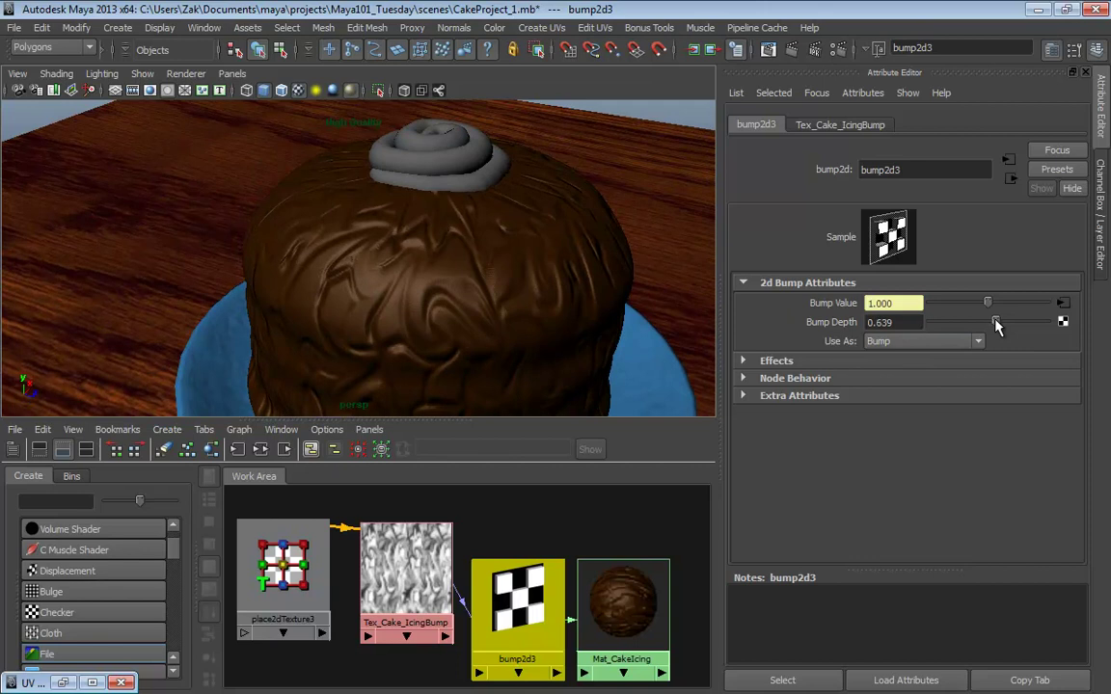
Try an inverted Bump Depth of about -1.17 on the icing, followed by a stronger one of about 1.62
left_click_drag(996, 326, 976, 325)
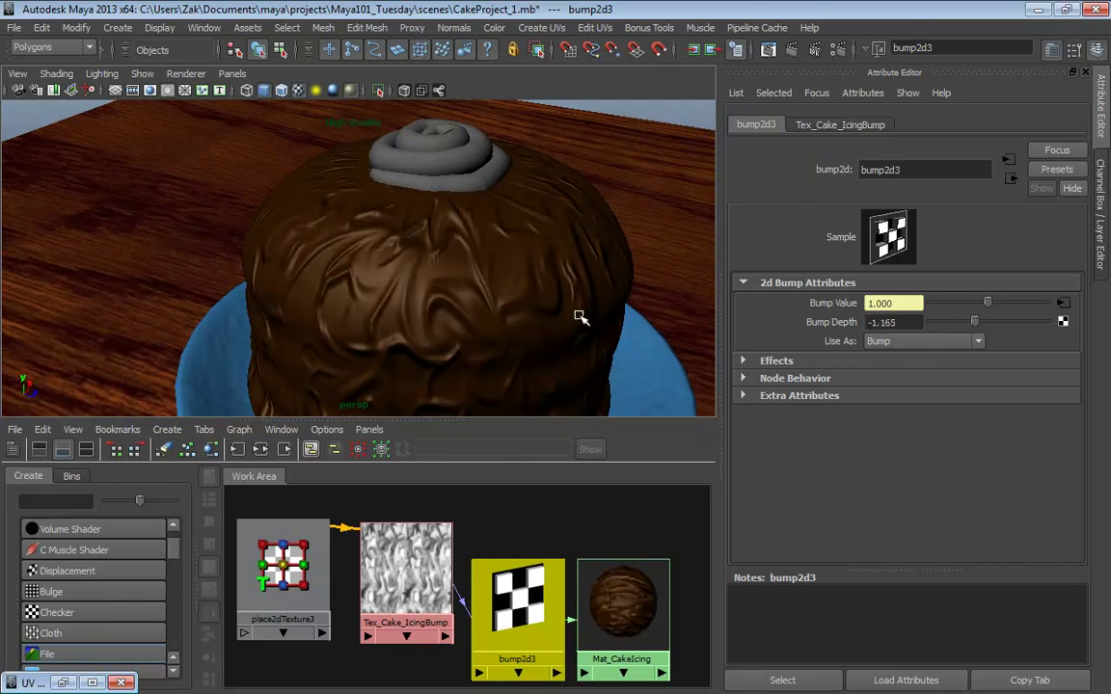
left_click_drag(581, 317, 478, 298, "alt")
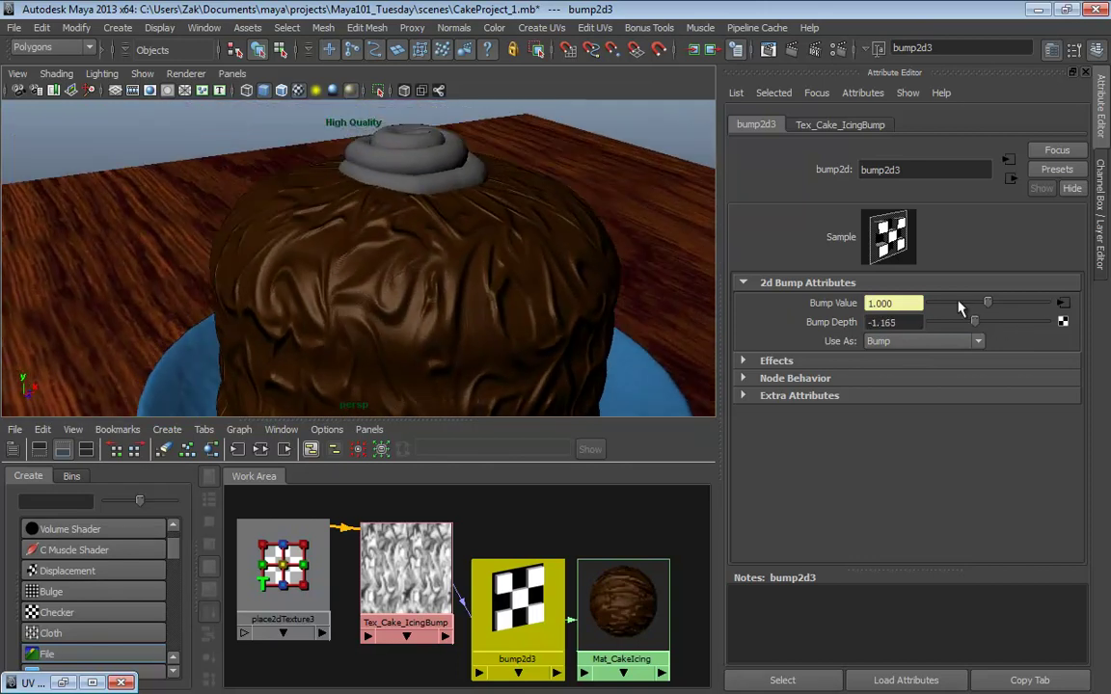
left_click_drag(974, 326, 1006, 330)
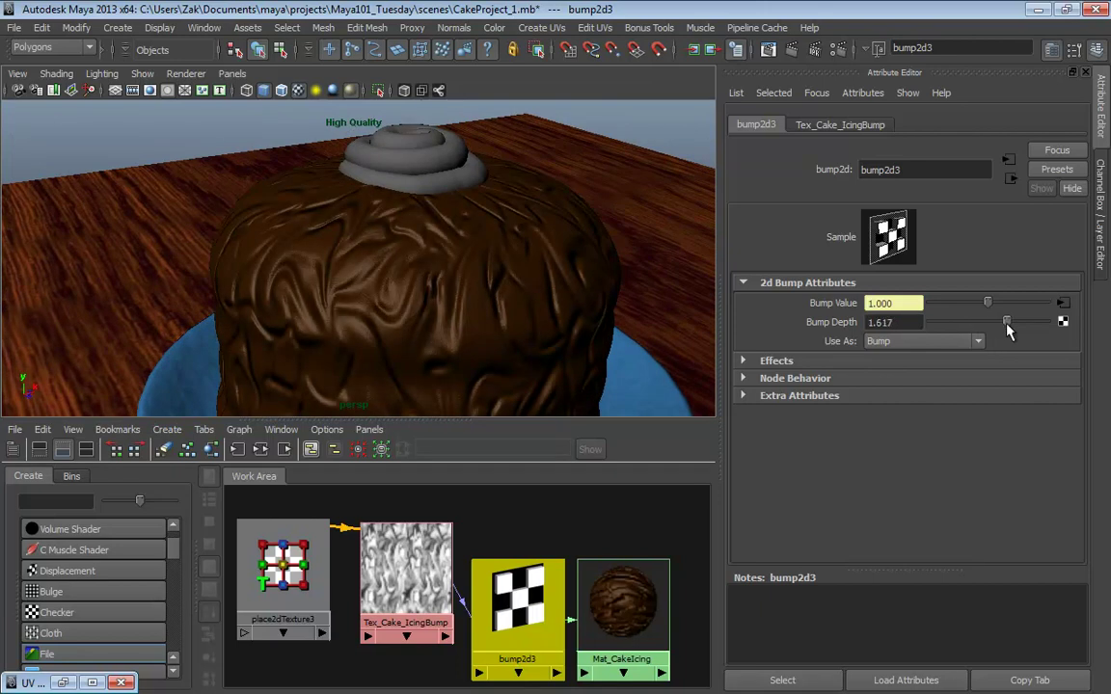
Render a close-up of the cake icing in the perspective view
left_click_drag(607, 308, 412, 267, "alt")
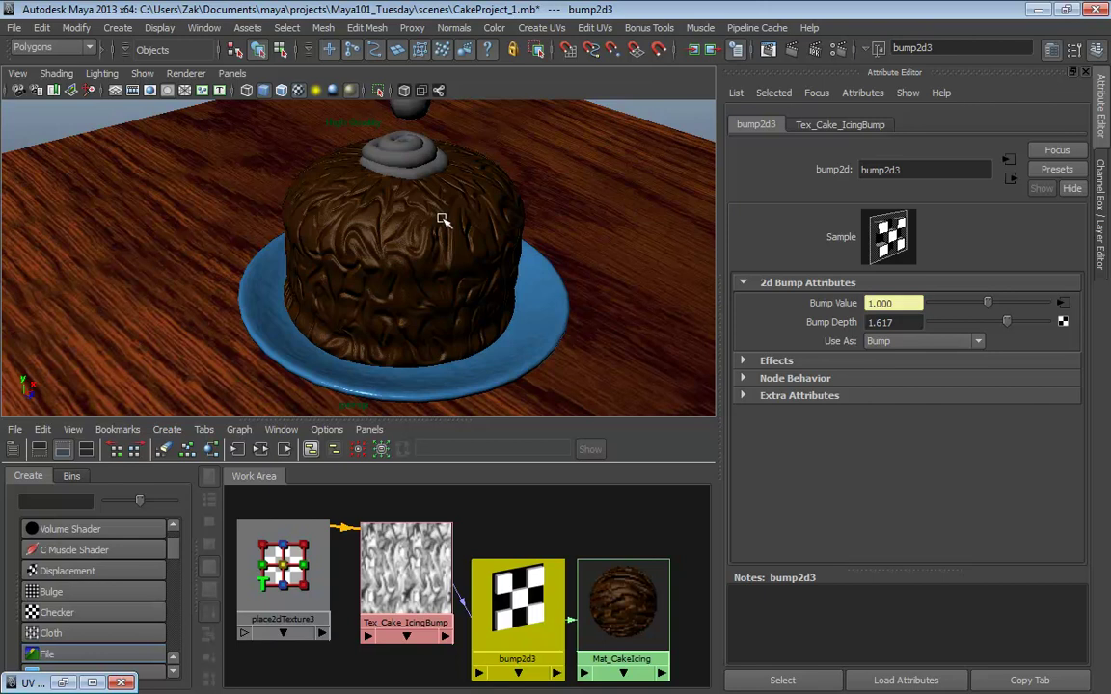
left_click_drag(466, 293, 472, 262, "alt")
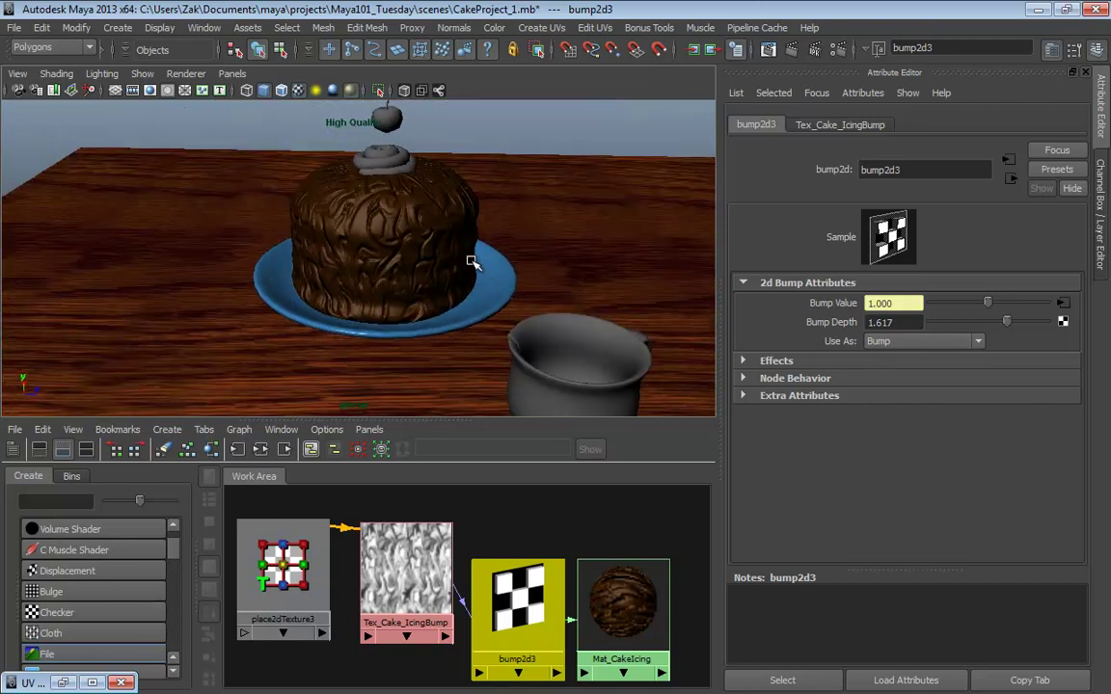
right_click_drag(472, 263, 547, 275, "alt")
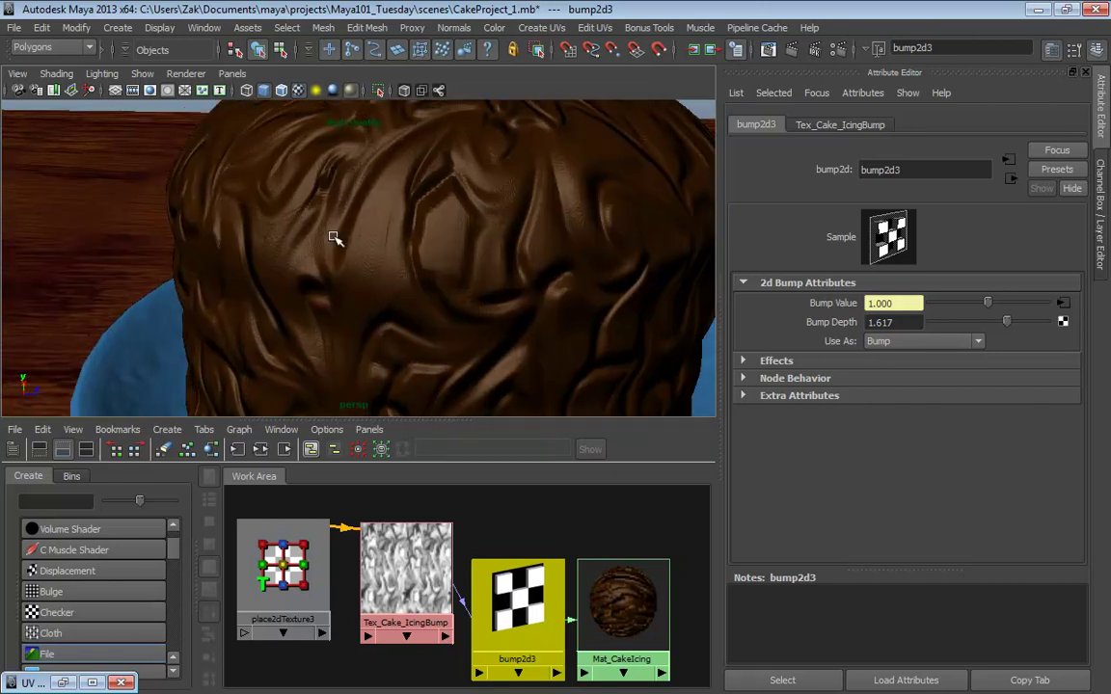
left_click(790, 49)
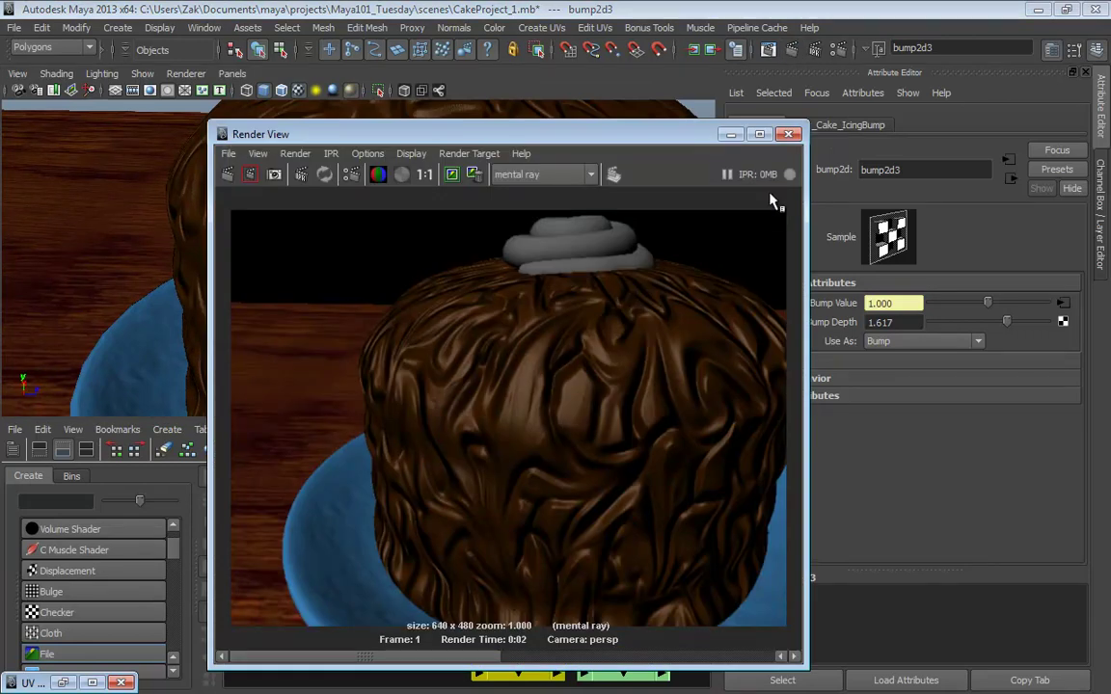
Minimize the render window and reduce the icing's Bump Depth to about 0.94
left_click(731, 138)
left_click_drag(551, 292, 401, 253, "alt")
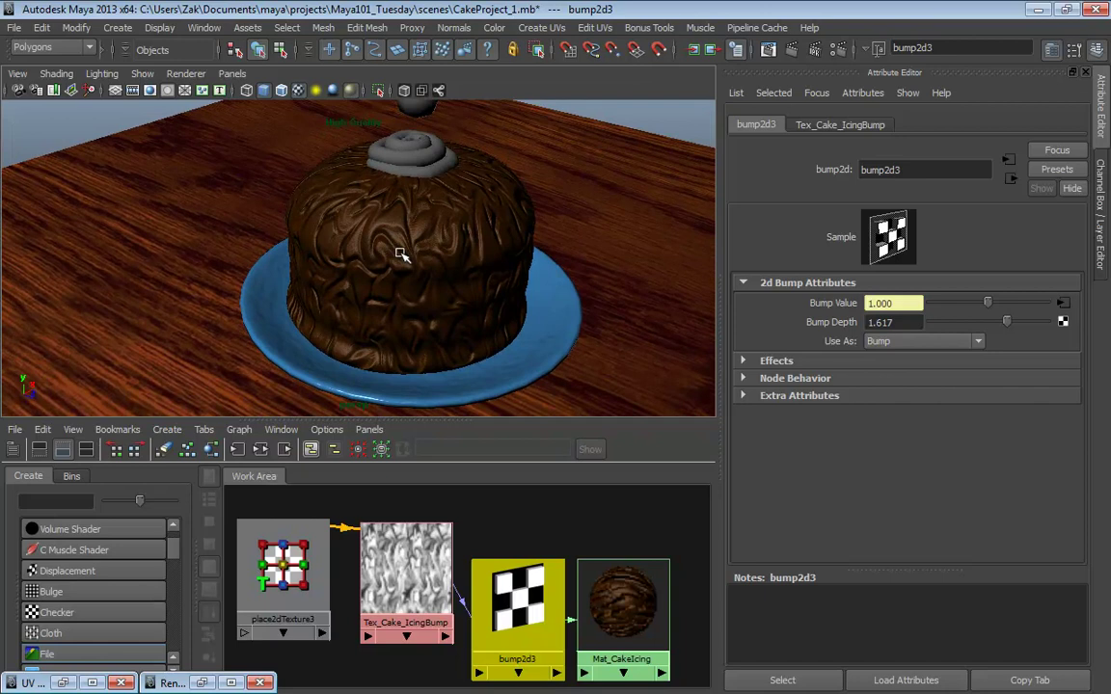
left_click_drag(1008, 327, 999, 327)
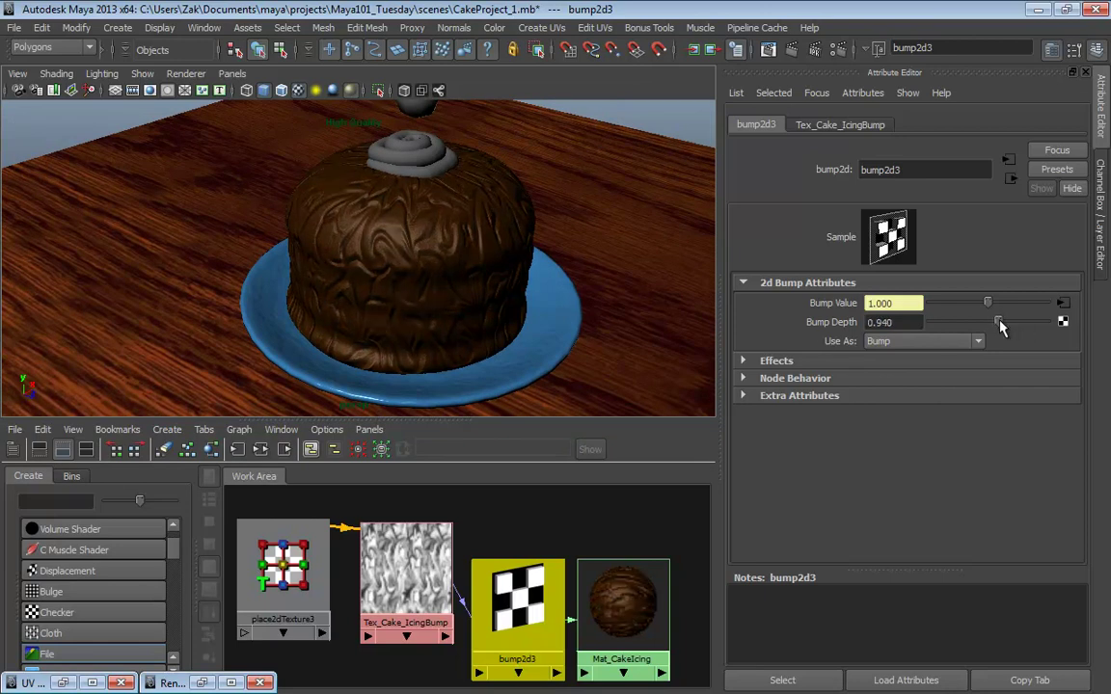
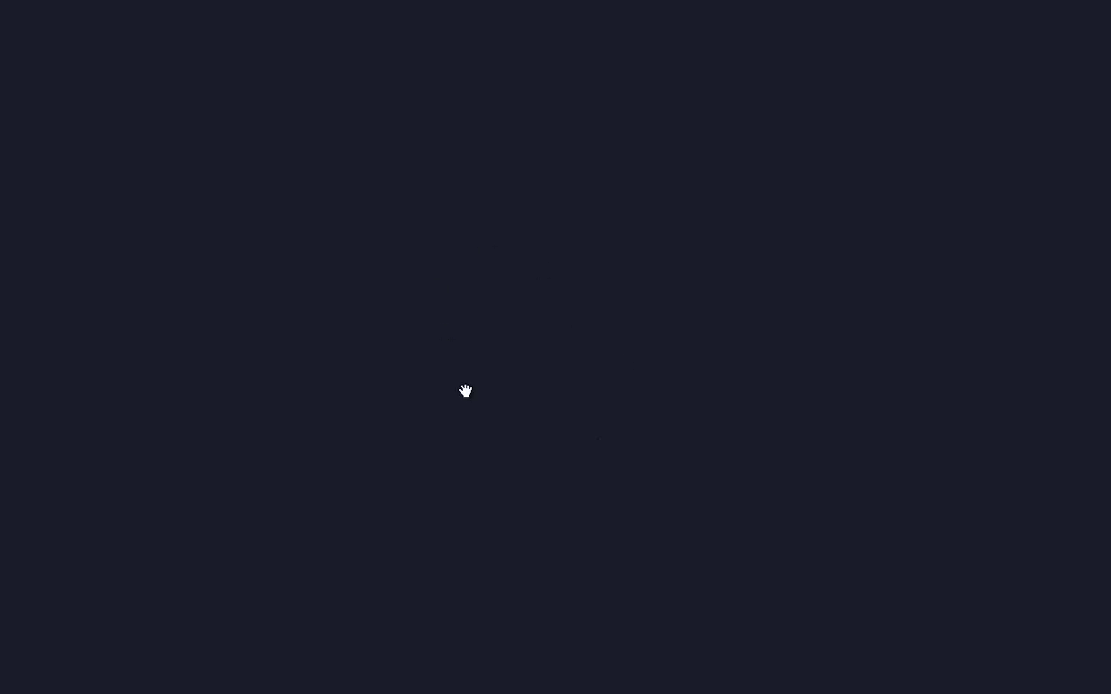
scroll(473, 434, "up", 5)
left_click_drag(457, 457, 420, 330)
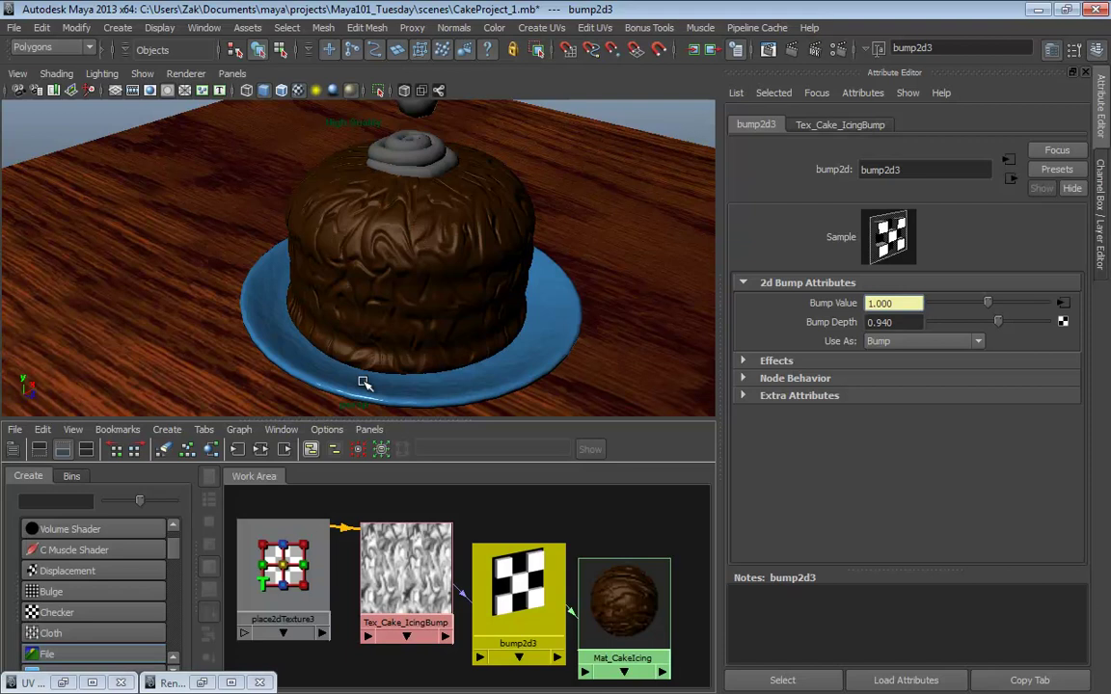
scroll(521, 310, "up", 5)
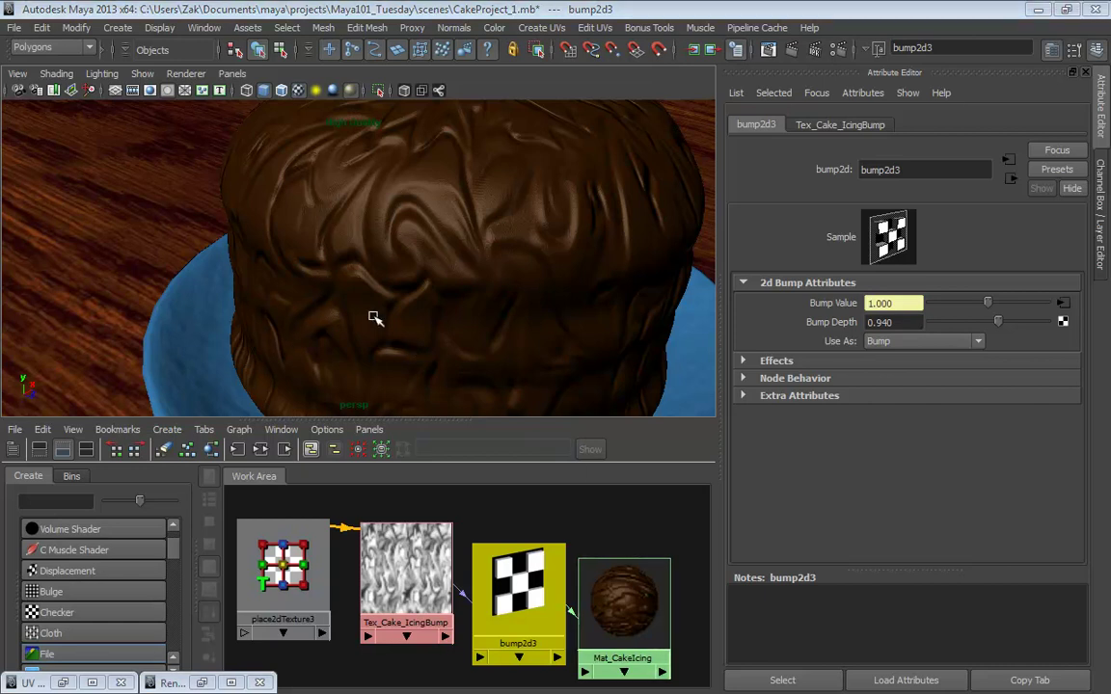
left_click_drag(455, 278, 470, 234, "alt")
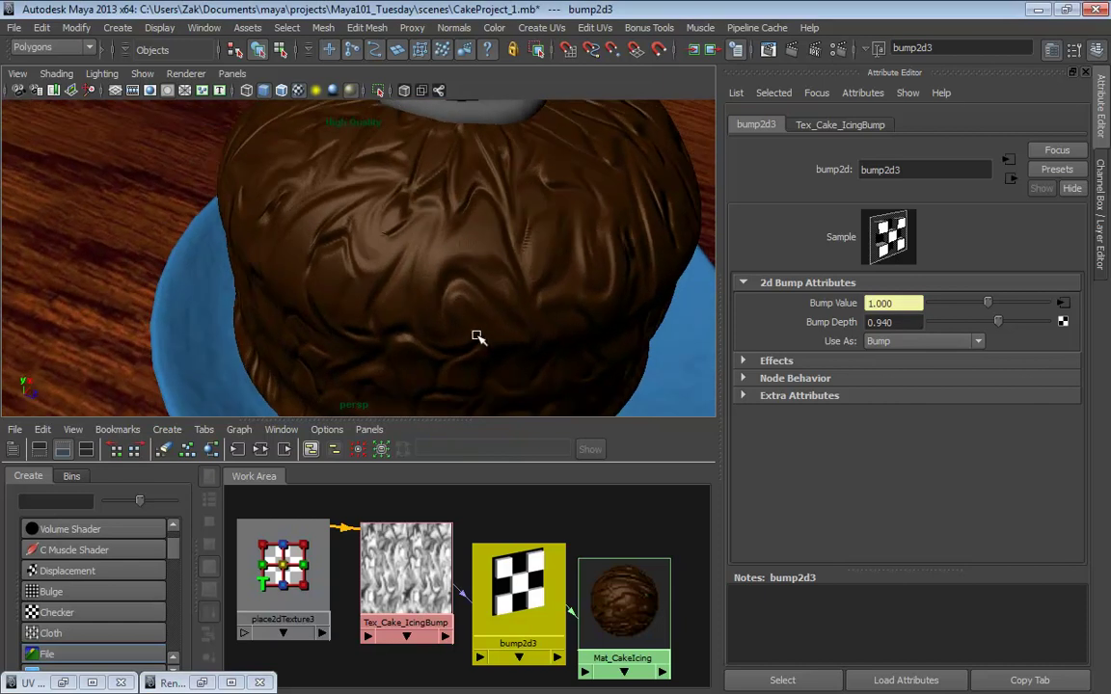
left_click_drag(322, 248, 379, 178, "alt")
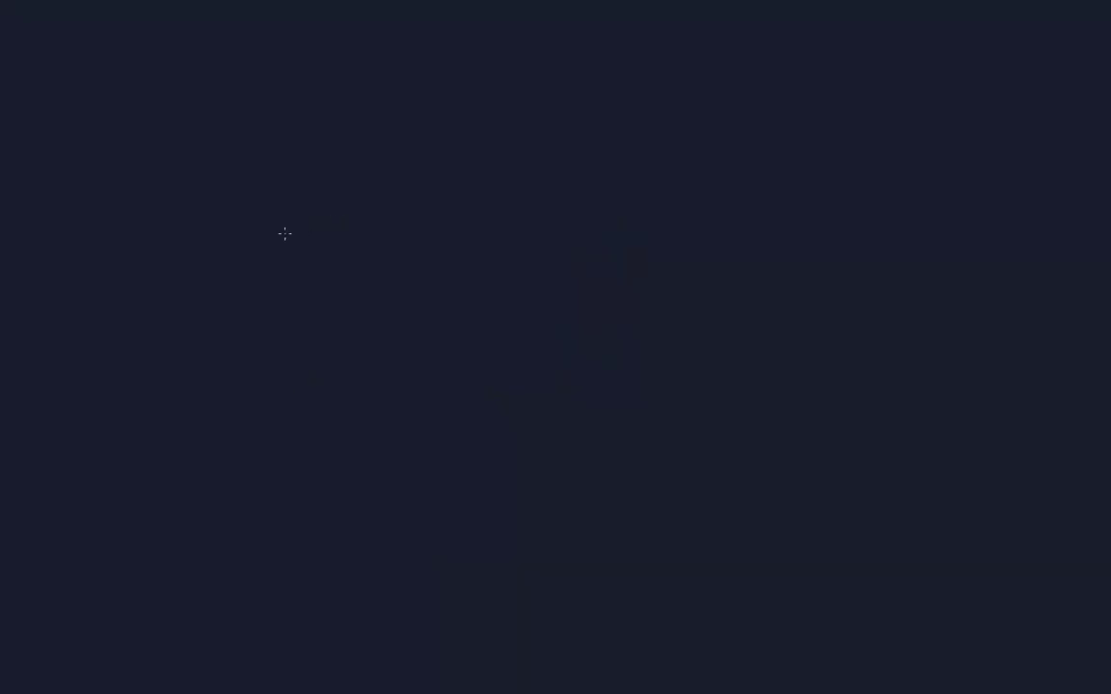
On the blank drawing canvas, sketch a surface profile with a central valley and redraw the valley floor with small jagged bumps
mouse_move(287, 233)
left_mouse_down()
mouse_move(358, 189)
mouse_move(523, 184)
mouse_move(561, 202)
mouse_move(607, 282)
mouse_move(650, 305)
mouse_move(695, 283)
mouse_move(731, 215)
mouse_move(760, 202)
mouse_move(808, 187)
mouse_move(931, 190)
left_mouse_up()
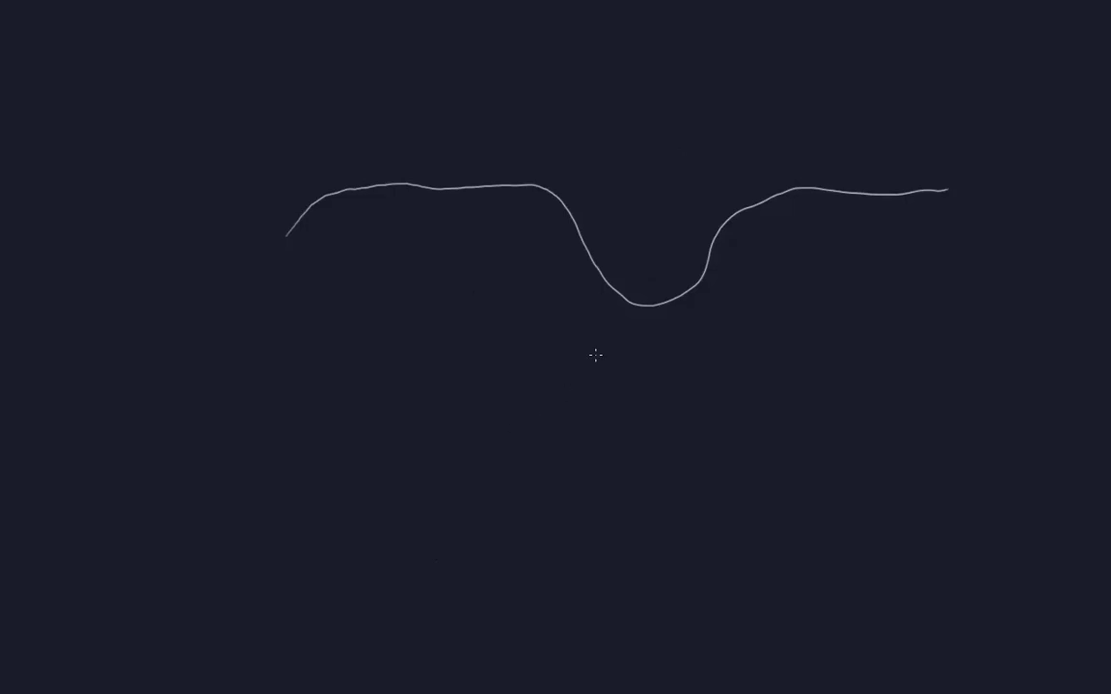
key("e")
mouse_move(712, 278)
left_mouse_down()
mouse_move(653, 307)
mouse_move(593, 292)
left_mouse_up()
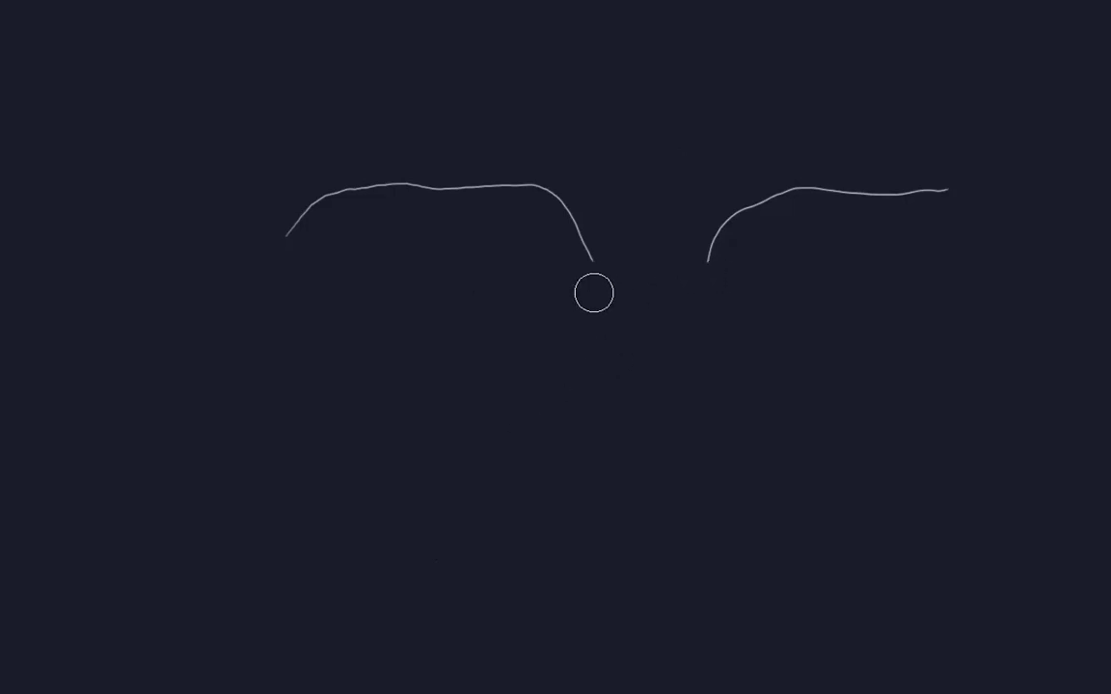
key("p")
mouse_move(582, 245)
left_mouse_down()
mouse_move(635, 289)
mouse_move(688, 268)
left_mouse_up()
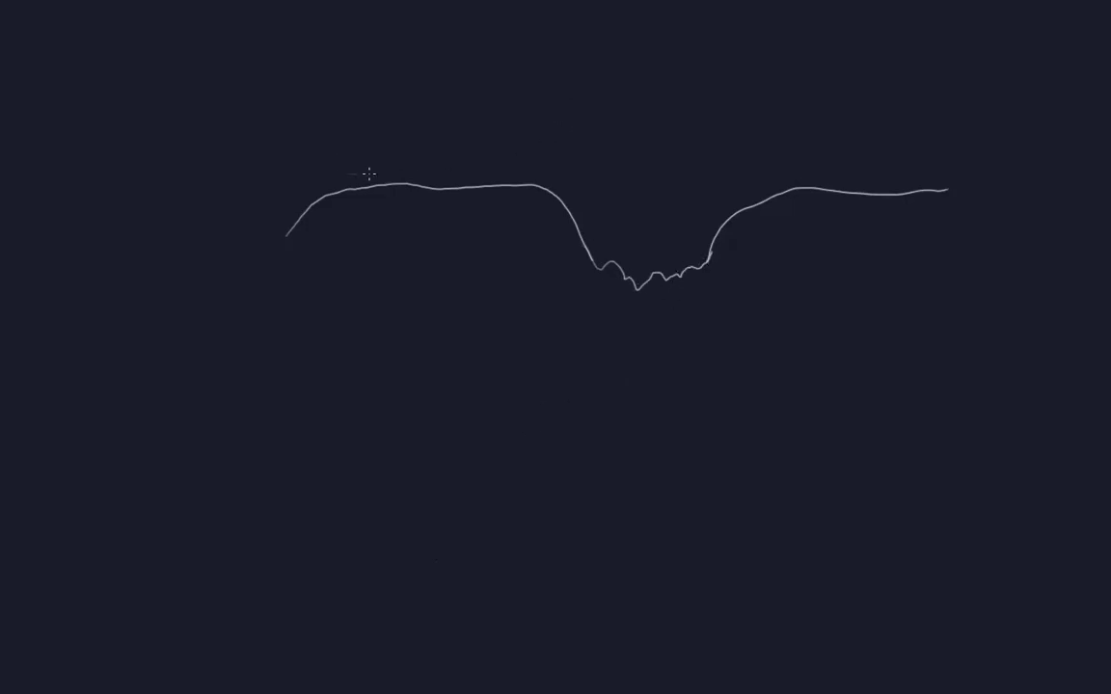
Mark the two flat high areas of the sketched profile with short lines above them and point out the valley between
left_click_drag(368, 173, 484, 170)
left_click_drag(781, 174, 927, 172)
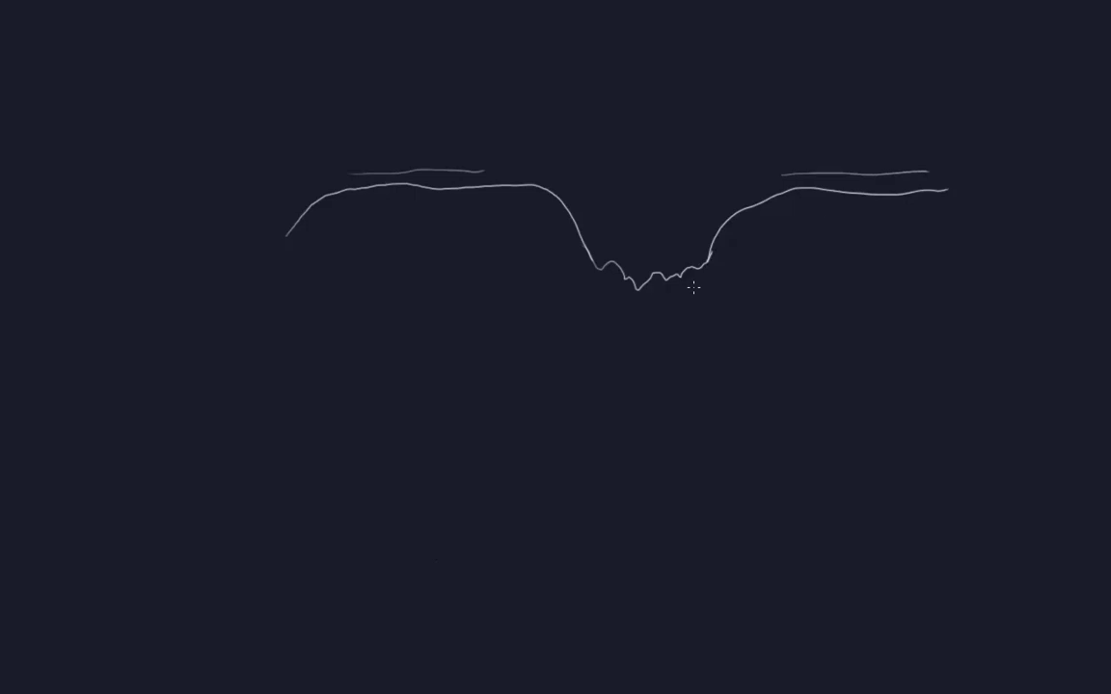
mouse_move(685, 149)
left_mouse_down()
mouse_move(665, 218)
mouse_move(648, 227)
left_mouse_up()
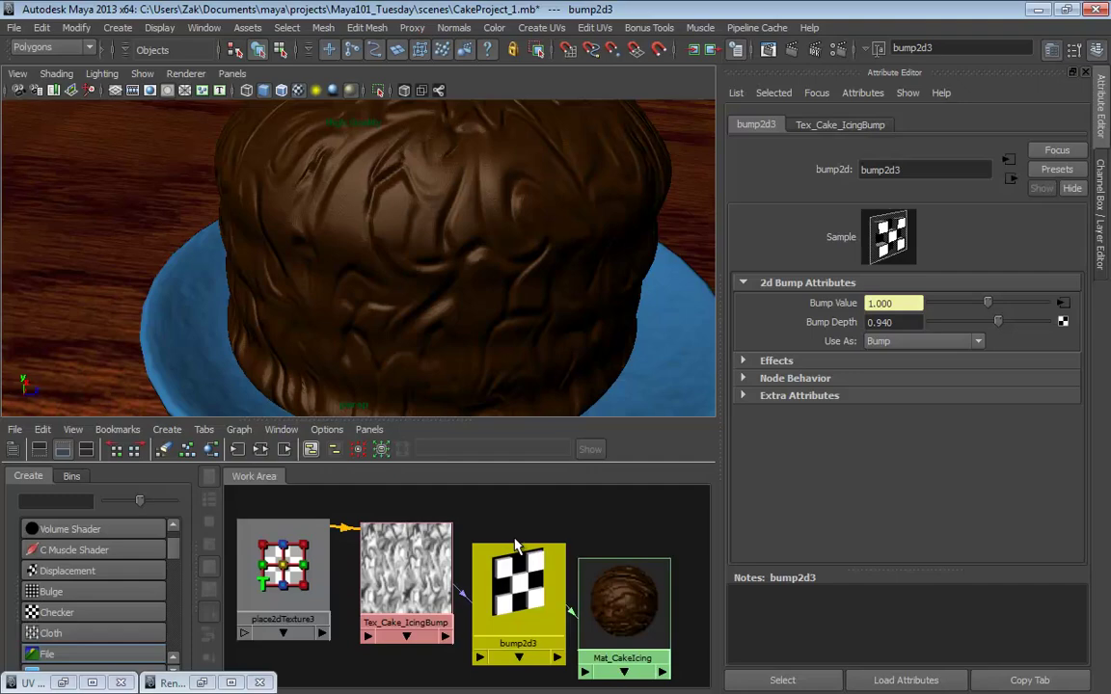
Back in Maya, group the icing's placement, texture and bump nodes away from Mat_CakeIcing and enlarge the node work area slightly
scroll(385, 598, "down", 3)
left_click_drag(386, 597, 318, 639)
left_click_drag(440, 563, 369, 596)
left_click_drag(495, 579, 413, 627)
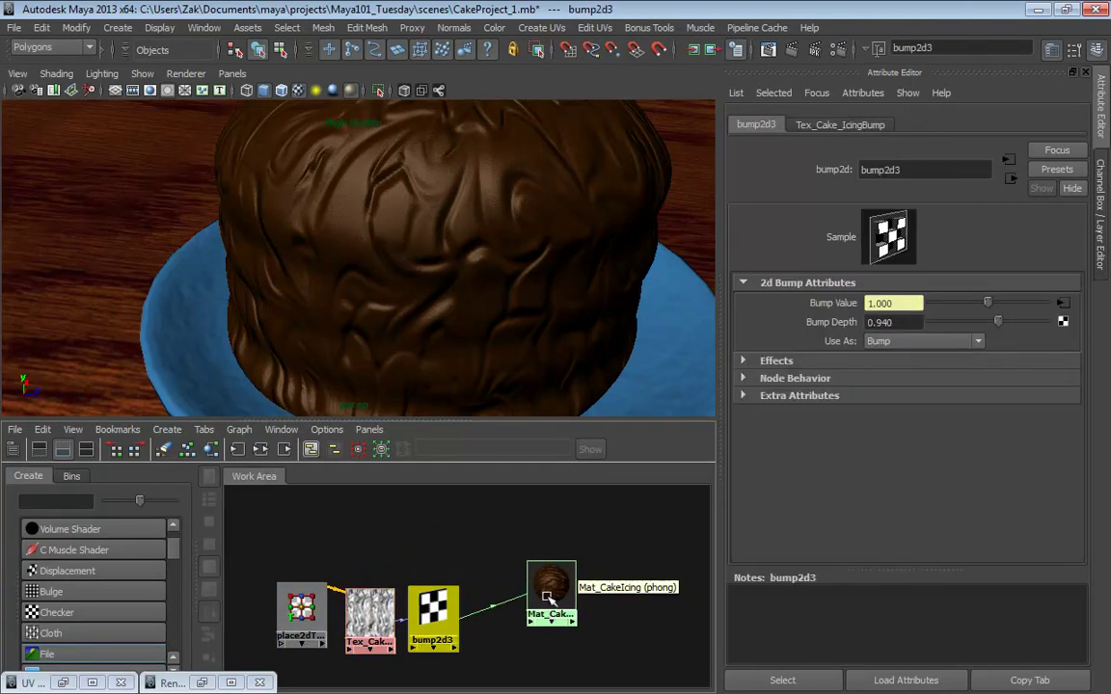
left_click_drag(552, 585, 572, 570)
left_click_drag(434, 420, 464, 402)
Delete the connection between the bump2d3 node and the Mat_CakeIcing material
left_click(516, 623)
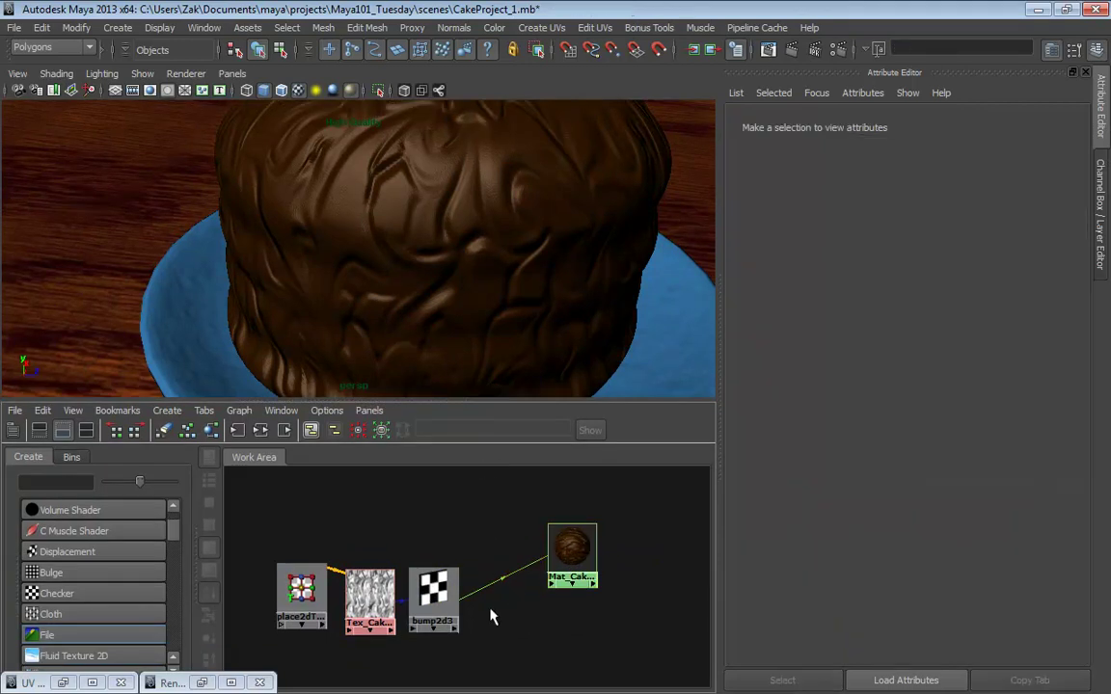
left_click(508, 577)
key("Delete")
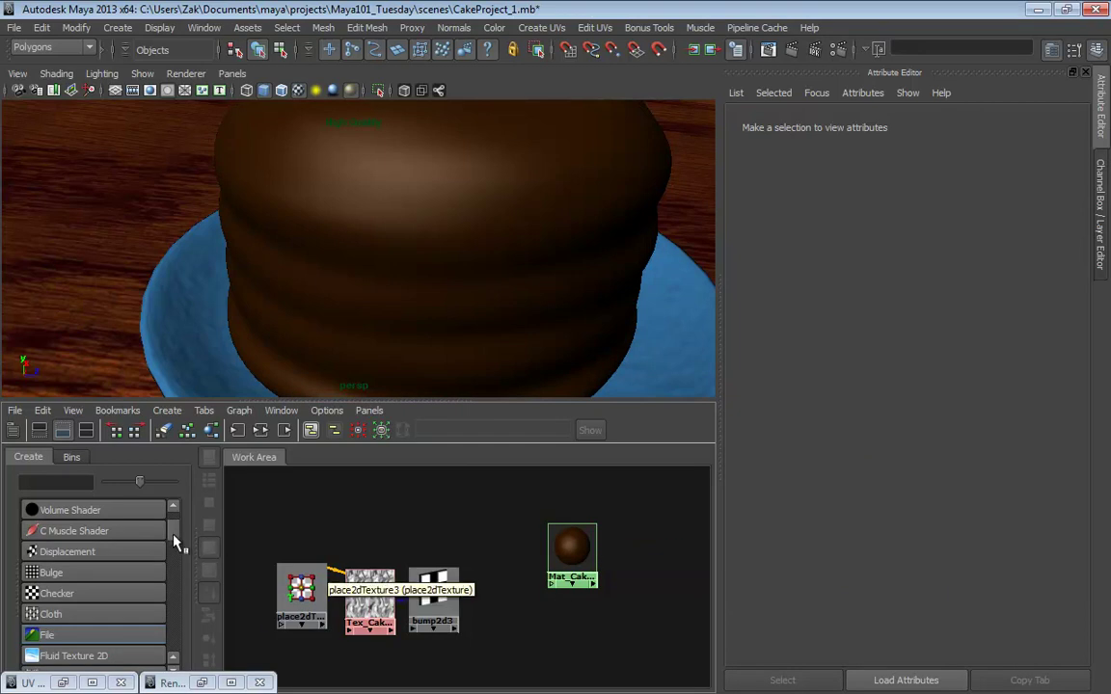
Create a Noise texture and connect it to Mat_CakeIcing as its bump map
scroll(173, 538, "down", 2)
scroll(175, 540, "down", 3)
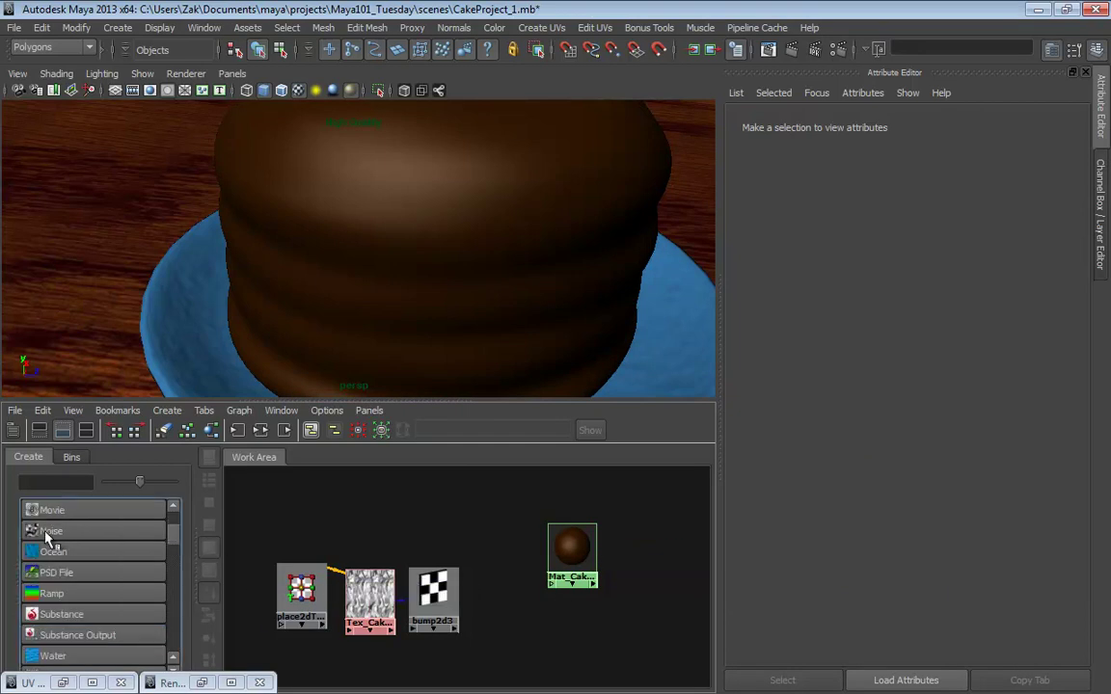
middle_click_drag(48, 538, 573, 557)
left_click(596, 487)
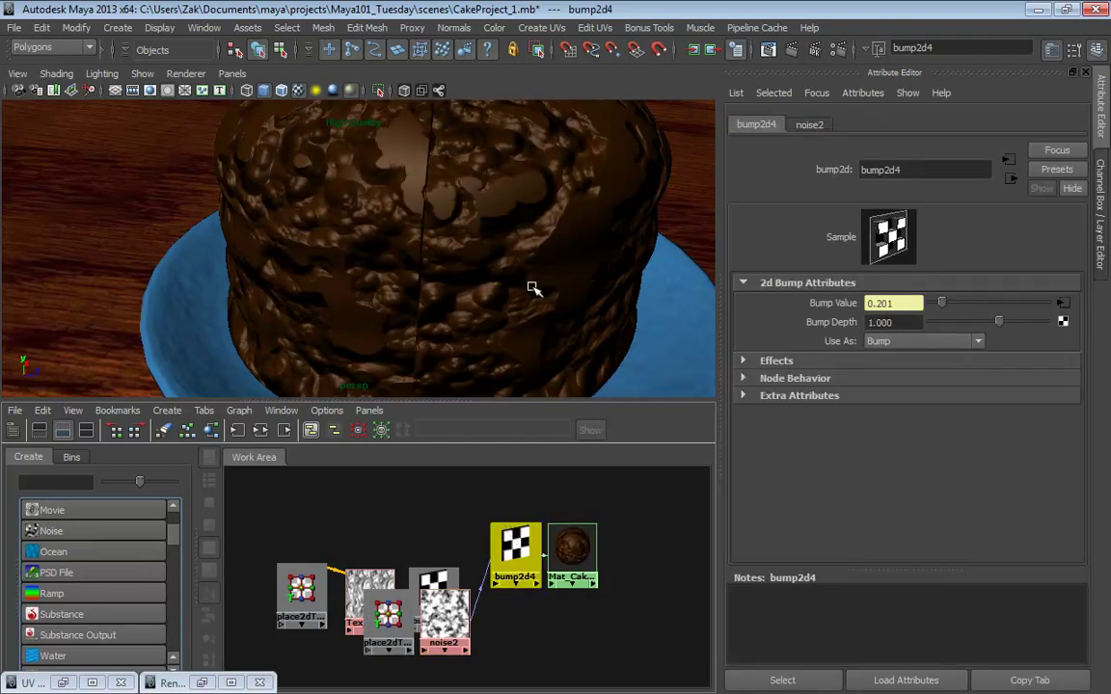
Examine the noise bump and seam on the cake from the side and above, comparing them with the selected mesh's wireframe
scroll(565, 308, "down", 2)
left_click_drag(565, 308, 365, 274, "alt")
right_click_drag(364, 275, 639, 291, "alt")
left_click_drag(639, 290, 349, 199, "alt")
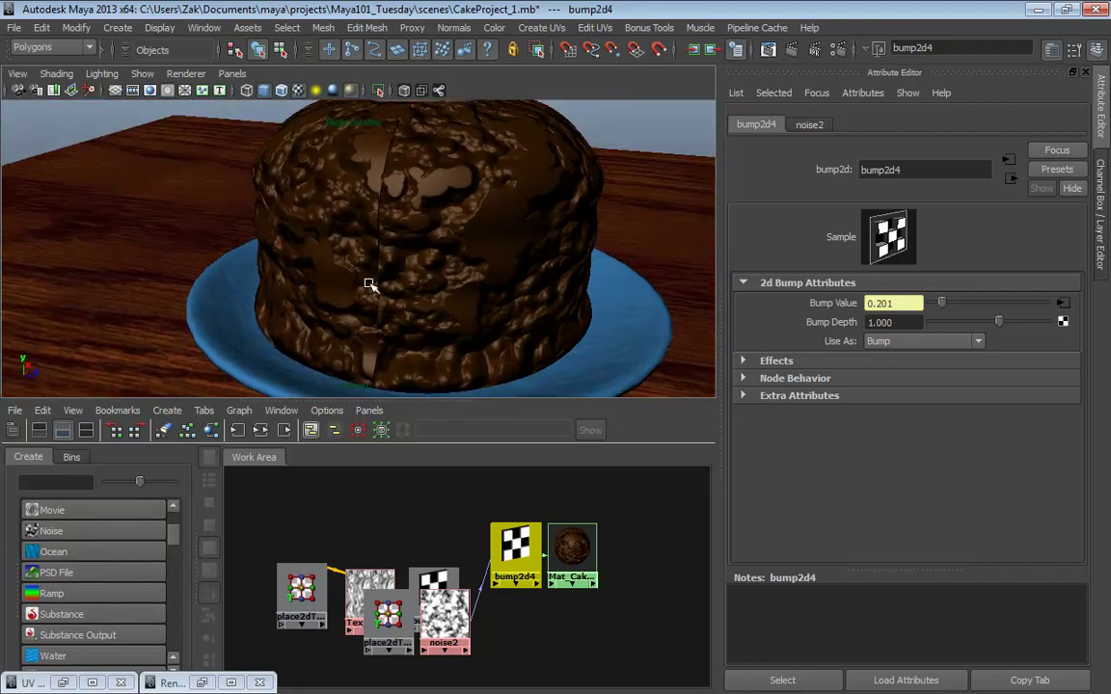
mouse_move(491, 292)
left_mouse_down("alt")
mouse_move(454, 260)
mouse_move(497, 309)
left_mouse_up("alt")
left_click(405, 233)
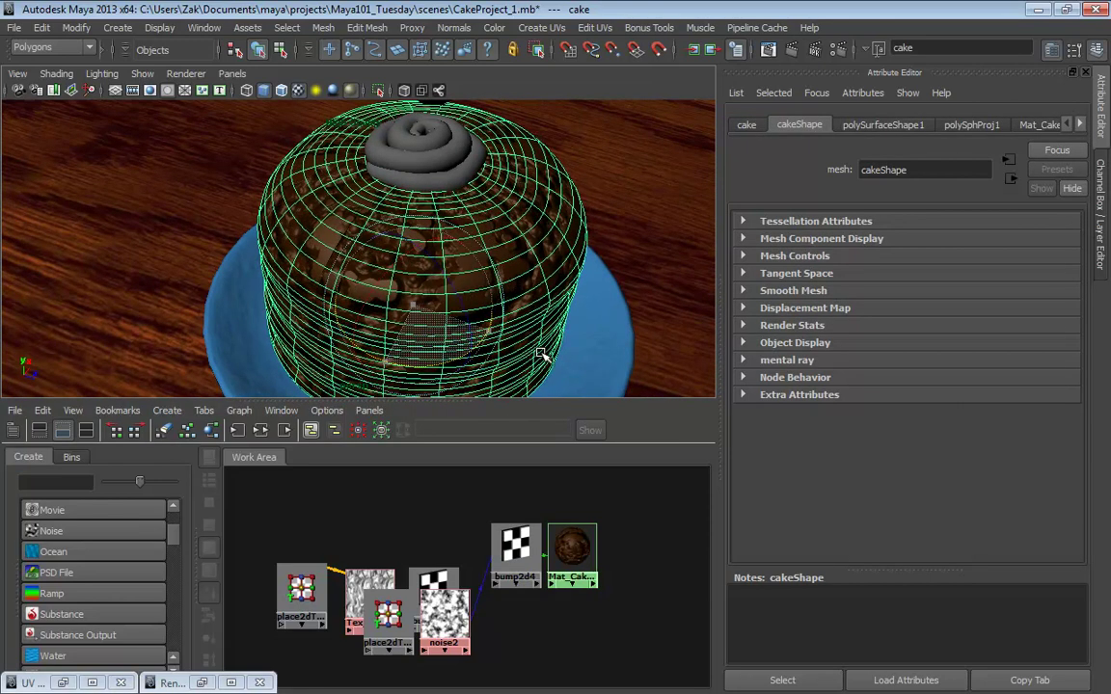
scroll(543, 357, "down", 5)
left_click(590, 116)
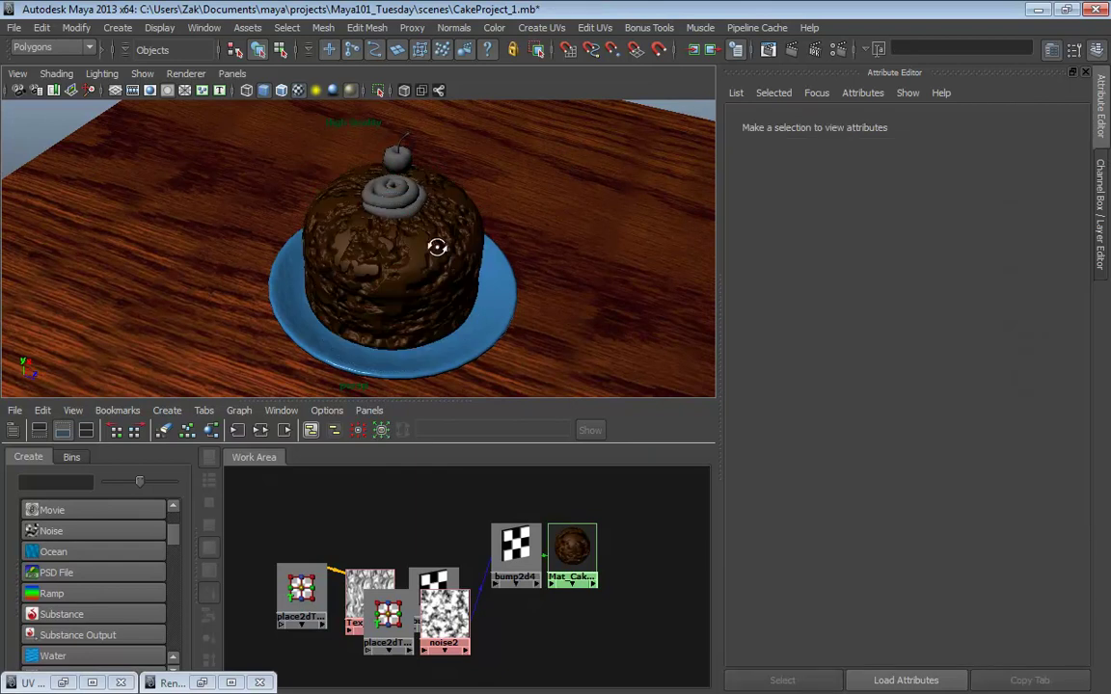
left_click_drag(437, 247, 426, 355, "alt")
left_click(429, 355)
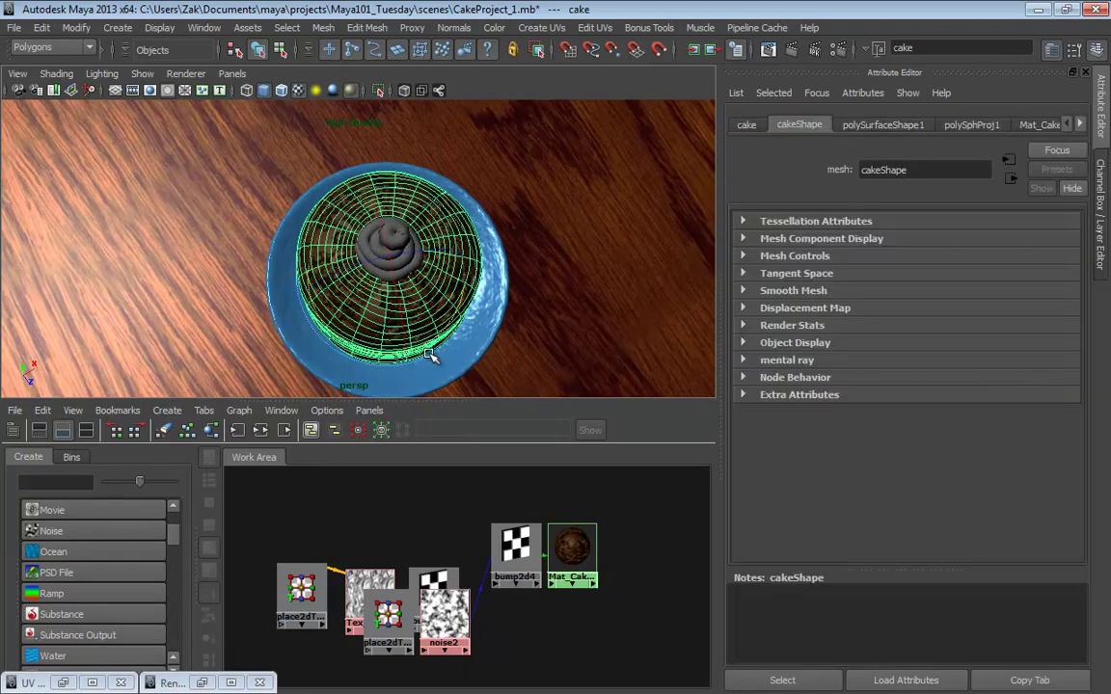
left_click_drag(334, 308, 386, 241, "alt")
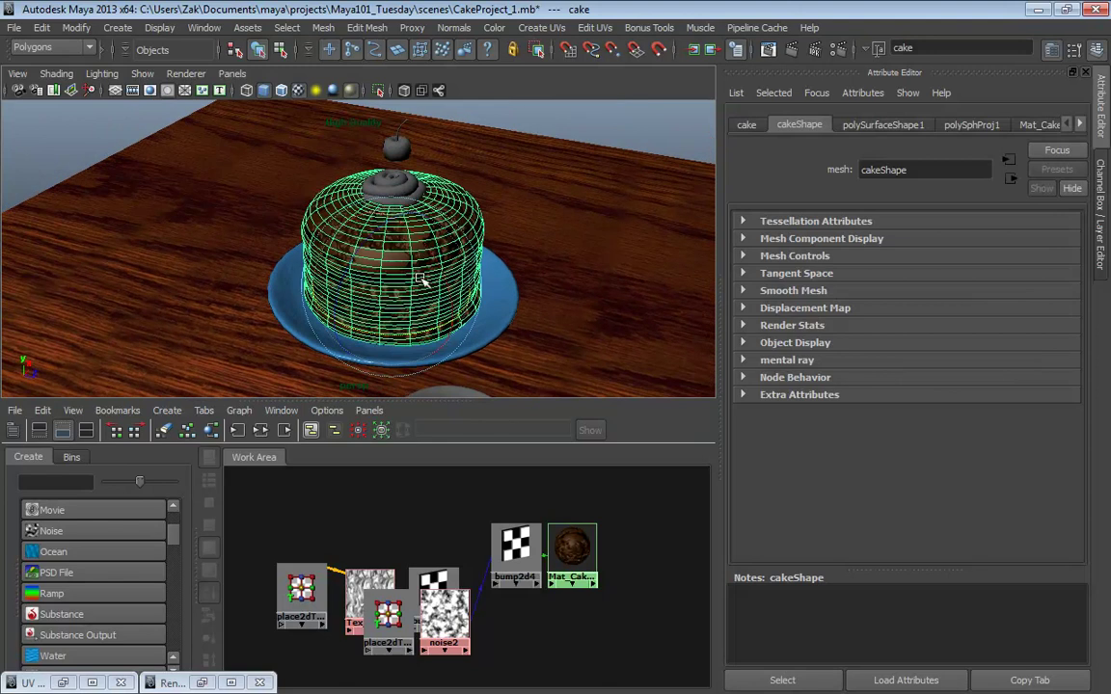
left_click(579, 159)
left_click_drag(576, 164, 515, 265, "alt")
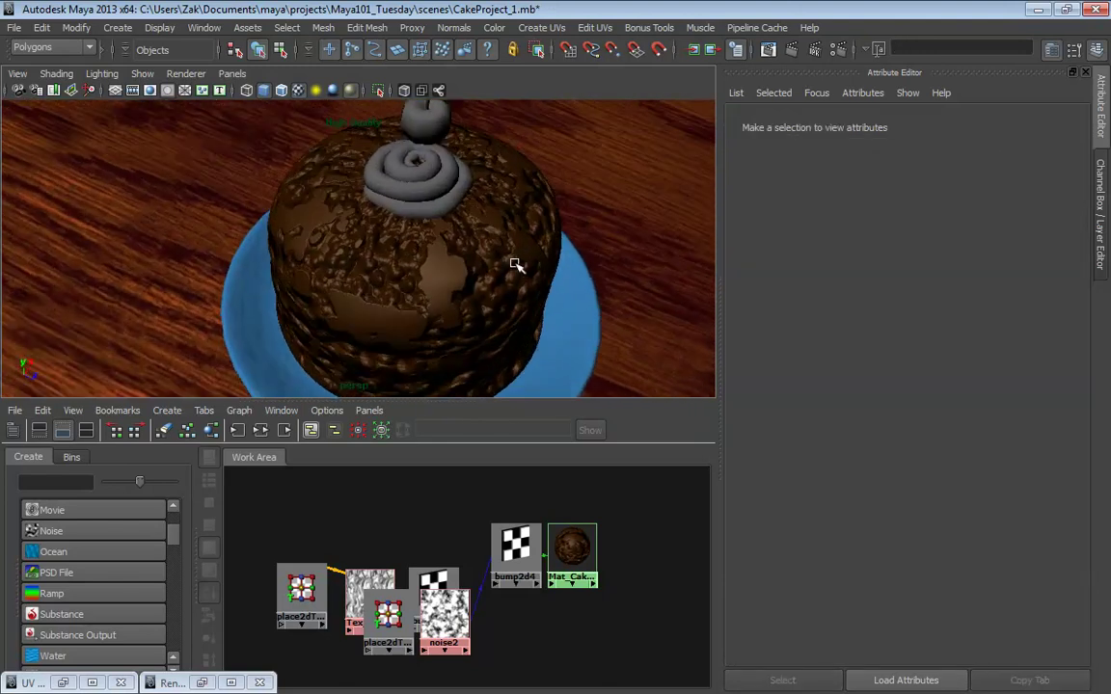
Move the noise2 texture and its placement node above the old icing bump nodes in the work area
left_click_drag(443, 613, 413, 513)
left_click_drag(388, 614, 311, 512)
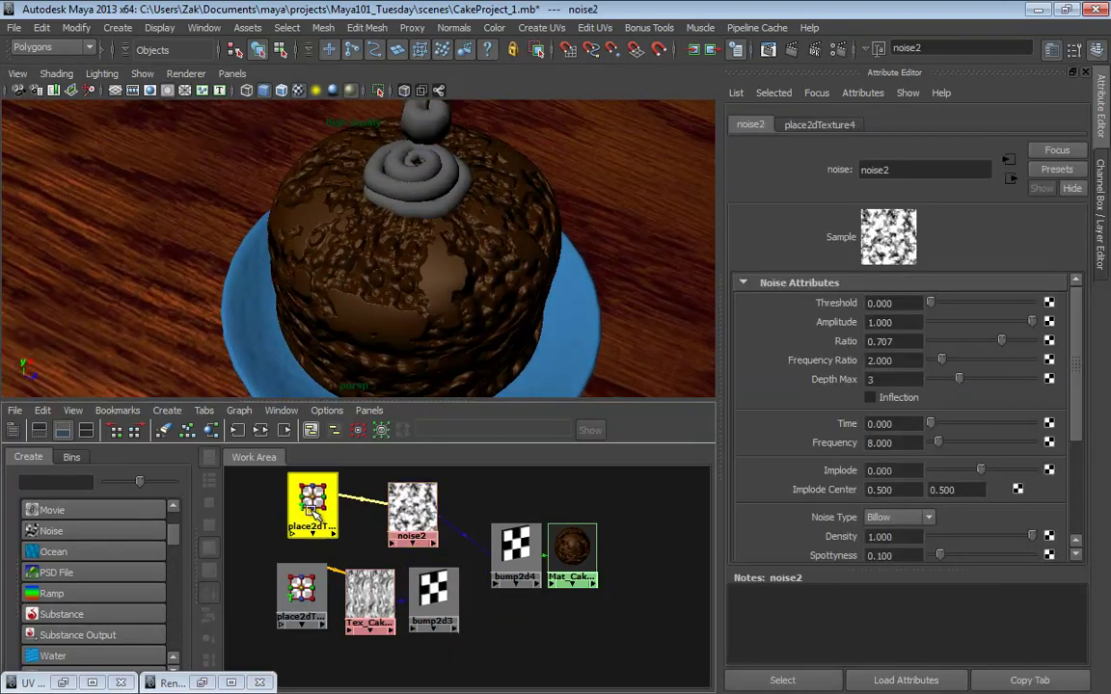
Move noise2 next to its placement node, save the scene, and lower the noise's Amplitude to 0.470
left_click_drag(413, 511, 386, 499)
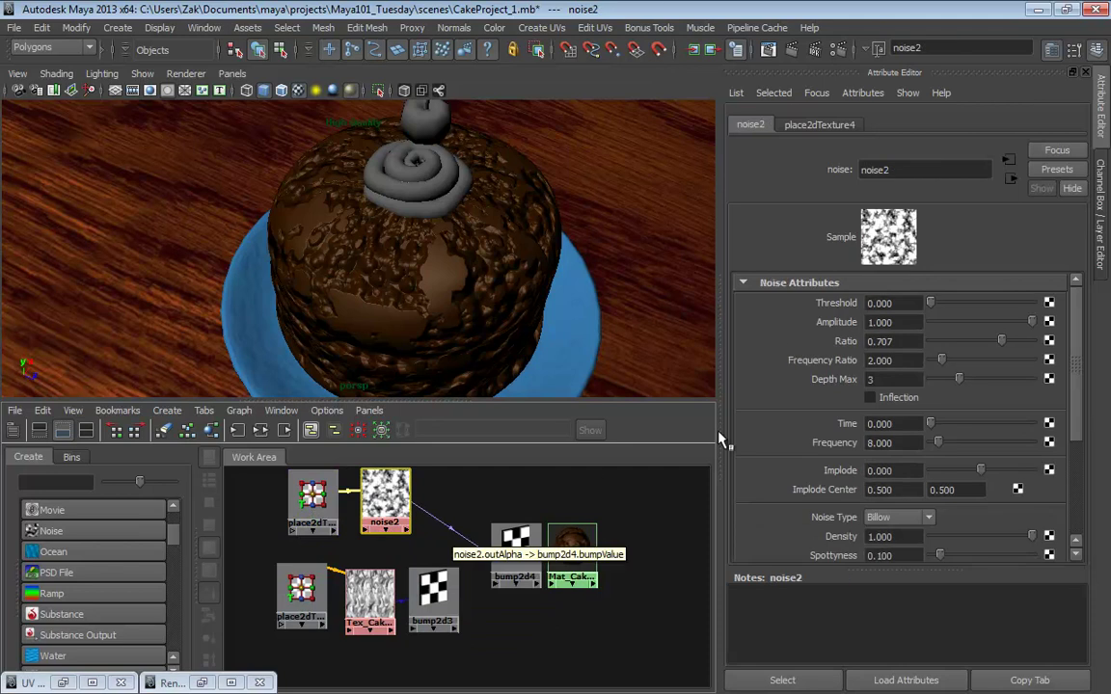
right_click_drag(565, 279, 572, 310, "alt")
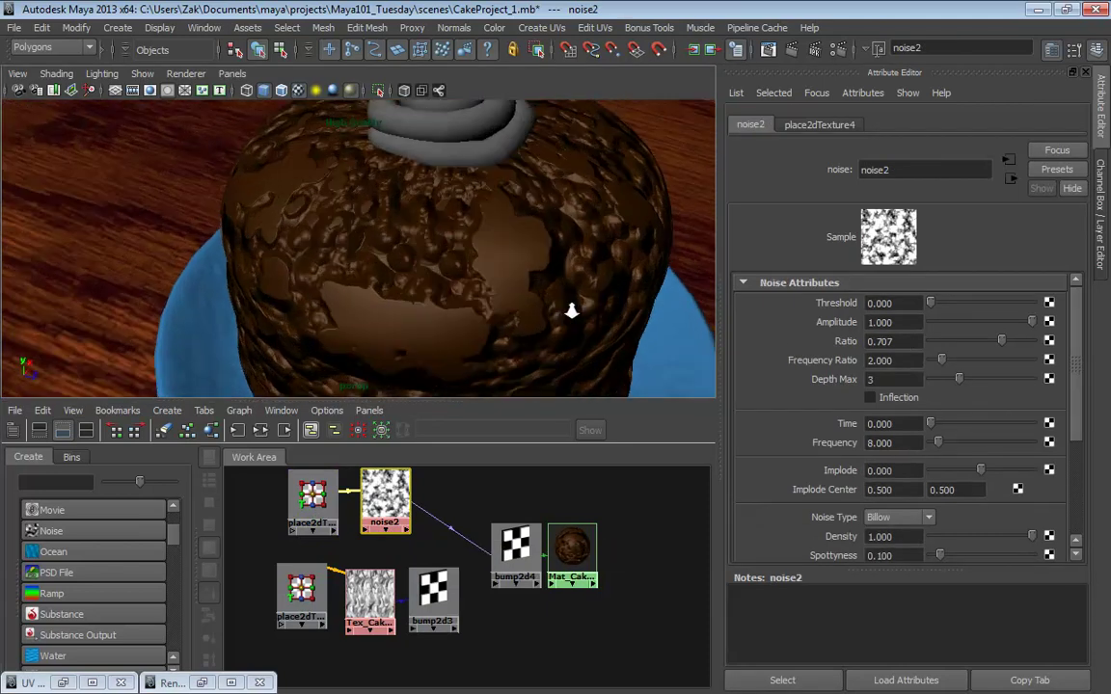
left_click_drag(572, 311, 478, 265, "alt")
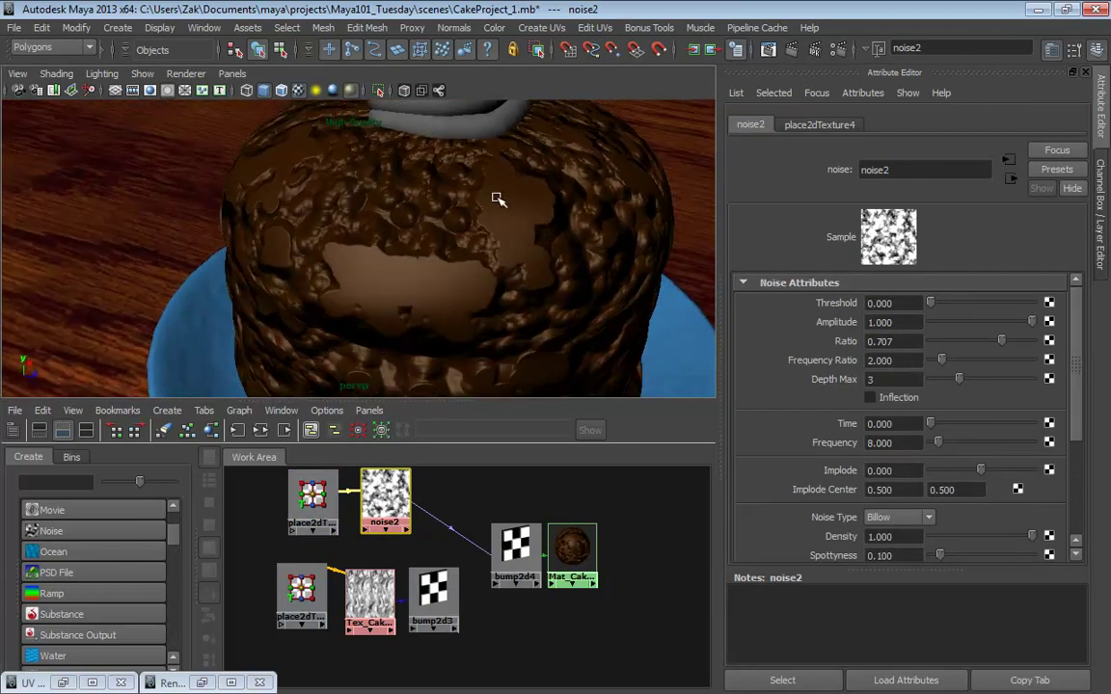
key("ctrl+s")
left_click_drag(1032, 322, 977, 322)
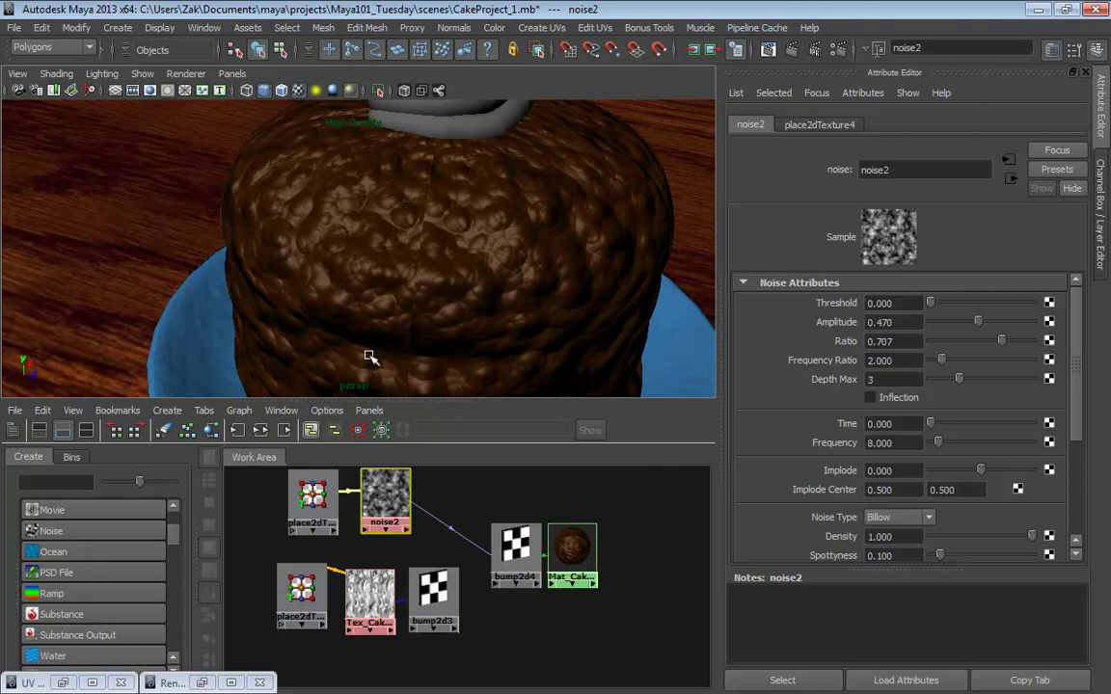
Set the Repeat UV of noise2's placement node, place2dTexture4, to 4 in both directions
left_click(308, 497)
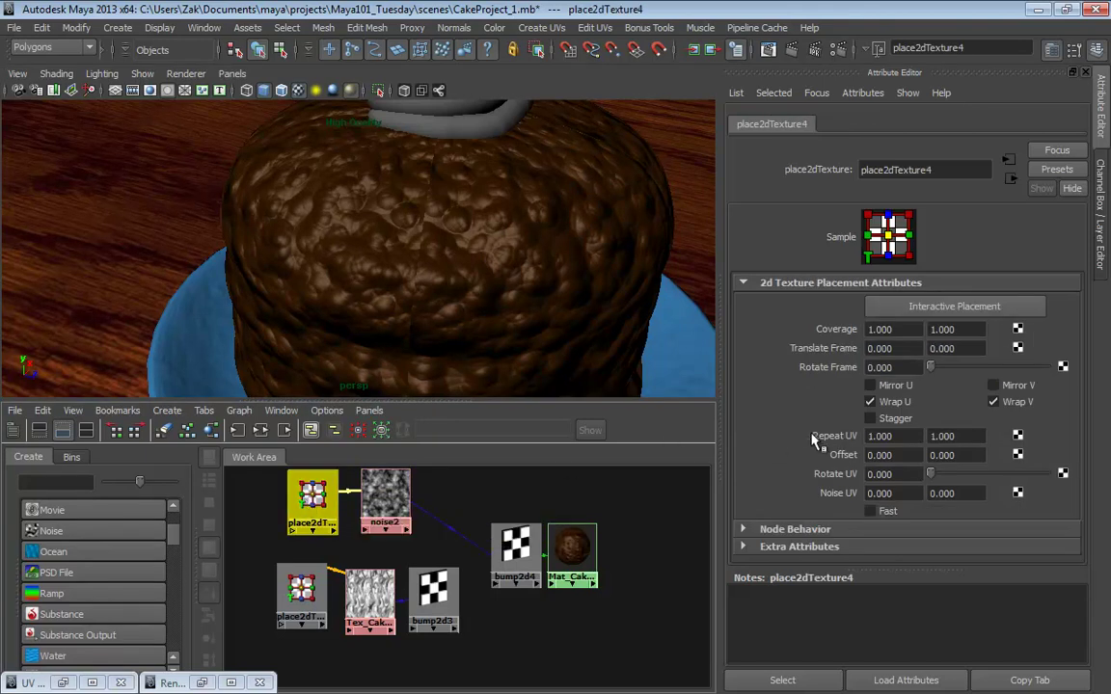
left_click(911, 436)
type("4")
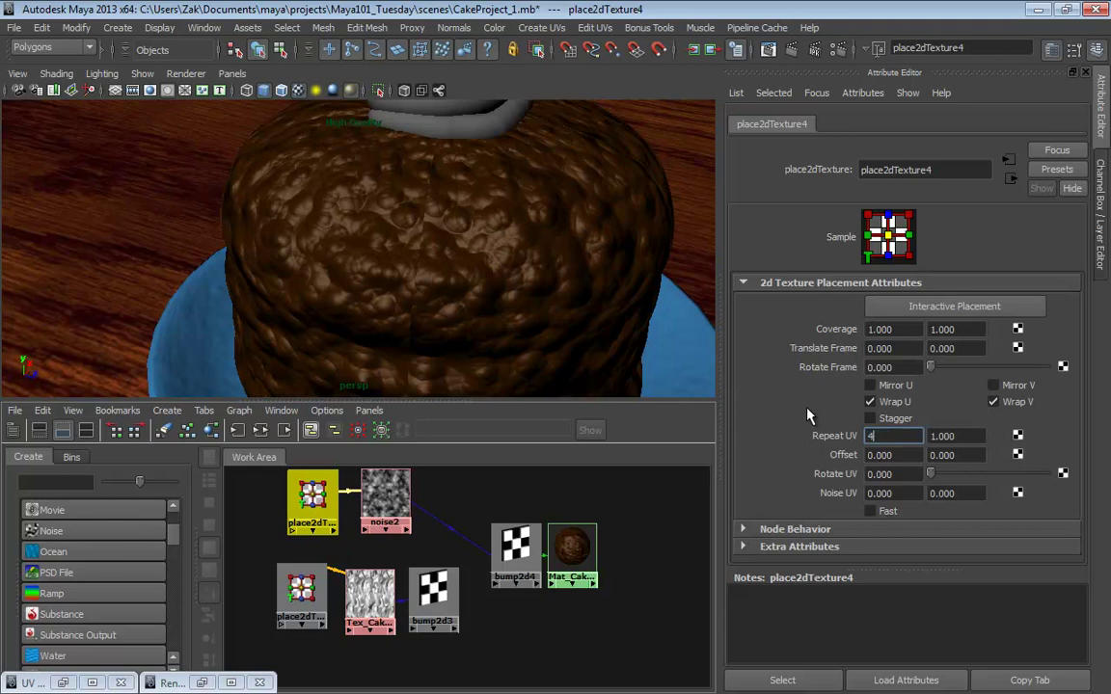
key("Tab")
type("4")
key("Return")
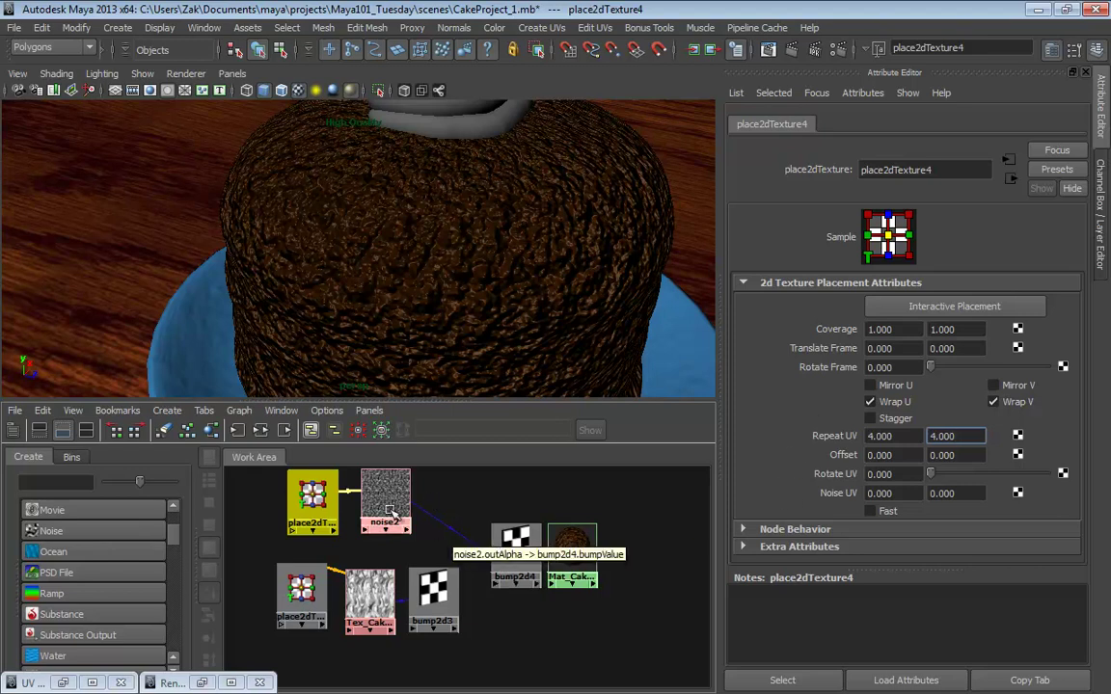
Move the bump2d4 node up beside noise2 and set its Bump Depth to 0.05
left_click_drag(519, 546, 488, 496)
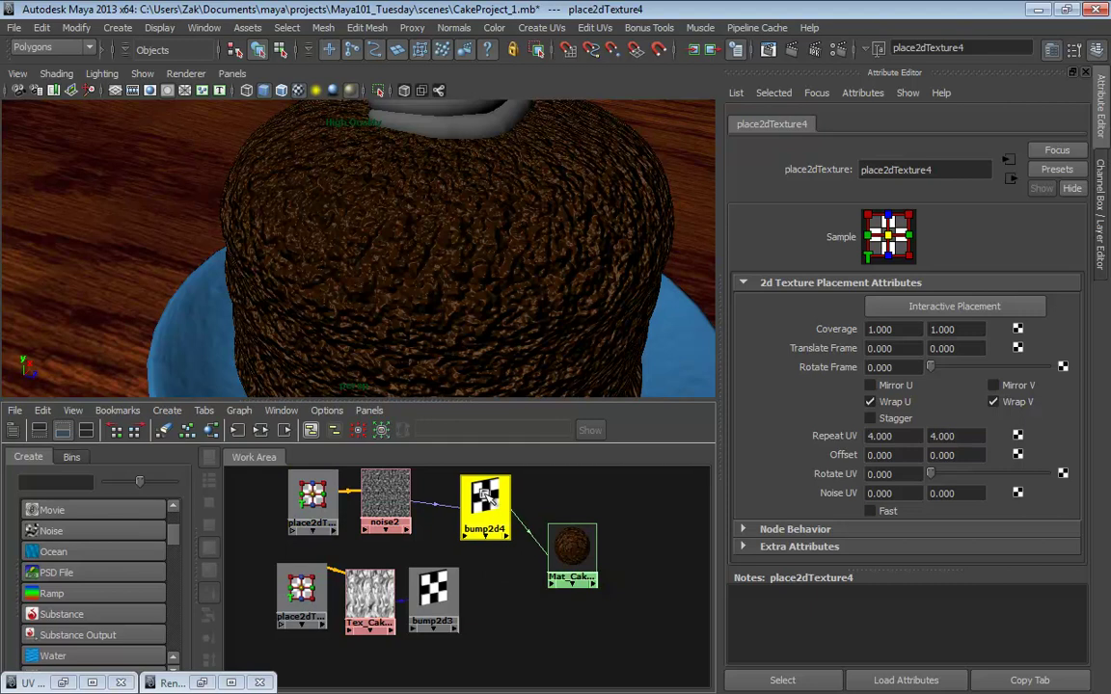
left_click_drag(903, 320, 835, 316)
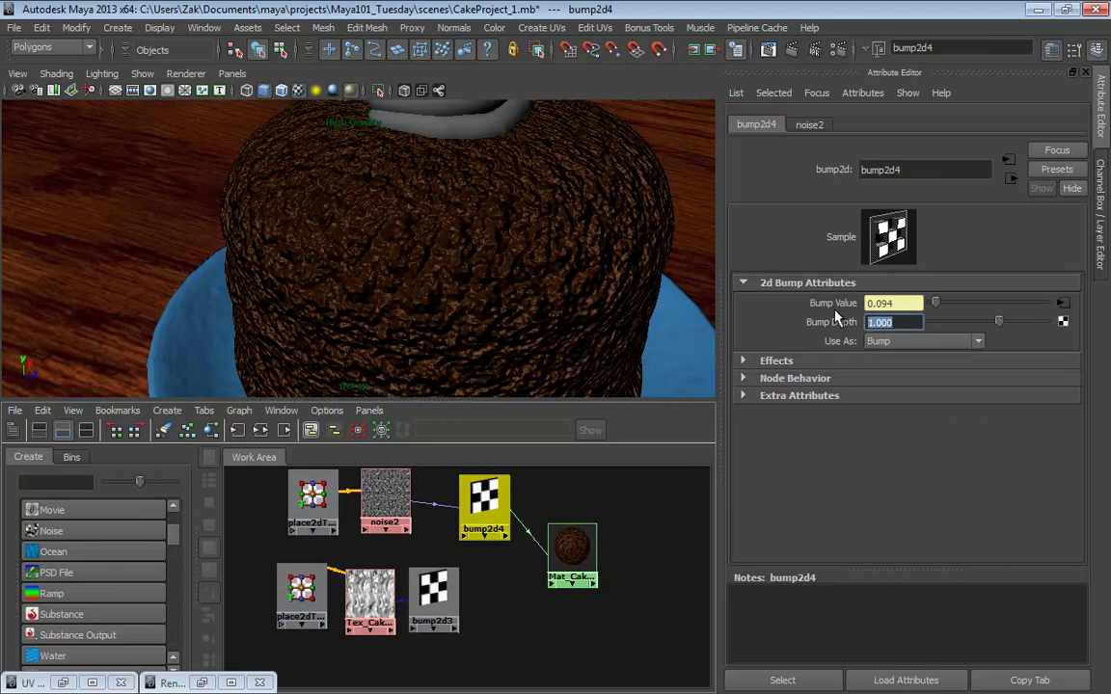
type("0.05")
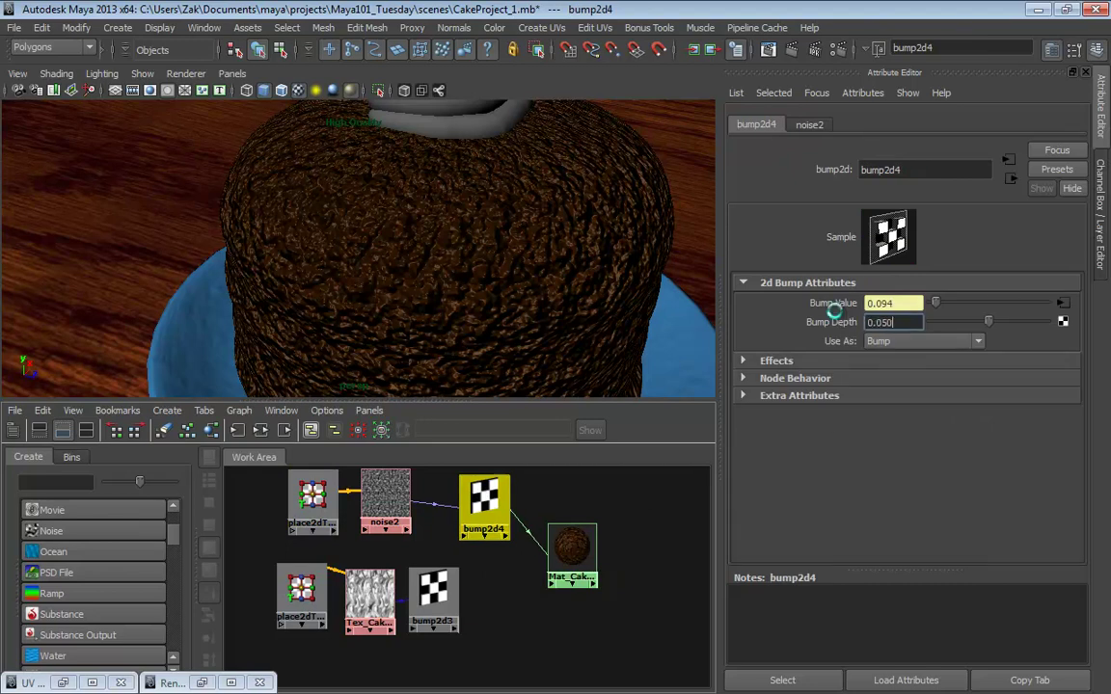
key("Return")
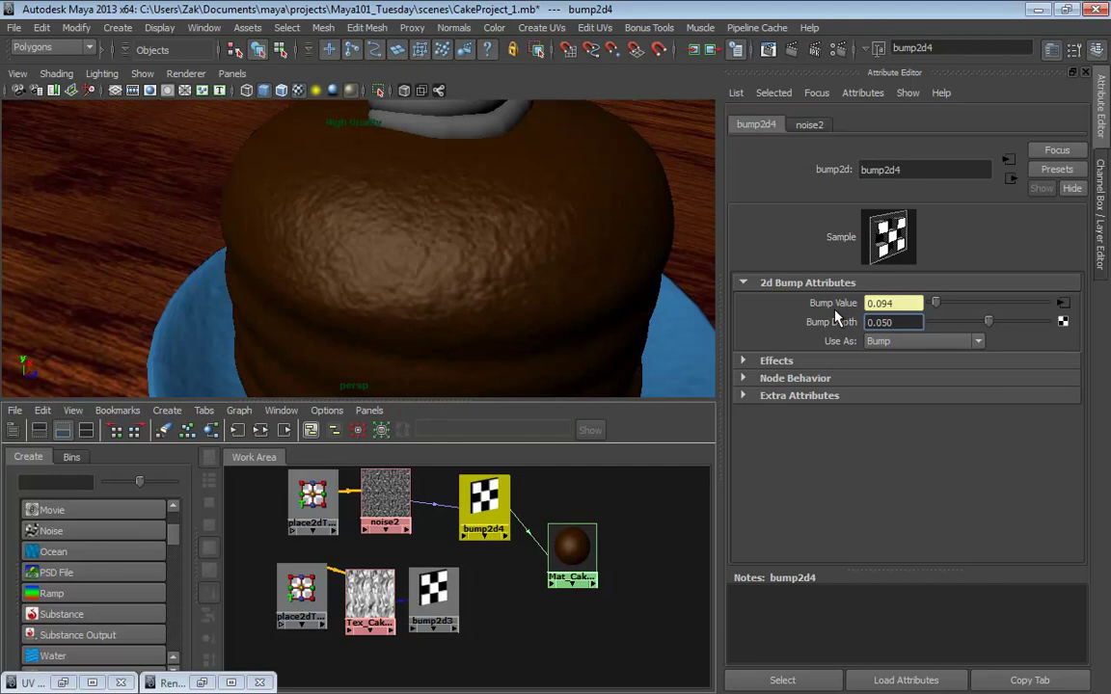
Raise bump2d4's Bump Depth to 0.06 and check the icing from the side and from above
key("BackSpace")
type("5")
key("Return")
key("BackSpace")
key("BackSpace")
type("6")
key("Return")
left_click_drag(617, 249, 433, 196, "alt")
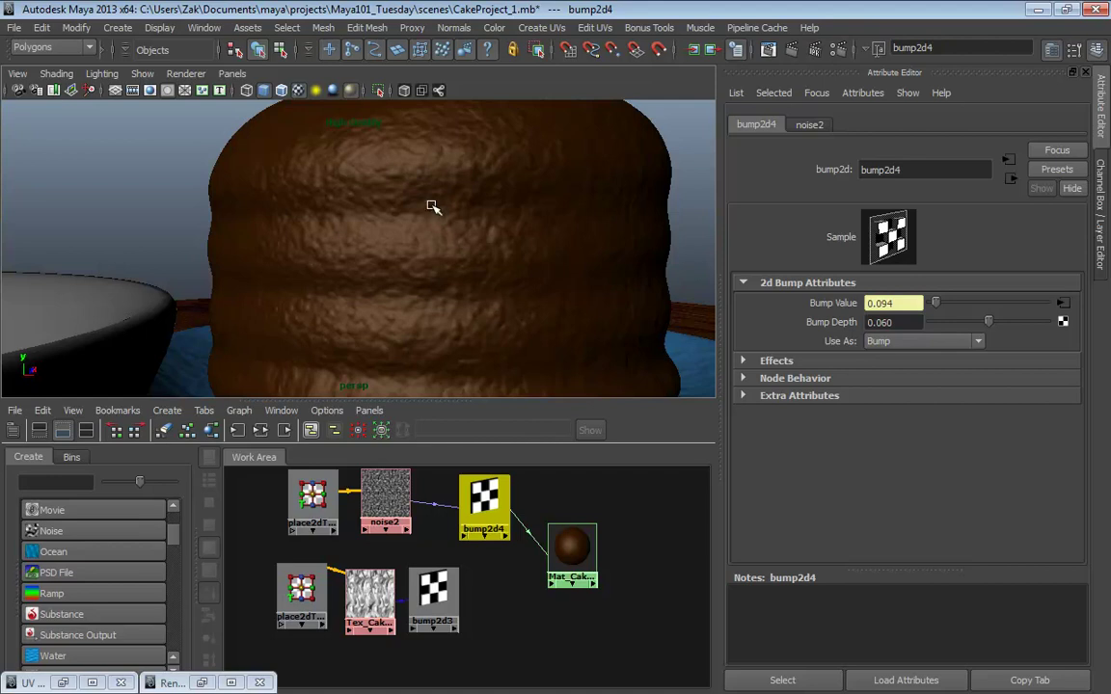
left_click_drag(434, 208, 396, 248, "alt")
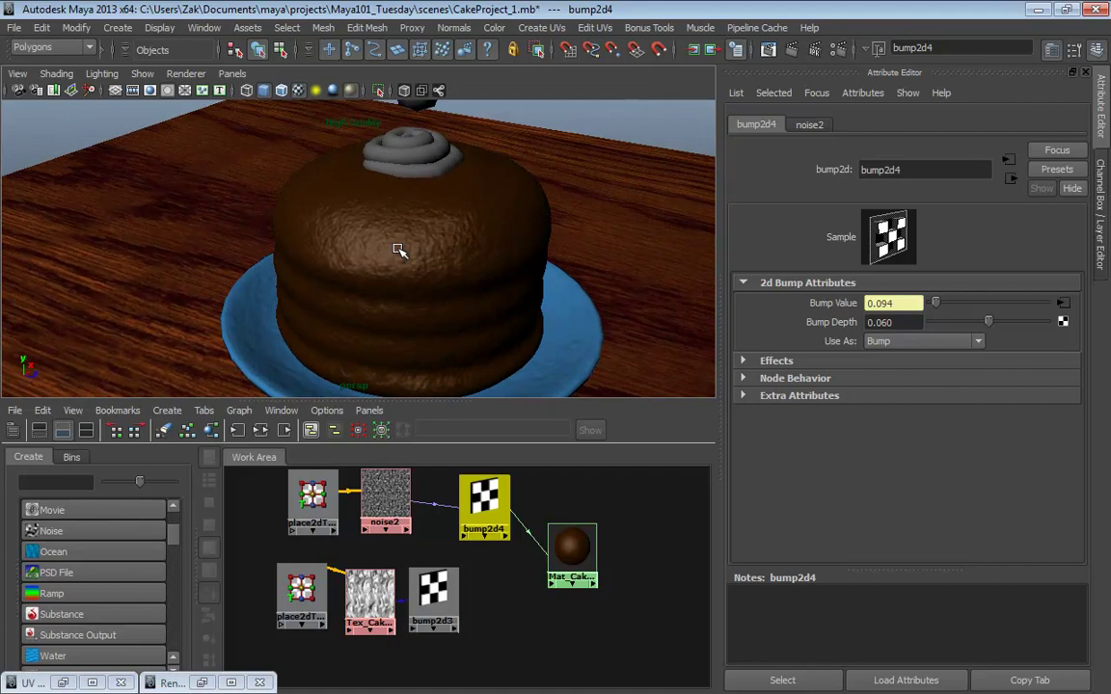
Arrange the noise2 bump nodes in an upper row and the Tex_Cake_IcingBump nodes in a lower row, left of Mat_CakeIcing
left_click_drag(311, 497, 296, 494)
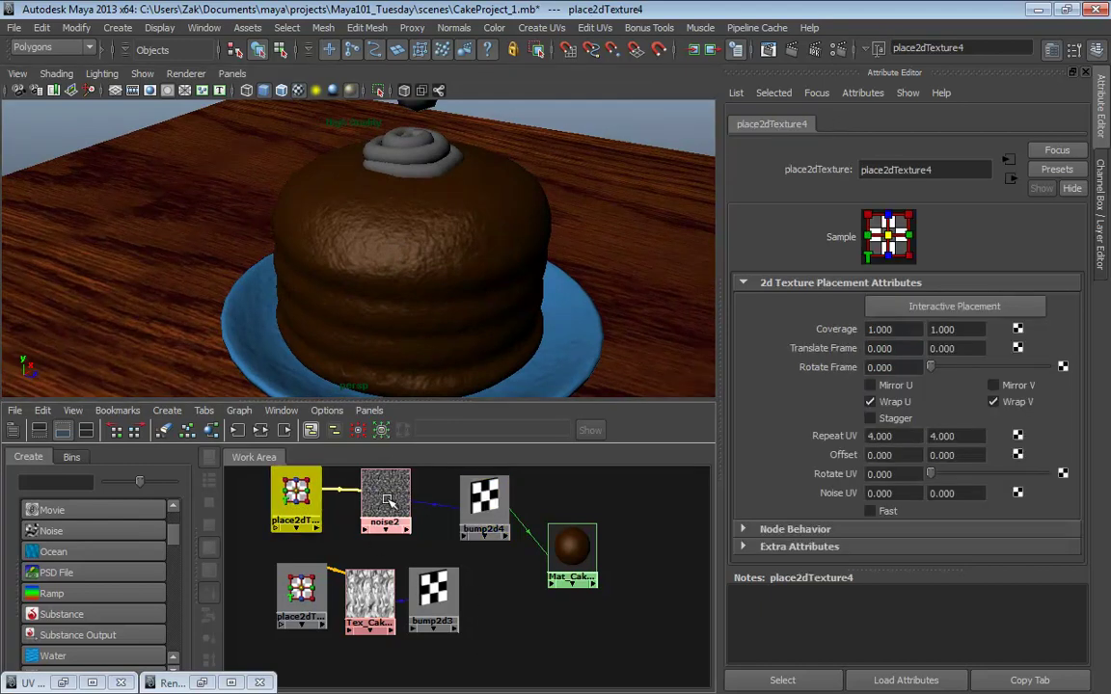
left_click_drag(383, 496, 361, 495)
left_click_drag(473, 501, 450, 506)
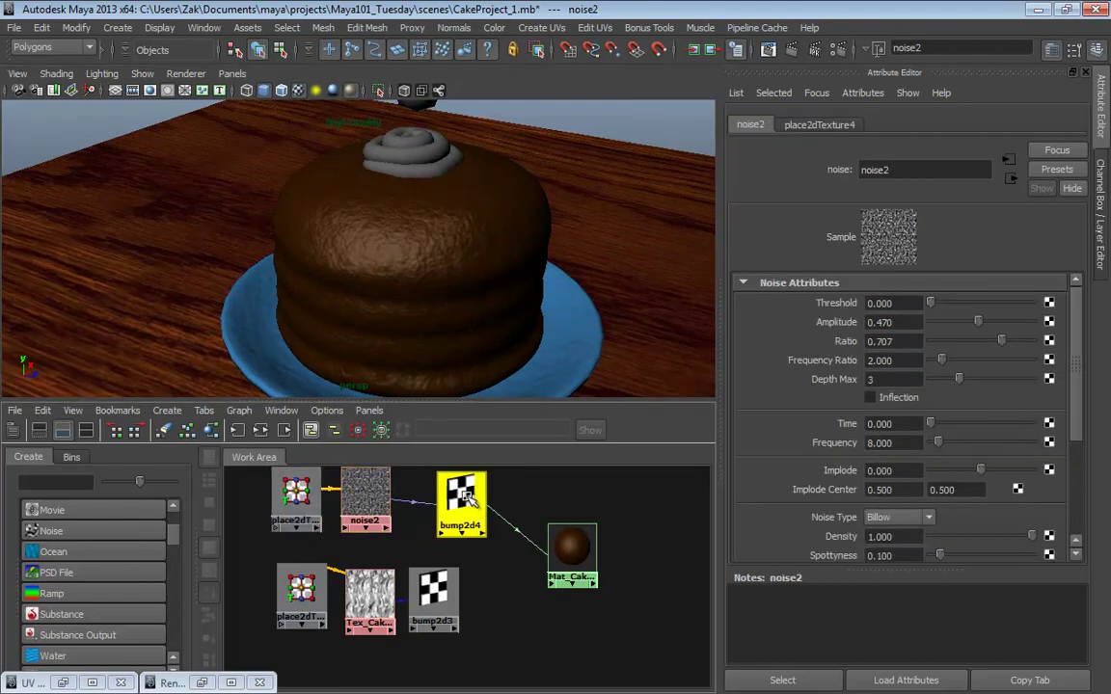
left_click_drag(312, 603, 306, 627)
left_click_drag(369, 598, 368, 622)
left_click_drag(433, 591, 428, 606)
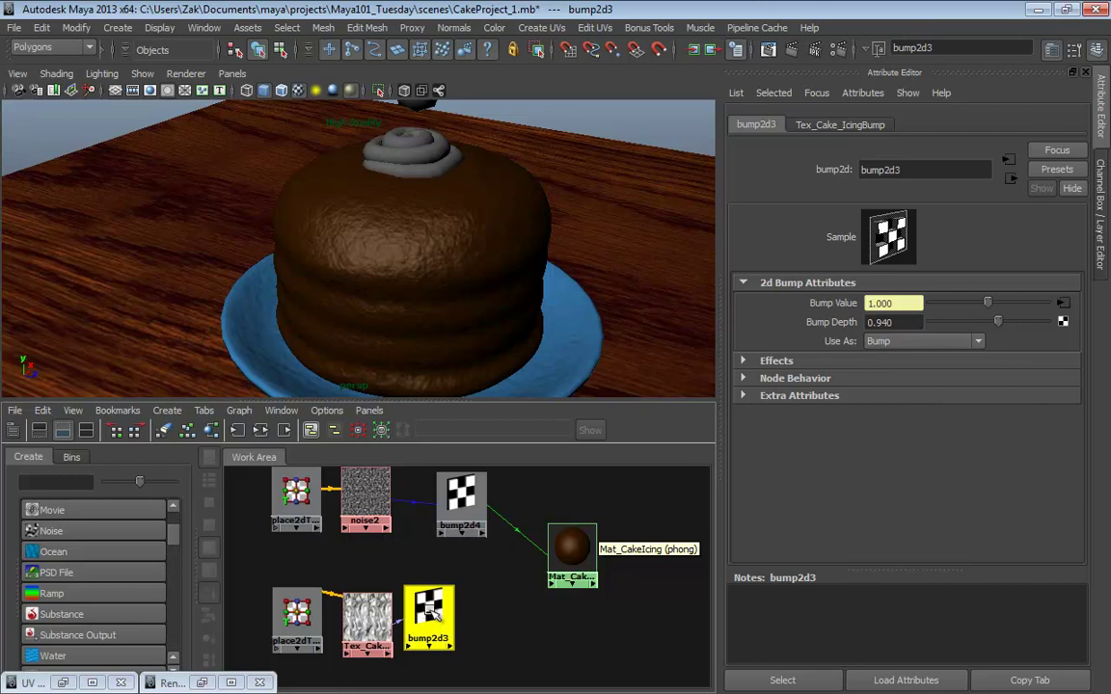
Connect bump2d3 to Mat_CakeIcing as its bump map and inspect the wrinkled icing up close
middle_click_drag(429, 608, 567, 554)
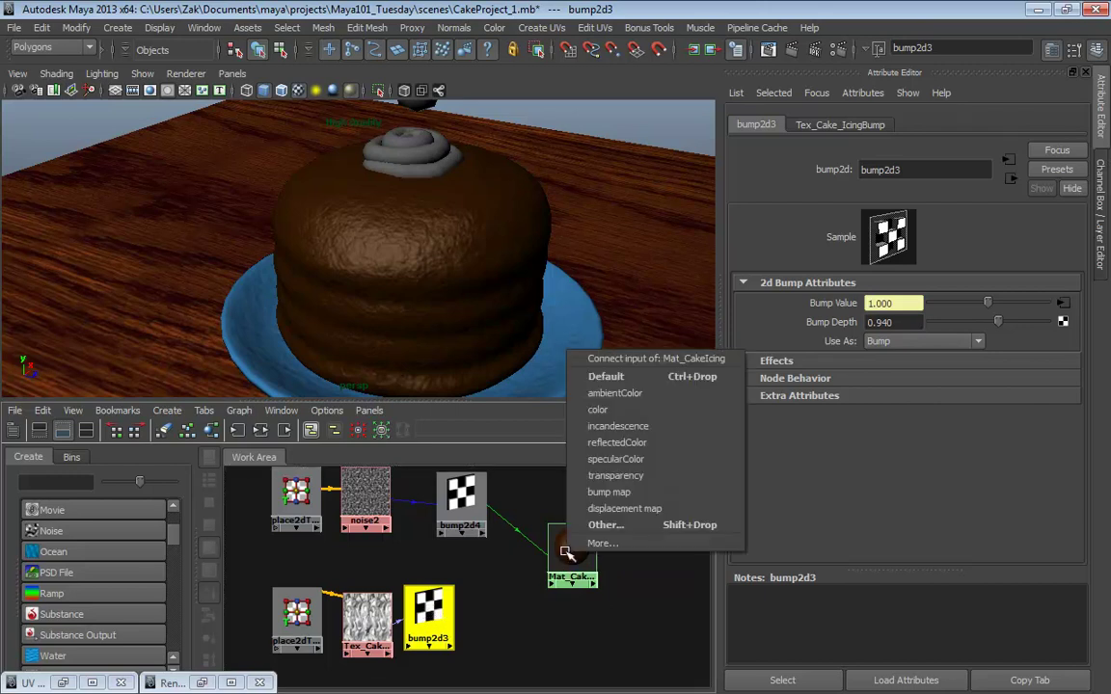
left_click(609, 491)
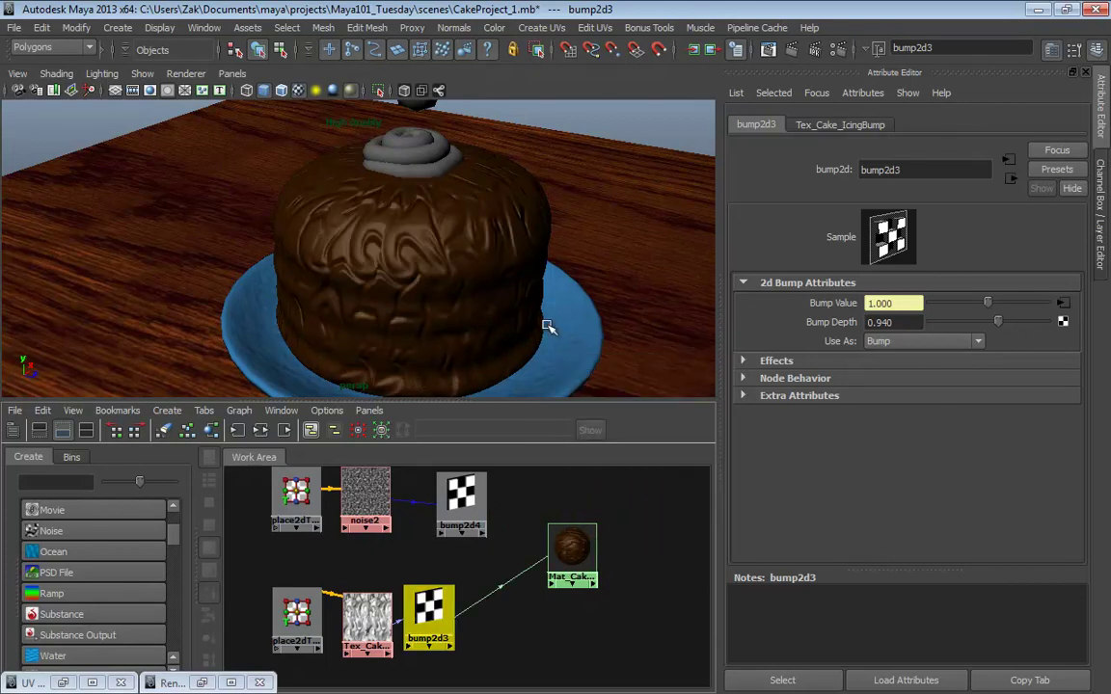
left_click_drag(479, 289, 357, 268, "alt")
right_click_drag(356, 268, 479, 273, "alt")
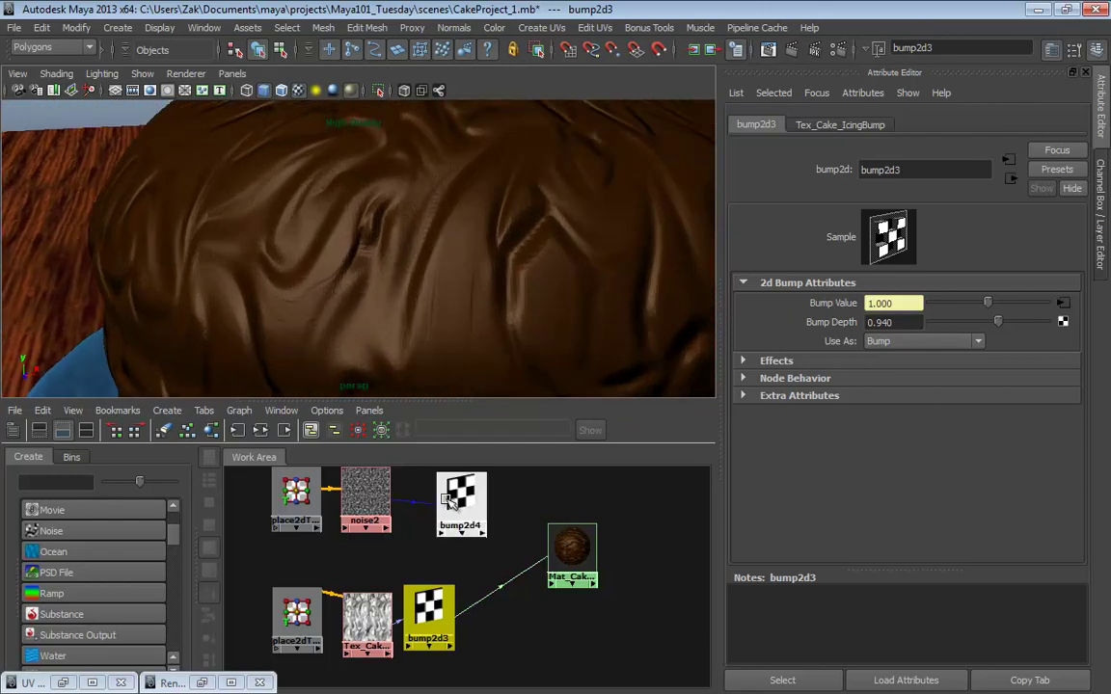
Compare the two bumps by switching Mat_CakeIcing's bump map to bump2d4 and back to bump2d3
middle_click_drag(452, 500, 573, 535)
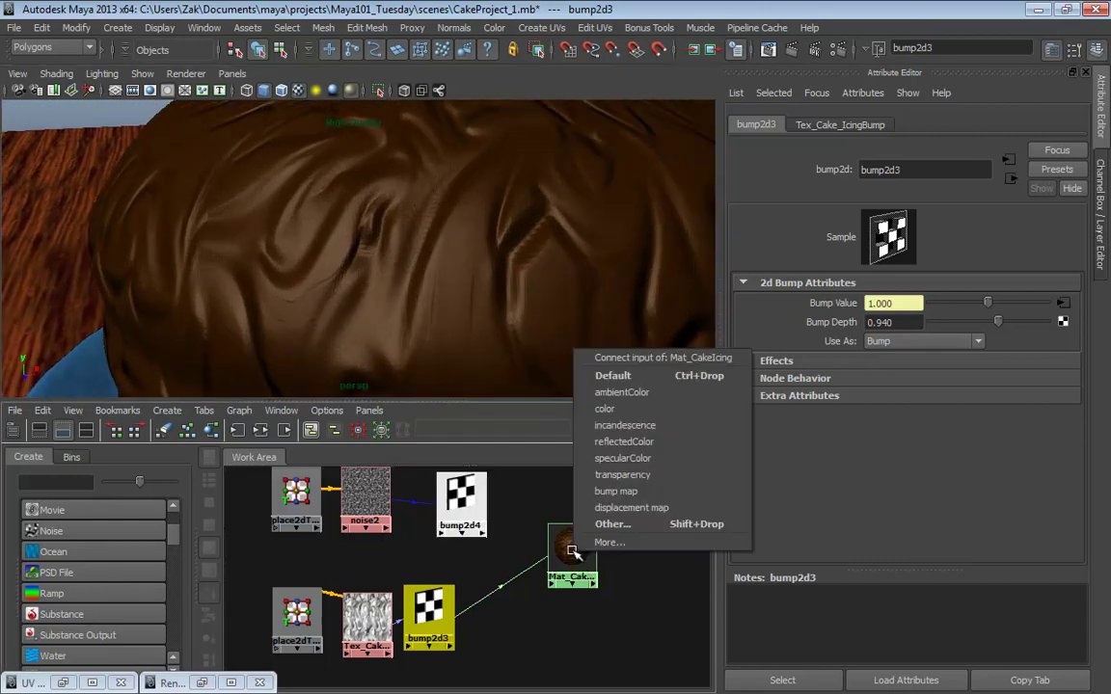
left_click(610, 492)
scroll(540, 265, "down", 5)
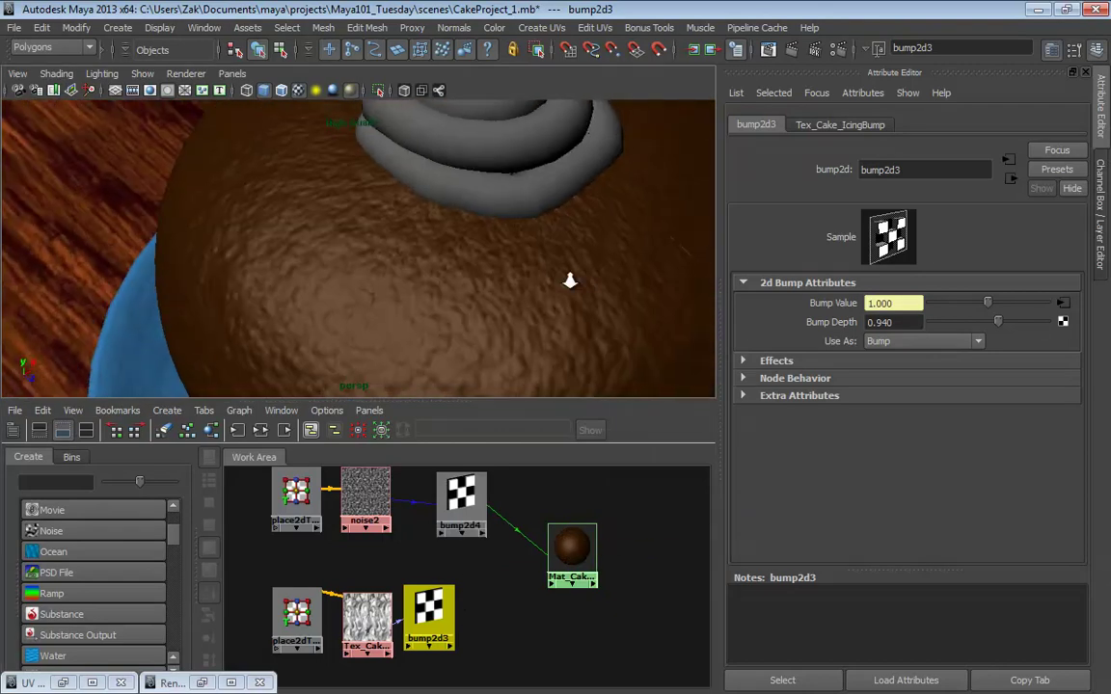
middle_click_drag(564, 549, 566, 551)
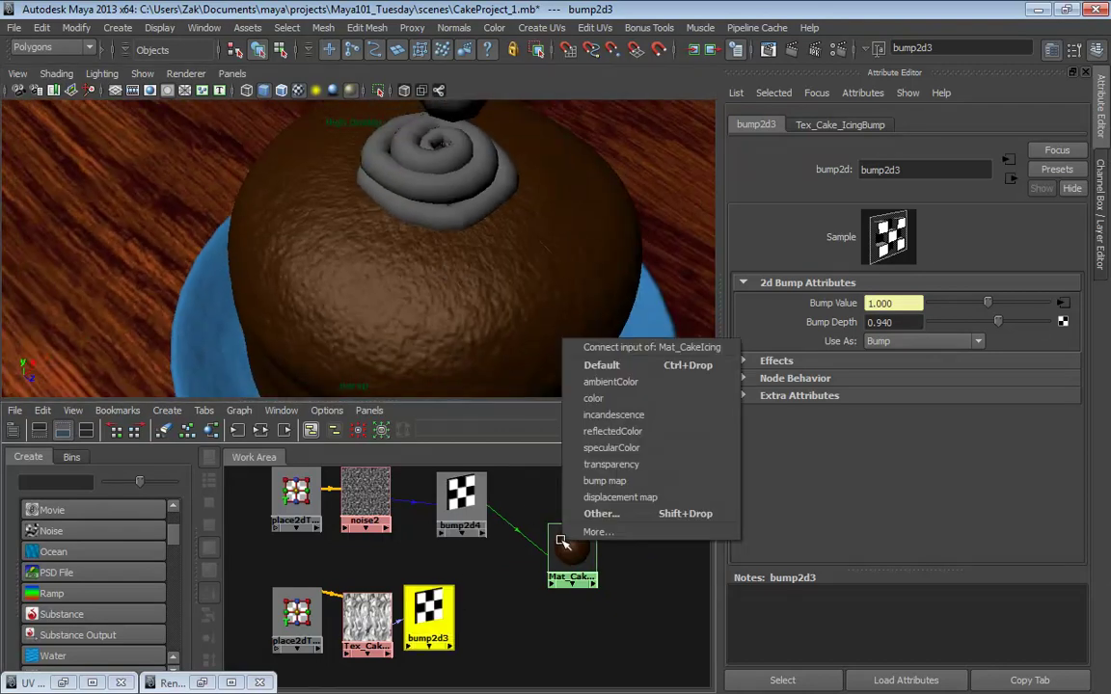
left_click(581, 478)
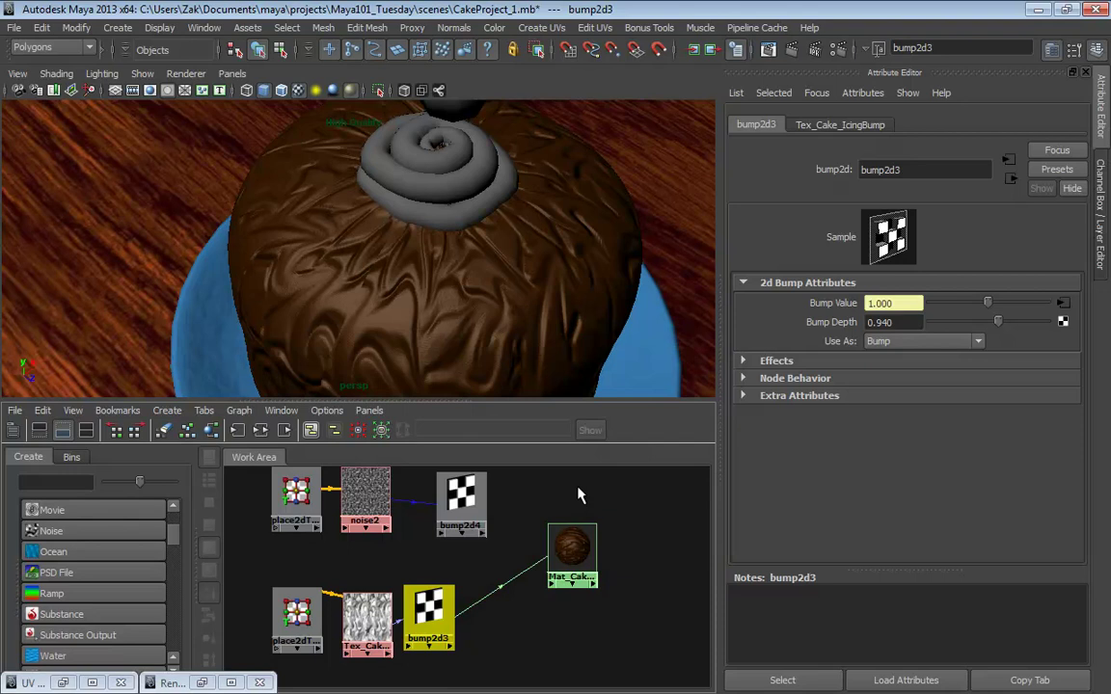
Tighten the upper node row by moving noise2 closer to its placement node and bump2d4 directly above bump2d3
left_click_drag(460, 504, 436, 503)
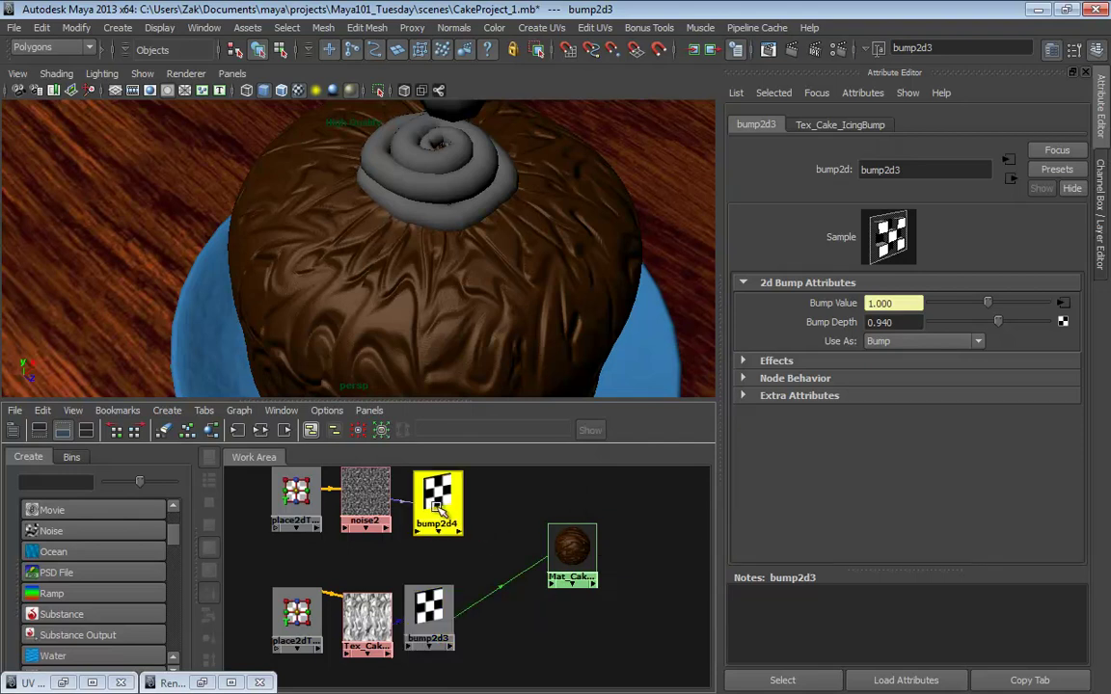
left_click_drag(366, 497, 357, 497)
left_click_drag(425, 506, 417, 511)
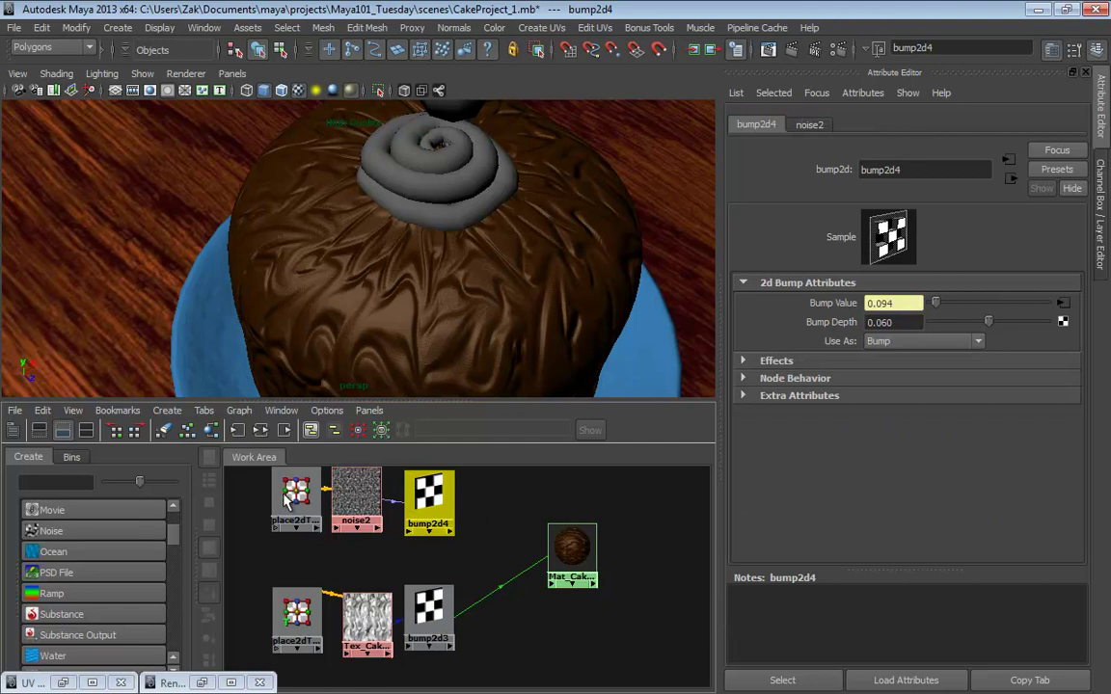
Close the two minimized floating windows and create a Blend Colors utility node
left_click(259, 683)
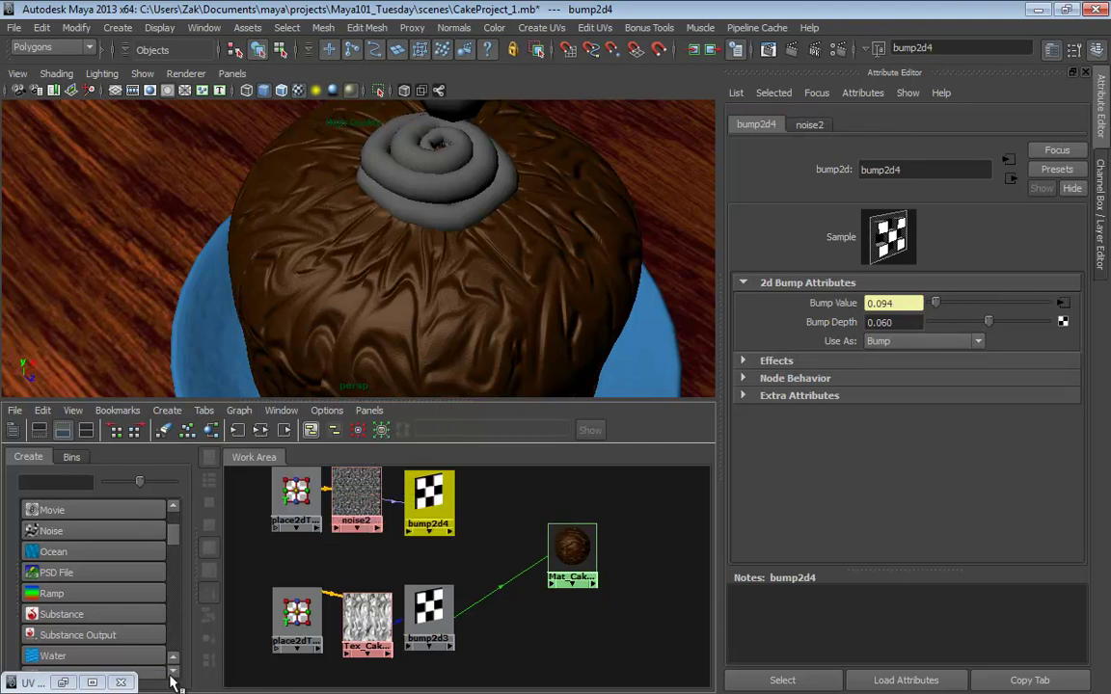
left_click(120, 683)
scroll(179, 548, "down", 5)
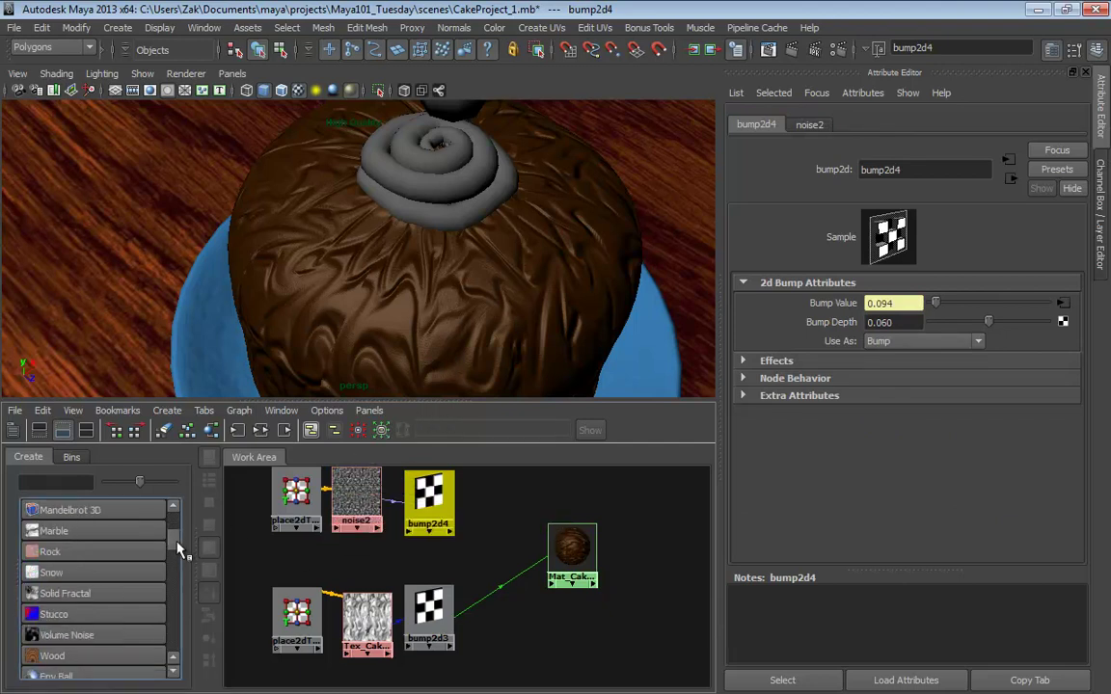
left_click_drag(176, 541, 178, 552)
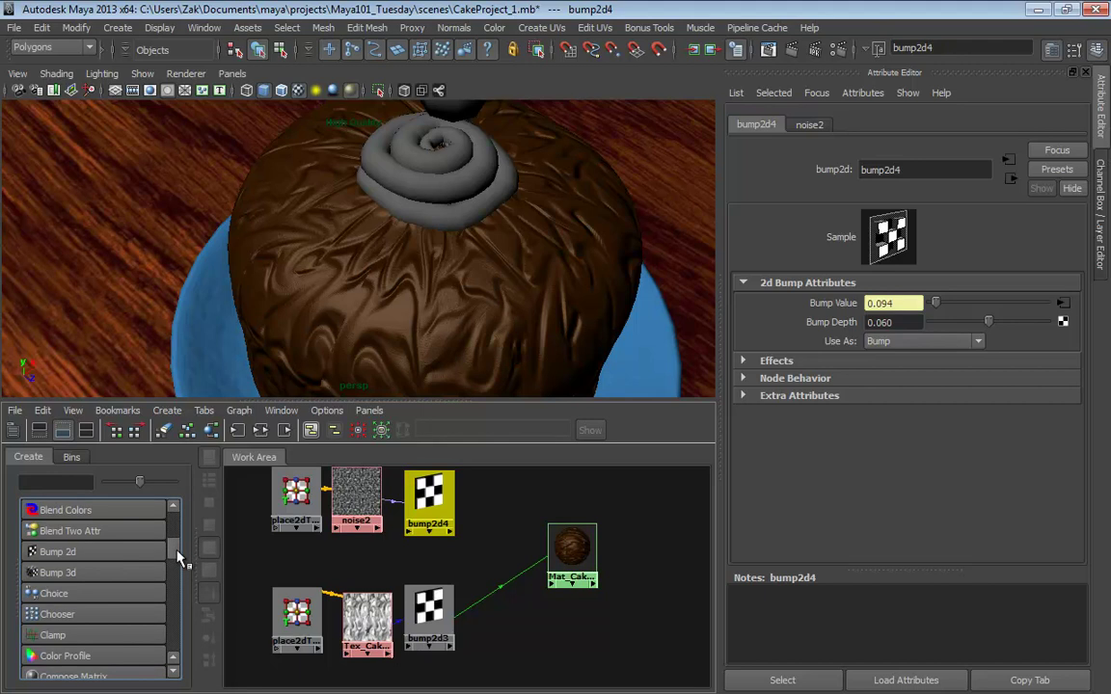
scroll(177, 556, "up", 1)
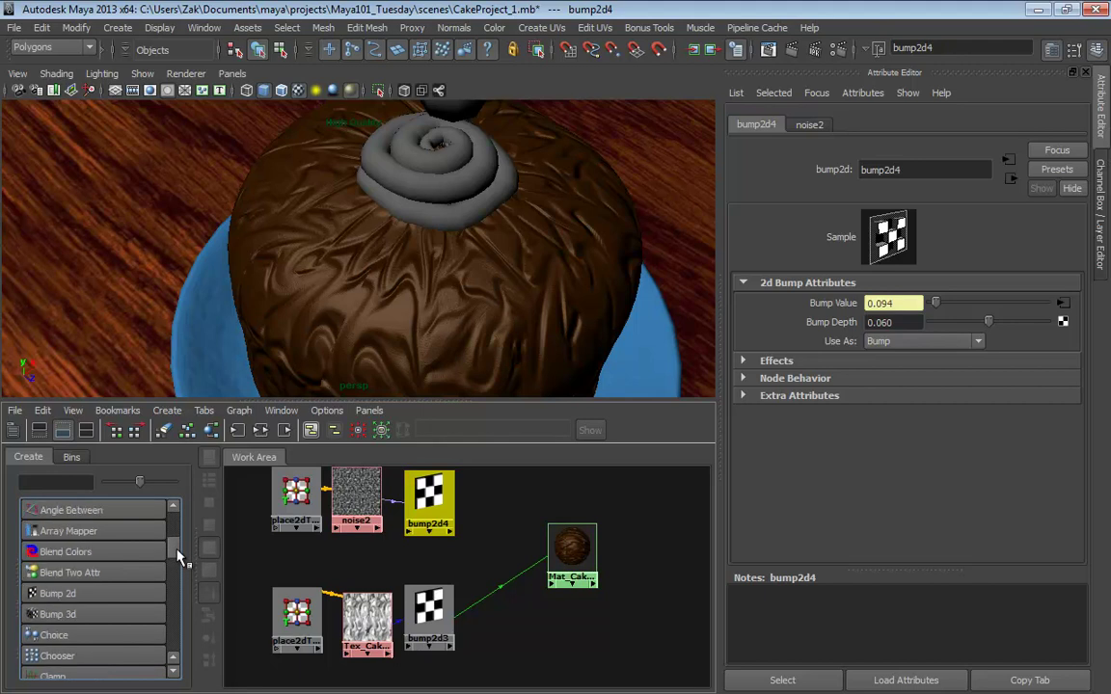
left_click(51, 557)
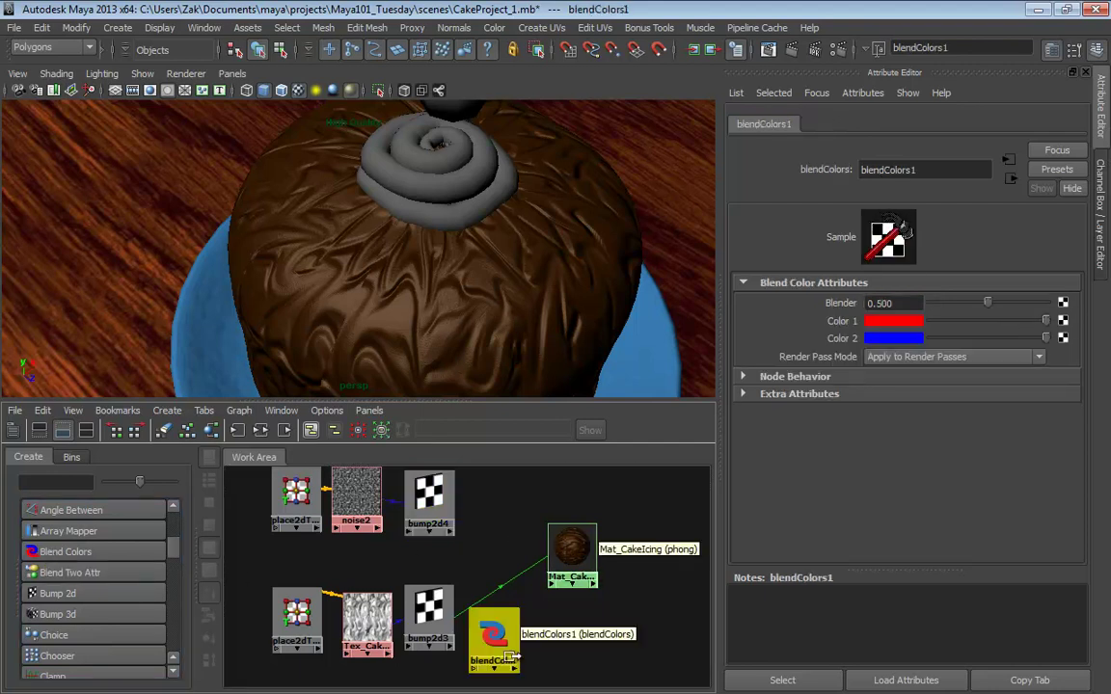
Place blendColors1 between the bump nodes and Mat_CakeIcing, and delete the connection from bump2d3 to the material
left_click_drag(492, 660, 506, 556)
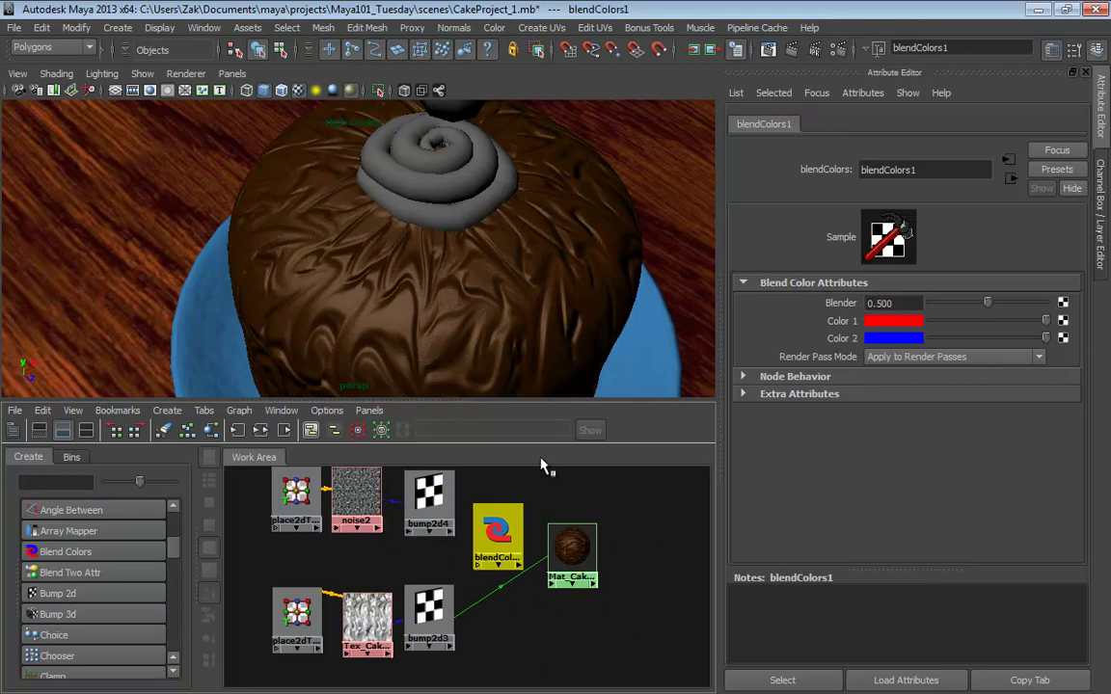
left_click_drag(571, 552, 602, 563)
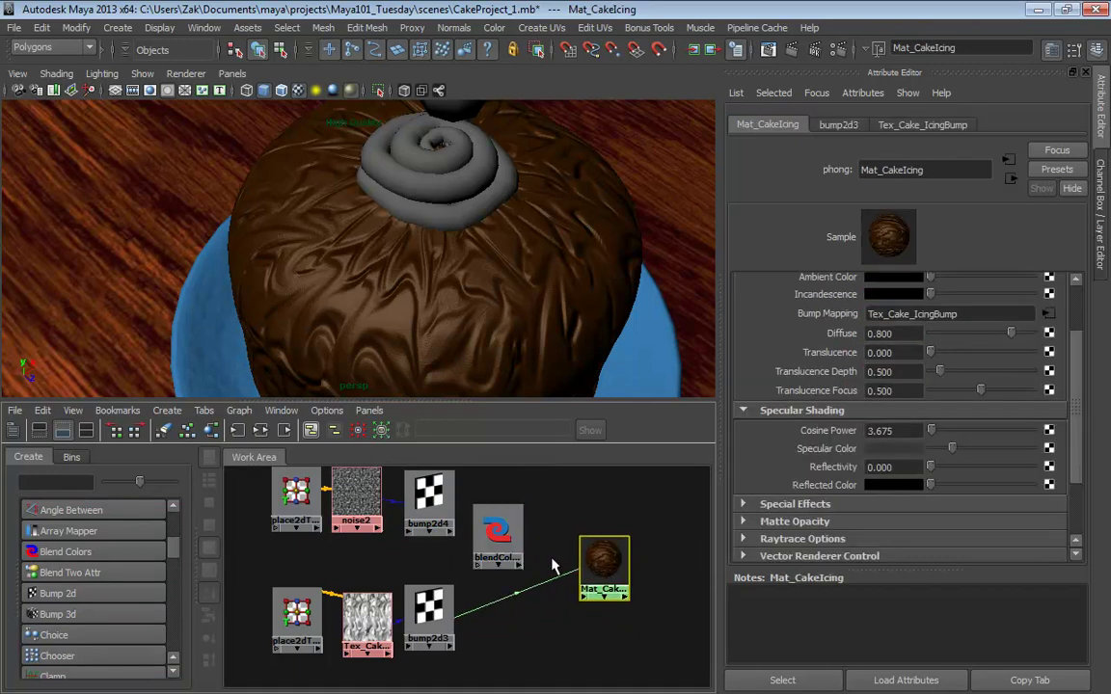
left_click_drag(499, 544, 519, 554)
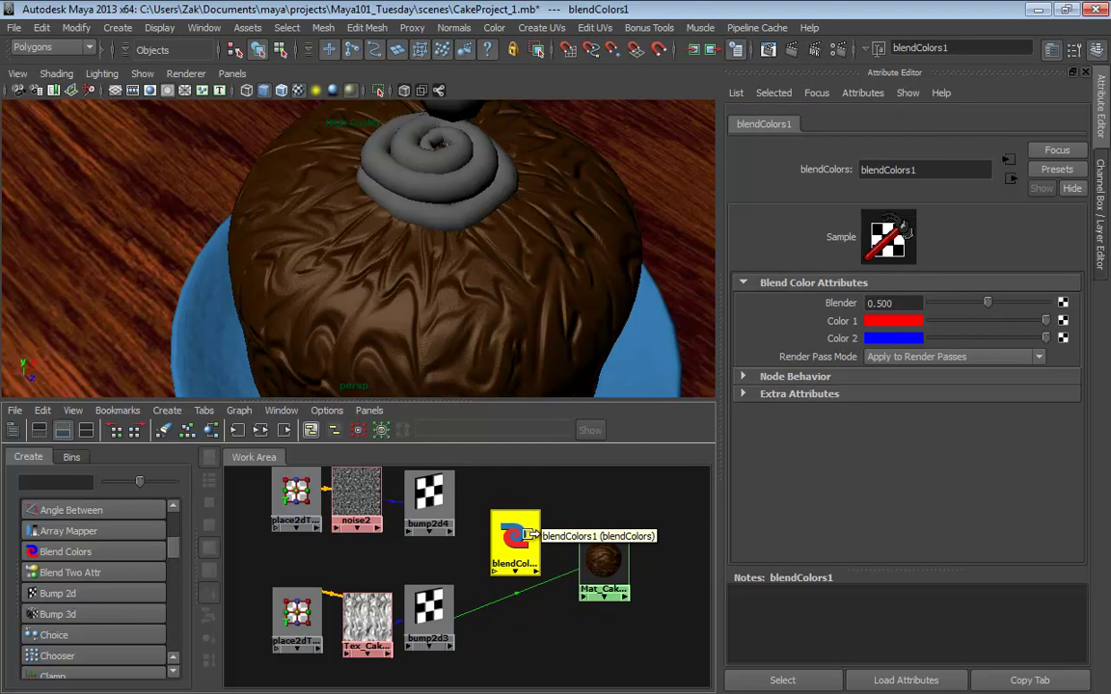
middle_click_drag(528, 536, 526, 520, "alt")
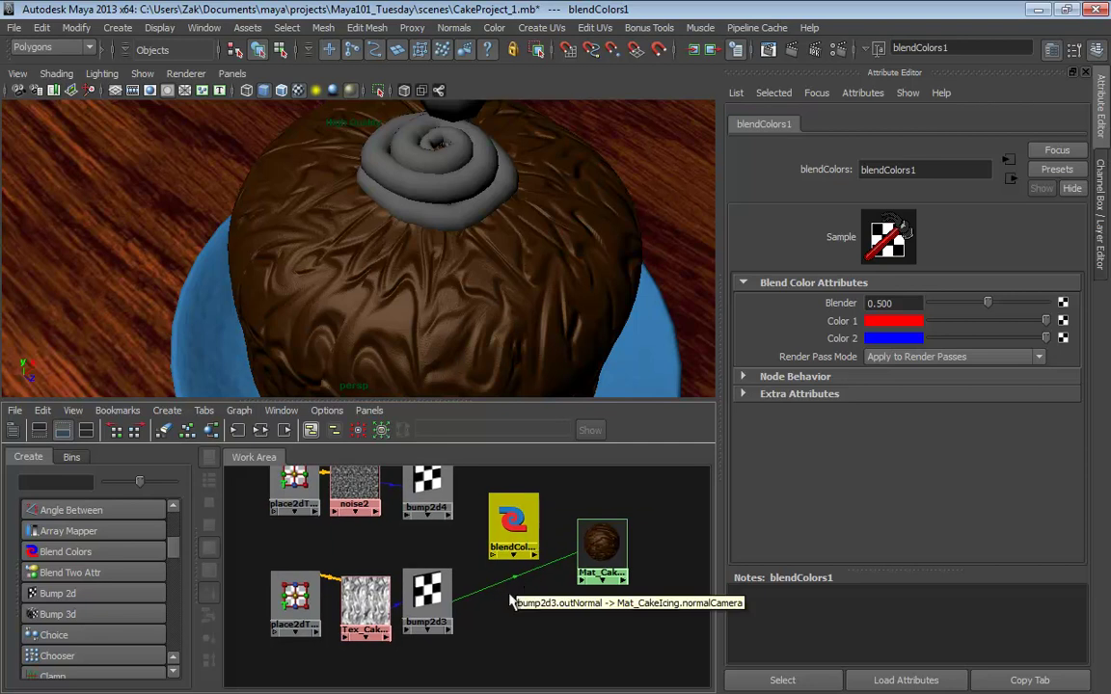
left_click_drag(493, 598, 645, 596)
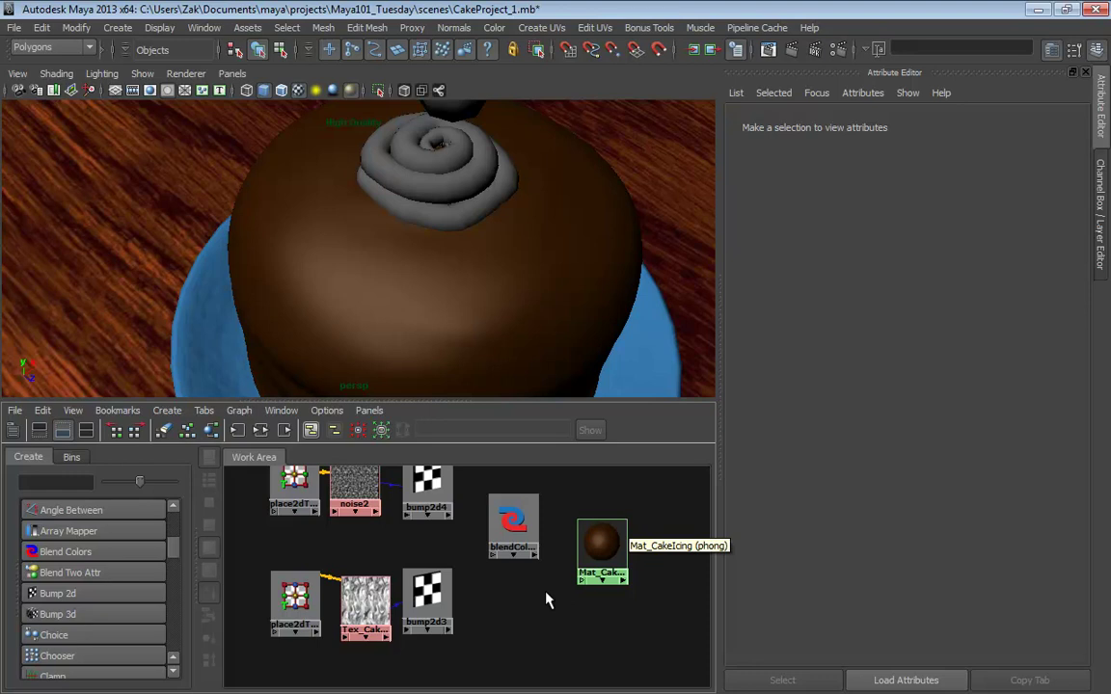
Connect blendColors1 to the color input of Mat_CakeIcing and check the cake in the viewport
middle_click_drag(546, 603, 569, 626, "alt")
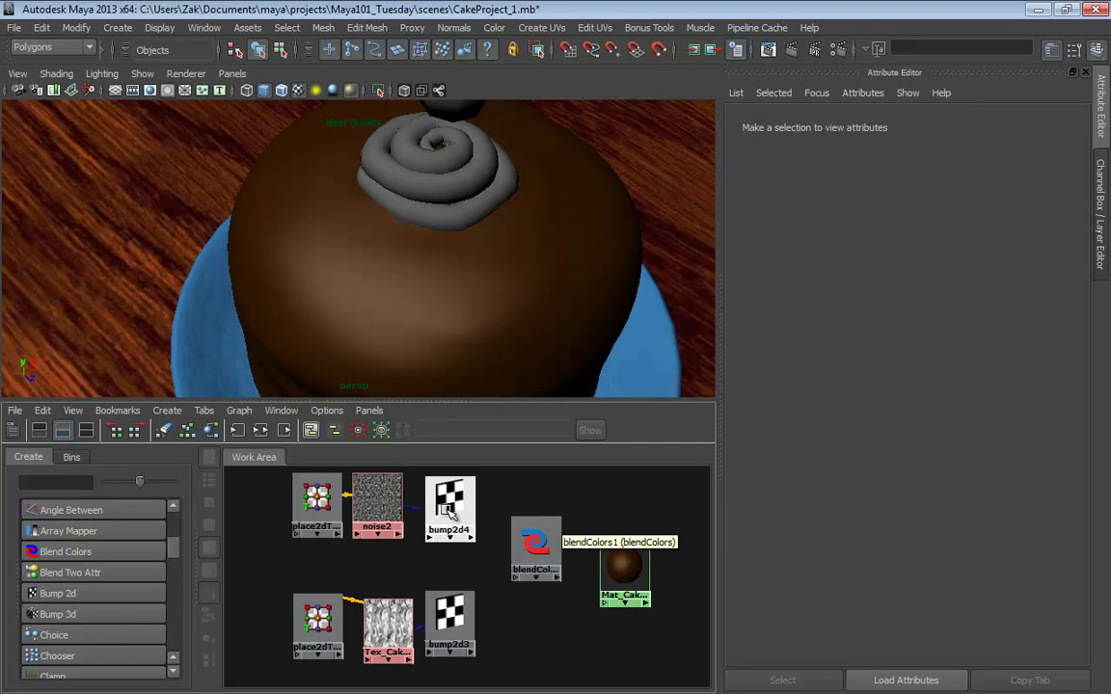
left_click(536, 542)
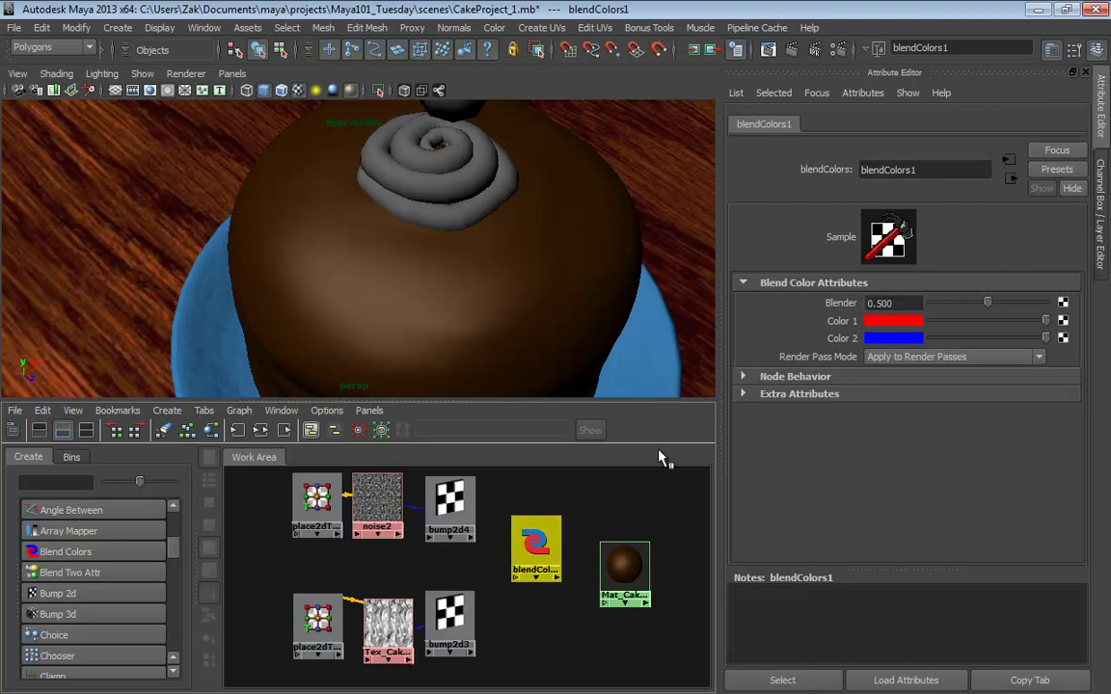
left_click(626, 568)
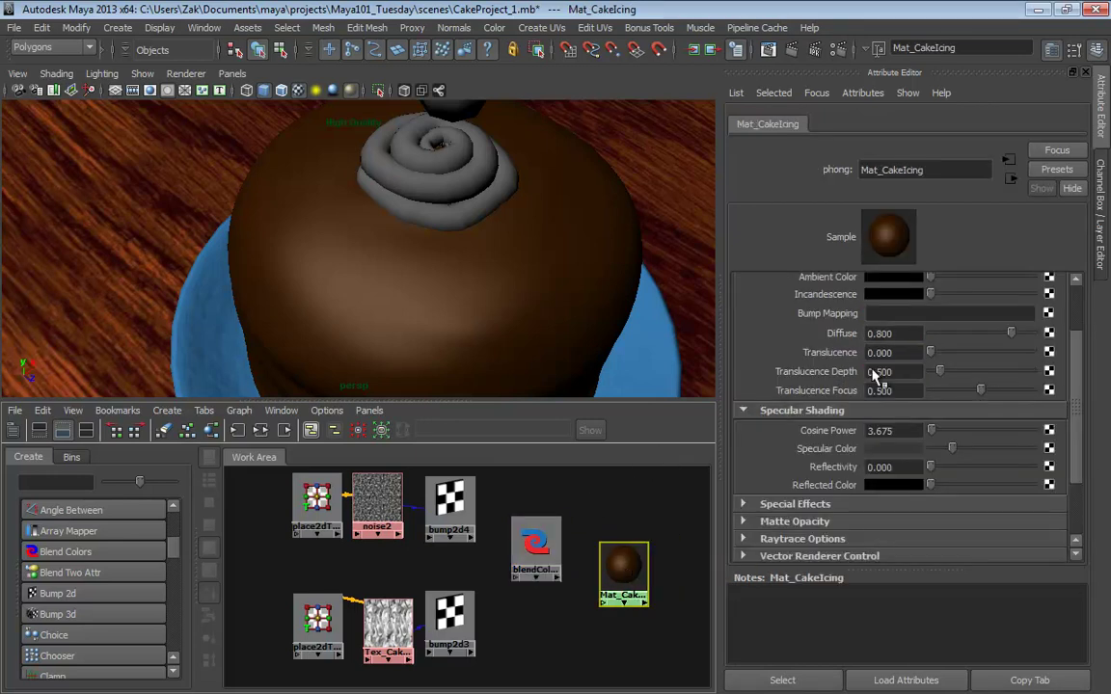
left_click_drag(1078, 359, 1077, 310)
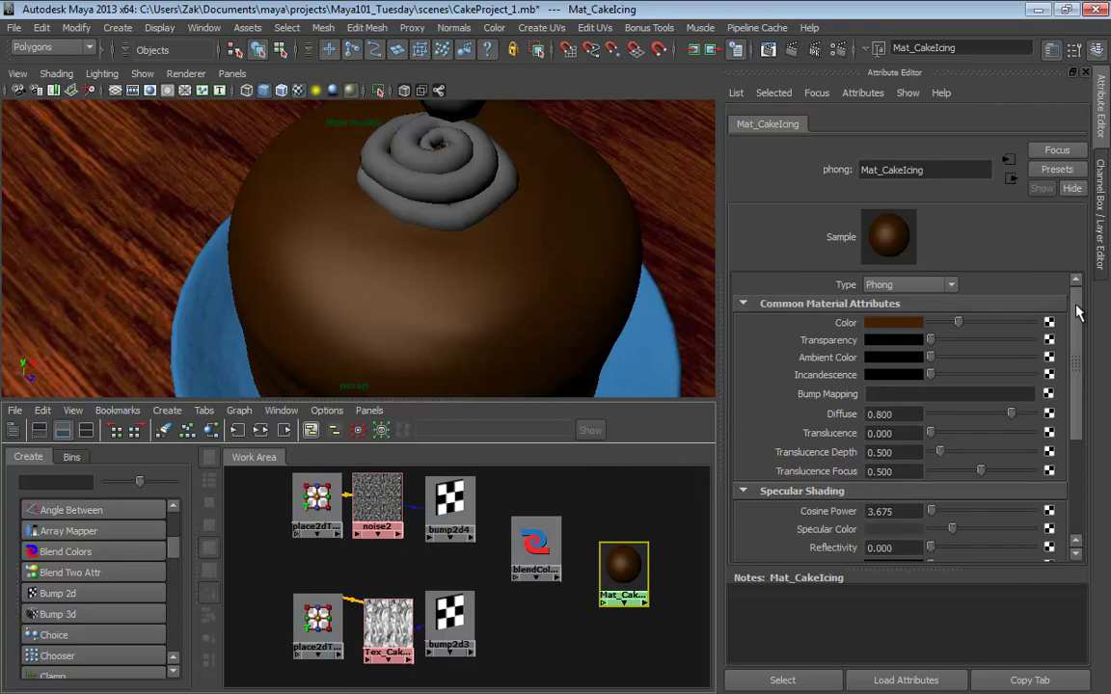
left_click(910, 324)
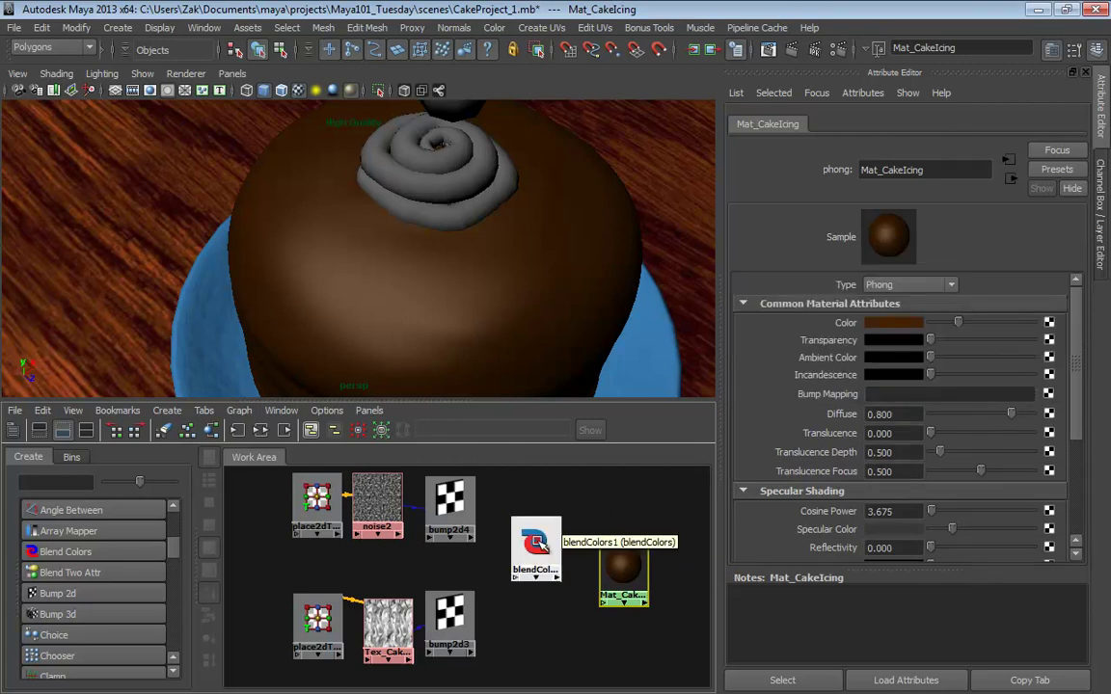
middle_click_drag(537, 545, 628, 565)
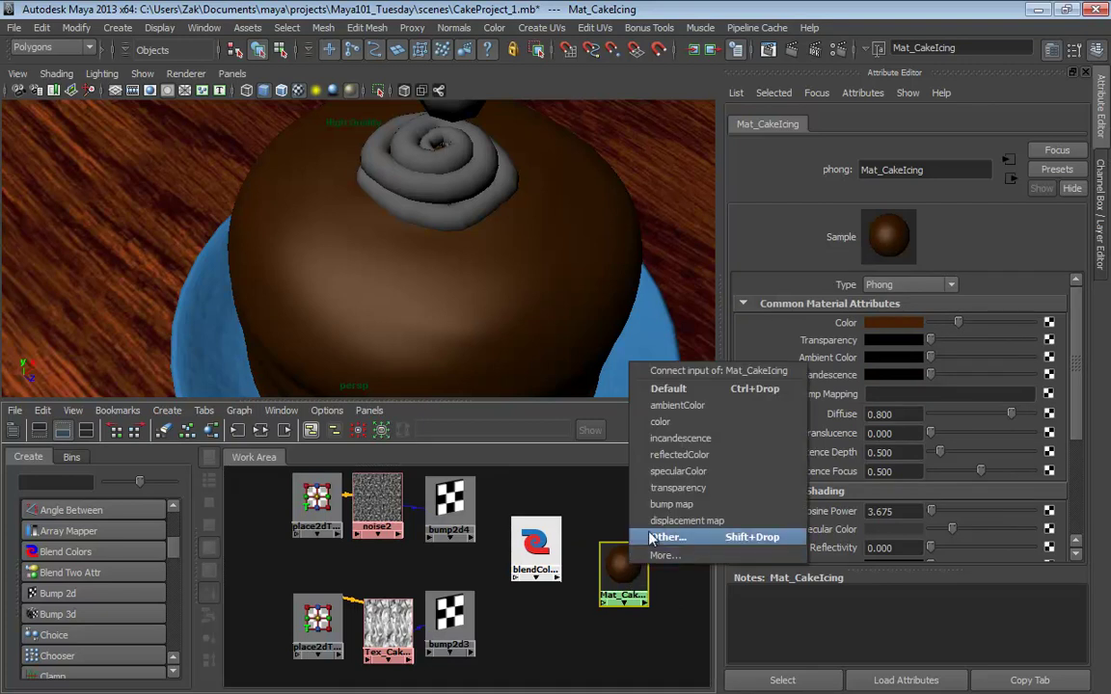
left_click(675, 421)
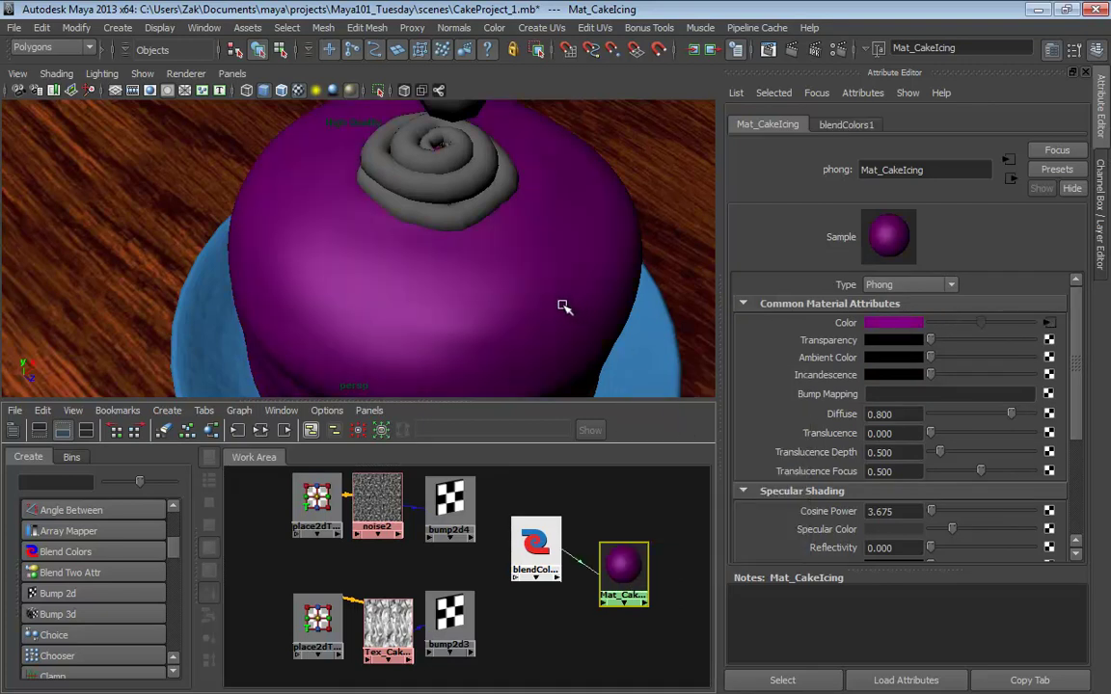
left_click_drag(565, 305, 448, 288, "alt")
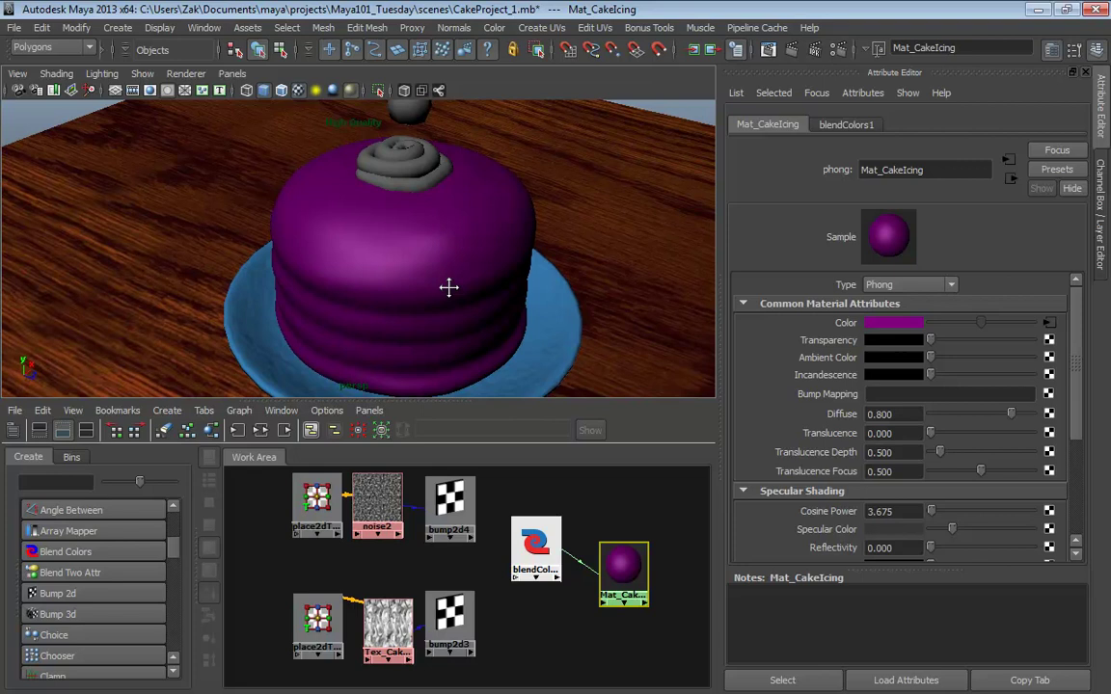
Test the Blender value of blendColors1 back and forth between 1 and 0, leaving it at 0
left_click(537, 543)
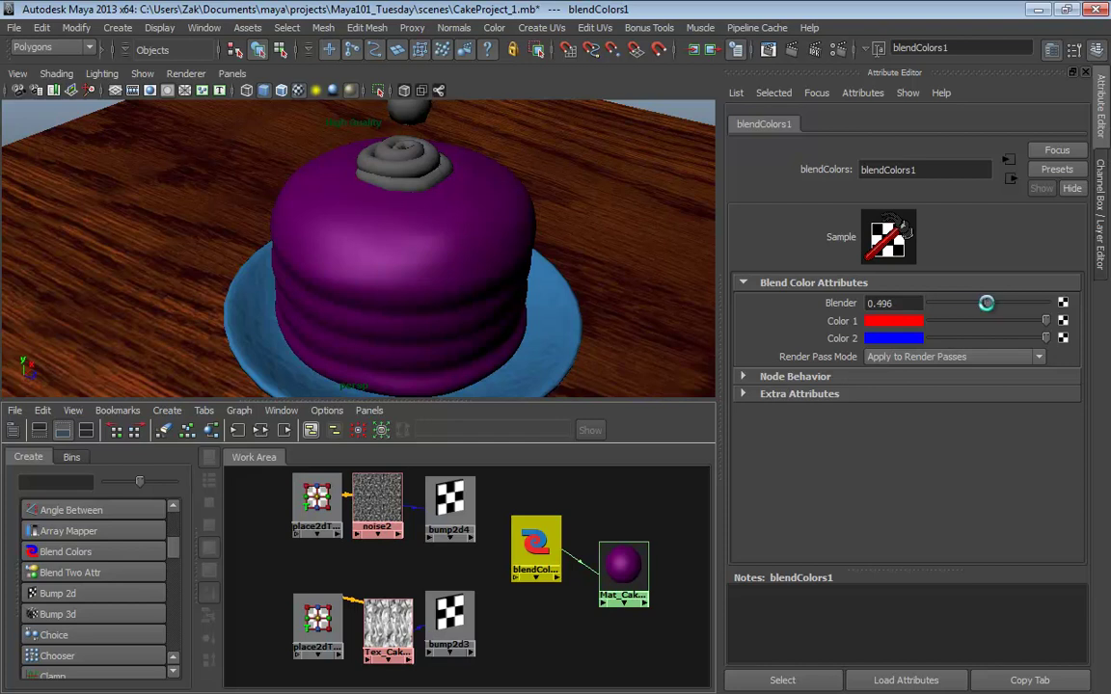
left_click_drag(985, 305, 1048, 305)
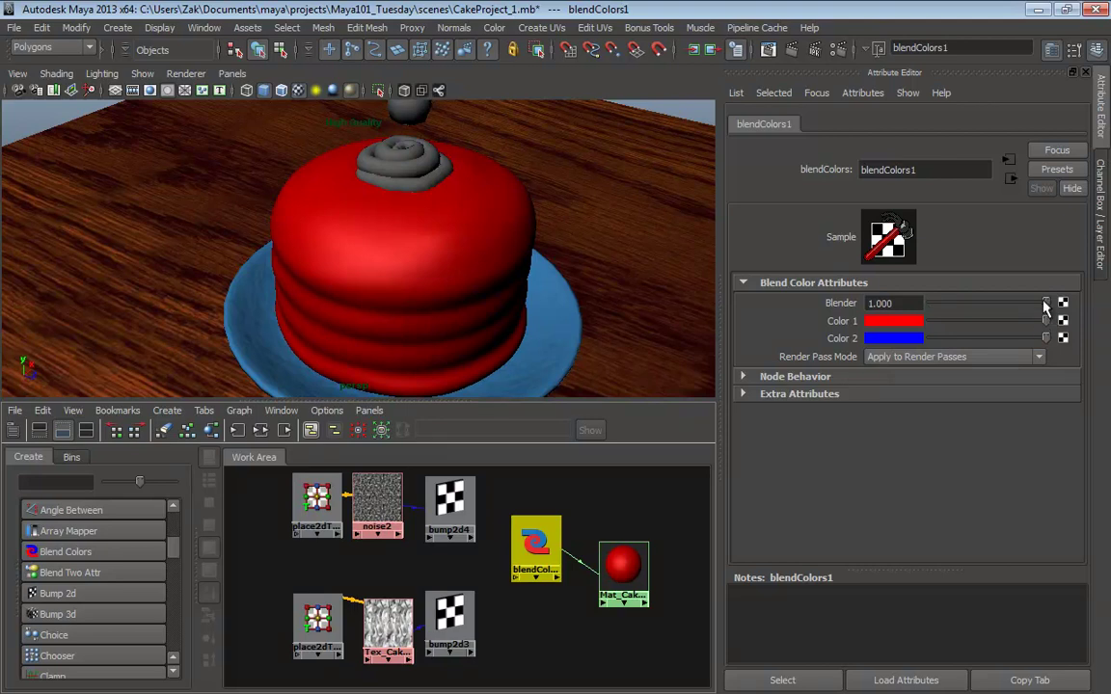
left_click_drag(1046, 307, 981, 315)
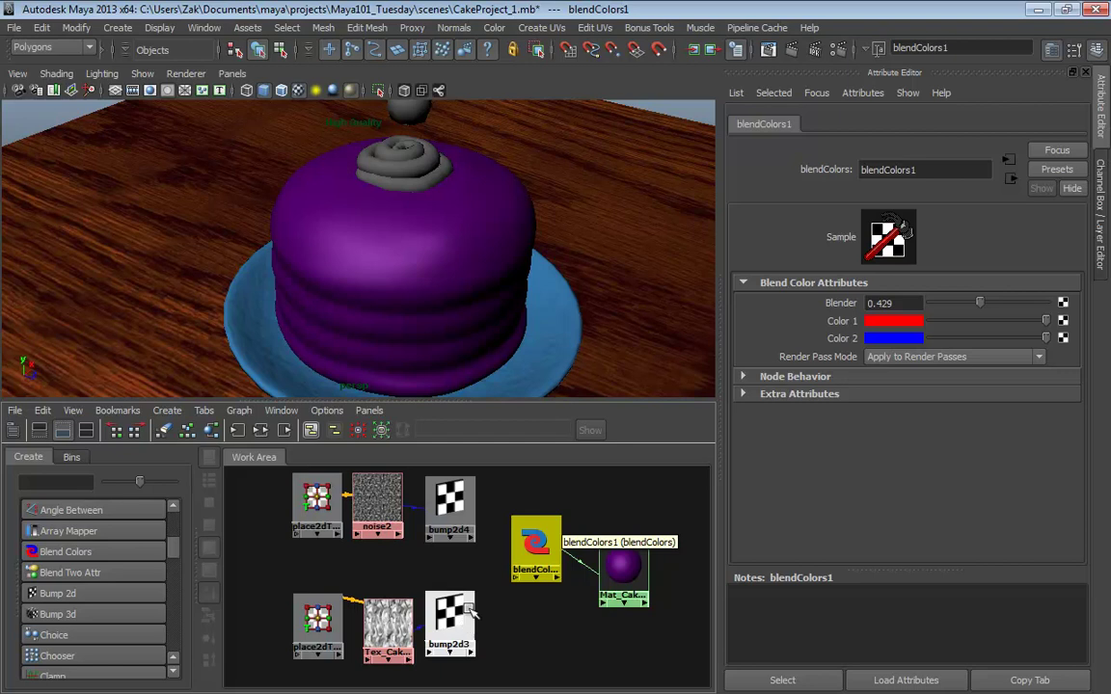
left_click_drag(979, 305, 912, 304)
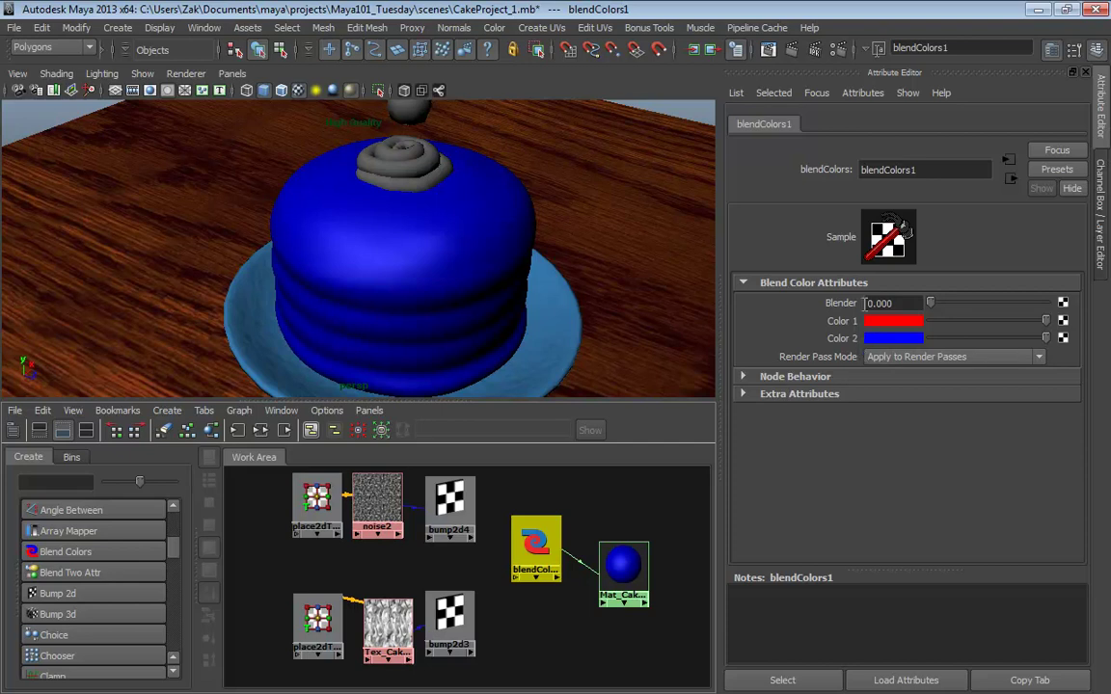
left_click_drag(925, 303, 1029, 304)
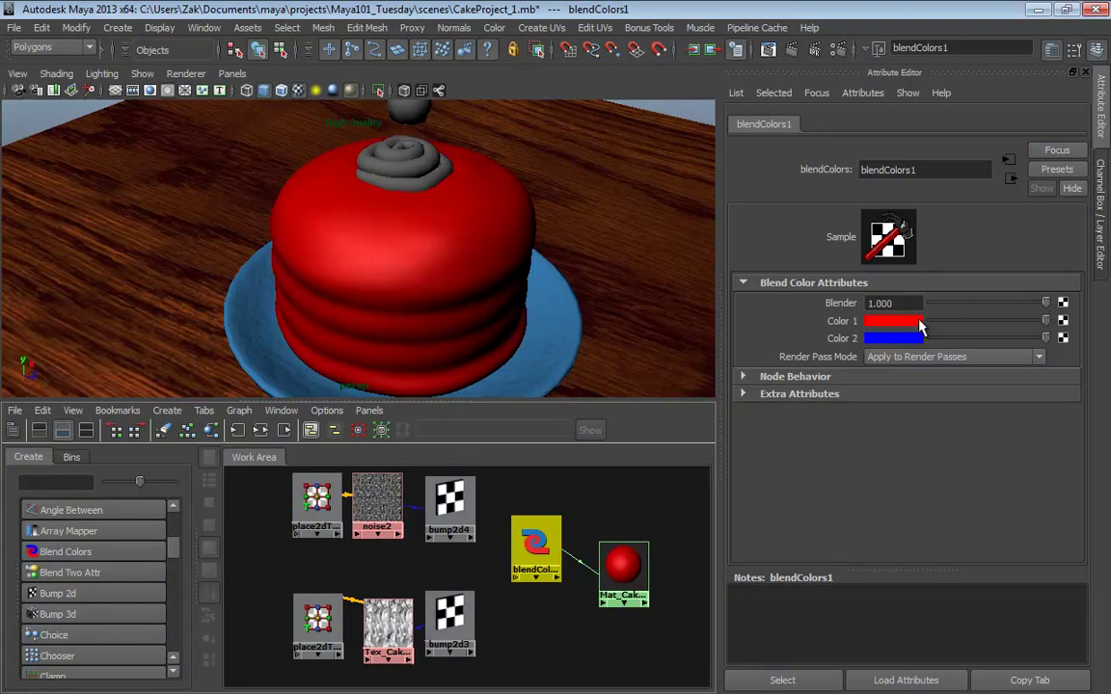
mouse_move(943, 303)
left_mouse_down()
mouse_move(960, 304)
mouse_move(921, 305)
left_mouse_up()
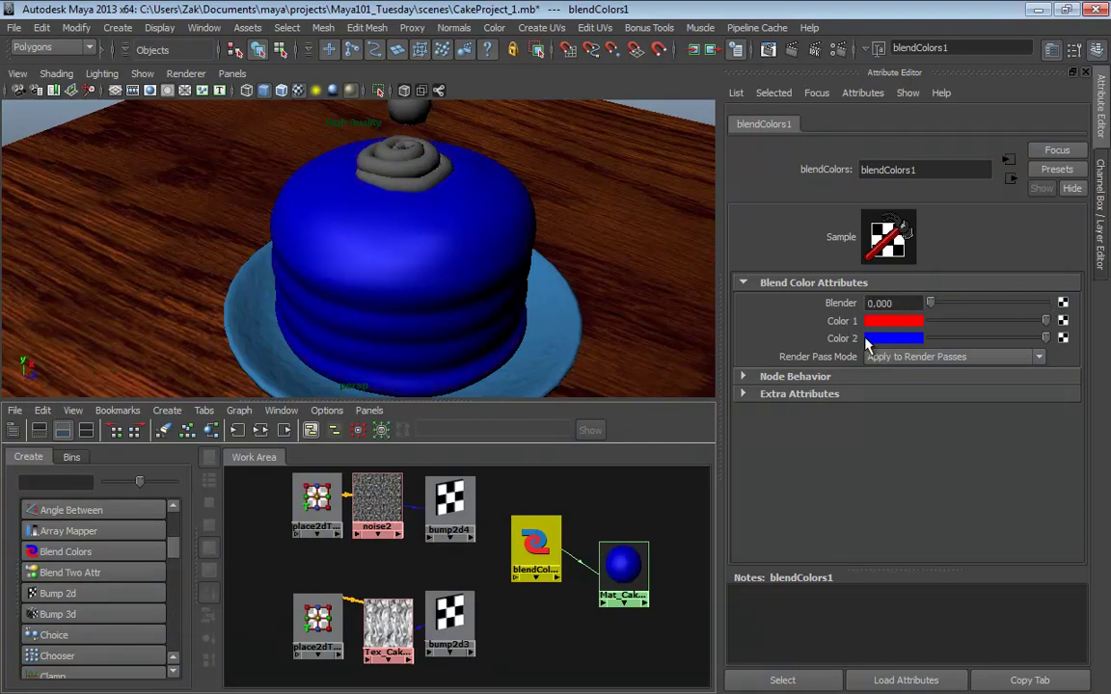
left_click_drag(930, 303, 1046, 303)
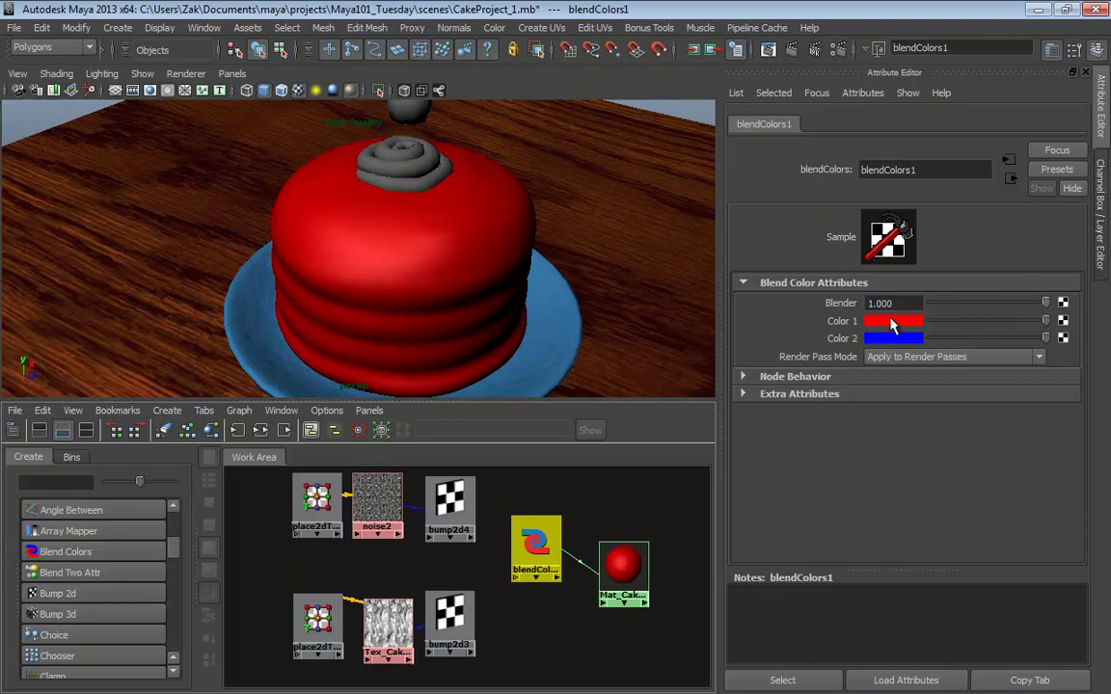
left_click_drag(947, 303, 878, 307)
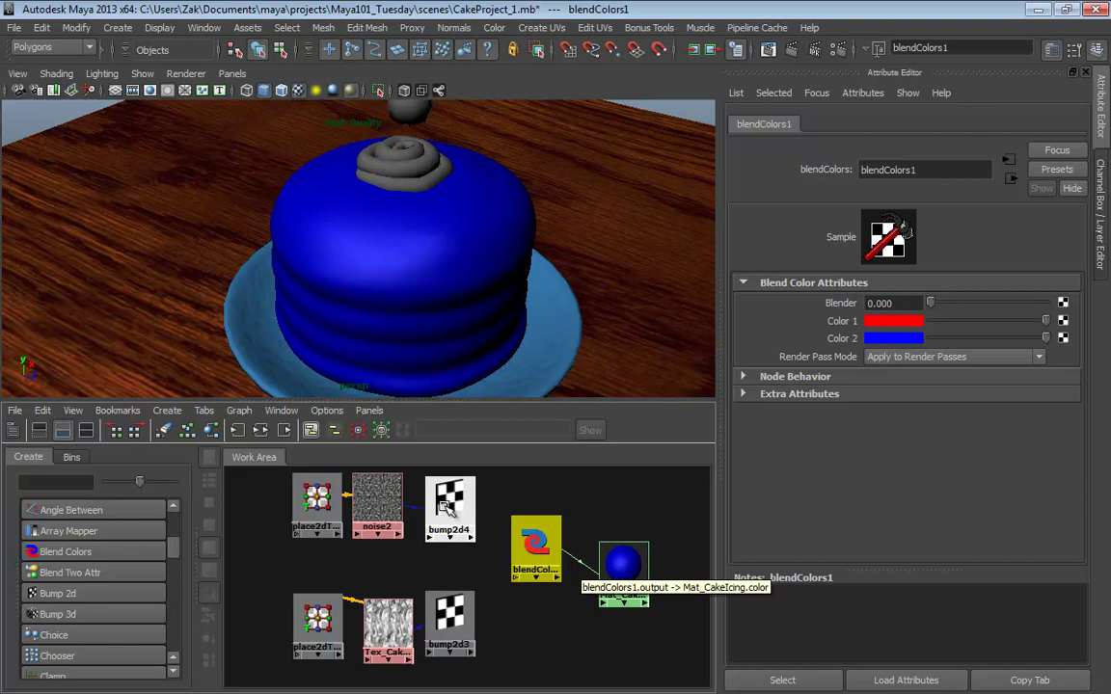
Connect bump2d4 to Color 1 and bump2d3 to Color 2 of blendColors1, and inspect the cake from several angles
middle_click_drag(446, 508, 832, 325)
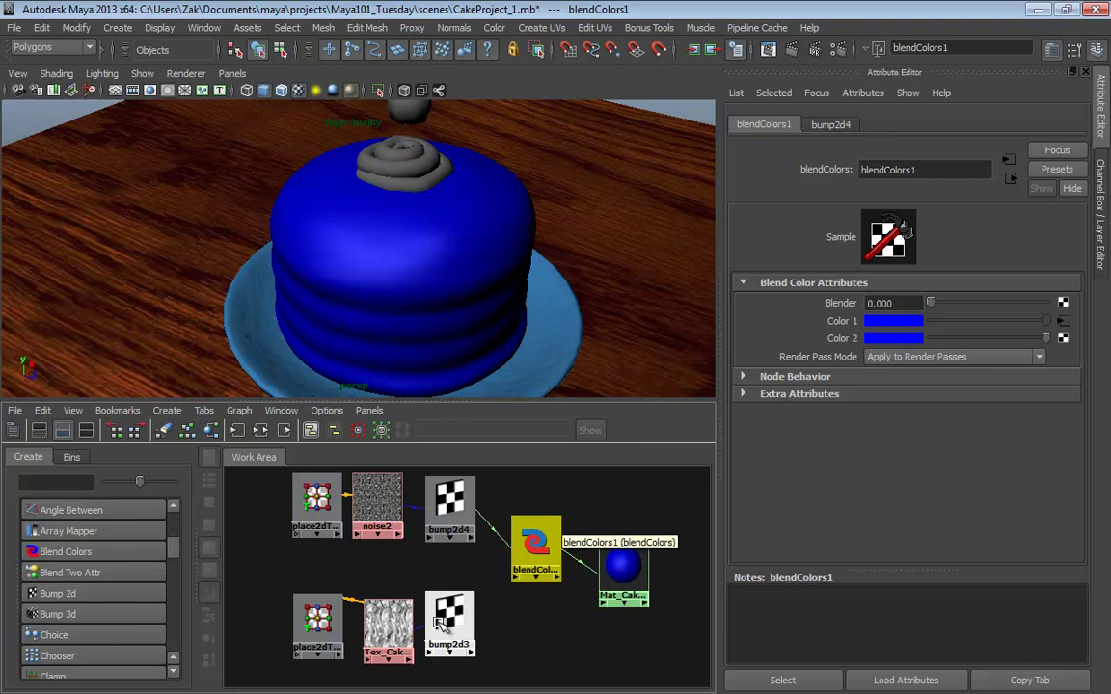
middle_click_drag(388, 622, 449, 622)
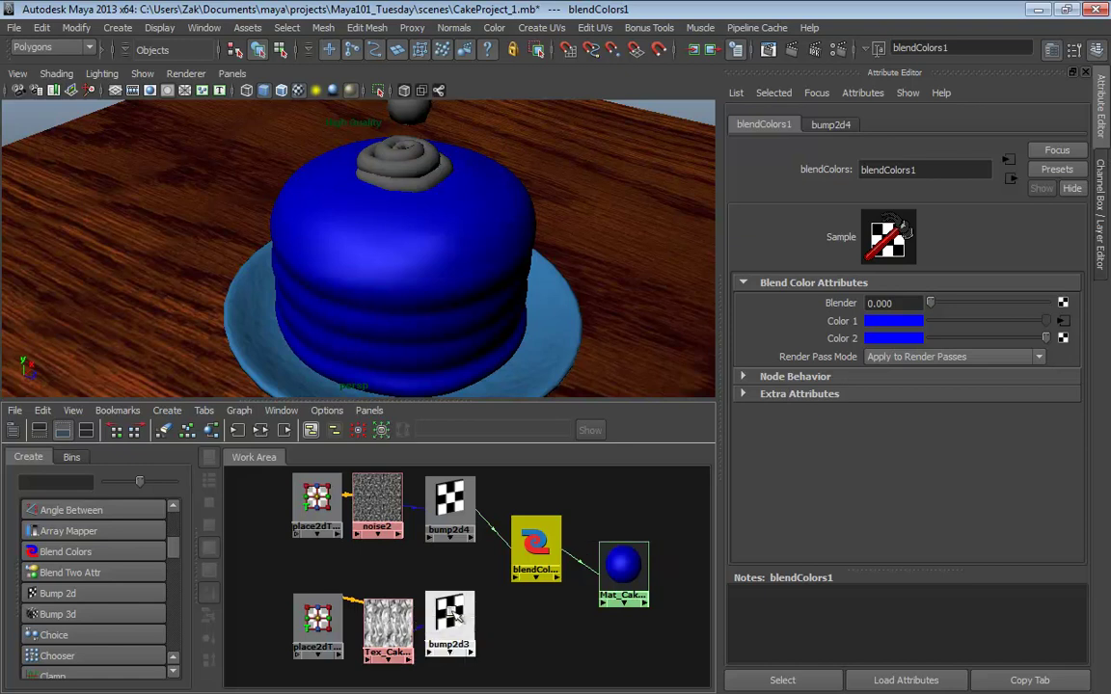
middle_click_drag(836, 345, 836, 346)
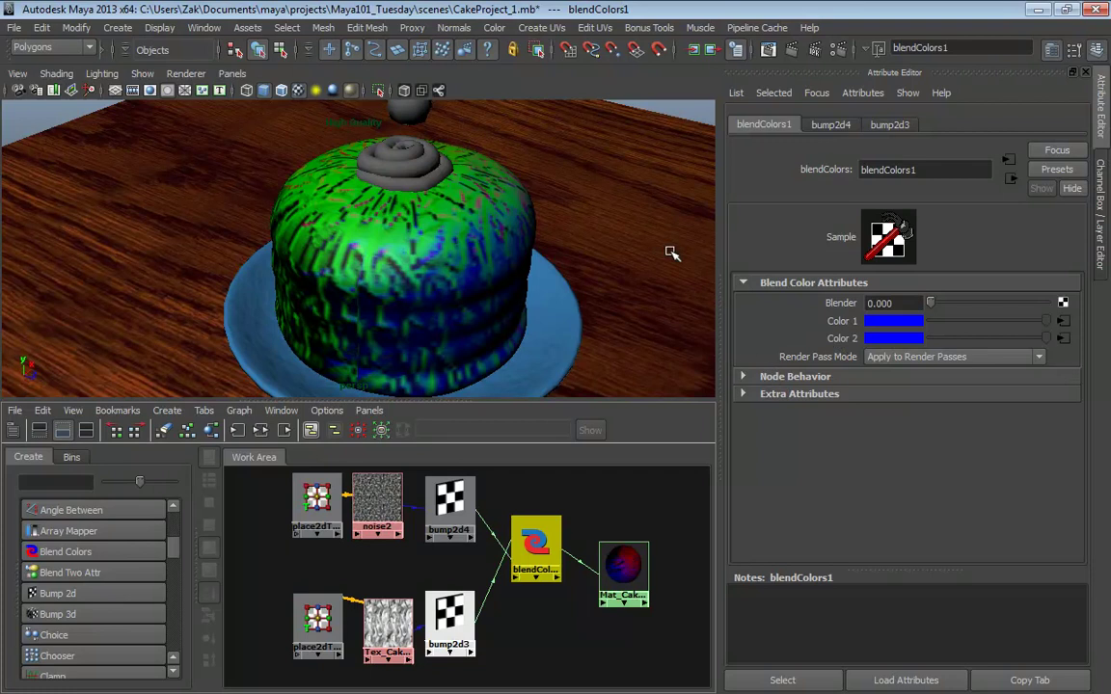
left_click_drag(401, 247, 661, 241, "alt")
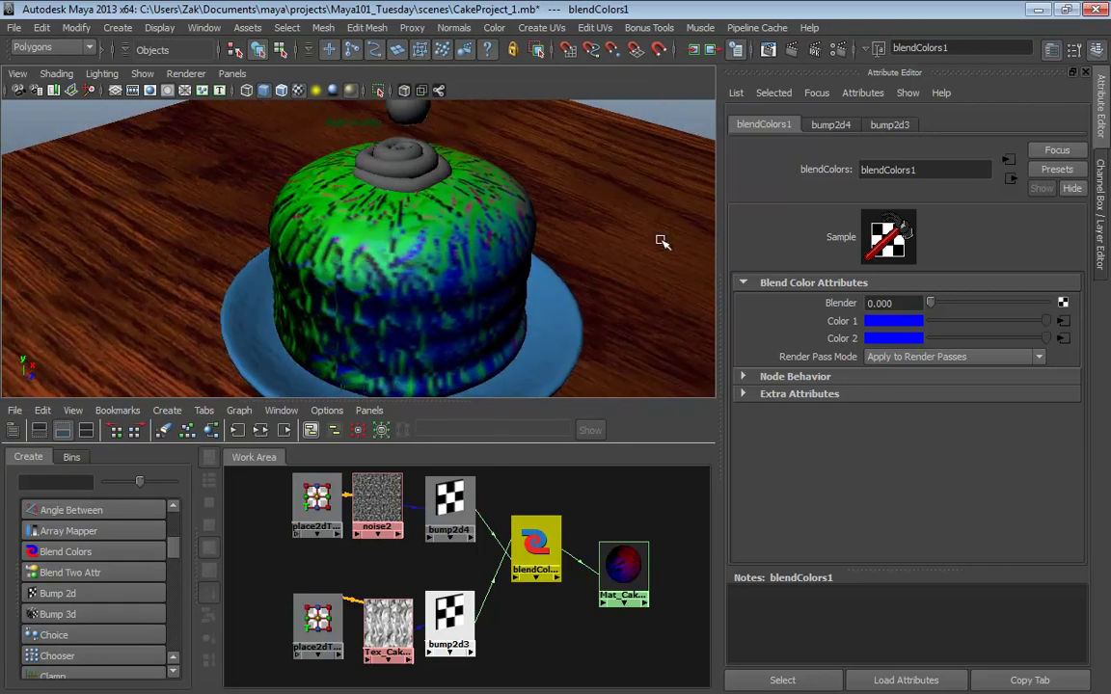
left_click_drag(650, 246, 463, 277, "alt")
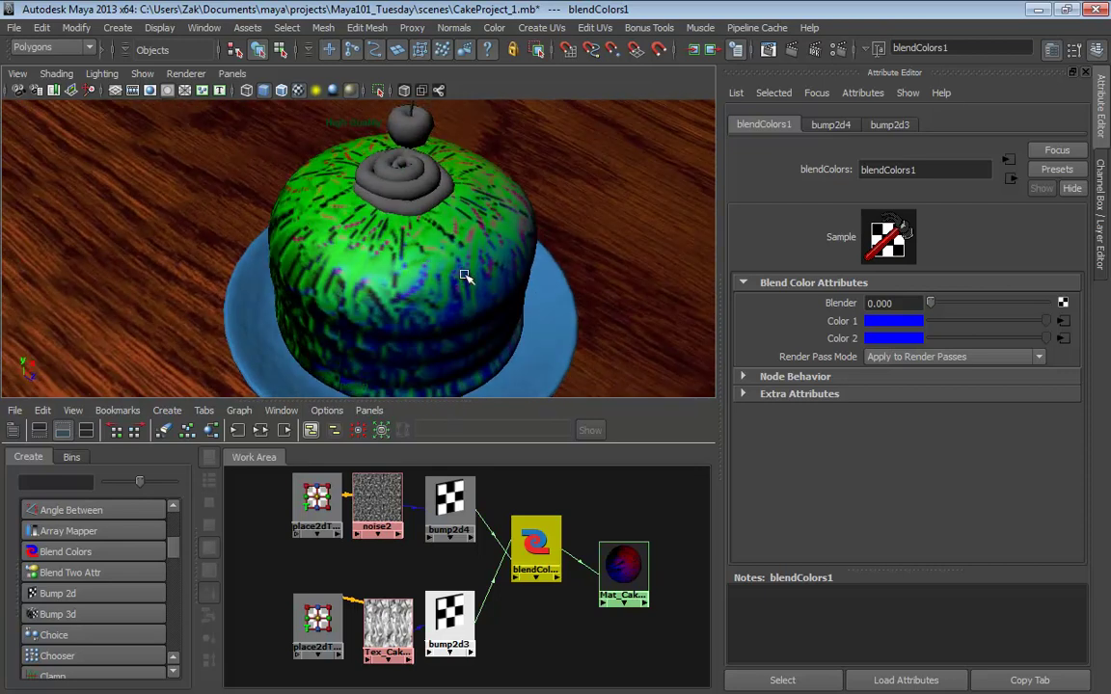
left_click_drag(464, 277, 459, 265, "alt")
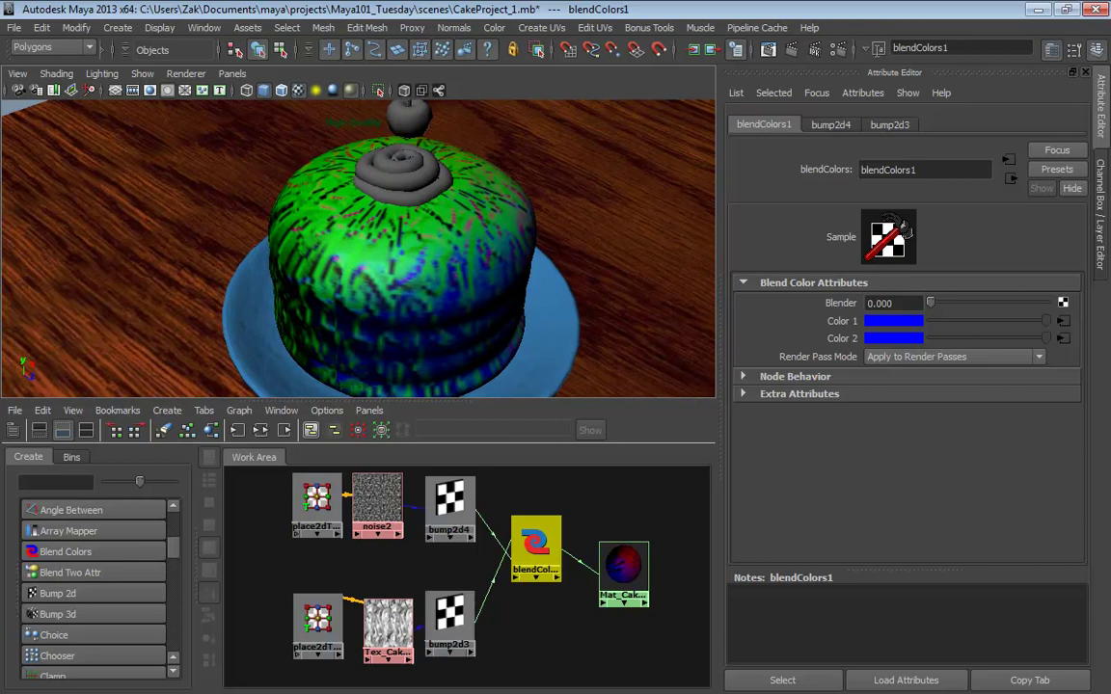
left_click(285, 374)
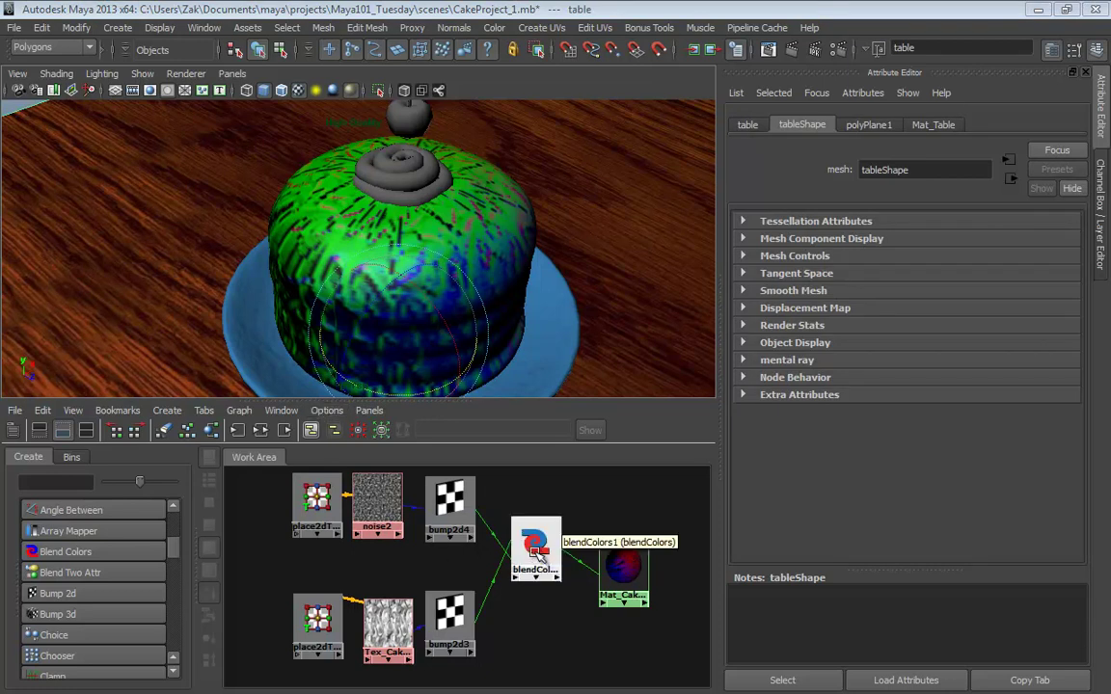
Move blendColors1 closer to Mat_CakeIcing and delete both bump connections feeding it
left_click_drag(533, 551, 561, 578)
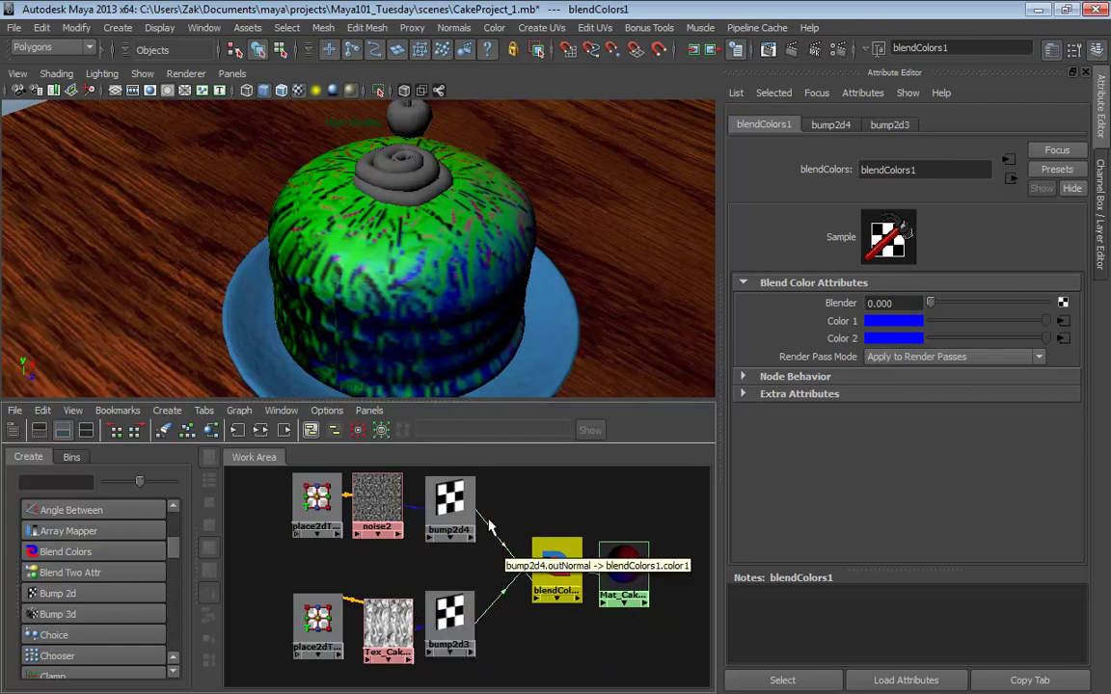
left_click_drag(491, 503, 513, 635)
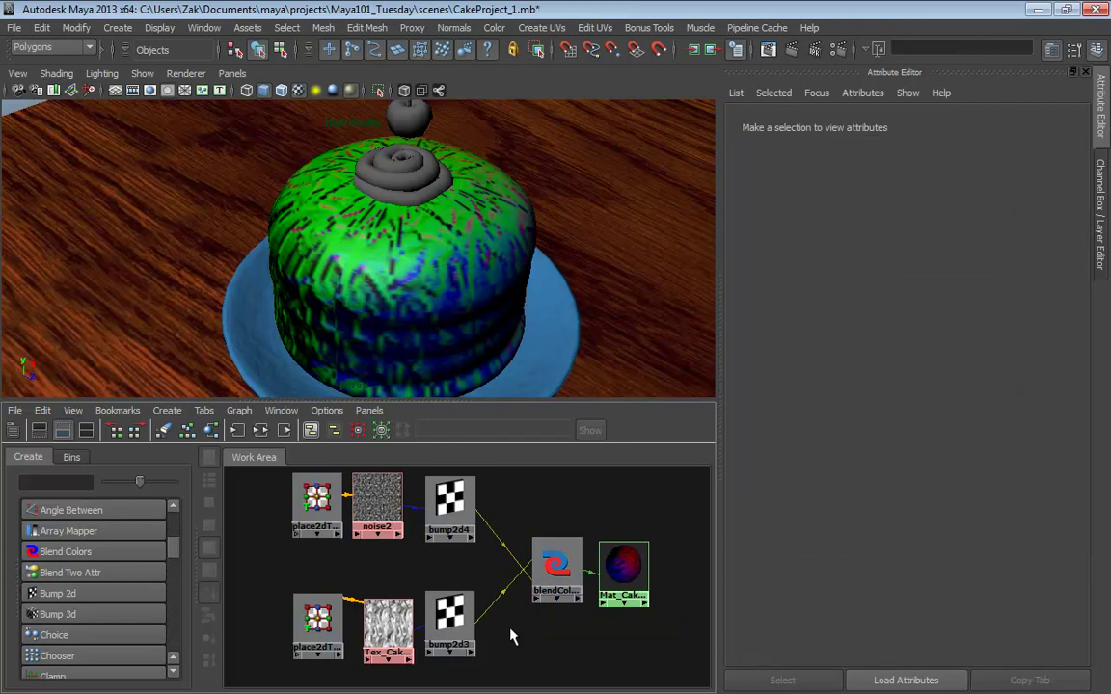
key("Delete")
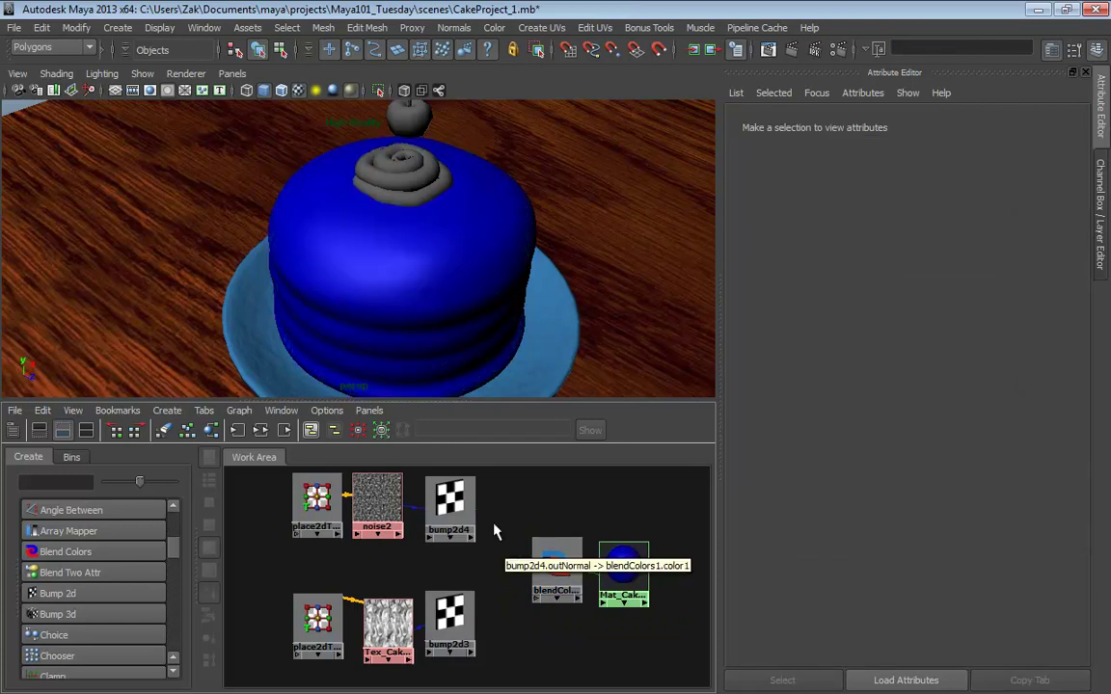
Connect bump2d4 to Color 2 and bump2d3 to Color 1 of blendColors1, keeping Blender at 0
left_click_drag(478, 490, 626, 542)
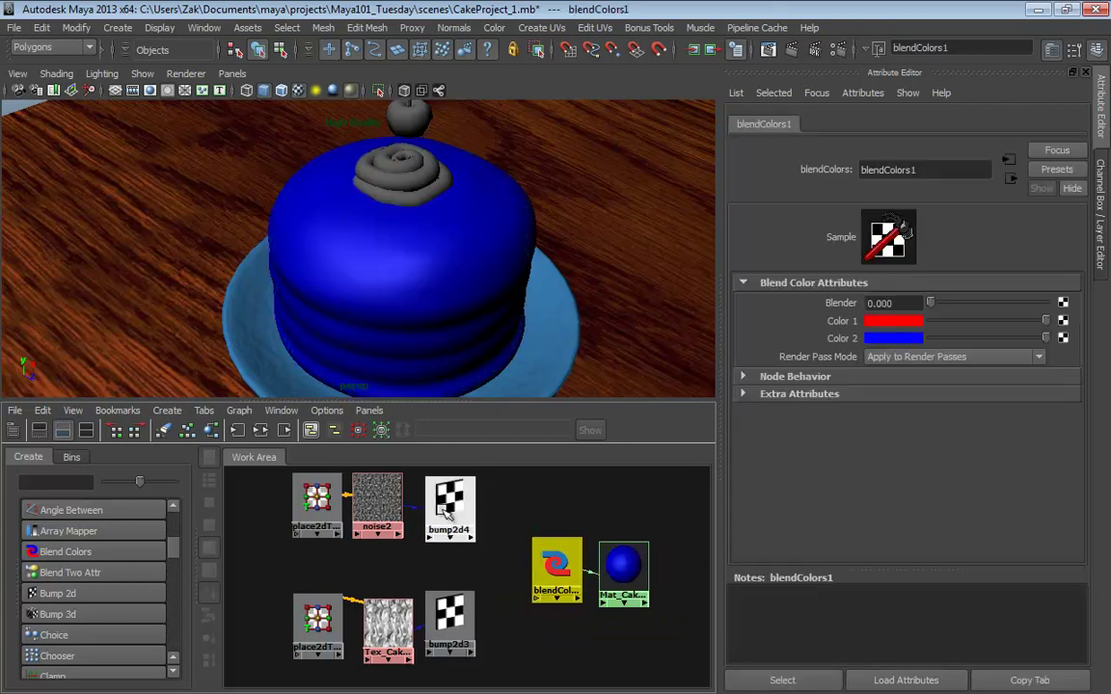
middle_click_drag(452, 507, 837, 339)
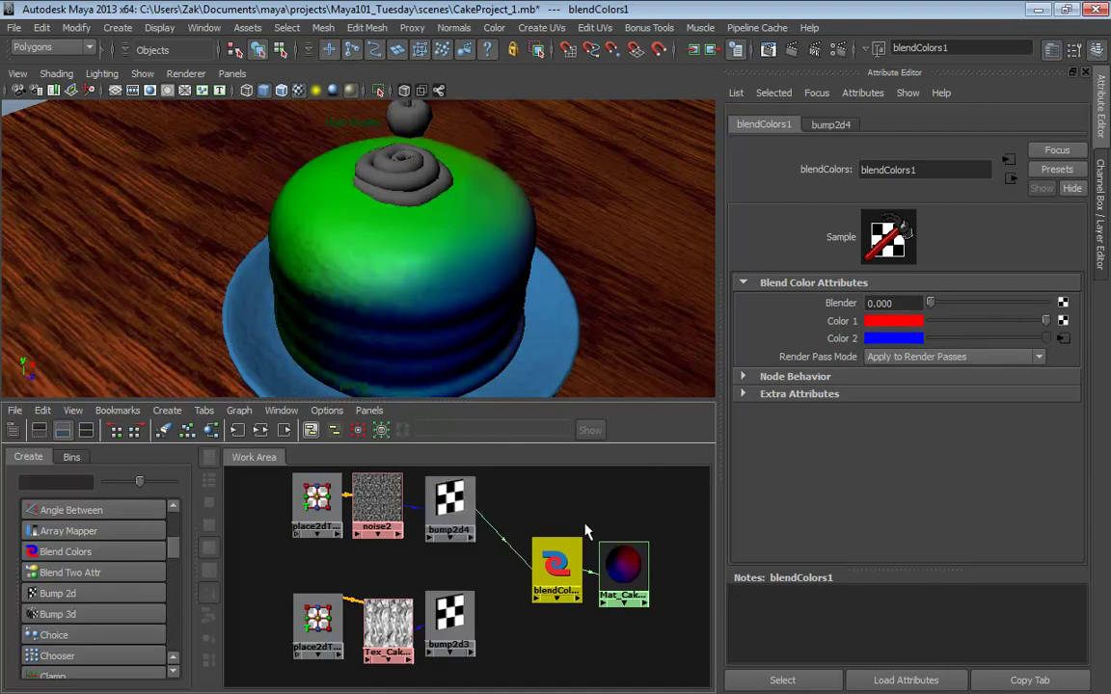
left_click(449, 625)
left_click(556, 567)
middle_click_drag(451, 617, 813, 321)
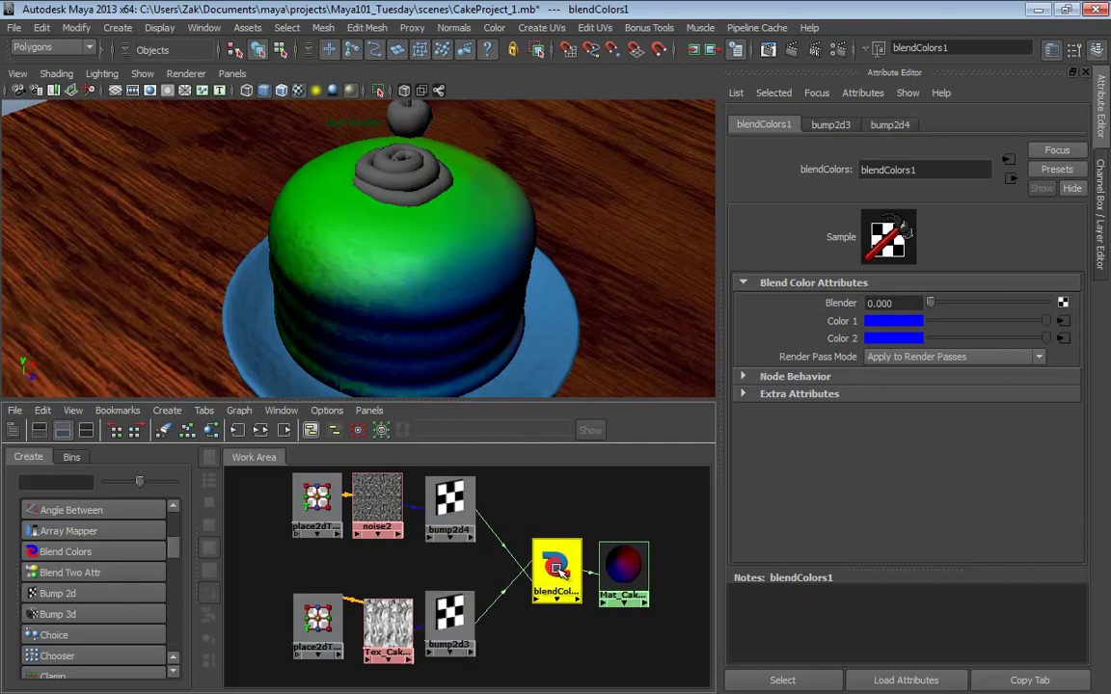
mouse_move(931, 303)
left_mouse_down()
mouse_move(1056, 302)
mouse_move(928, 302)
left_mouse_up()
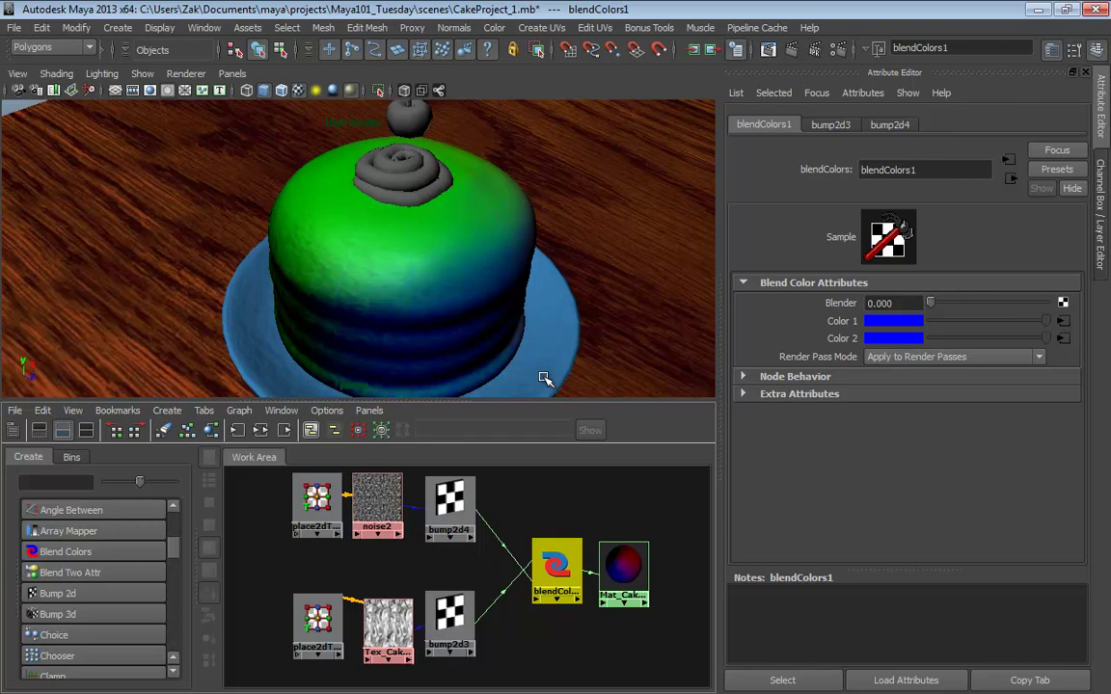
Move noise2 slightly closer to bump2d4 and delete both bump connections into blendColors1
left_click_drag(378, 506, 387, 505)
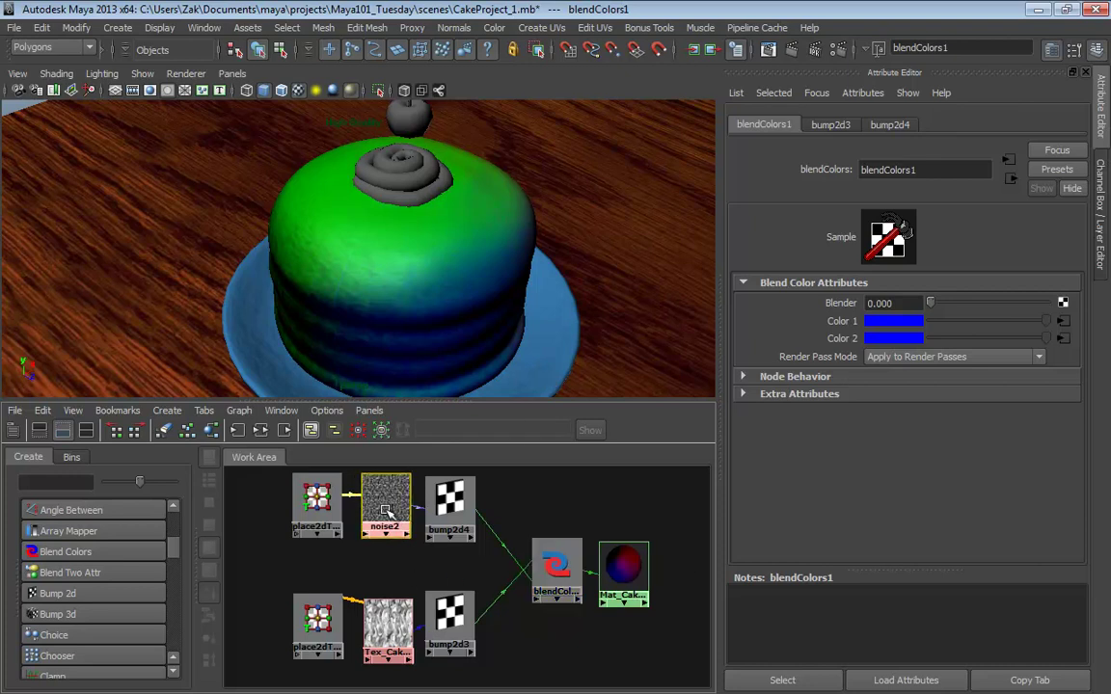
left_click(306, 511)
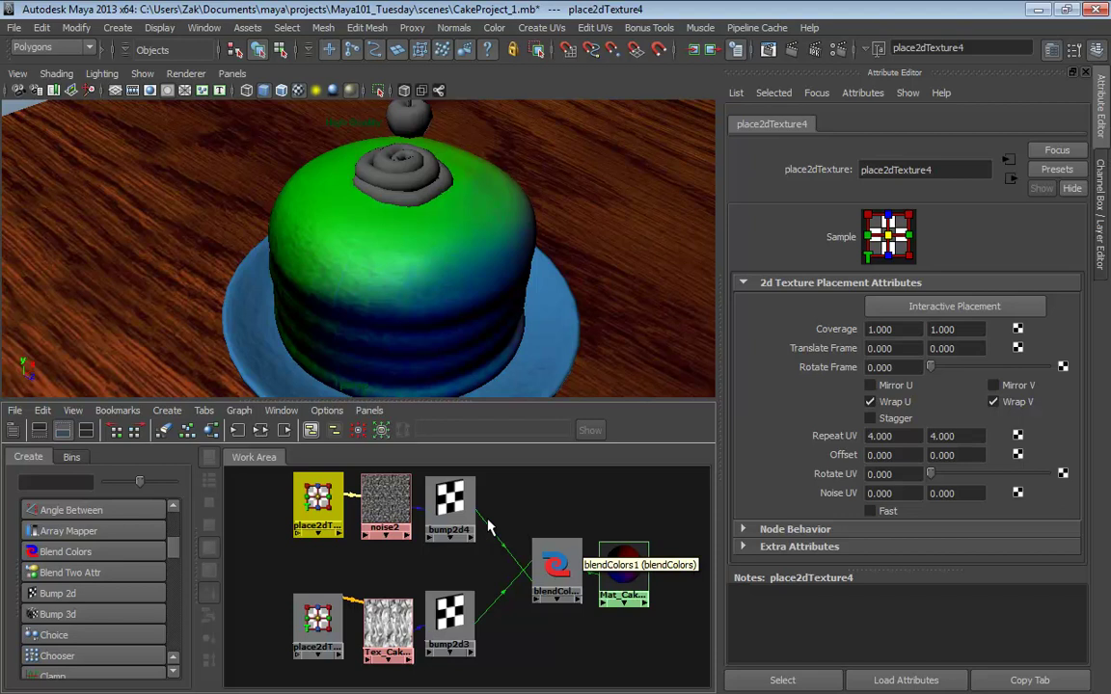
left_click(521, 650)
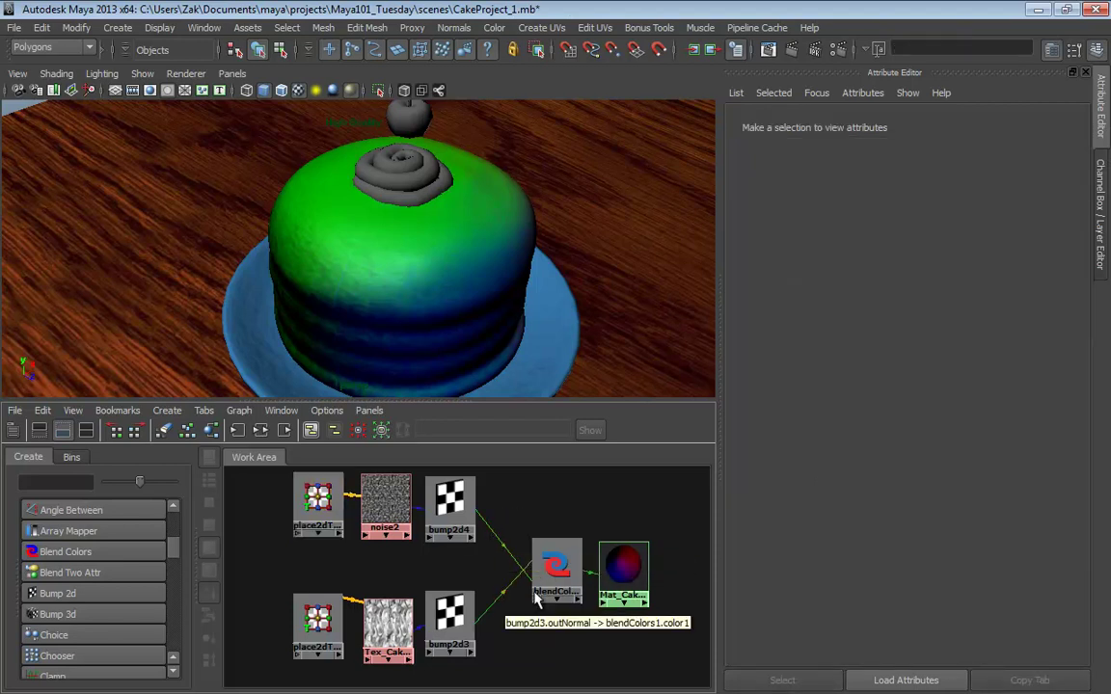
left_click(487, 592)
key("Delete")
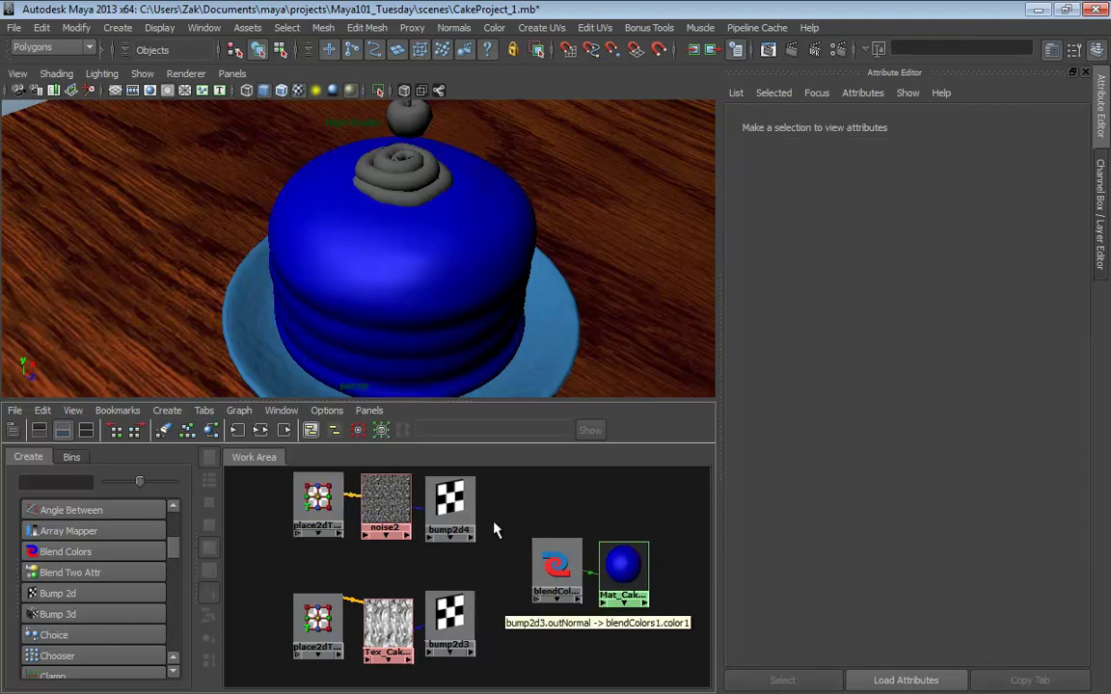
Connect bump2d3 to Color 2 and bump2d4 to Color 1 of blendColors1
middle_click_drag(459, 629, 551, 571)
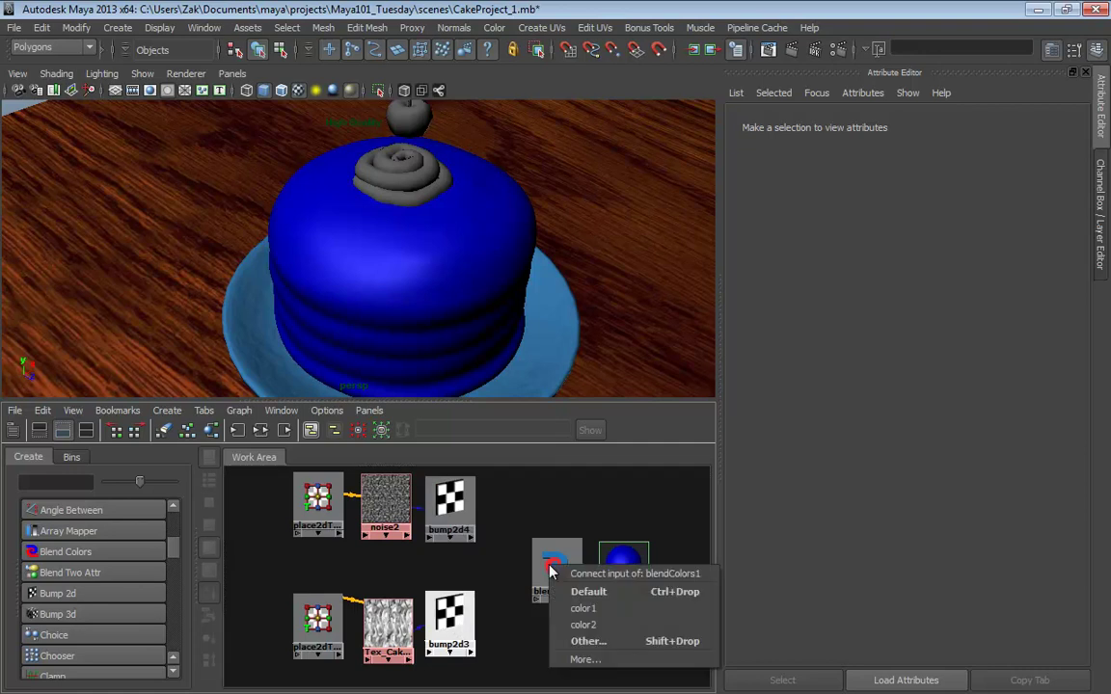
left_click(579, 627)
middle_click_drag(459, 508, 562, 573)
left_click(590, 613)
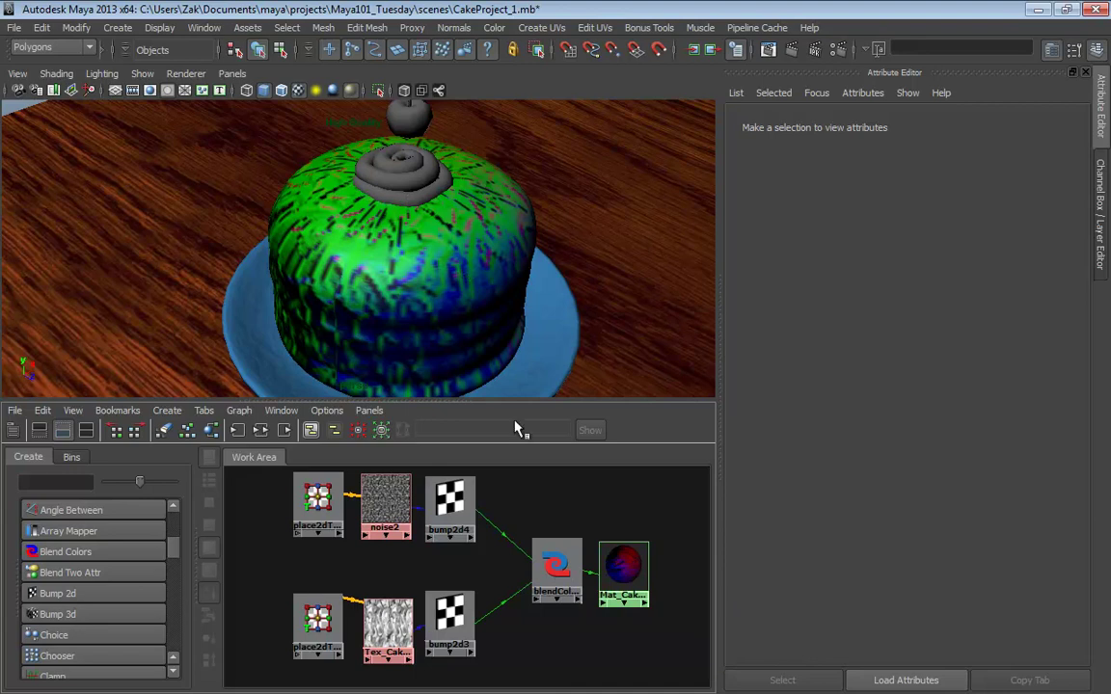
Swap the bump inputs of blendColors1 so bump2d4 feeds Color 2 and bump2d3 feeds Color 1, with Blender set to 0
left_click(558, 567)
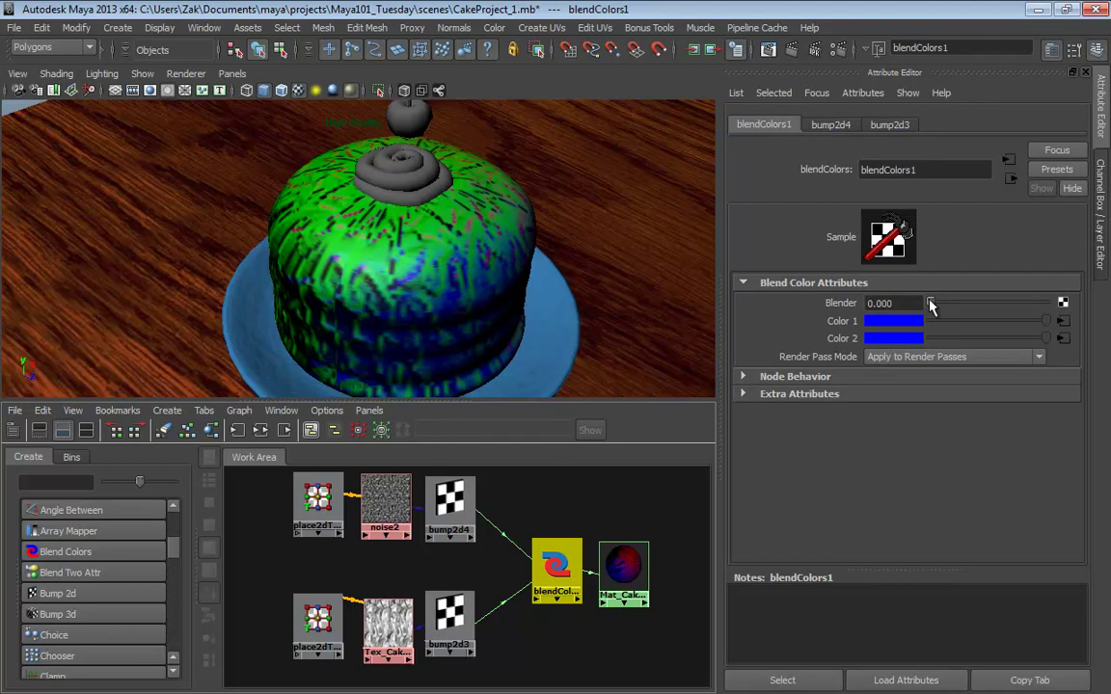
left_click_drag(493, 502, 521, 642)
left_click(554, 569)
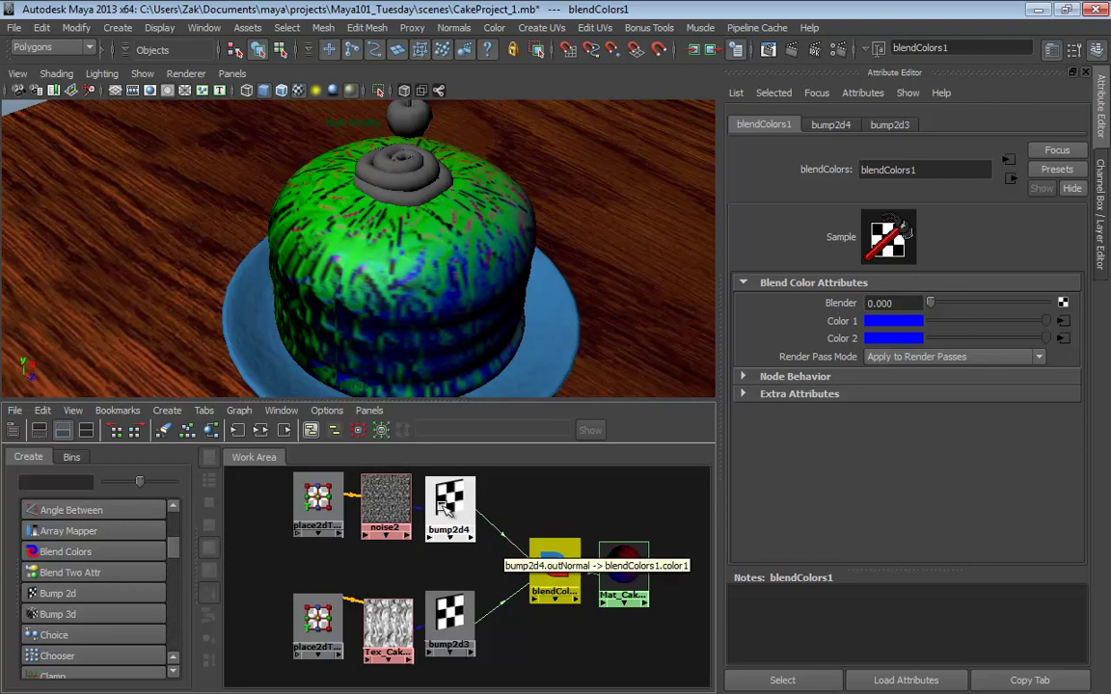
middle_click_drag(442, 511, 851, 348)
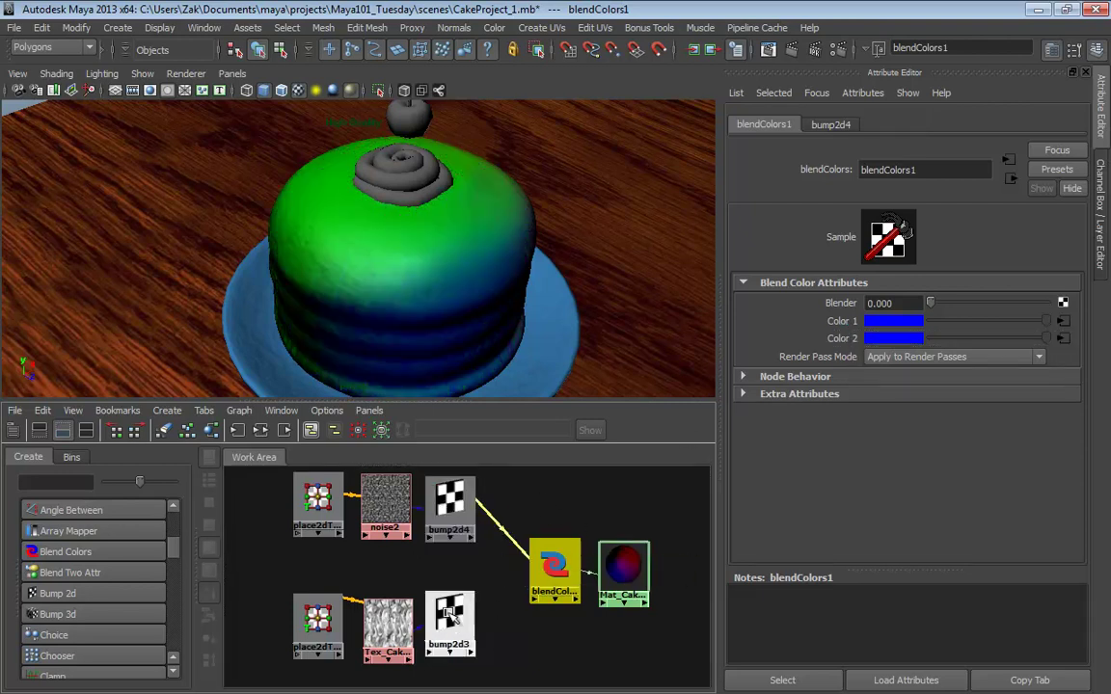
key("ctrl+z")
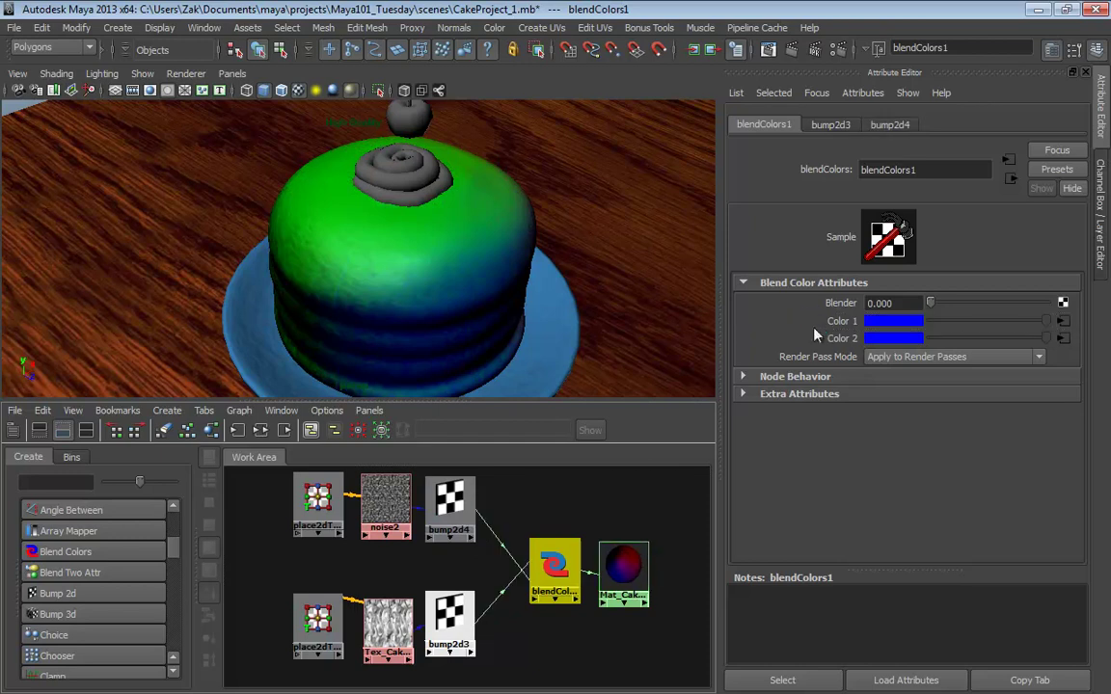
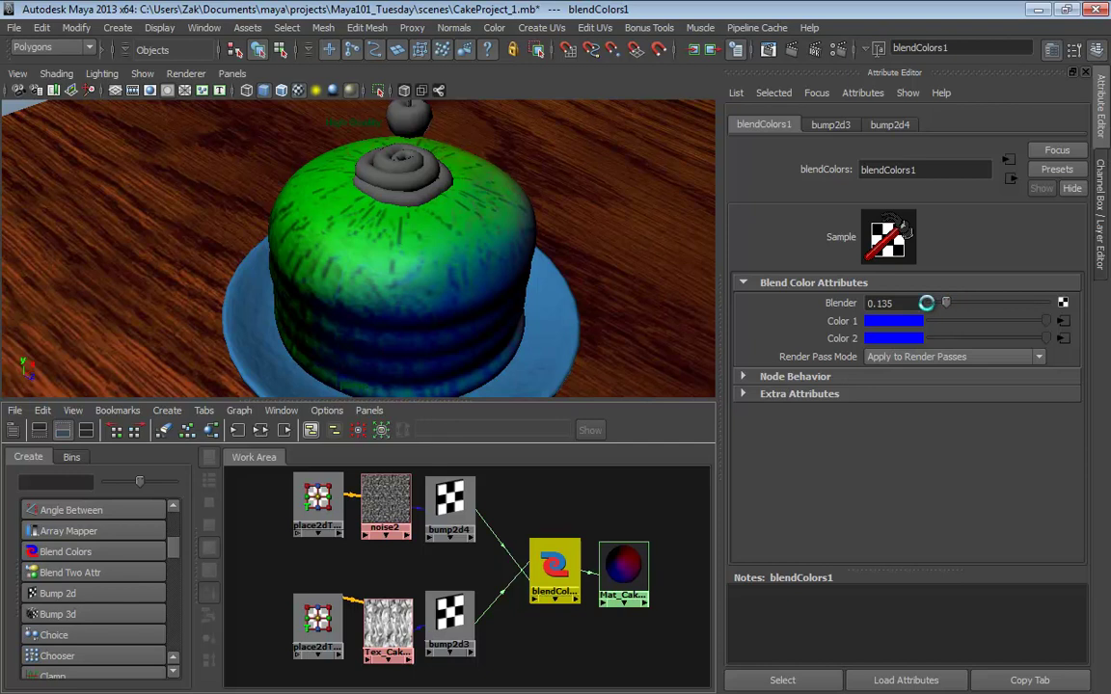
left_click_drag(958, 302, 907, 305)
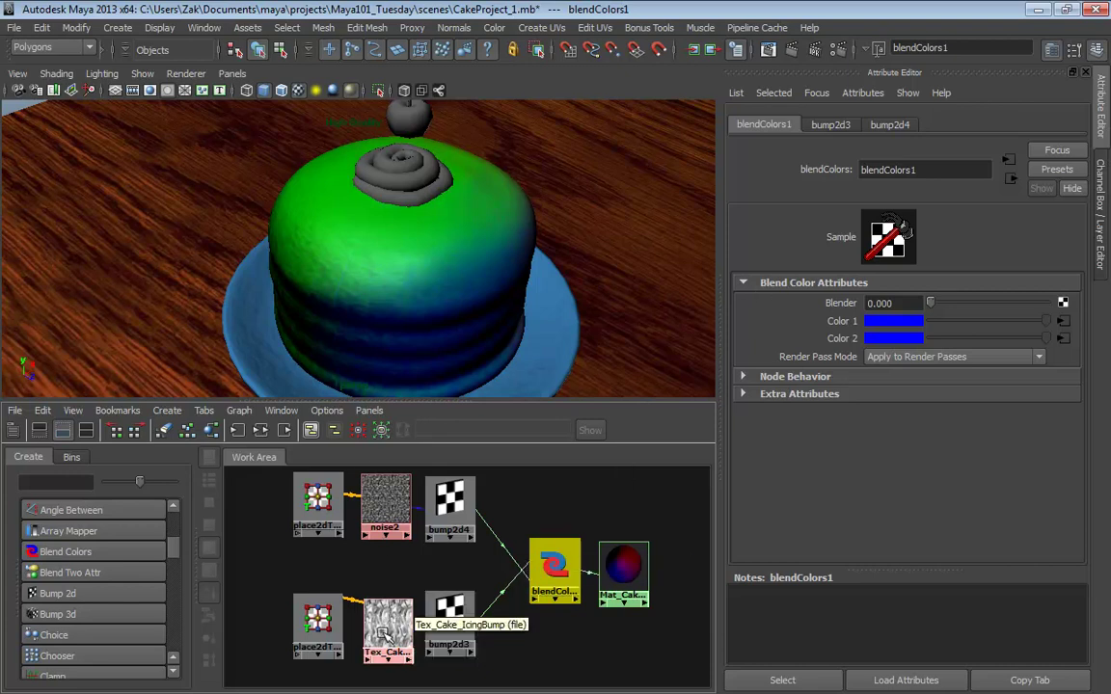
scroll(381, 629, "up", 2)
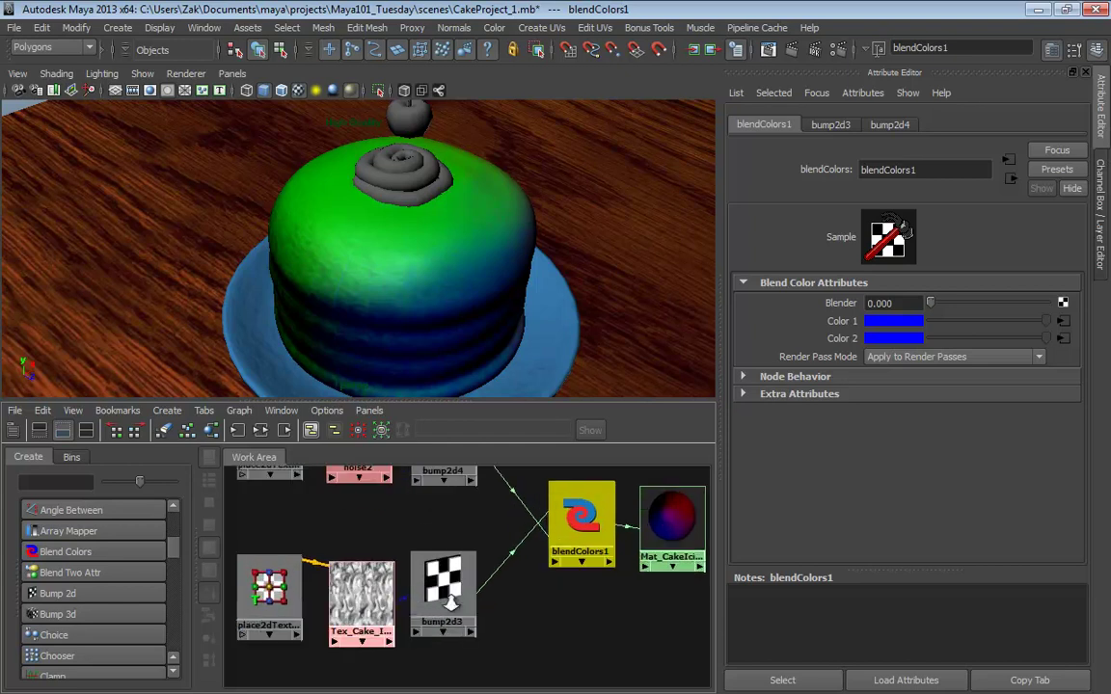
middle_click_drag(367, 598, 574, 518)
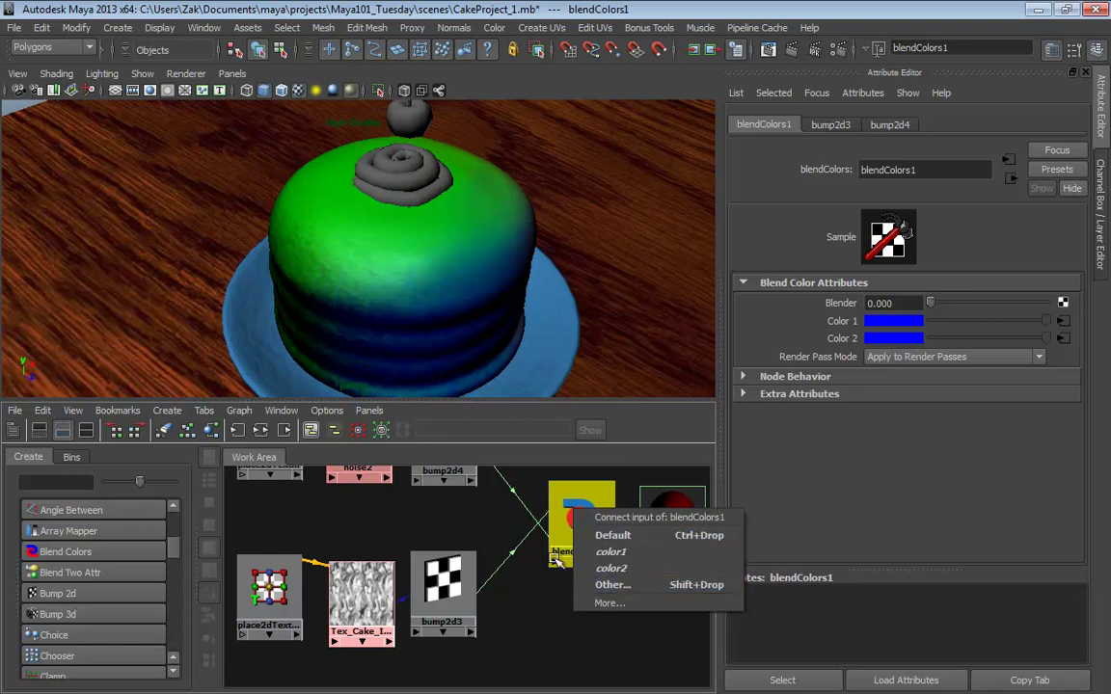
left_click(485, 671)
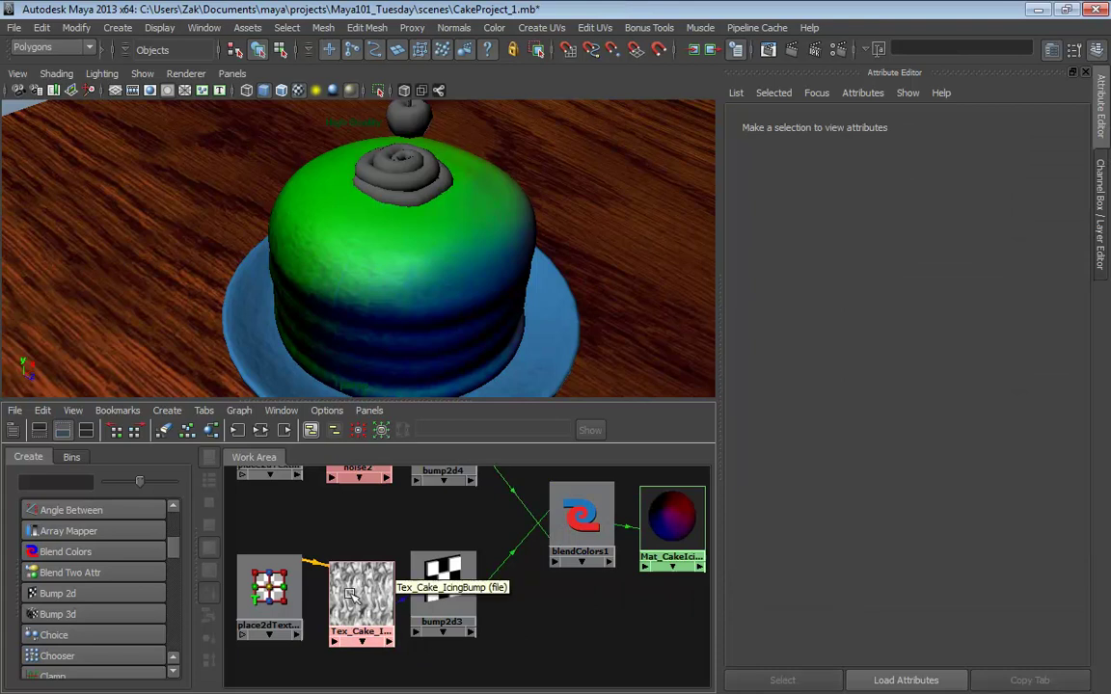
middle_click_drag(455, 558, 574, 529)
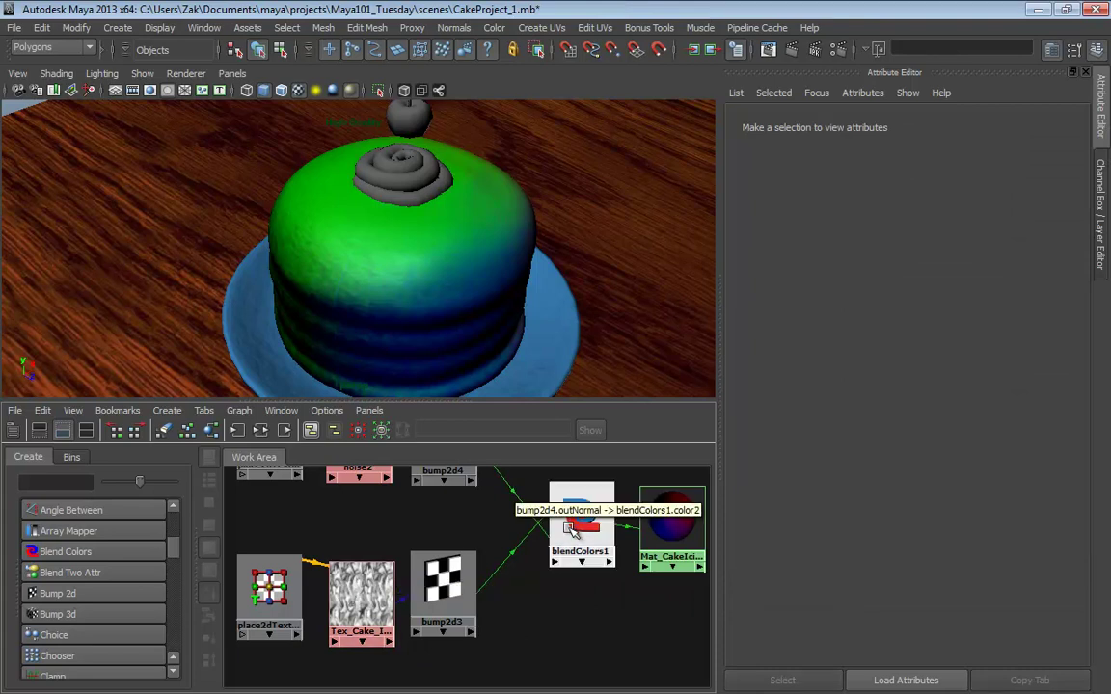
middle_click_drag(574, 529, 577, 540)
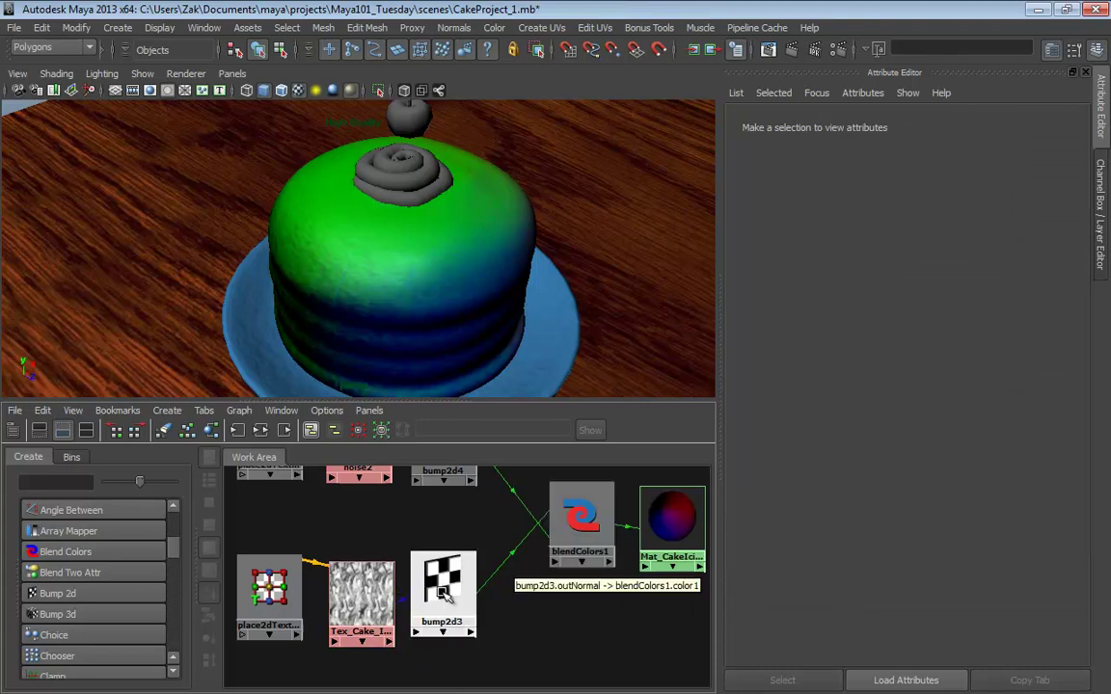
left_click(585, 517)
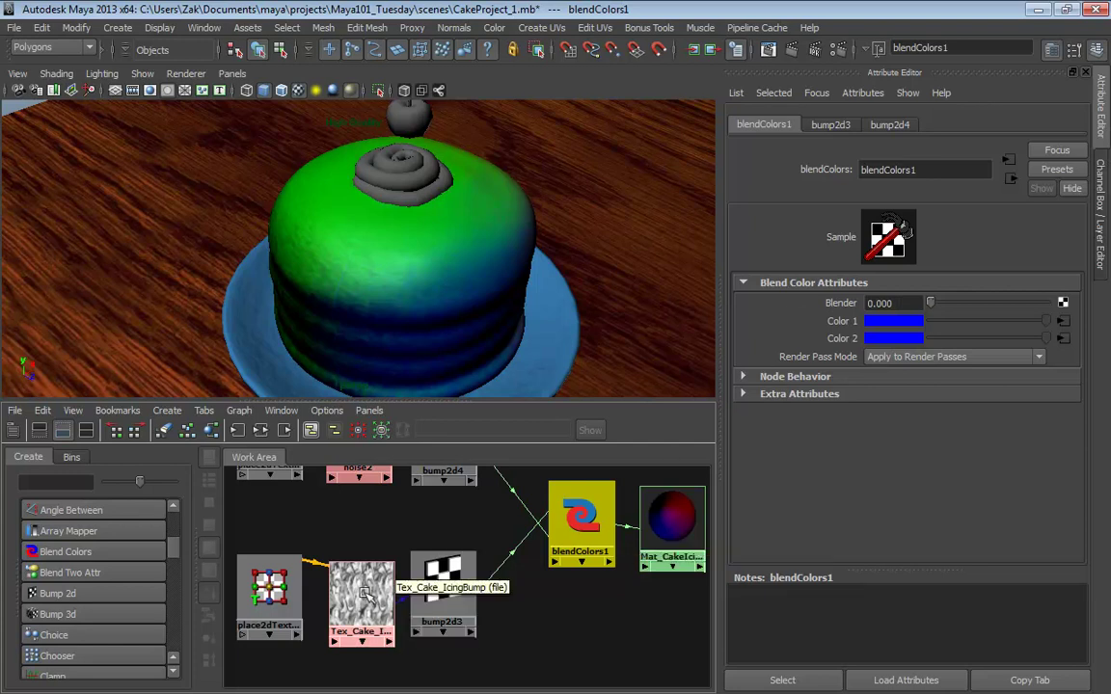
middle_click_drag(442, 579, 584, 516)
Move bump2d3 further down and connect the outColorR of Tex_Cake_IcingBump to the blender input of blendColors1 in the Connection Editor
left_click_drag(433, 601, 471, 669)
middle_click_drag(371, 593, 576, 520)
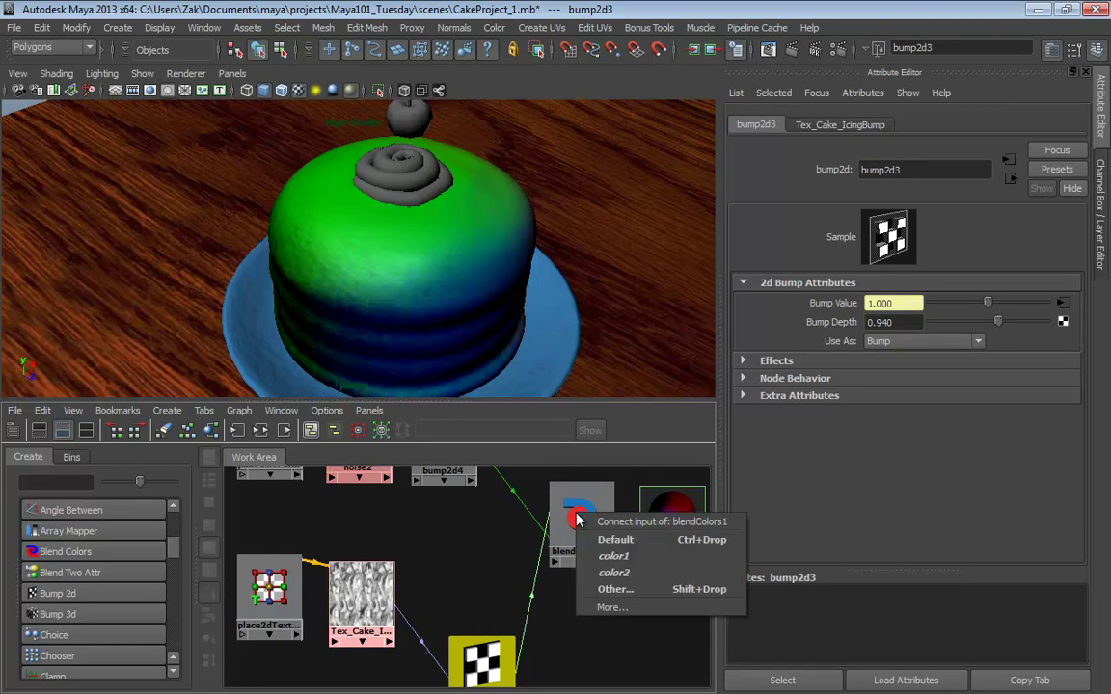
left_click(617, 589)
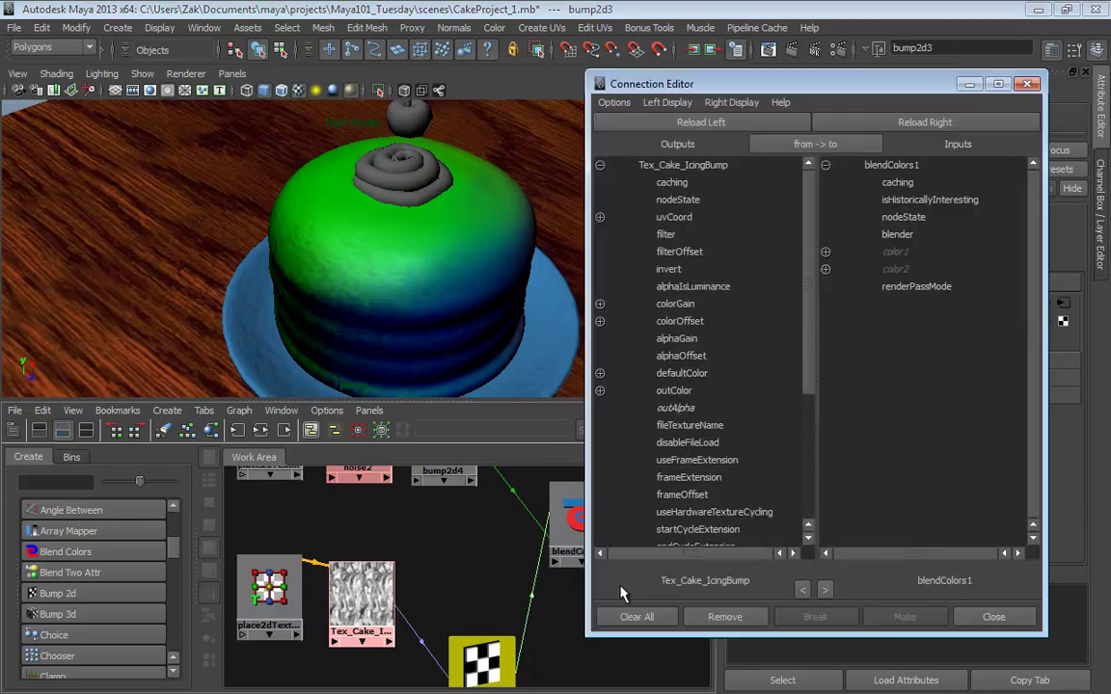
left_click_drag(782, 86, 415, 77)
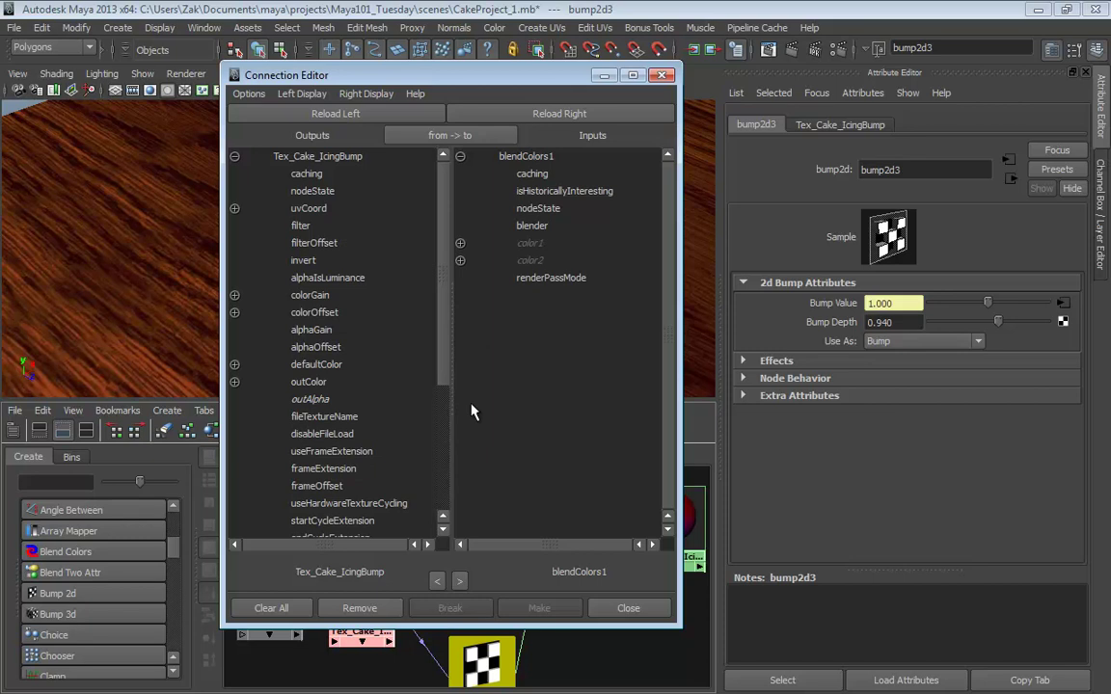
left_click(309, 381)
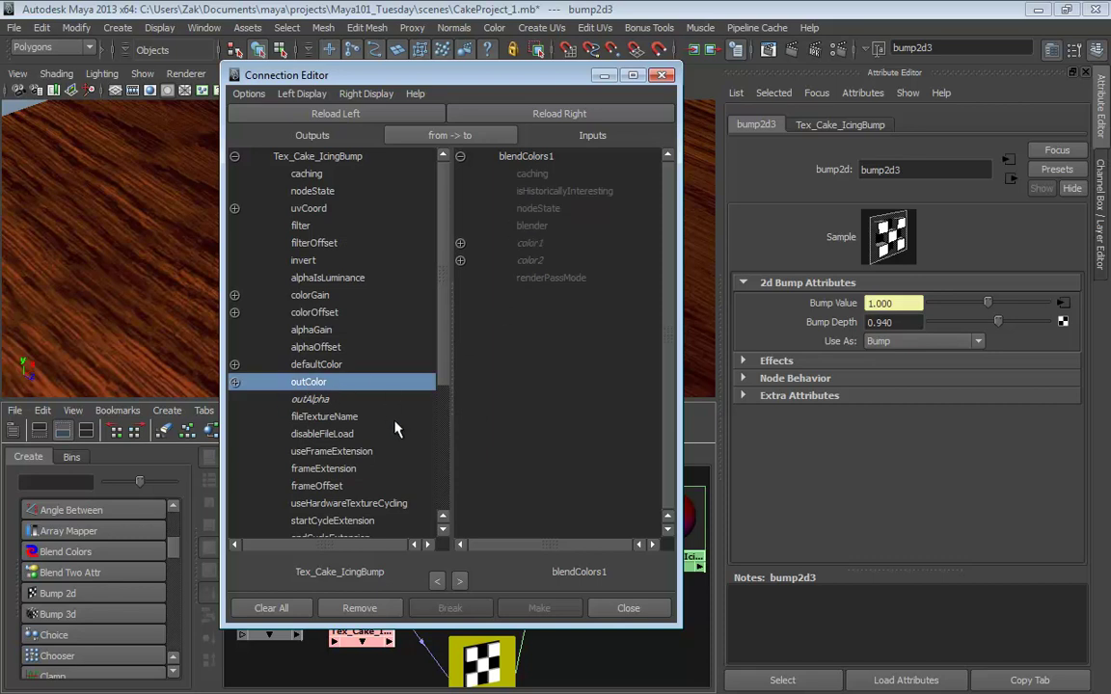
left_click(234, 382)
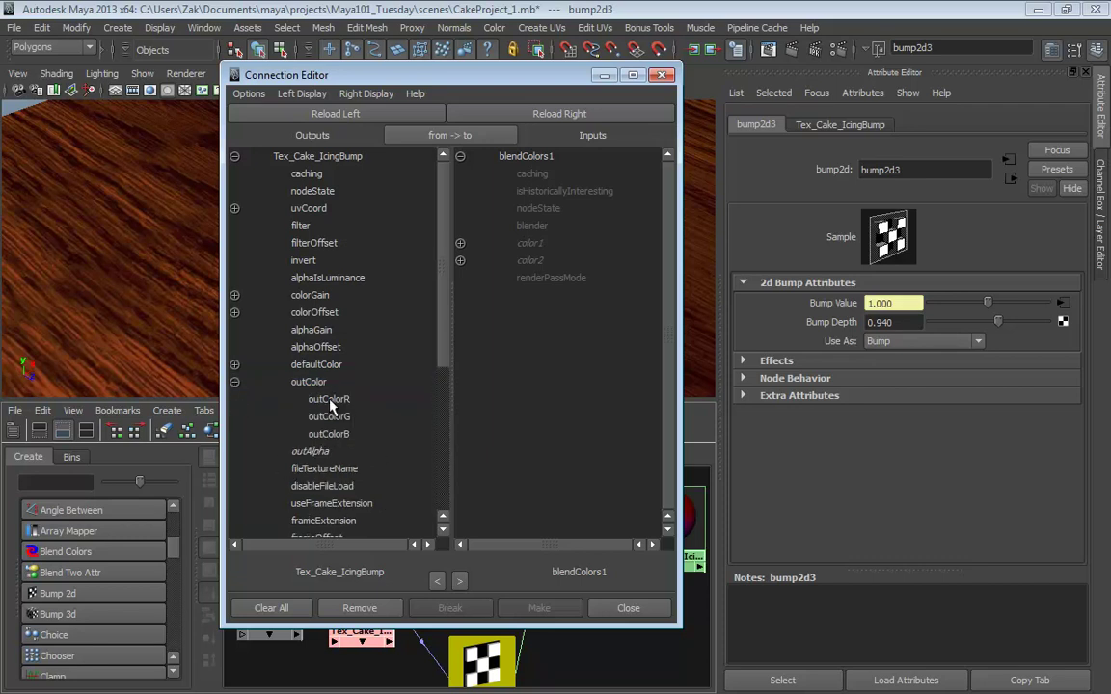
mouse_move(329, 403)
left_mouse_down()
mouse_move(338, 425)
mouse_move(336, 406)
left_mouse_up()
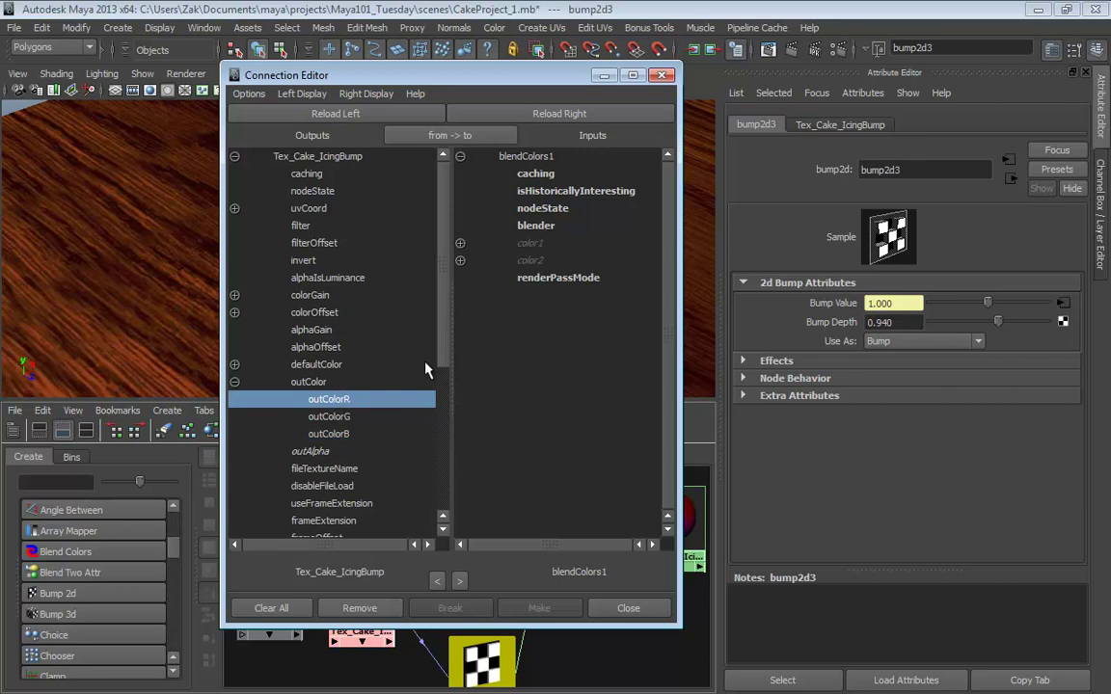
left_click_drag(453, 73, 718, 76)
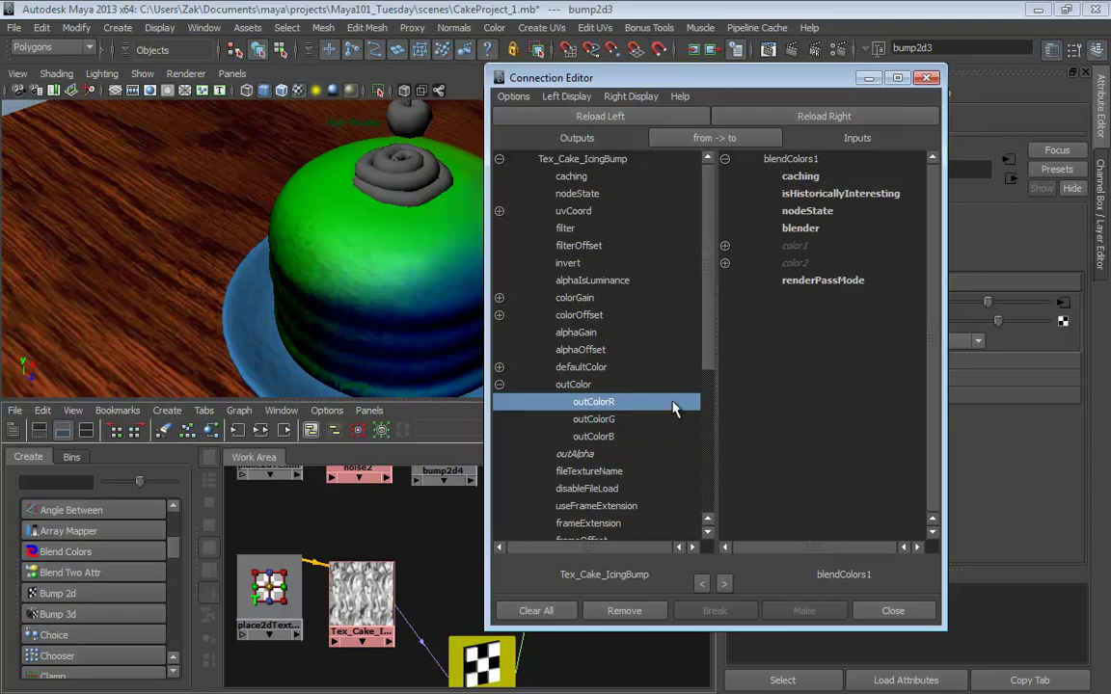
left_click(801, 227)
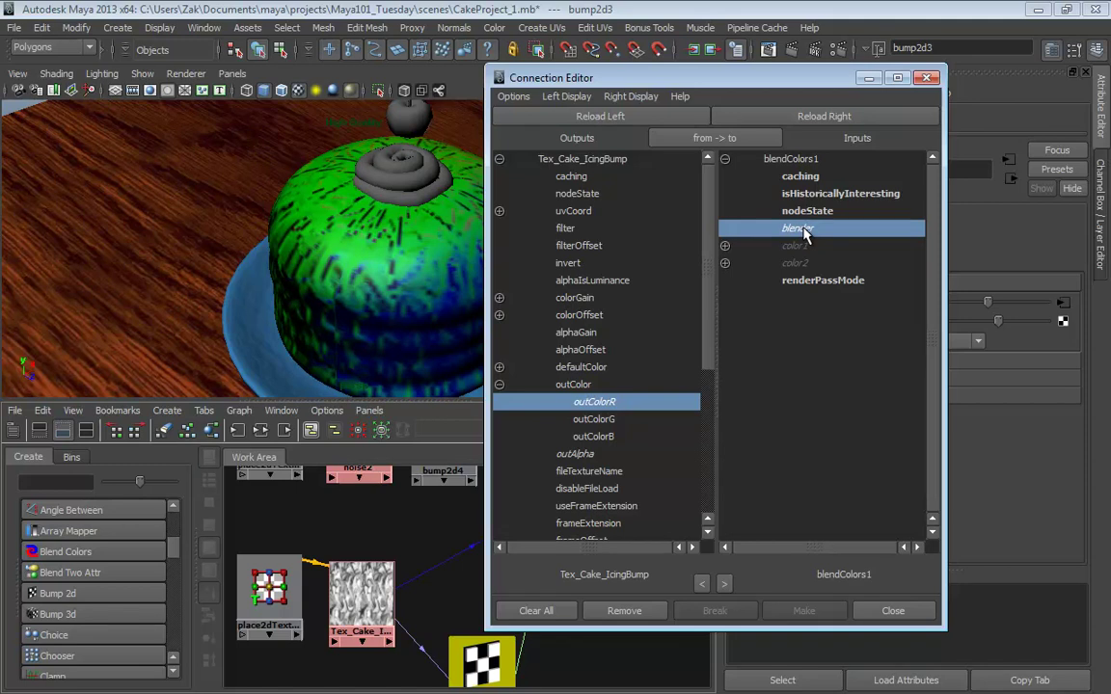
Shift blendColors1 slightly away from Mat_CakeIcing, leave the Connection Editor and inspect the attributes of Tex_Cake_IcingBump
left_click_drag(742, 79, 331, 83)
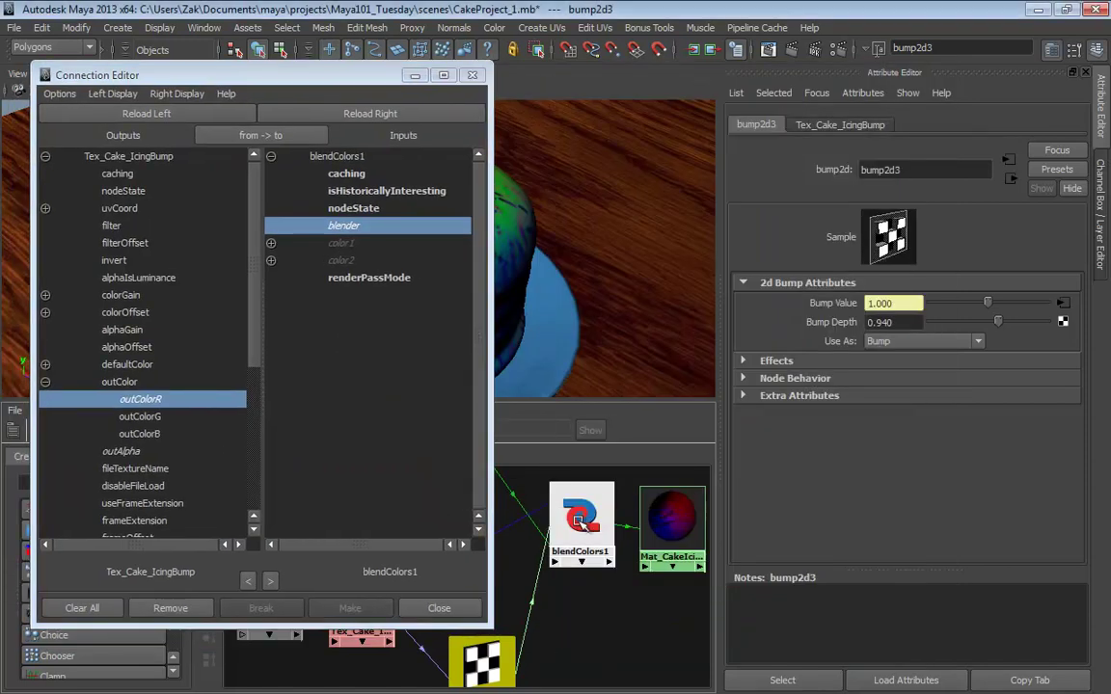
left_click_drag(579, 521, 561, 520)
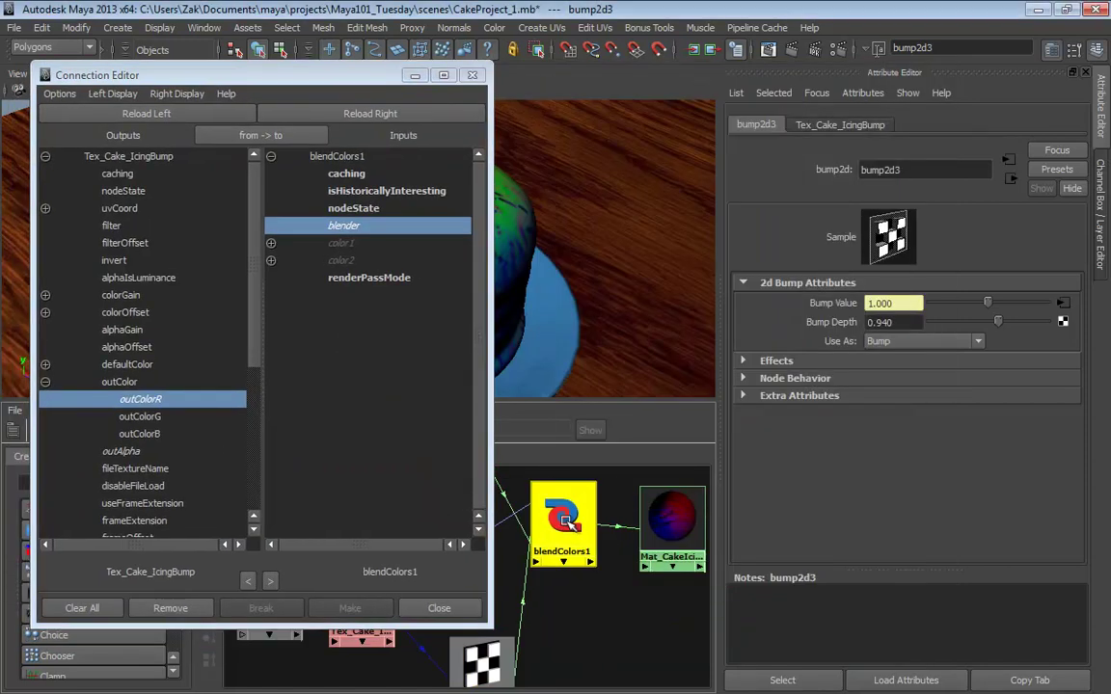
left_click(471, 75)
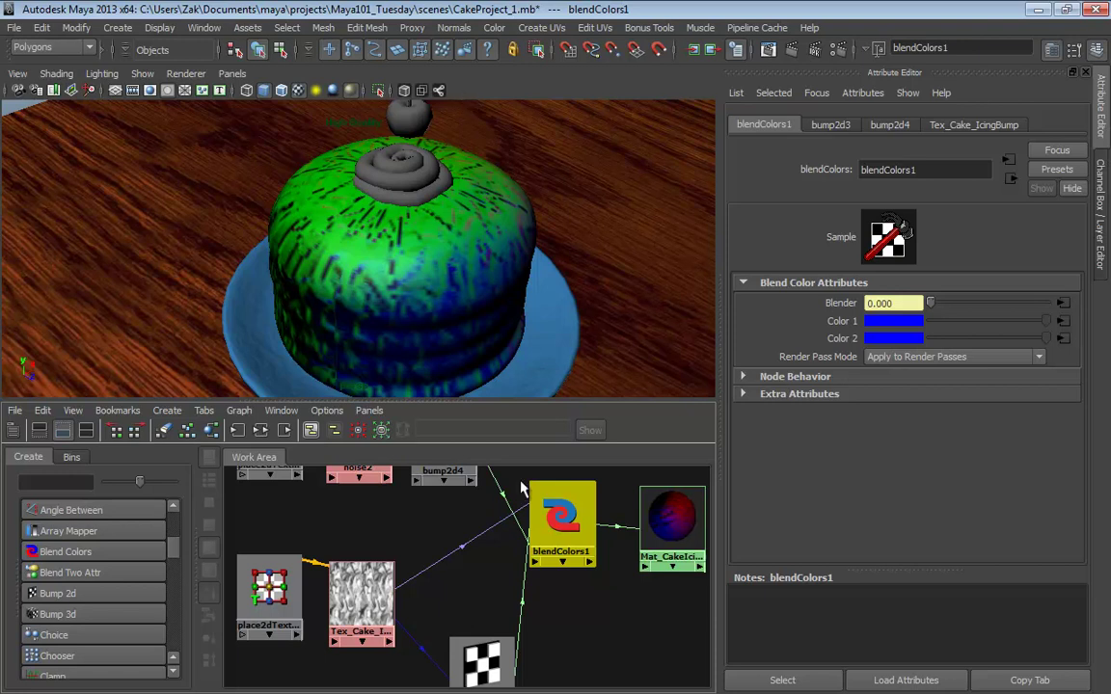
left_click(365, 590)
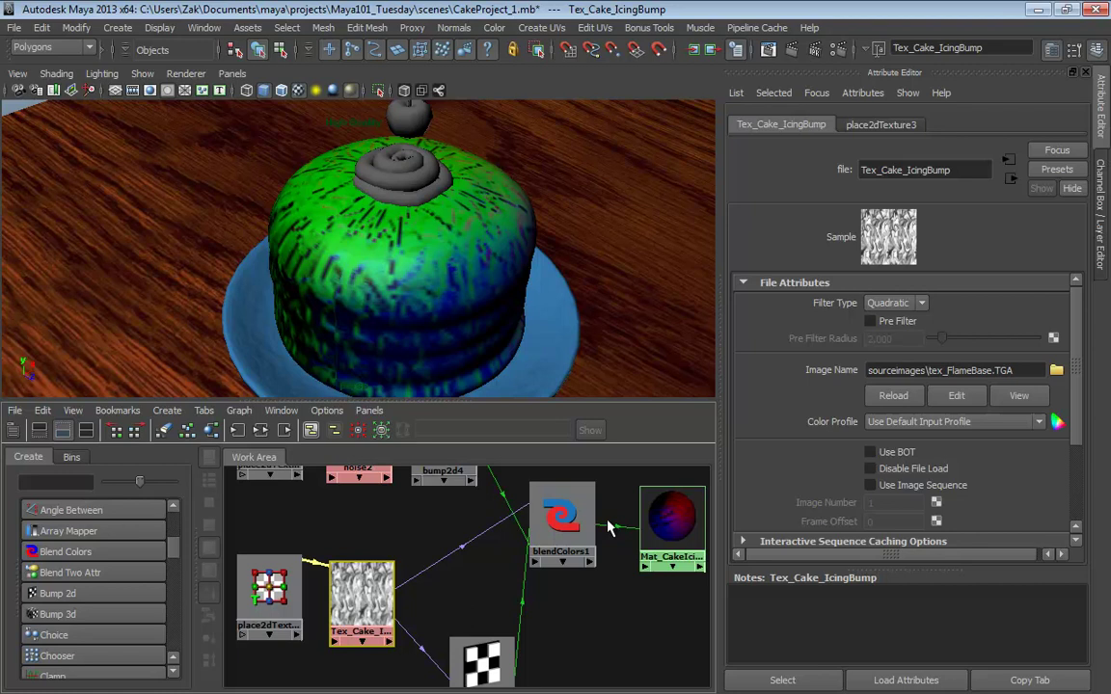
left_click(204, 412)
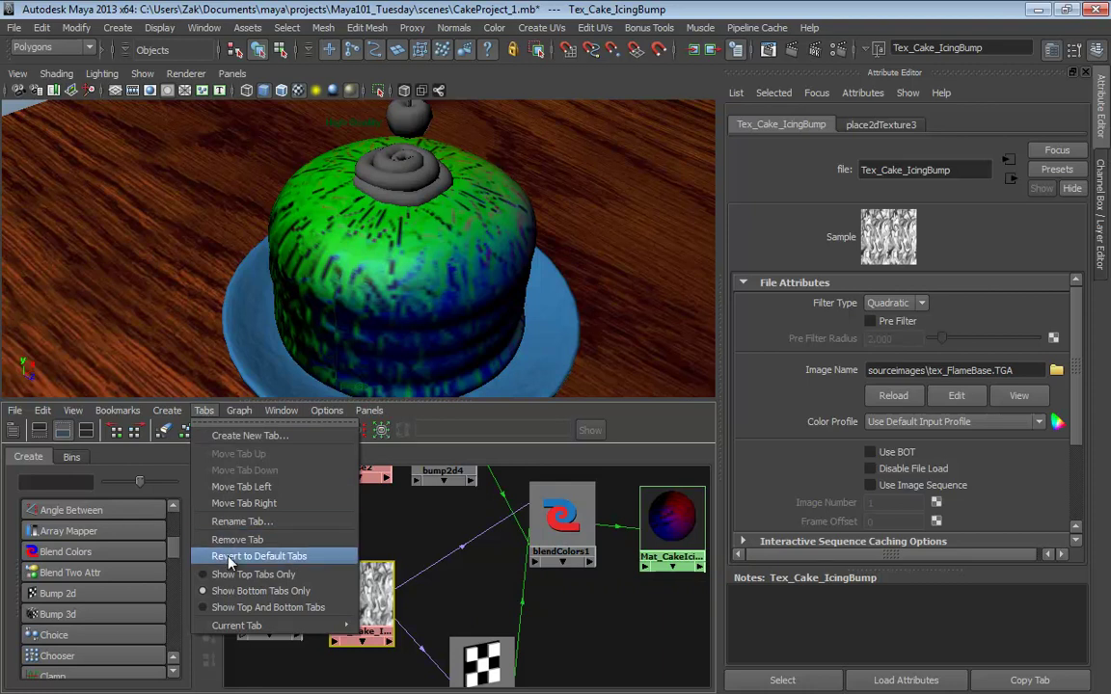
left_click(476, 569)
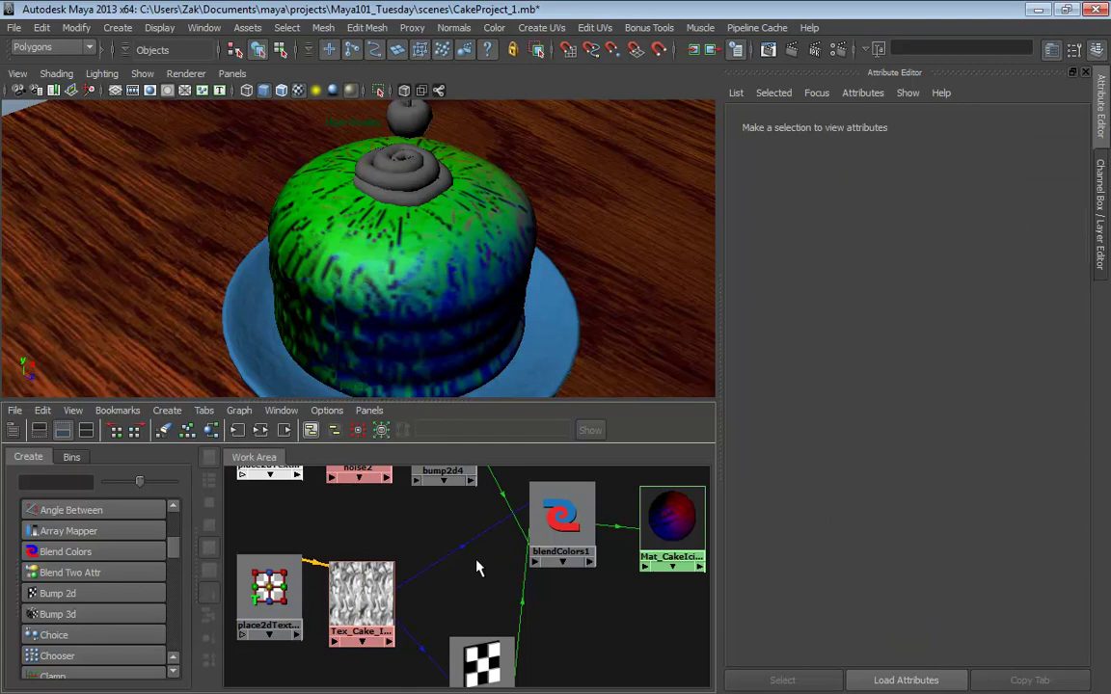
Move bump2d3 back up beside Tex_Cake_IcingBump and delete the connection from Tex_Cake_IcingBump to the blender input of blendColors1
middle_click_drag(609, 604, 546, 594, "alt")
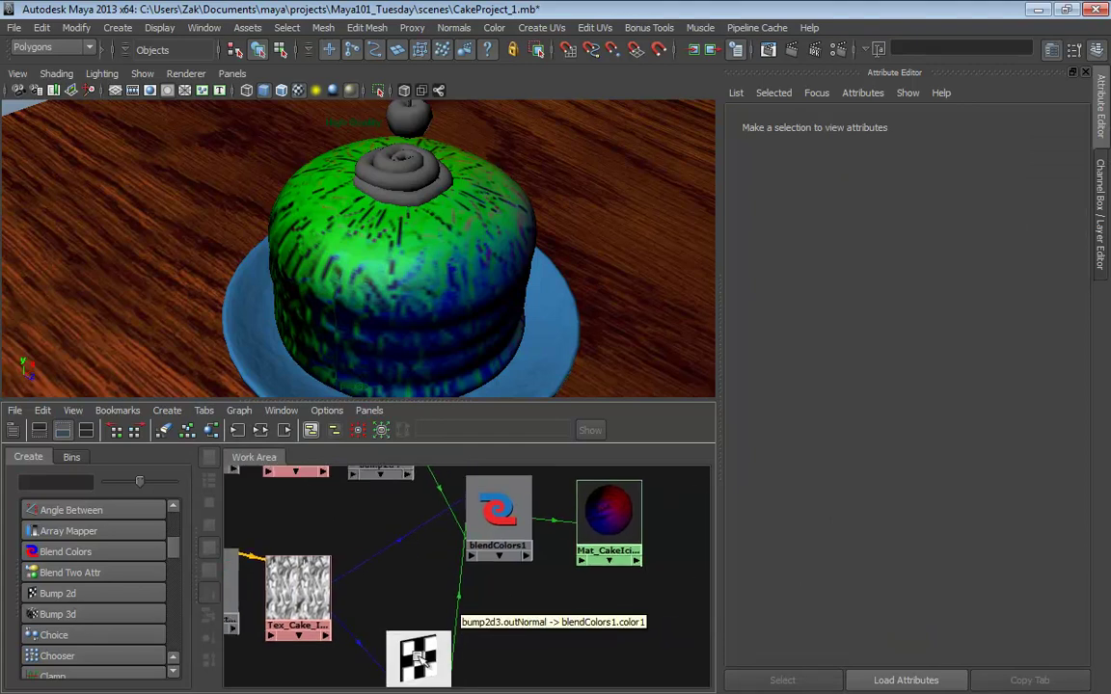
left_click_drag(418, 658, 401, 603)
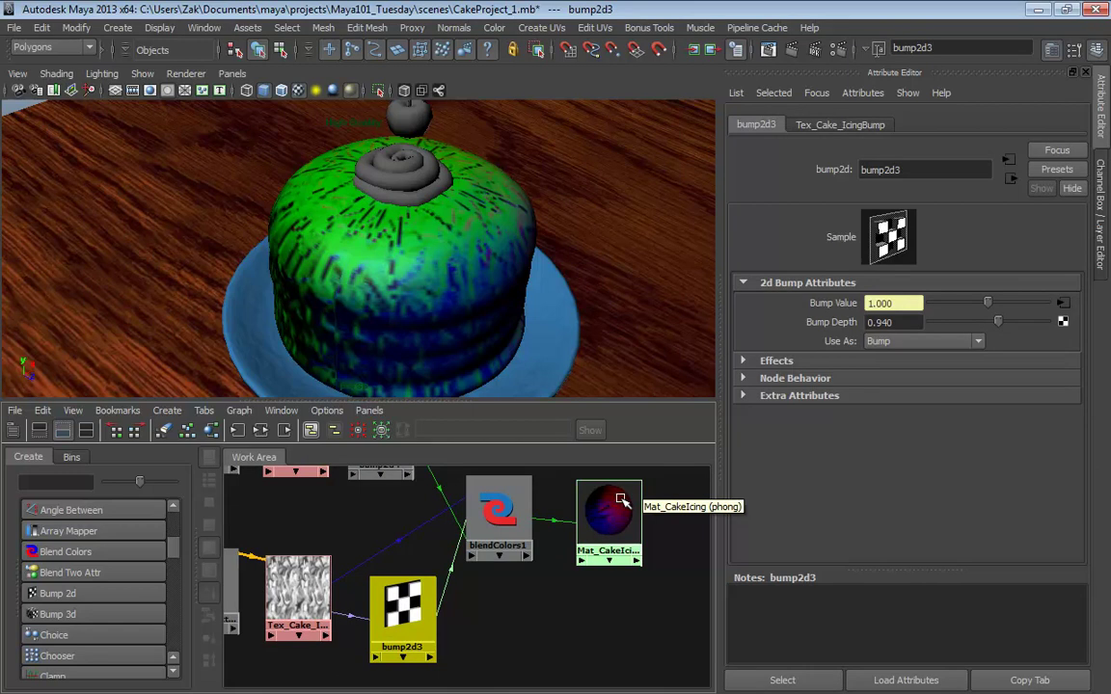
left_click_drag(413, 559, 413, 560)
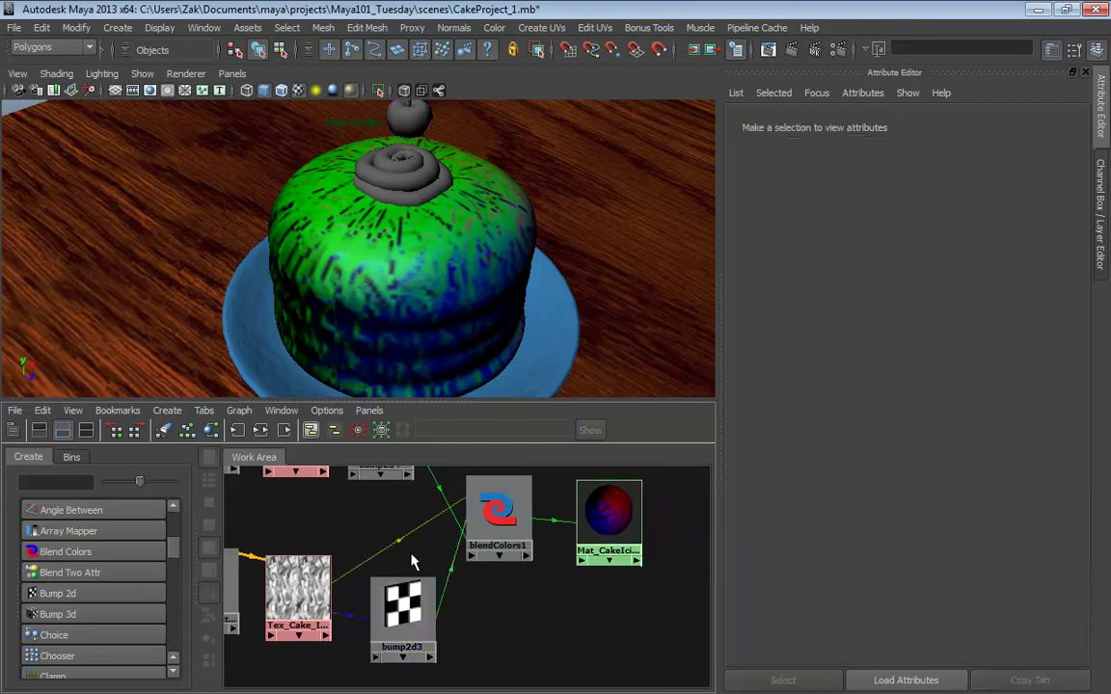
key("Delete")
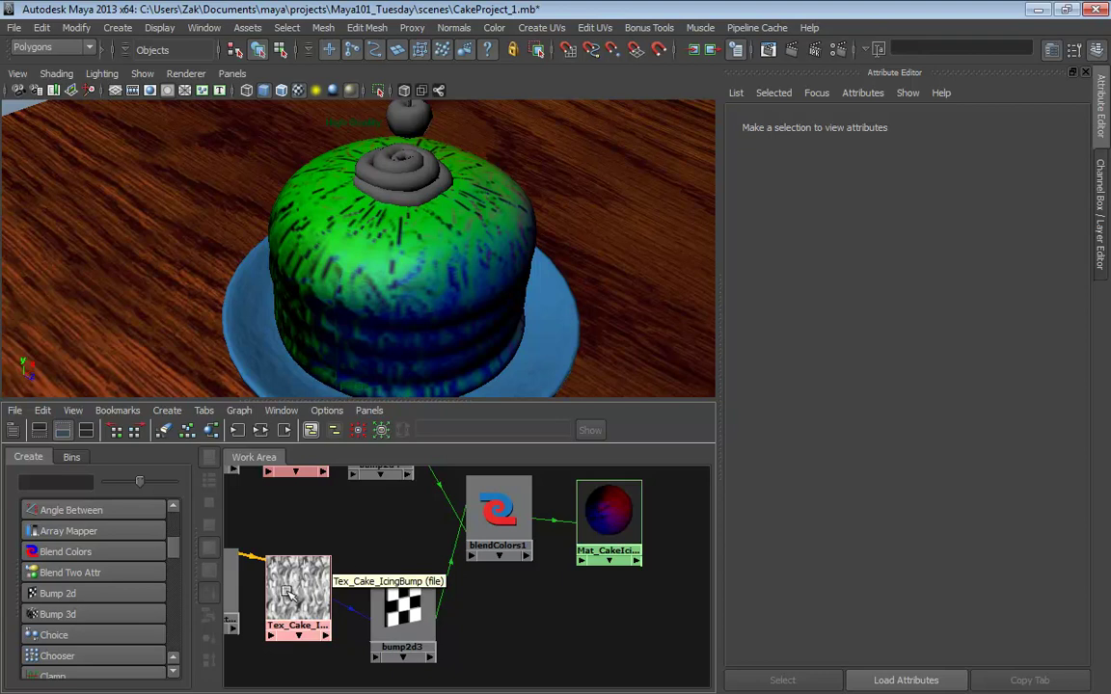
Connect the outColorR of Tex_Cake_IcingBump to the blender input of blendColors1 through the Connection Editor
middle_click_drag(285, 595, 504, 510)
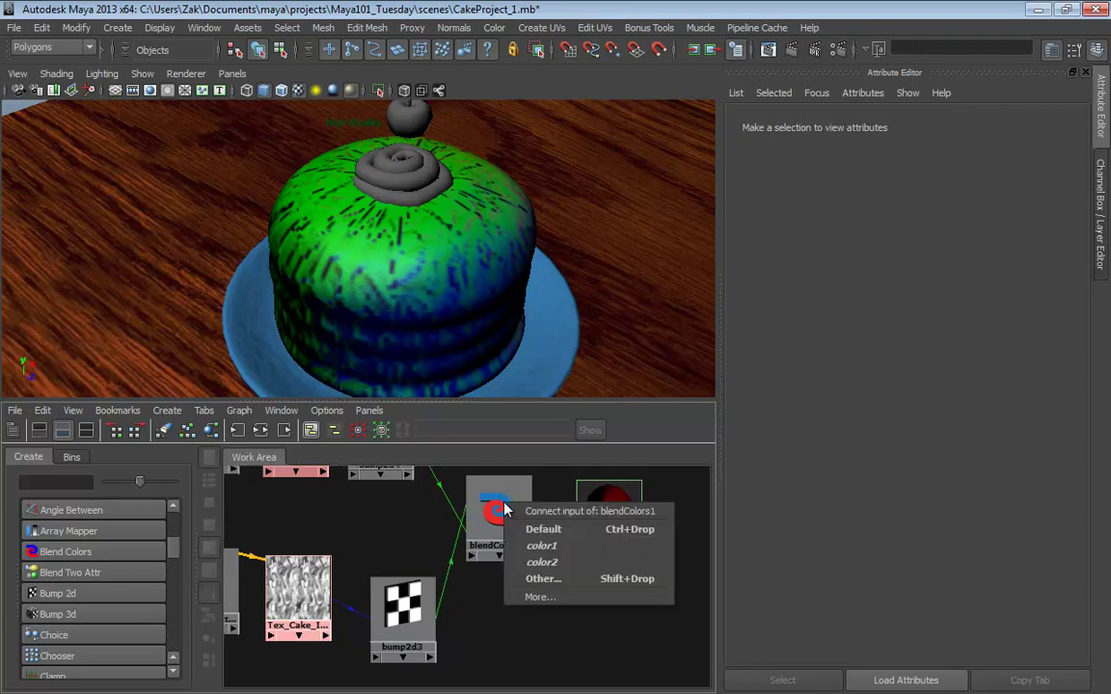
left_click(542, 579)
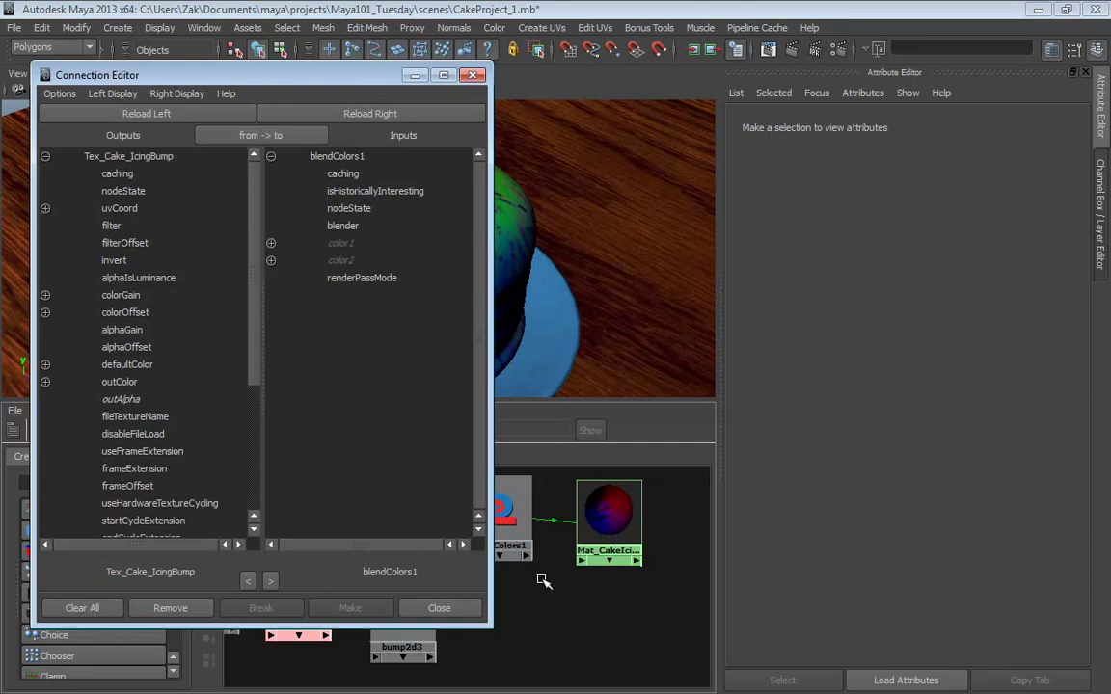
left_click(45, 383)
left_click(45, 382)
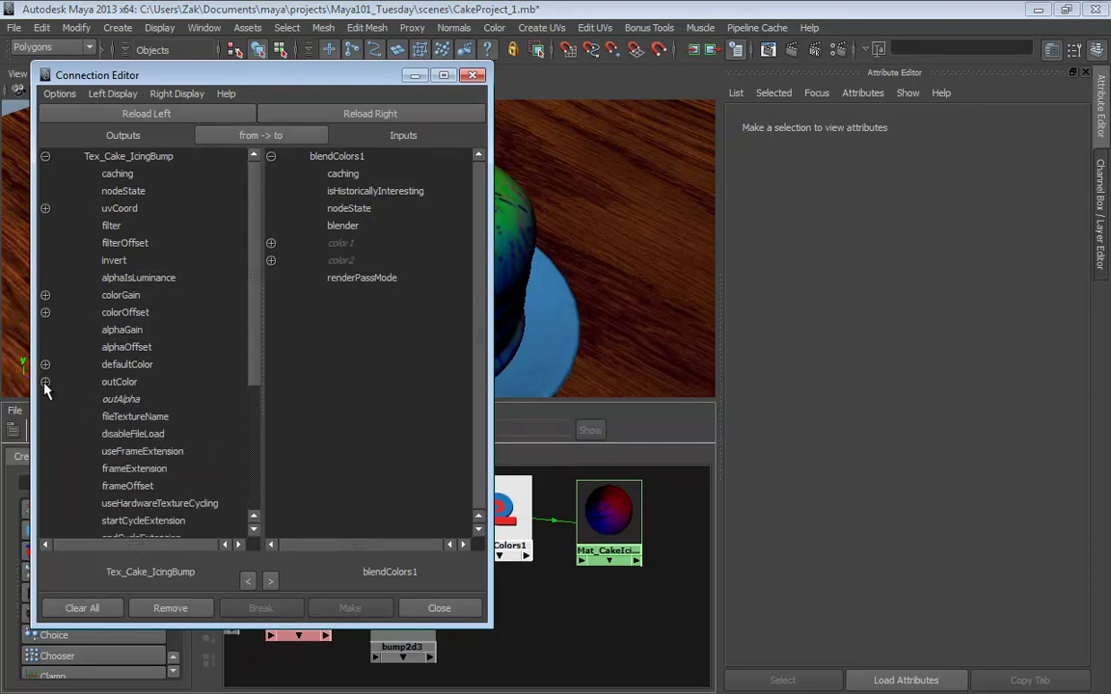
left_click(119, 400)
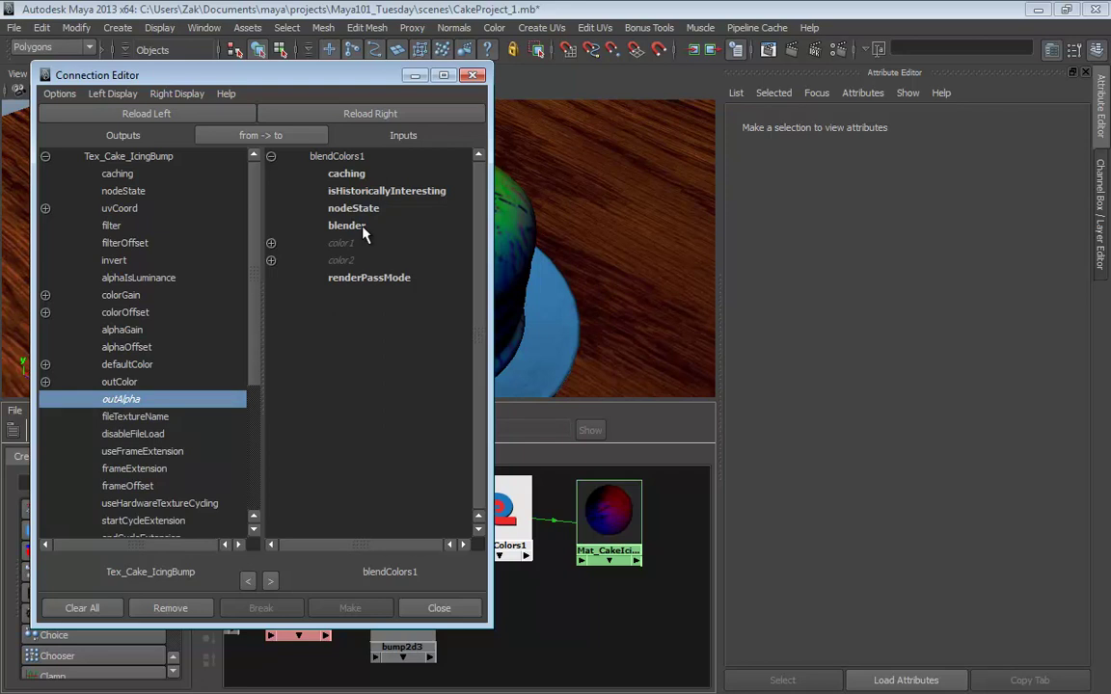
left_click(45, 383)
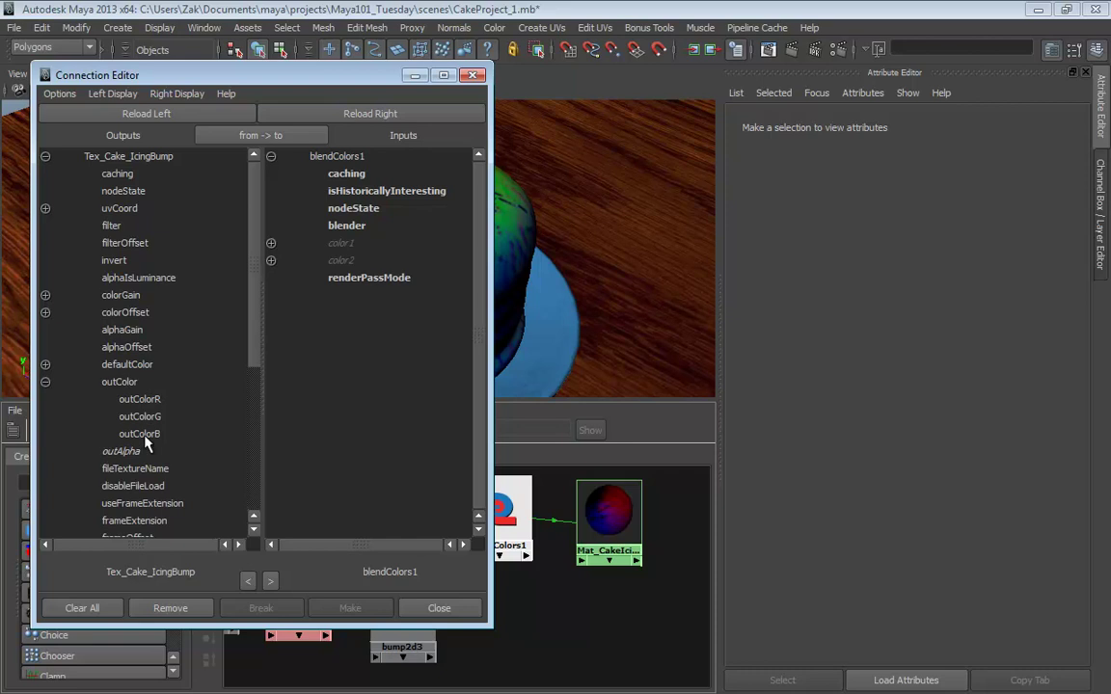
left_click(148, 401)
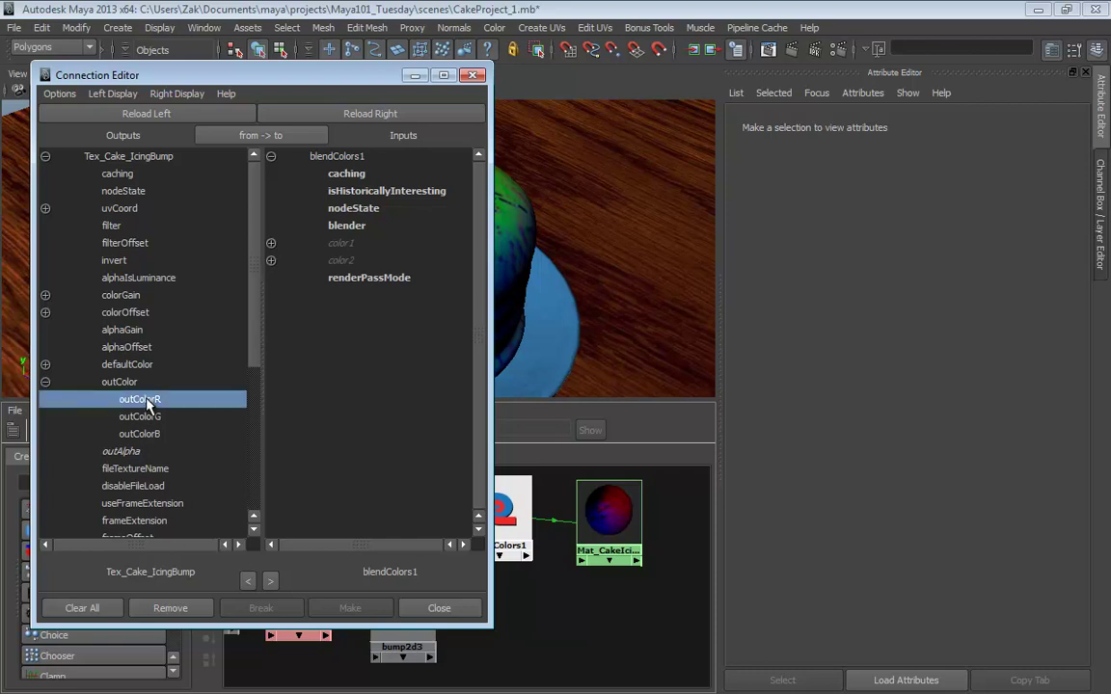
left_click(350, 228)
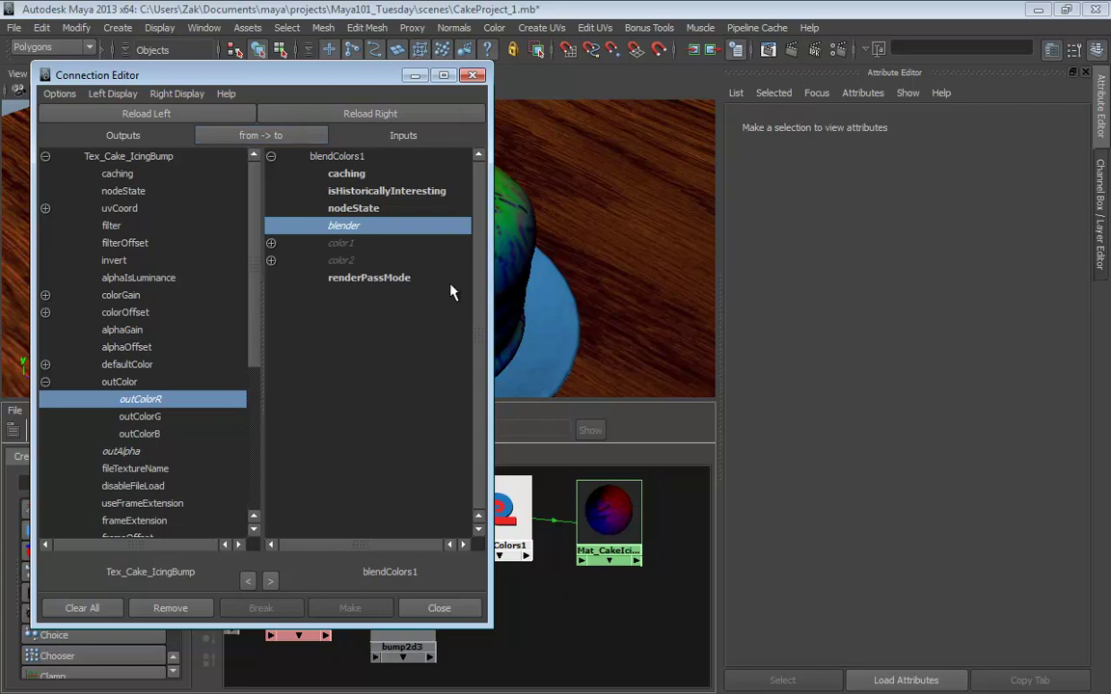
left_click(471, 76)
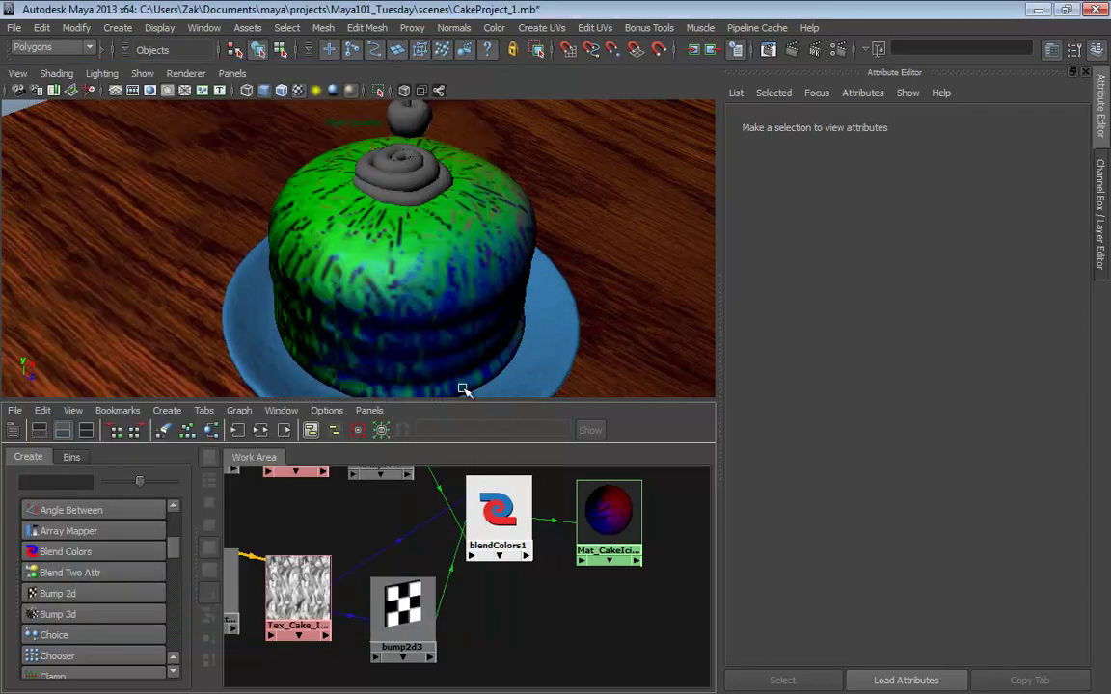
Delete the connection between blendColors1 and Mat_CakeIcing in the Hypershade
left_click(551, 520)
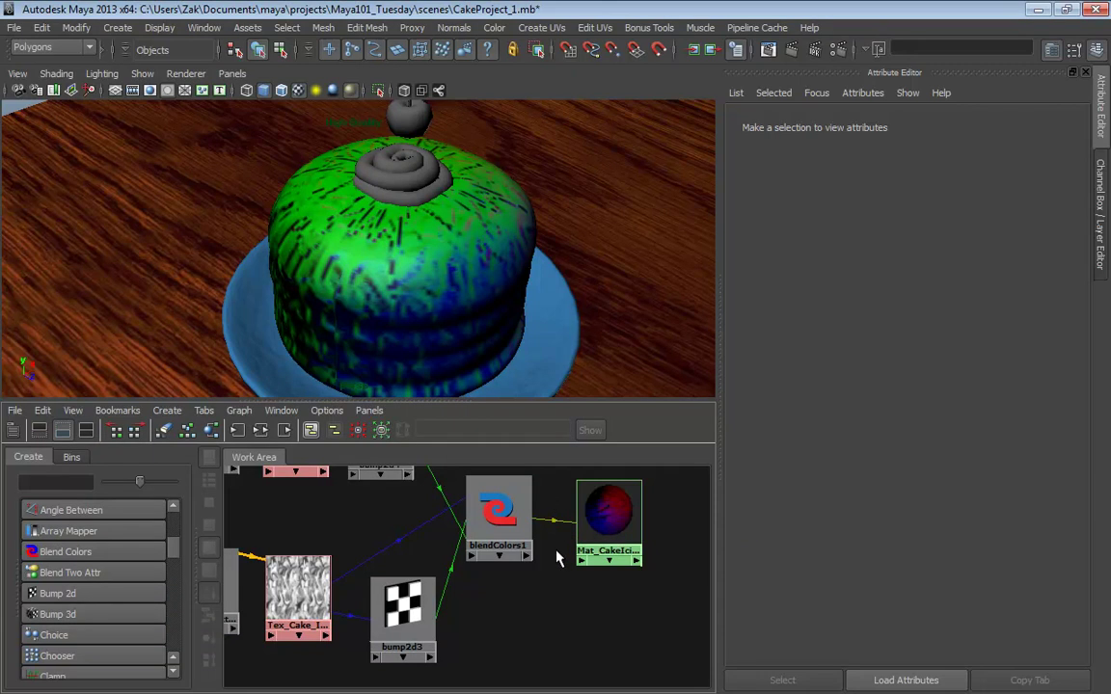
key("Delete")
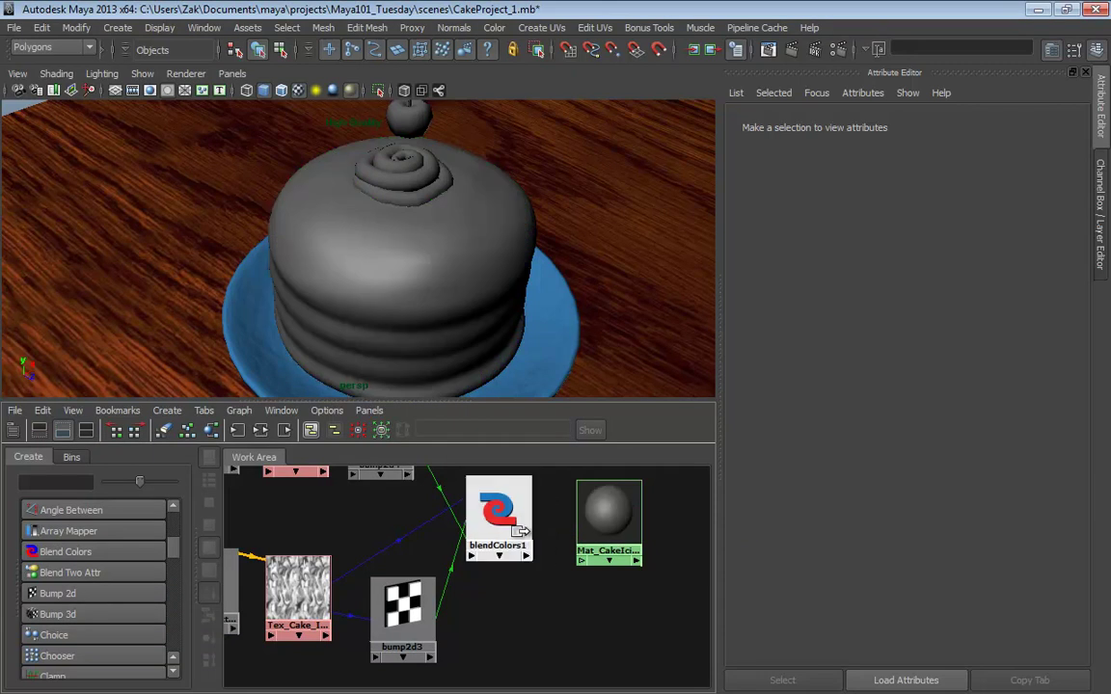
Try to connect blendColors1 to the bump map of Mat_CakeIcing, and delete the extra bump2d5 node
middle_click_drag(497, 503, 595, 509)
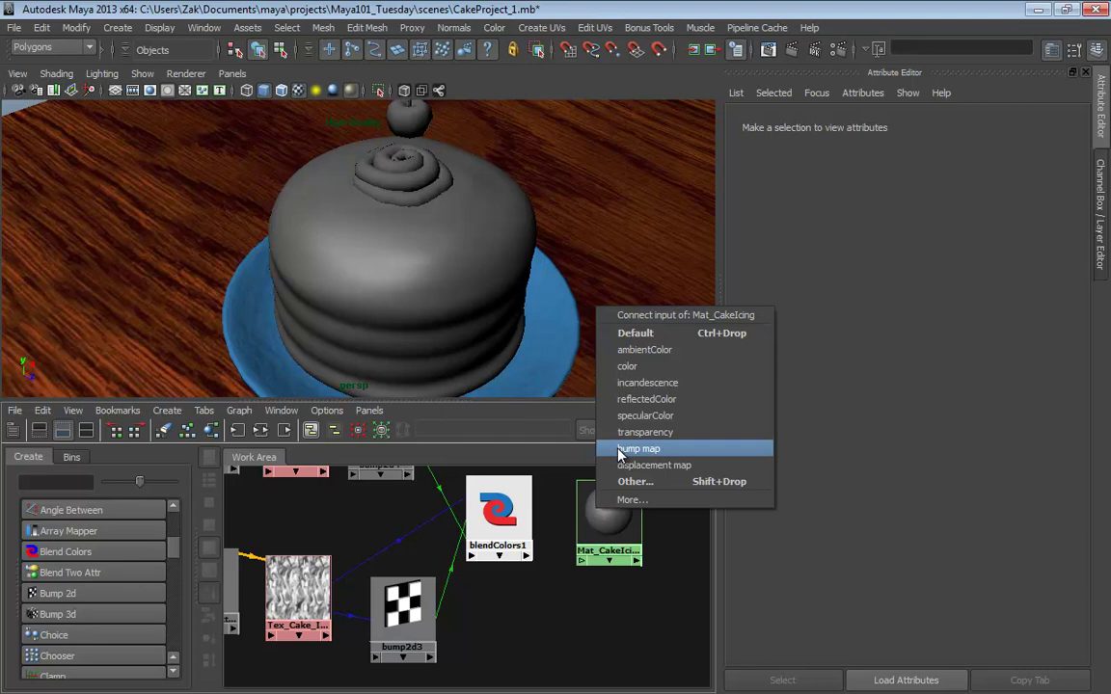
left_click(620, 450)
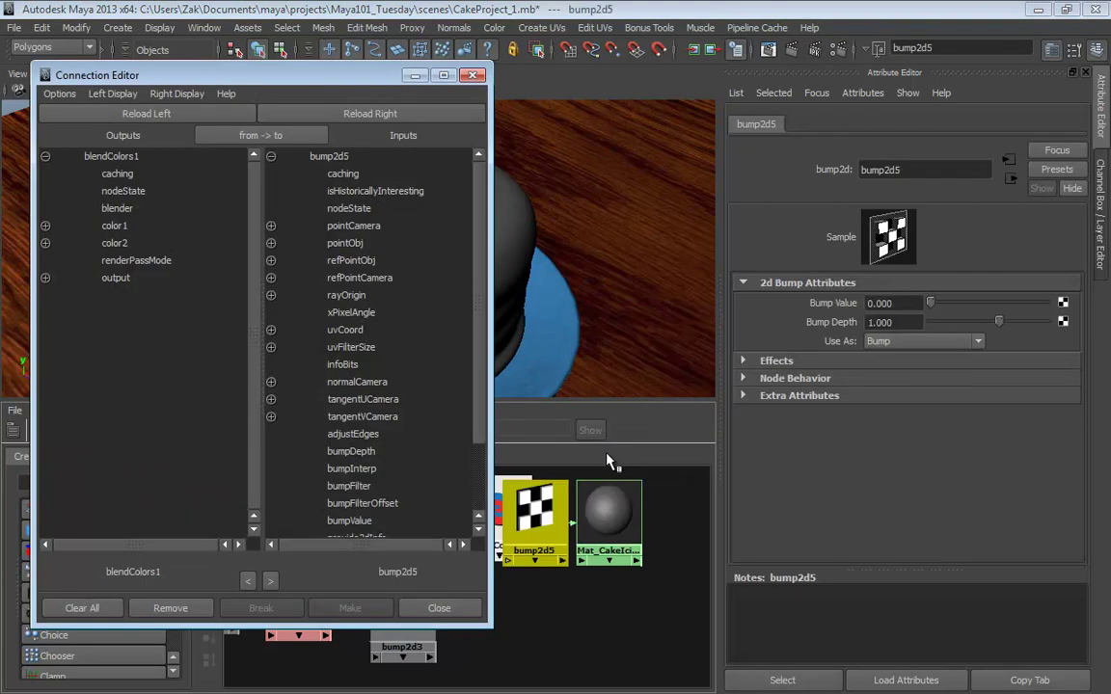
left_click(473, 75)
left_click(608, 511)
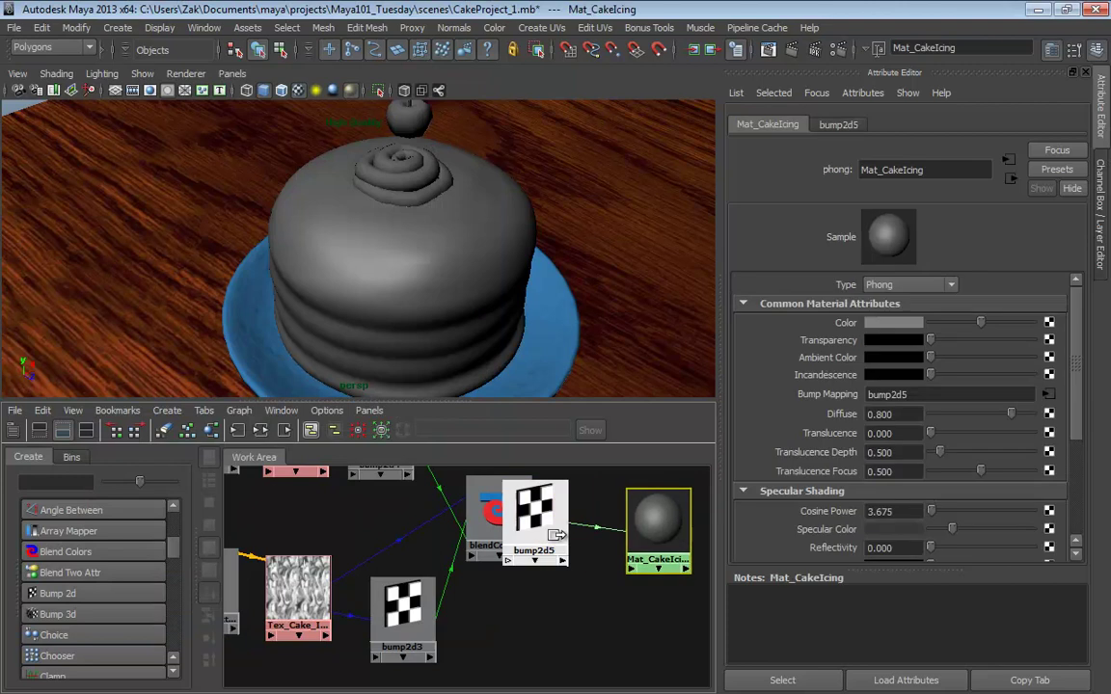
left_click_drag(535, 511, 553, 556)
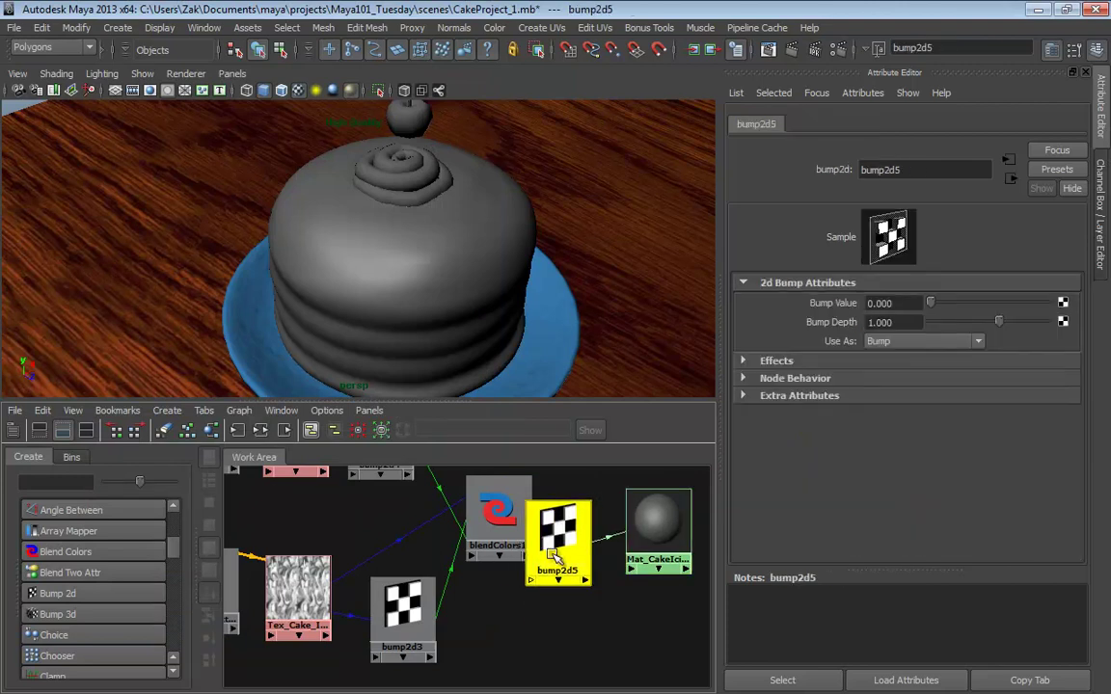
key("Delete")
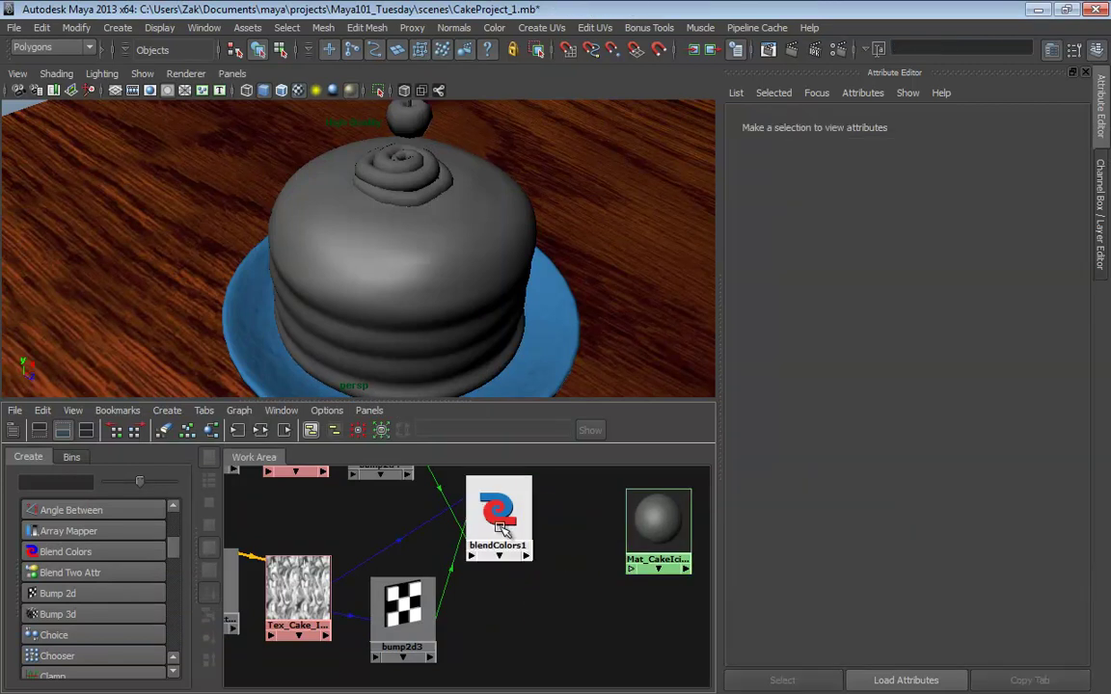
Move blendColors1 slightly toward Mat_CakeIcing and look through the material's inputs in the Connection Editor
left_click_drag(505, 524, 522, 533)
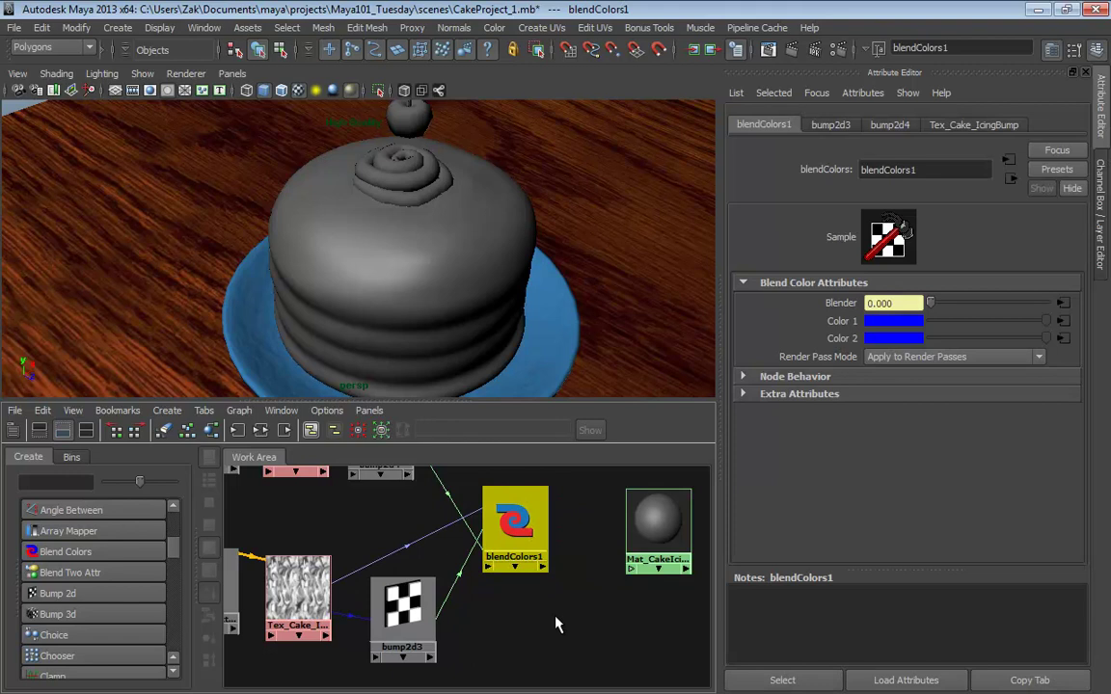
middle_click_drag(556, 625, 499, 590, "alt")
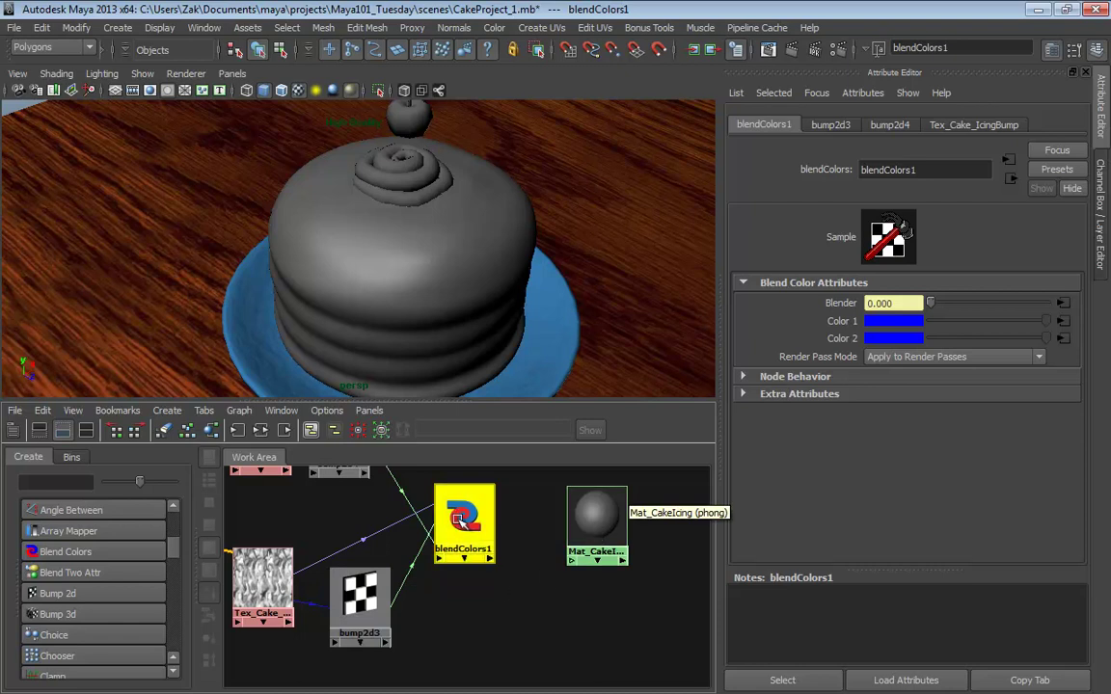
middle_click_drag(459, 516, 595, 528)
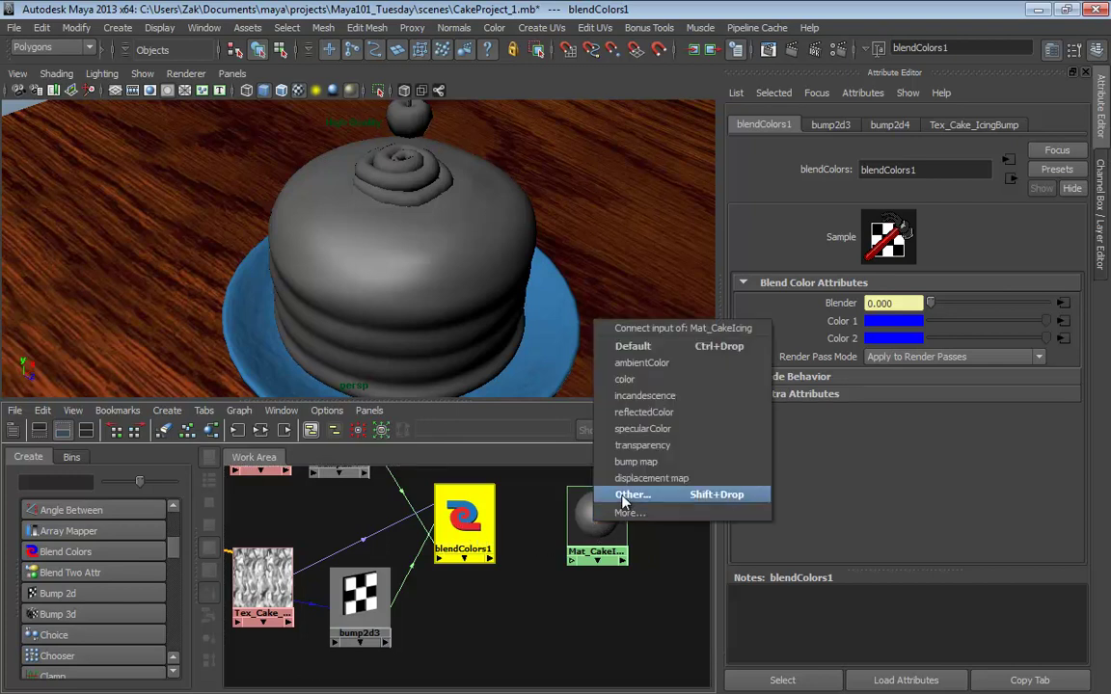
left_click(622, 496)
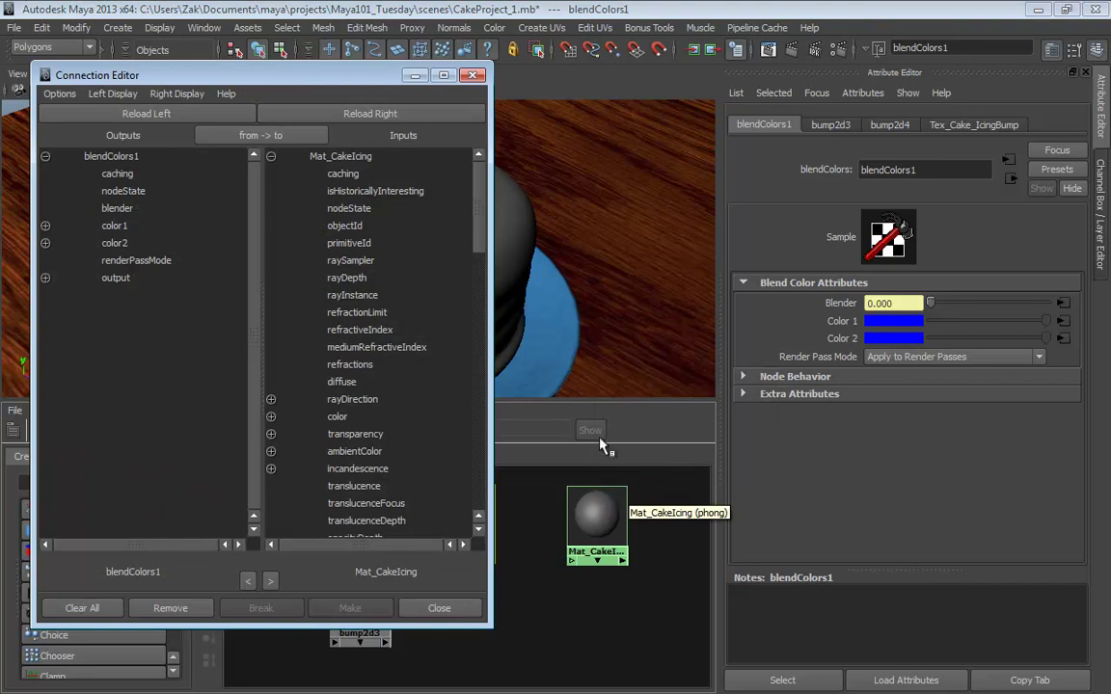
scroll(478, 222, "down", 3)
left_click_drag(474, 278, 482, 220)
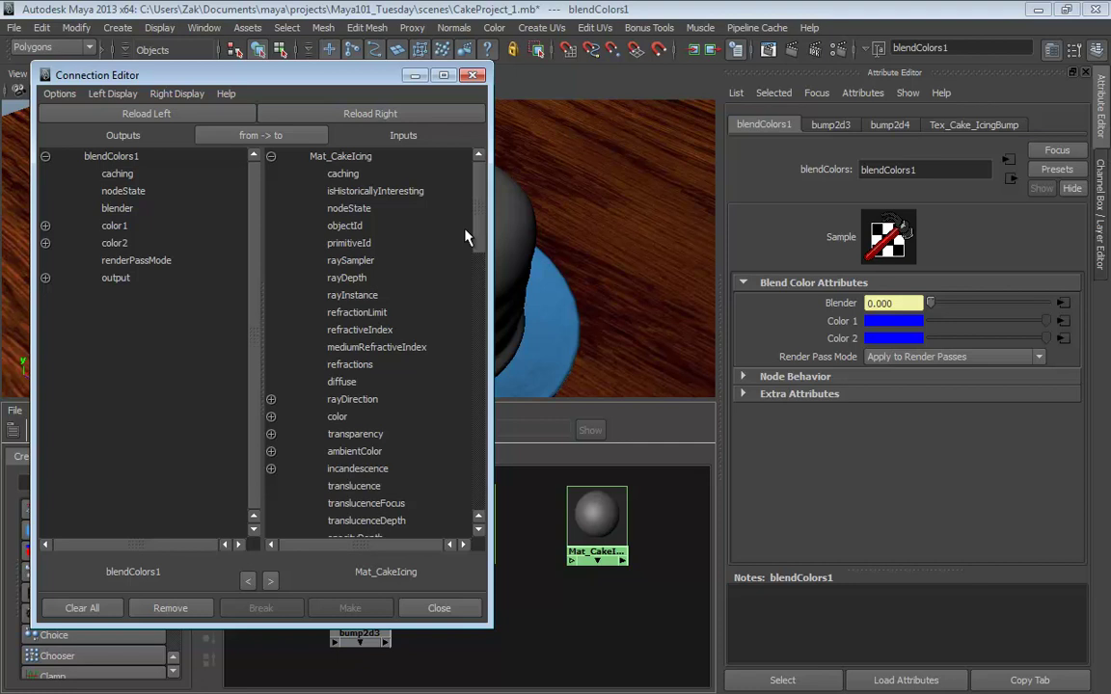
left_click(473, 75)
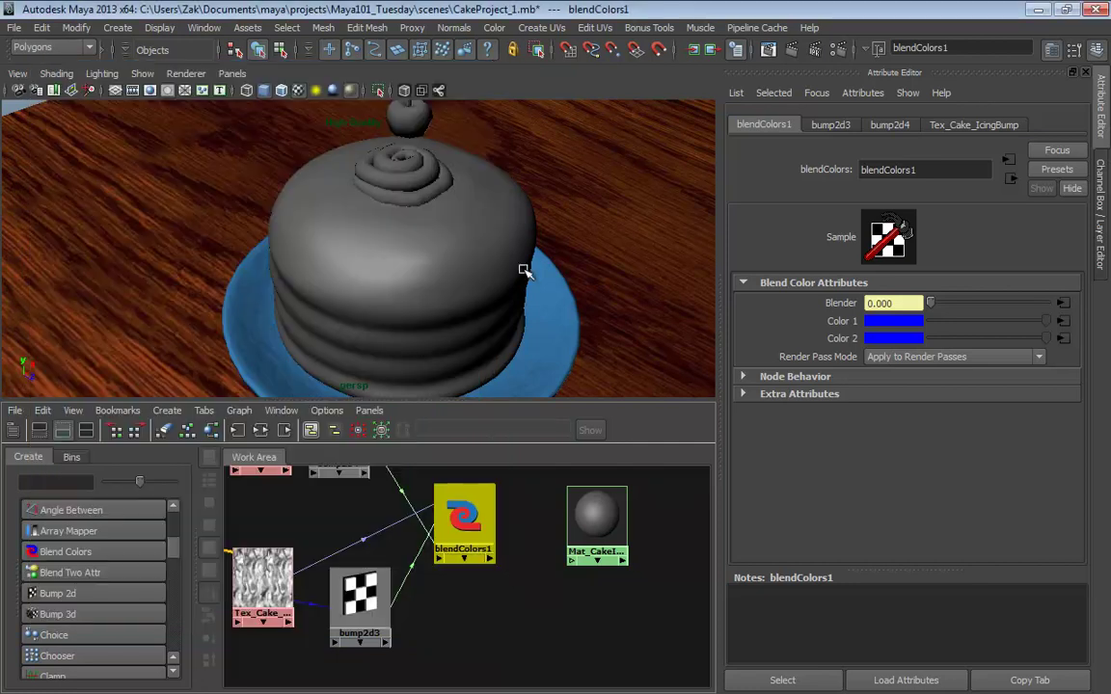
Examine the Mat_CakeIcing inputs against blendColors1 in the Connection Editor, with hidden attributes turned off and back on
middle_click_drag(464, 520, 592, 521)
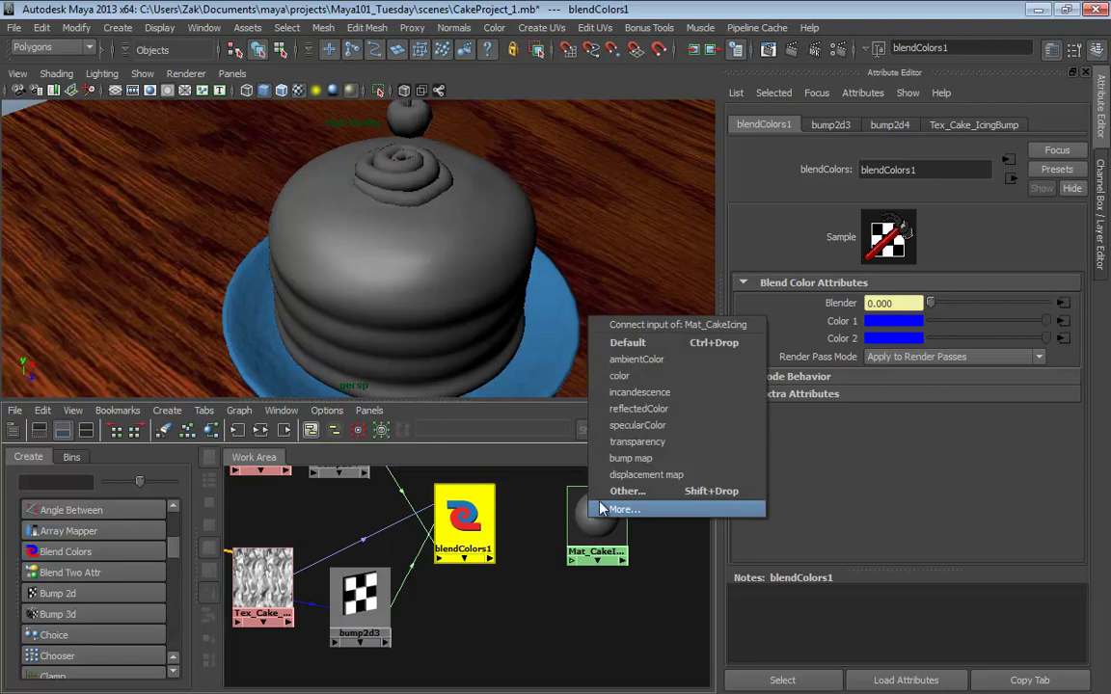
left_click(604, 492)
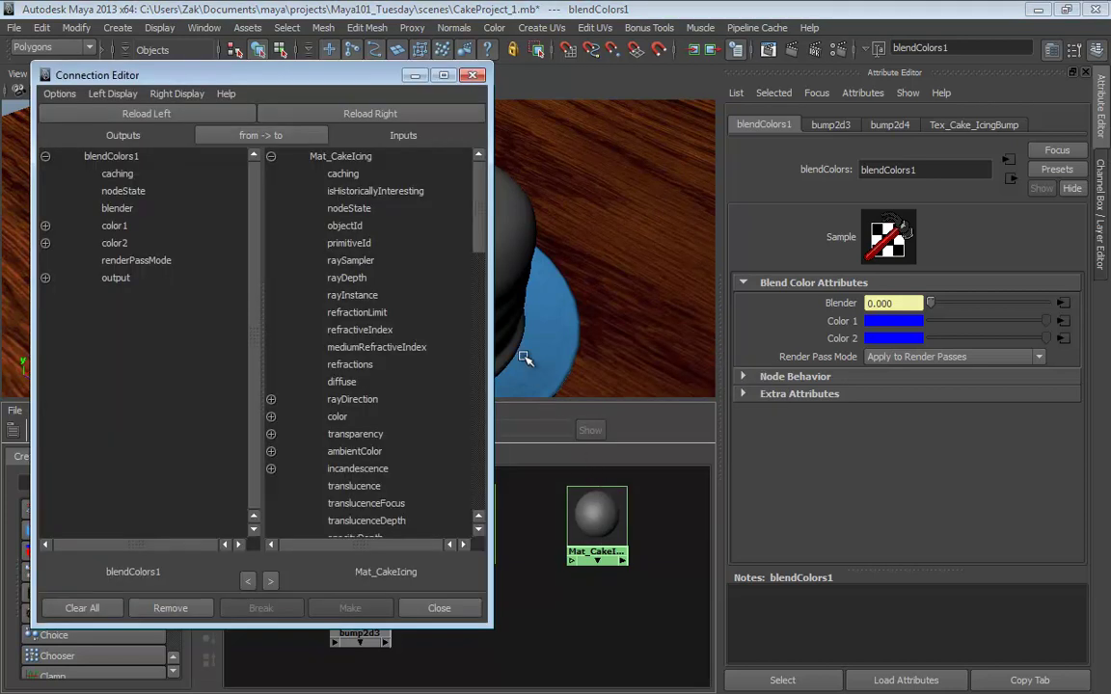
scroll(478, 246, "down", 1)
left_click_drag(477, 246, 477, 352)
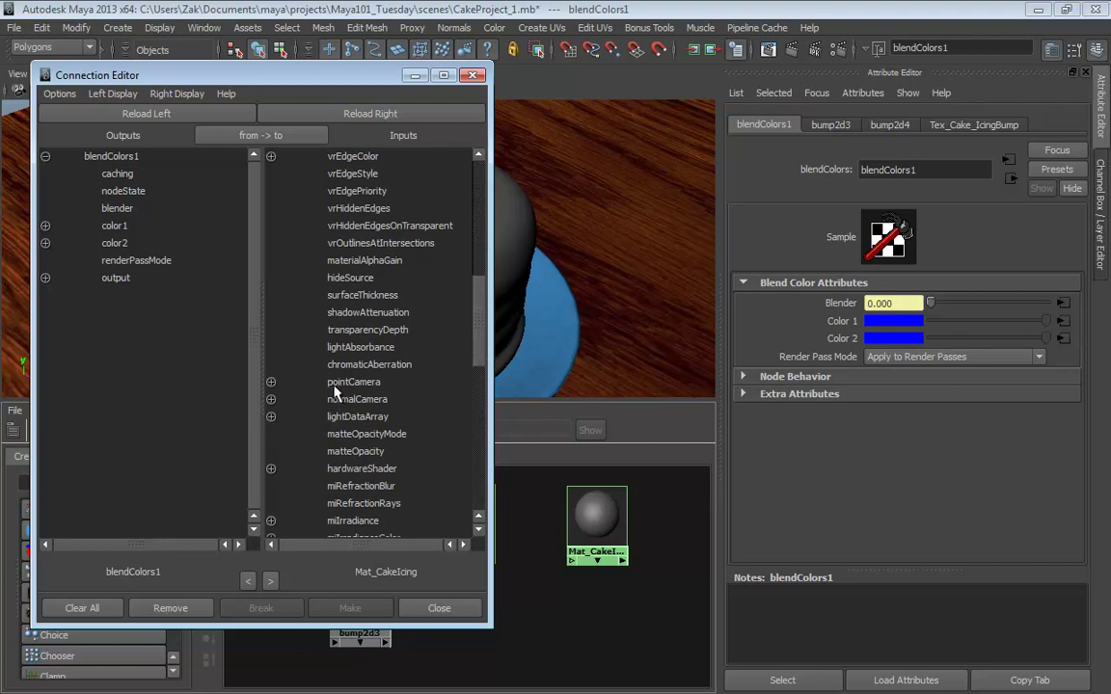
left_click(170, 95)
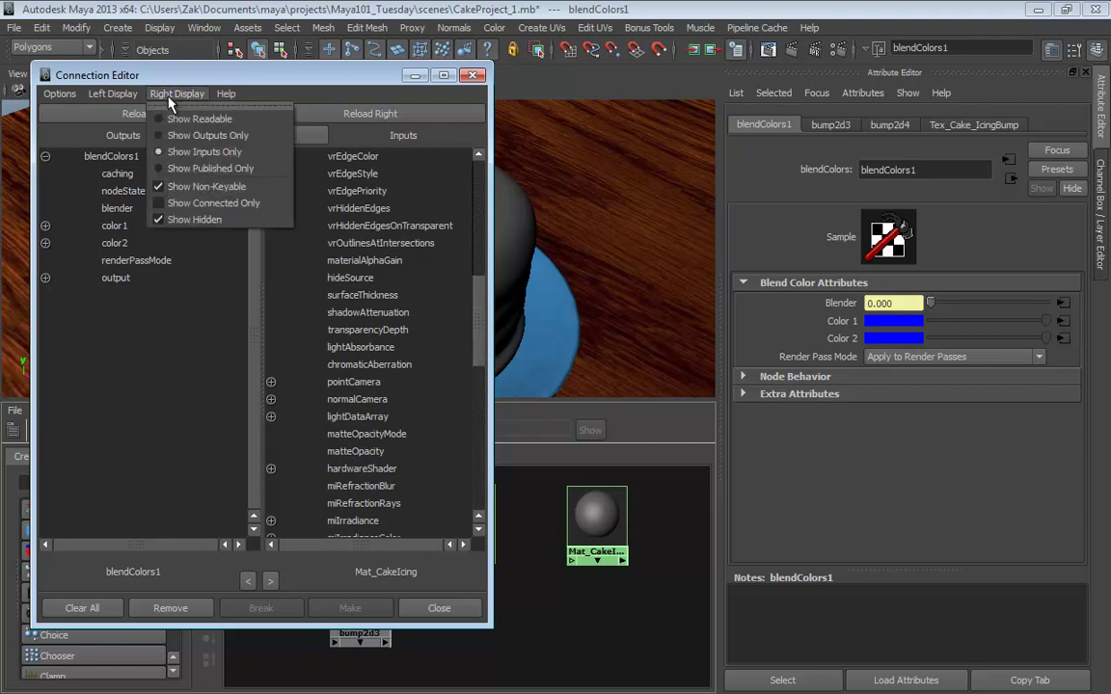
left_click(193, 219)
left_click_drag(480, 332, 461, 429)
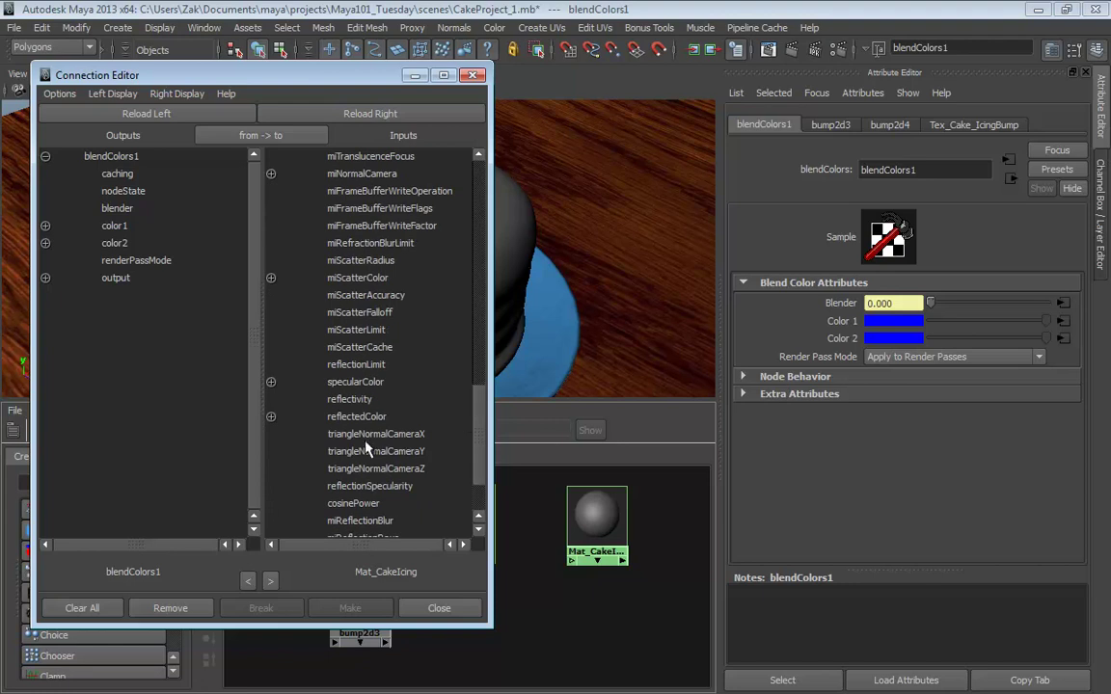
left_click_drag(482, 436, 482, 356)
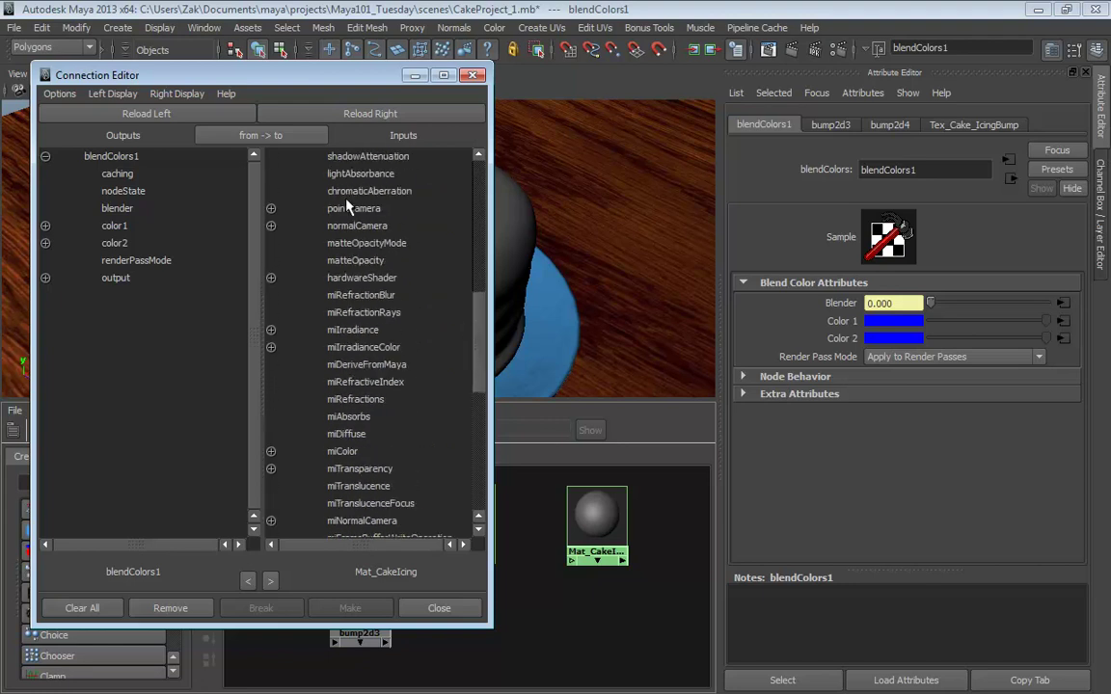
left_click(177, 93)
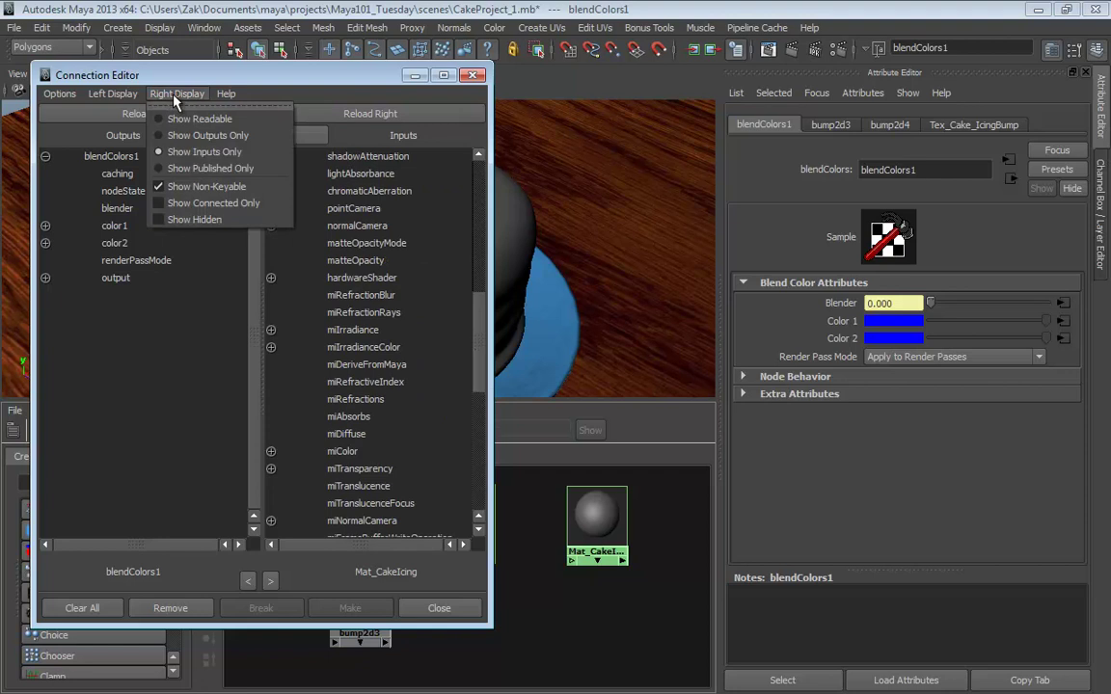
left_click(195, 220)
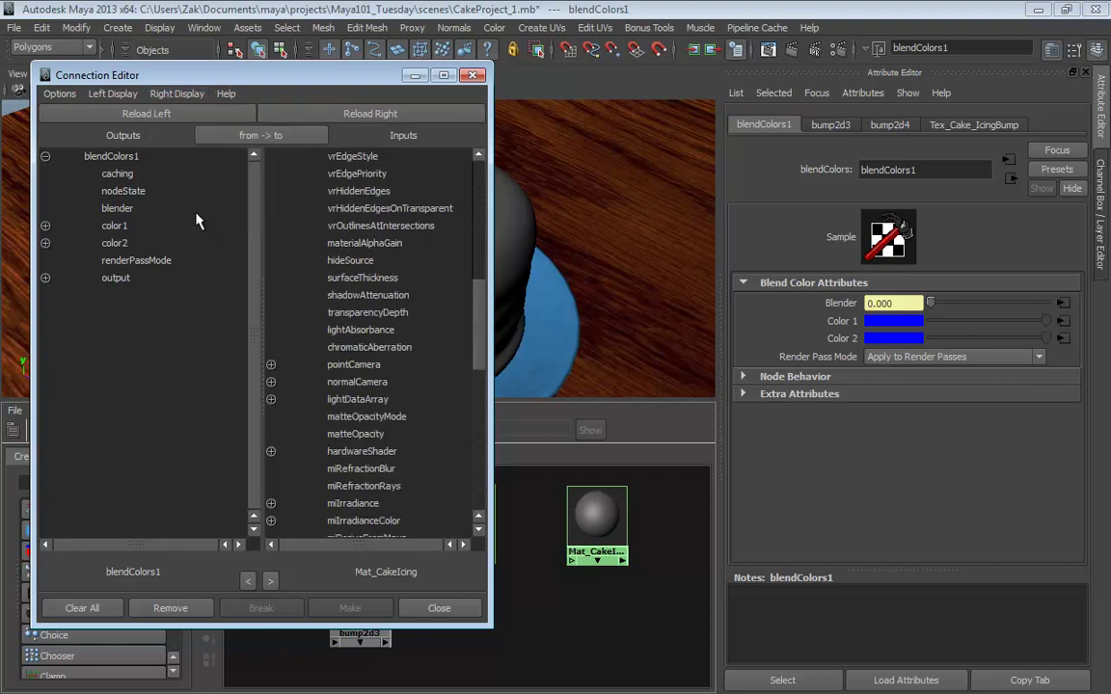
Try connecting the output of blendColors1 to the normalCamera input of Mat_CakeIcing, break that connection and leave the Connection Editor
left_click_drag(478, 274, 479, 311)
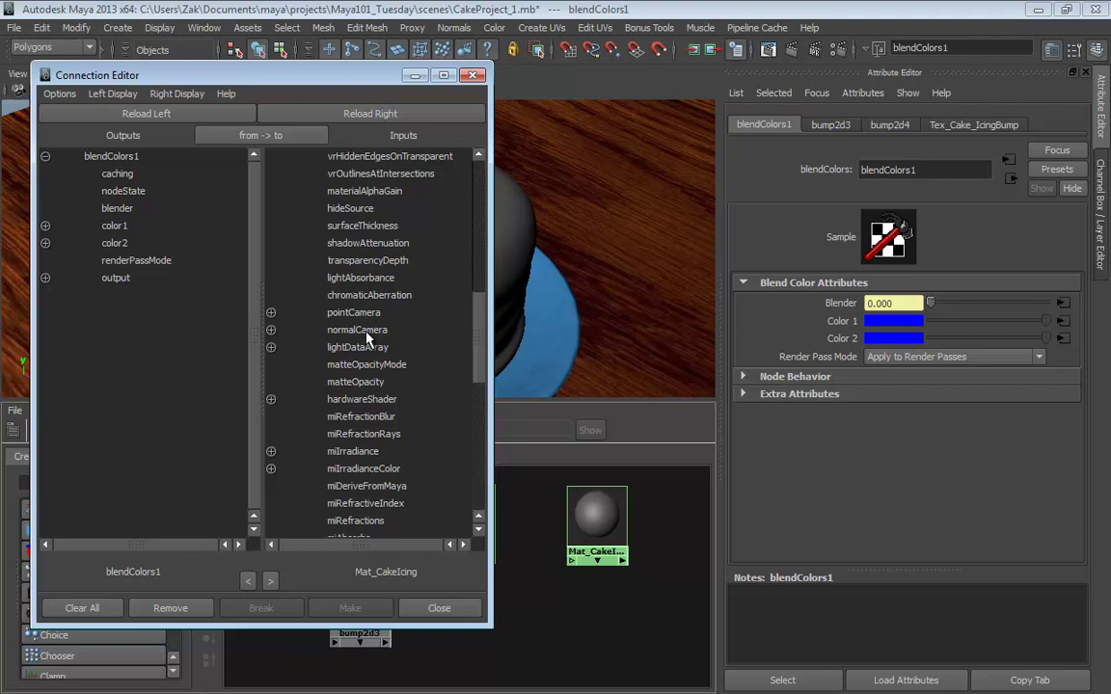
left_click(116, 279)
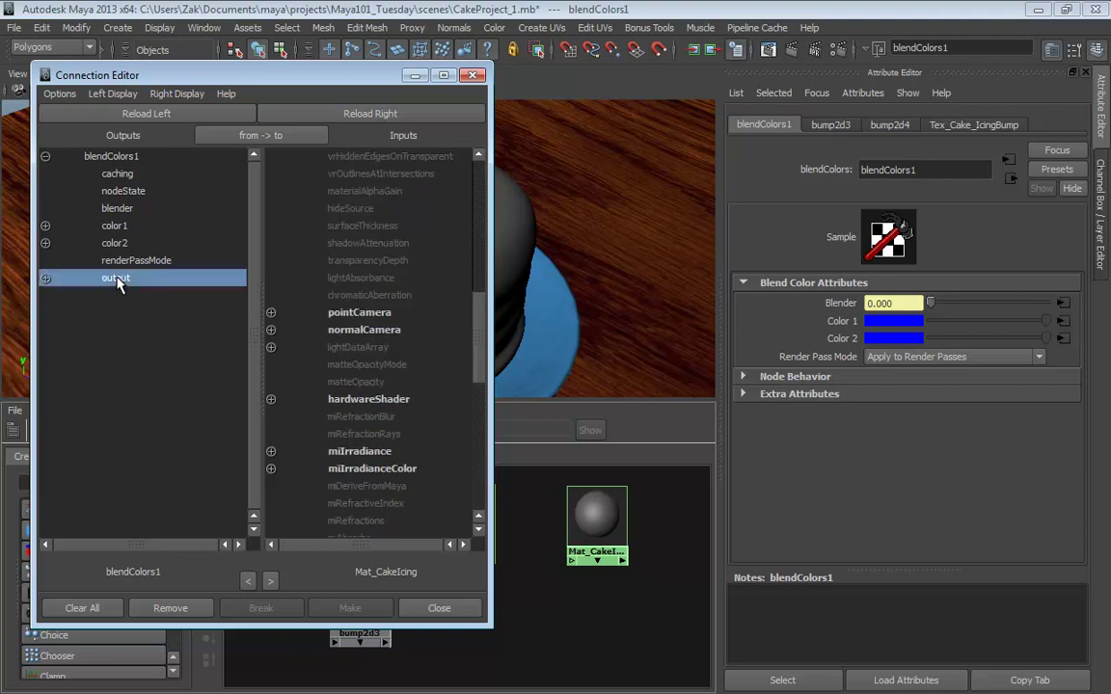
left_click(359, 331)
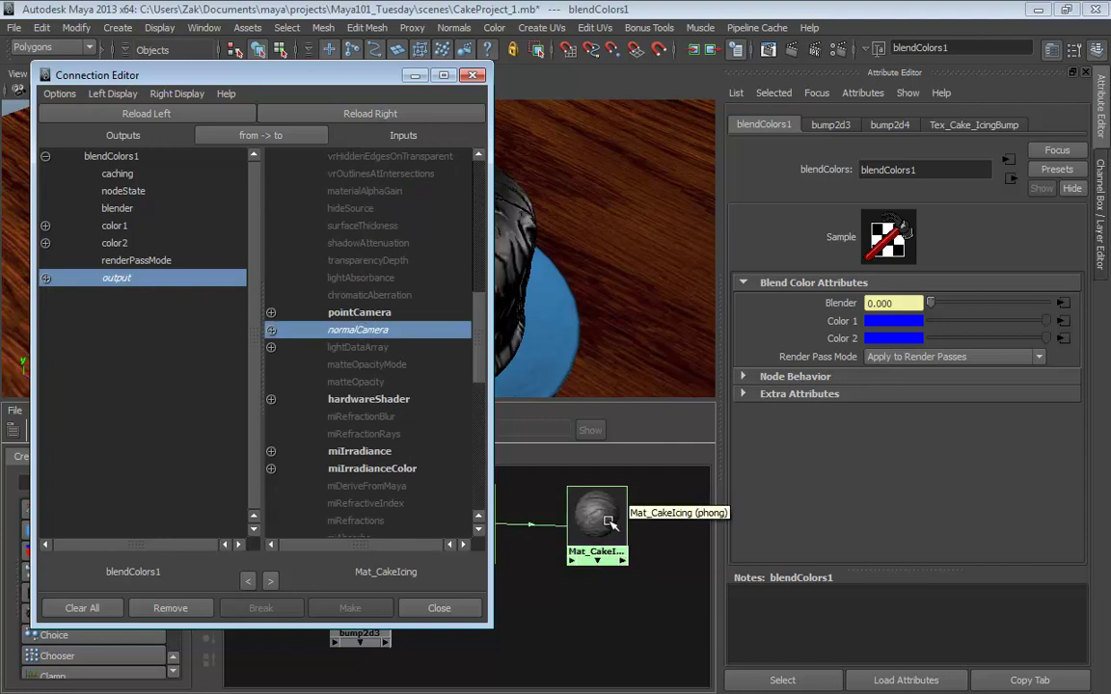
left_click(357, 330)
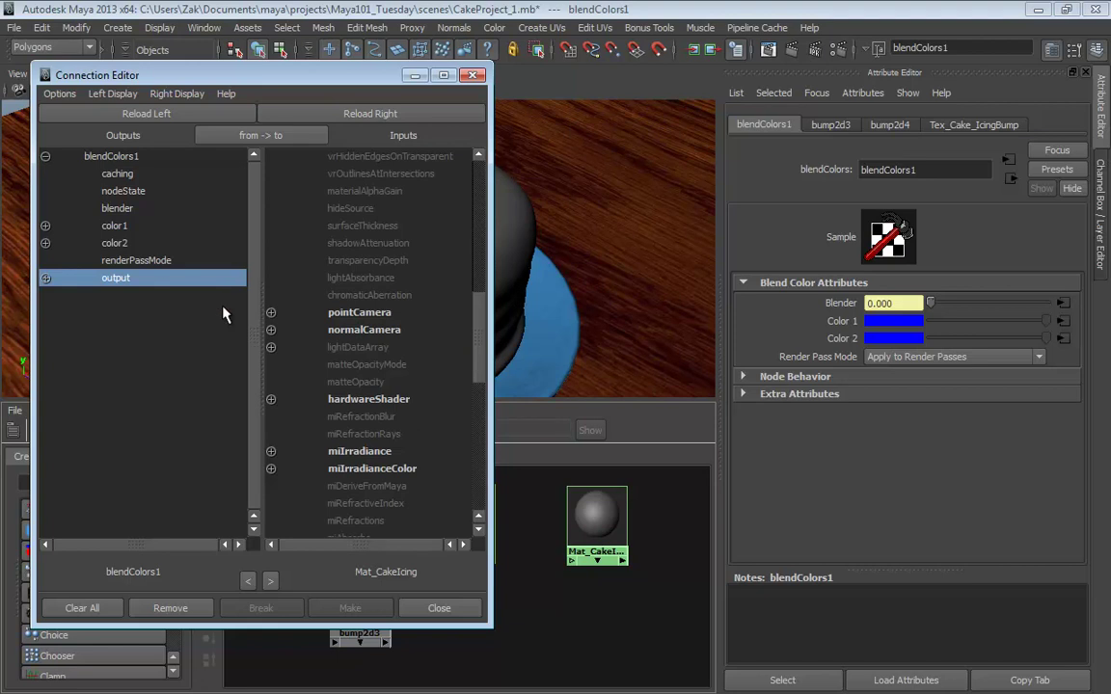
left_click(472, 76)
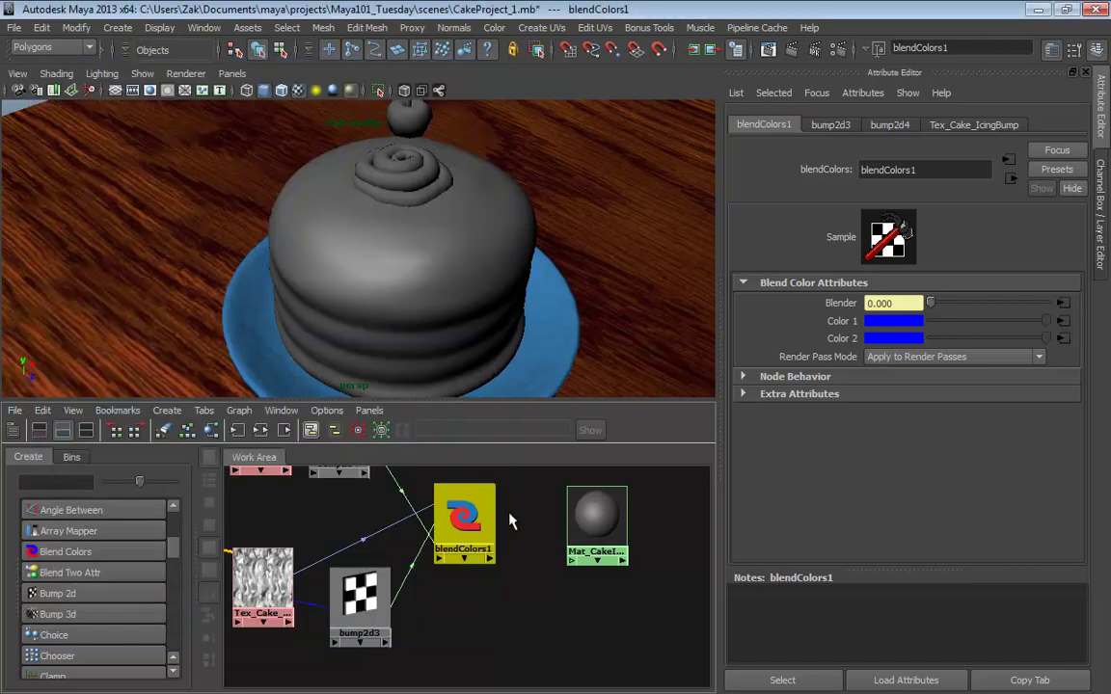
left_click(462, 514)
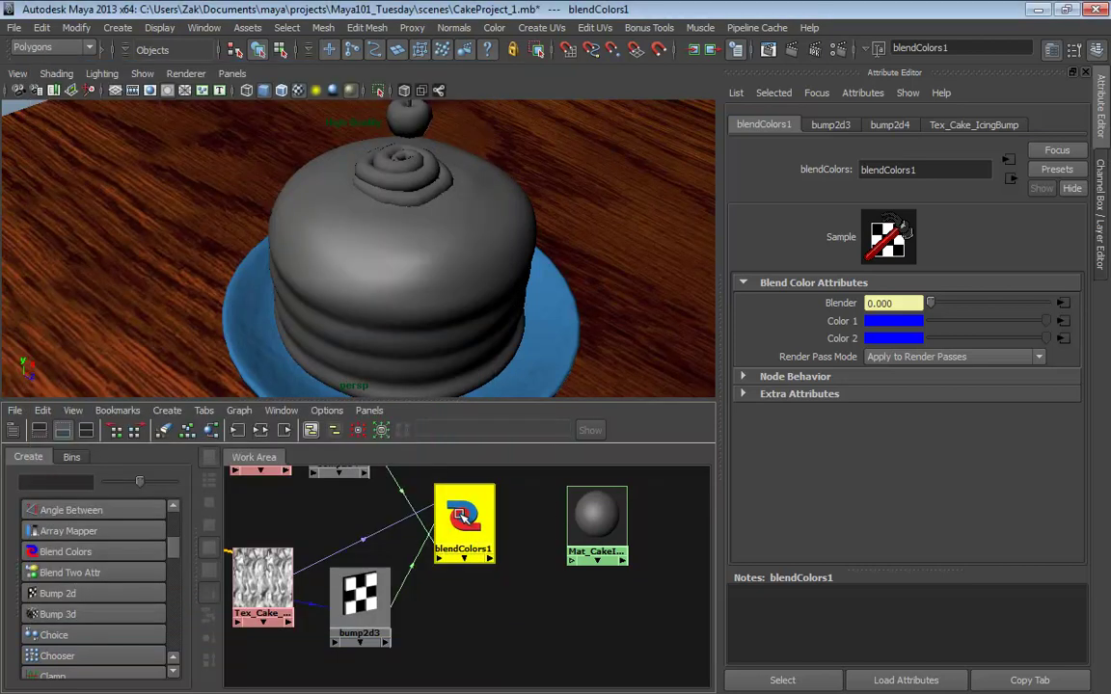
Connect the output of blendColors1 to the normalCamera input of Mat_CakeIcing, with the material's hidden attributes filtered out of the Connection Editor
middle_click_drag(463, 514, 607, 520)
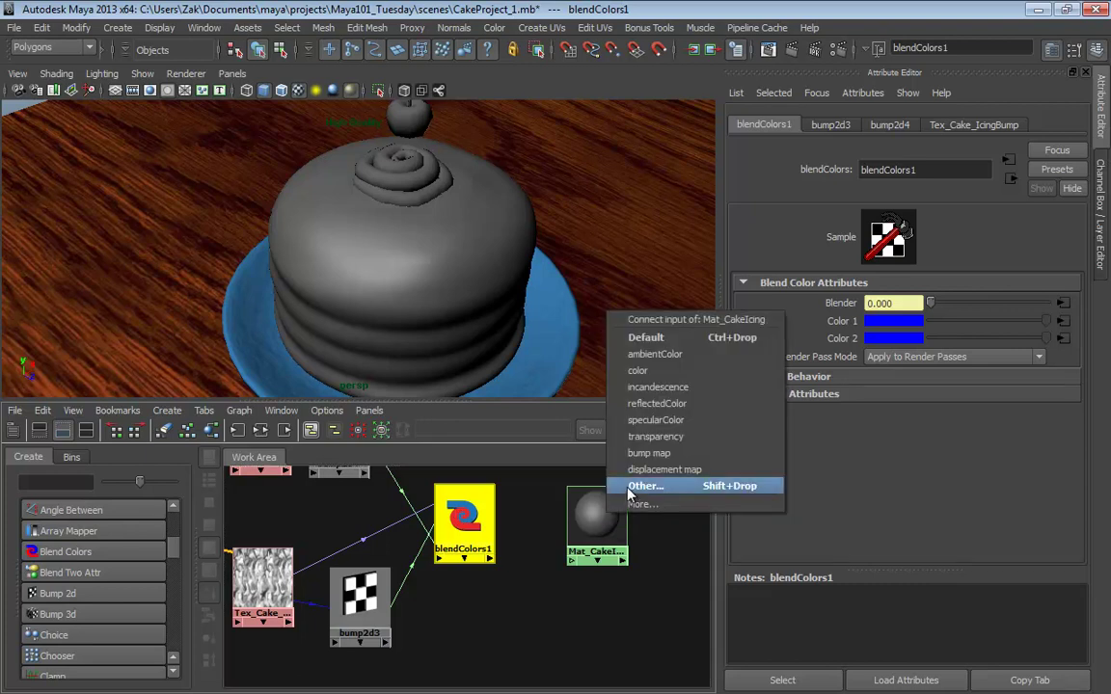
left_click(641, 486)
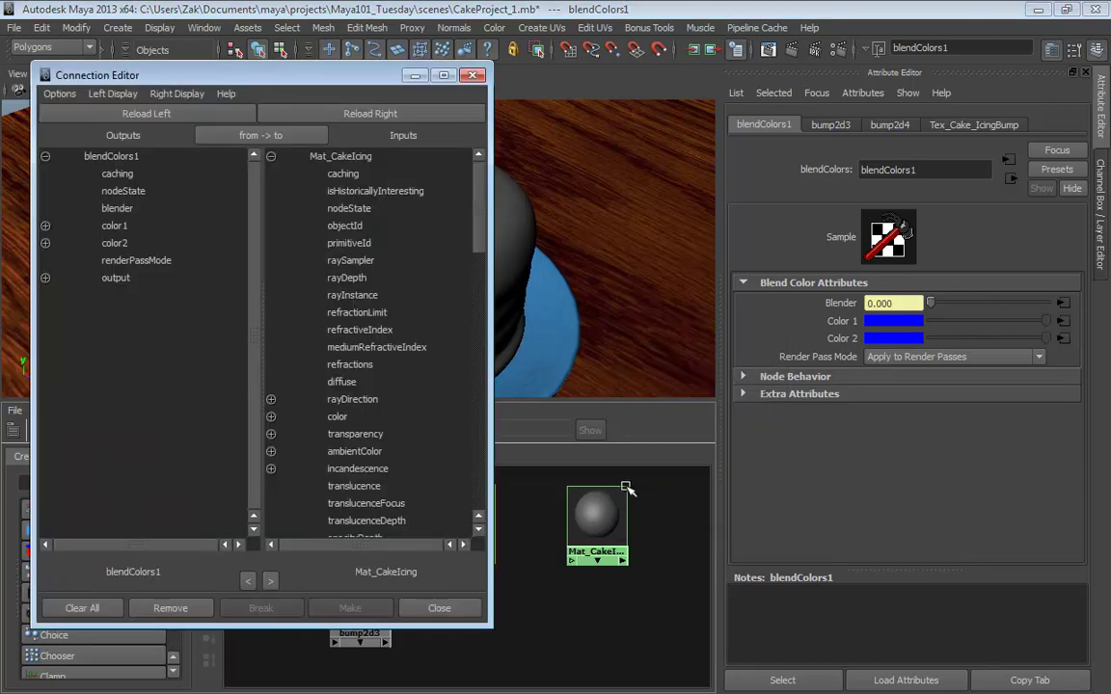
left_click(175, 97)
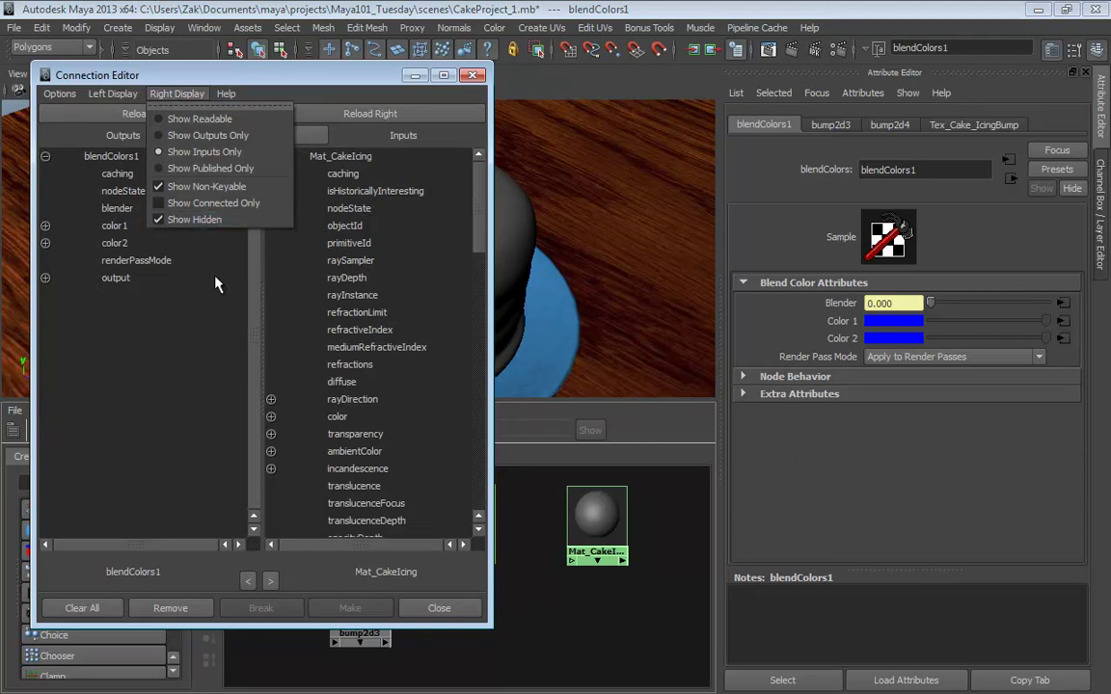
left_click(198, 220)
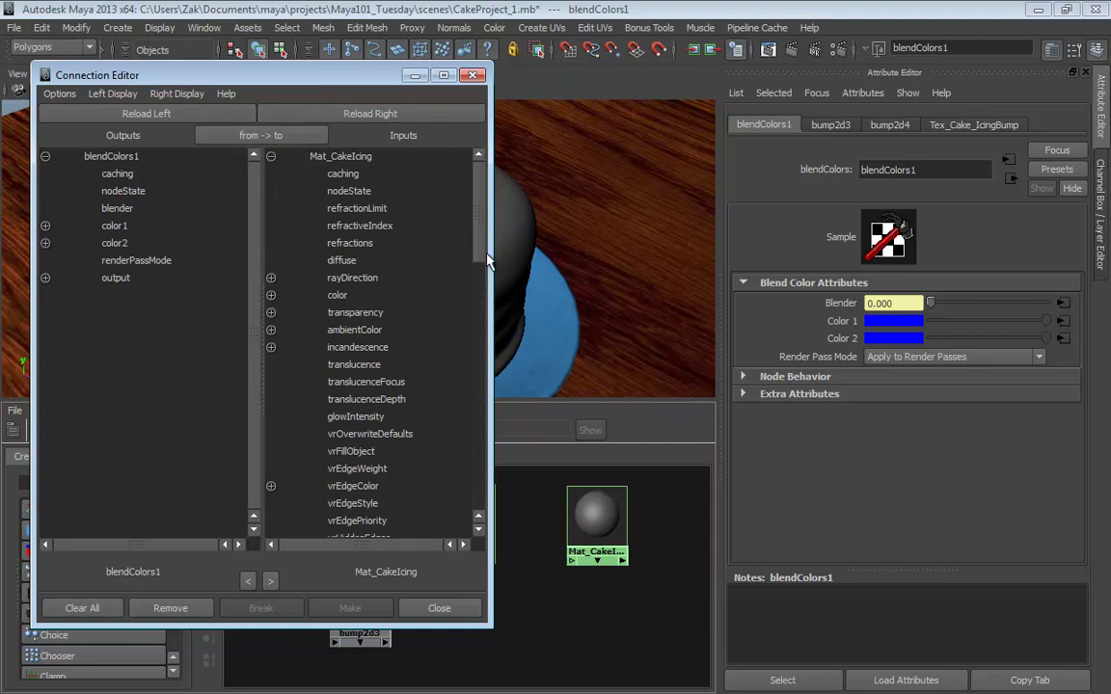
scroll(480, 253, "down", 3)
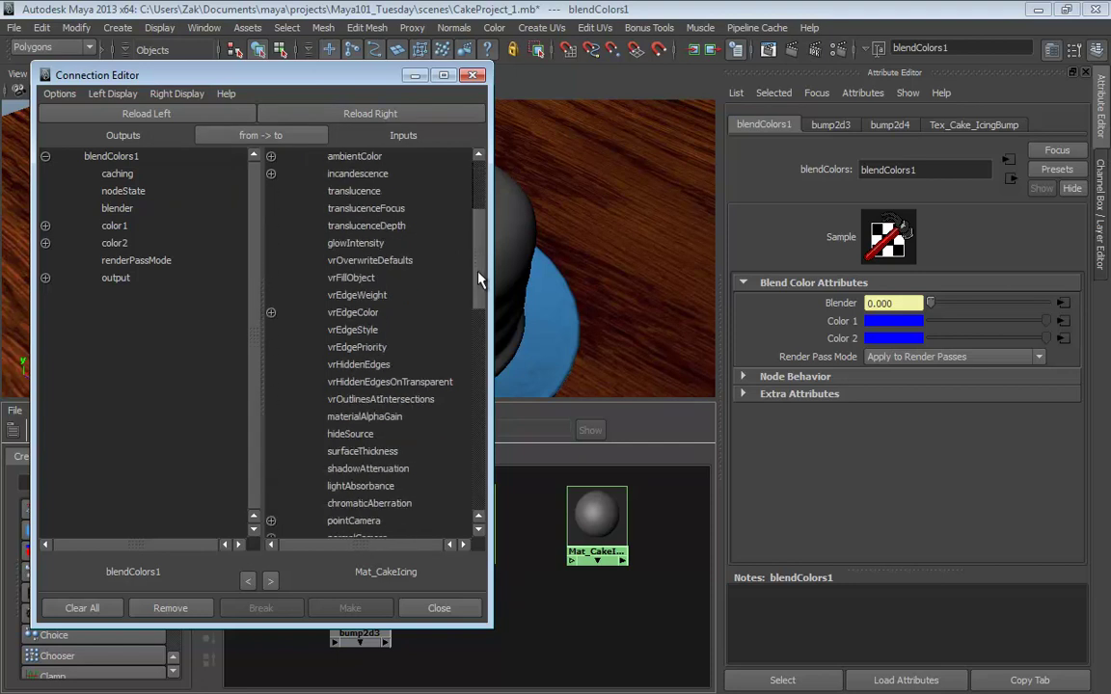
left_click_drag(480, 280, 480, 301)
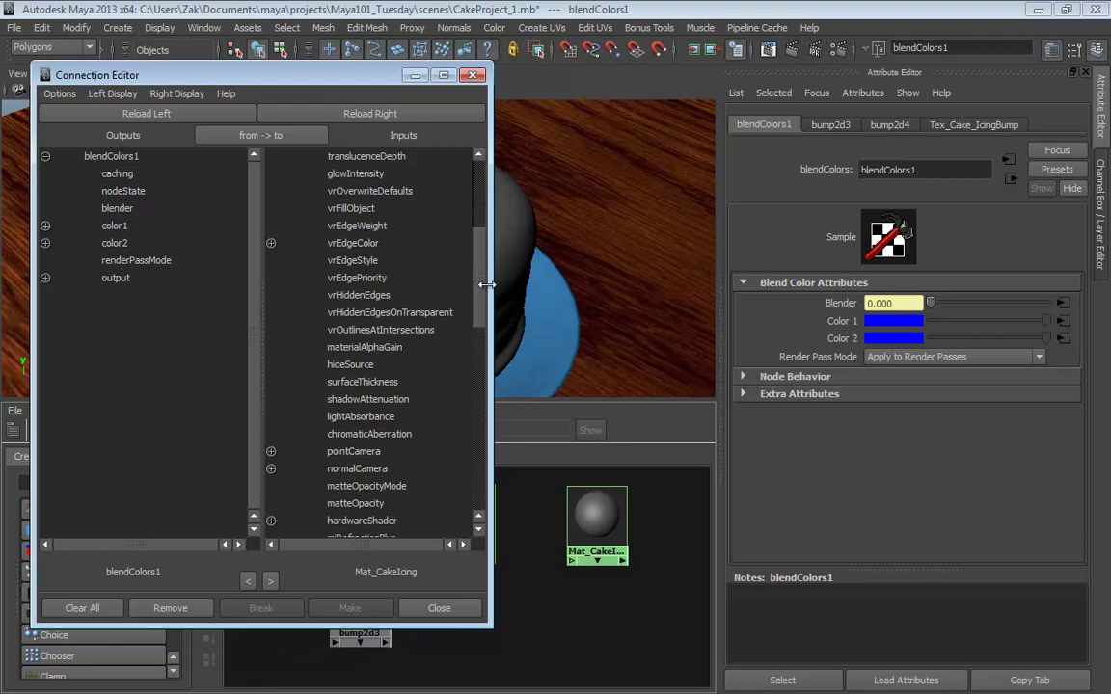
left_click_drag(483, 286, 482, 311)
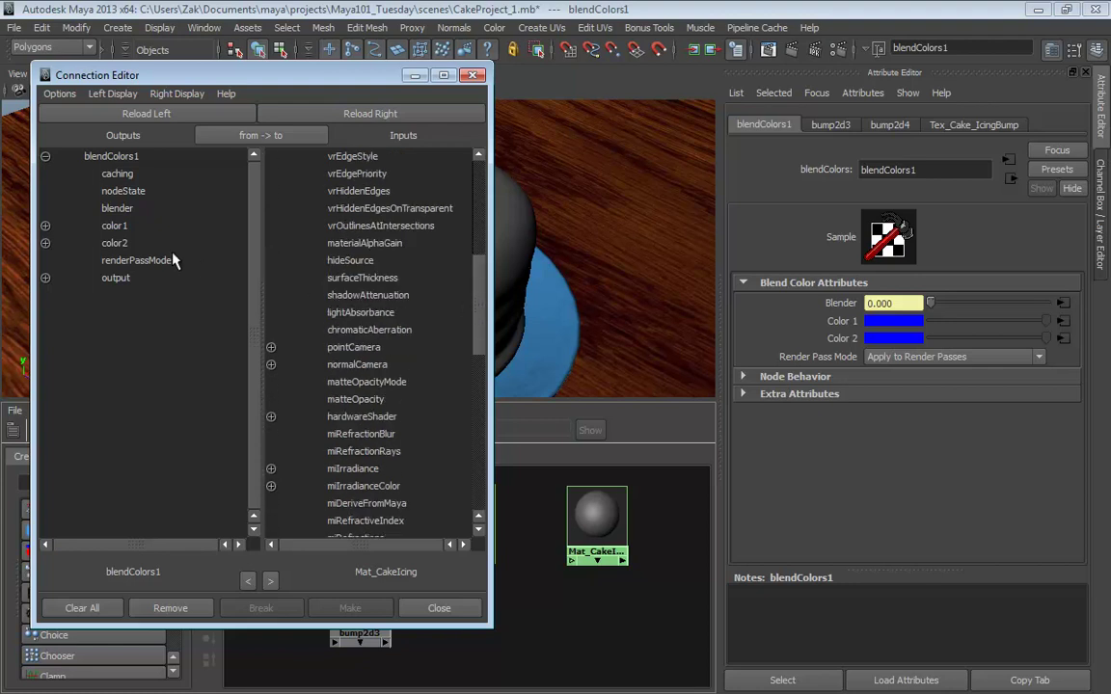
left_click(117, 278)
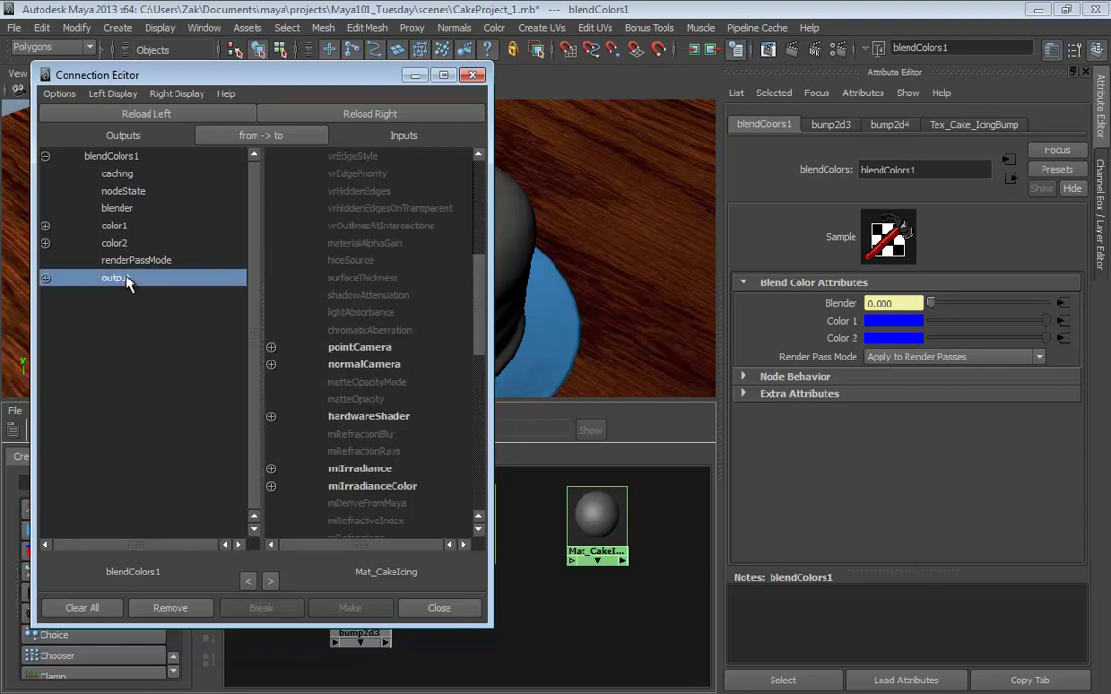
left_click(363, 364)
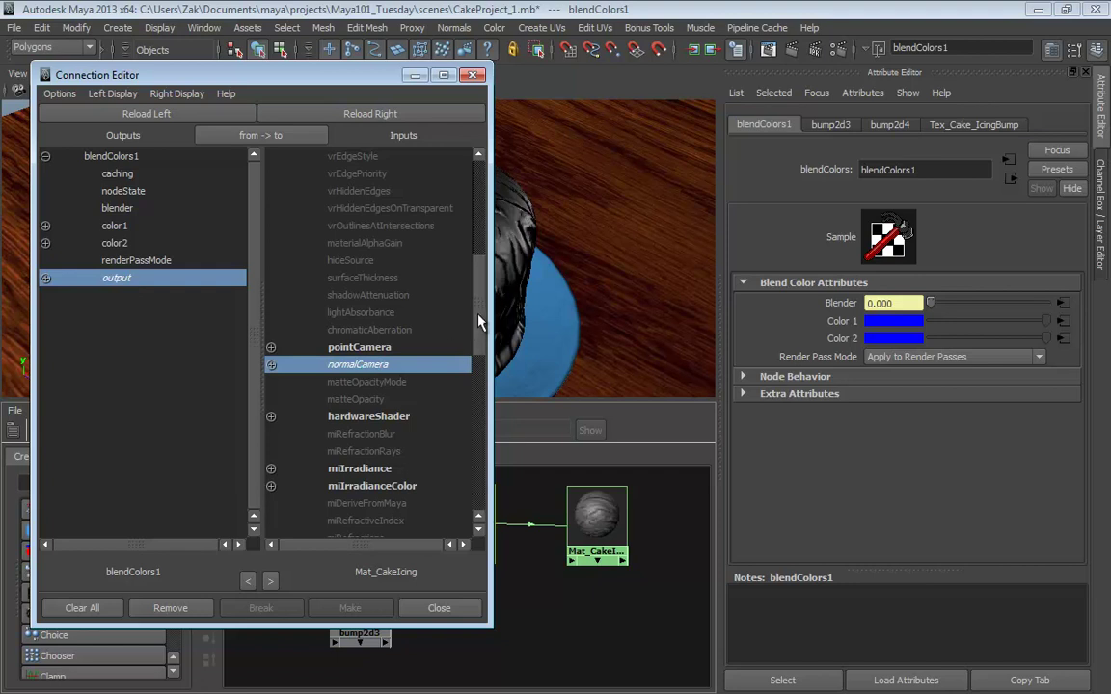
Turn the display of the material's hidden inputs back on and close the Connection Editor
left_click_drag(480, 314, 482, 332)
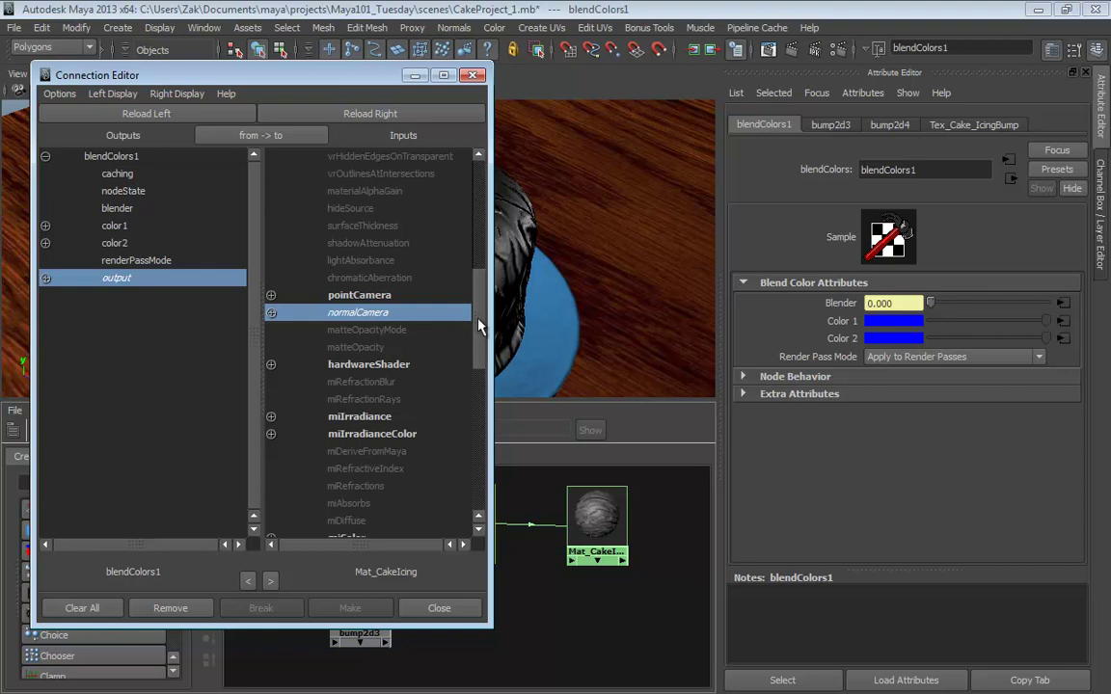
left_click_drag(479, 325, 480, 336)
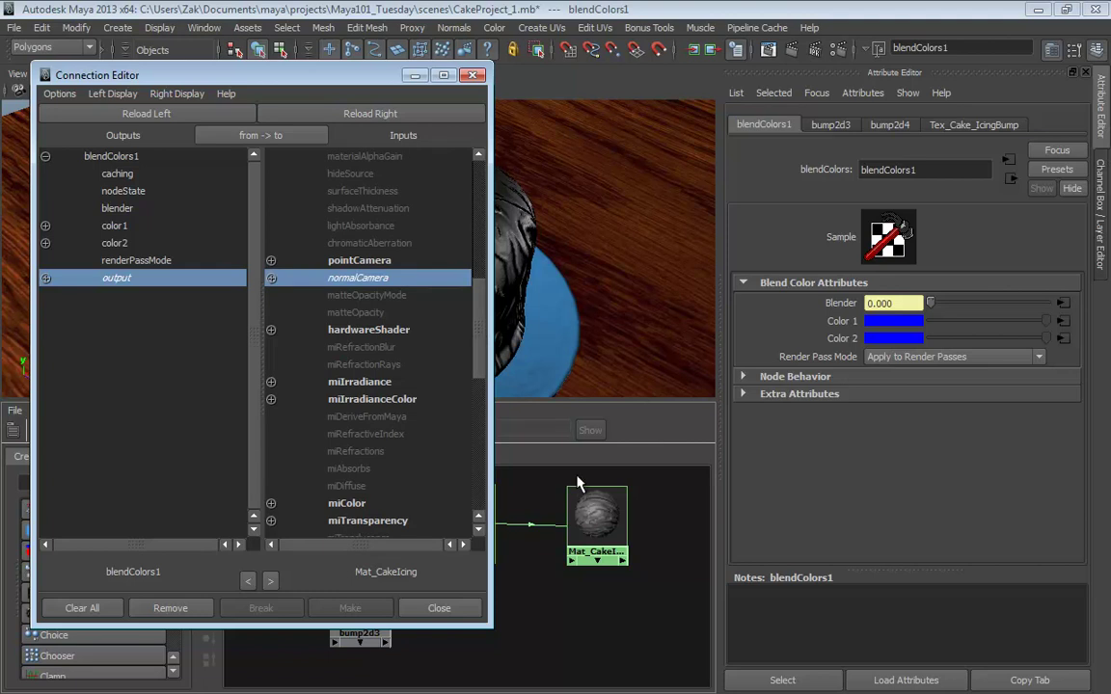
left_click(174, 93)
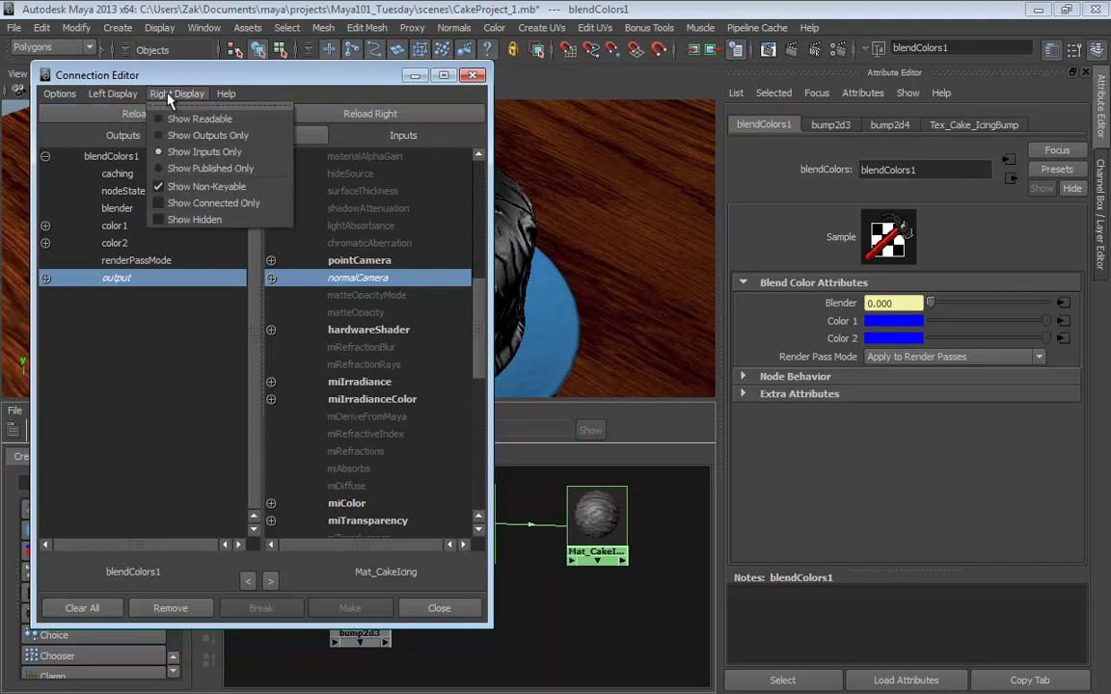
left_click(194, 219)
left_click_drag(482, 303, 465, 185)
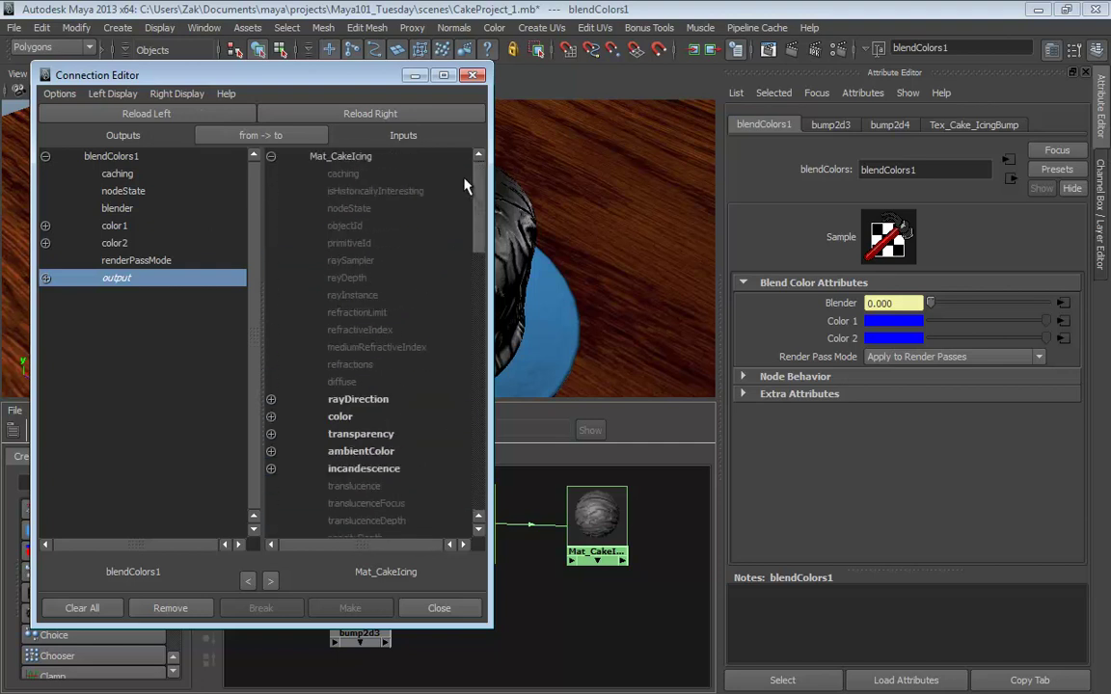
left_click(472, 75)
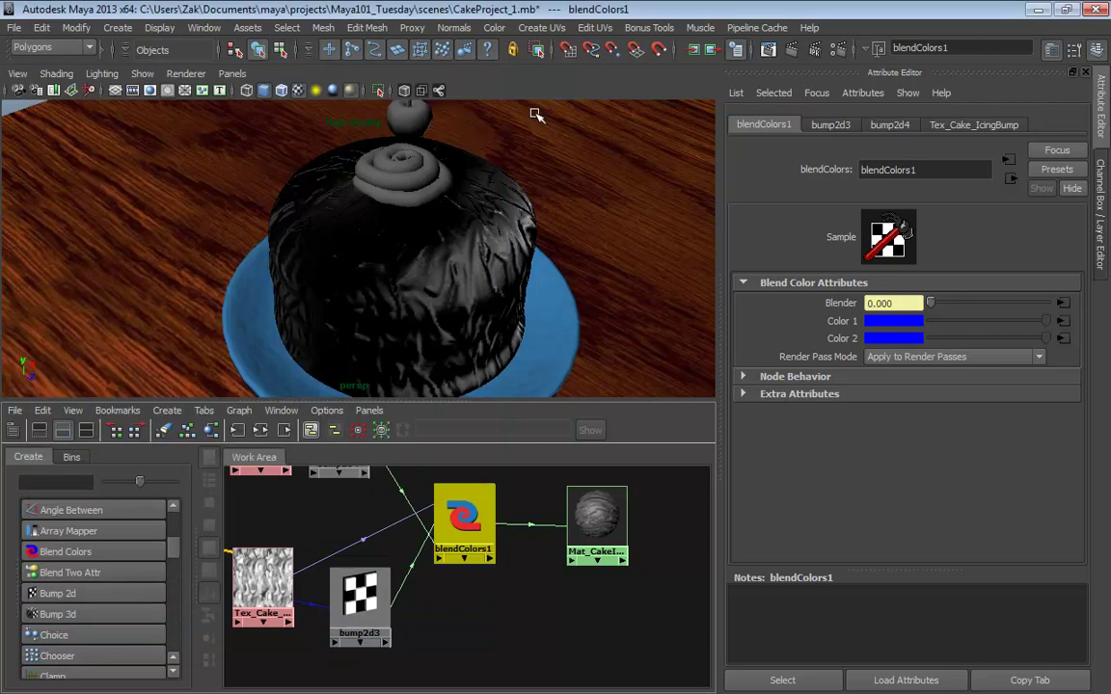
Set the color of Mat_CakeIcing to the dark brown stored in the color history
left_click_drag(557, 289, 496, 253, "alt")
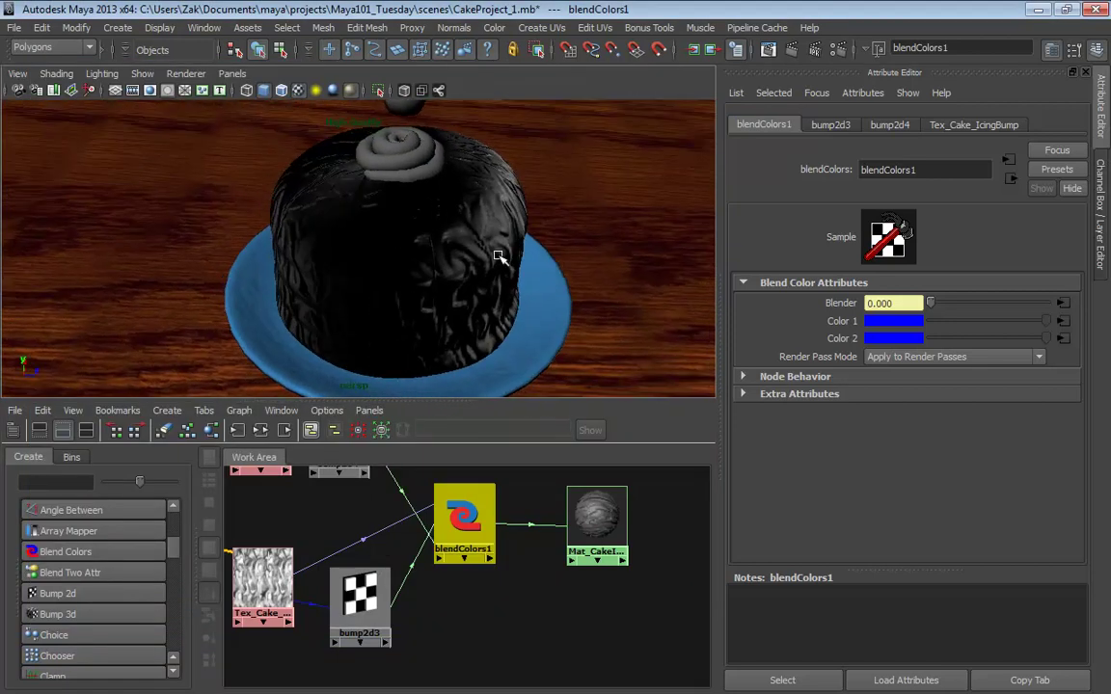
left_click_drag(383, 307, 305, 249, "alt")
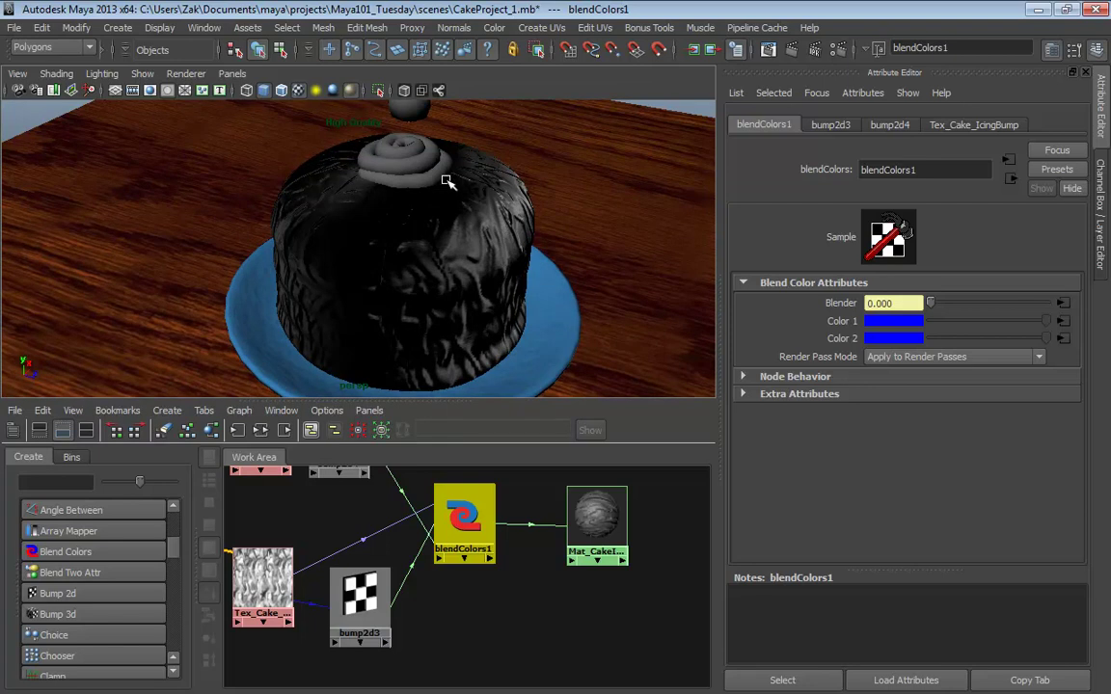
left_click(589, 509)
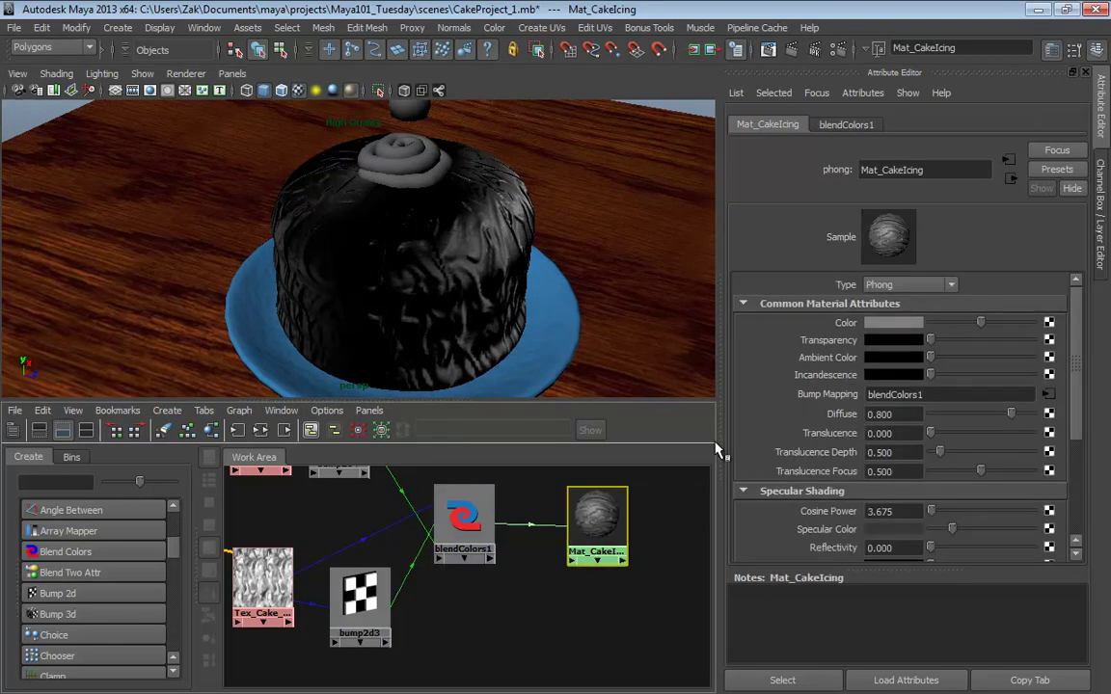
left_click(875, 326)
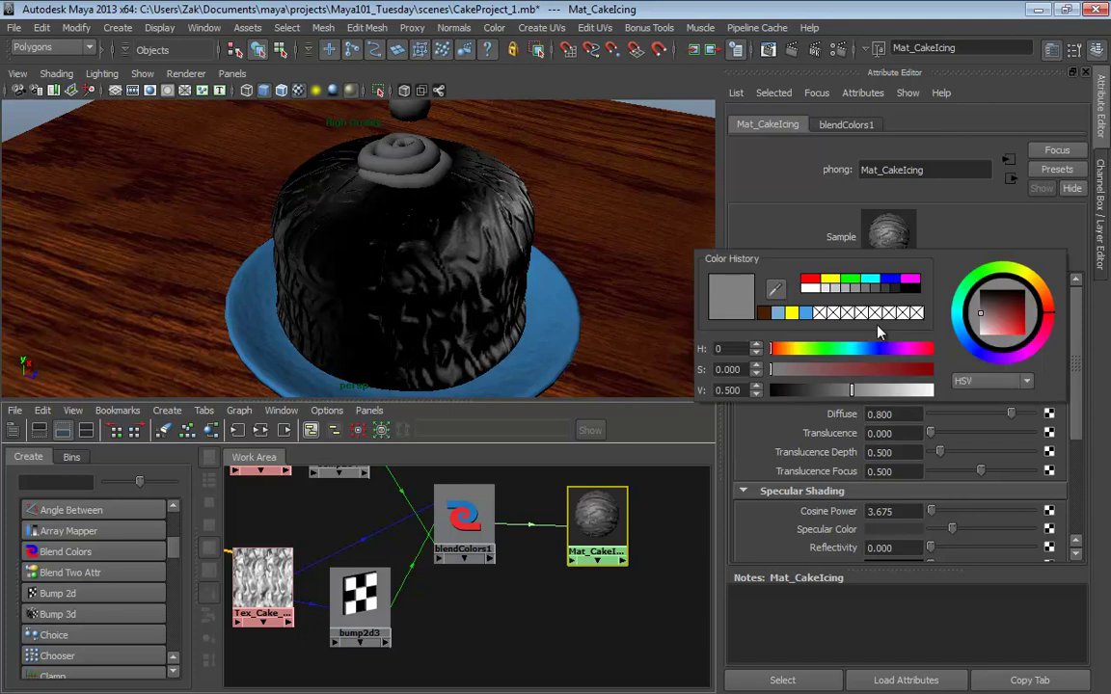
left_click(766, 315)
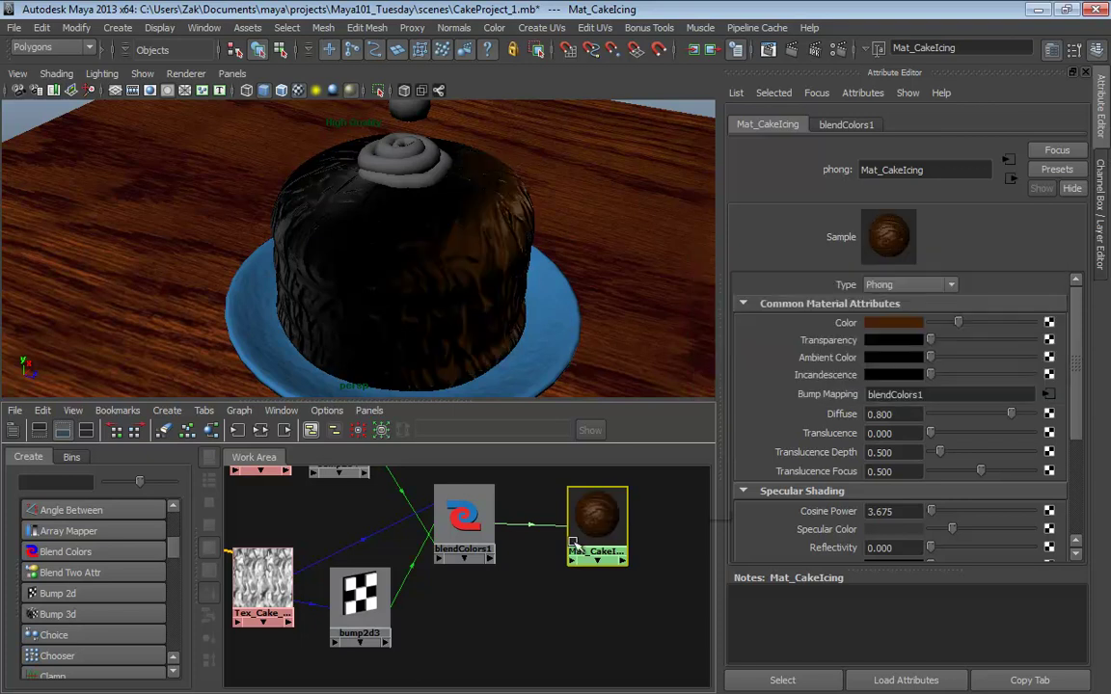
Render the brown cake in the perspective view, first as a whole and again as a close-up of the icing
left_click(792, 50)
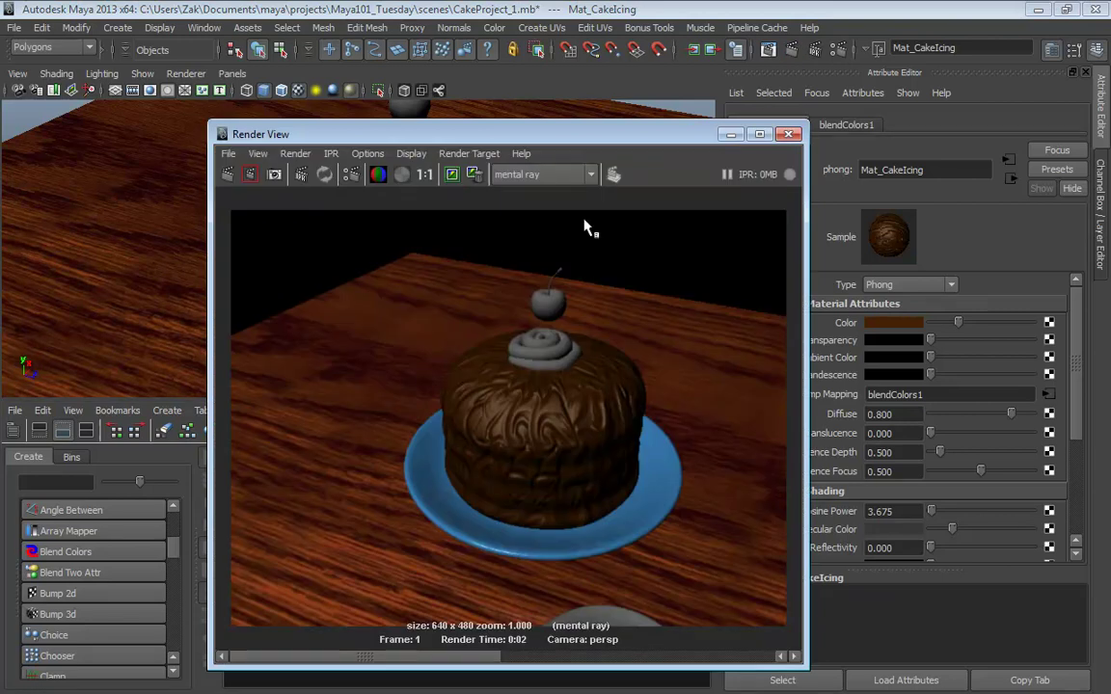
left_click(730, 134)
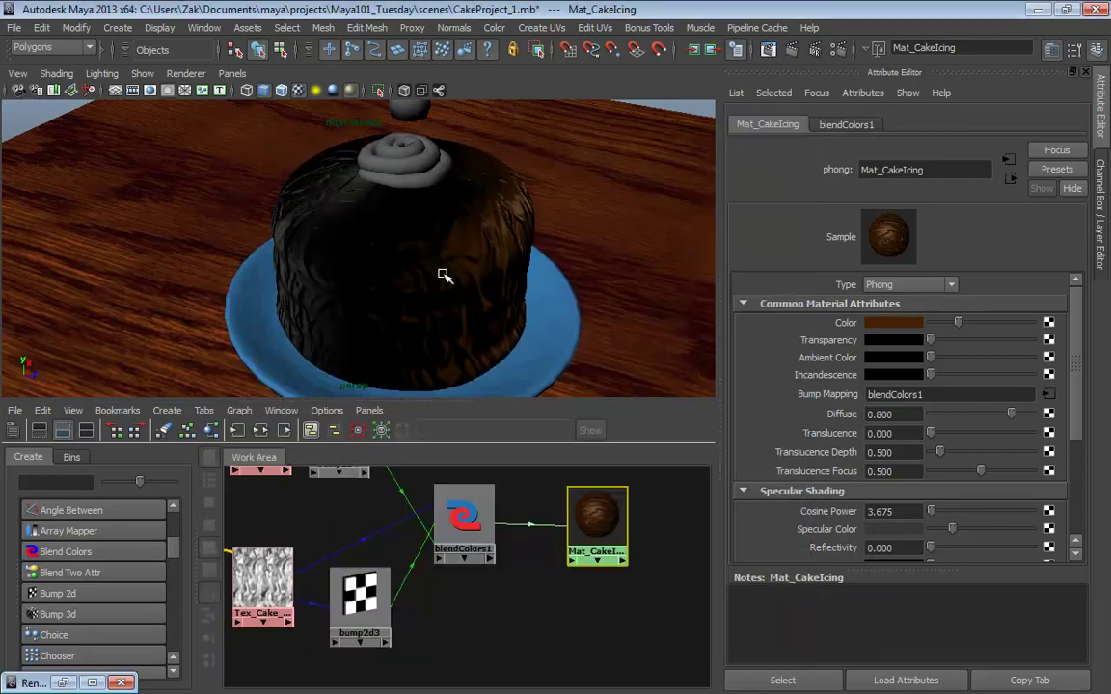
left_click_drag(442, 278, 653, 172, "alt")
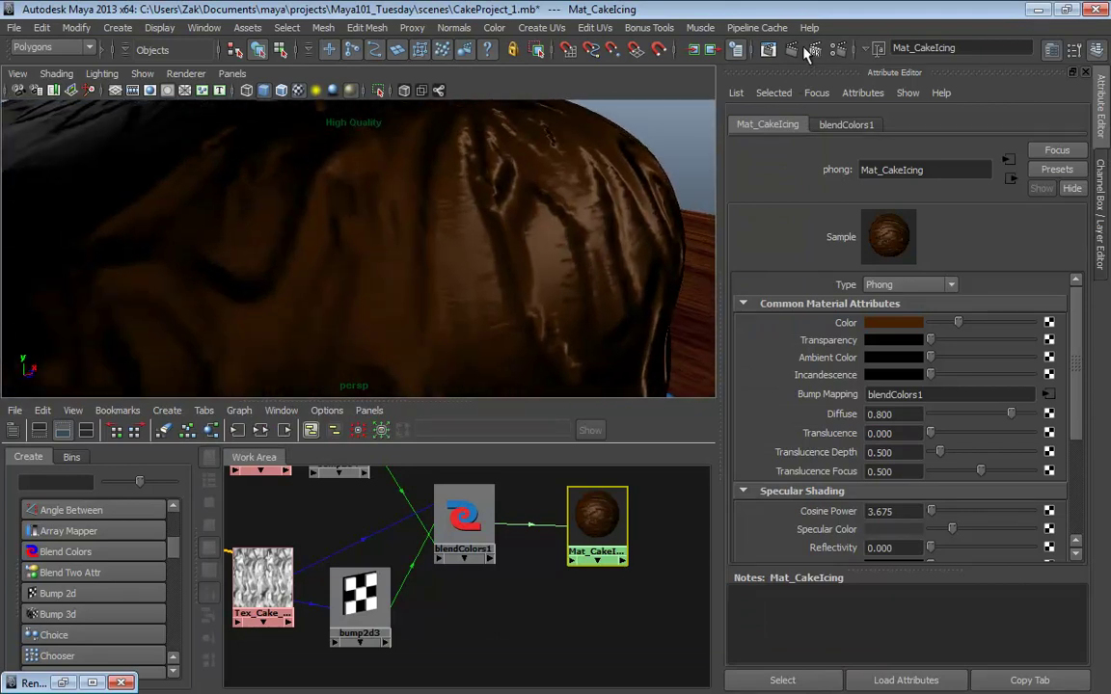
left_click(709, 46)
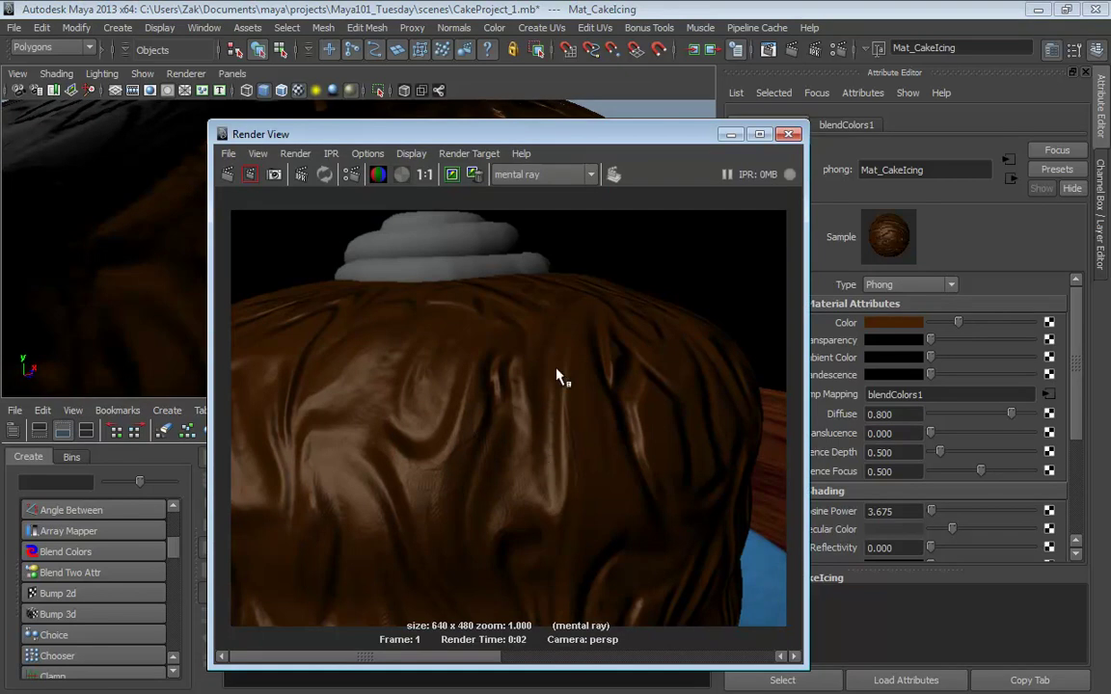
left_click(730, 134)
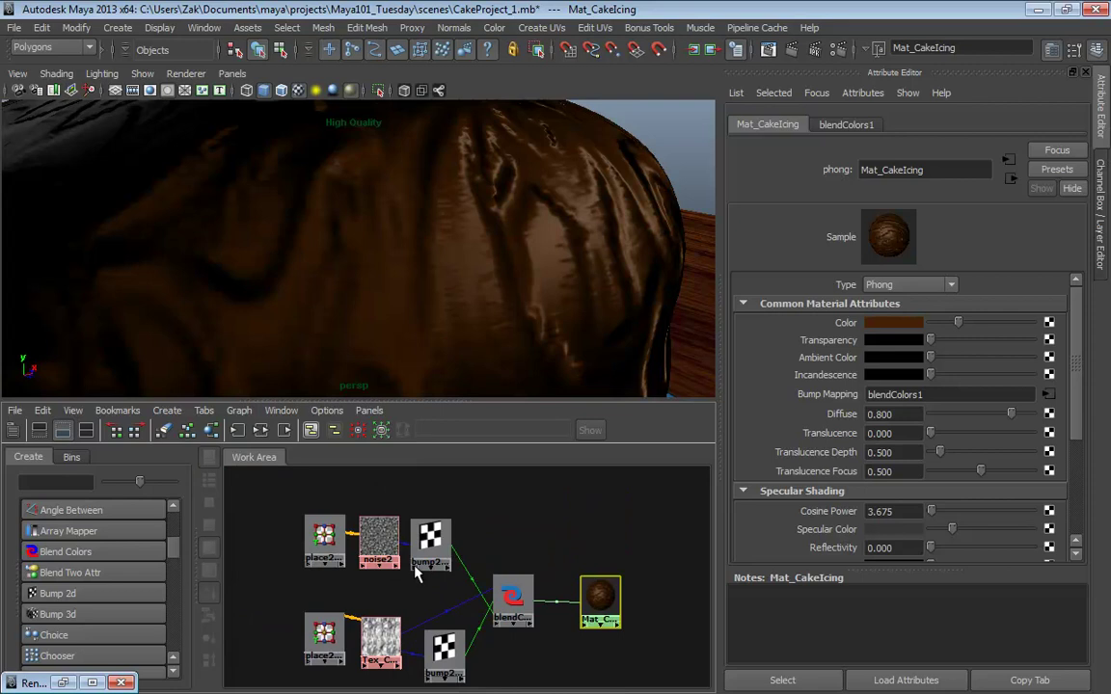
Try a Bump Depth of 0.940 on the noise bump node bump2d4 and render the cake
left_click(427, 536)
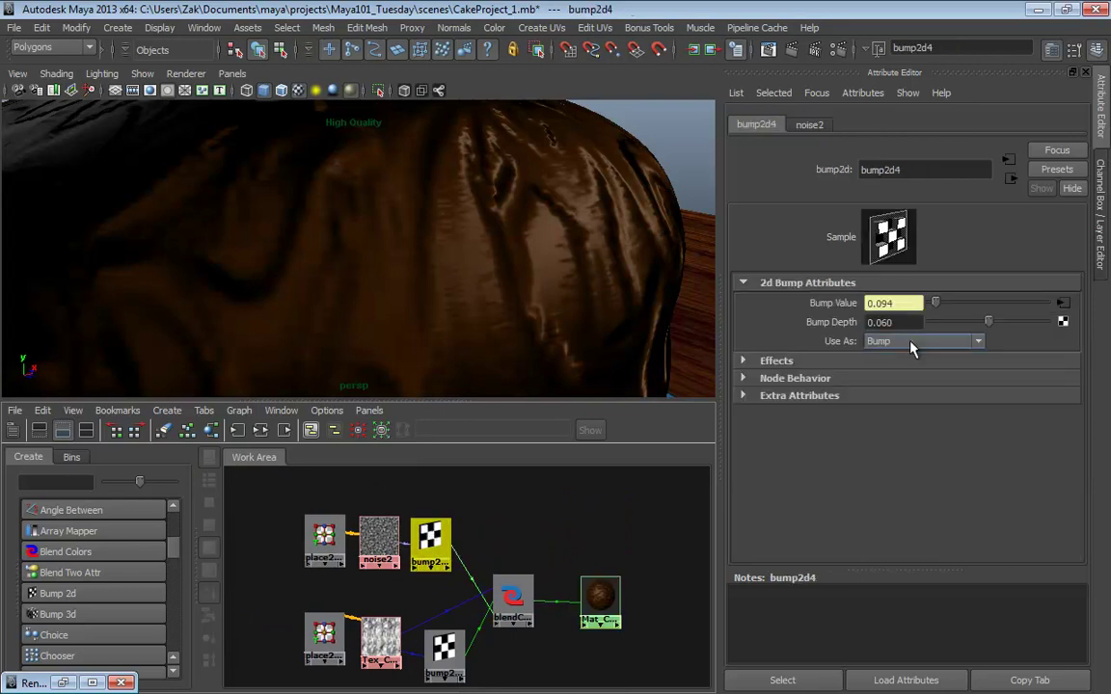
left_click(987, 322)
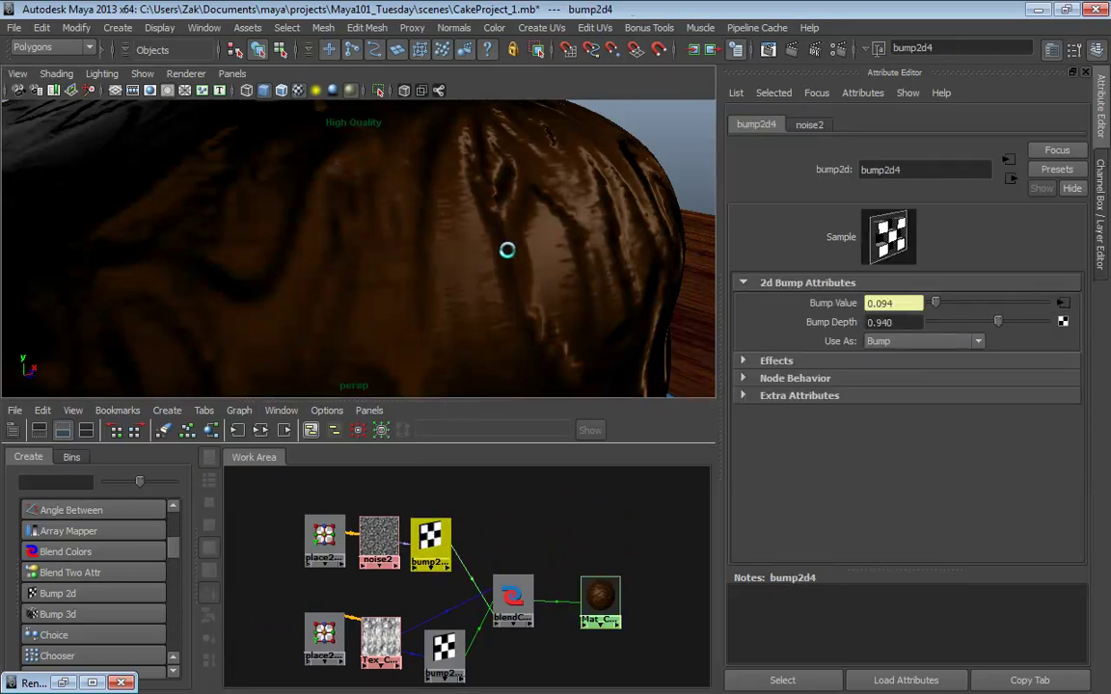
left_click_drag(459, 300, 379, 255, "alt")
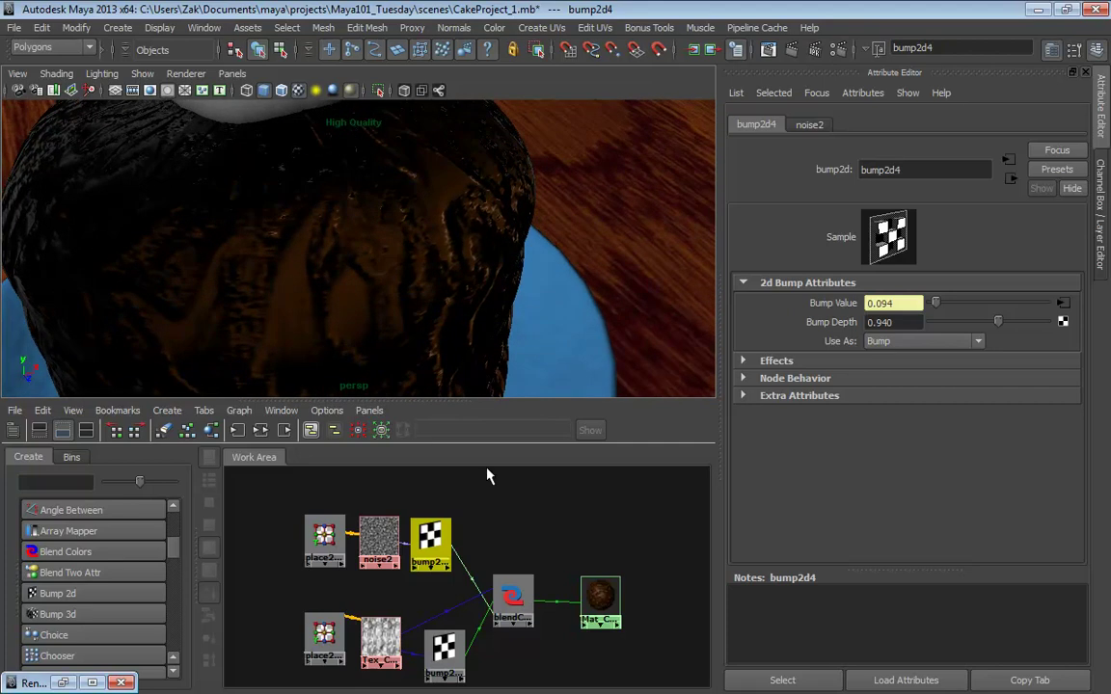
middle_click_drag(512, 544, 513, 523, "alt")
left_click_drag(574, 107, 537, 237, "alt")
left_click(794, 49)
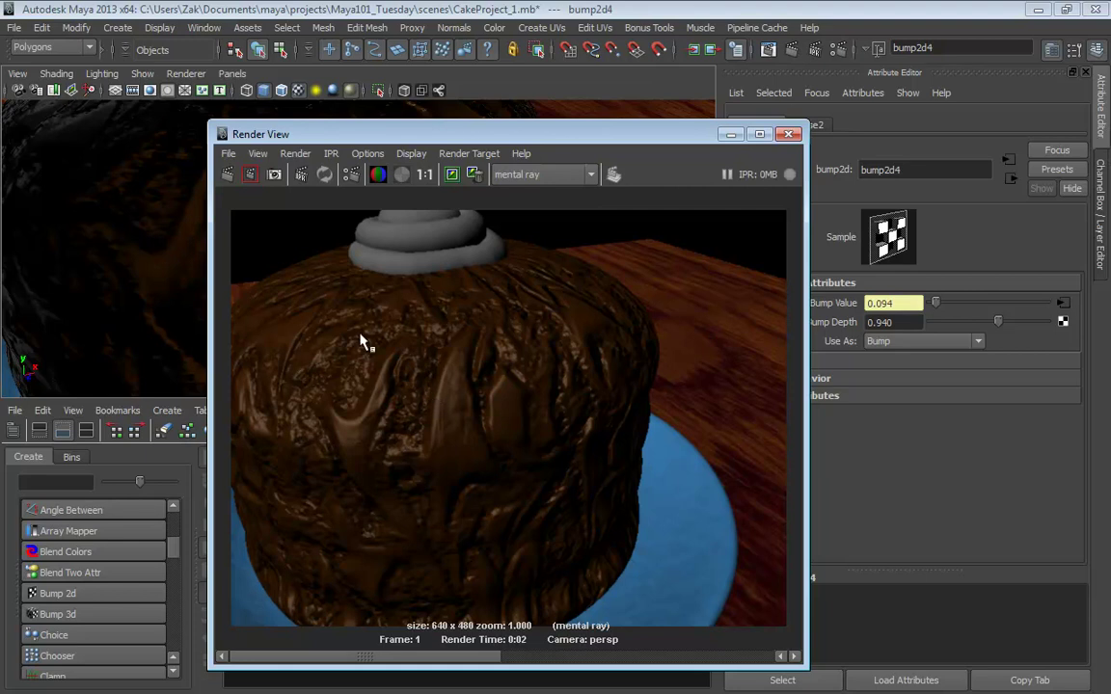
Set the Bump Depth of bump2d4 to 0.060, render the cake again and close the Render View
left_click(892, 322)
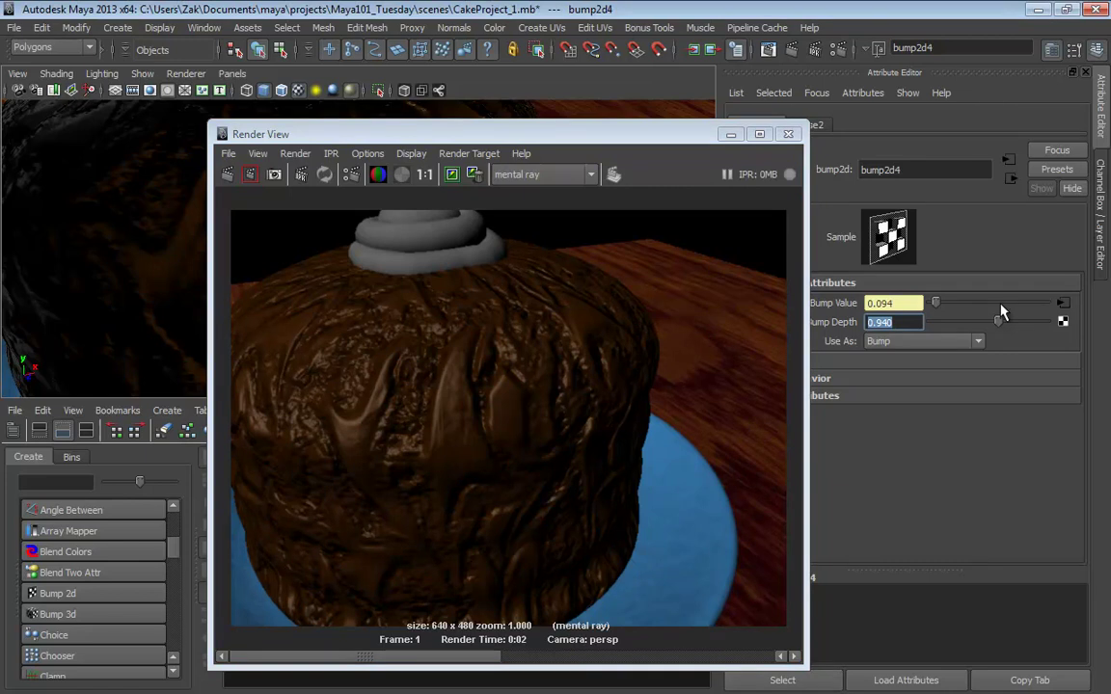
type("0.060")
key("Return")
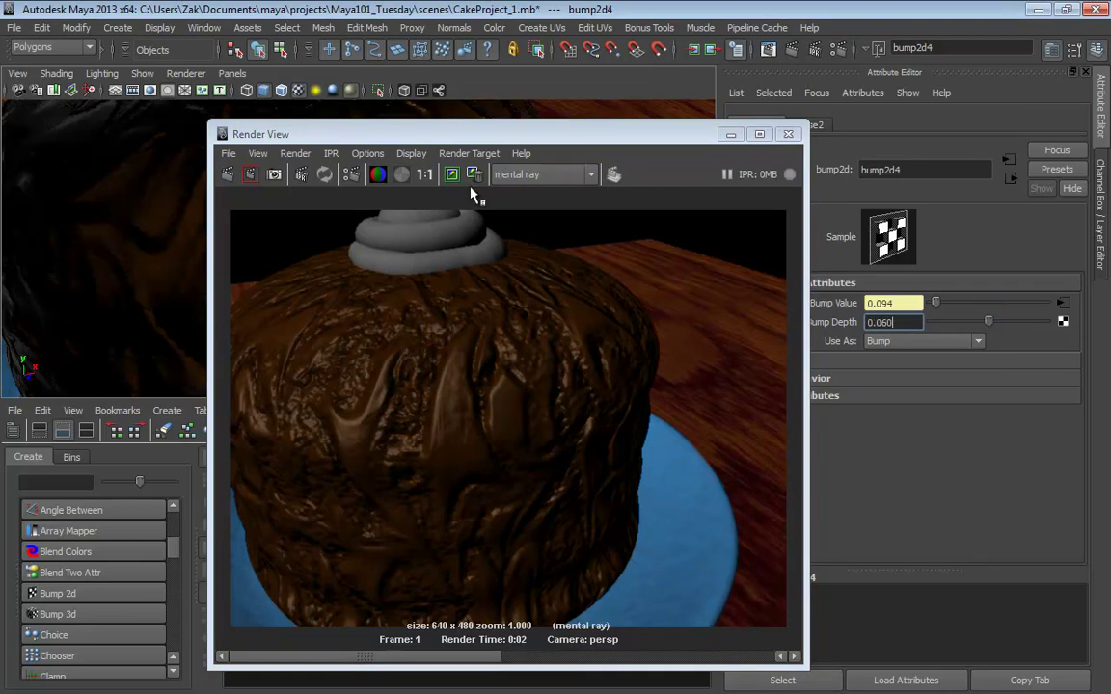
left_click(229, 175)
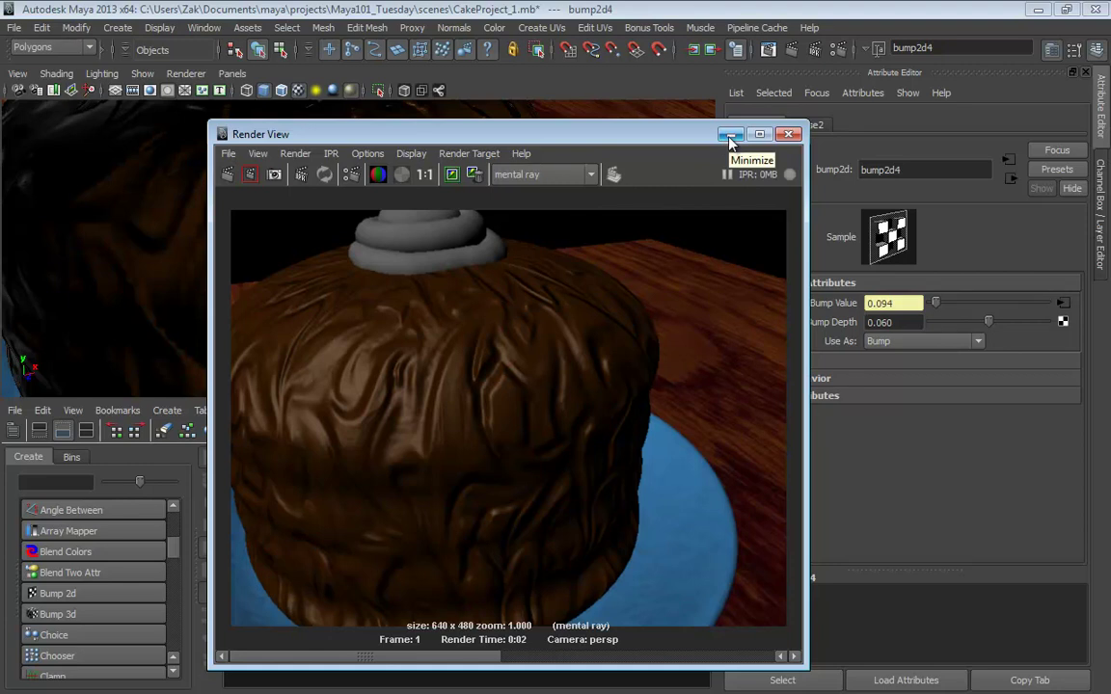
left_click(788, 133)
scroll(265, 236, "down", 10)
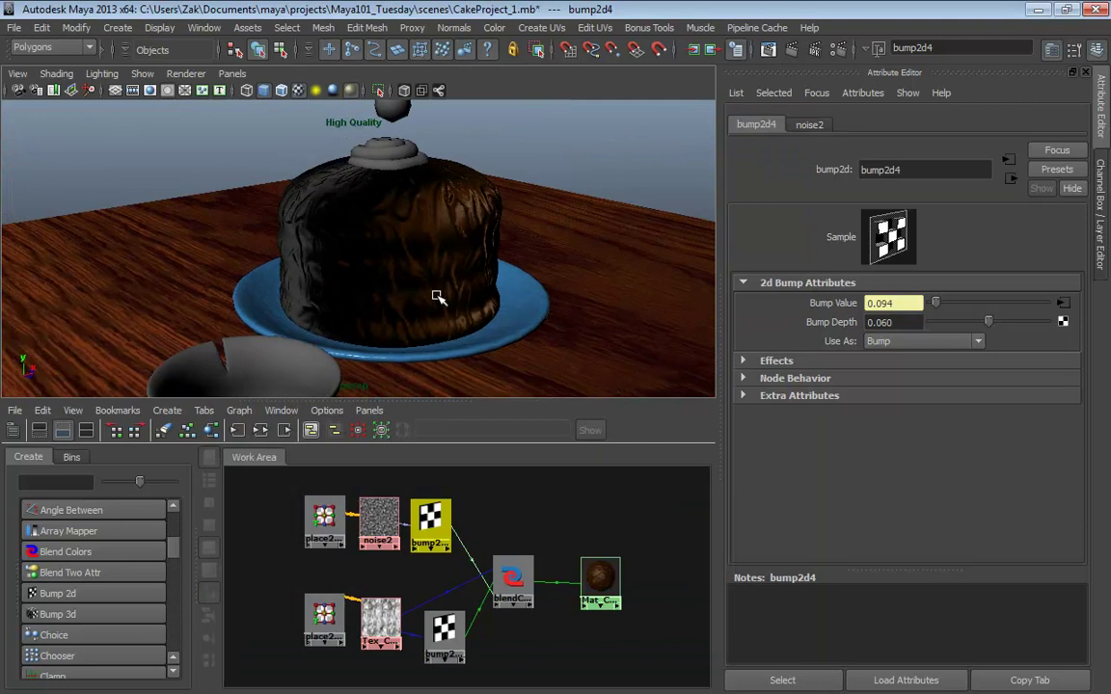
left_click_drag(301, 296, 449, 283, "alt")
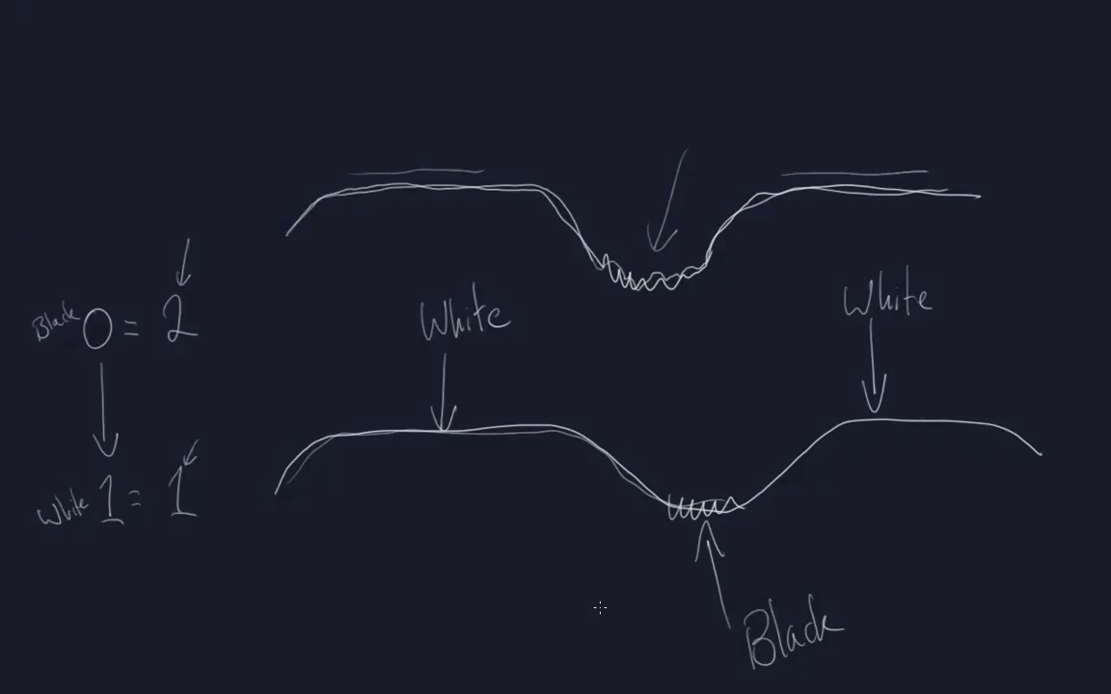
Switch to the drawing canvas and handwrite the heading "Homework" on the blank area below the bump sketches
scroll(599, 607, "down", 10)
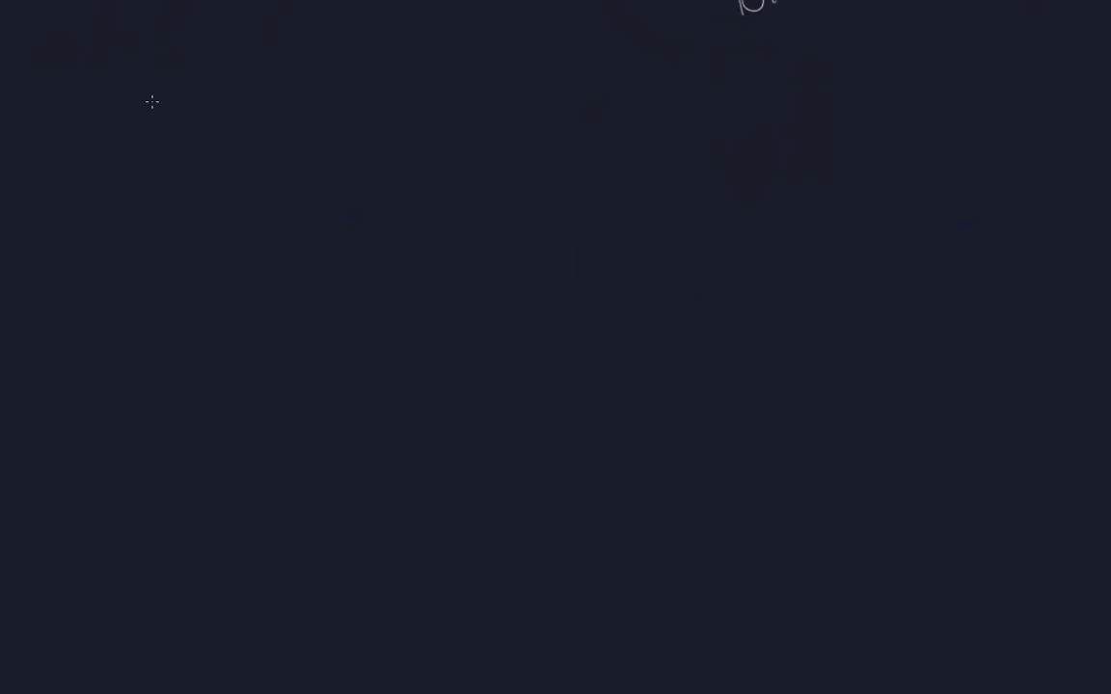
mouse_move(141, 83)
left_mouse_down()
mouse_move(146, 169)
mouse_move(171, 81)
mouse_move(190, 140)
mouse_move(219, 146)
mouse_move(220, 160)
mouse_move(259, 138)
mouse_move(298, 177)
mouse_move(349, 116)
mouse_move(382, 162)
left_mouse_up()
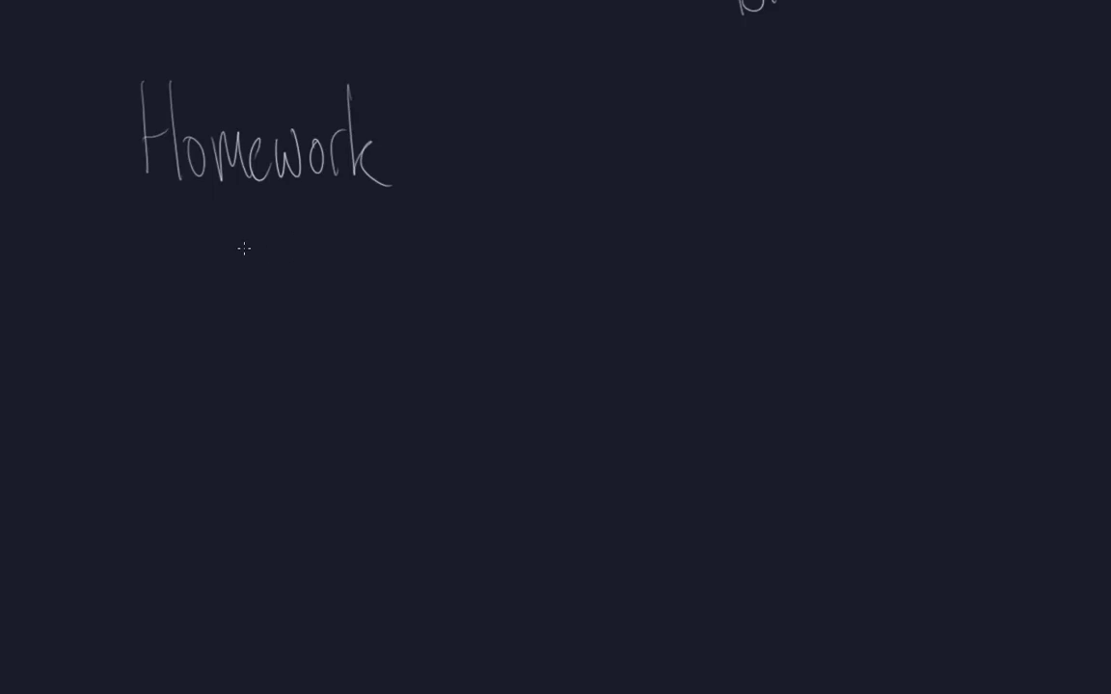
Handwrite the bullet "- Make Materials!" beneath the Homework heading on the drawing canvas
mouse_move(253, 248)
left_mouse_down()
mouse_move(303, 274)
mouse_move(337, 272)
mouse_move(420, 245)
mouse_move(520, 185)
mouse_move(549, 262)
mouse_move(584, 242)
mouse_move(591, 259)
mouse_move(617, 253)
mouse_move(644, 226)
mouse_move(677, 259)
mouse_move(759, 201)
left_mouse_up()
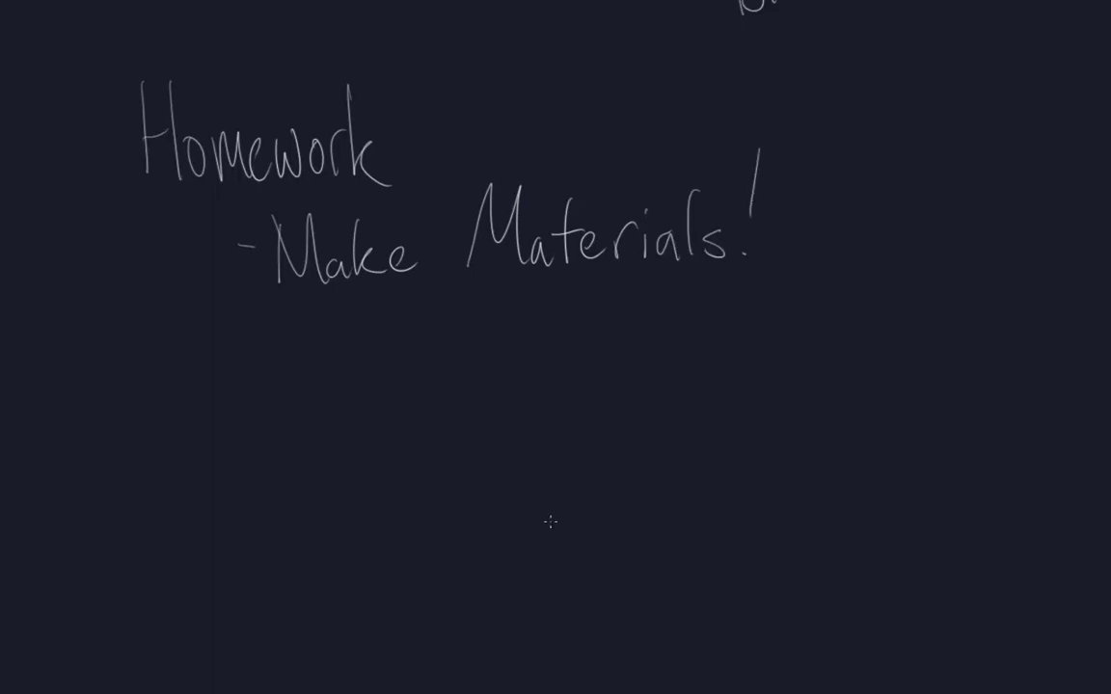
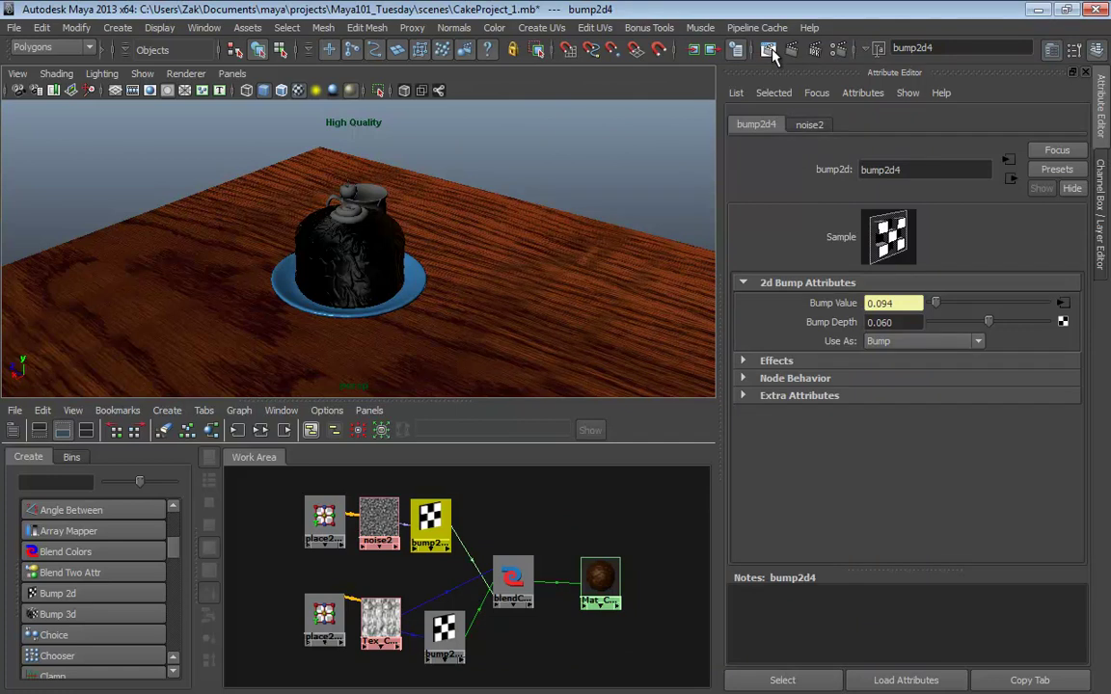
Switch to Maya and render the cake in the perspective view, first from a distance and again as a close-up
left_click(791, 49)
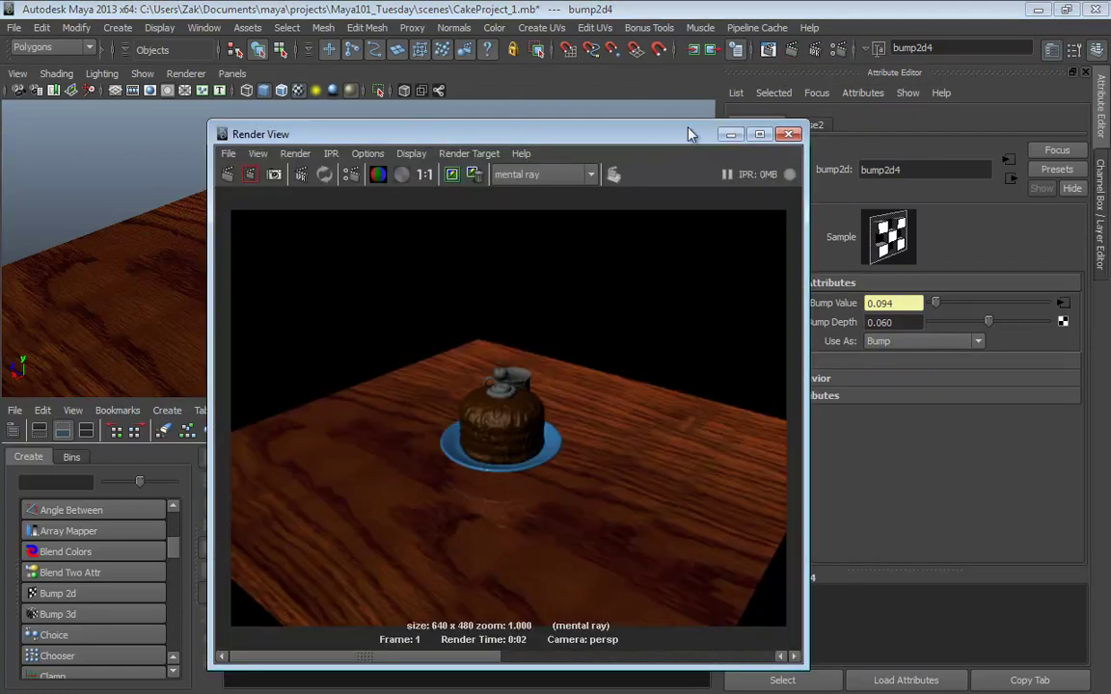
left_click(790, 134)
scroll(578, 273, "up", 5)
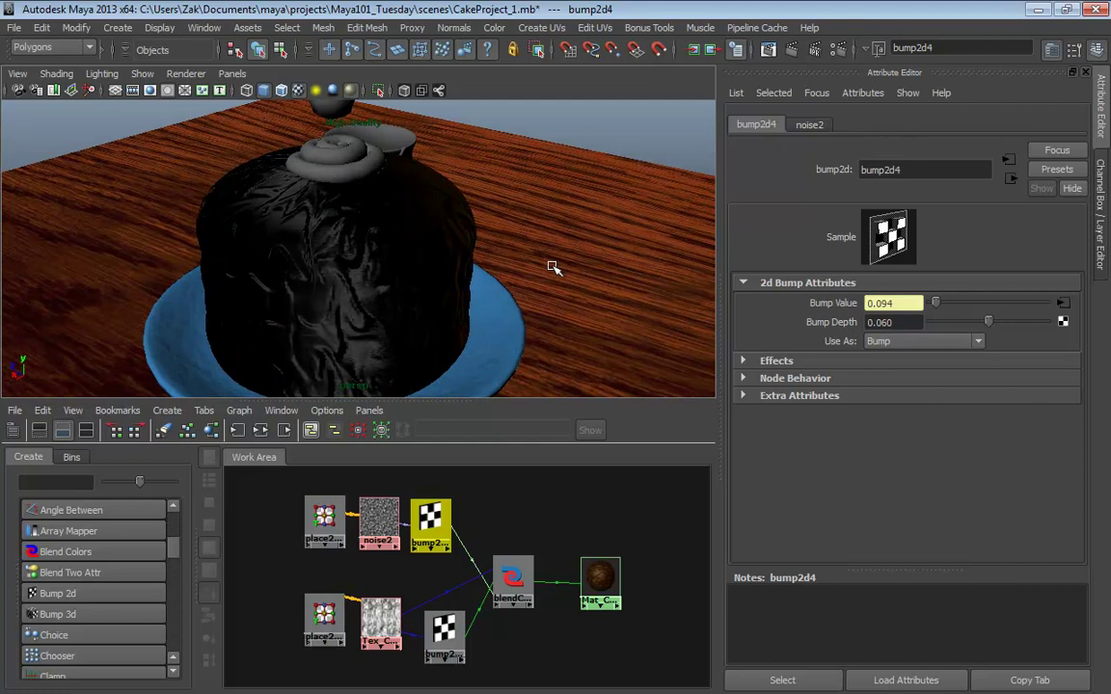
left_click_drag(553, 267, 534, 260, "alt")
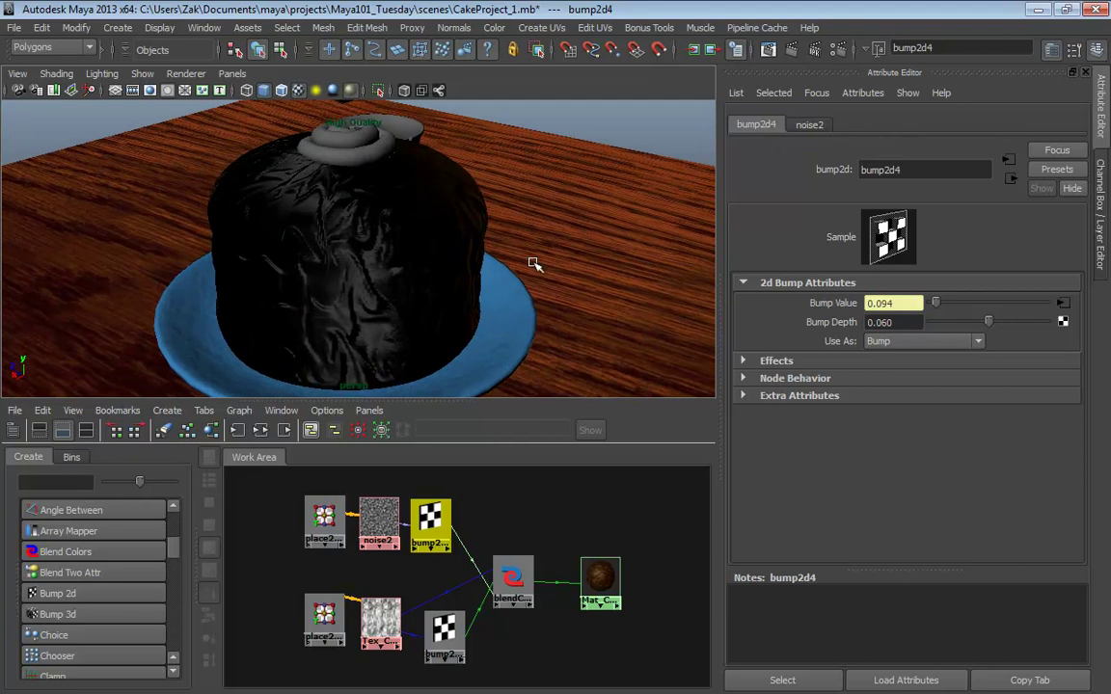
left_click(790, 50)
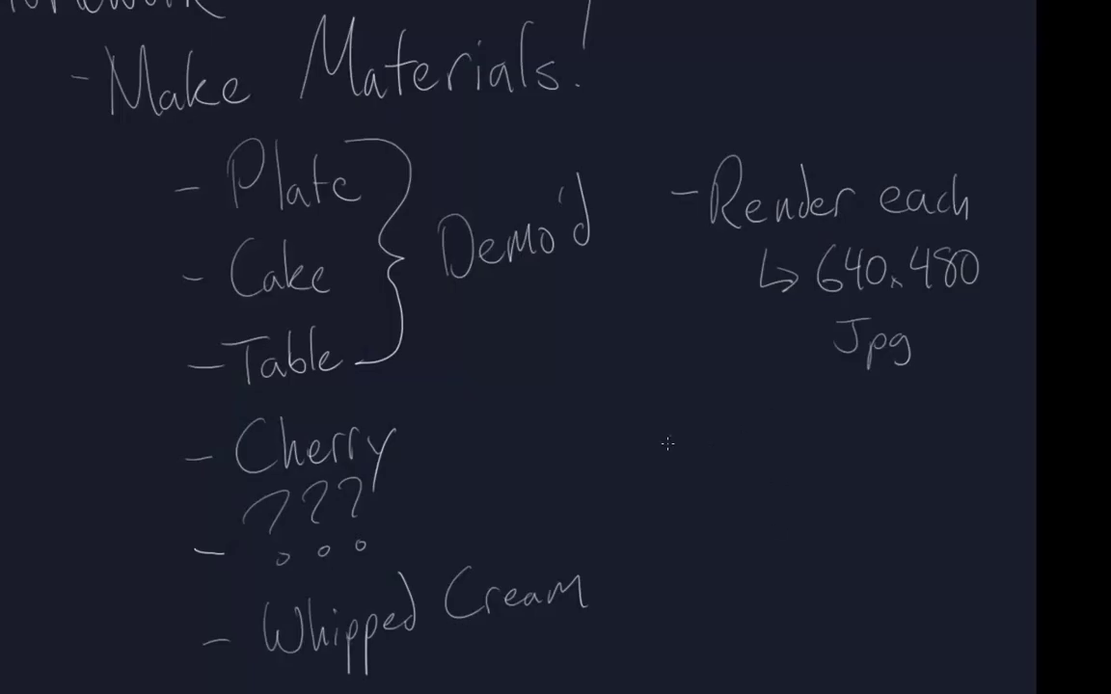
Switch to the drawing canvas, handwrite "Mental Ray!" below the Jpg note and enclose it in square brackets
mouse_move(667, 444)
left_mouse_down()
mouse_move(739, 474)
mouse_move(737, 453)
mouse_move(830, 449)
mouse_move(853, 427)
mouse_move(873, 465)
mouse_move(918, 461)
left_mouse_up()
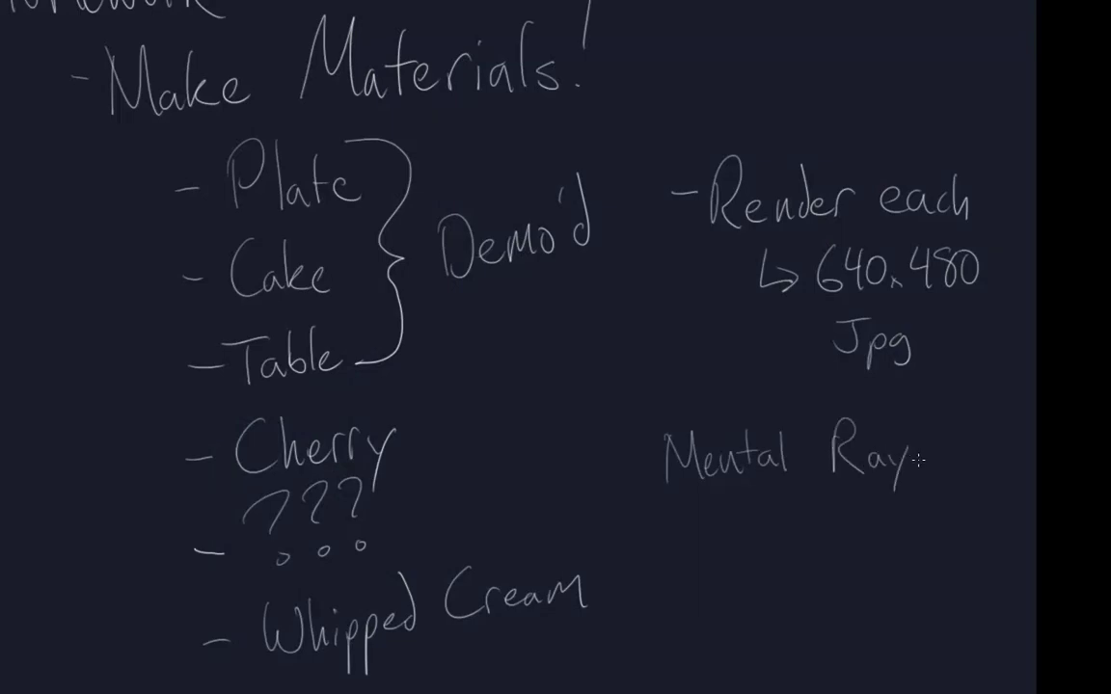
left_click_drag(923, 406, 921, 448)
left_click(919, 464)
mouse_move(664, 406)
left_mouse_down()
mouse_move(637, 509)
mouse_move(711, 501)
left_mouse_up()
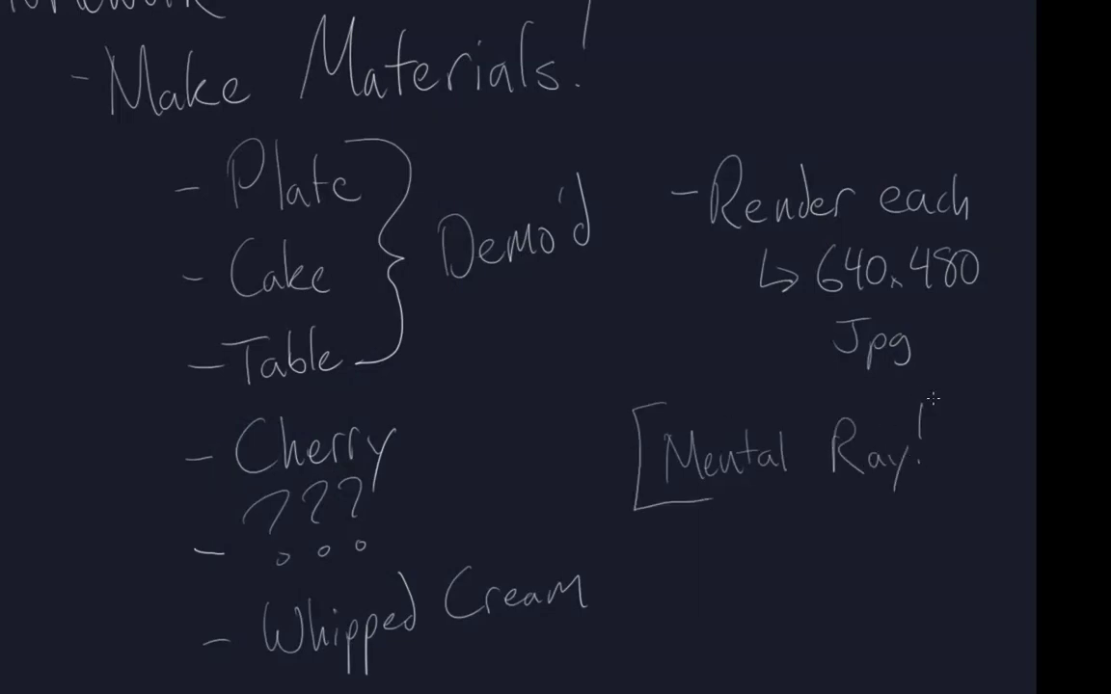
mouse_move(932, 386)
left_mouse_down()
mouse_move(954, 388)
mouse_move(943, 479)
mouse_move(924, 487)
left_mouse_up()
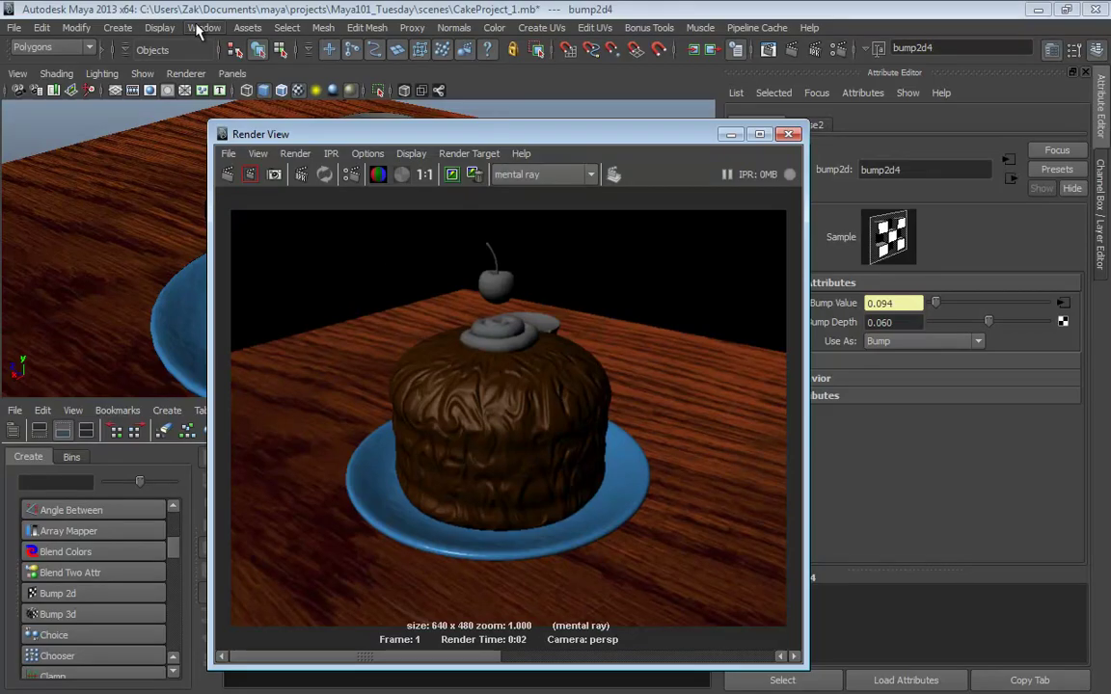
Switch to Maya and check the Loaded and Auto load settings of Mayatomr.mll in the Plug-in Manager, closing it when finished
left_click(201, 28)
mouse_move(214, 118)
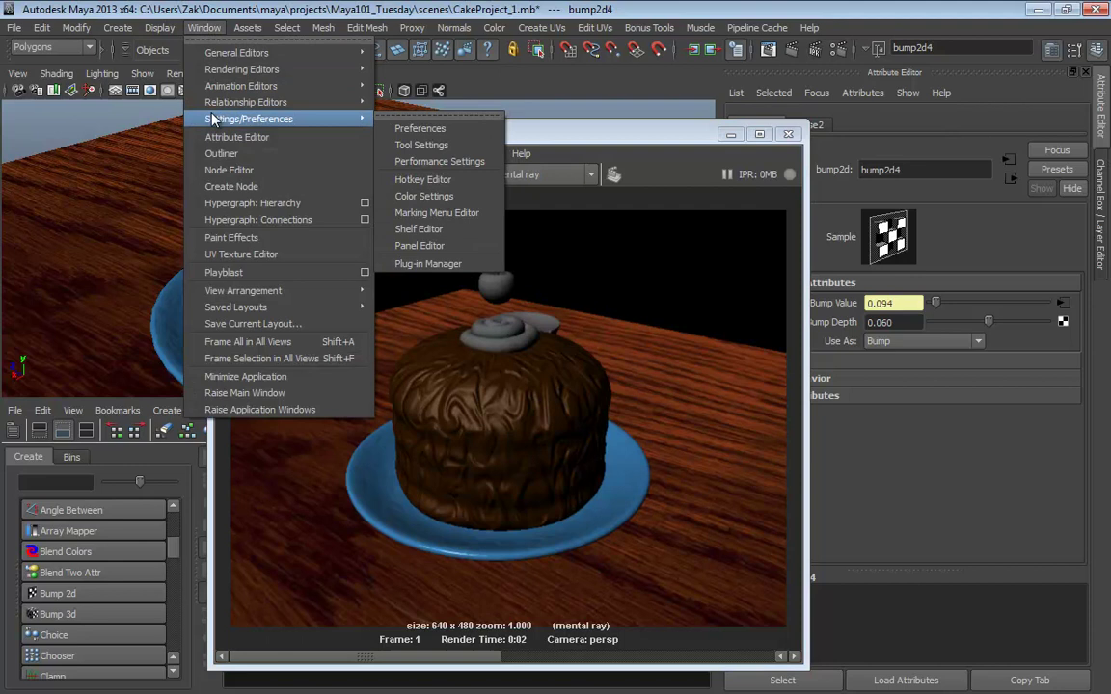
left_click(424, 263)
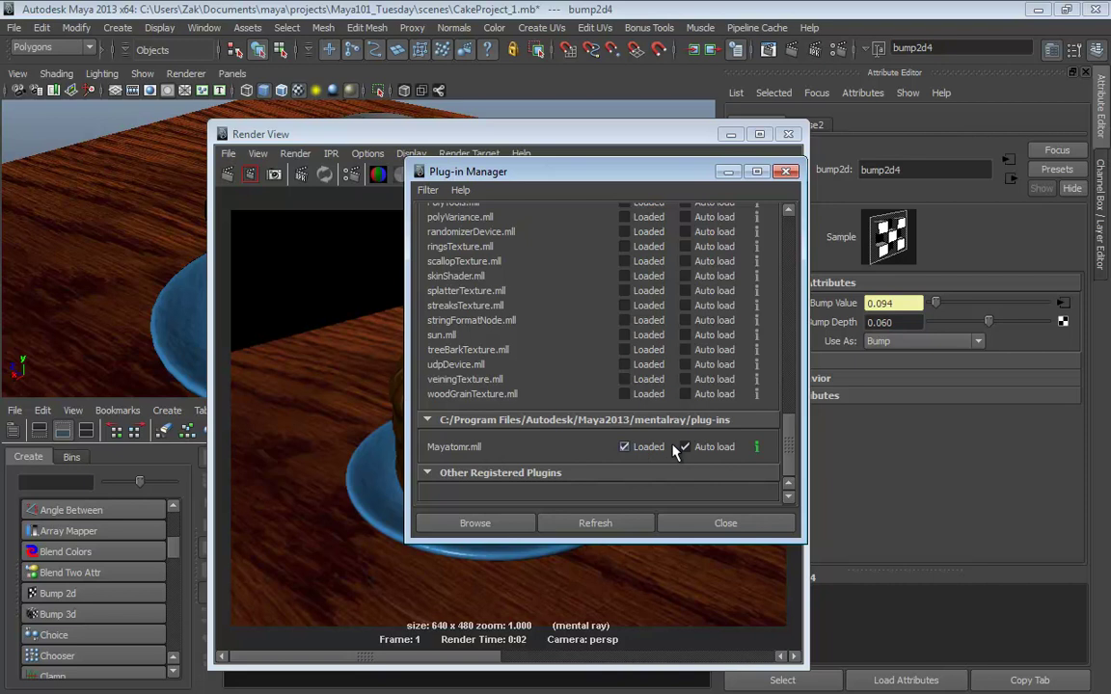
left_click(786, 172)
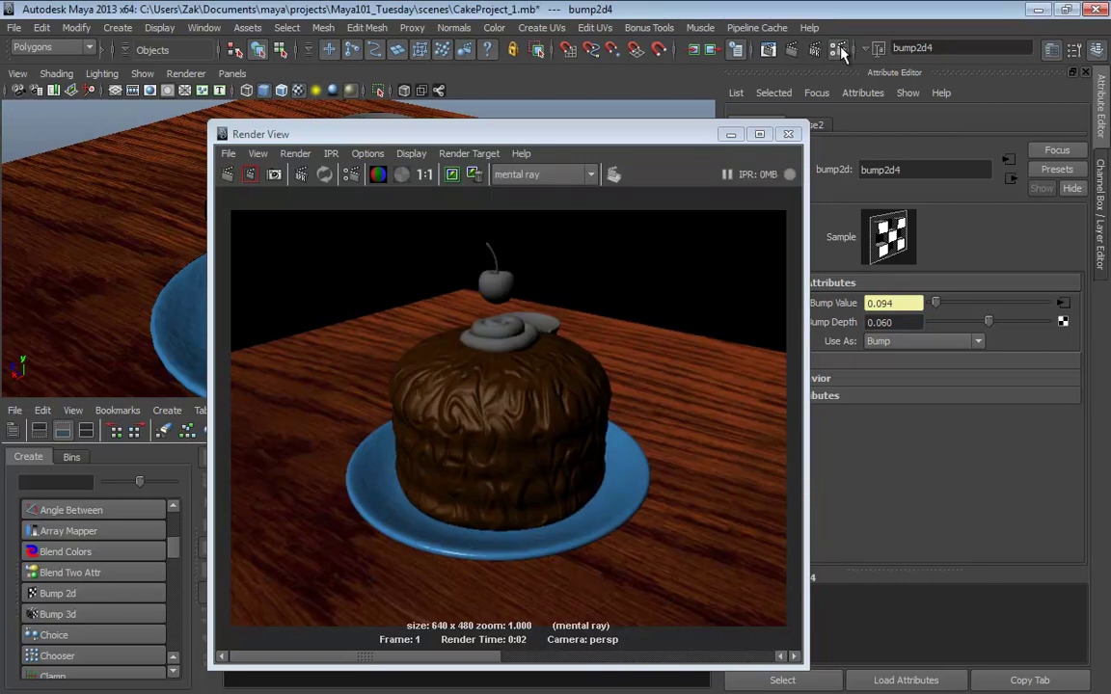
Choose mental ray as the renderer in the Render Settings and dismiss the settings window
left_click(838, 49)
left_click(560, 127)
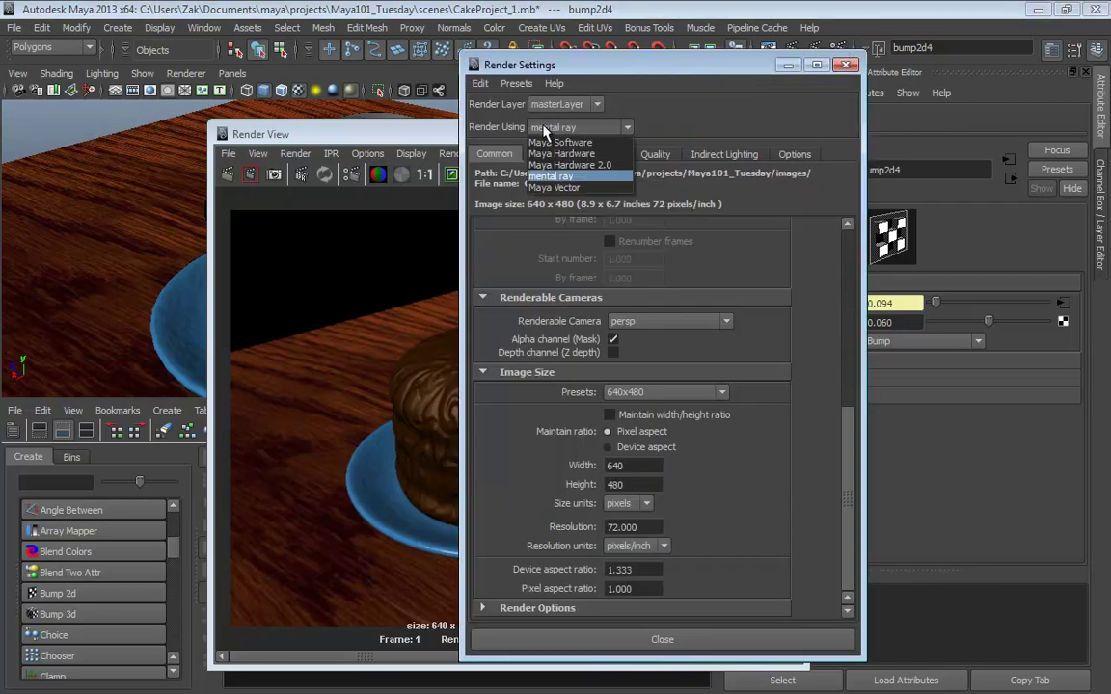
left_click(548, 181)
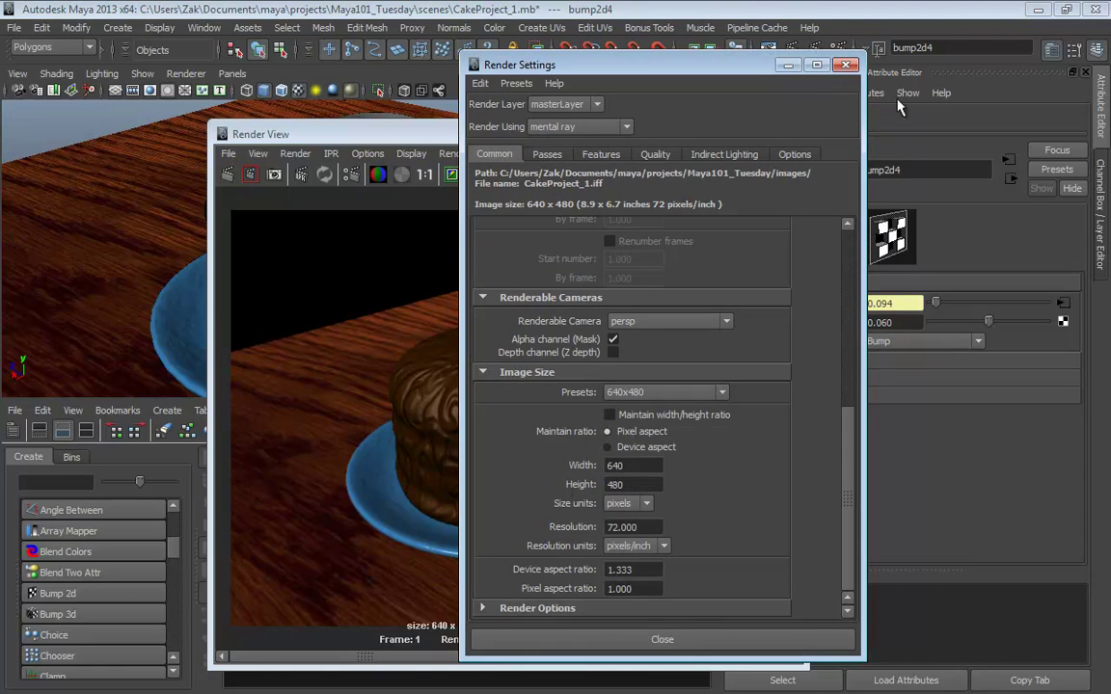
left_click(788, 64)
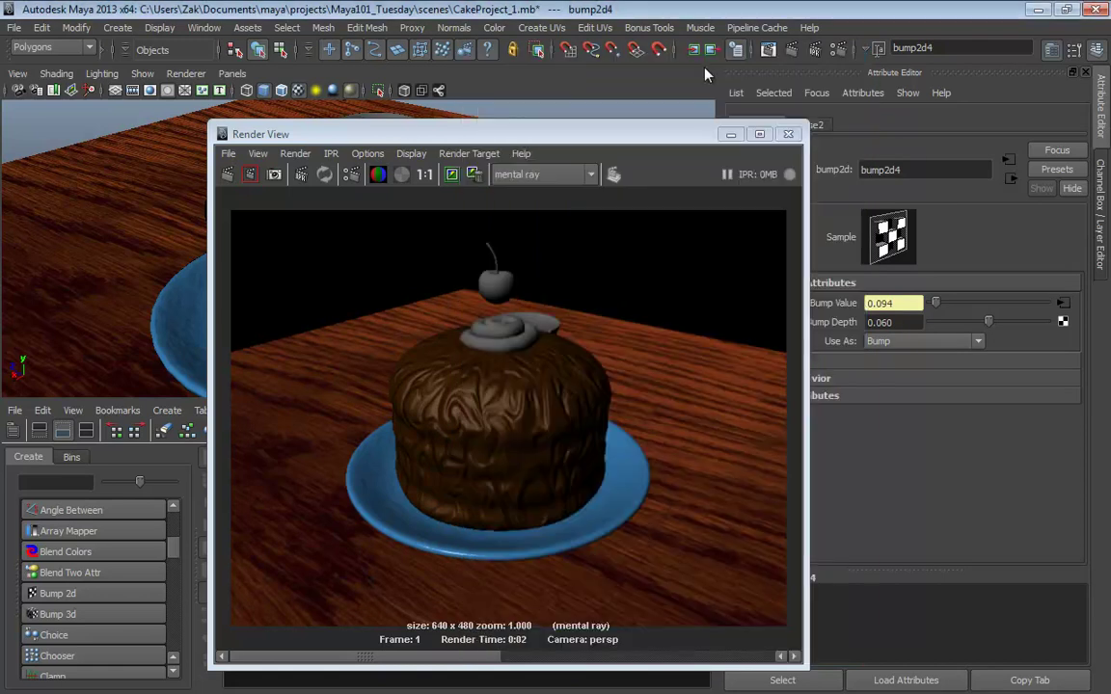
Save the rendered image as a JPEG named Cake in the project's images folder
left_click(232, 157)
left_click(248, 199)
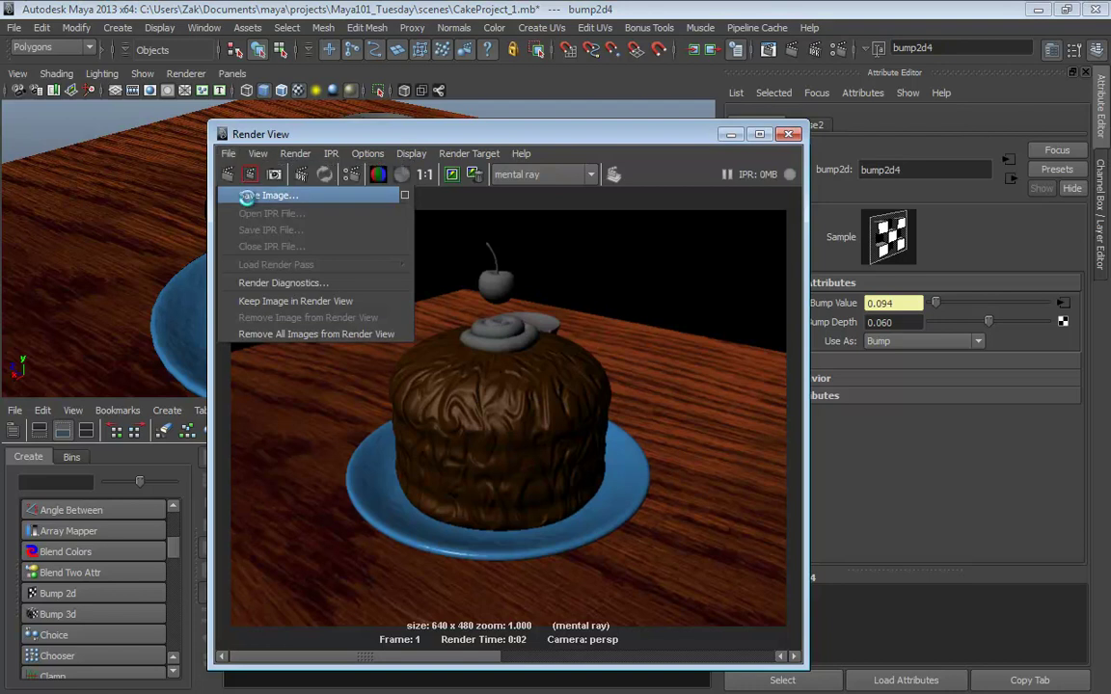
left_click(304, 575)
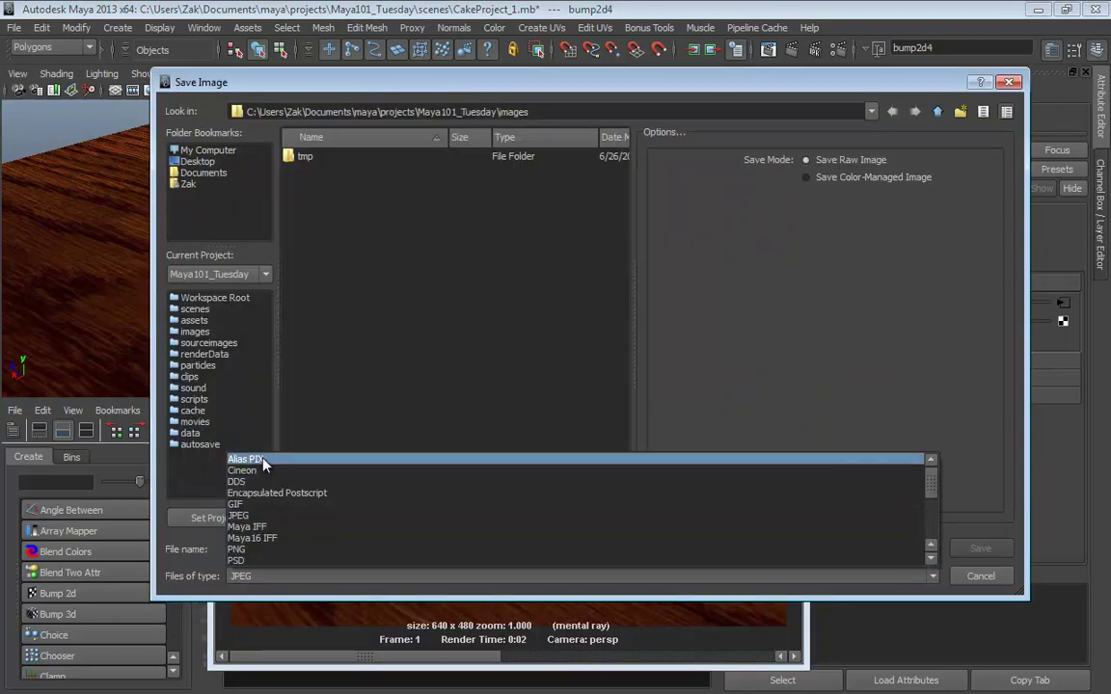
left_click(270, 492)
left_click(280, 576)
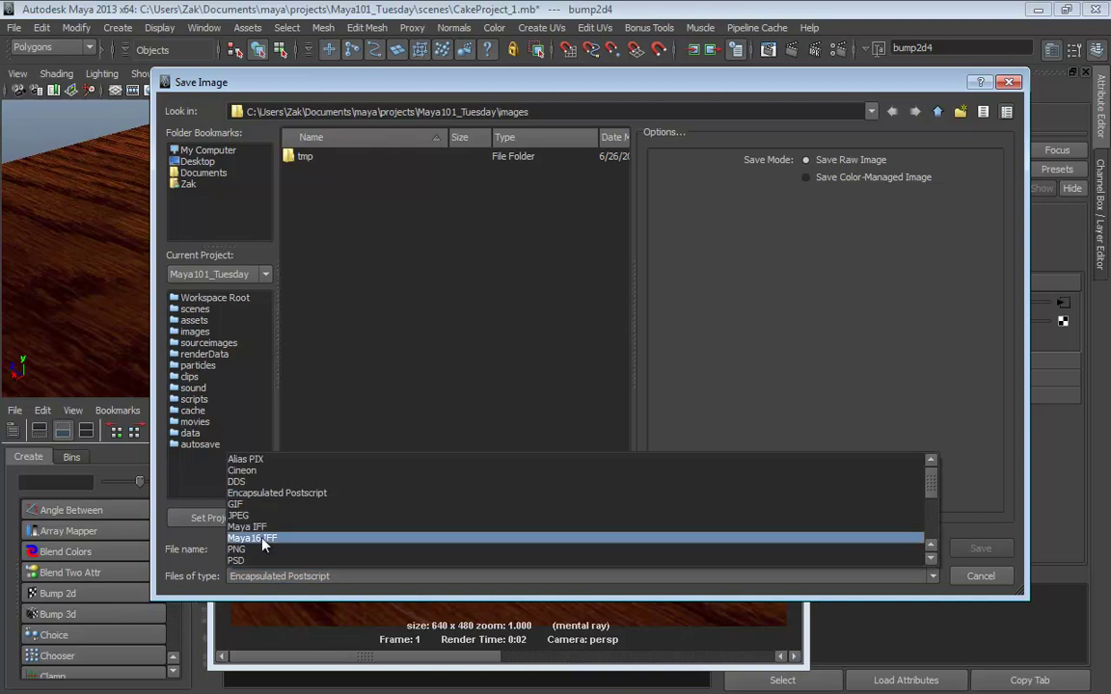
left_click(270, 527)
left_click(340, 550)
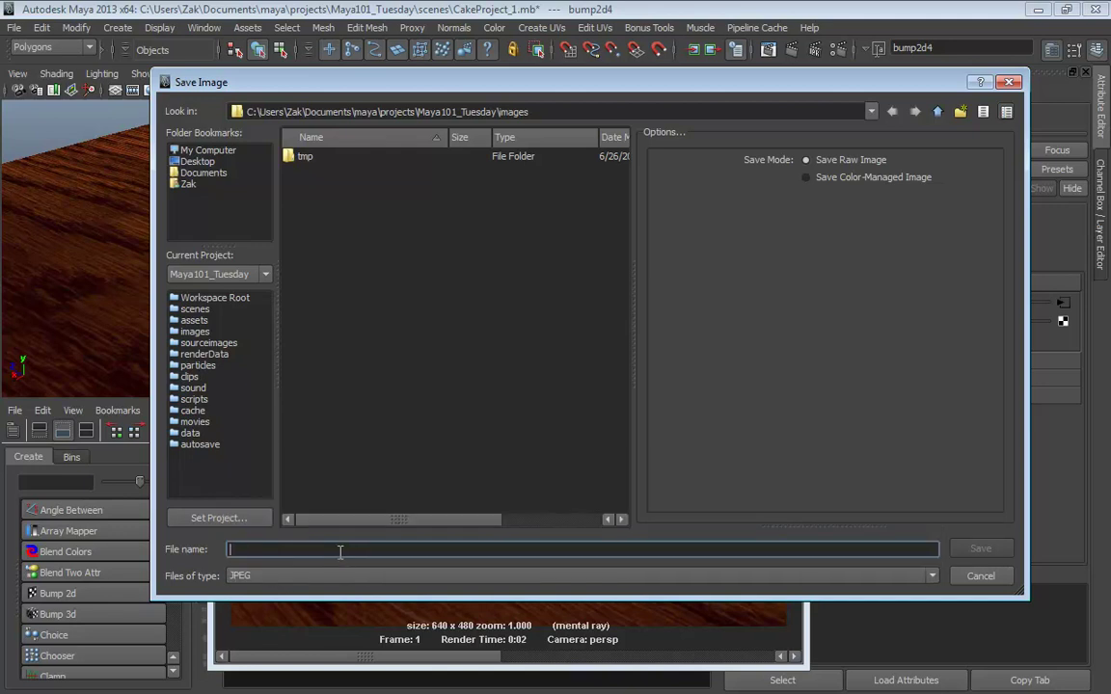
type("Cake")
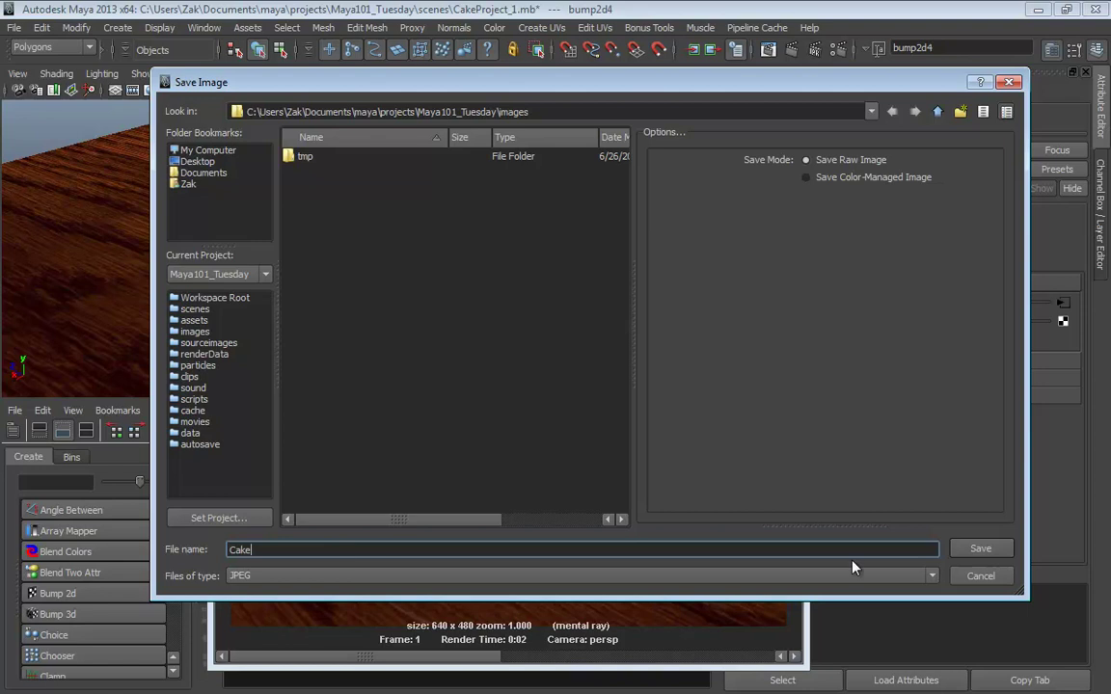
left_click(981, 550)
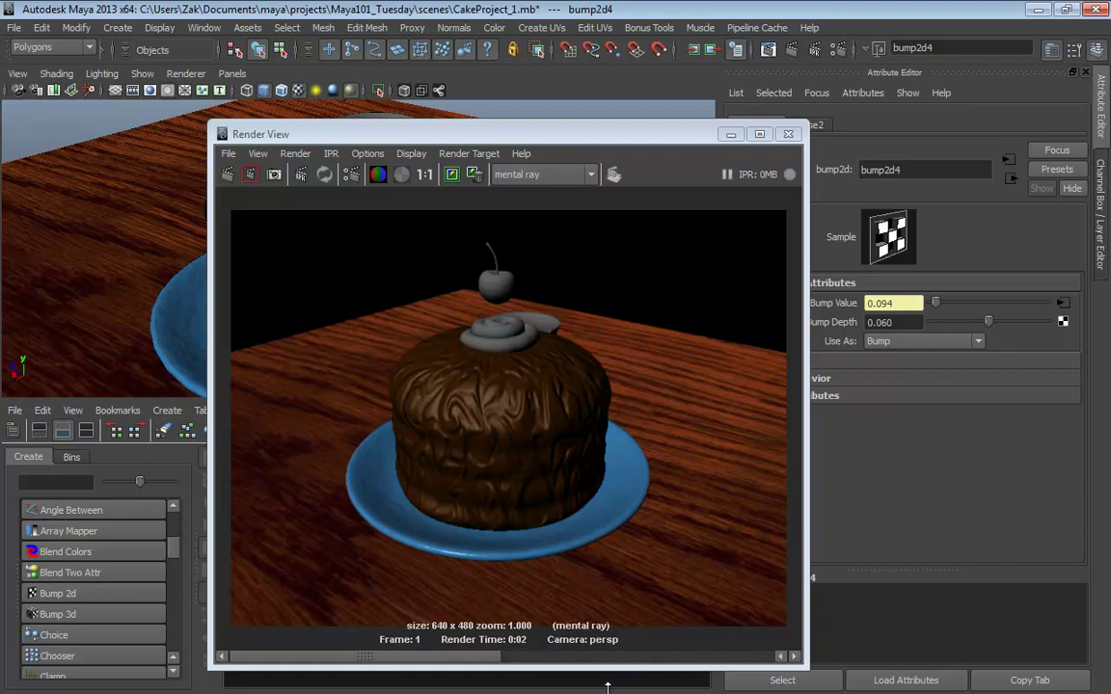
Minimize the Render View, select the cake, plate and whipped cream swirl in hierarchy selection mode, and group them
left_click(730, 135)
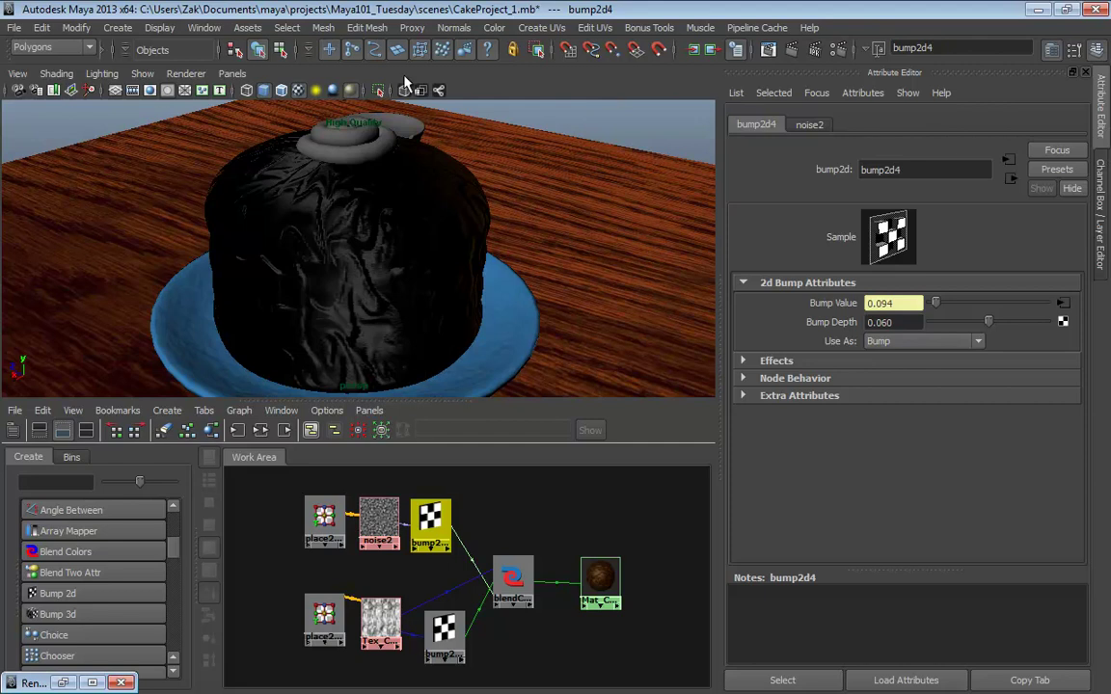
left_click(235, 51)
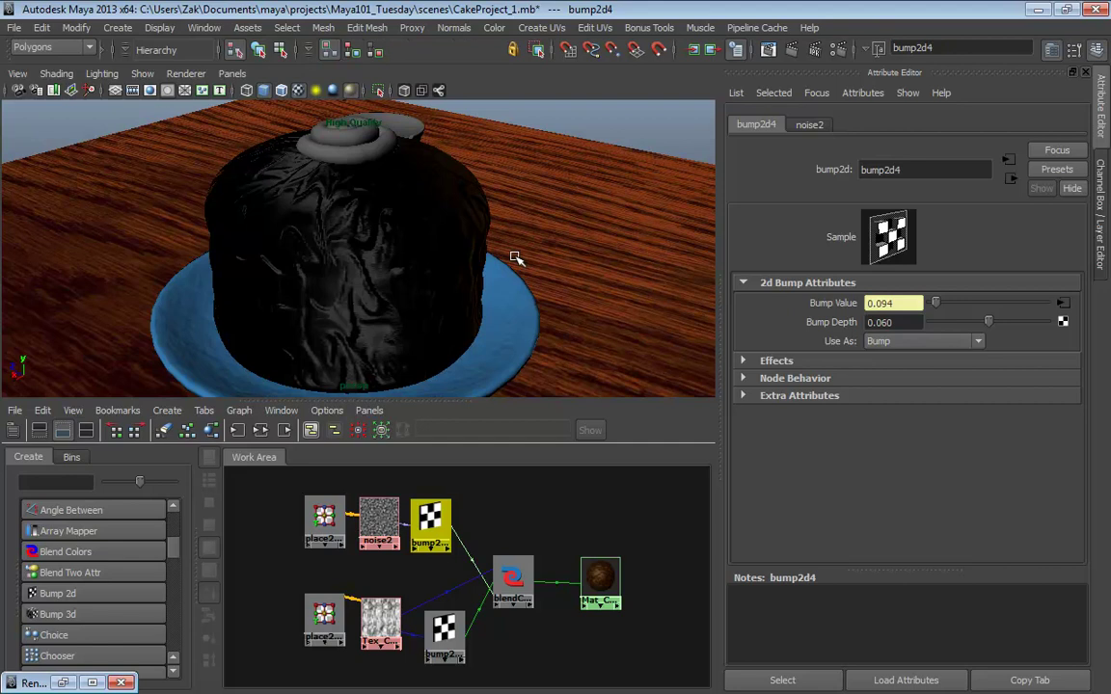
left_click(411, 226)
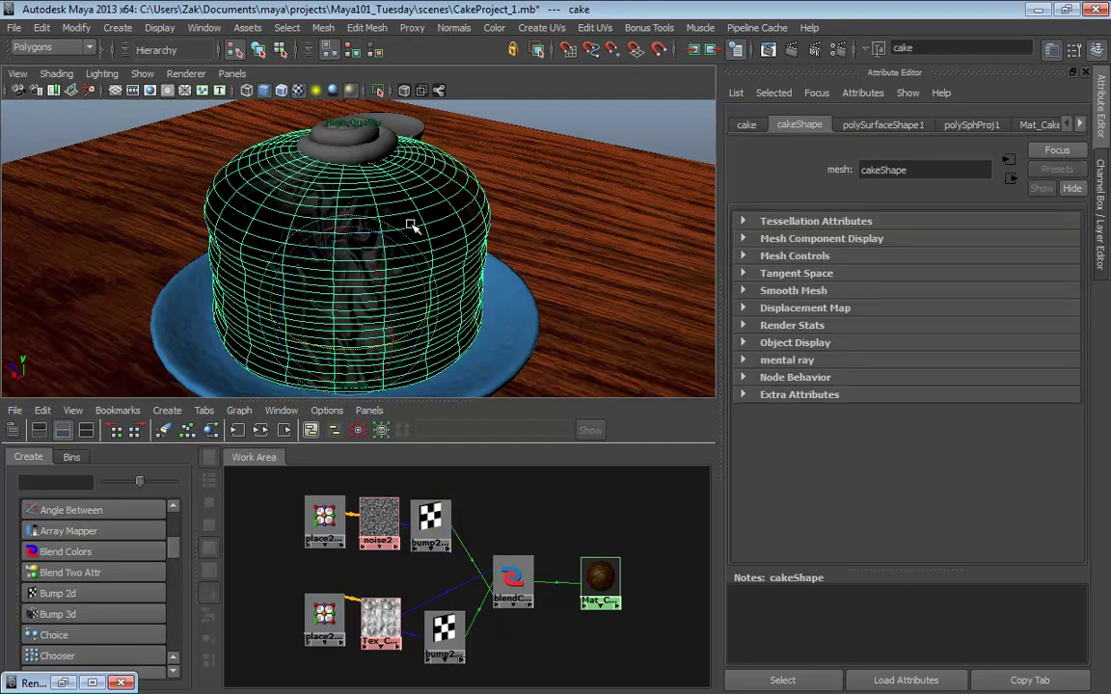
left_click_drag(449, 240, 513, 255, "alt")
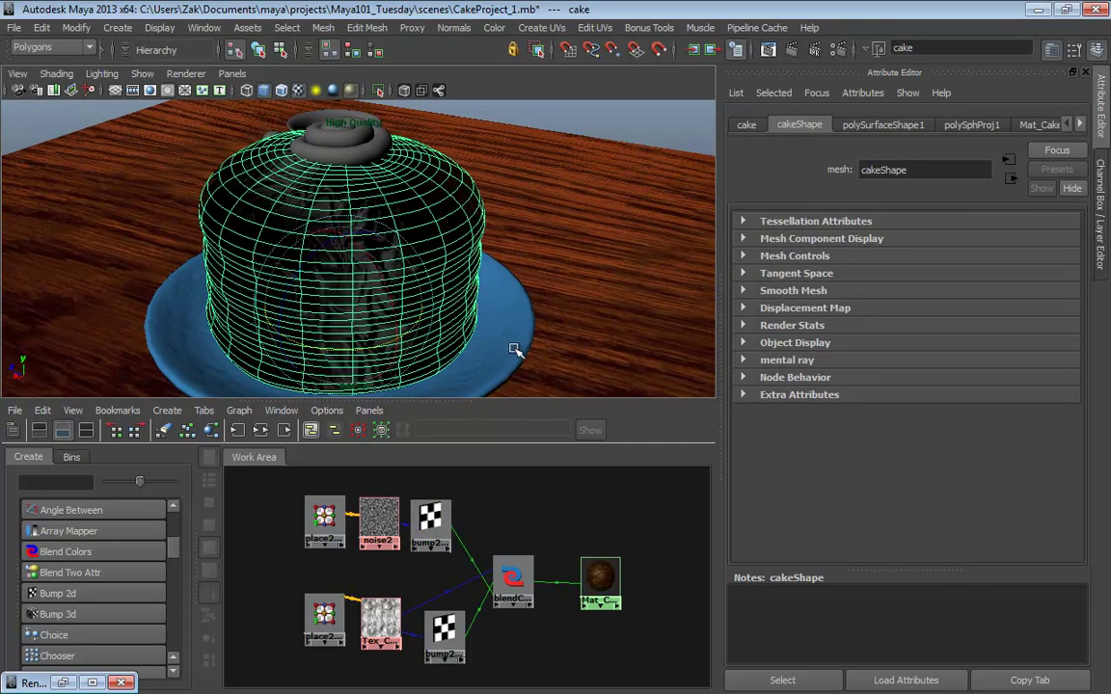
left_click(459, 301)
left_click(378, 174, "shift")
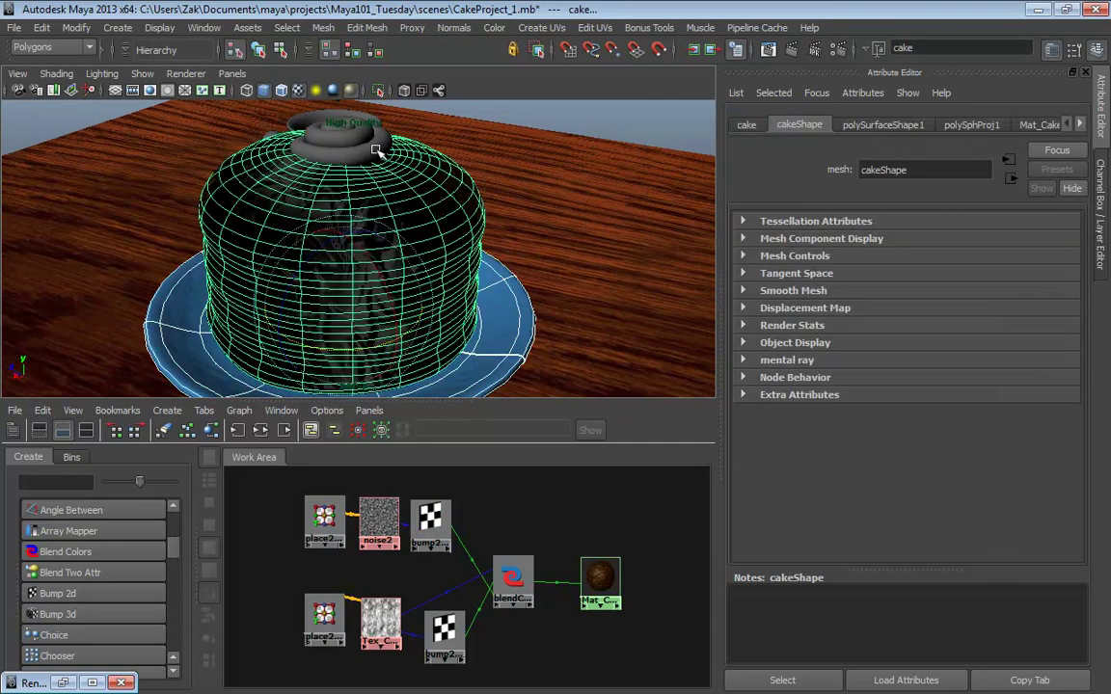
left_click(345, 134, "shift")
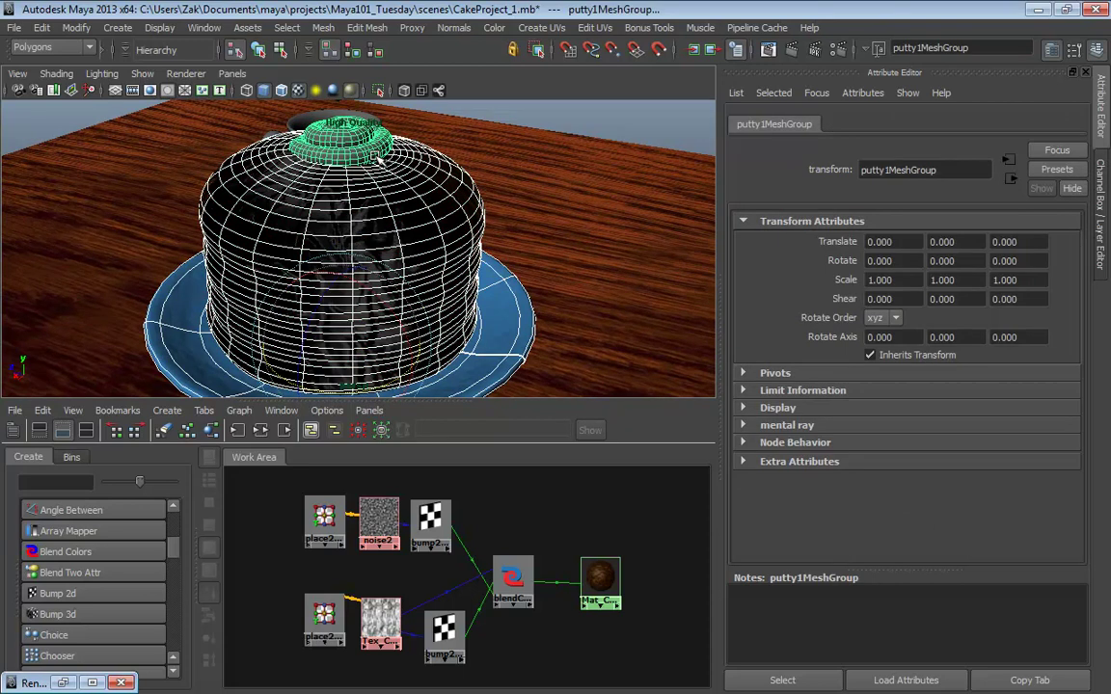
key("ctrl+g")
Return to object selection mode and select the cake, plate and whipped cream swirl individually, finishing with the cake selected
left_click_drag(395, 181, 473, 143, "alt")
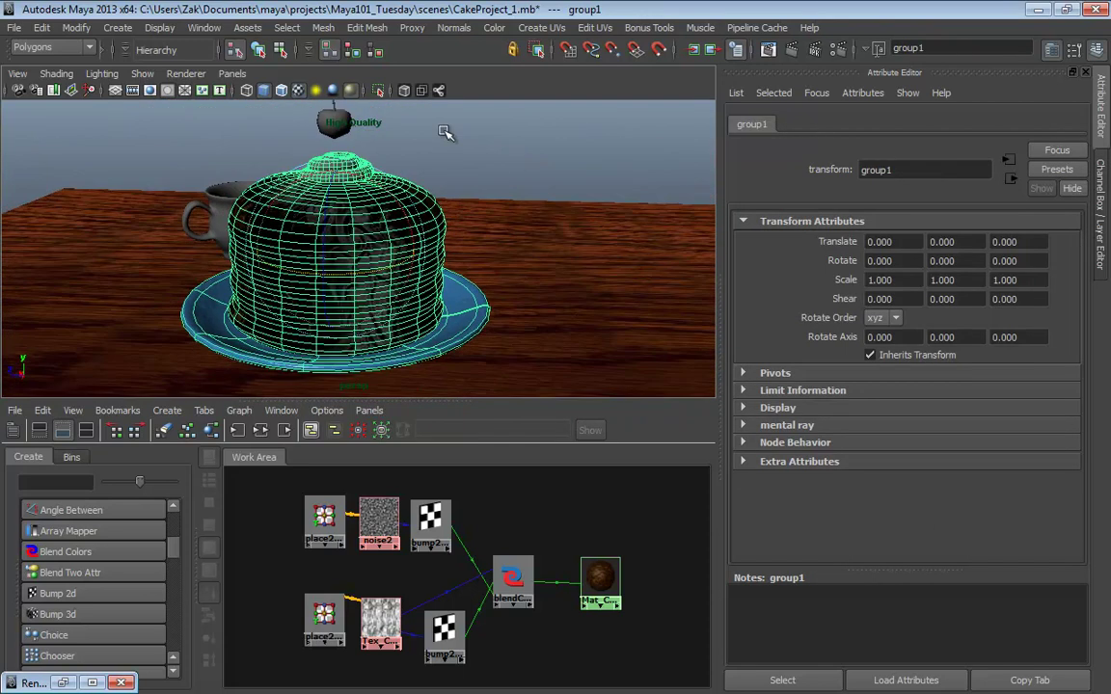
left_click(260, 50)
left_click(535, 104)
left_click(390, 203)
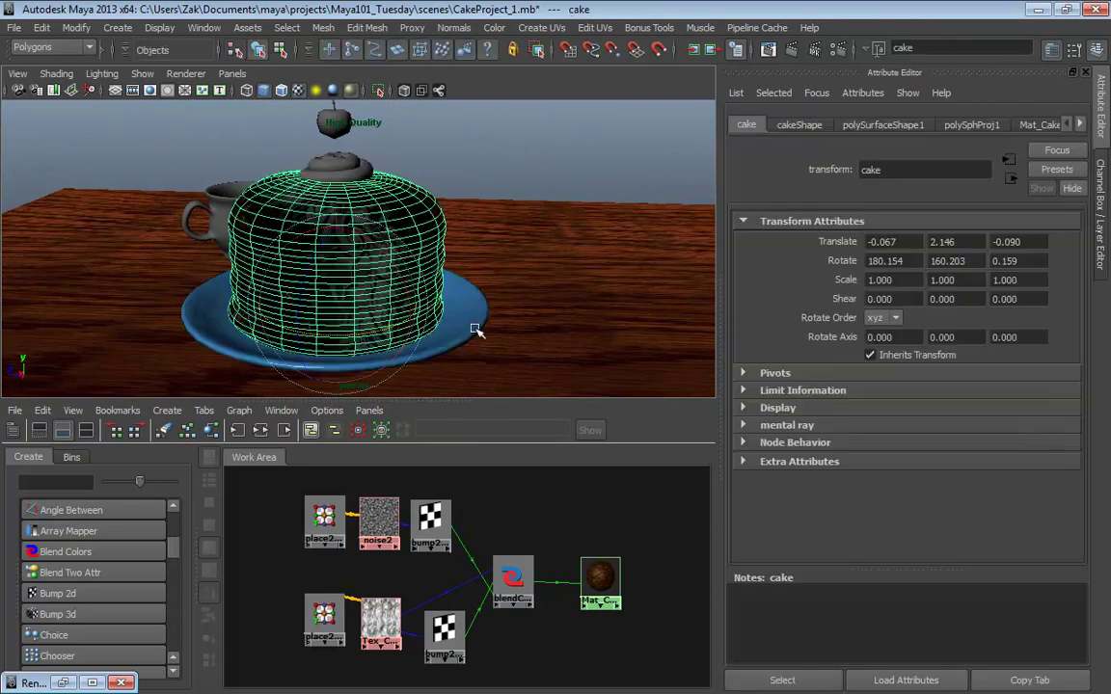
left_click(474, 323)
left_click(343, 167)
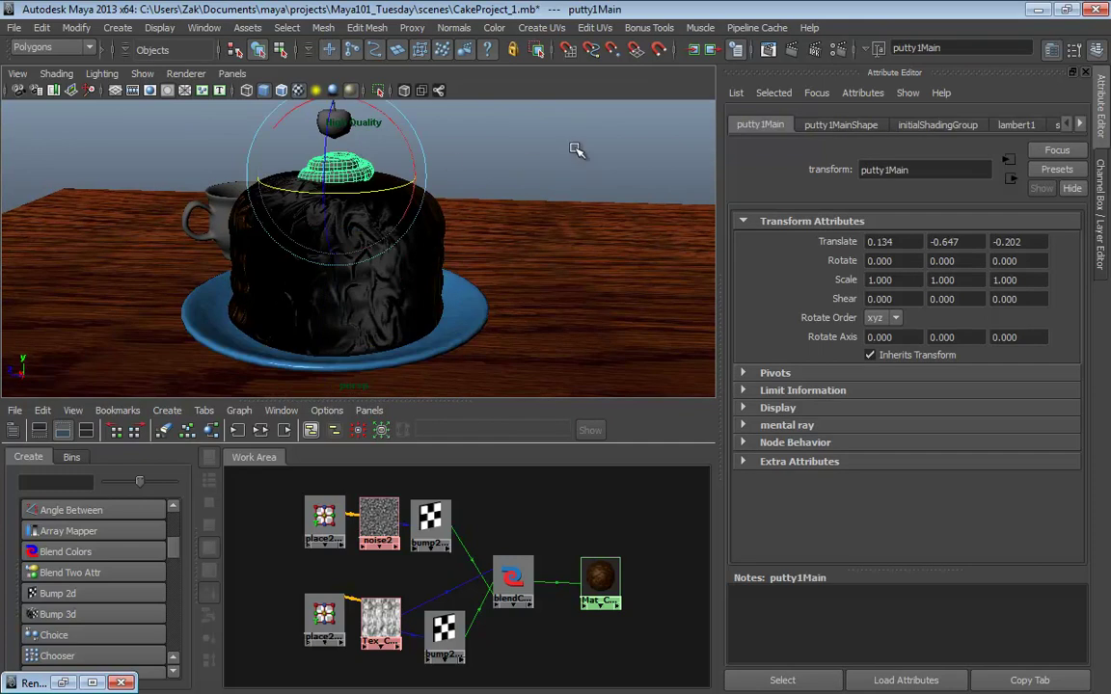
left_click(405, 232)
left_click(467, 324)
left_click(413, 193)
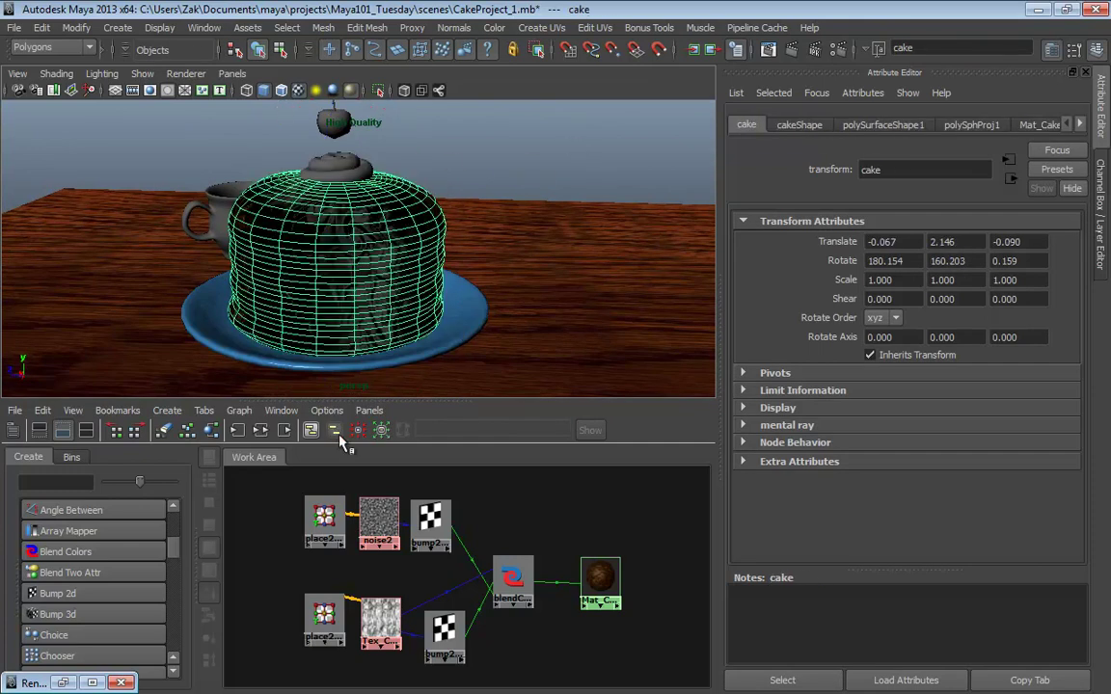
Open the Hypergraph Hierarchy to show the group containing the plate, cake and whipped cream
left_click(371, 411)
mouse_move(398, 546)
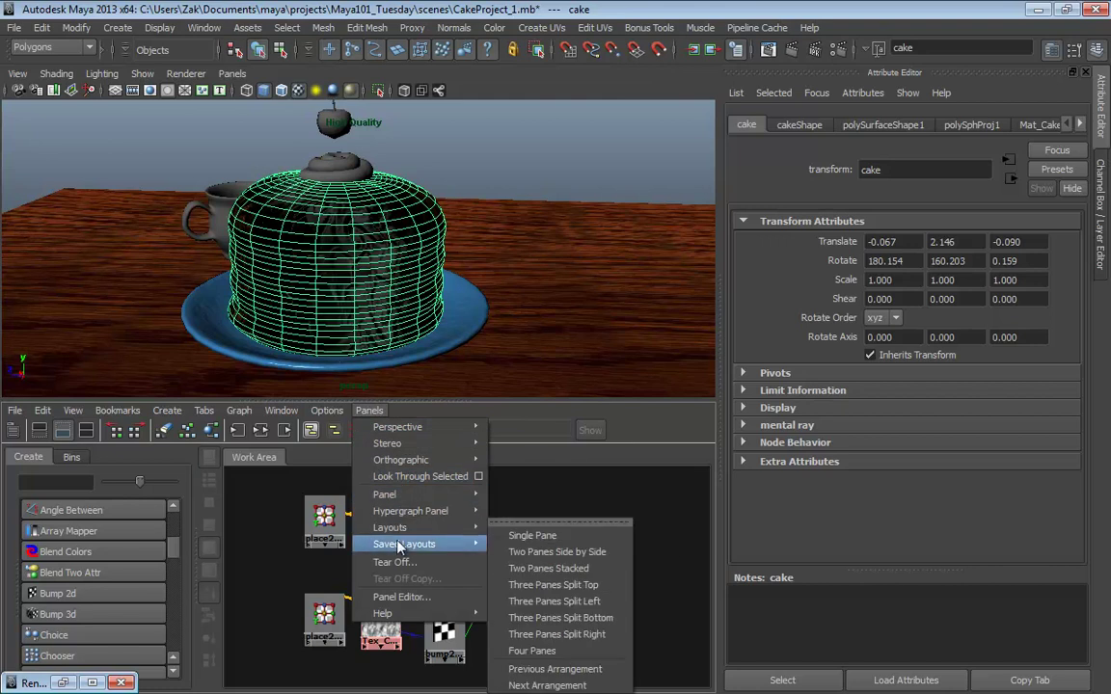
mouse_move(424, 494)
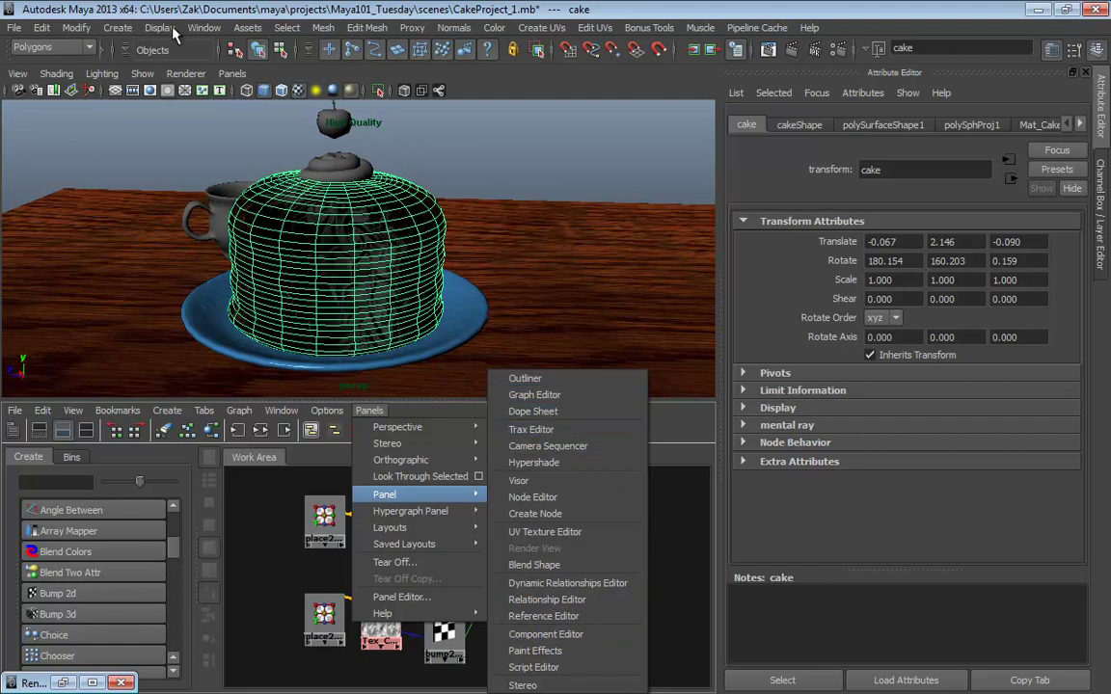
left_click(204, 29)
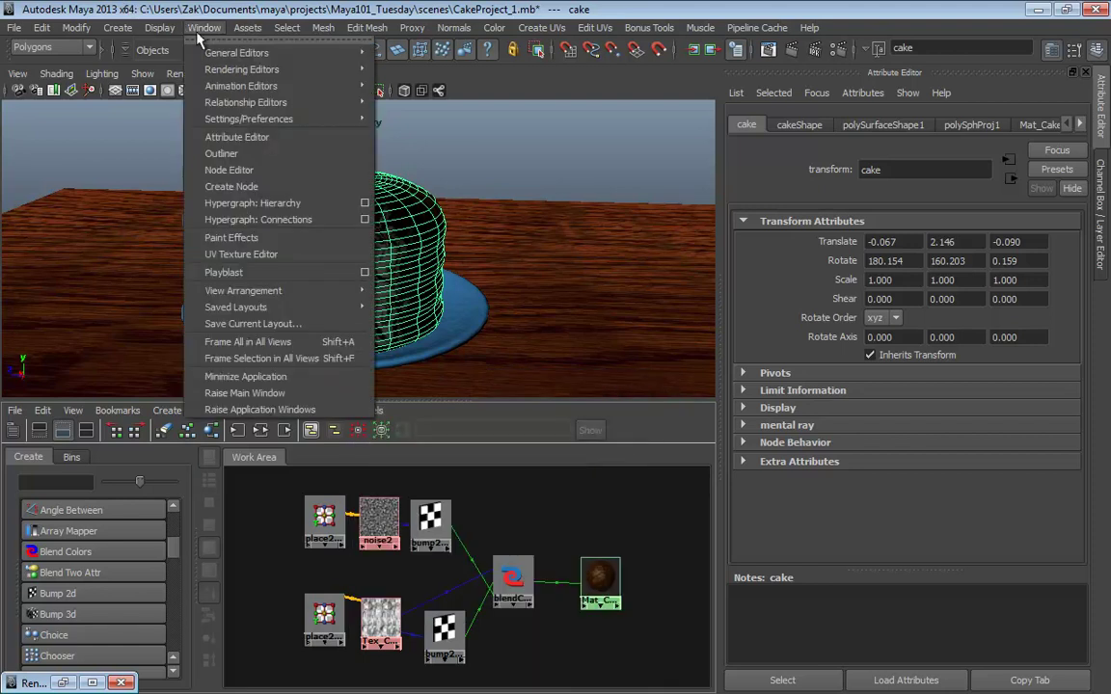
left_click(249, 204)
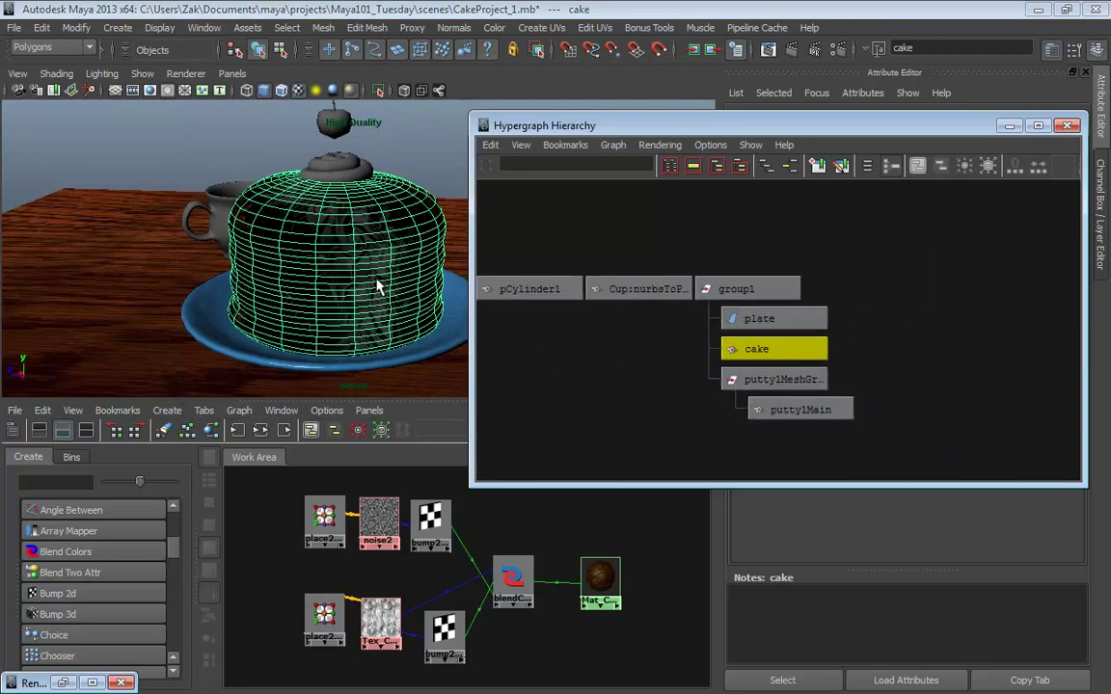
Select the whipped cream swirl, switch to hierarchy selection mode and select the whole cake group
key("Left")
key("Right")
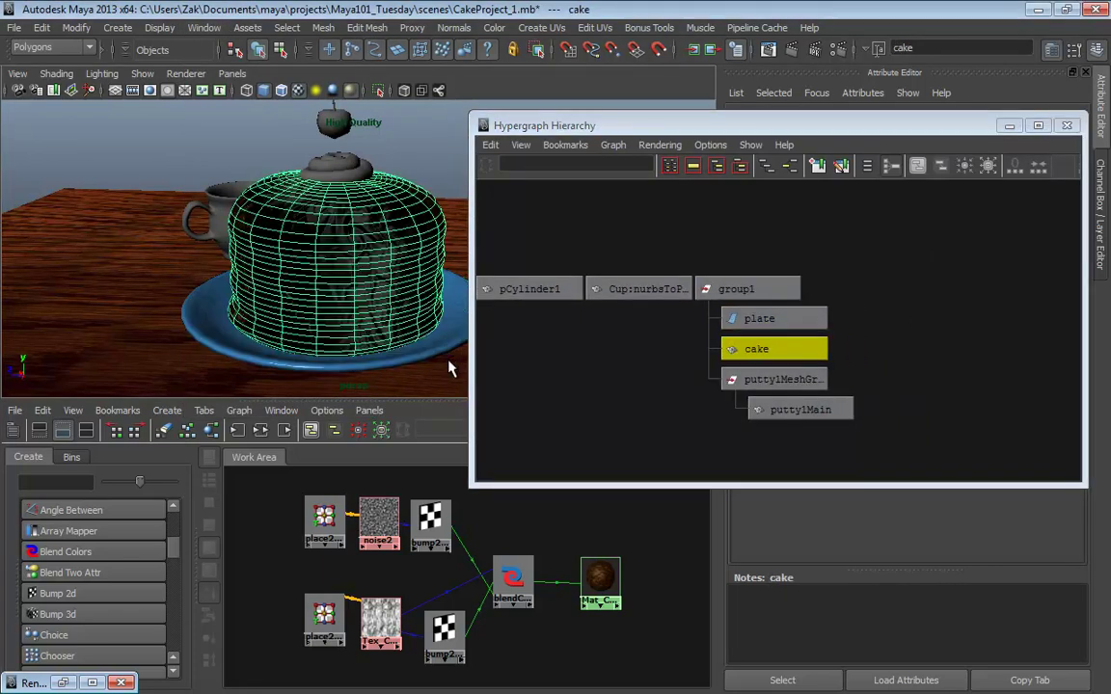
key("Left")
key("Right")
left_click(347, 176)
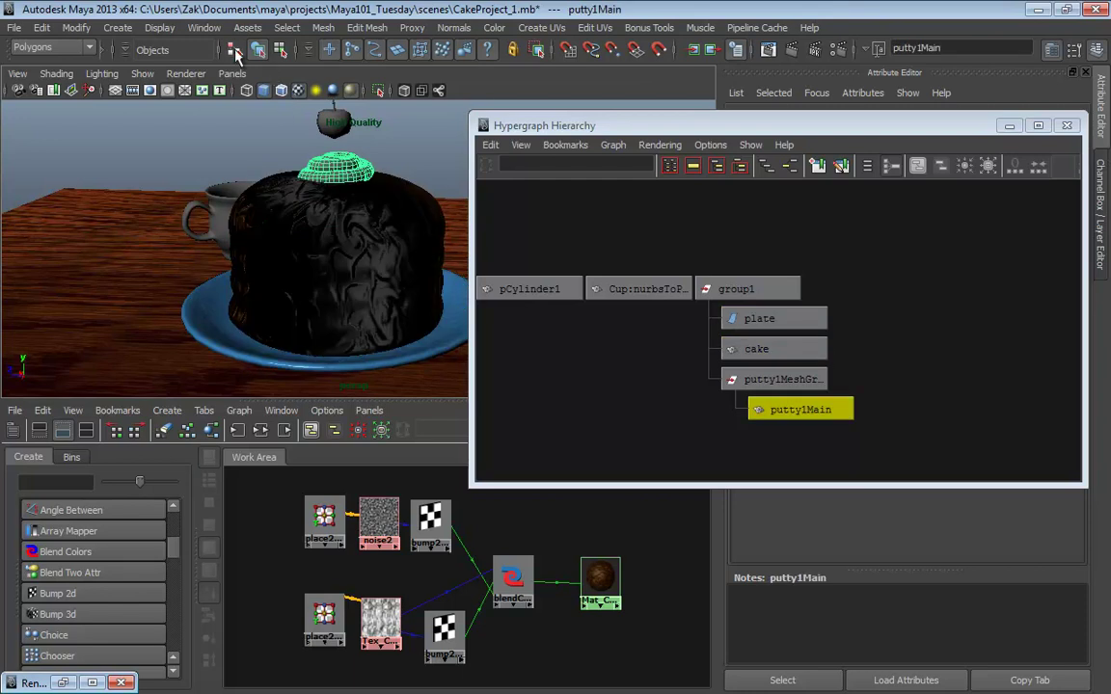
left_click(234, 51)
left_click(405, 252)
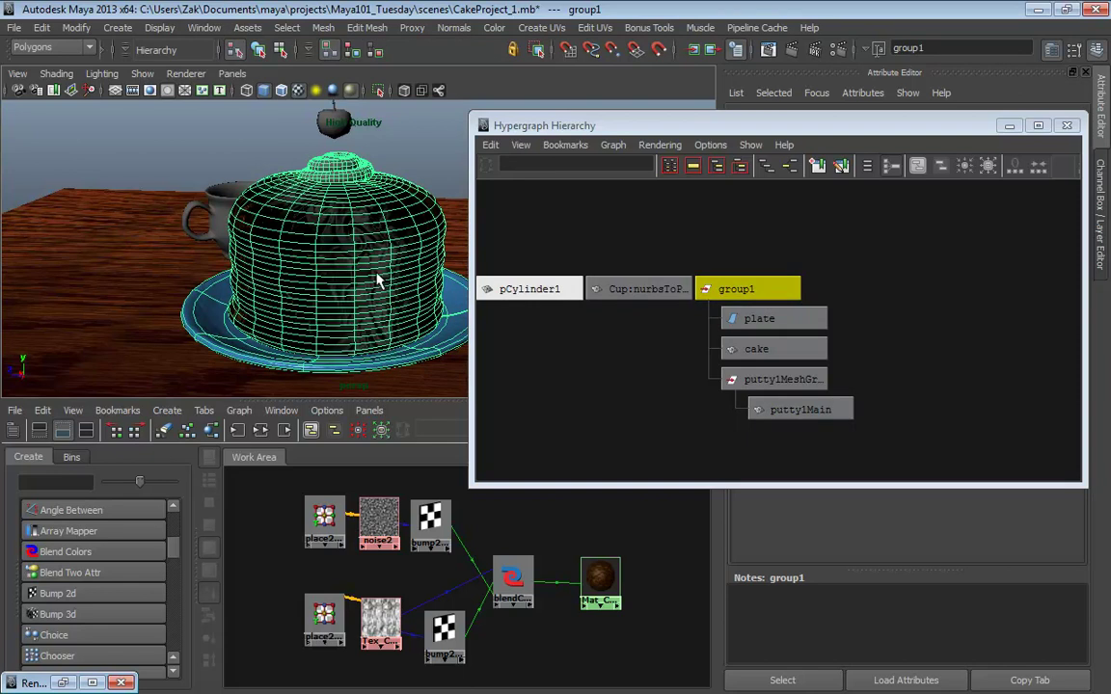
left_click(377, 140)
left_click(357, 166)
Clear the material network from the Hypershade work area
middle_click_drag(331, 506, 331, 530, "alt")
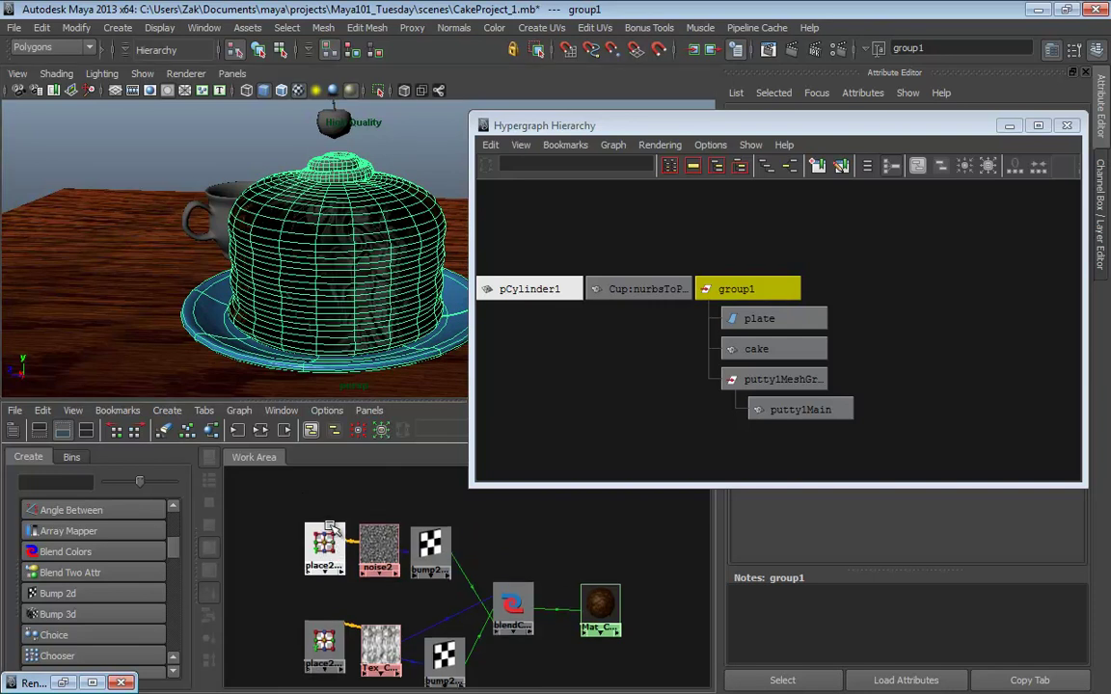
right_click(285, 501)
mouse_move(328, 526)
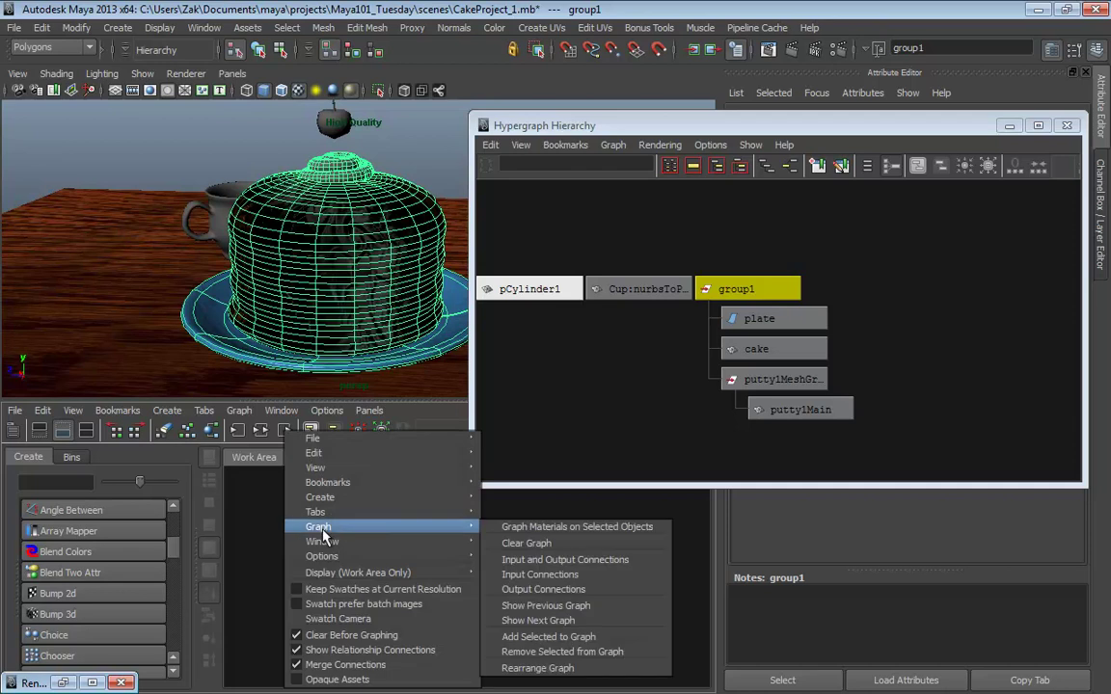
left_click(526, 544)
scroll(181, 526, "up", 10)
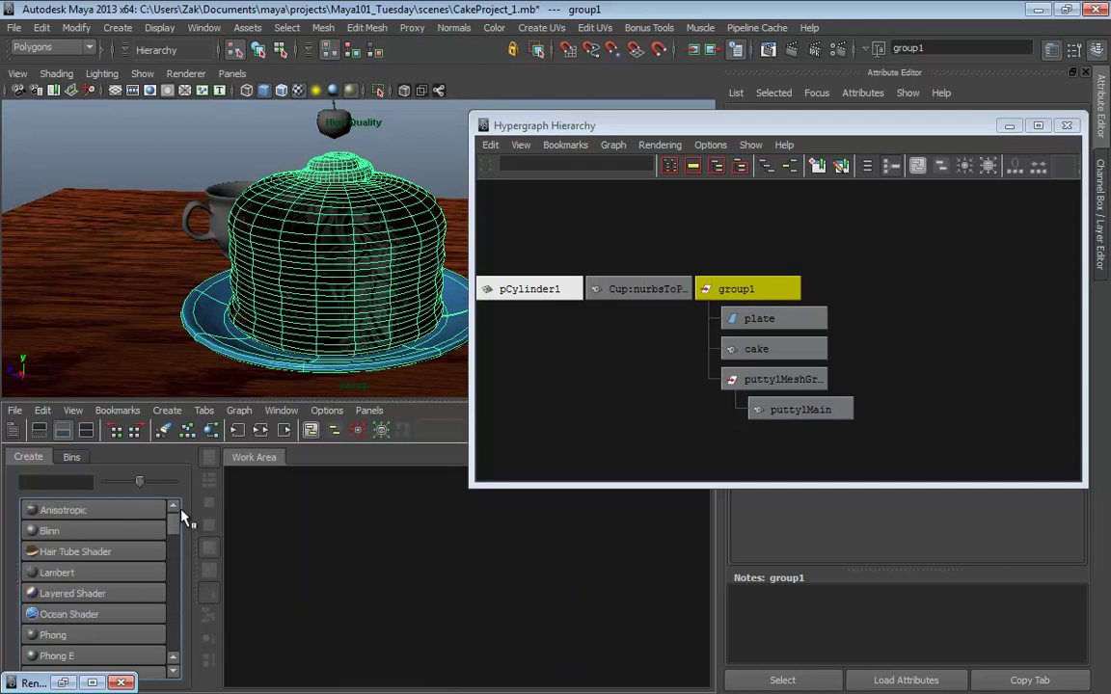
Create a new Blinn material and set its color to magenta
left_click(50, 534)
left_click_drag(808, 125, 778, 523)
scroll(974, 355, "up", 3)
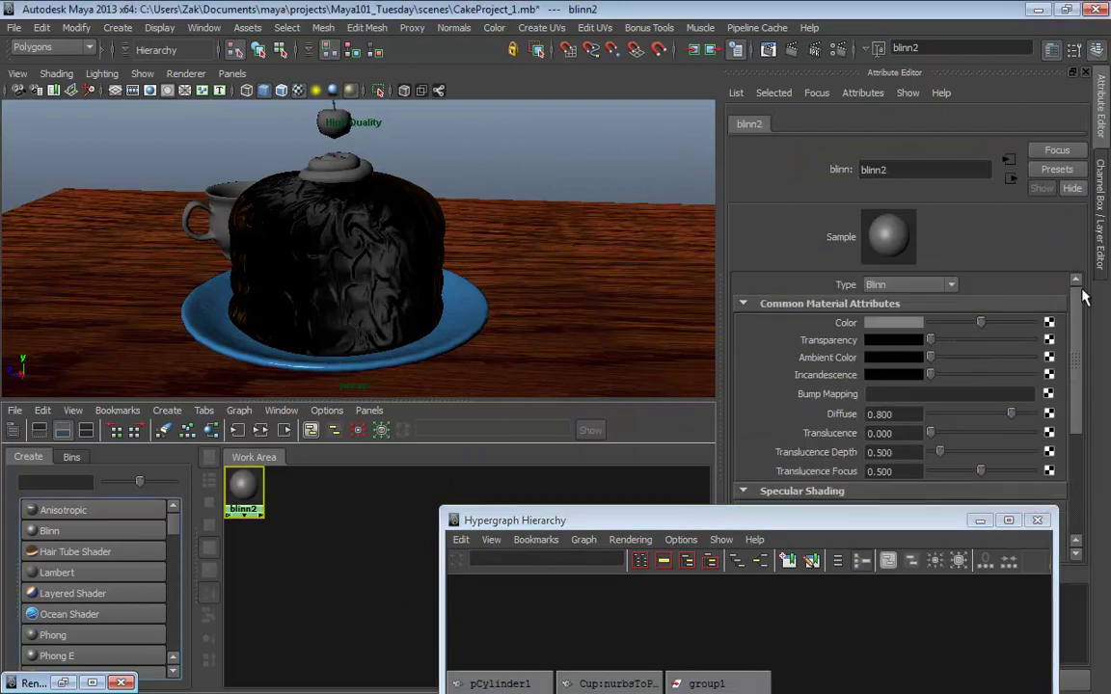
left_click(894, 328)
left_click(924, 290)
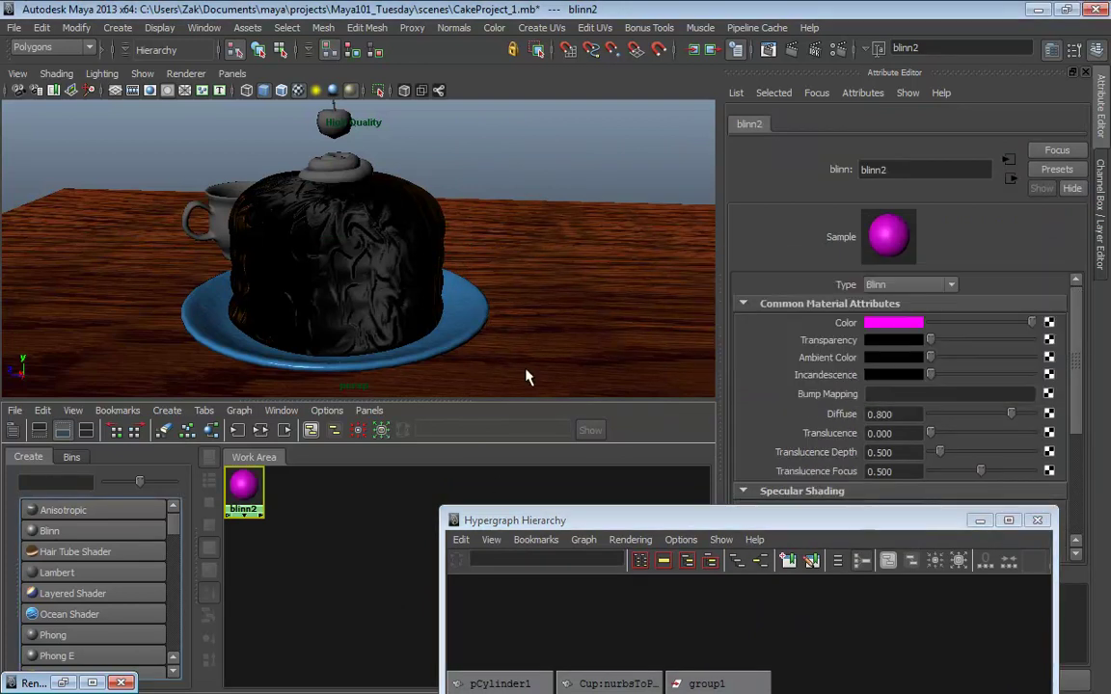
Close the Hypergraph Hierarchy and assign the magenta Blinn to the entire cake group
left_click(332, 253)
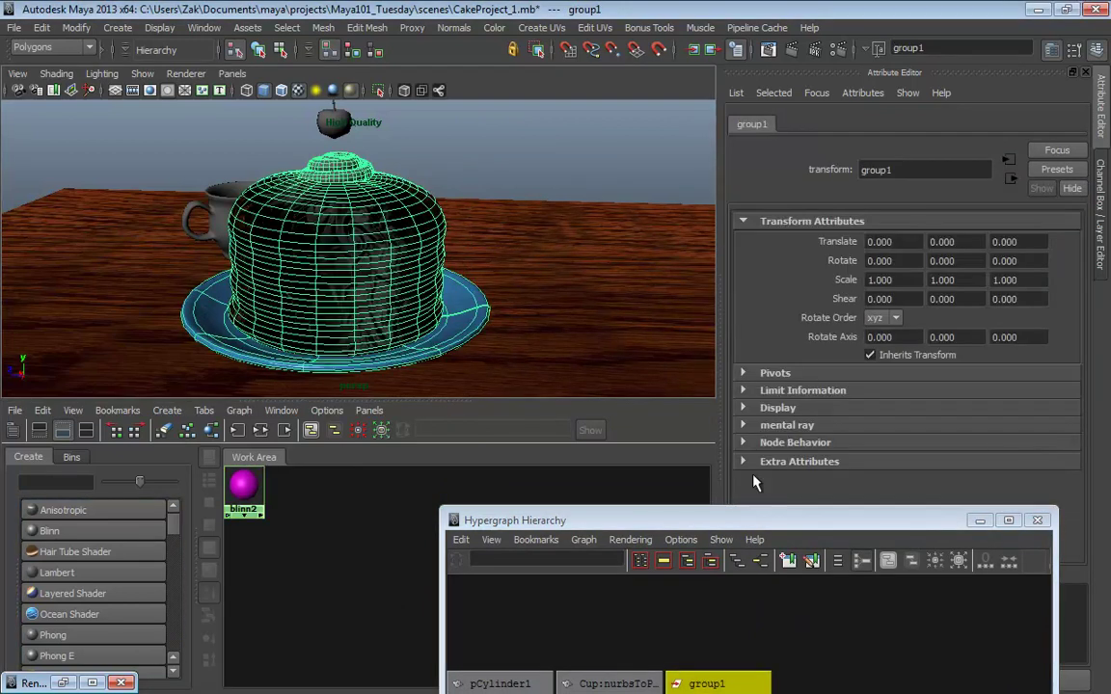
left_click(1037, 521)
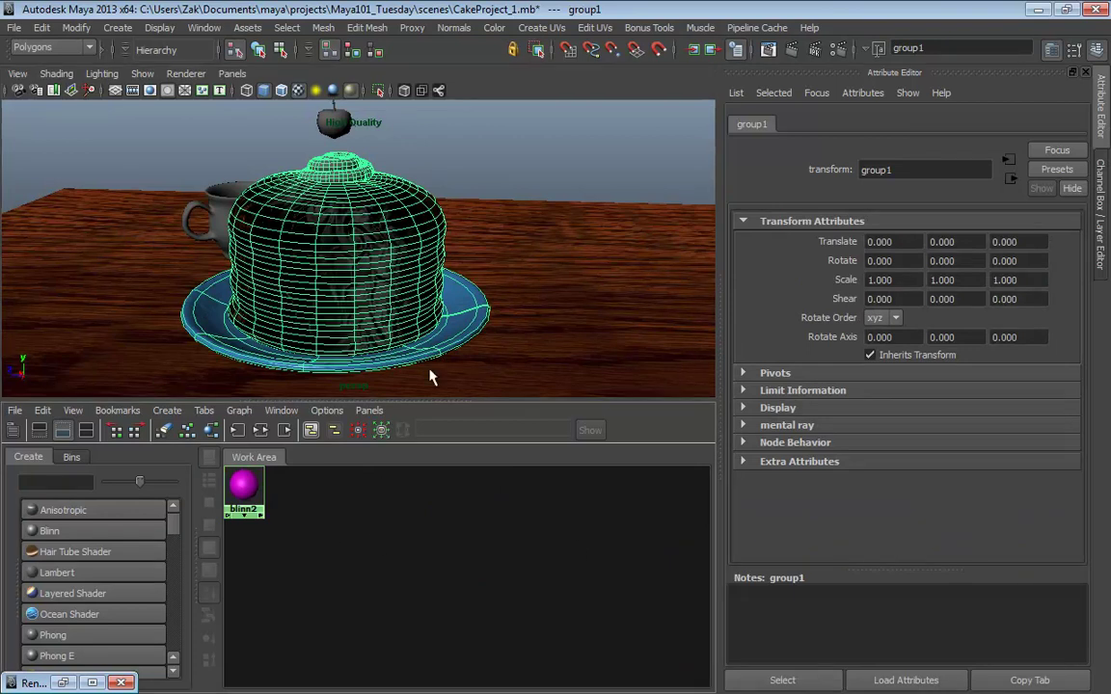
right_click_drag(243, 485, 240, 440)
left_click(422, 169)
left_click_drag(422, 169, 179, 243, "alt")
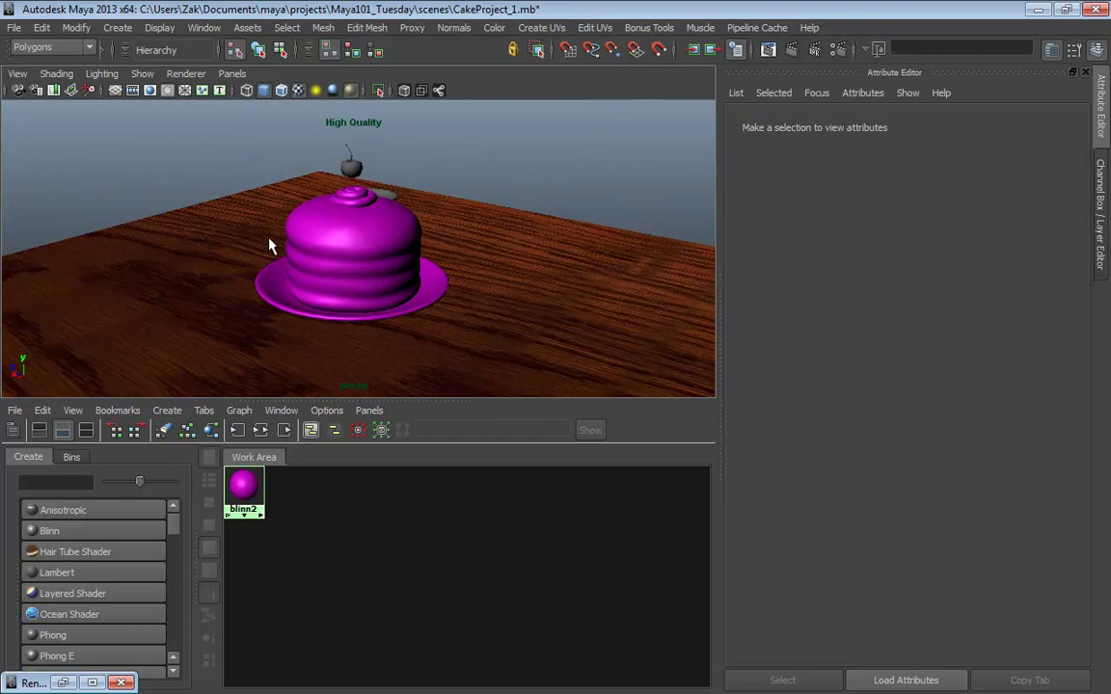
left_click_drag(289, 236, 421, 223, "alt")
left_click(422, 231)
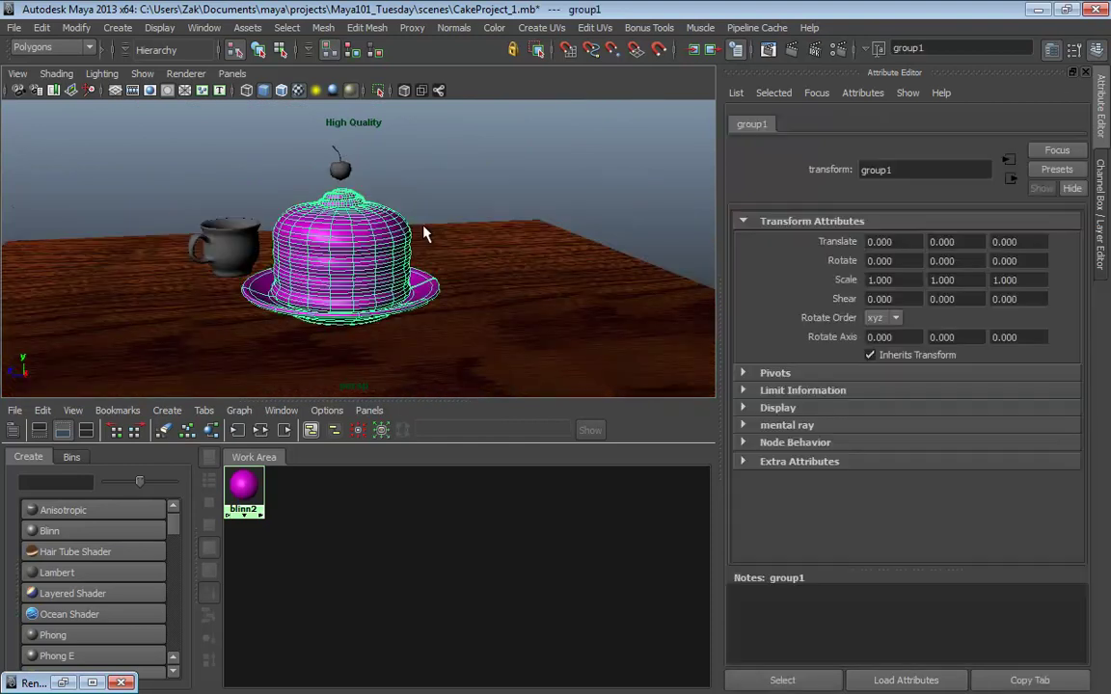
Undo the group's material assignment, the new Blinn's creation and the recent selection changes
key("ctrl+z")
key("ctrl+z")
key("ctrl+z")
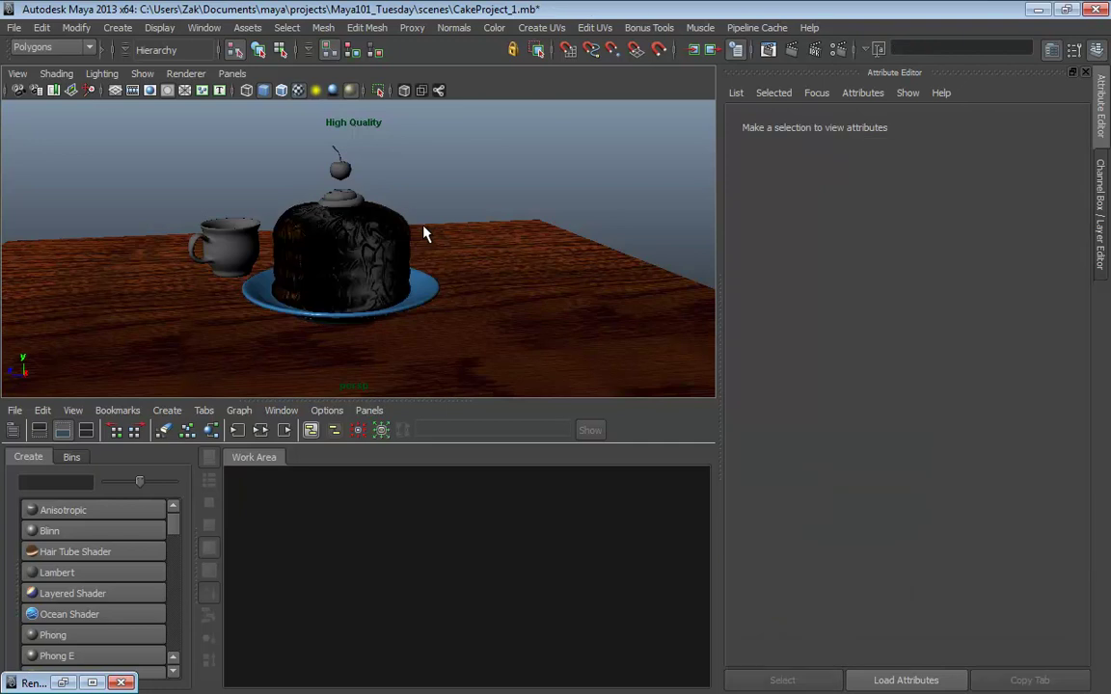
key("ctrl+z")
key("ctrl+z")
key("ctrl+z")
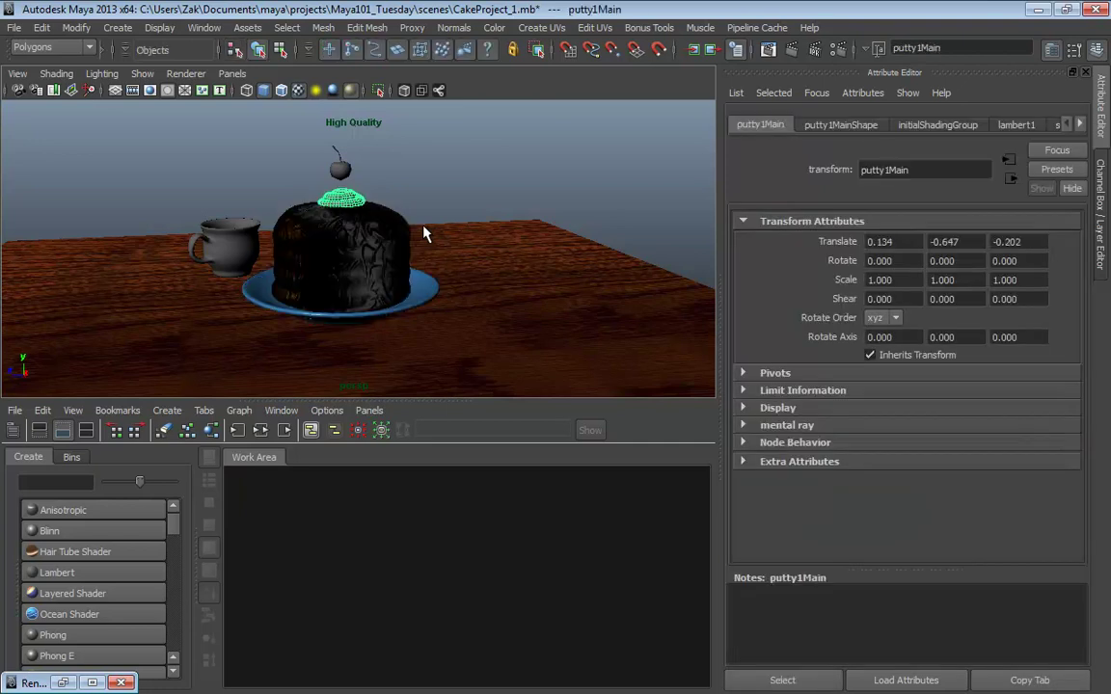
key("ctrl+z")
key("ctrl+z")
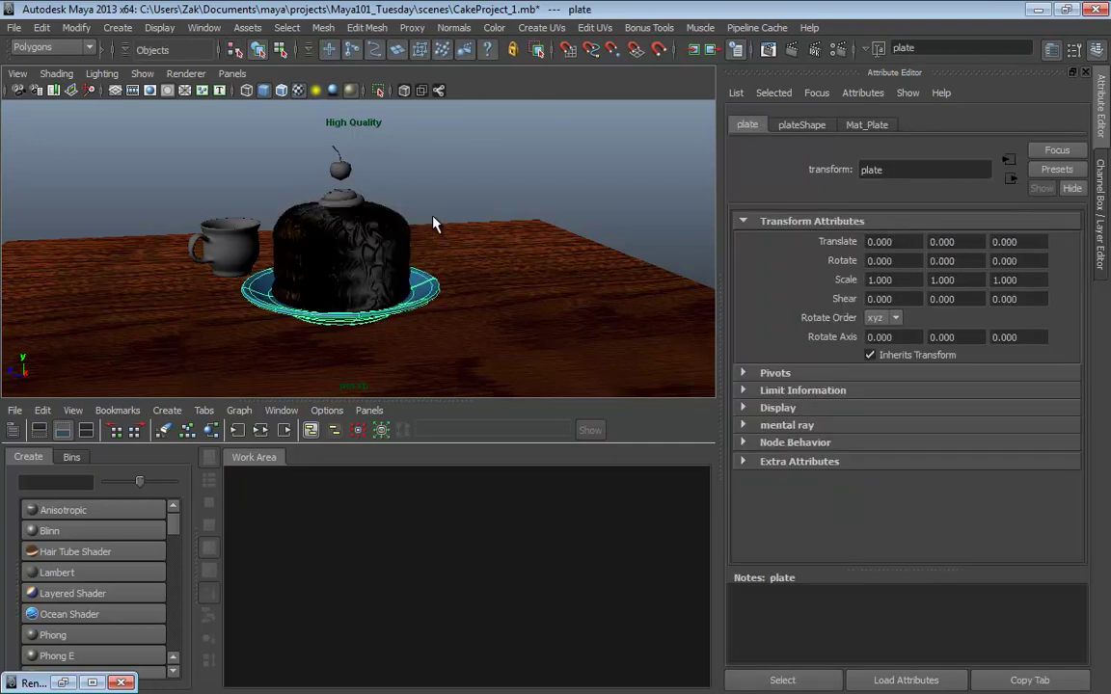
key("ctrl+z")
key("ctrl+z")
key("ctrl+z")
key("ctrl+z")
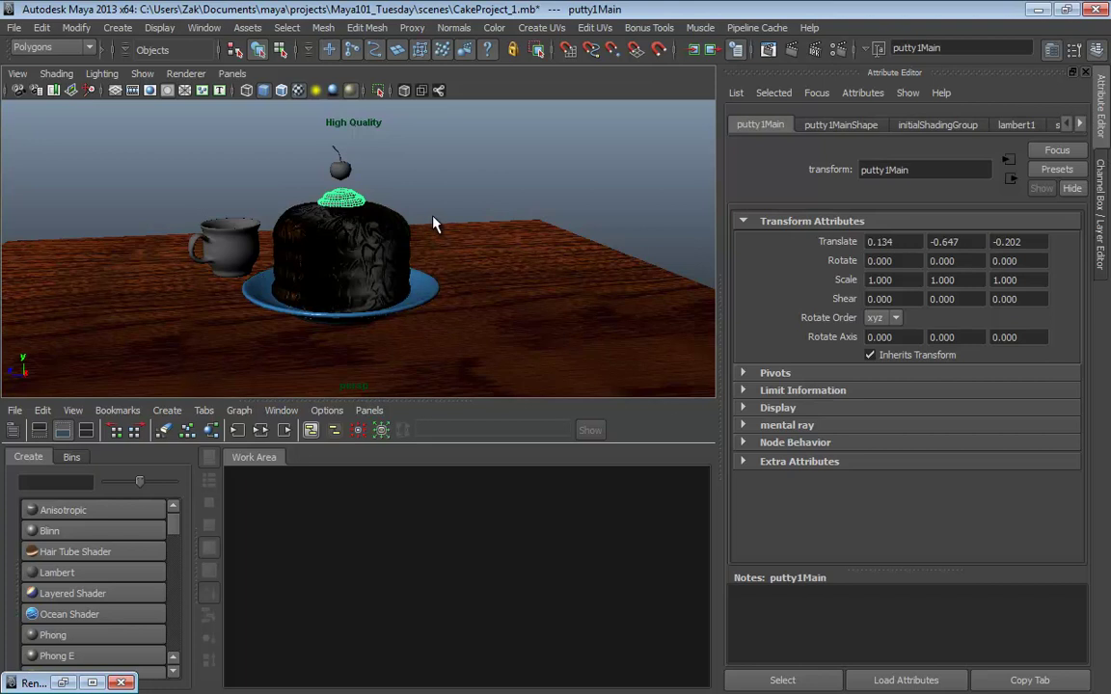
key("ctrl+z")
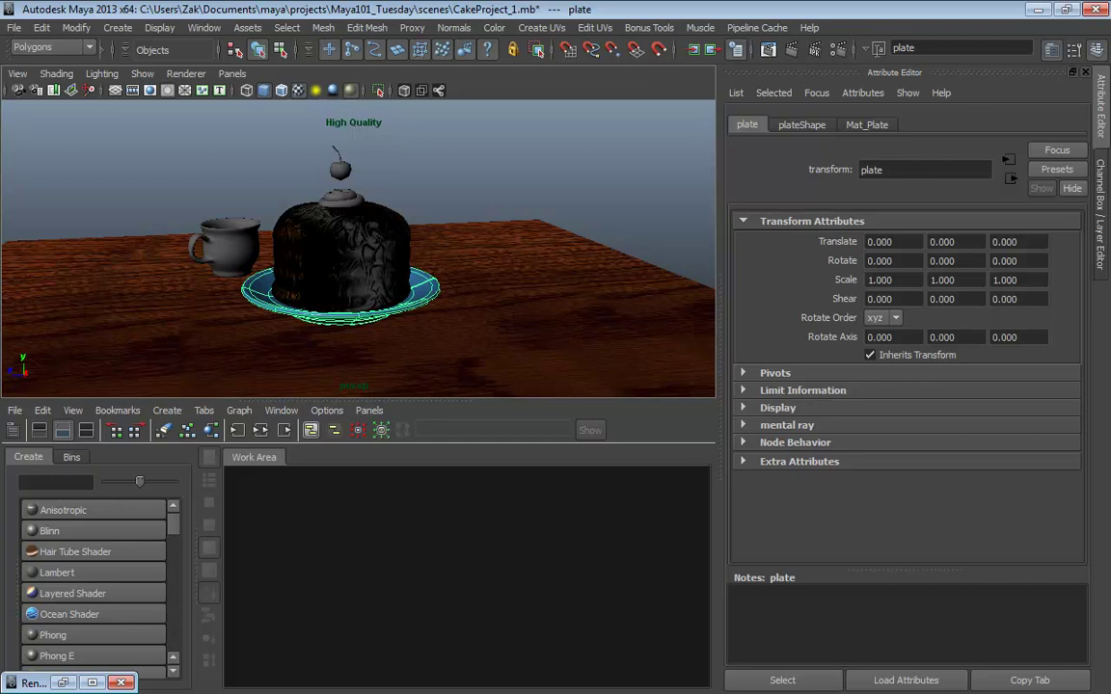
Select the cake and show the polySphProj1 input's attributes in the Channel Box
left_click(319, 220)
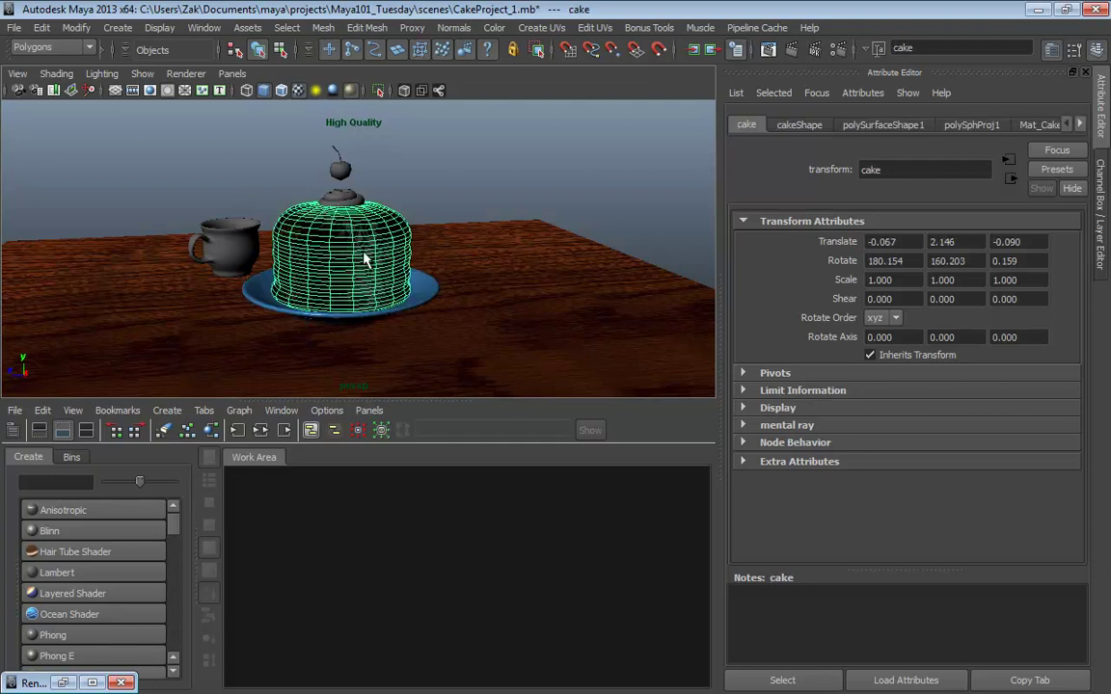
left_click(1101, 231)
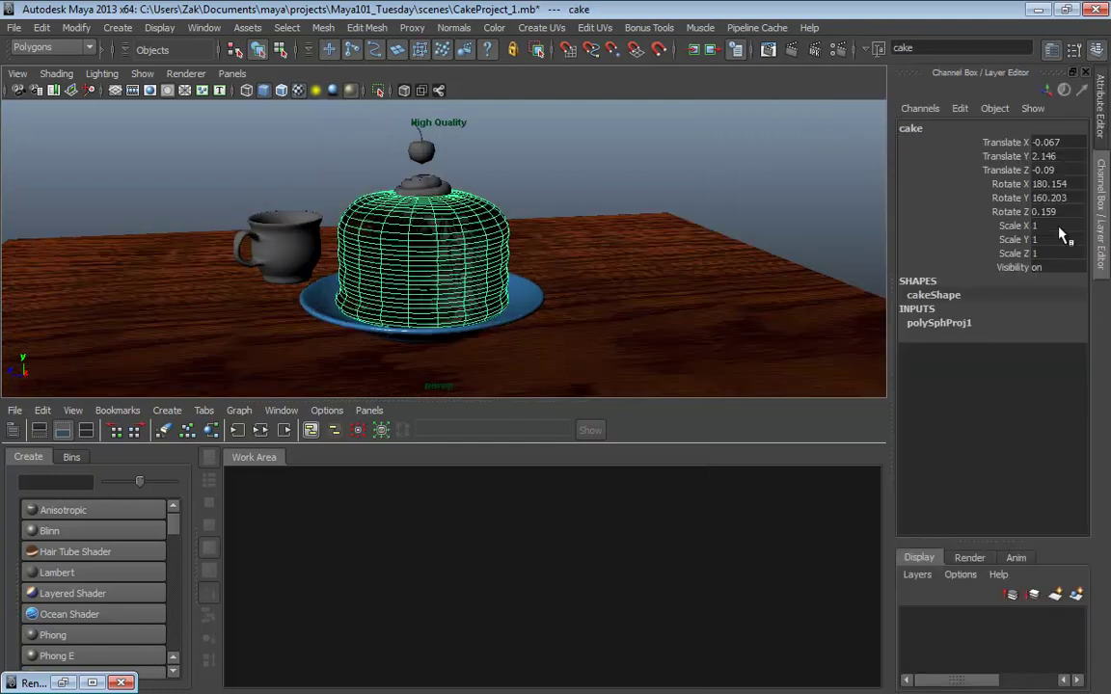
left_click_drag(590, 211, 561, 220, "alt")
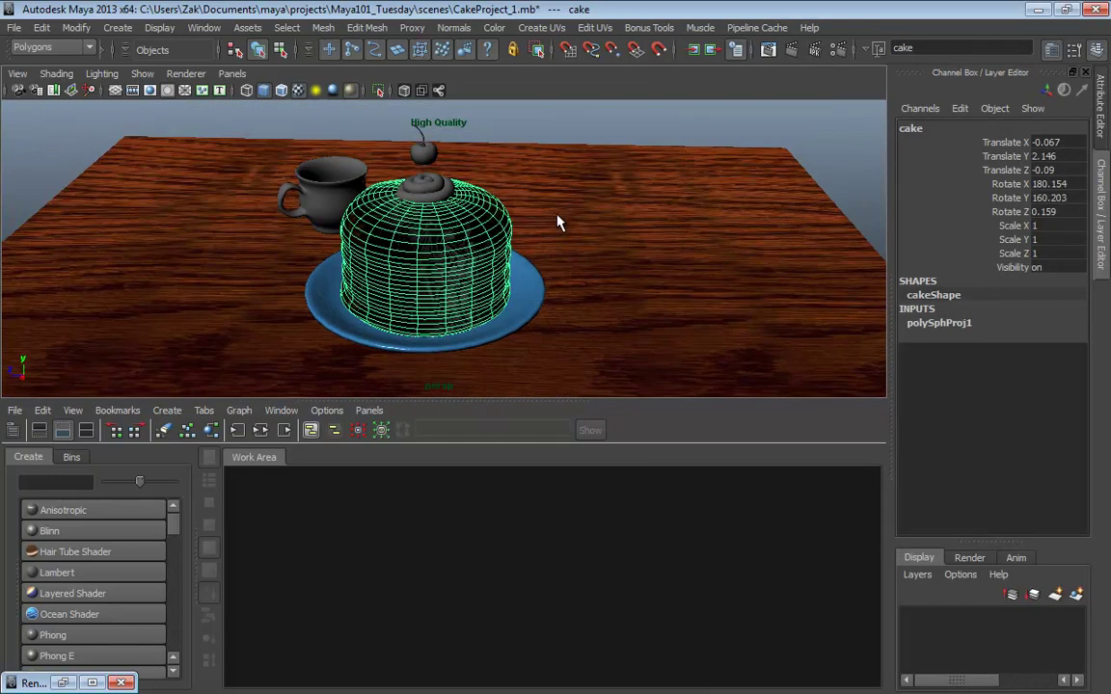
left_click_drag(559, 135, 528, 250, "alt")
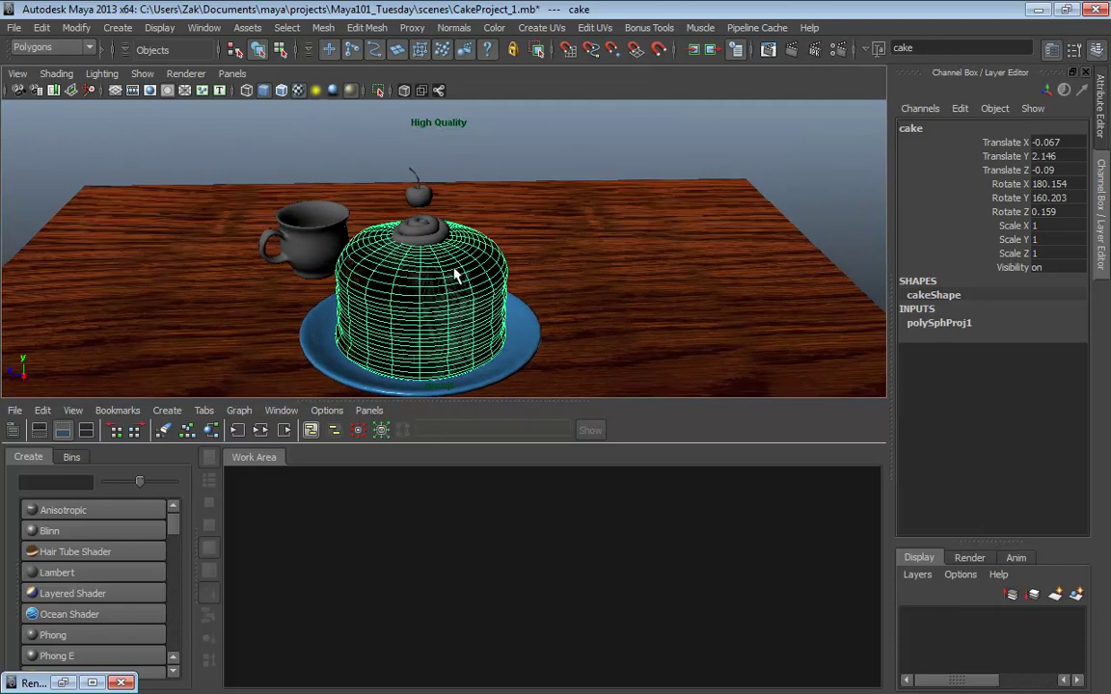
left_click(931, 325)
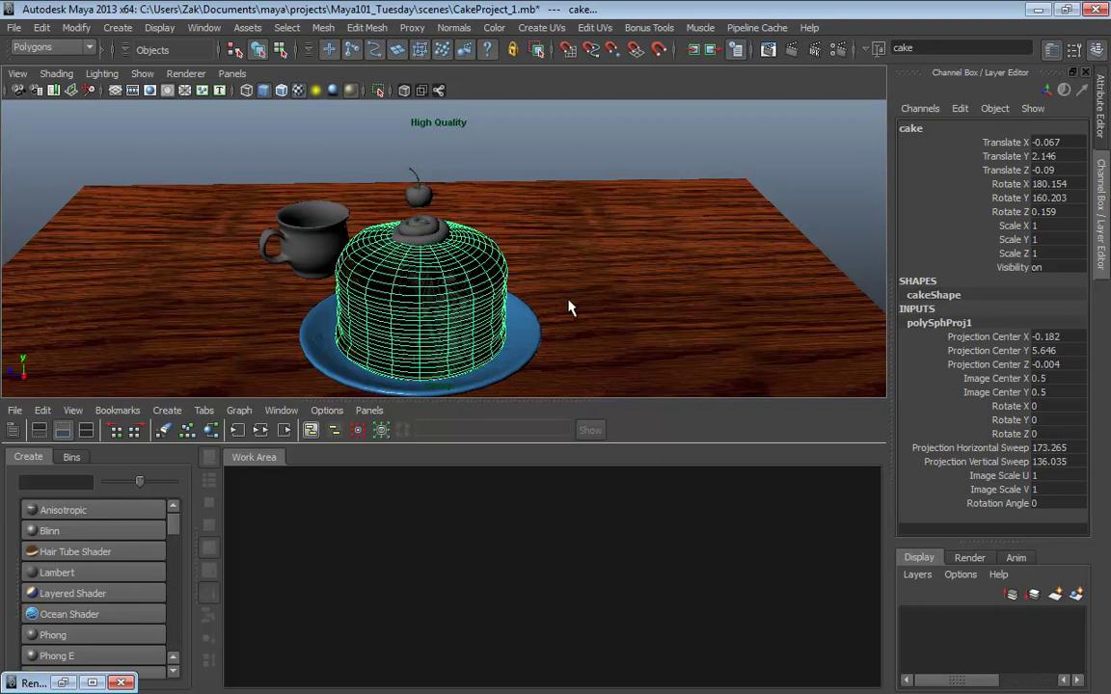
Adjust the cake's spherical projection manipulator to a horizontal sweep of about 184, and undo the trial Y rotation of the projection
middle_click_drag(569, 308, 586, 260, "alt")
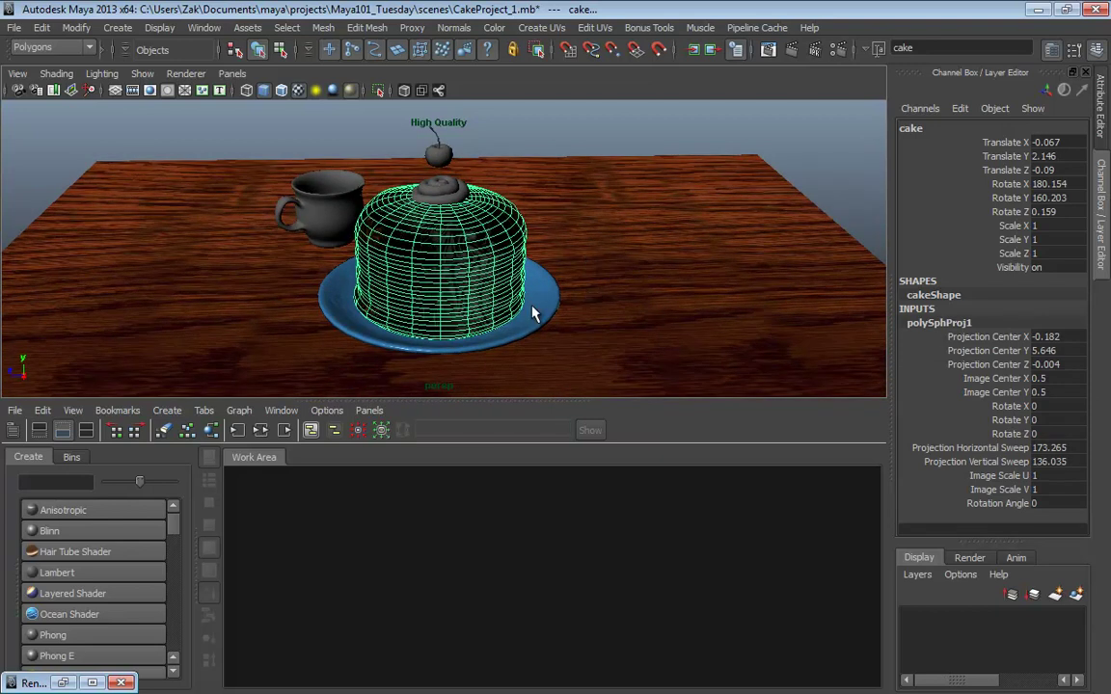
key("t")
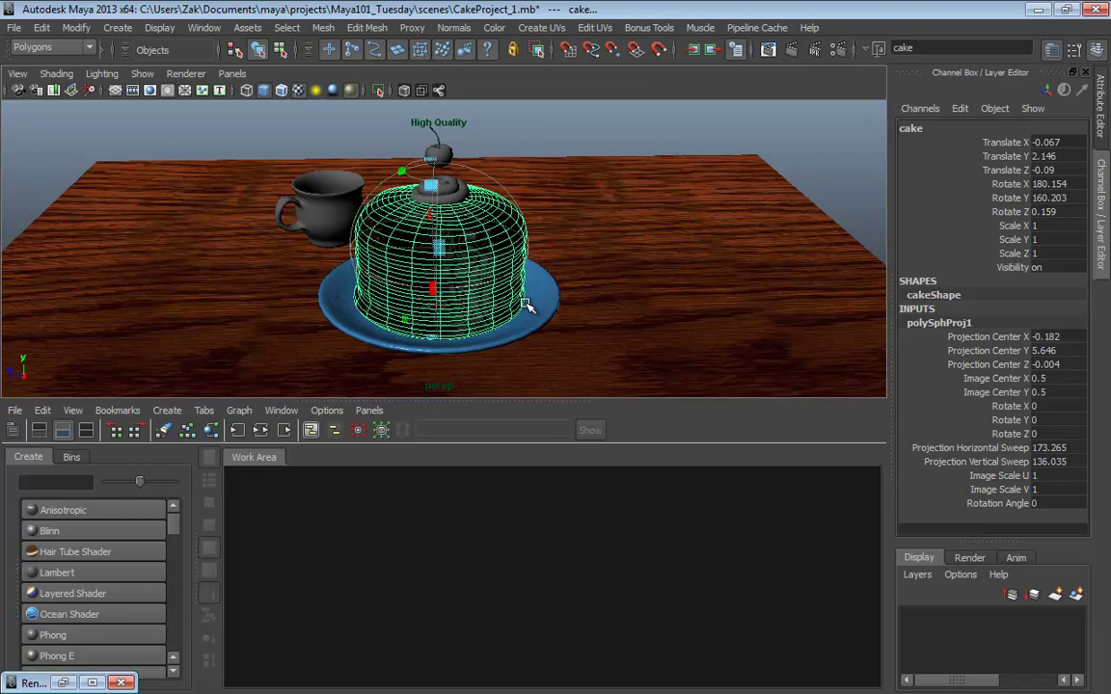
left_click_drag(528, 304, 529, 251, "alt")
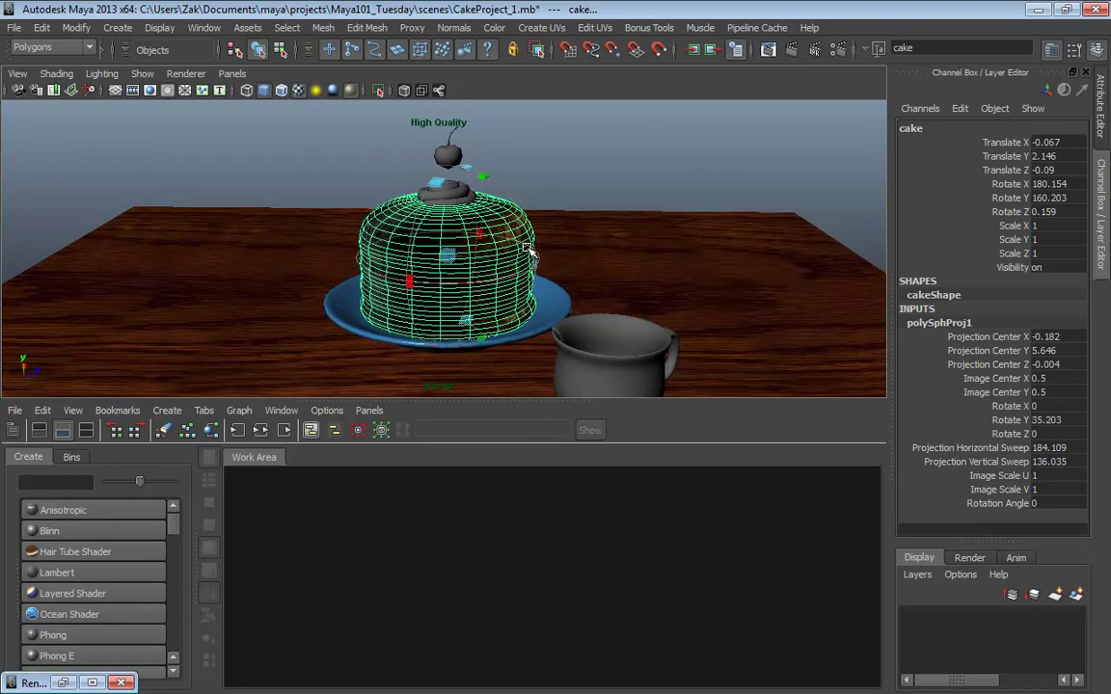
key("ctrl+z")
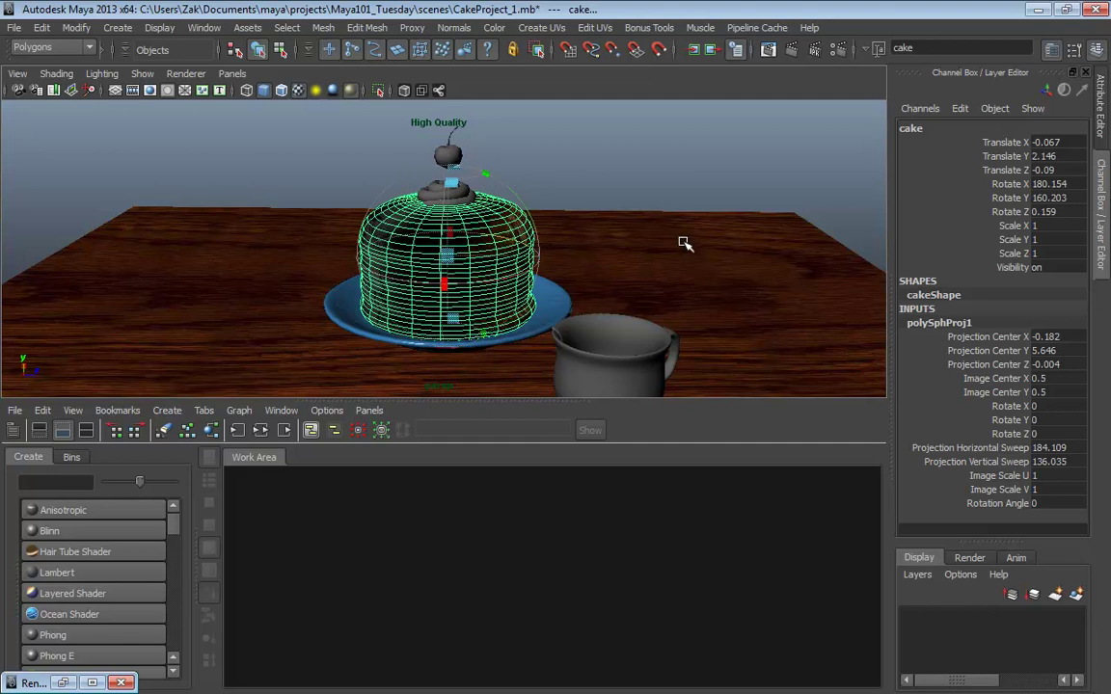
Delete the cake's construction history and deselect it
left_click_drag(684, 243, 592, 252, "alt")
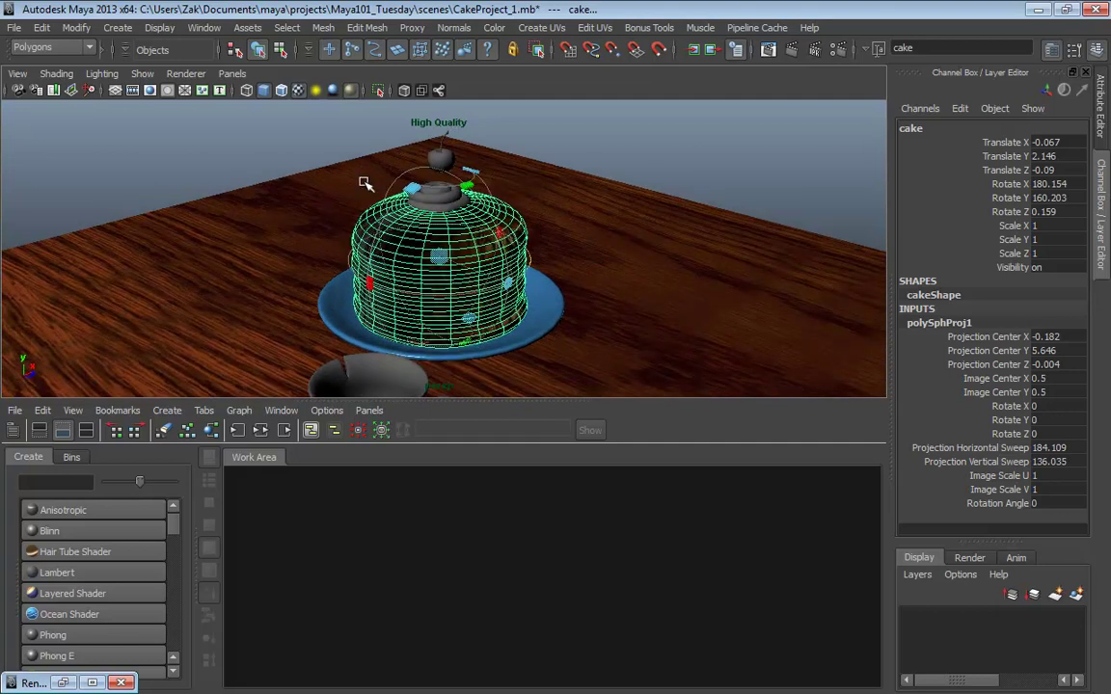
left_click(42, 28)
mouse_move(82, 206)
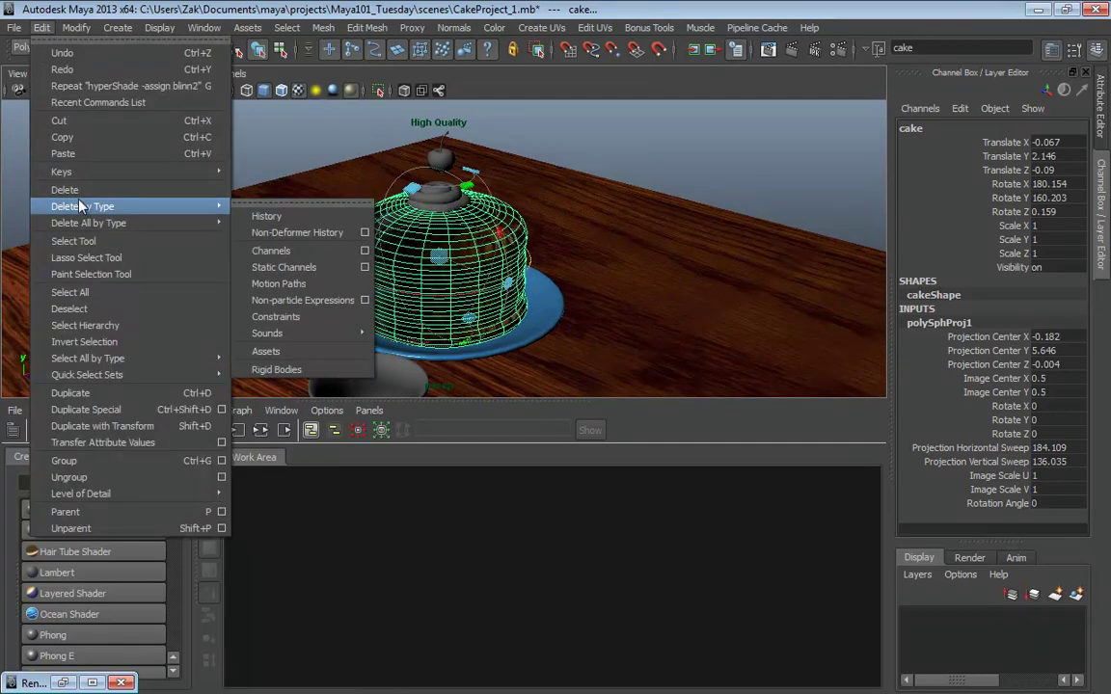
left_click(260, 193)
left_click(248, 216)
left_click_drag(511, 197, 617, 216, "alt")
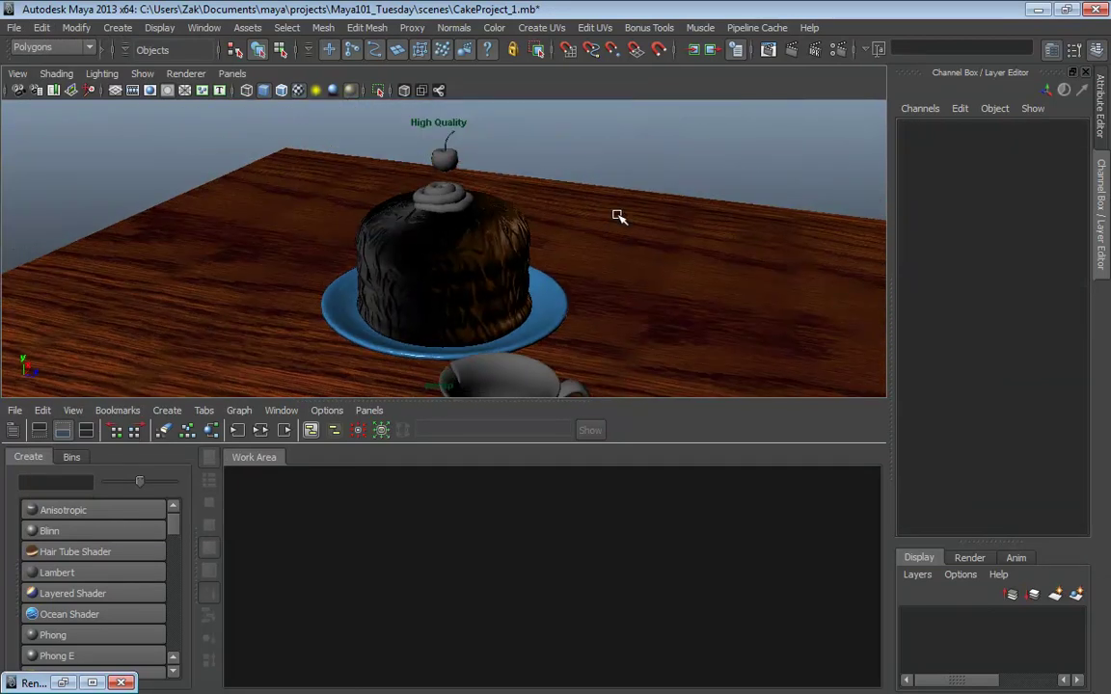
Select the cake and examine its UV layout in the UV Texture Editor, closing the editor when done
left_click(470, 232)
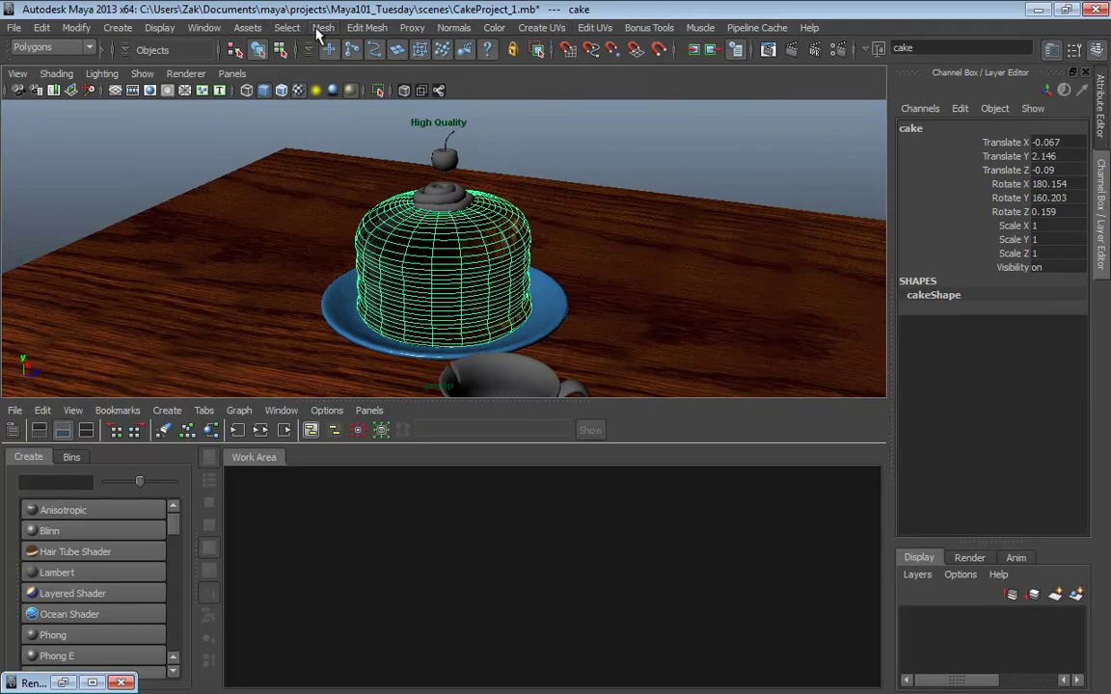
left_click(203, 27)
left_click(215, 252)
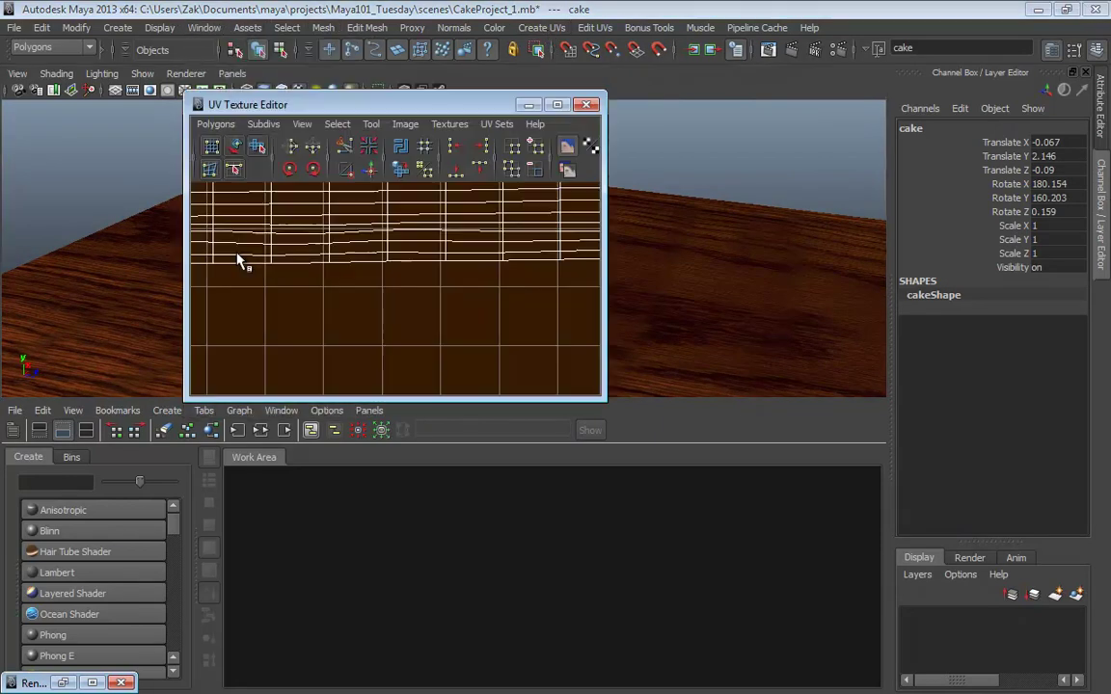
right_click_drag(485, 309, 222, 290, "alt")
scroll(419, 276, "down", 5)
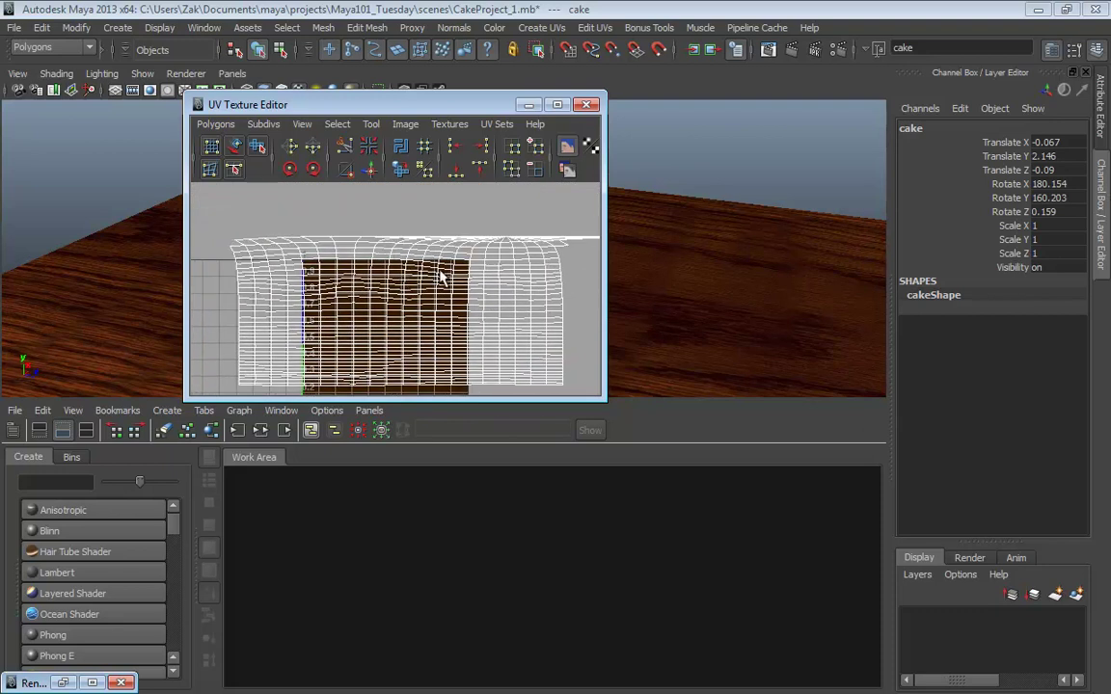
left_click(587, 106)
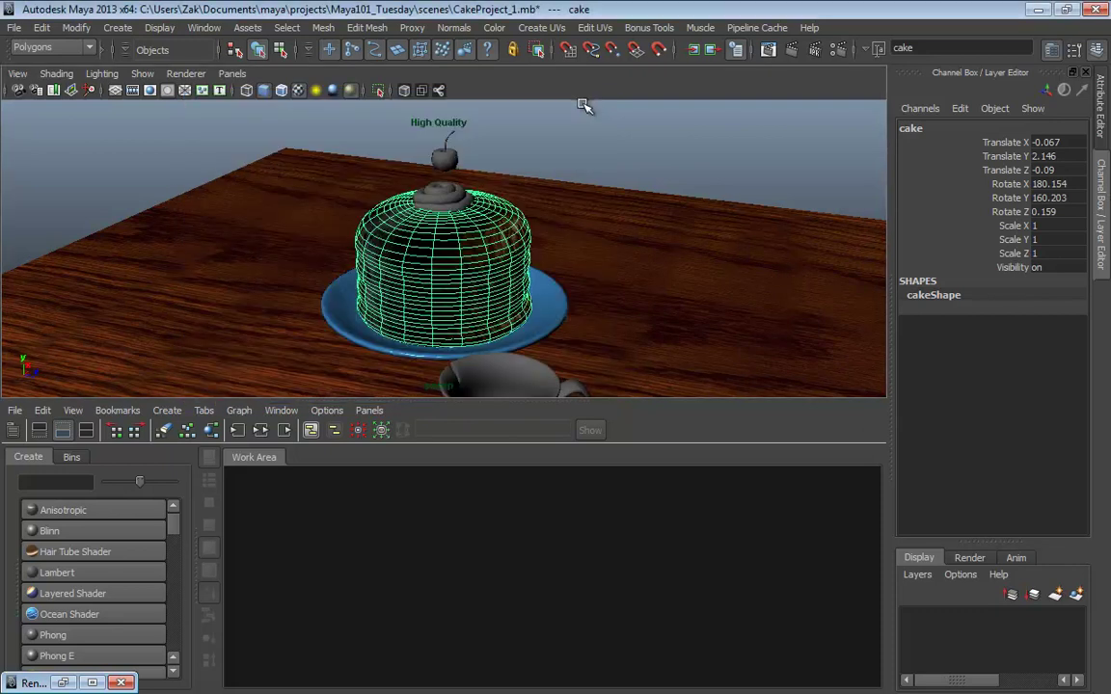
Apply a Spherical Mapping projection to the cake, return to object selection mode and deselect everything
left_click(546, 28)
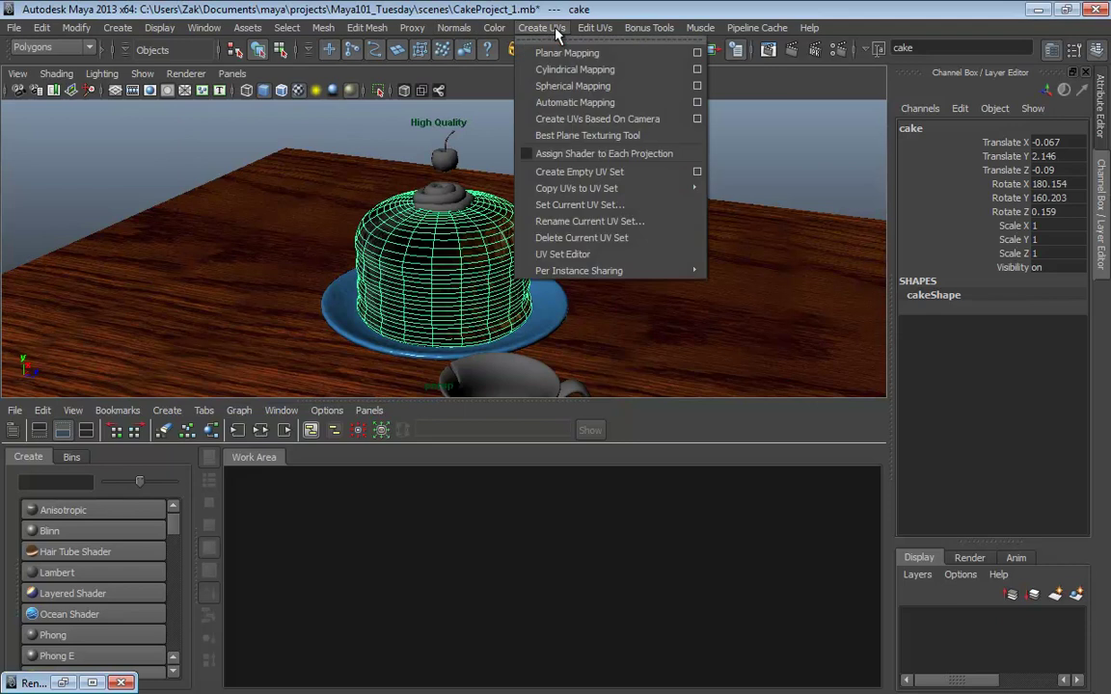
left_click(572, 86)
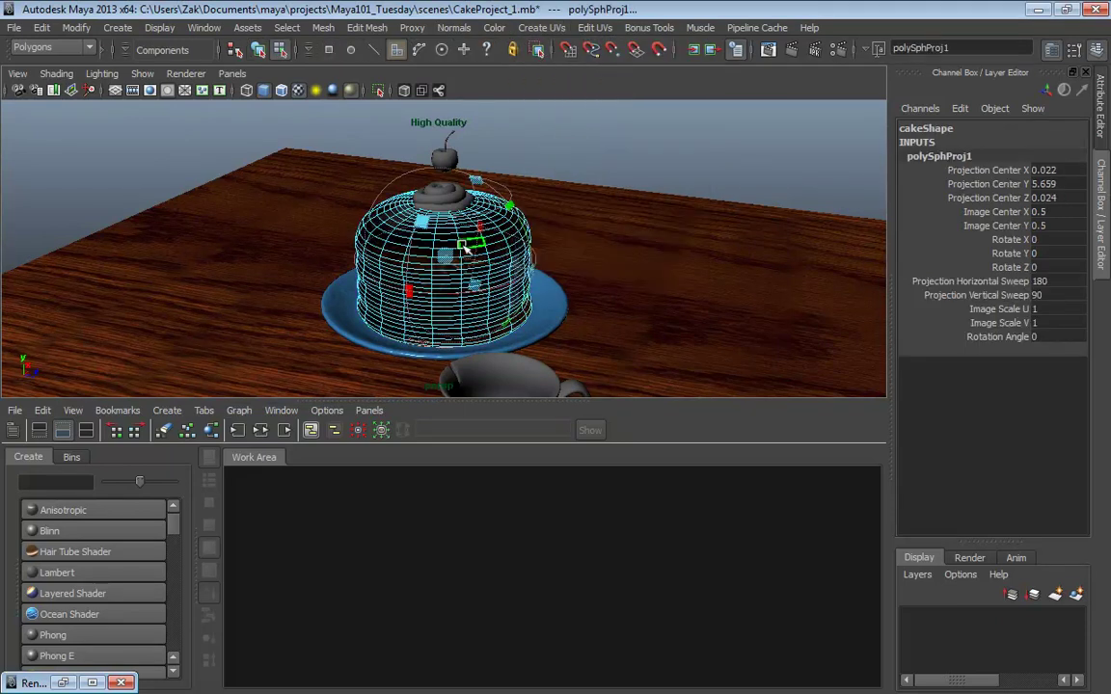
left_click_drag(448, 257, 472, 229, "alt")
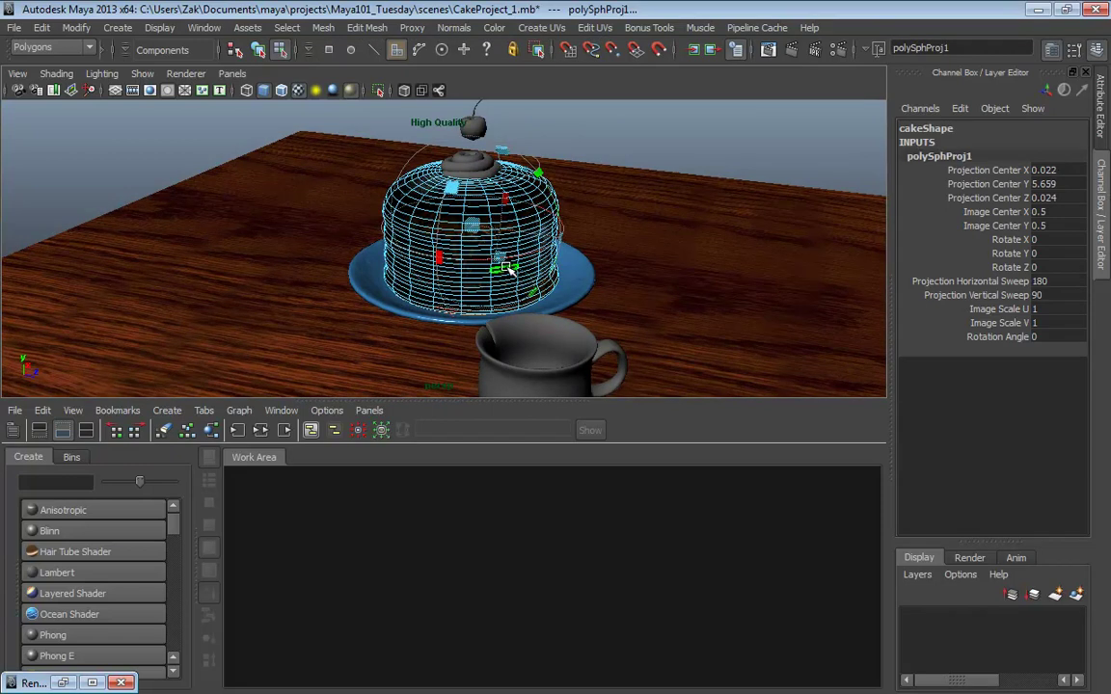
left_click_drag(483, 193, 490, 193, "alt")
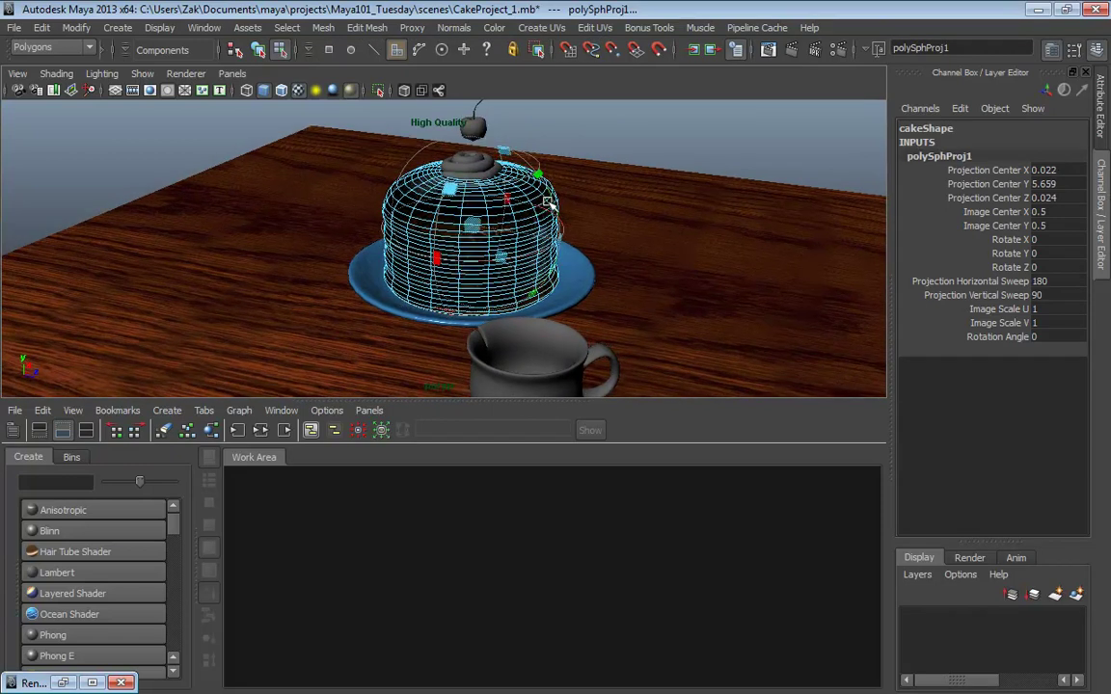
key("F8")
left_click(608, 135)
left_click_drag(674, 144, 511, 186, "alt")
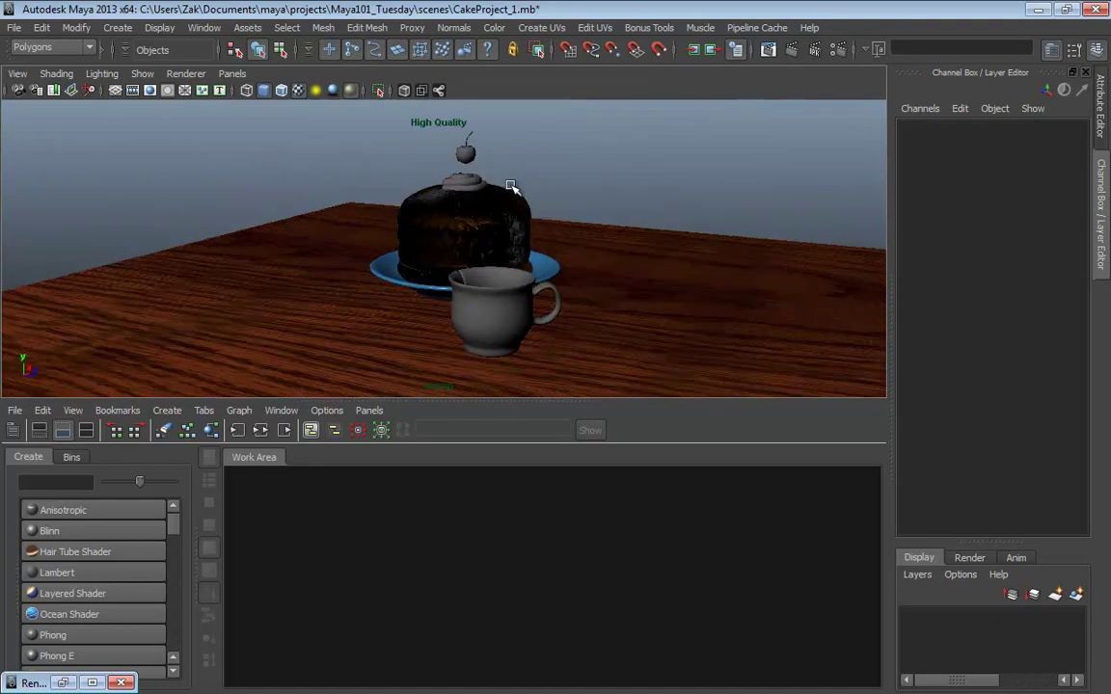